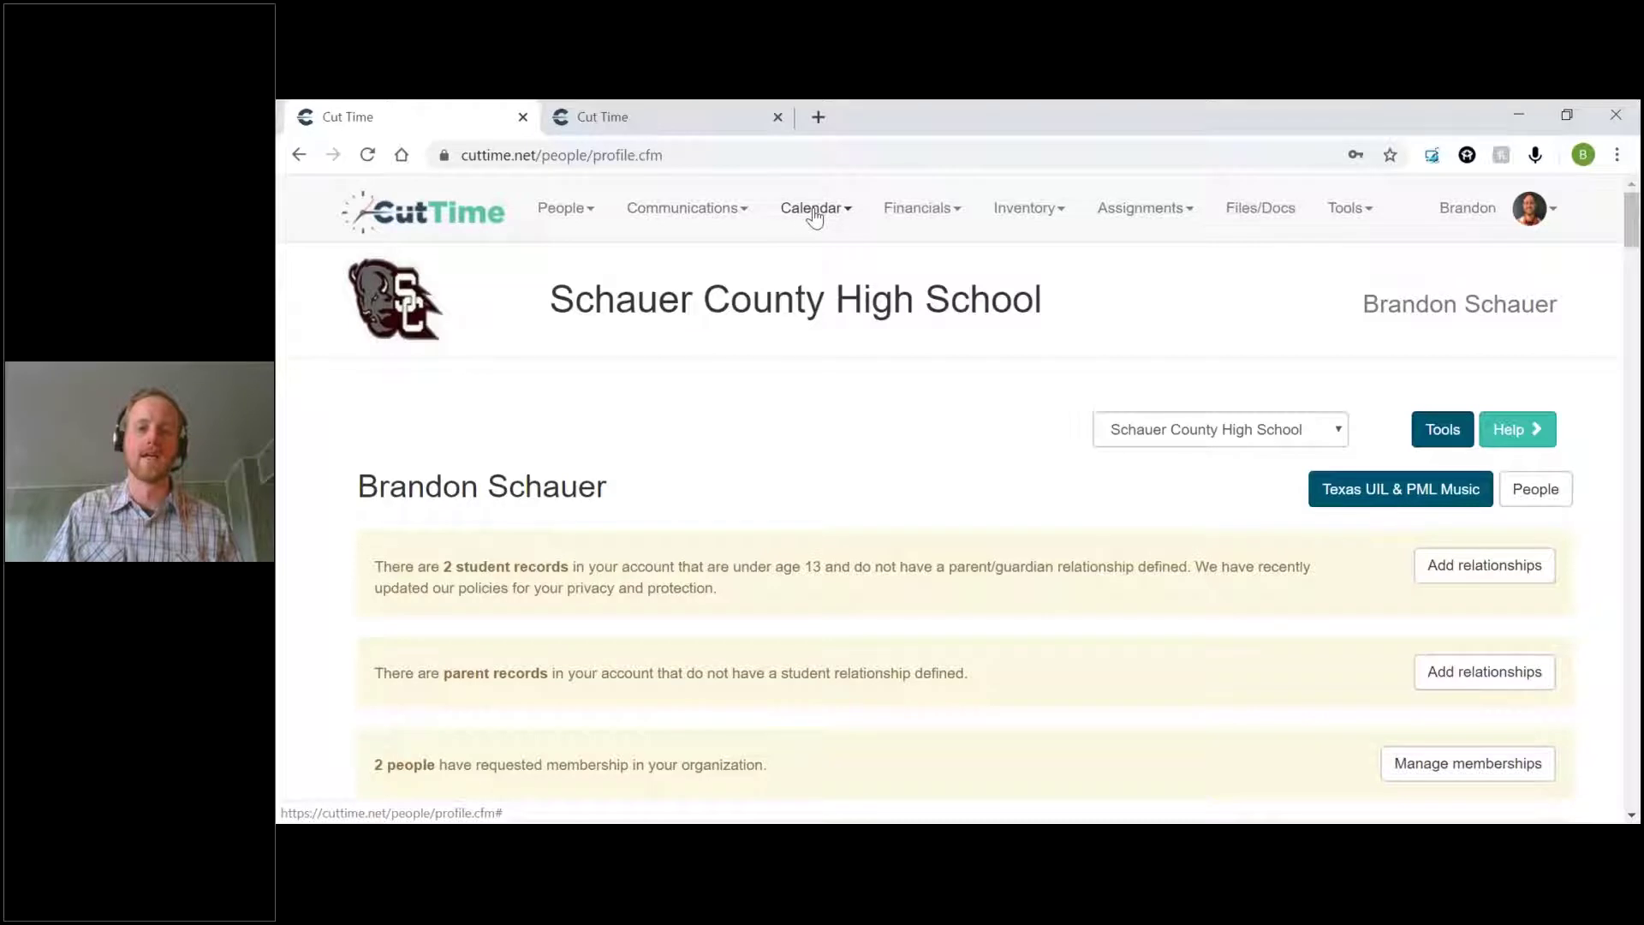
Open the school's News and notices list
left_click(678, 214)
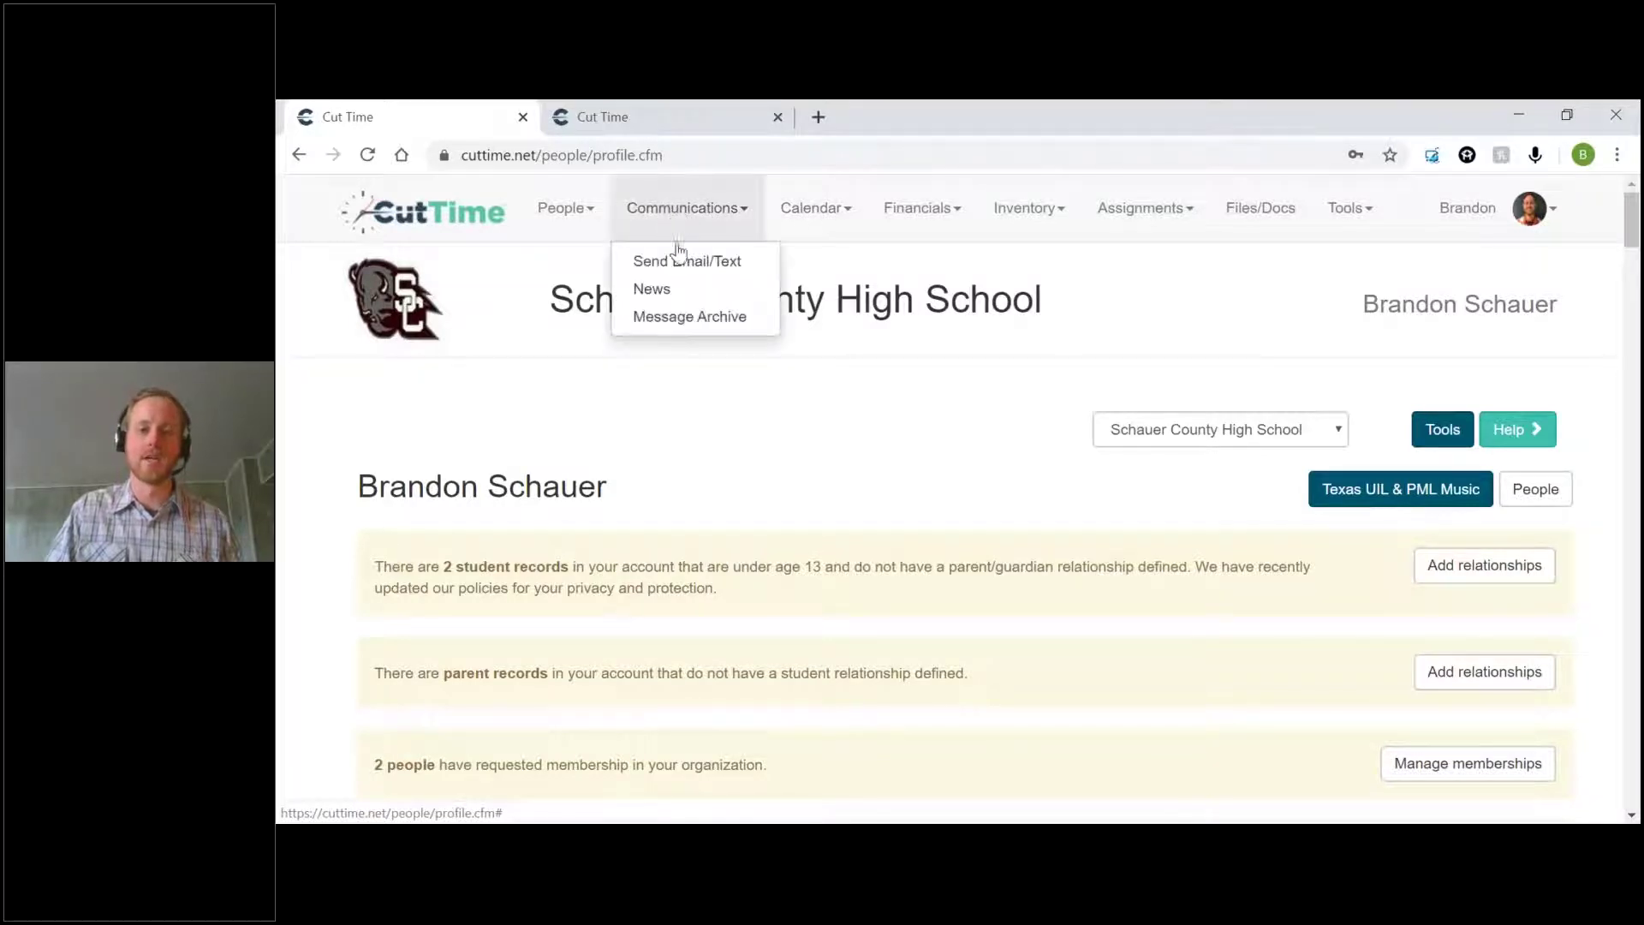
left_click(707, 296)
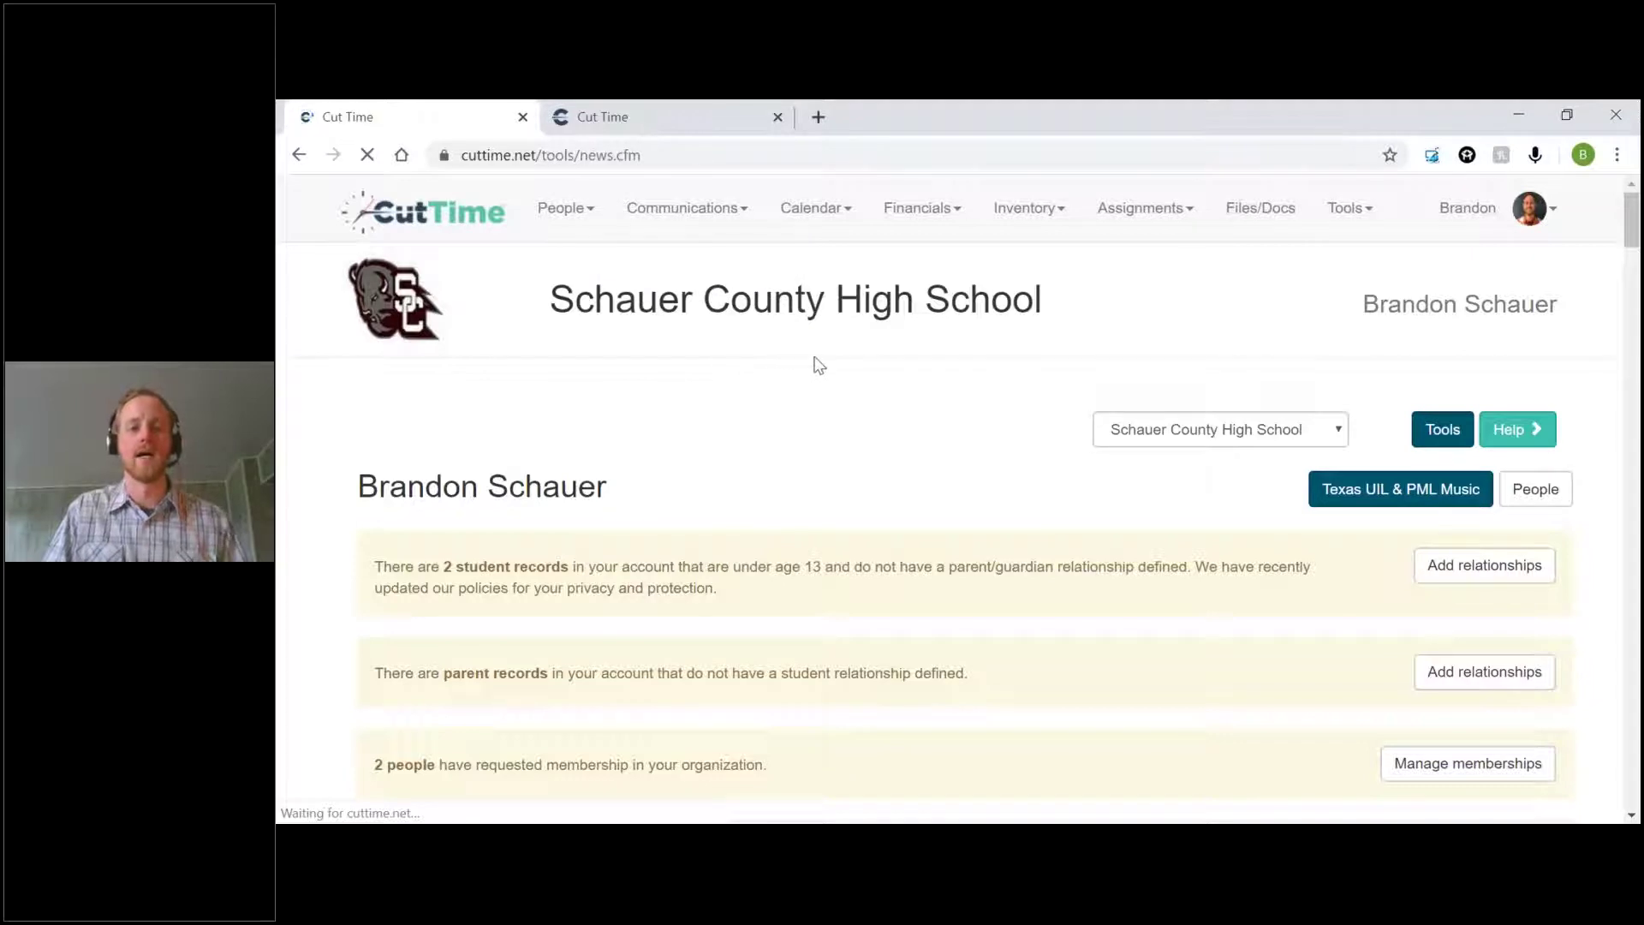
scroll(825, 394, "down", 1)
scroll(825, 394, "up", 1)
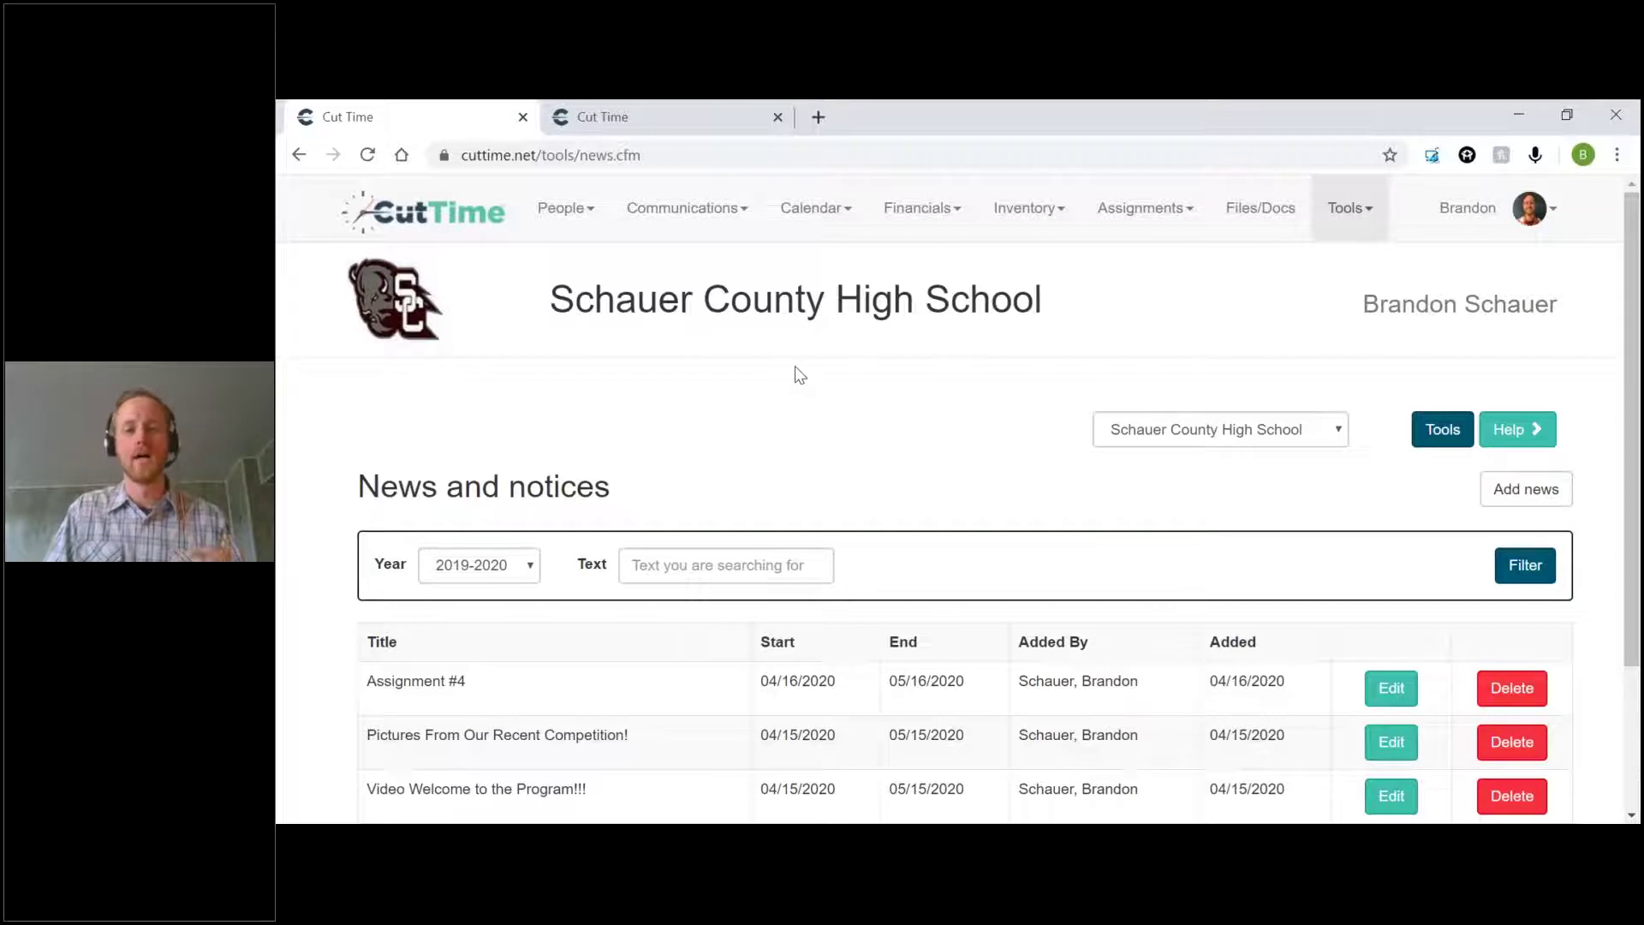
Switch to the student's profile in the other browser tab and view its News section
left_click(653, 118)
scroll(767, 370, "down", 1)
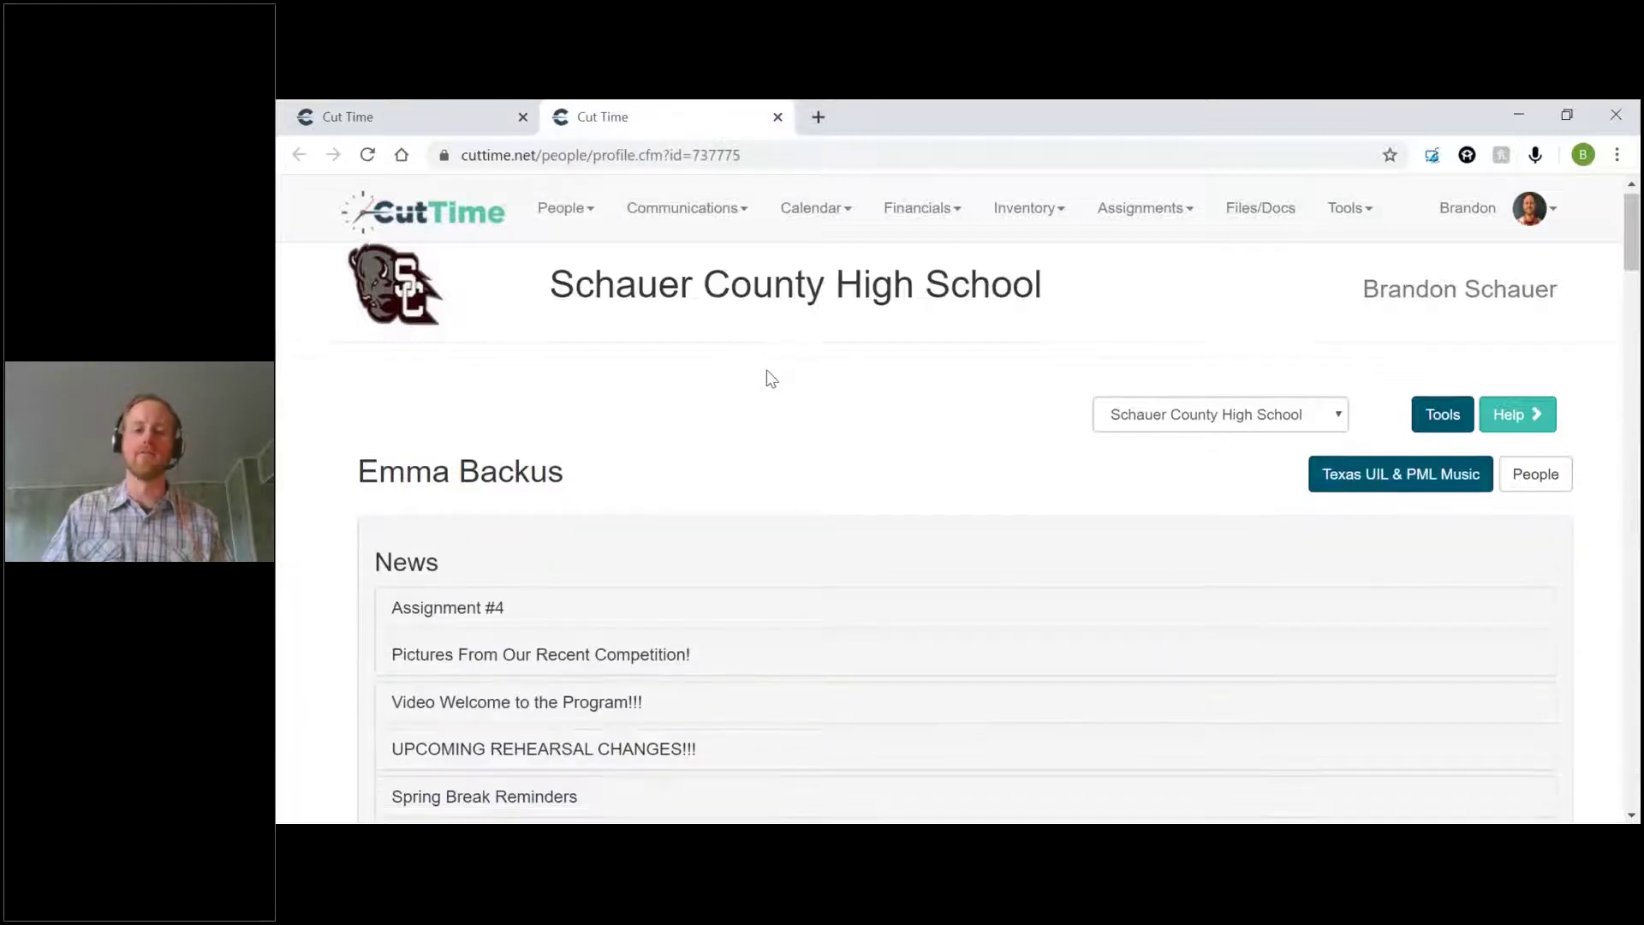
scroll(766, 370, "up", 1)
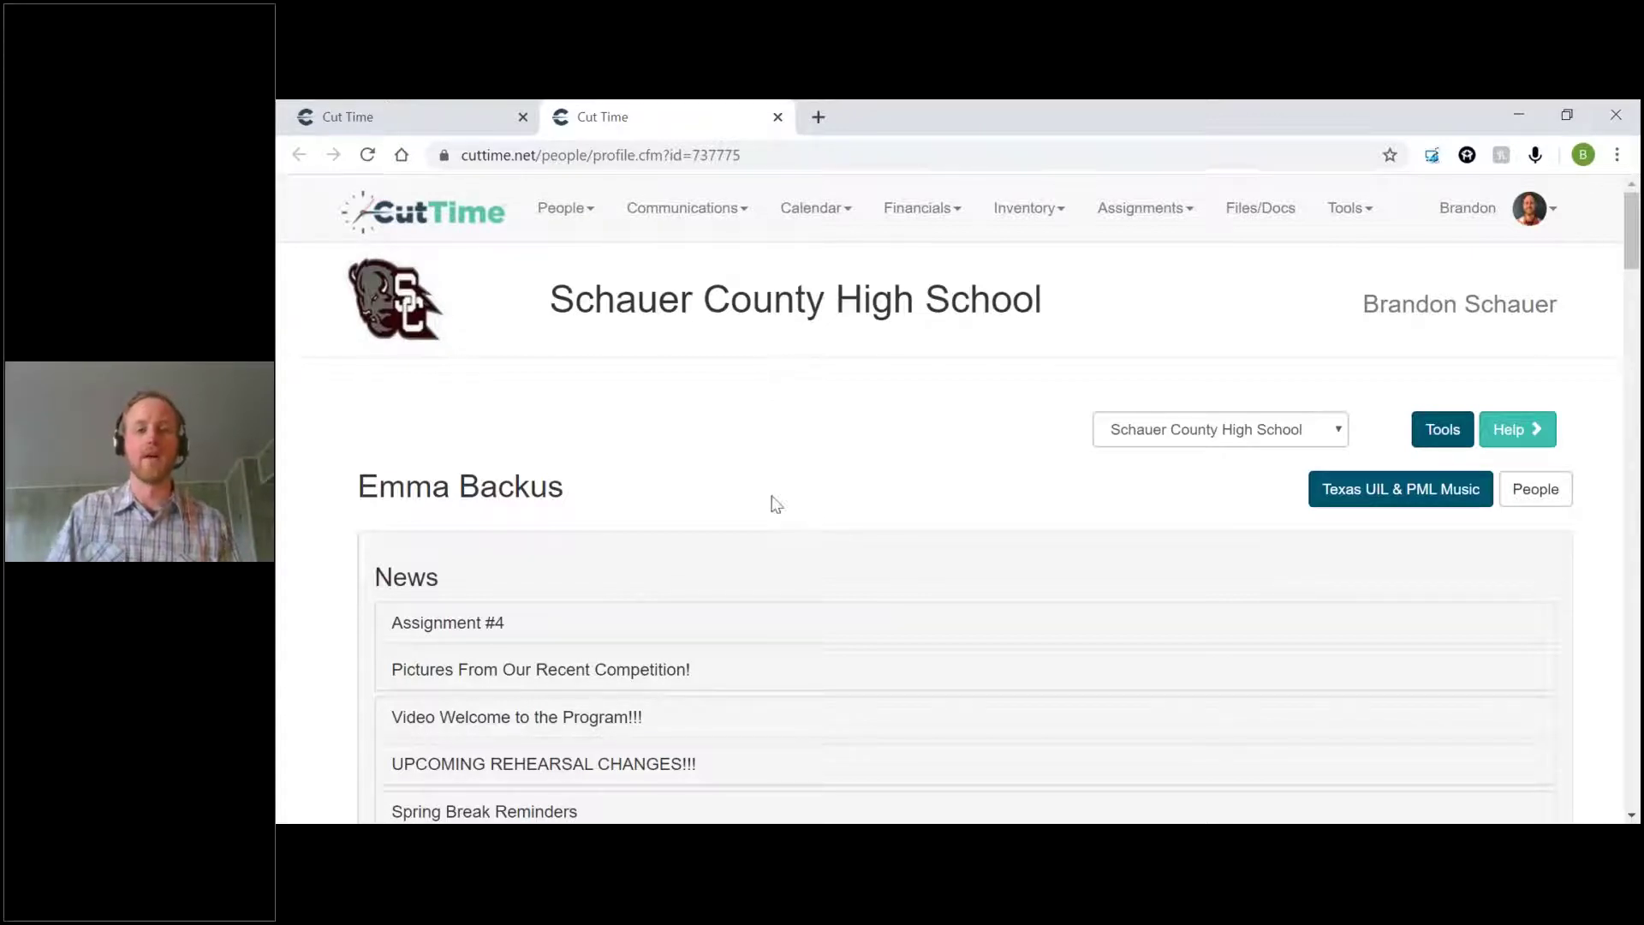
scroll(774, 503, "down", 1)
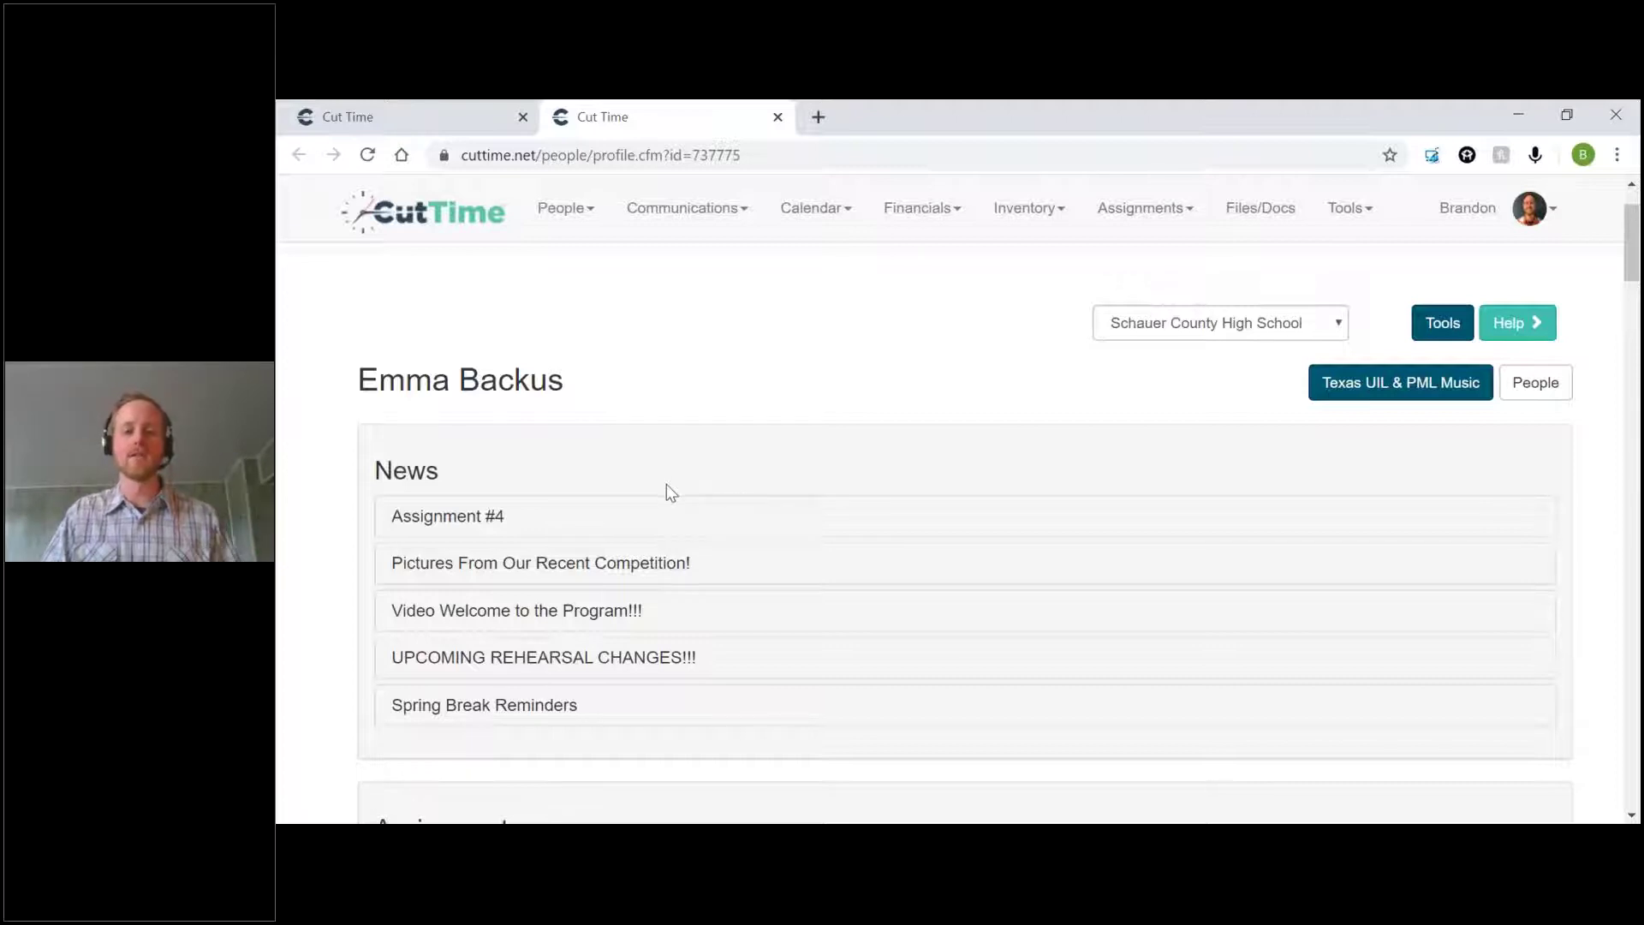
scroll(671, 493, "down", 1)
scroll(671, 493, "down", 1)
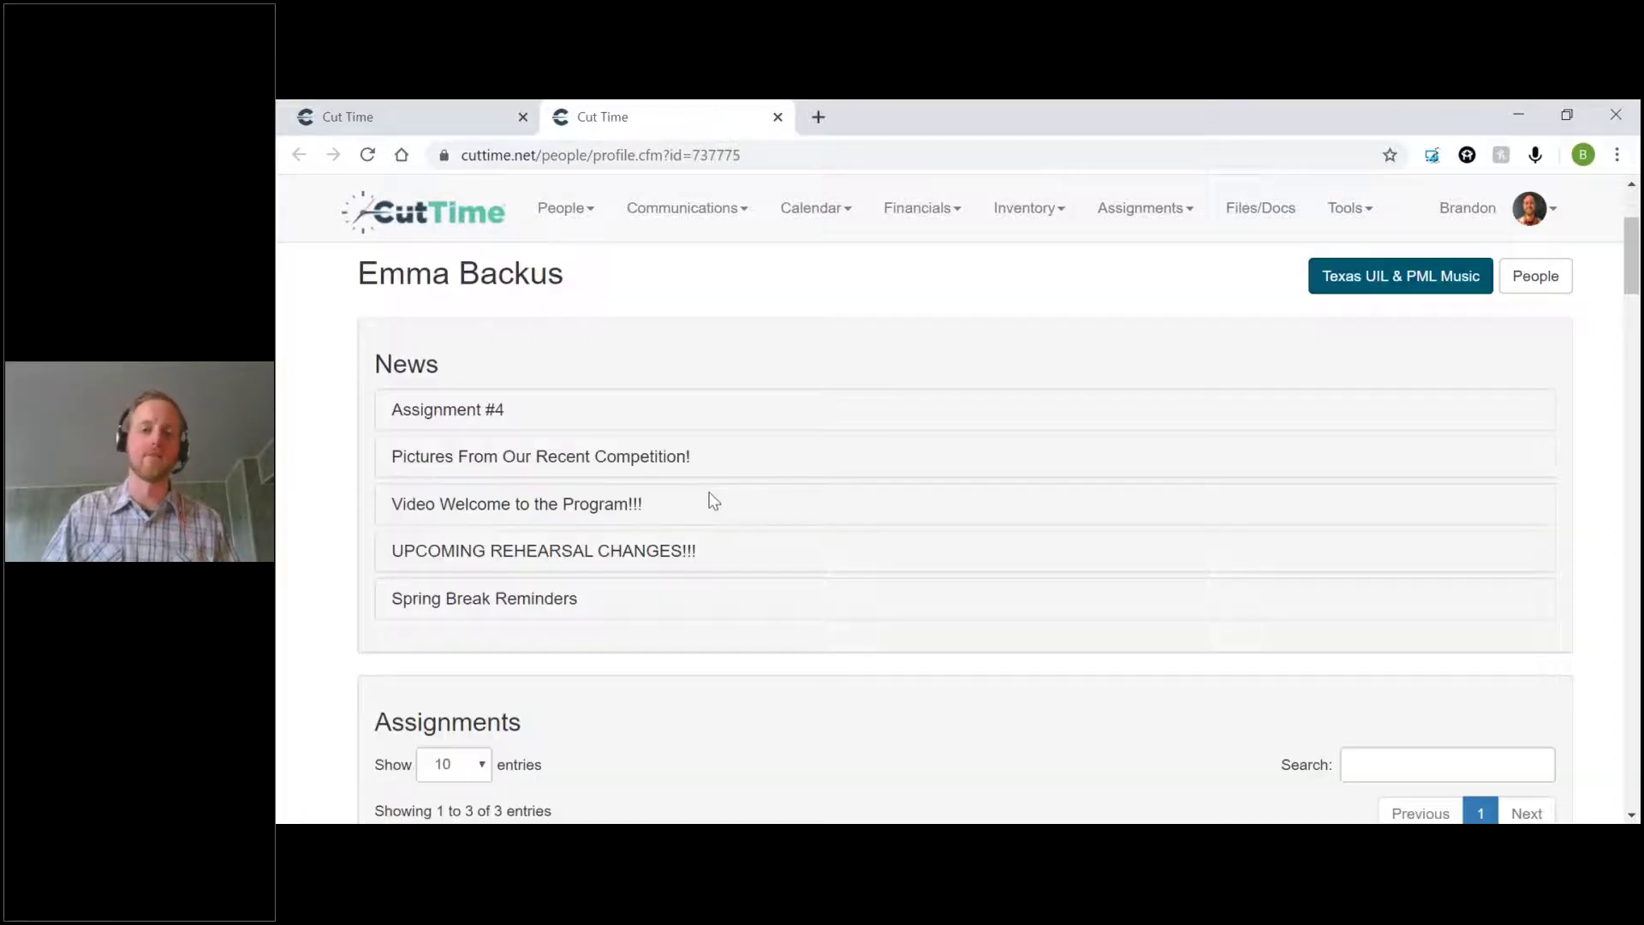
Expand the Assignment #4 news item on the student's profile and read through its instructions
left_click(454, 412)
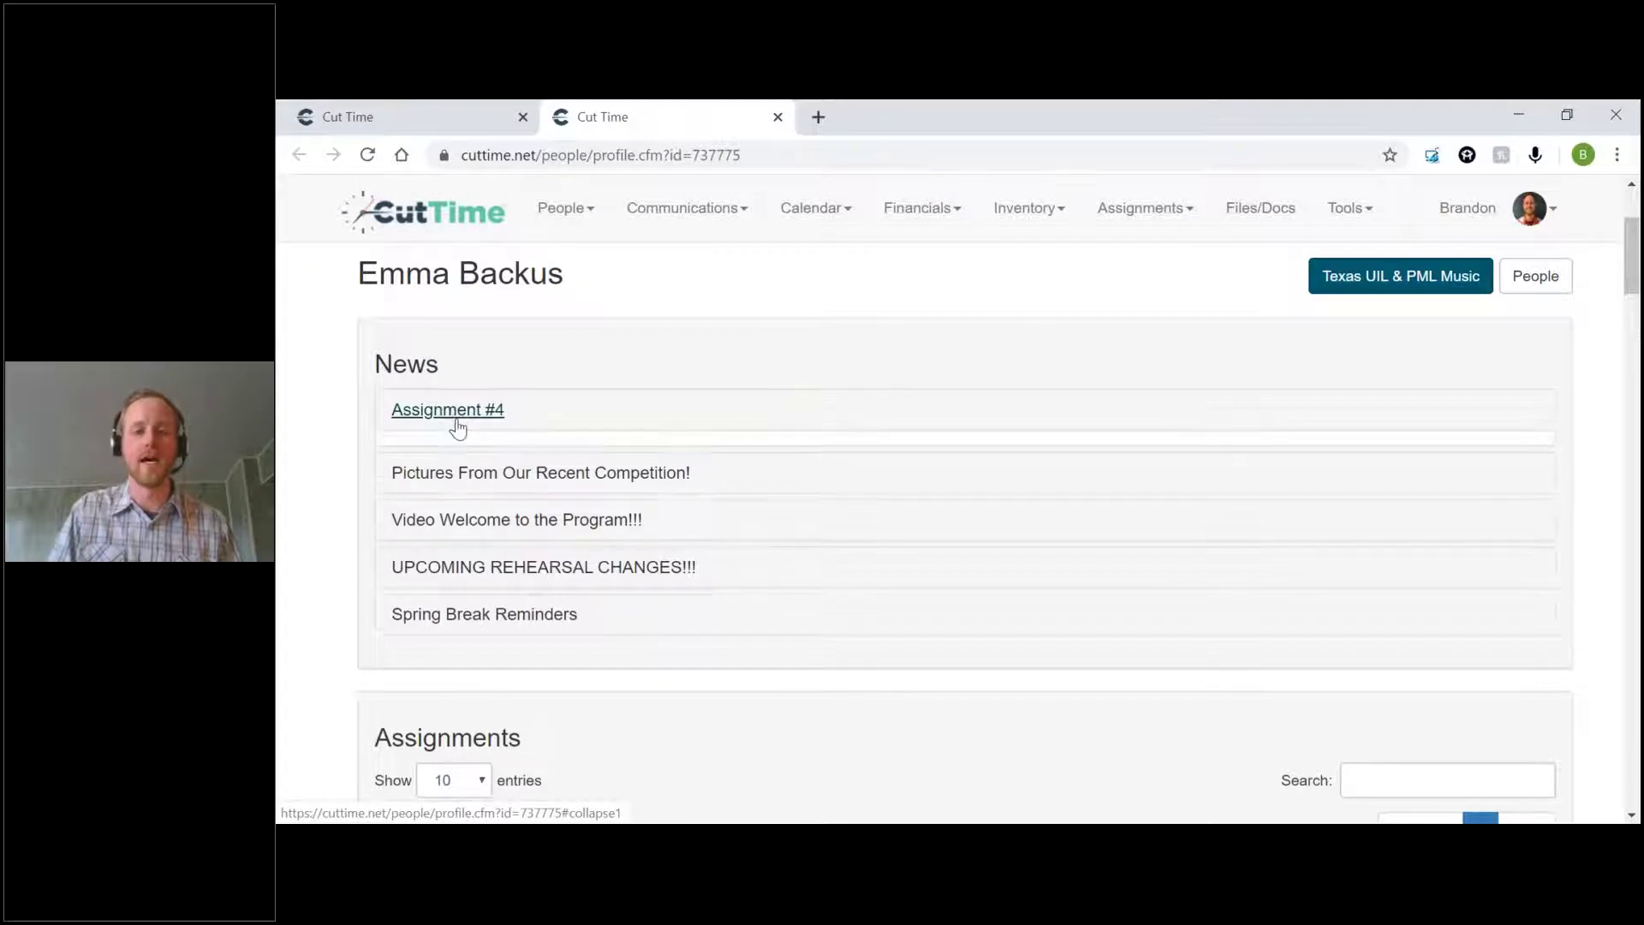
scroll(441, 500, "down", 2)
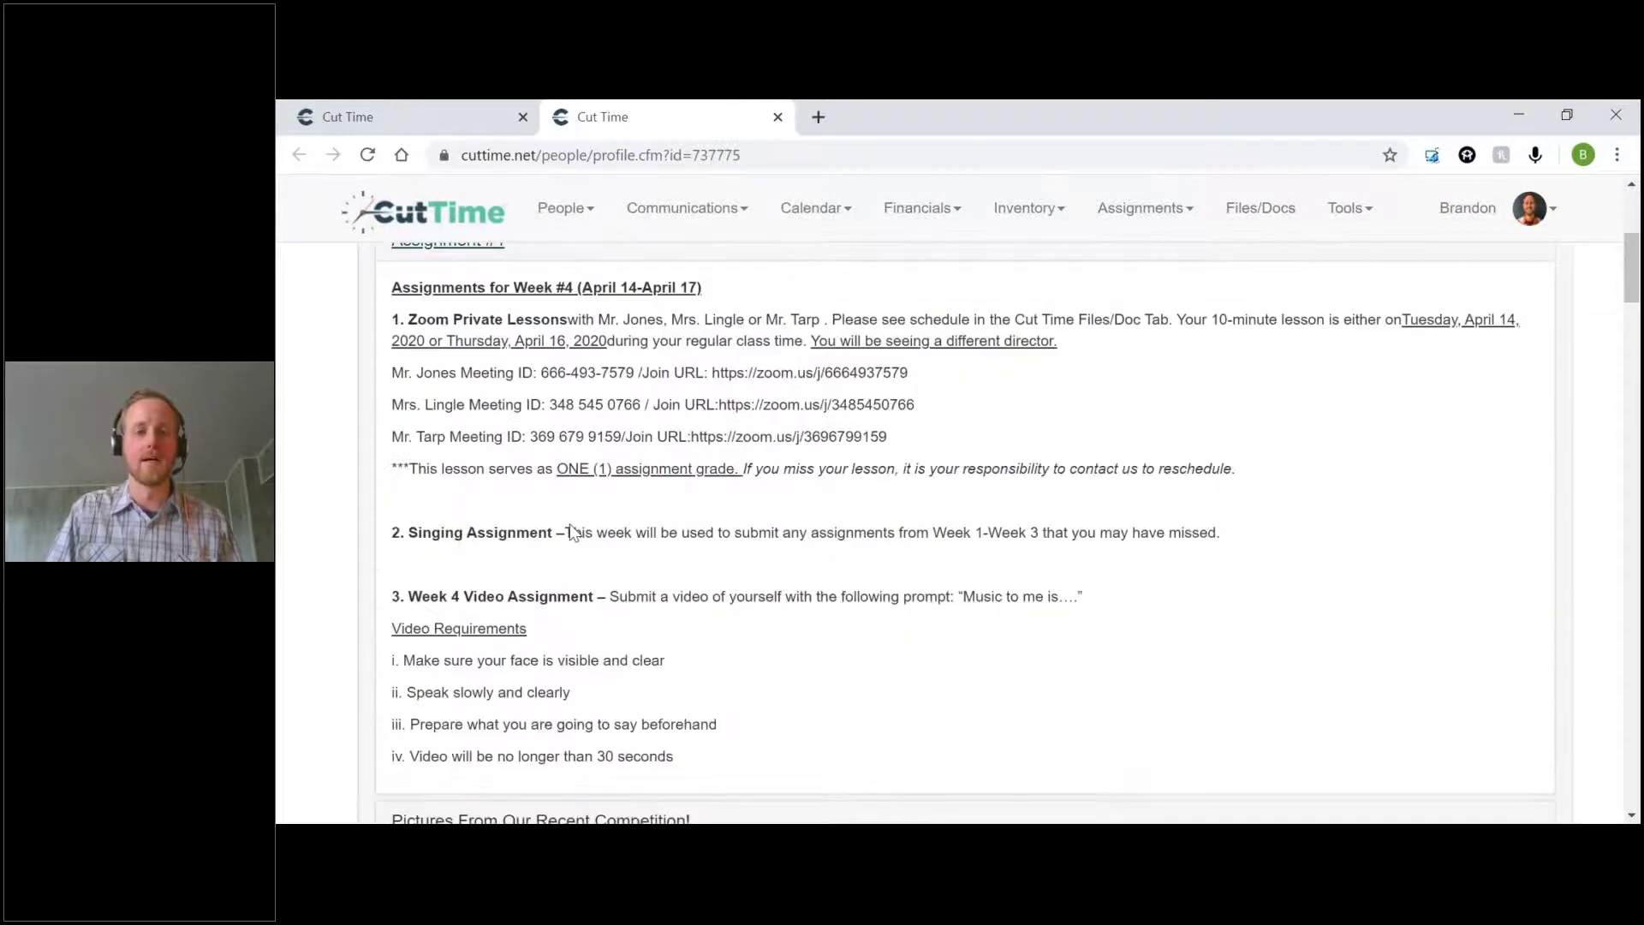
scroll(441, 500, "up", 1)
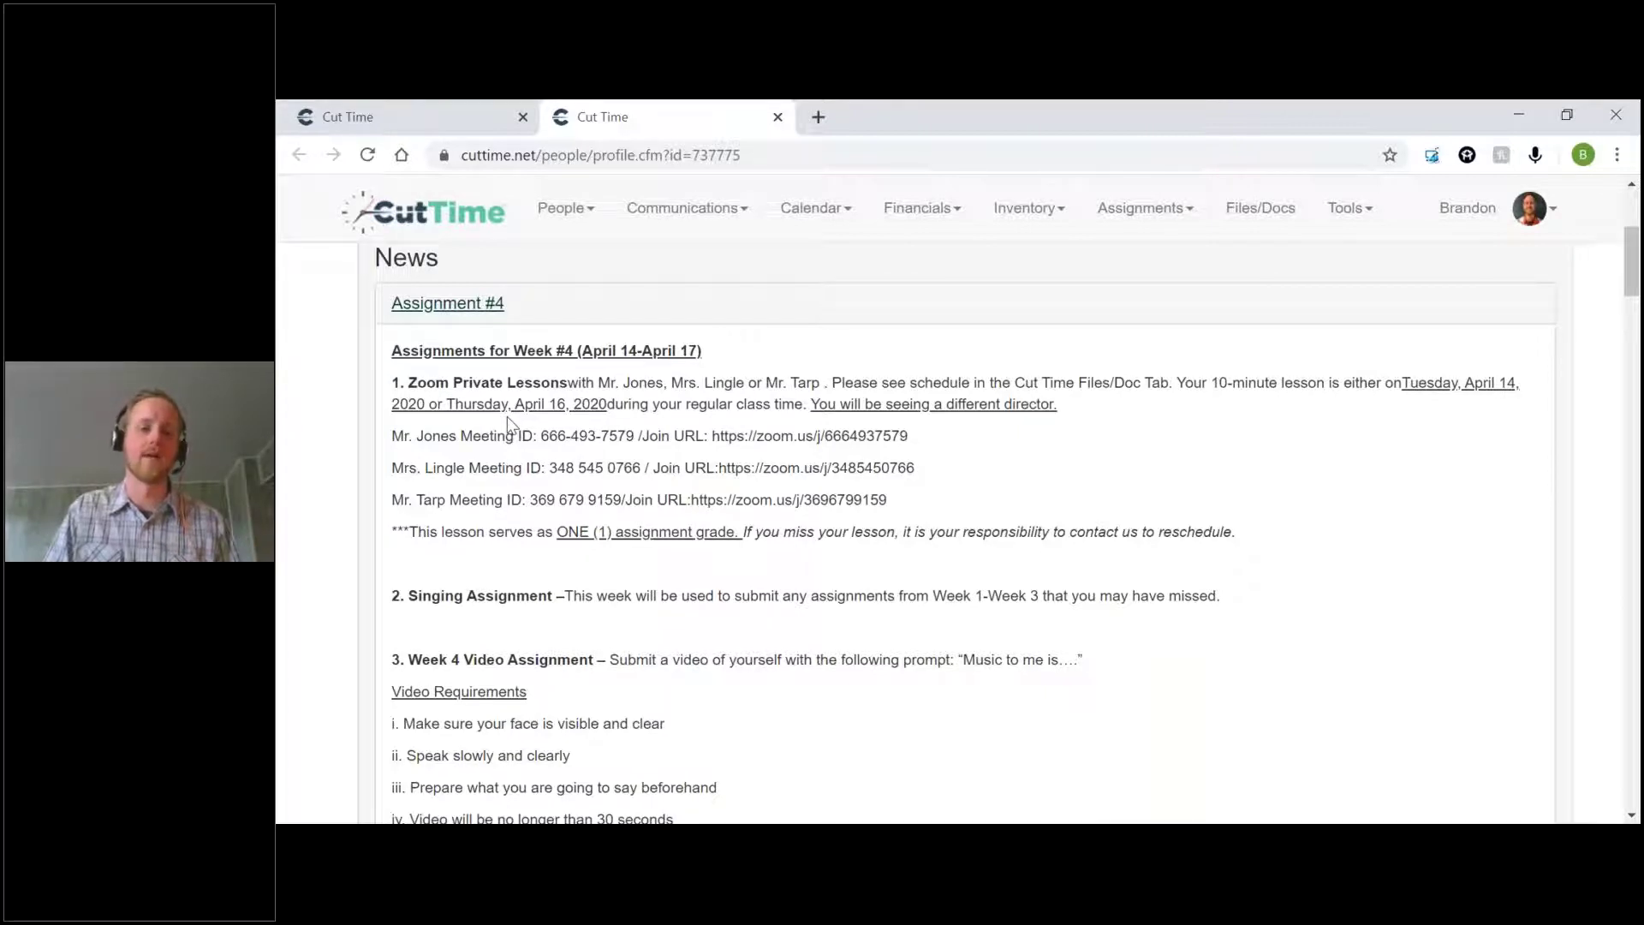
scroll(762, 591, "down", 1)
scroll(762, 591, "down", 4)
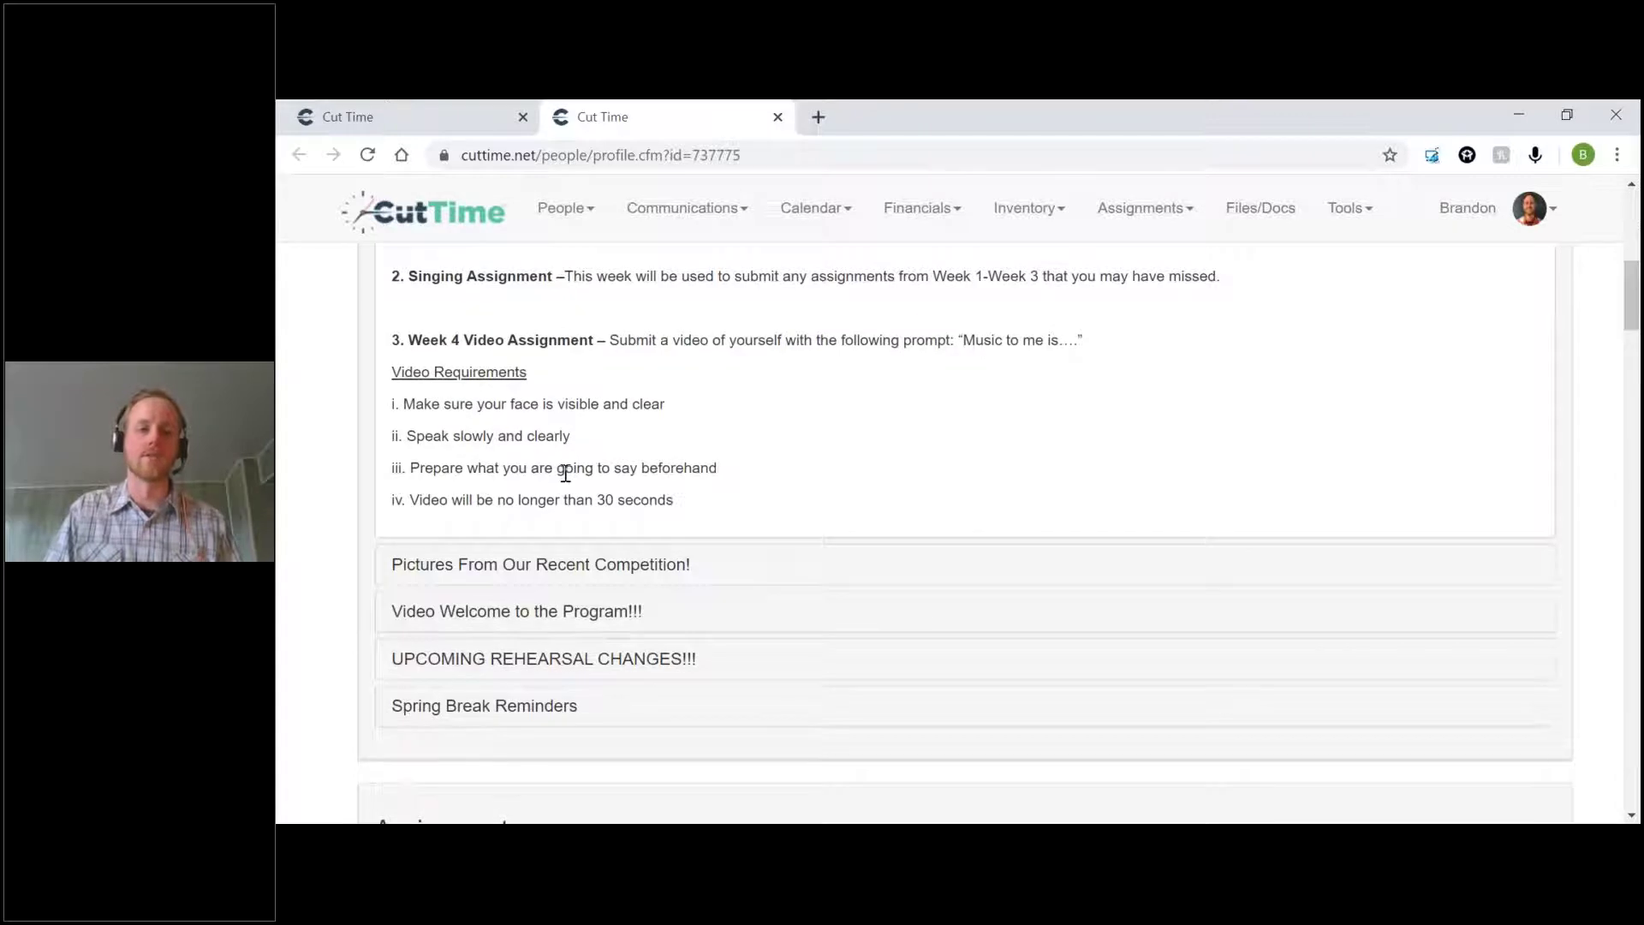
scroll(565, 473, "up", 3)
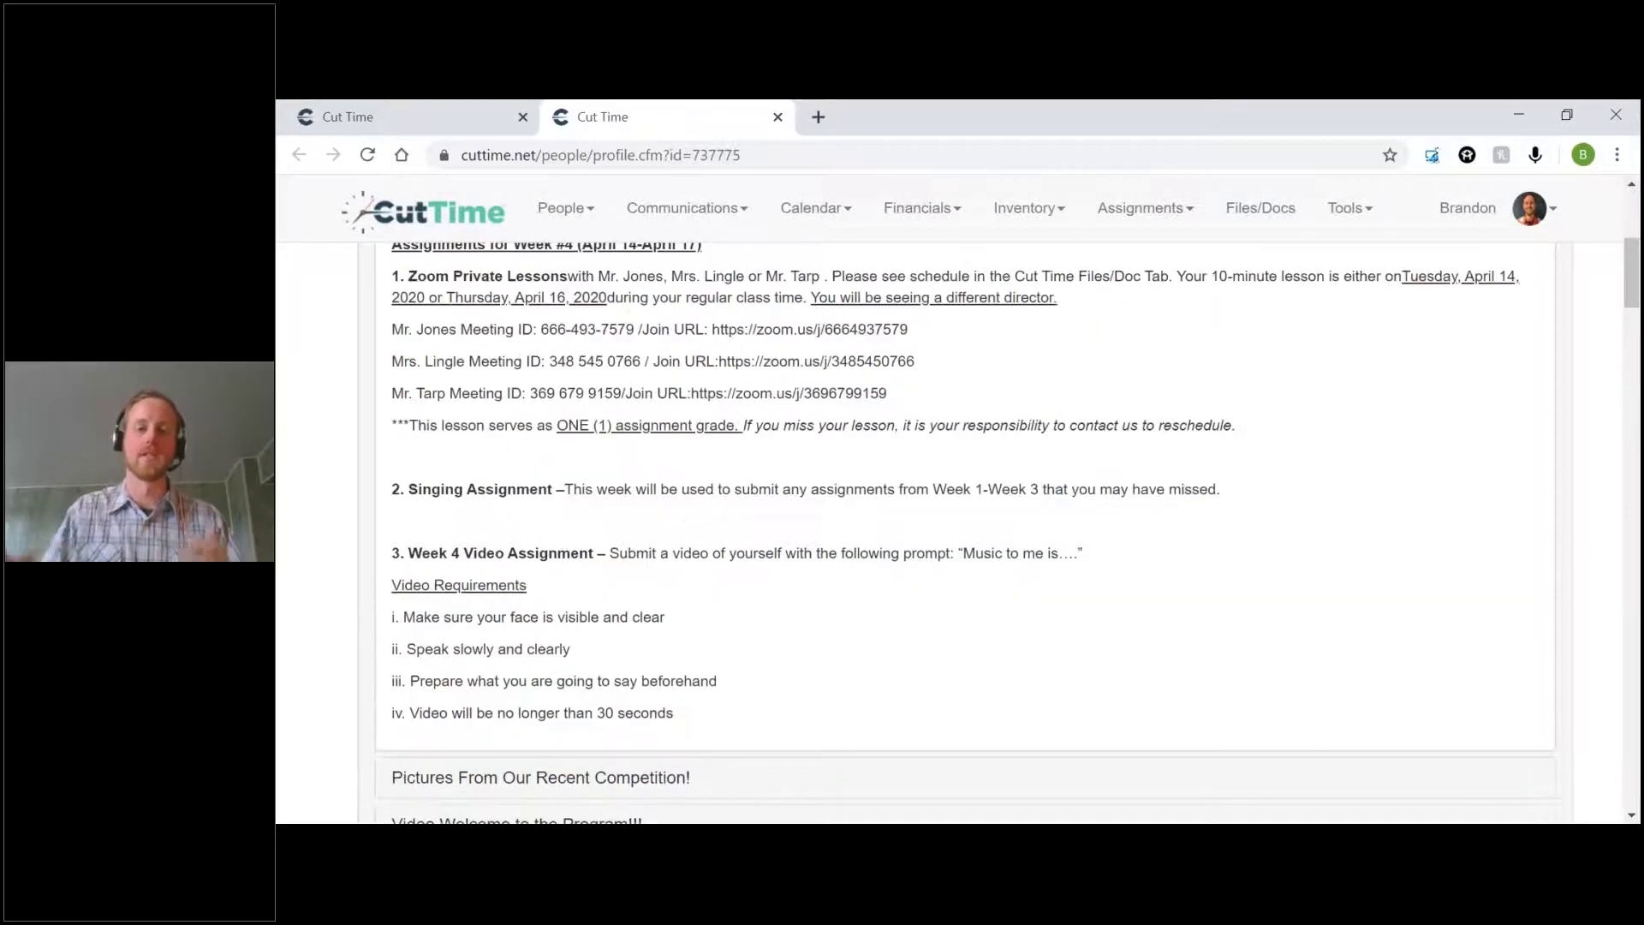
scroll(1108, 341, "up", 3)
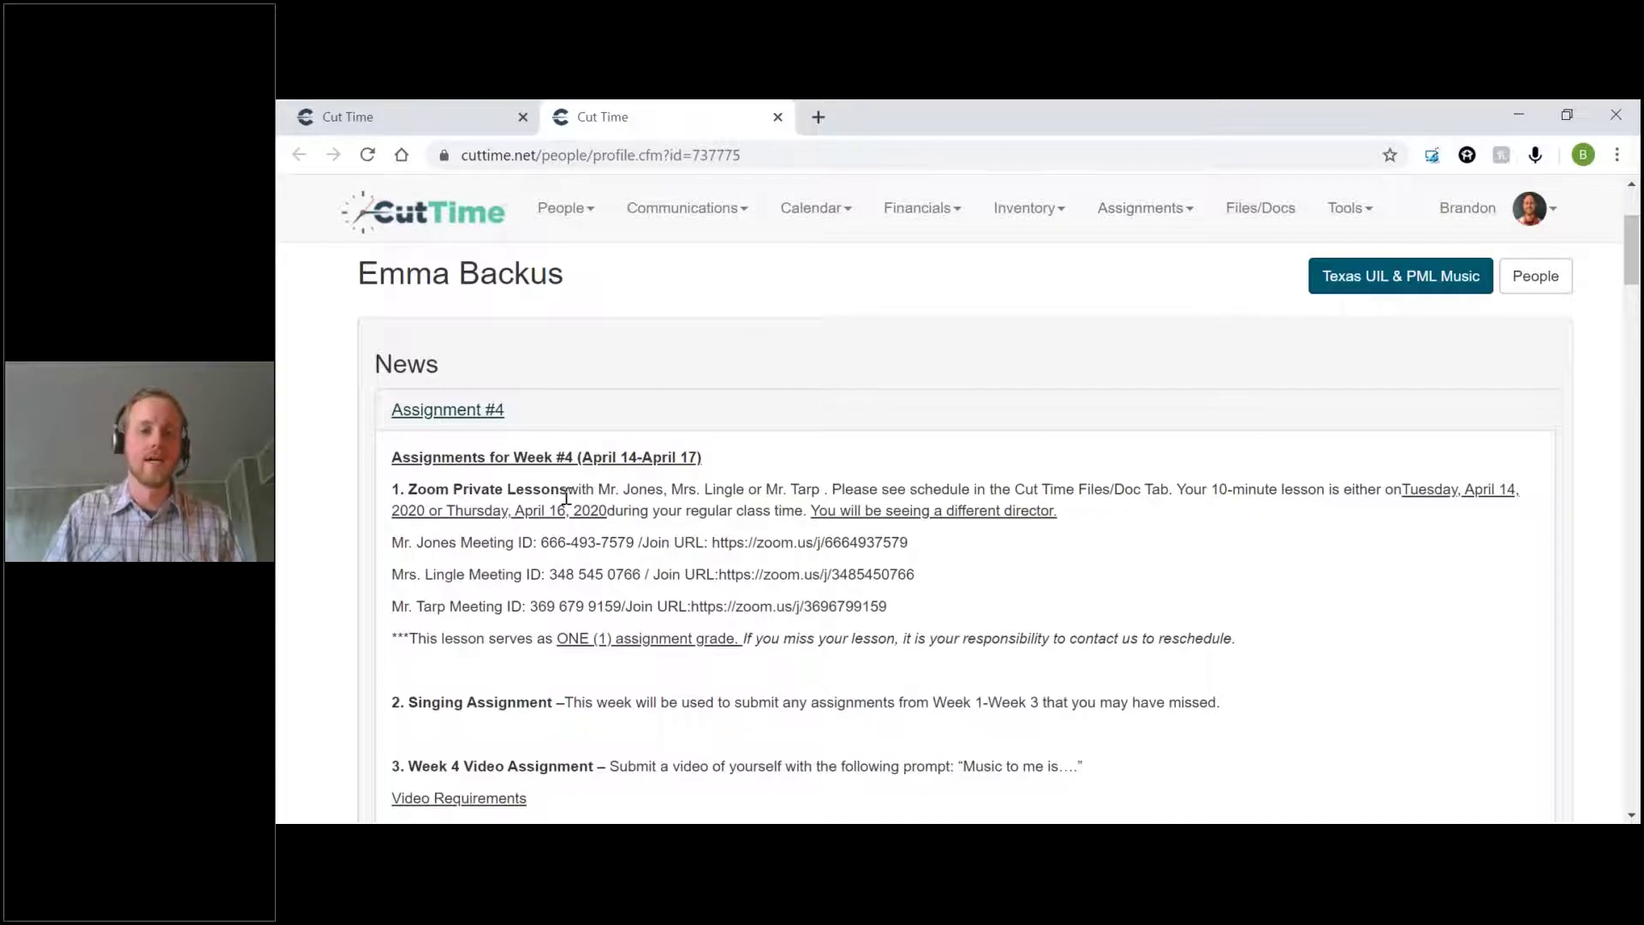
scroll(566, 497, "down", 1)
scroll(566, 496, "down", 1)
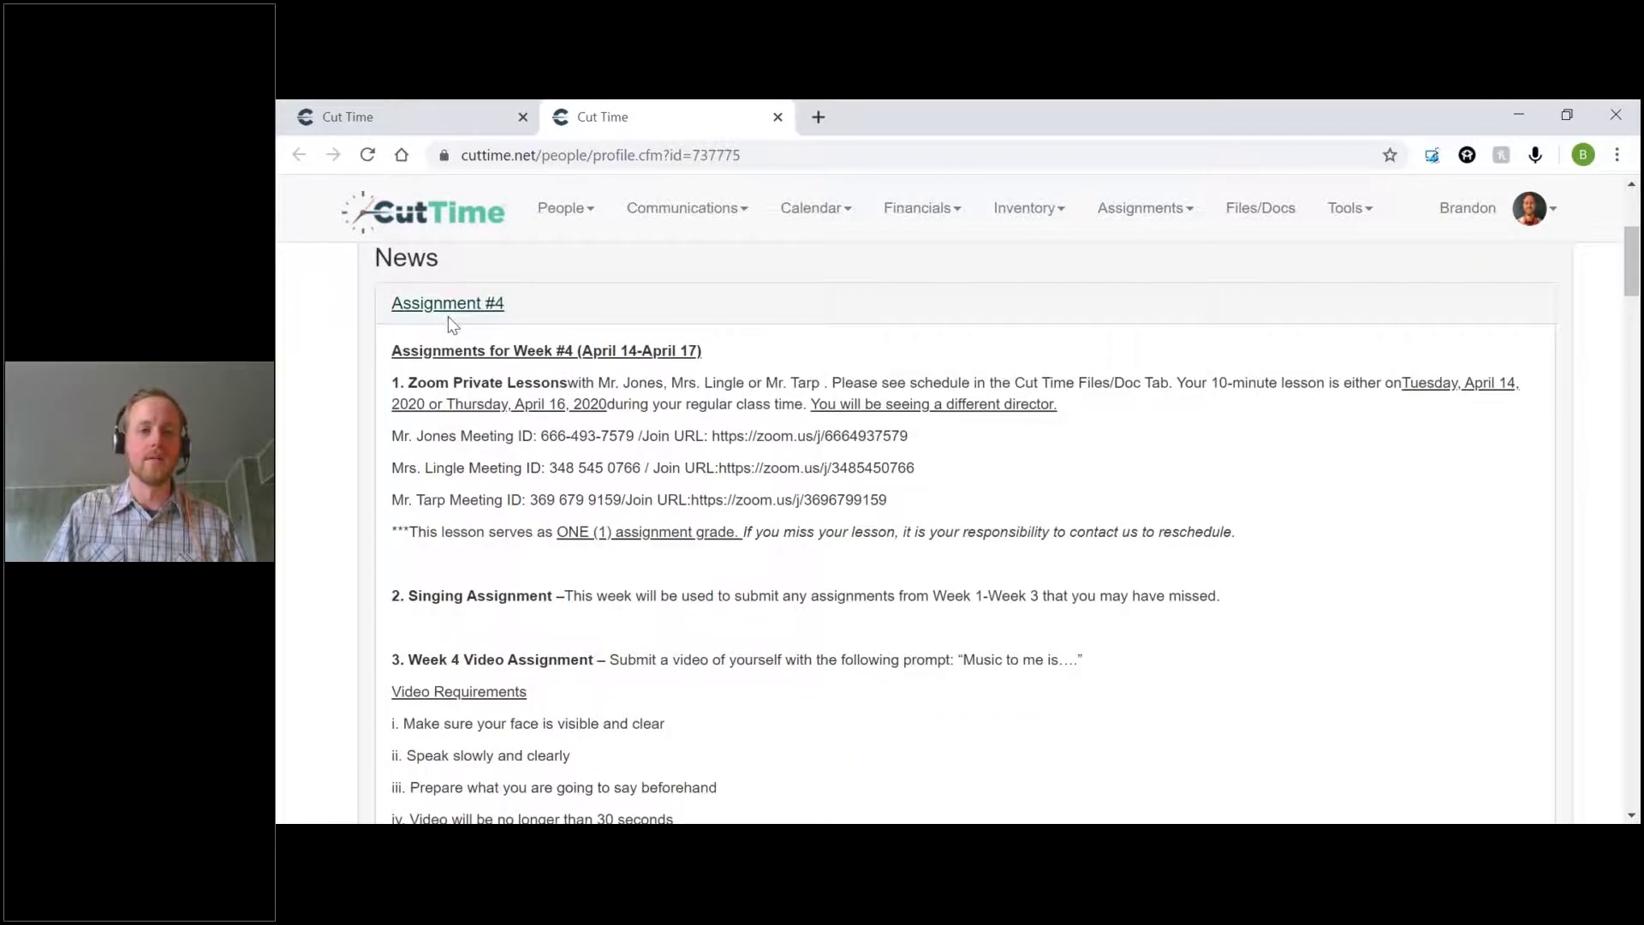
Collapse Assignment #4, then view and close the news item Pictures From Our Recent Competition!
left_click(449, 308)
left_click(421, 351)
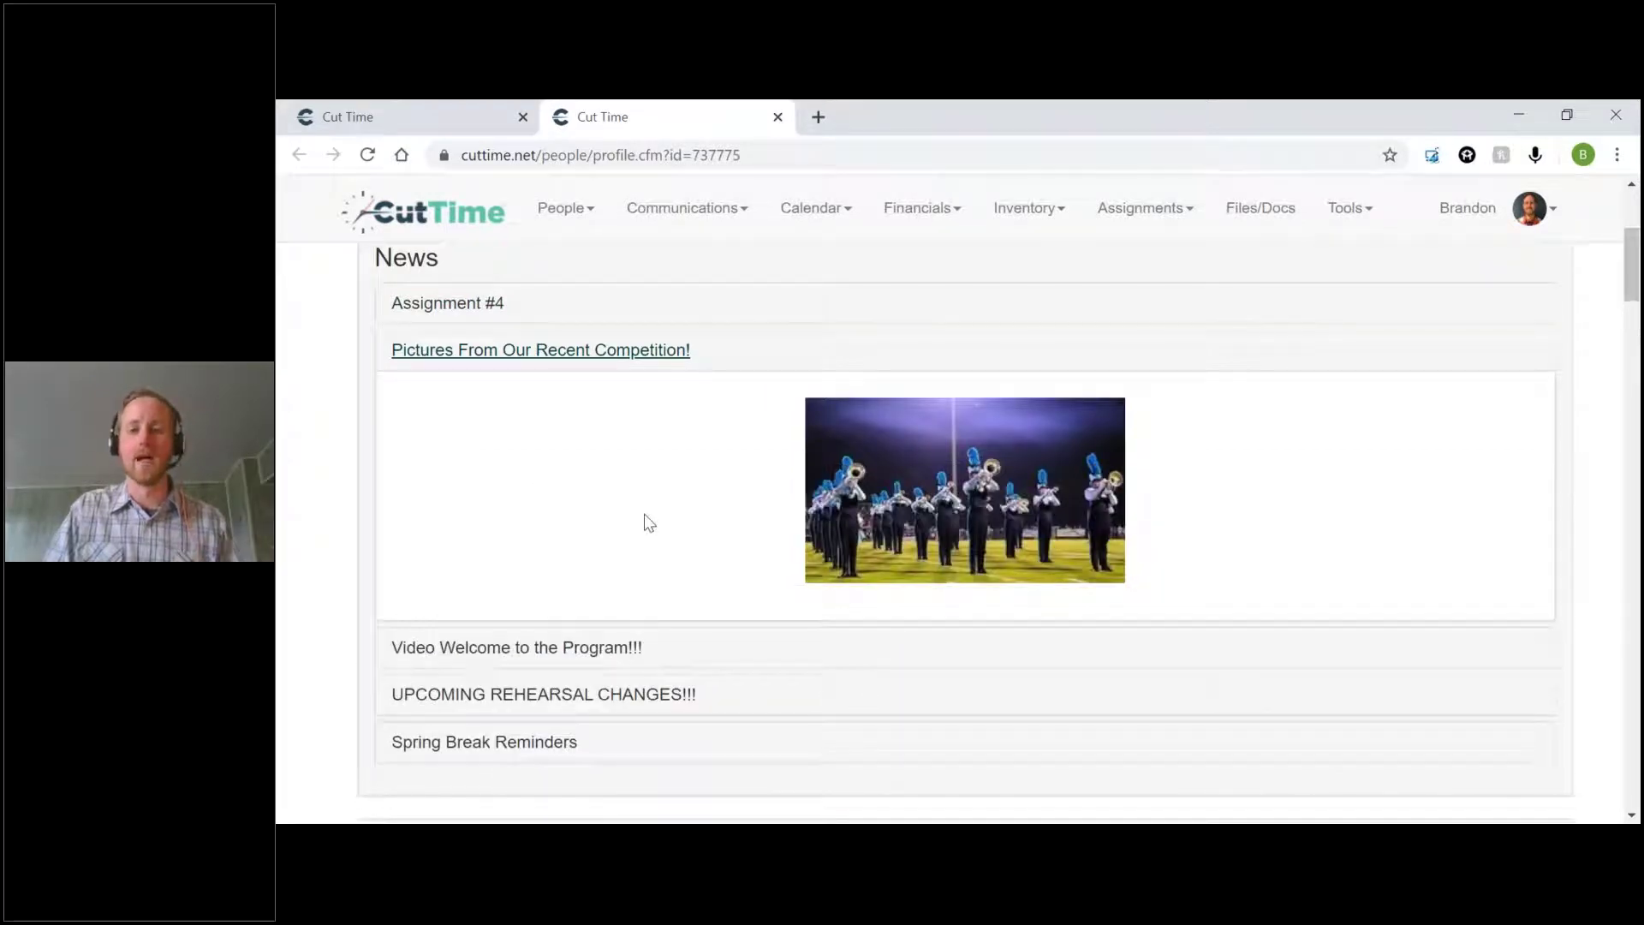
left_click(544, 360)
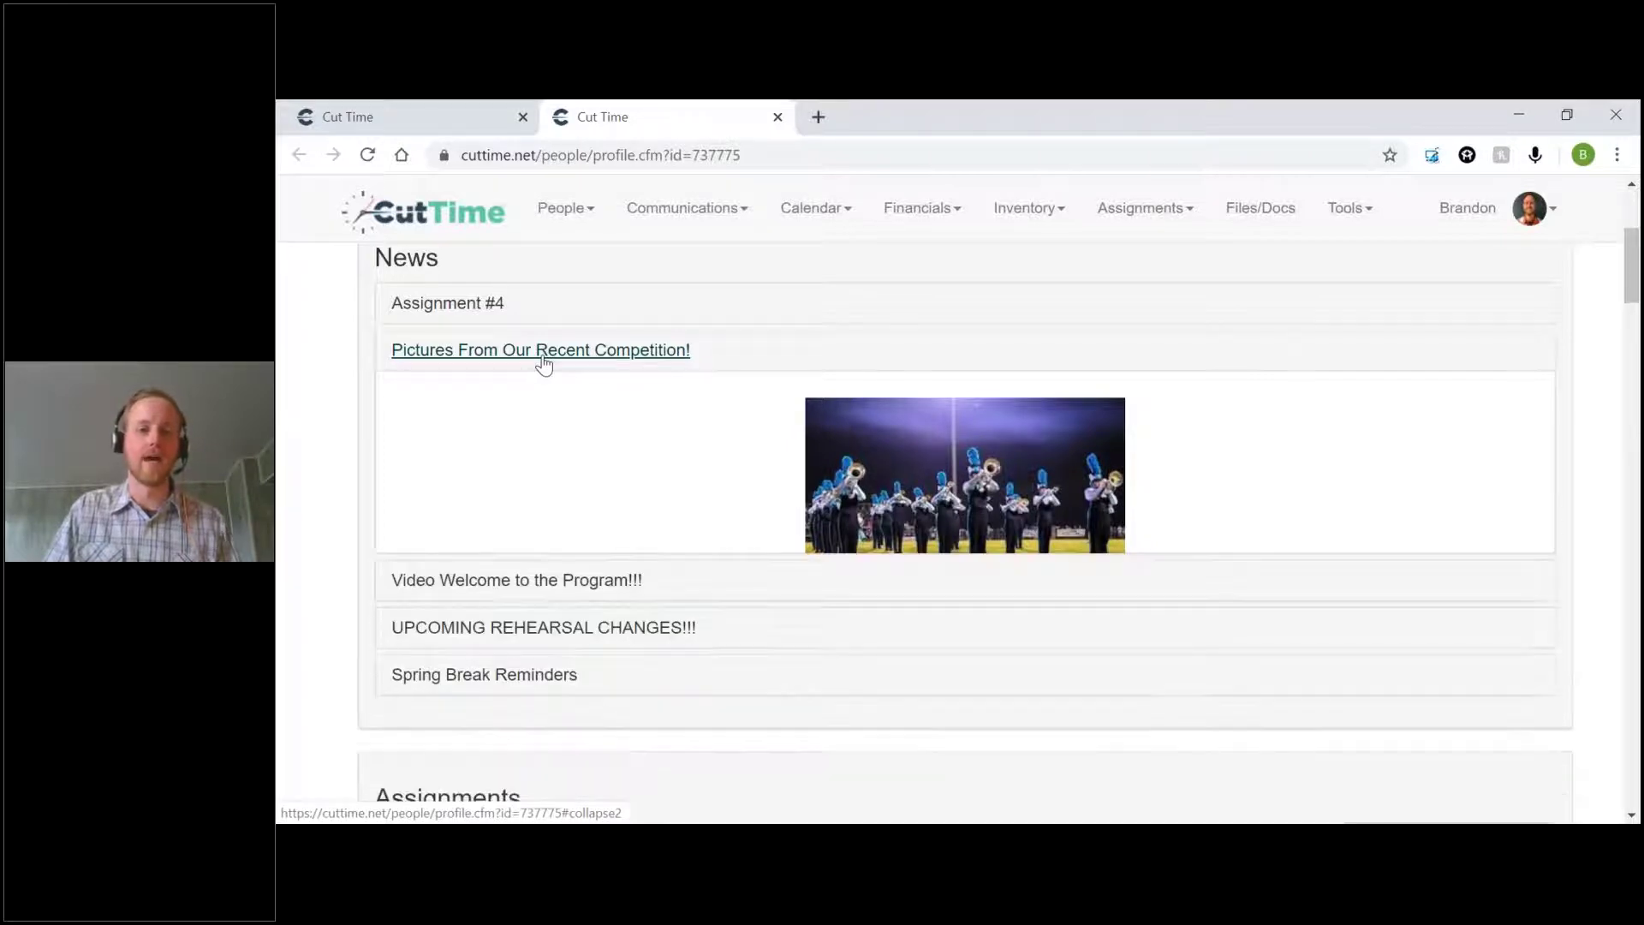
Expand the news item Video Welcome to the Program!!! and view its embedded video
left_click(497, 401)
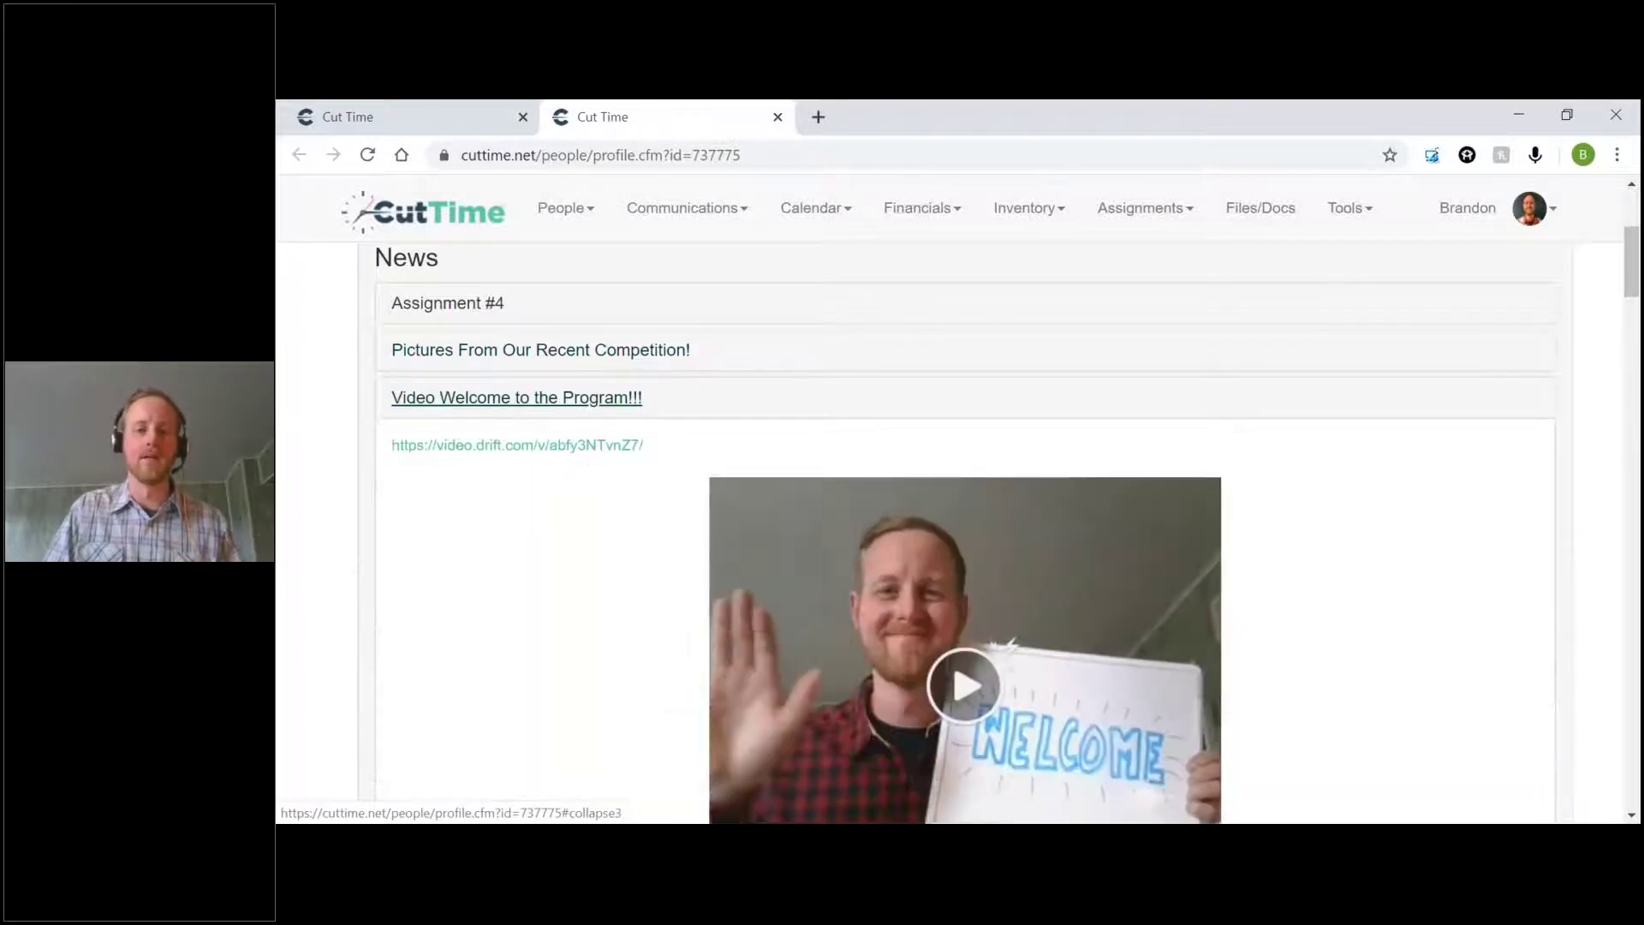
scroll(562, 483, "down", 1)
scroll(561, 479, "down", 2)
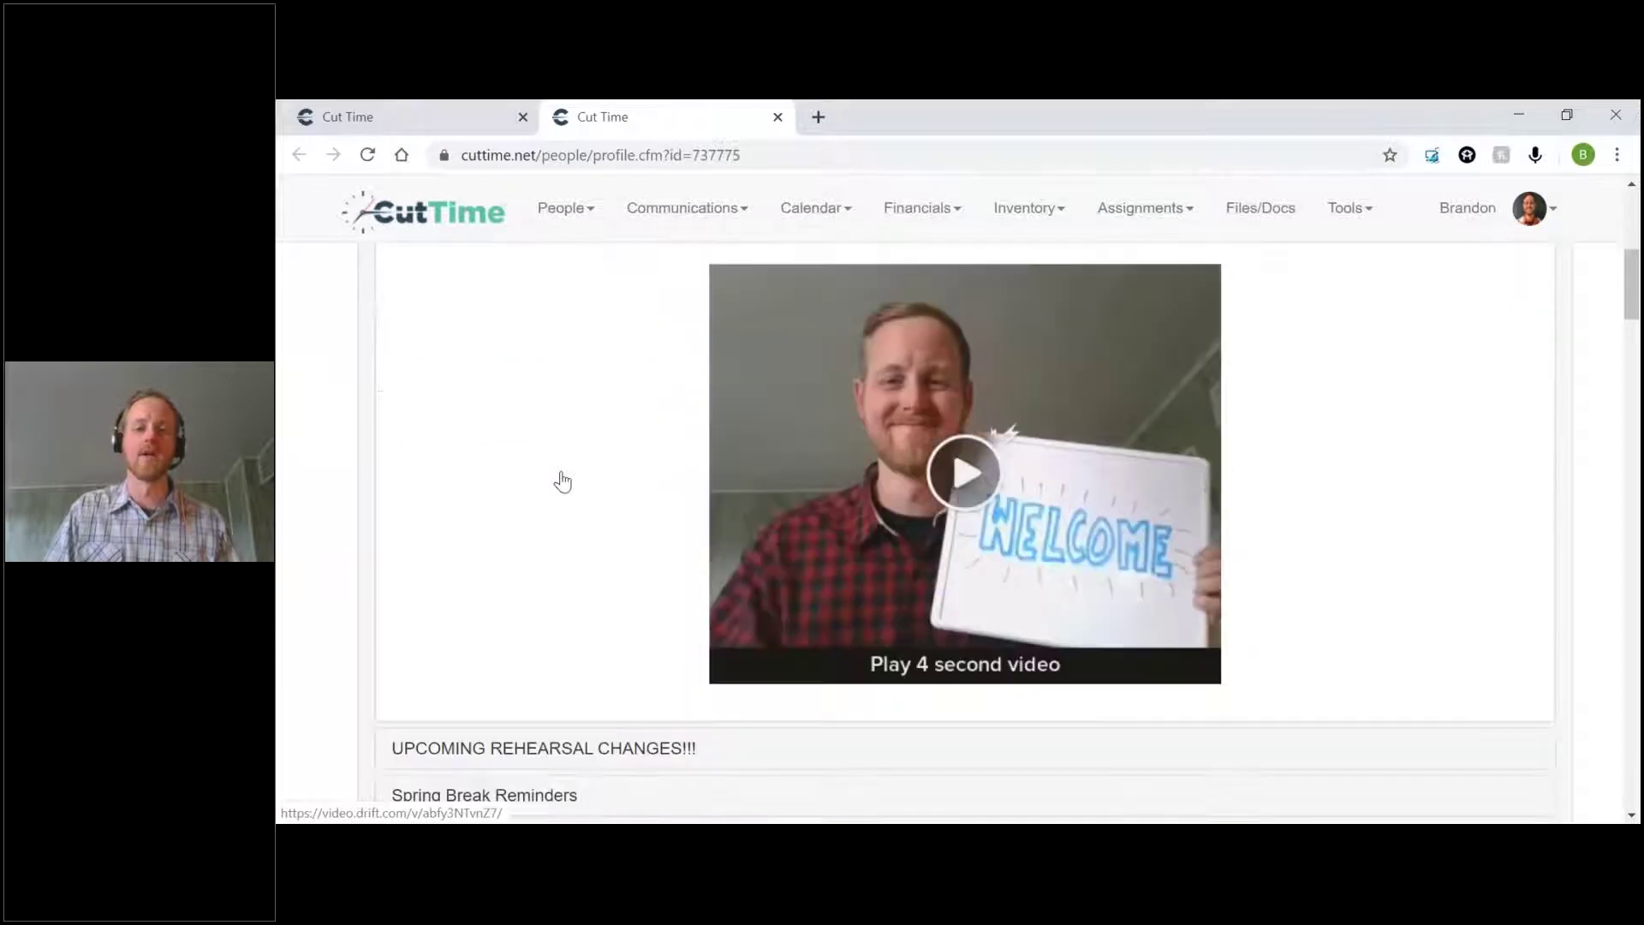
scroll(559, 477, "up", 1)
scroll(555, 470, "up", 2)
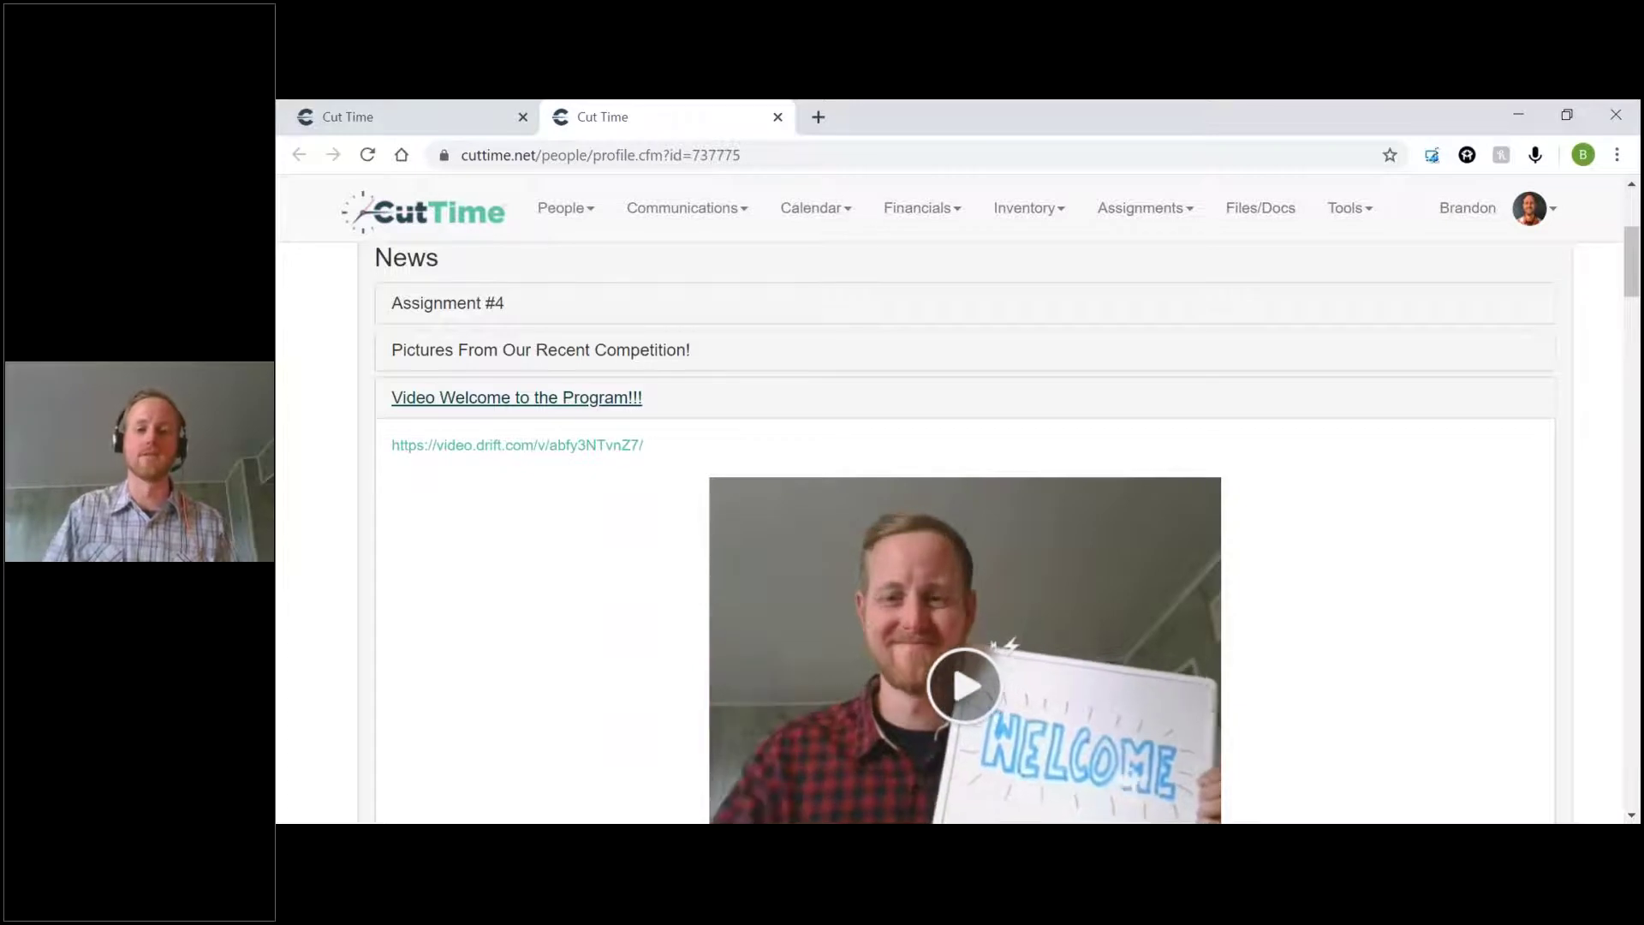
scroll(557, 469, "down", 4)
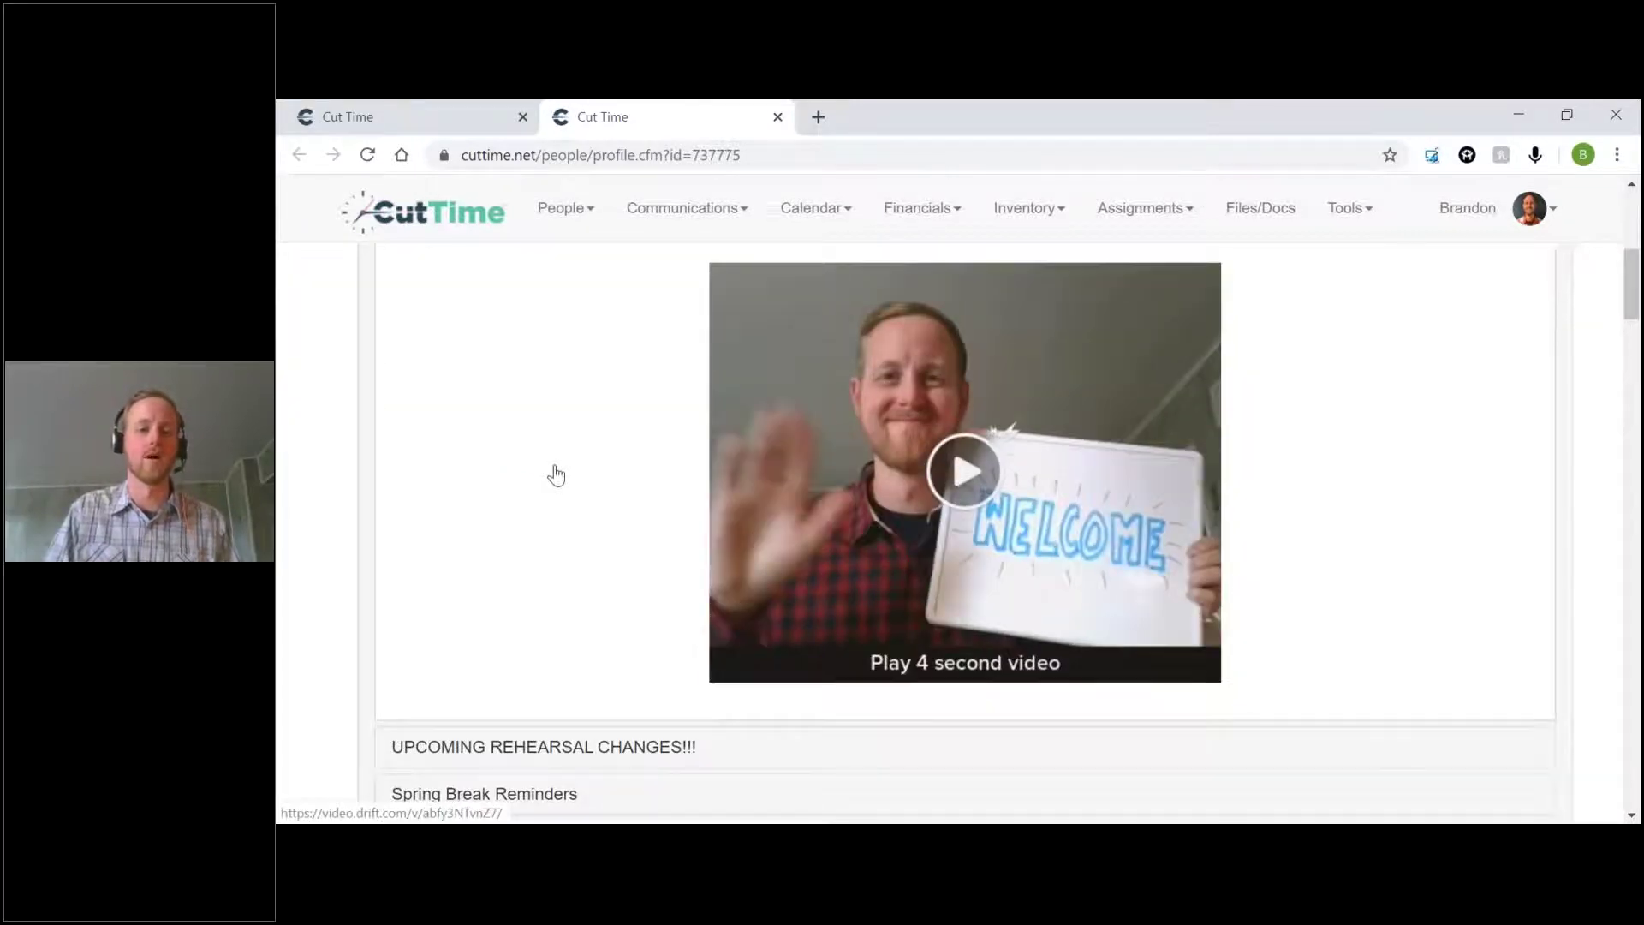
Expand and read the UPCOMING REHEARSAL CHANGES!!! and Spring Break Reminders news items
scroll(555, 473, "down", 4)
left_click(523, 531)
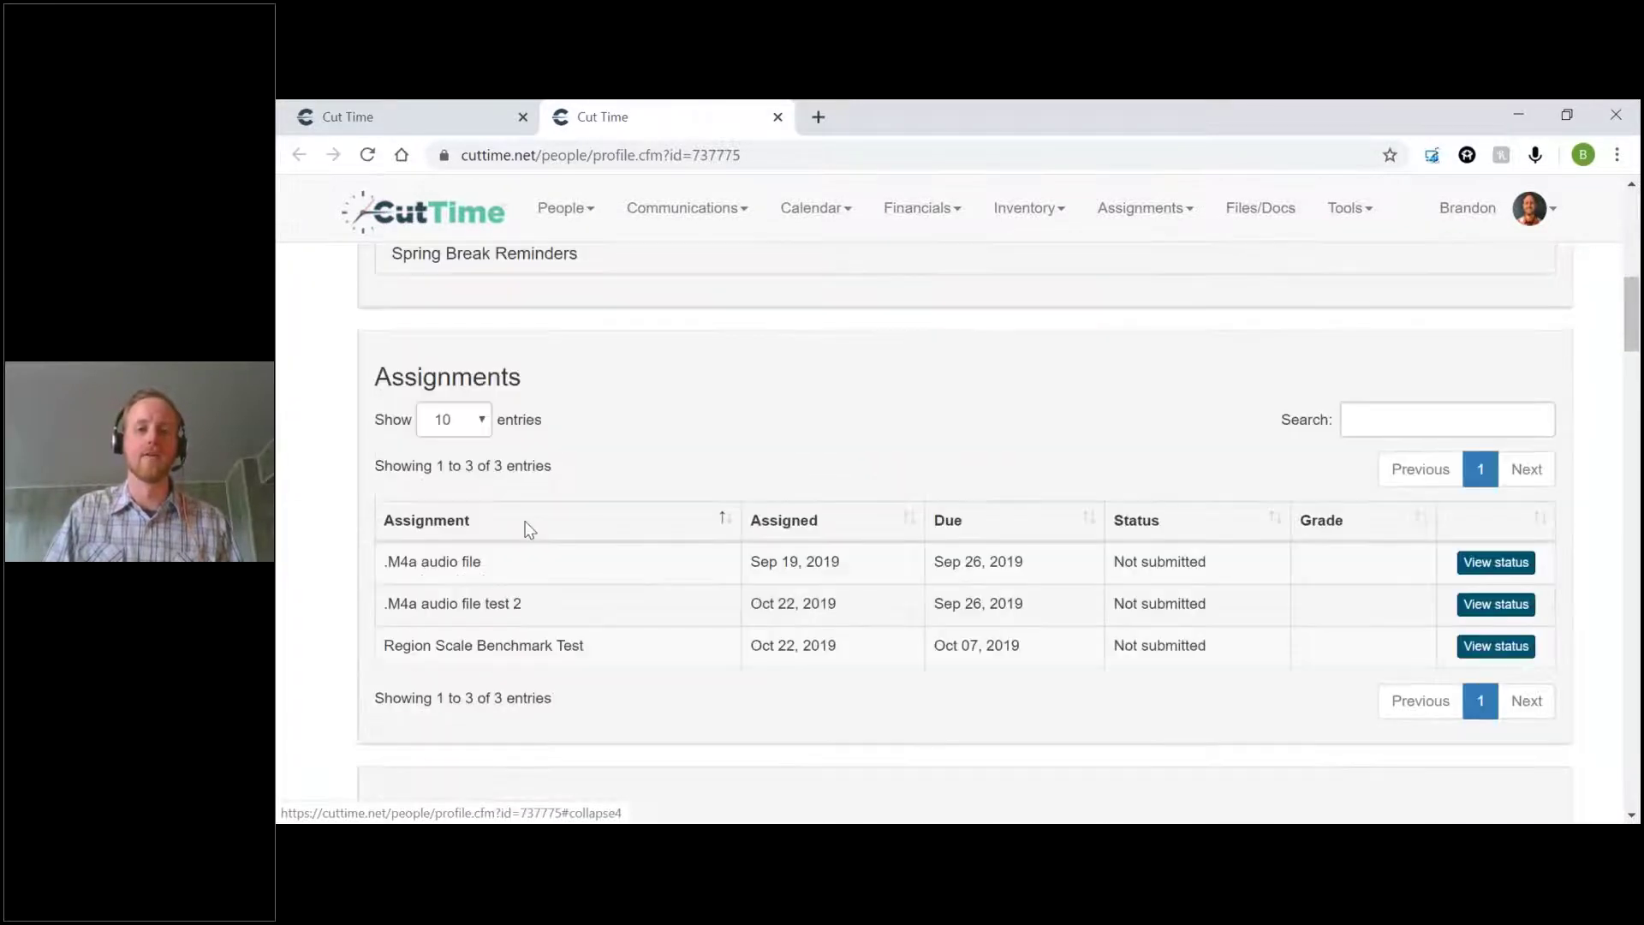
scroll(525, 471, "up", 3)
scroll(525, 414, "up", 3)
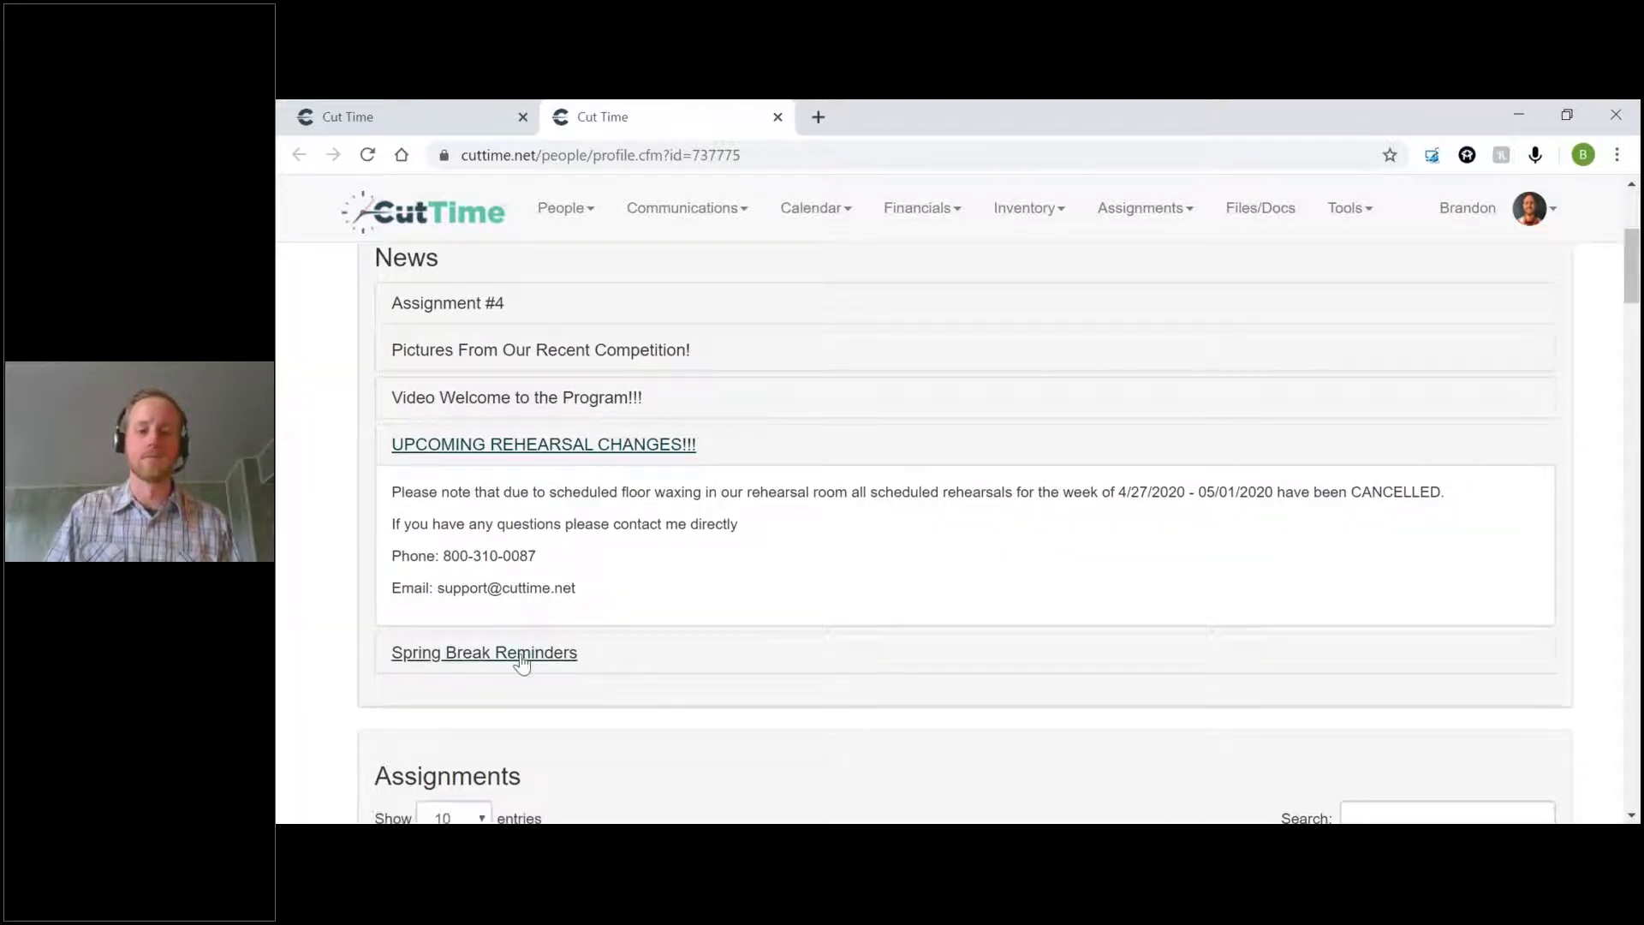
left_click(484, 653)
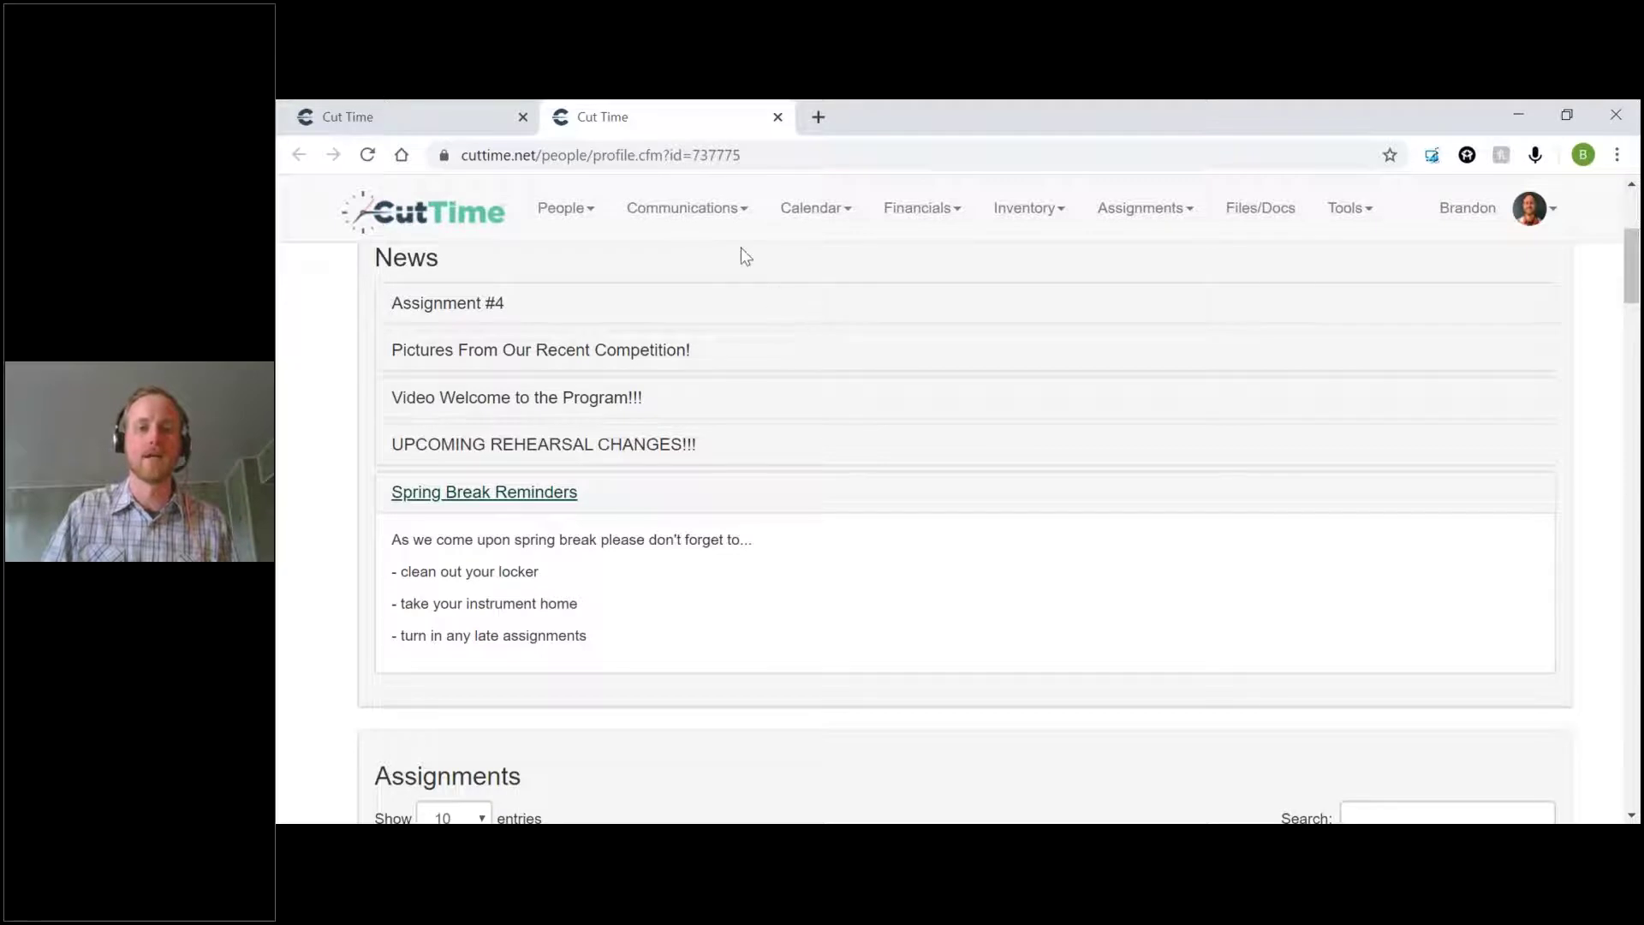
Go from the student's profile to the News and notices list and review the existing postings
left_click(695, 213)
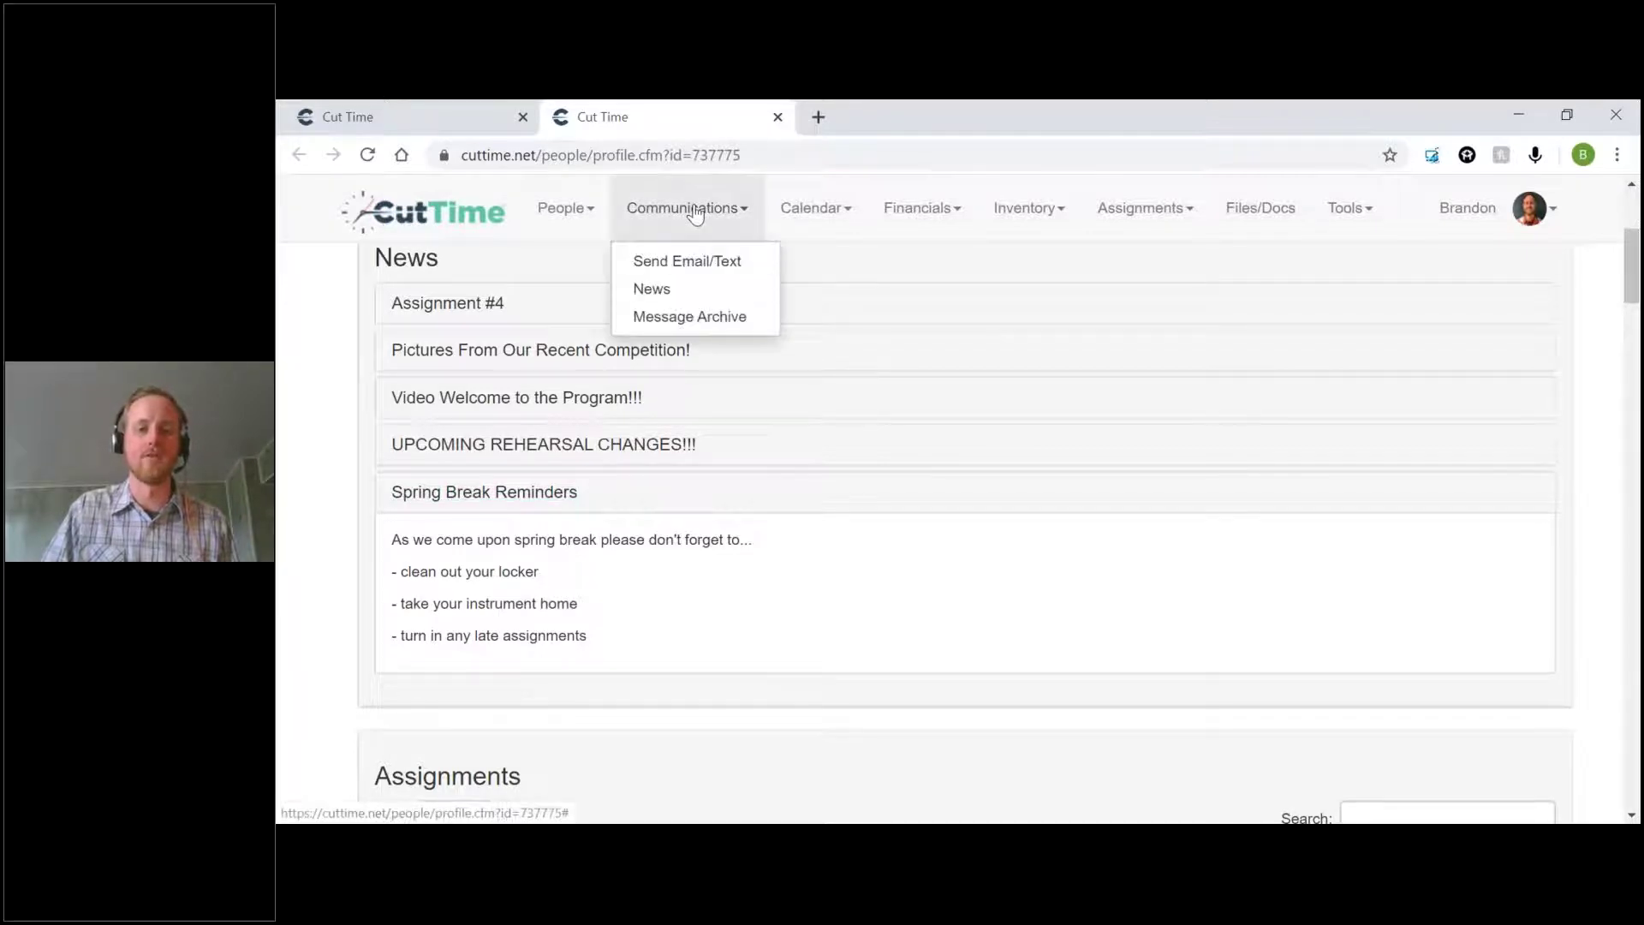
left_click(672, 292)
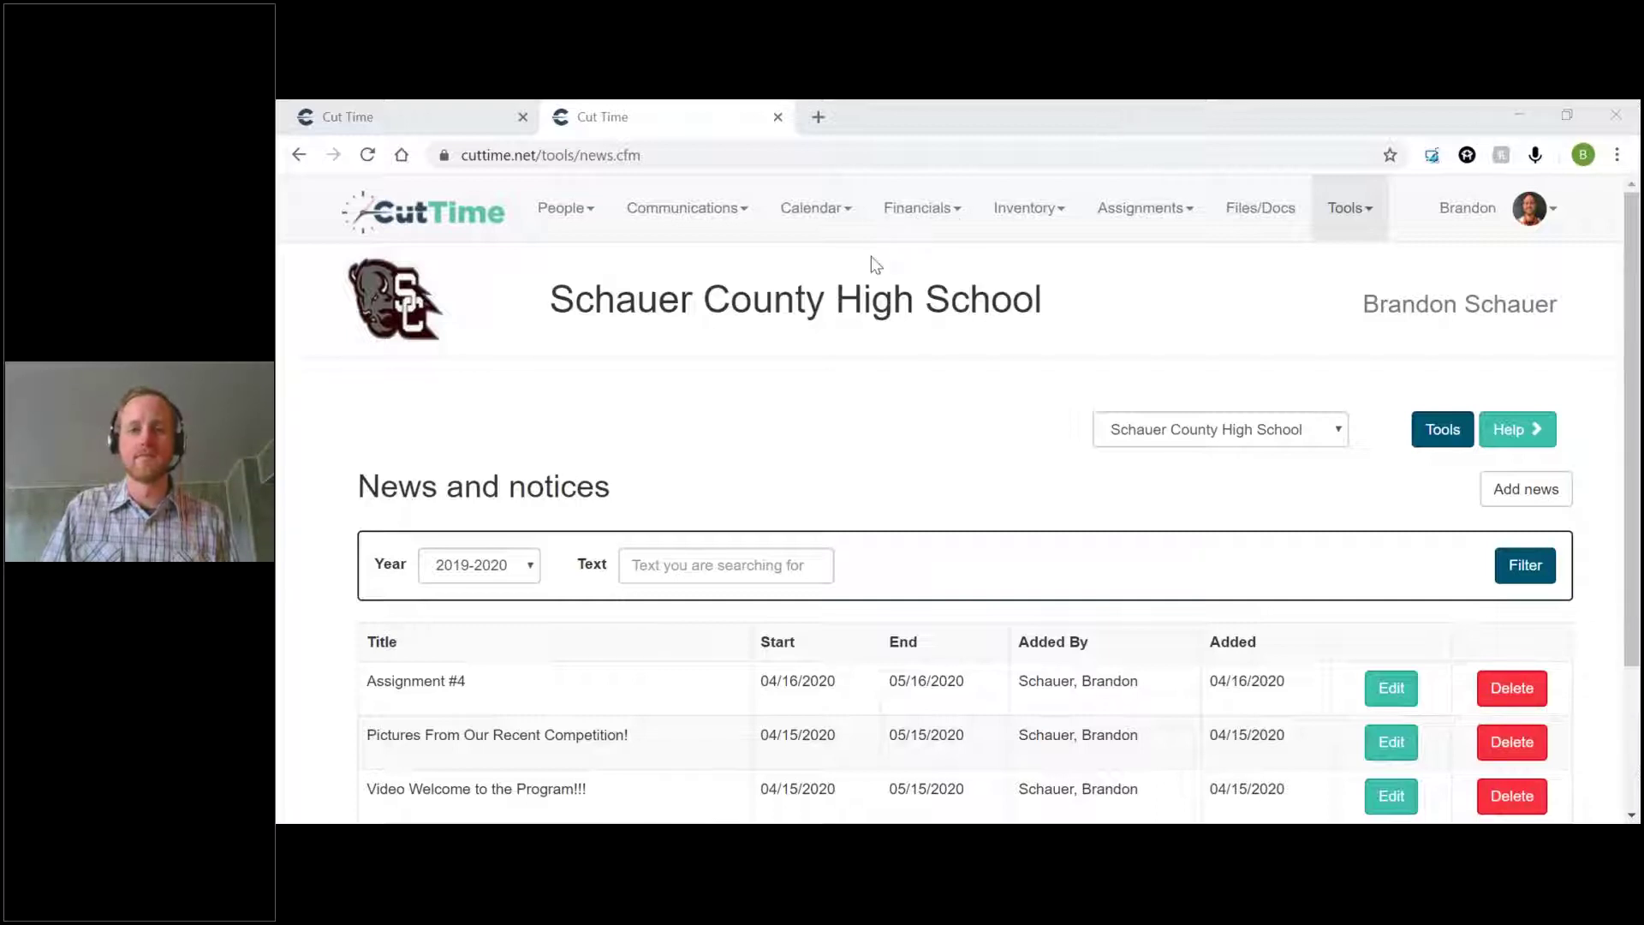
left_click(844, 274)
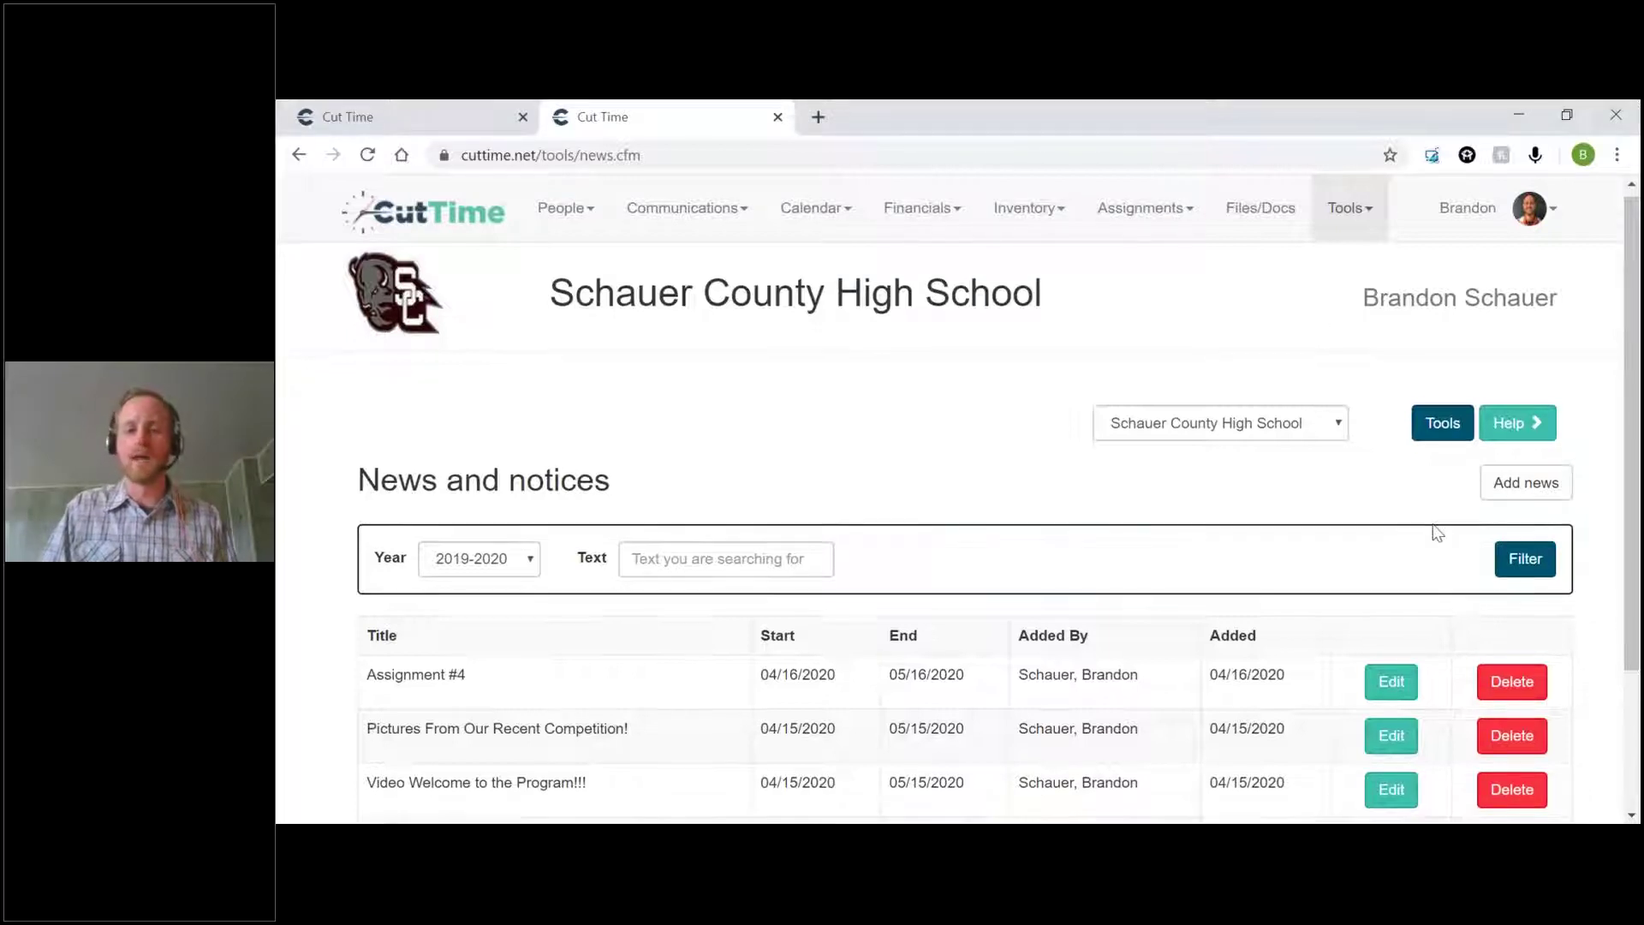
scroll(1207, 548, "down", 2)
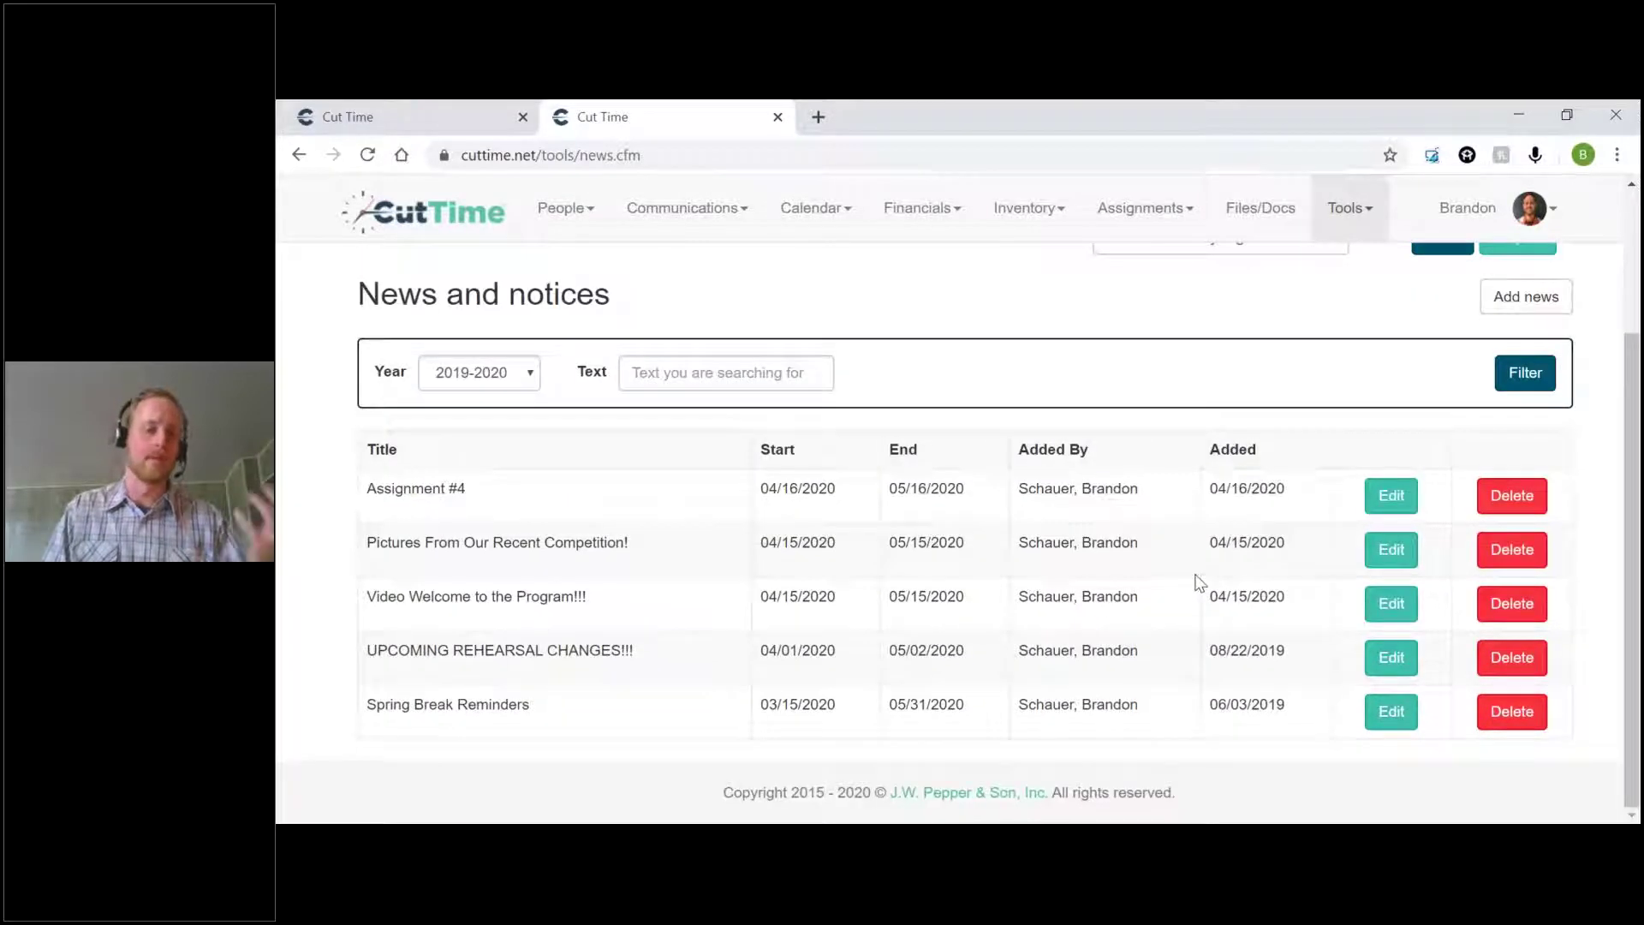
Start adding a news item and view its subject, group, content and date fields
scroll(1195, 578, "up", 1)
left_click(1514, 406)
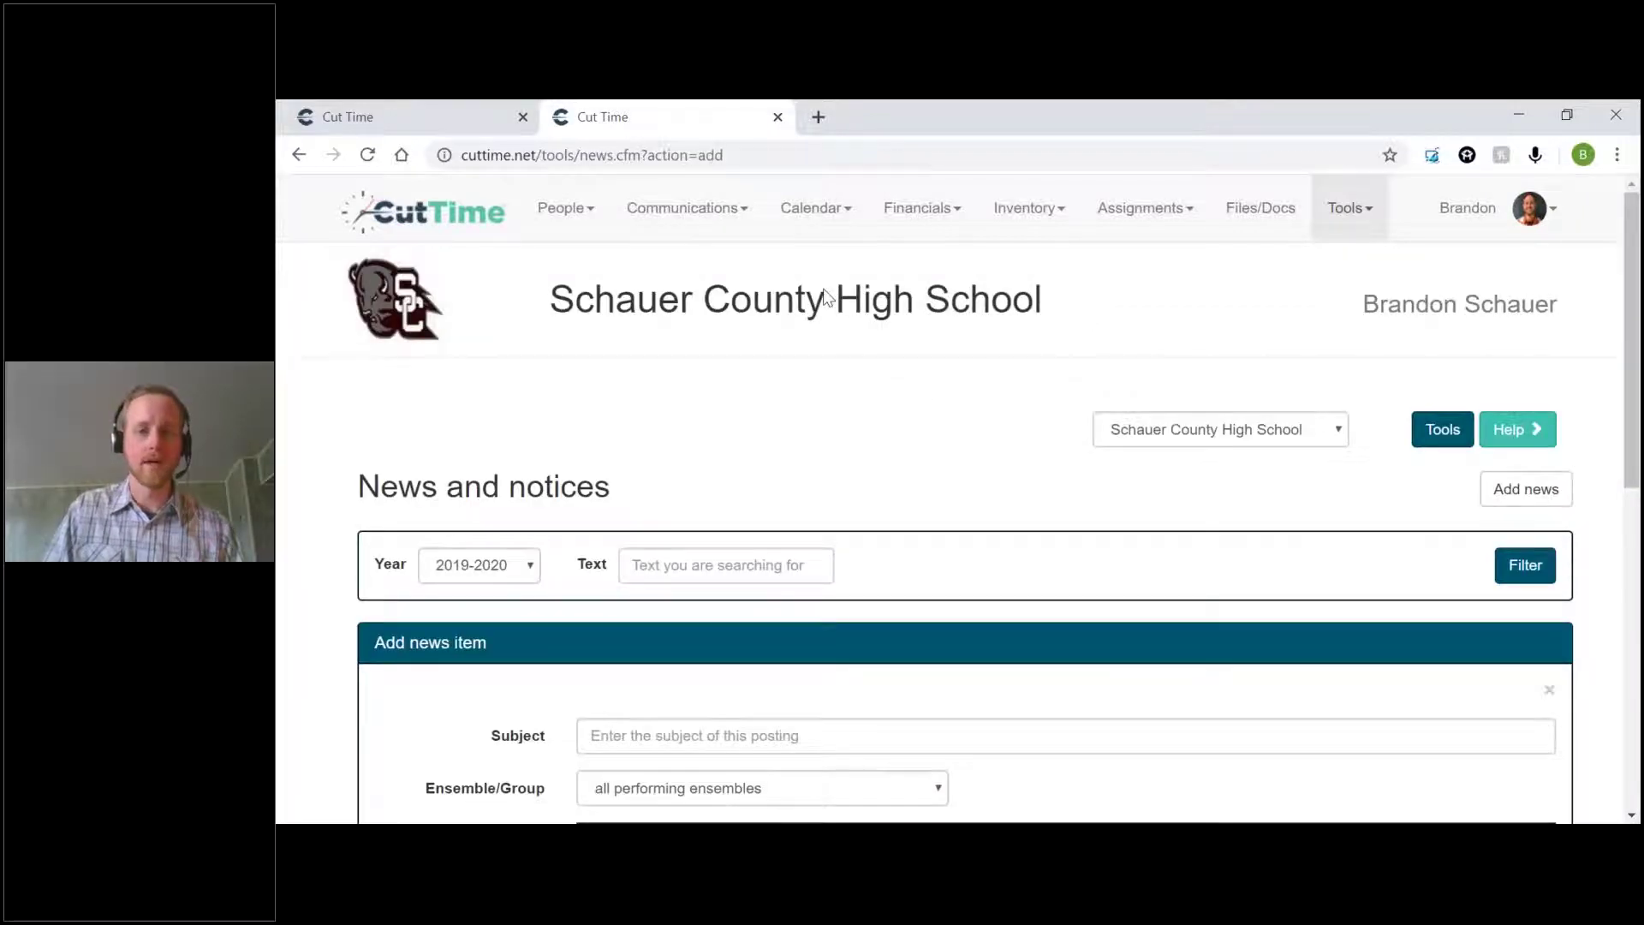
scroll(925, 563, "down", 2)
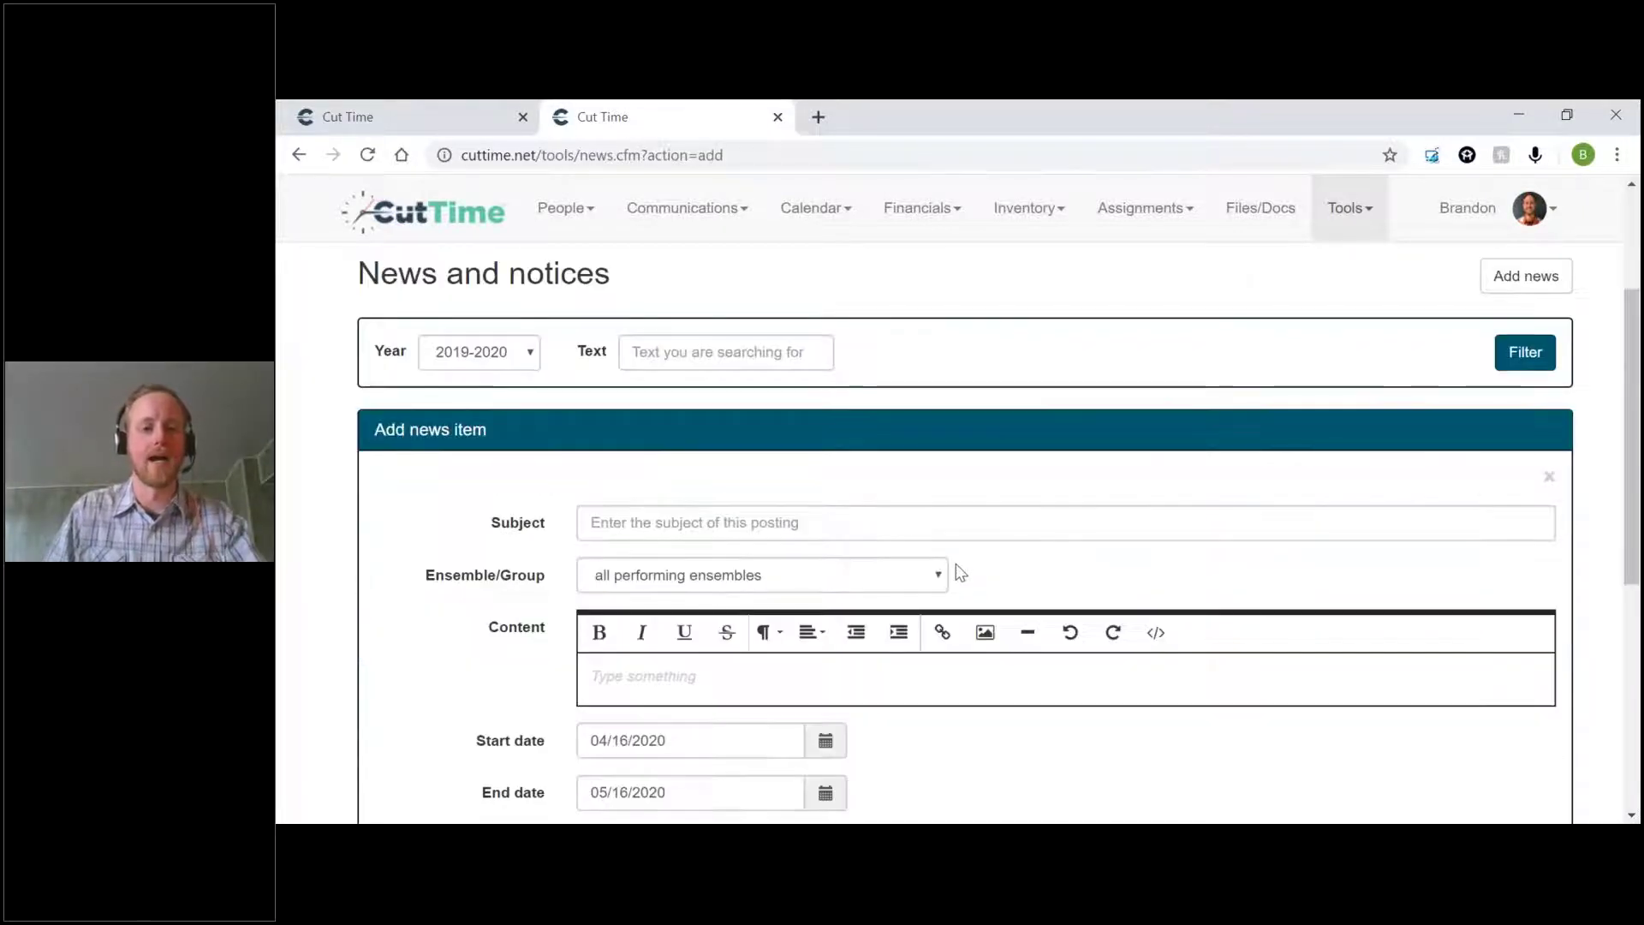
scroll(1106, 454, "down", 1)
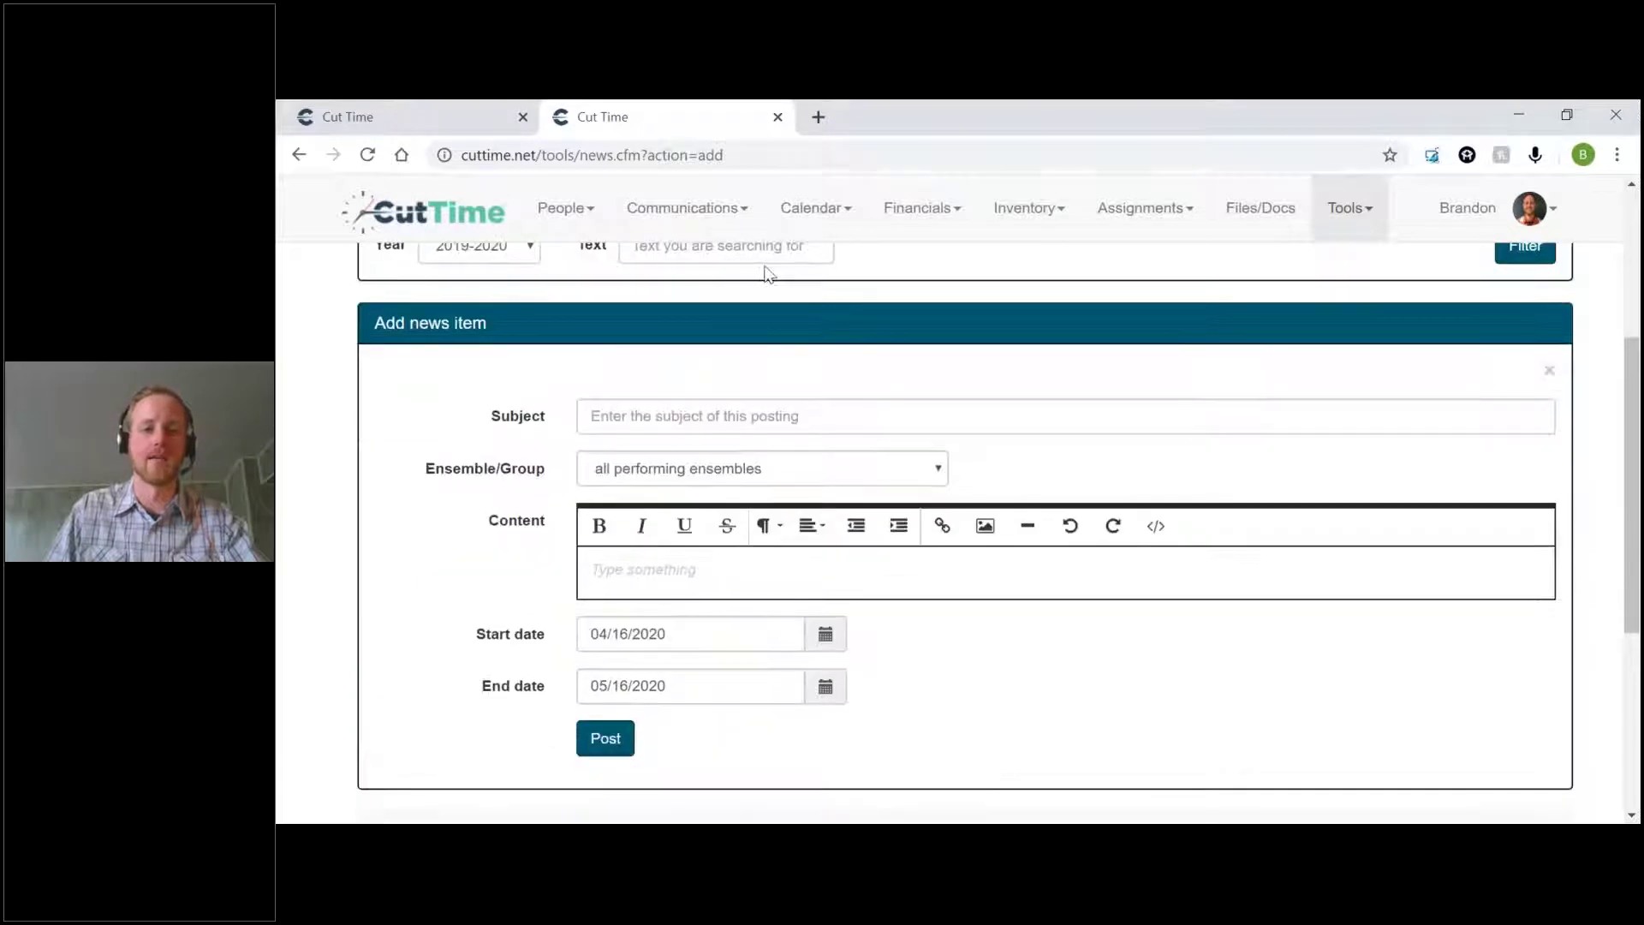
Set the news item's subject to "Upcoming Events" and look through the Ensemble/Group choices without changing the group
left_click(1471, 352)
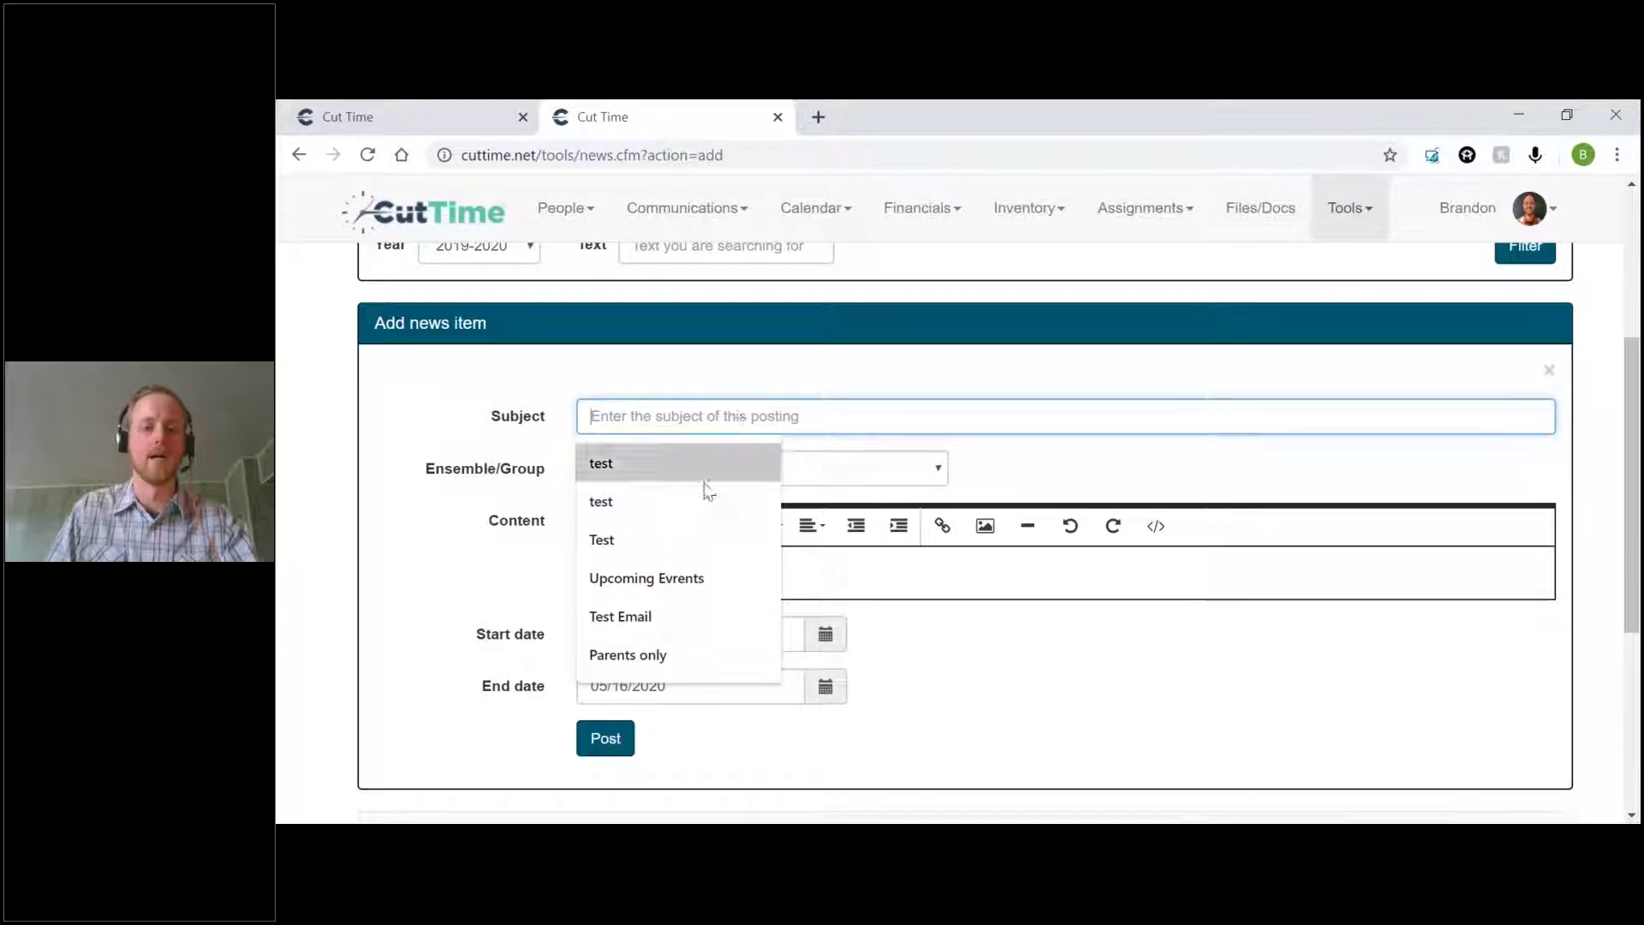
type("Upcoming")
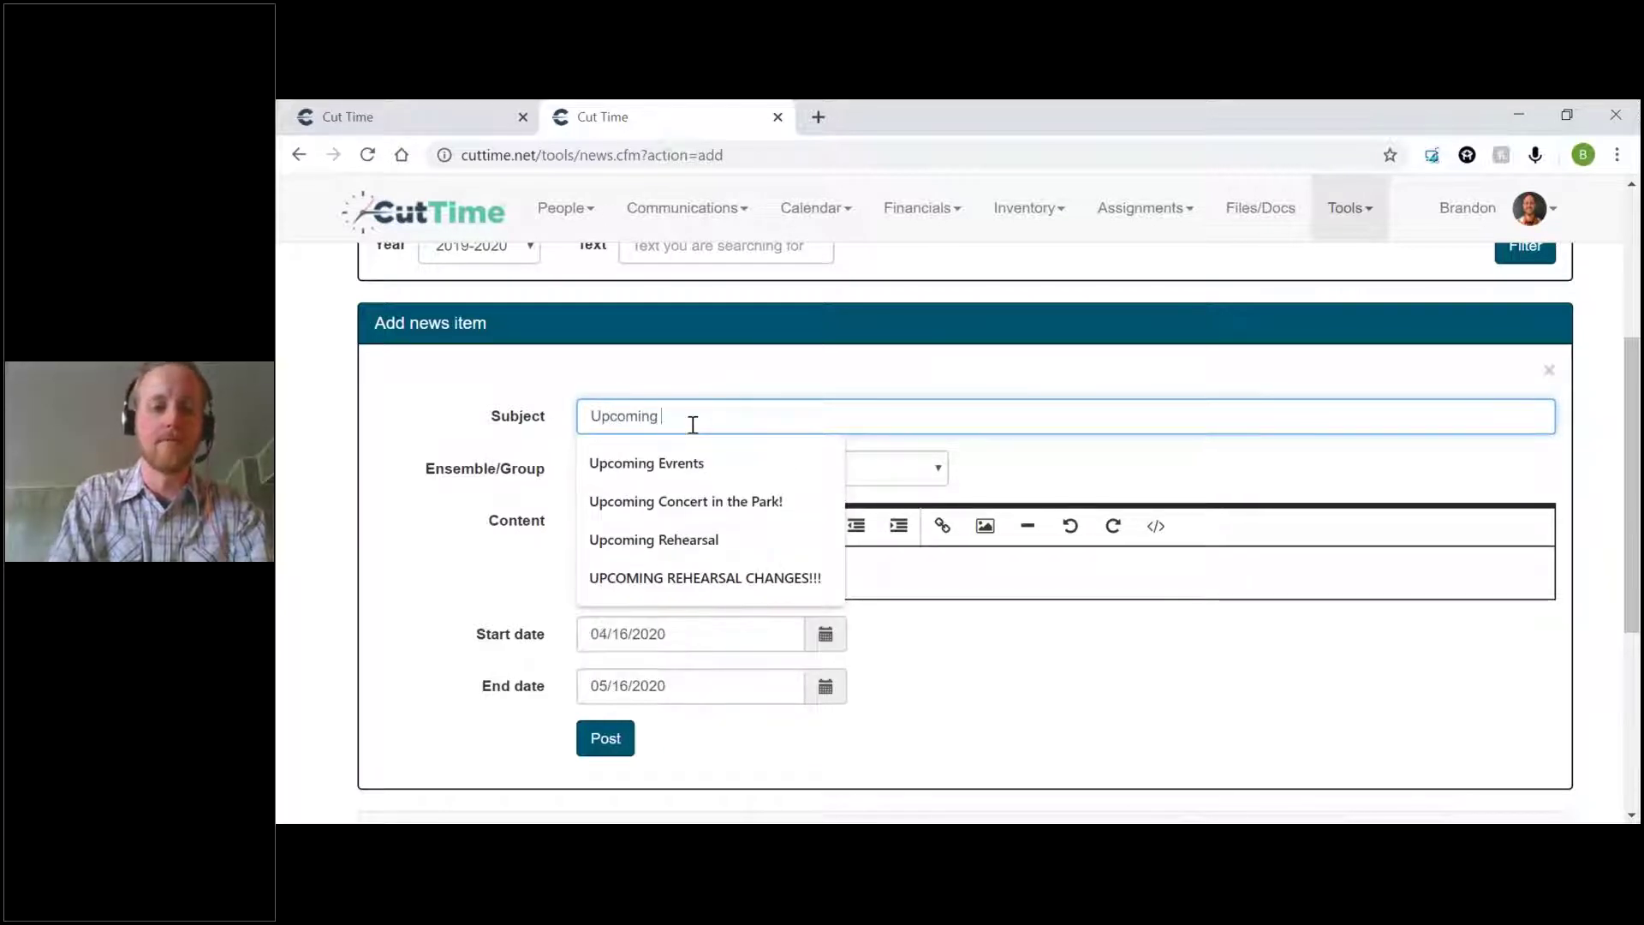
key("Down")
key("Return")
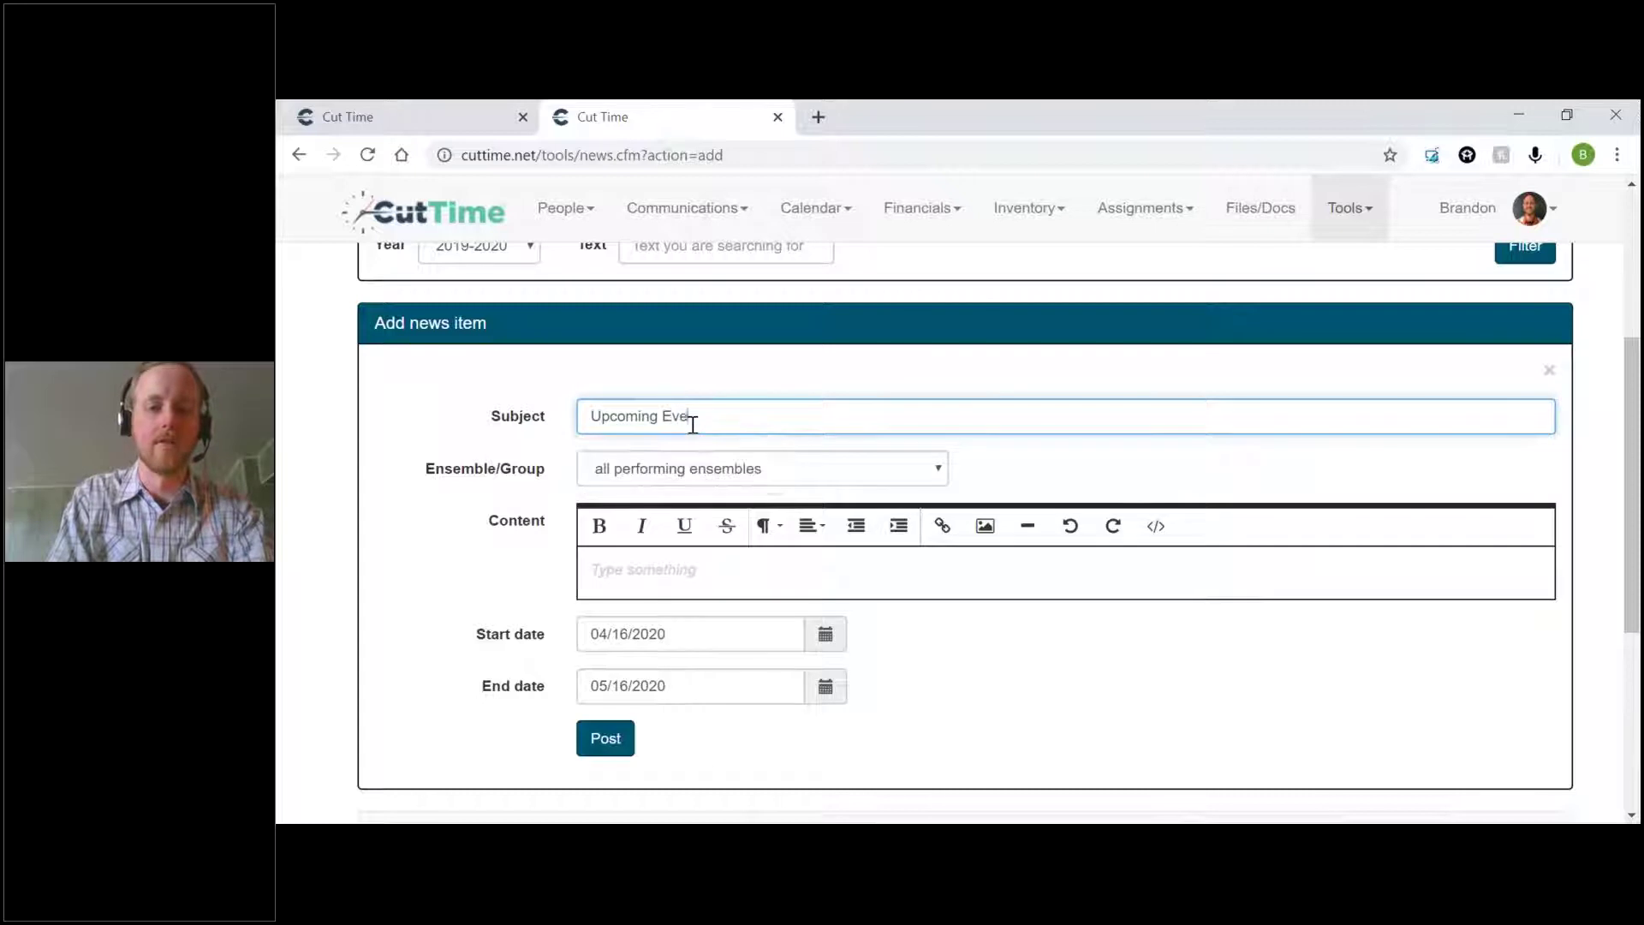
left_click(671, 478)
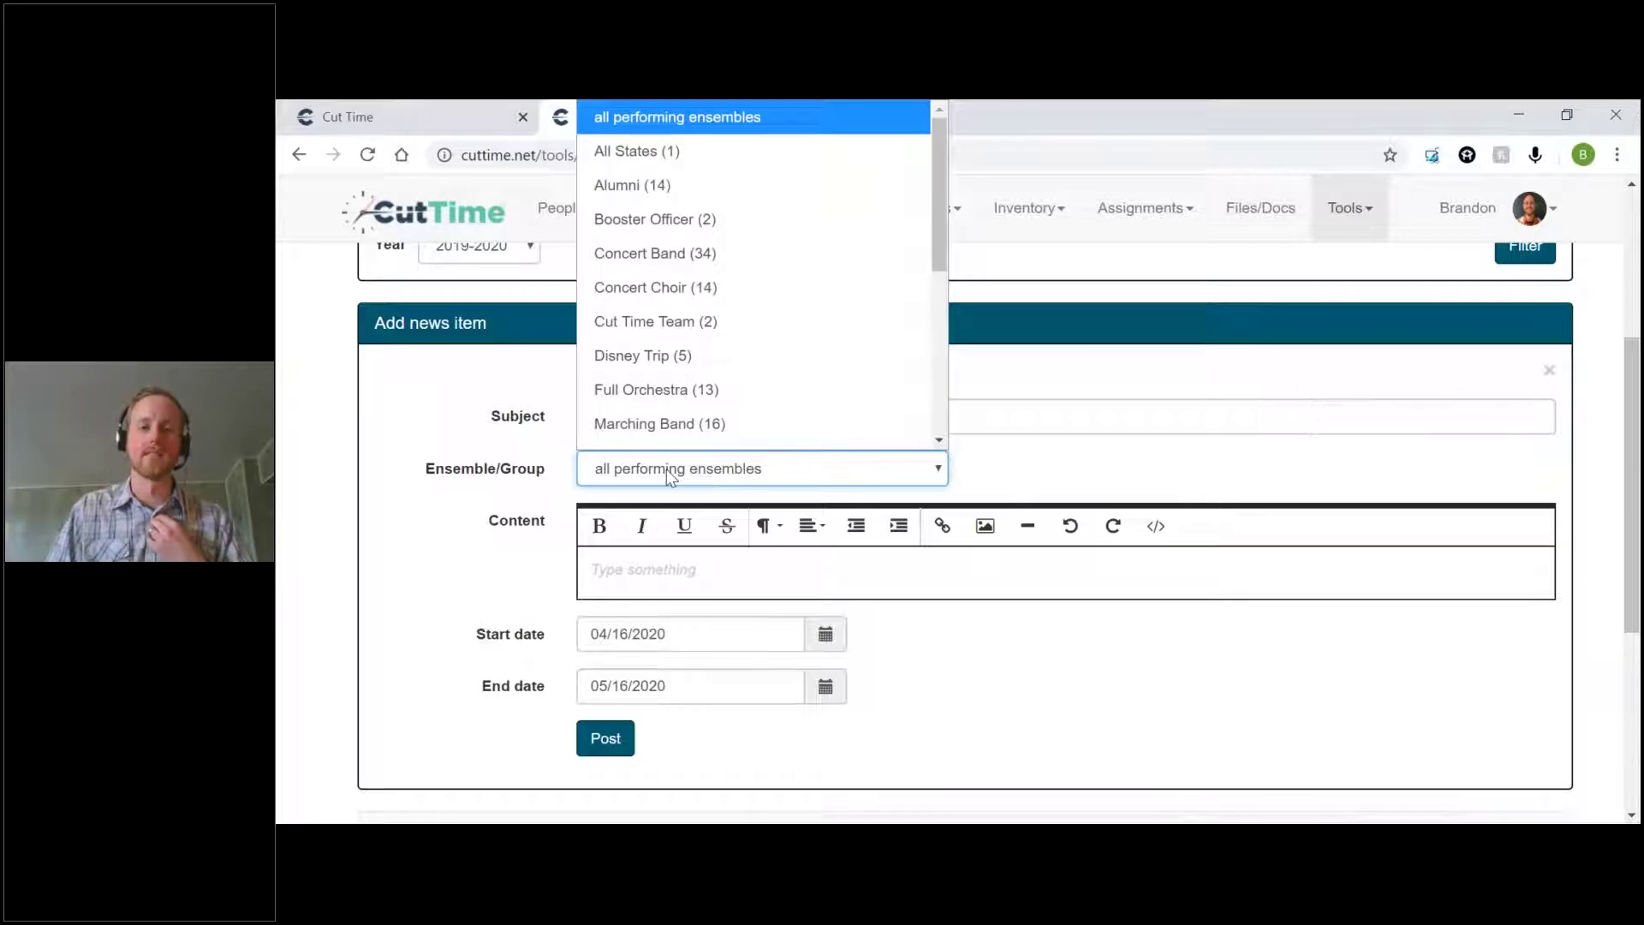
left_click(492, 428)
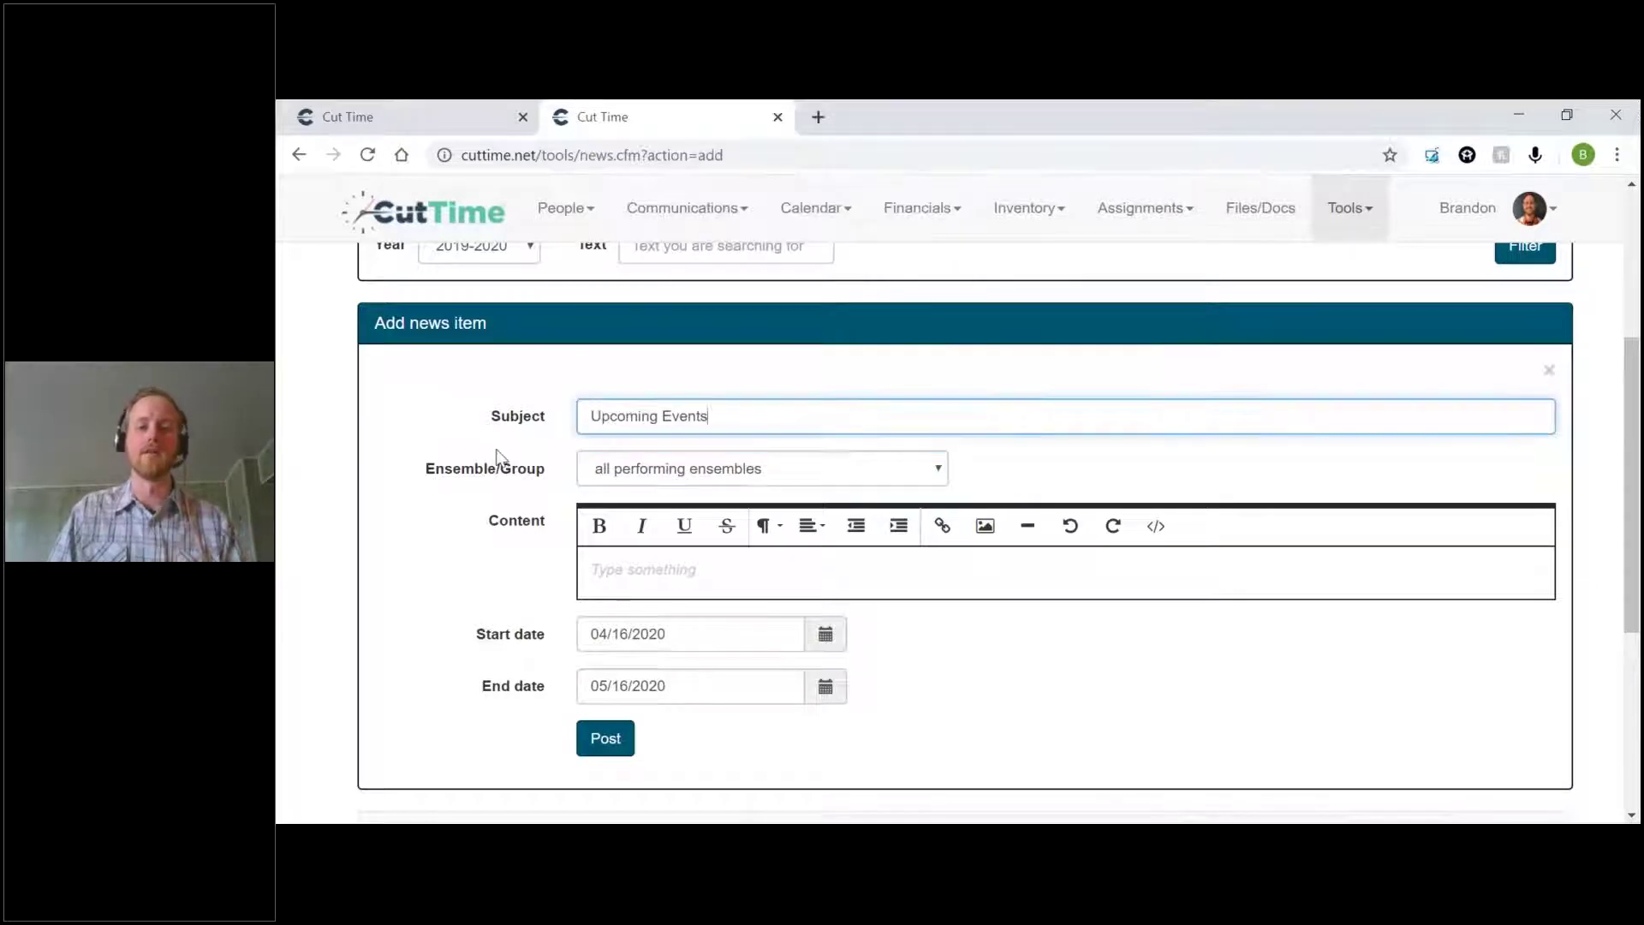
Set the news item's start date to 05/14/2020 and view the end date calendar without picking another date
scroll(527, 507, "down", 1)
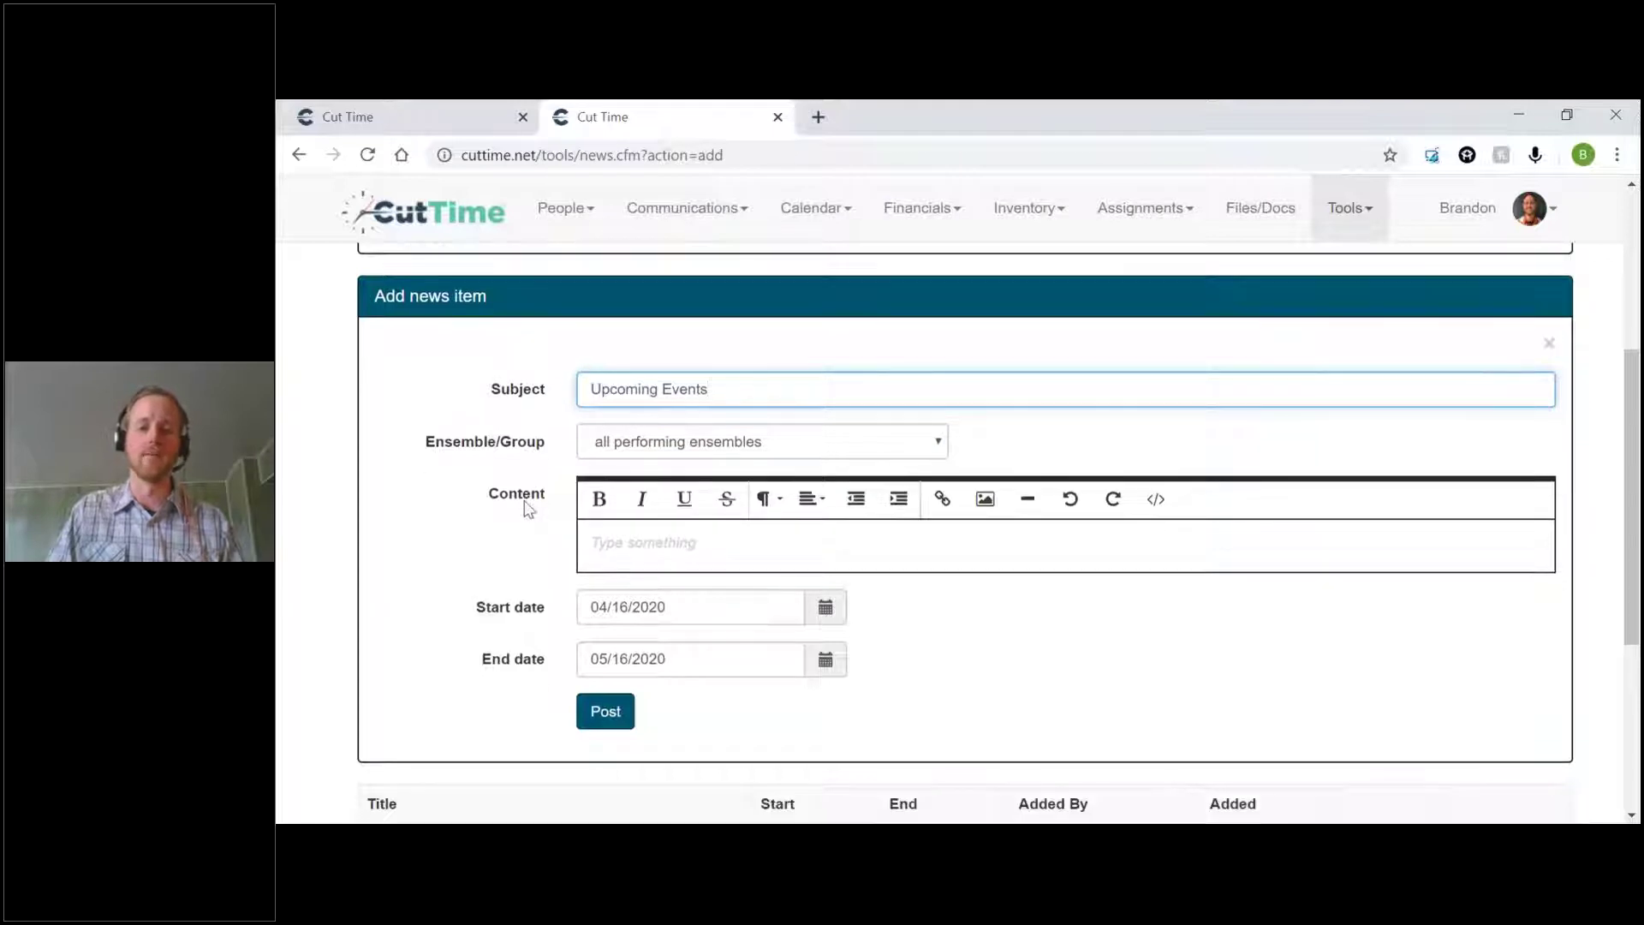
scroll(528, 510, "down", 3)
left_click(631, 470)
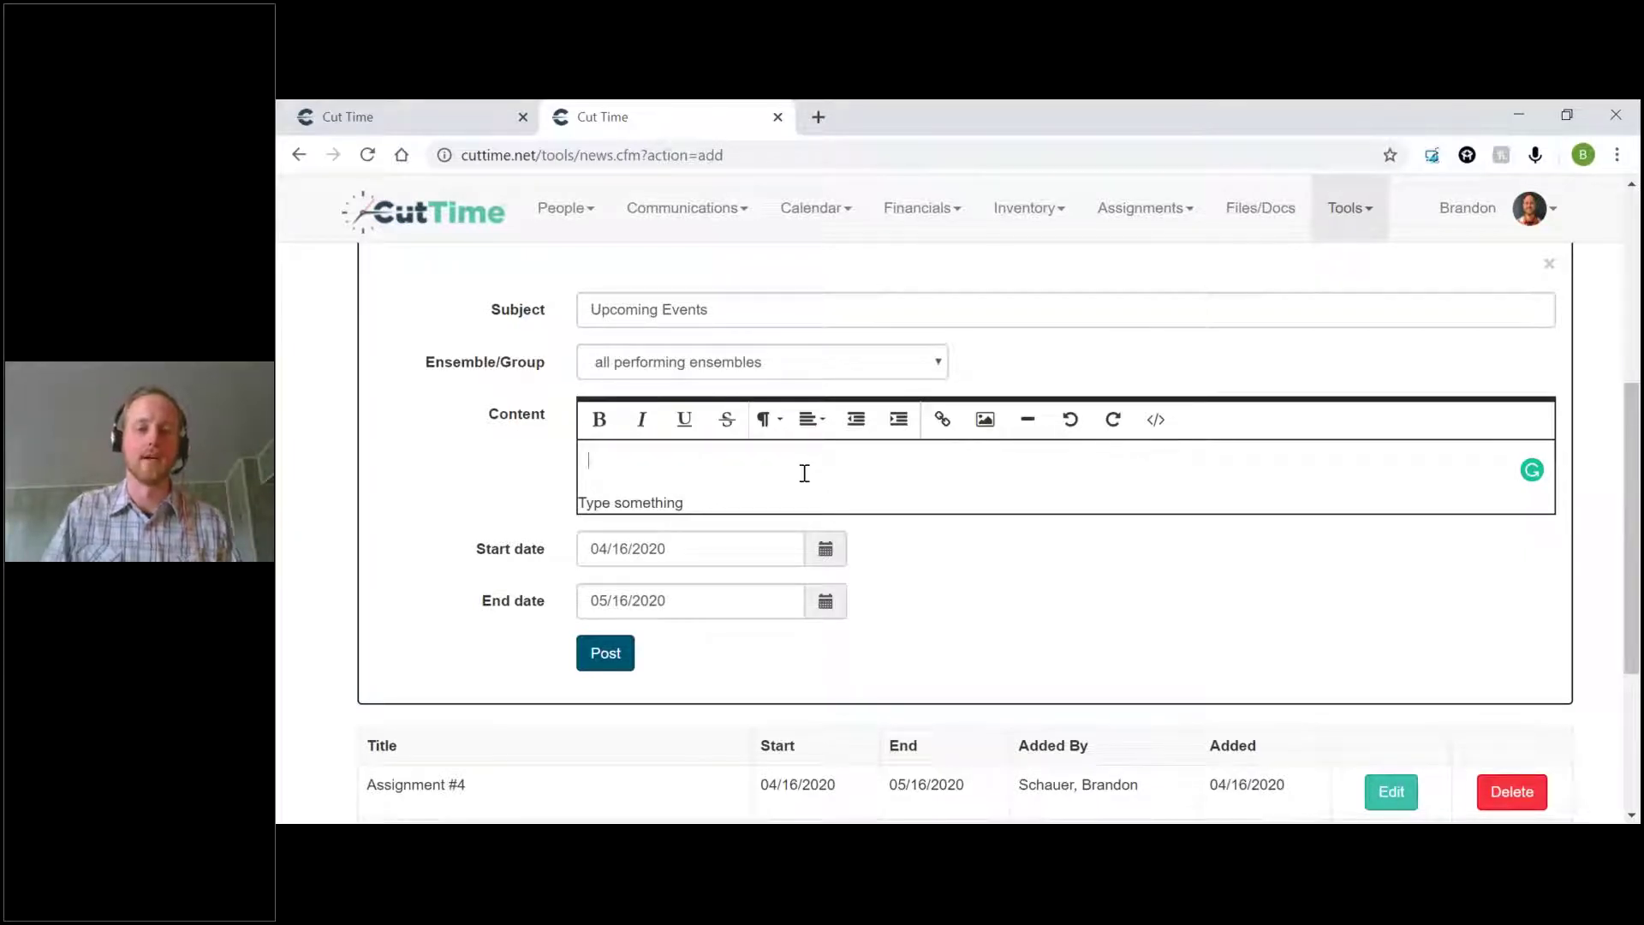
scroll(774, 492, "down", 2)
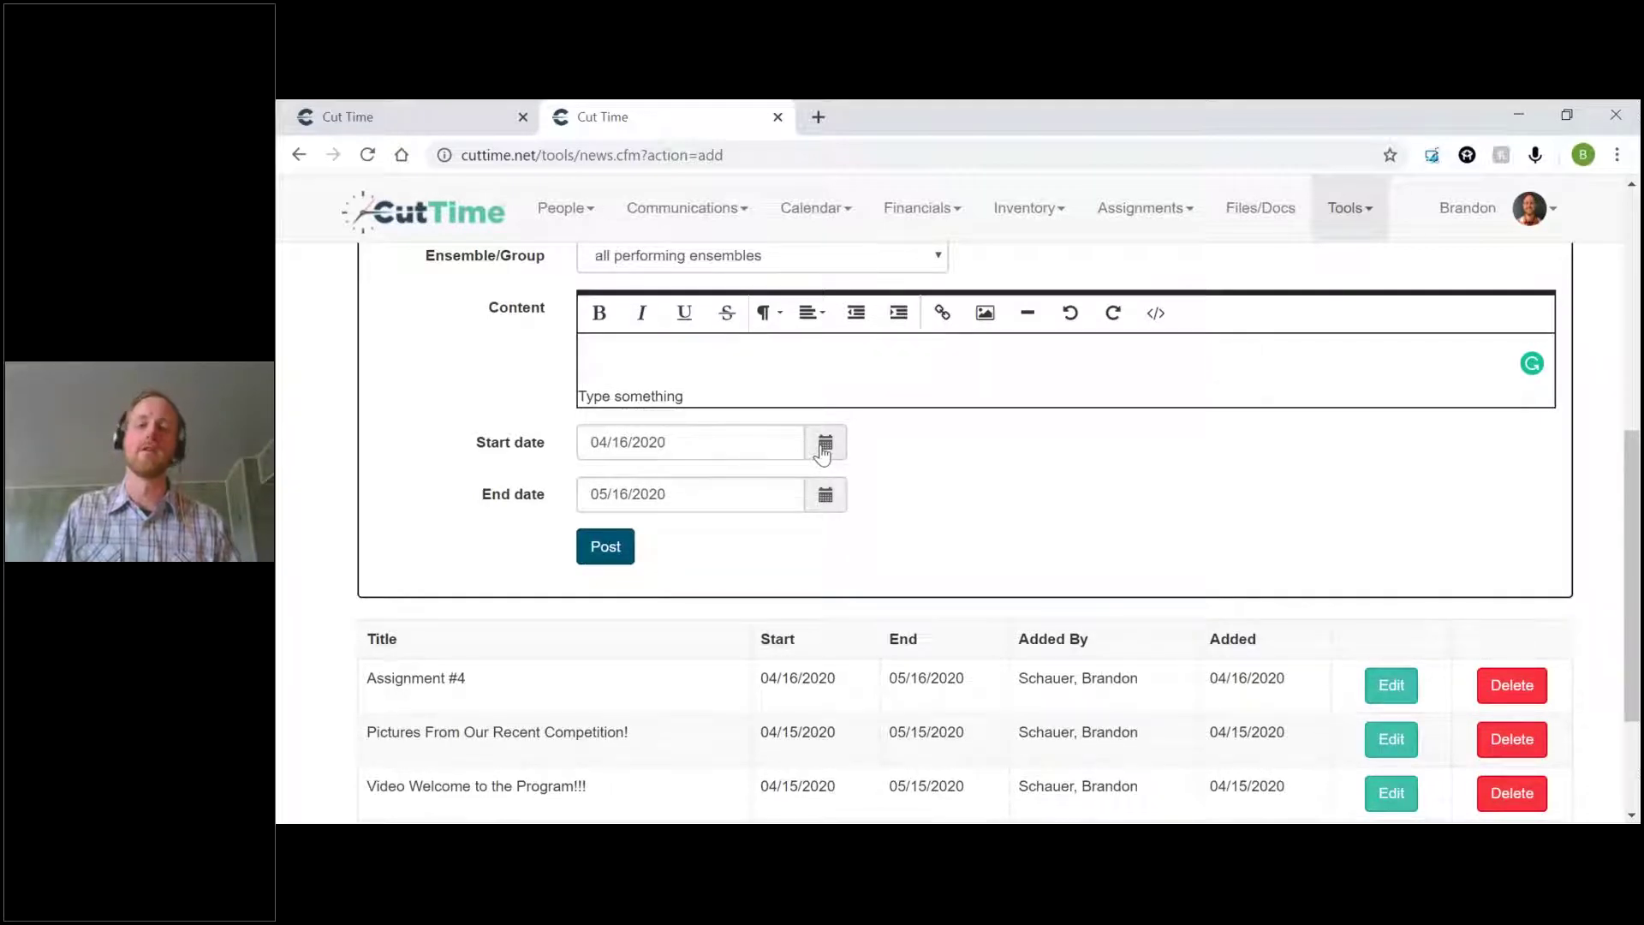
left_click(824, 445)
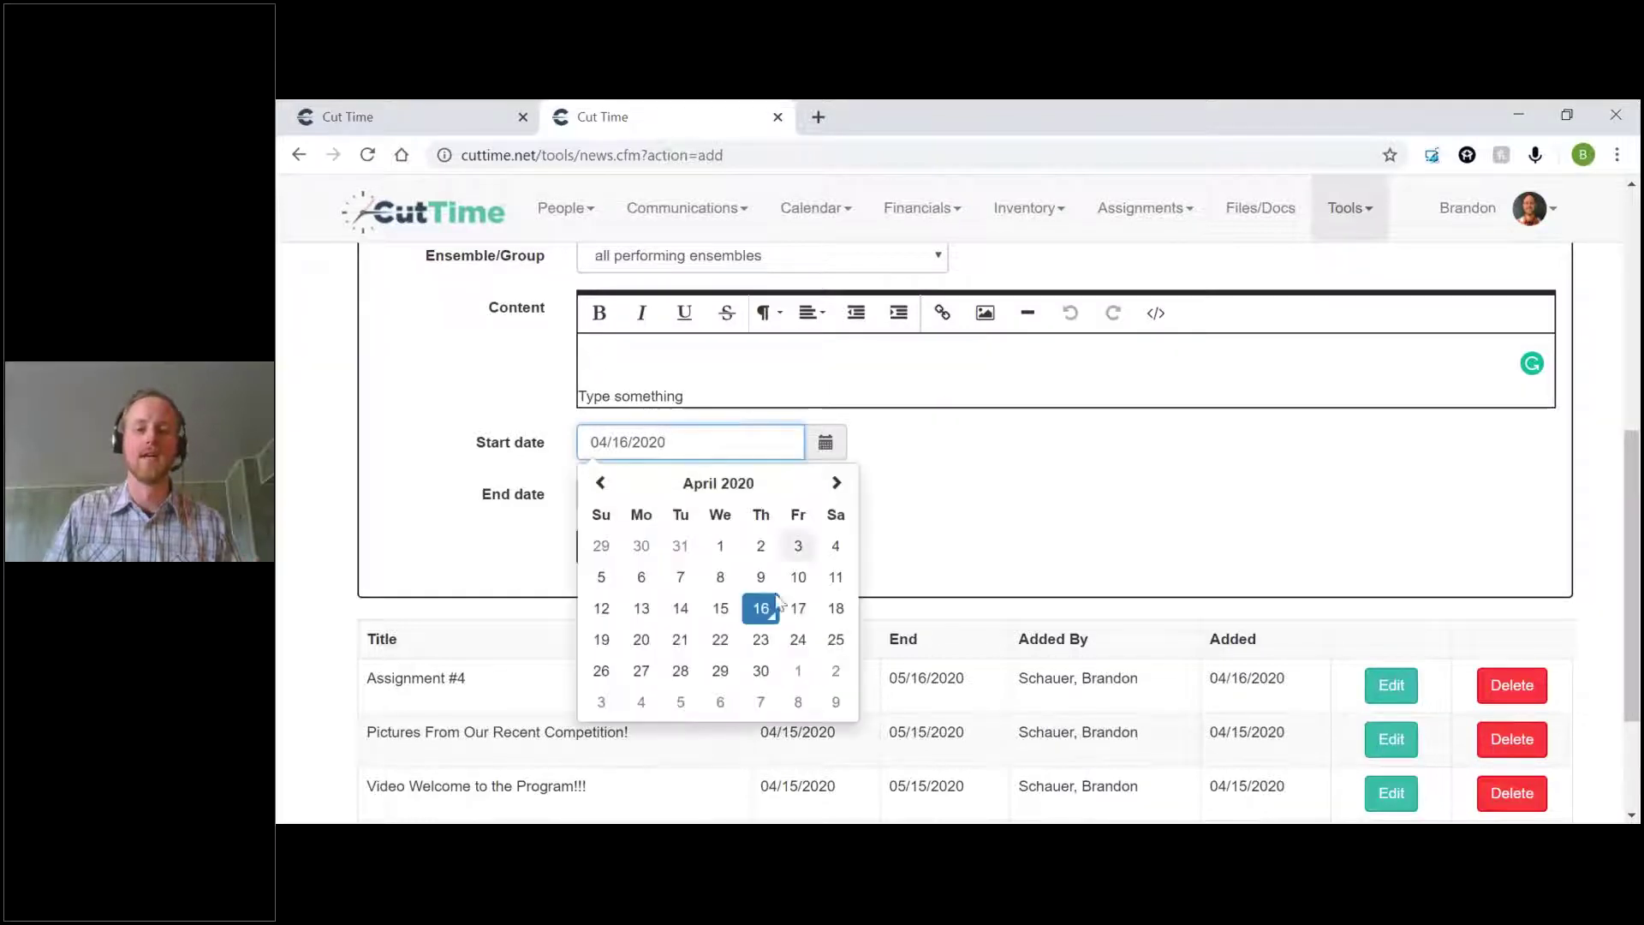
left_click(837, 483)
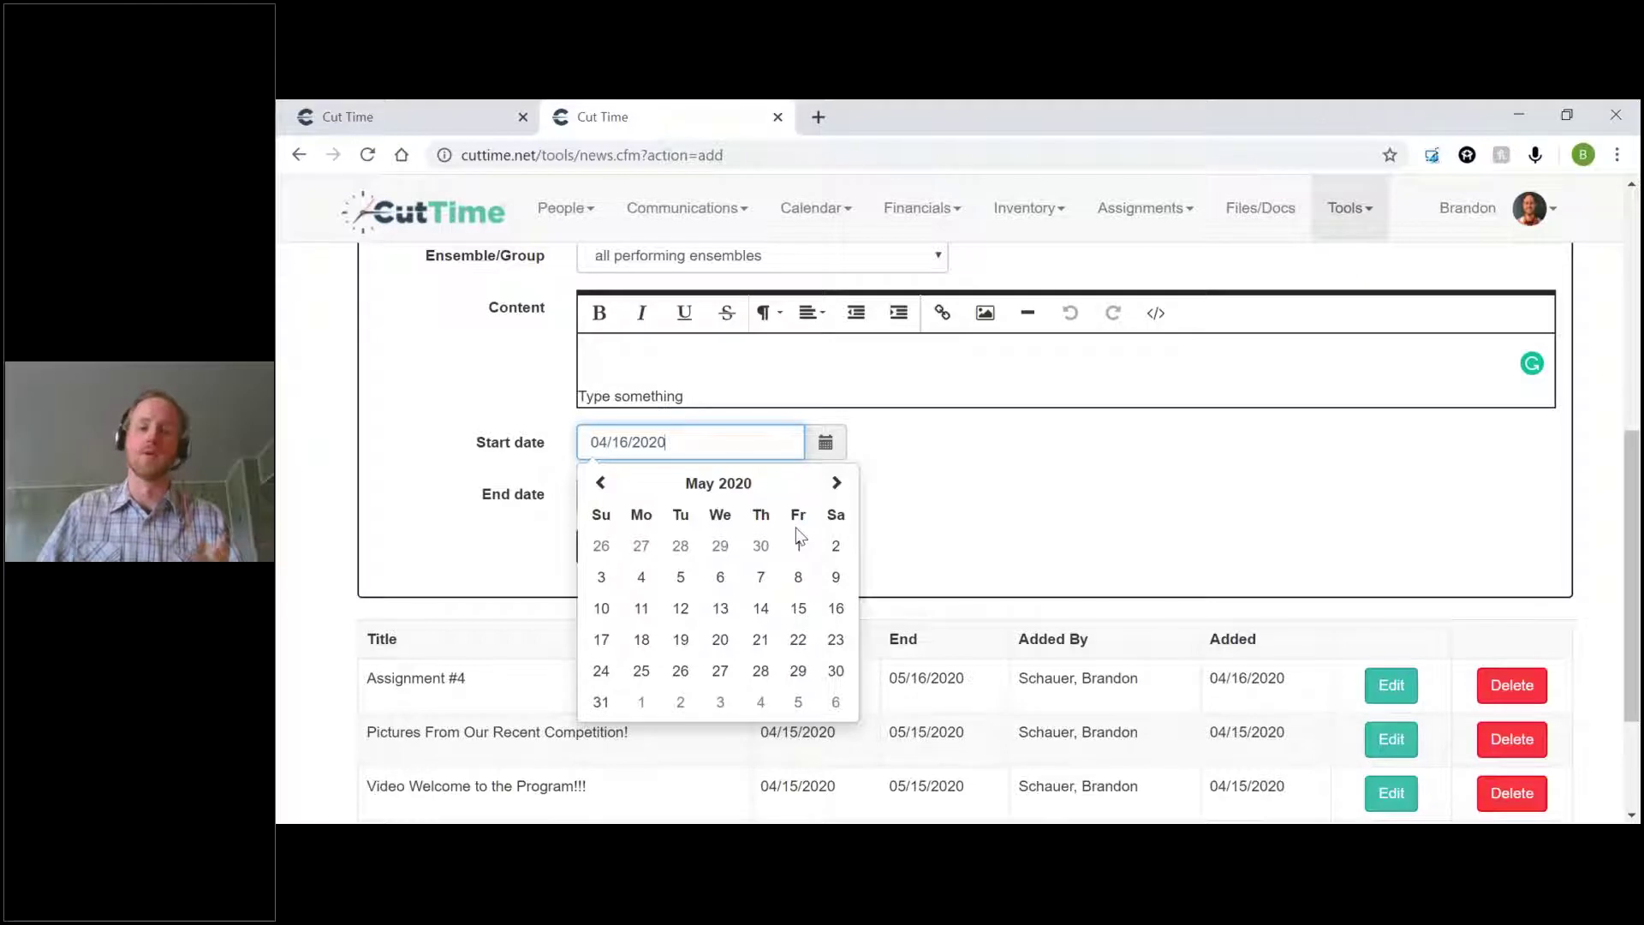
left_click(762, 615)
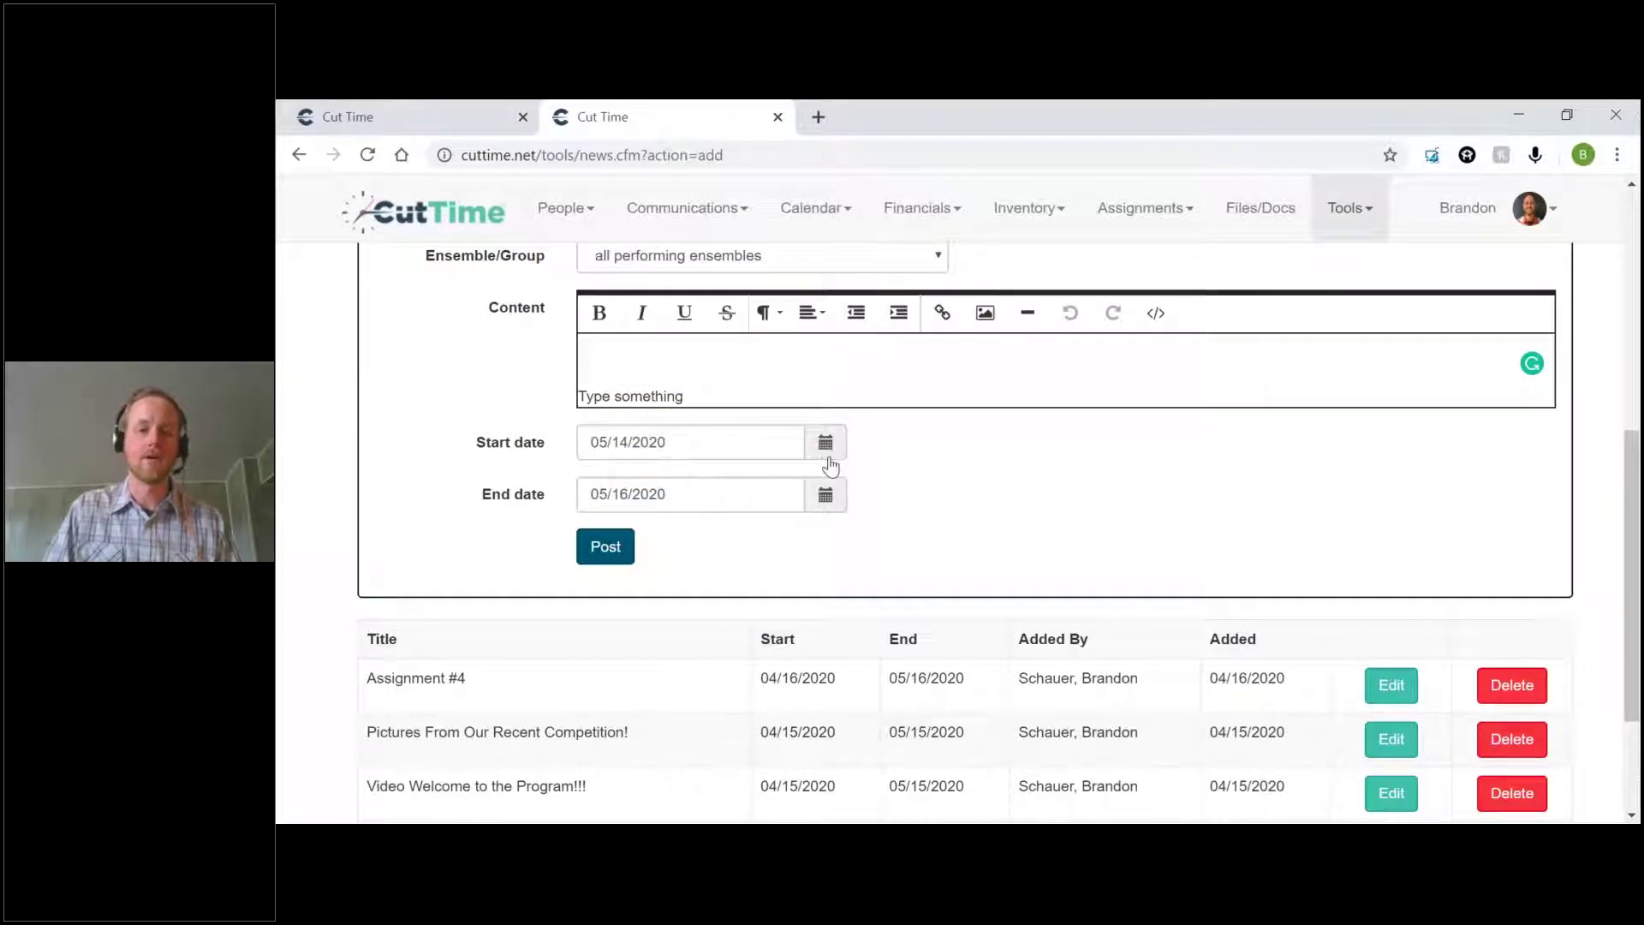
left_click(826, 500)
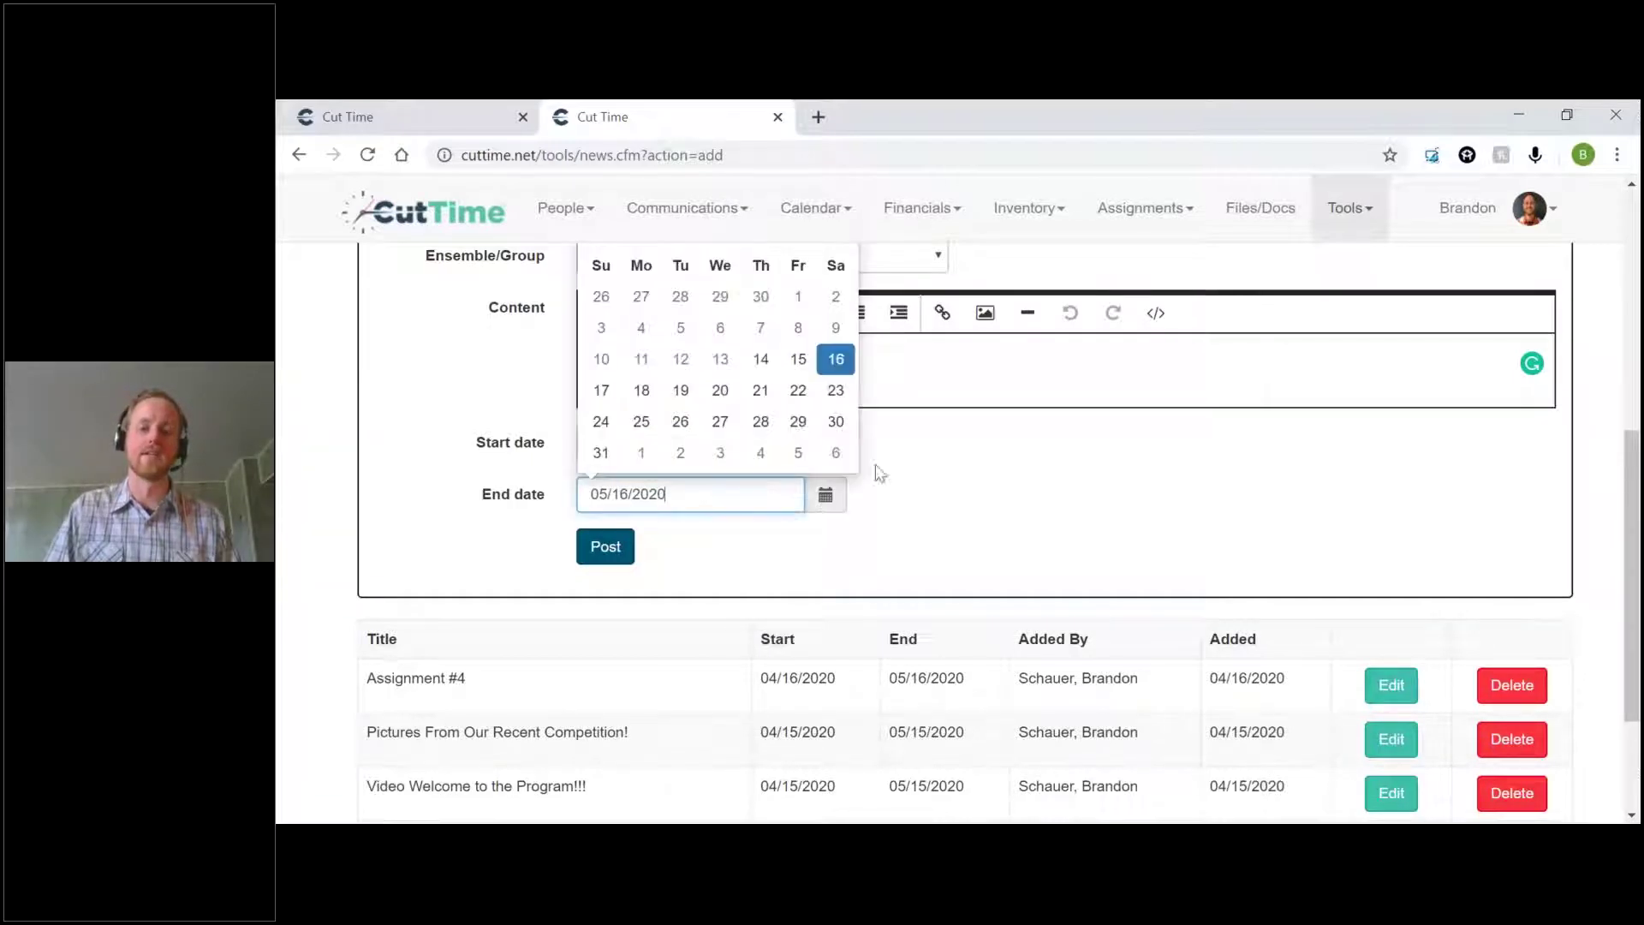
left_click(865, 458)
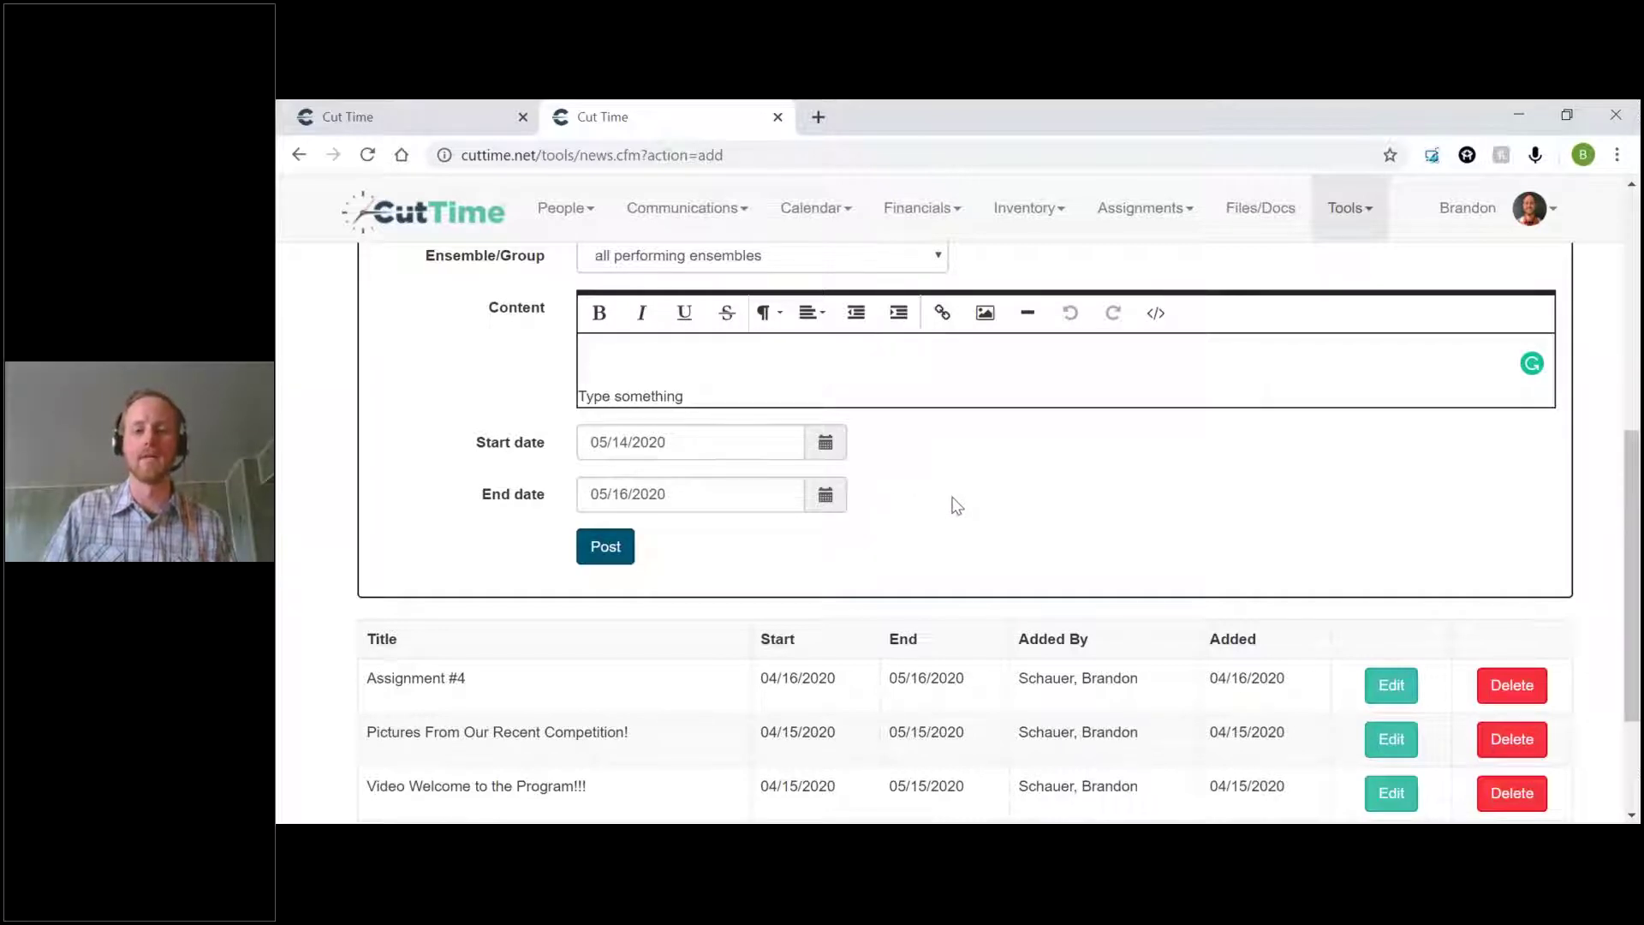
Discard the unposted news item and look through the Year filter choices of the News and notices list
scroll(957, 506, "up", 3)
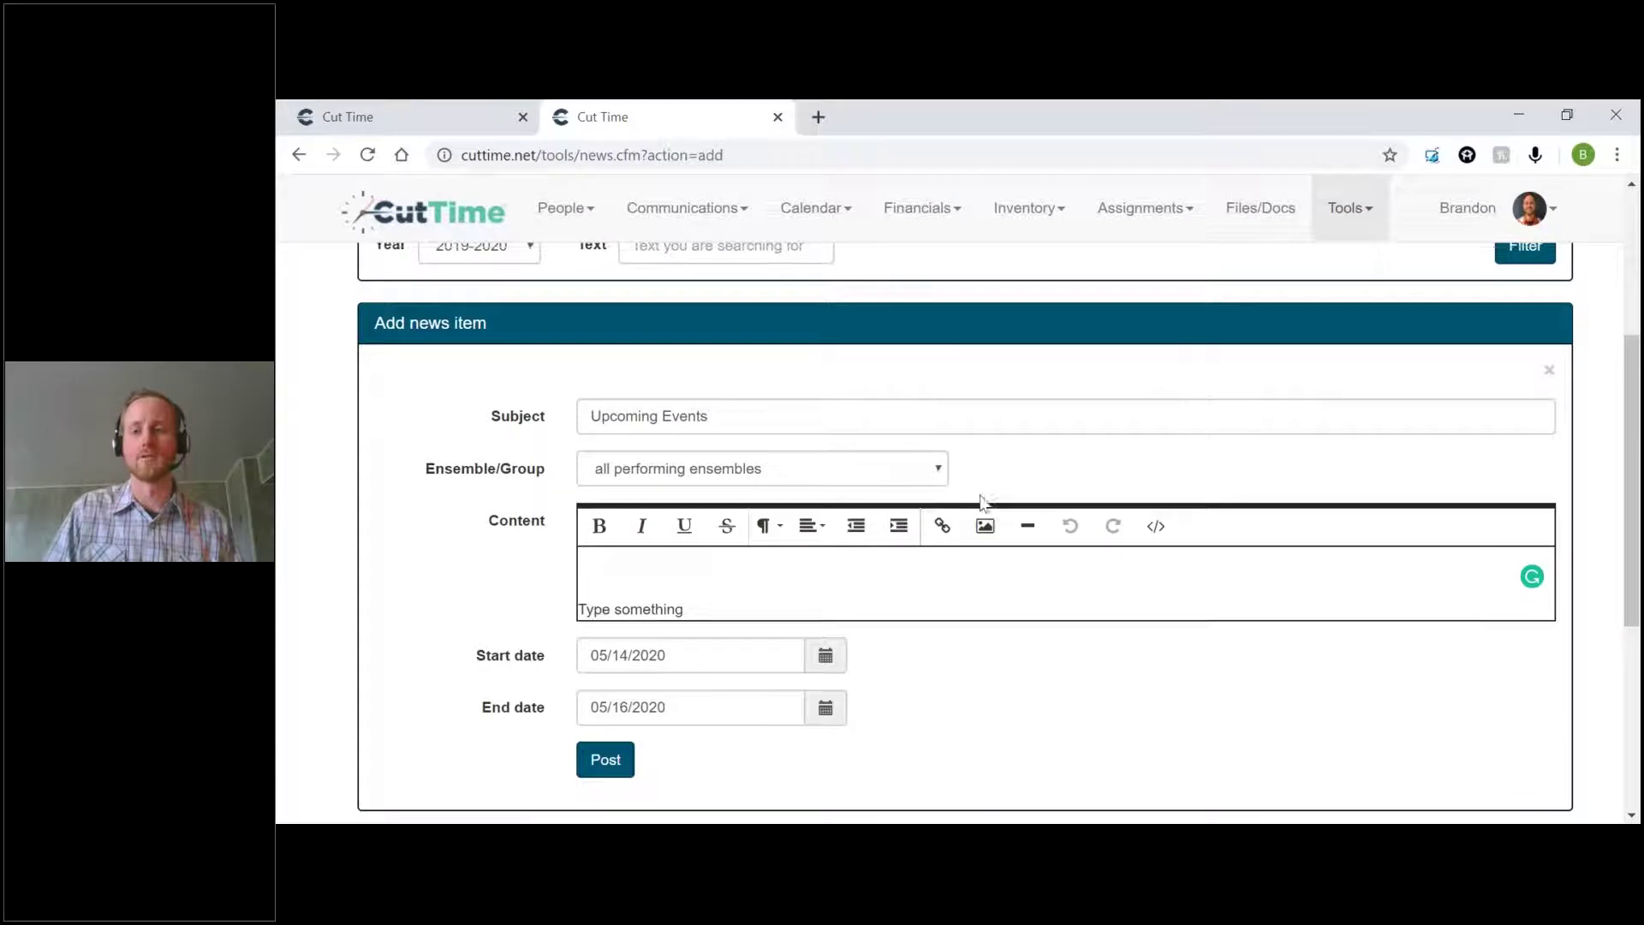
left_click(1549, 370)
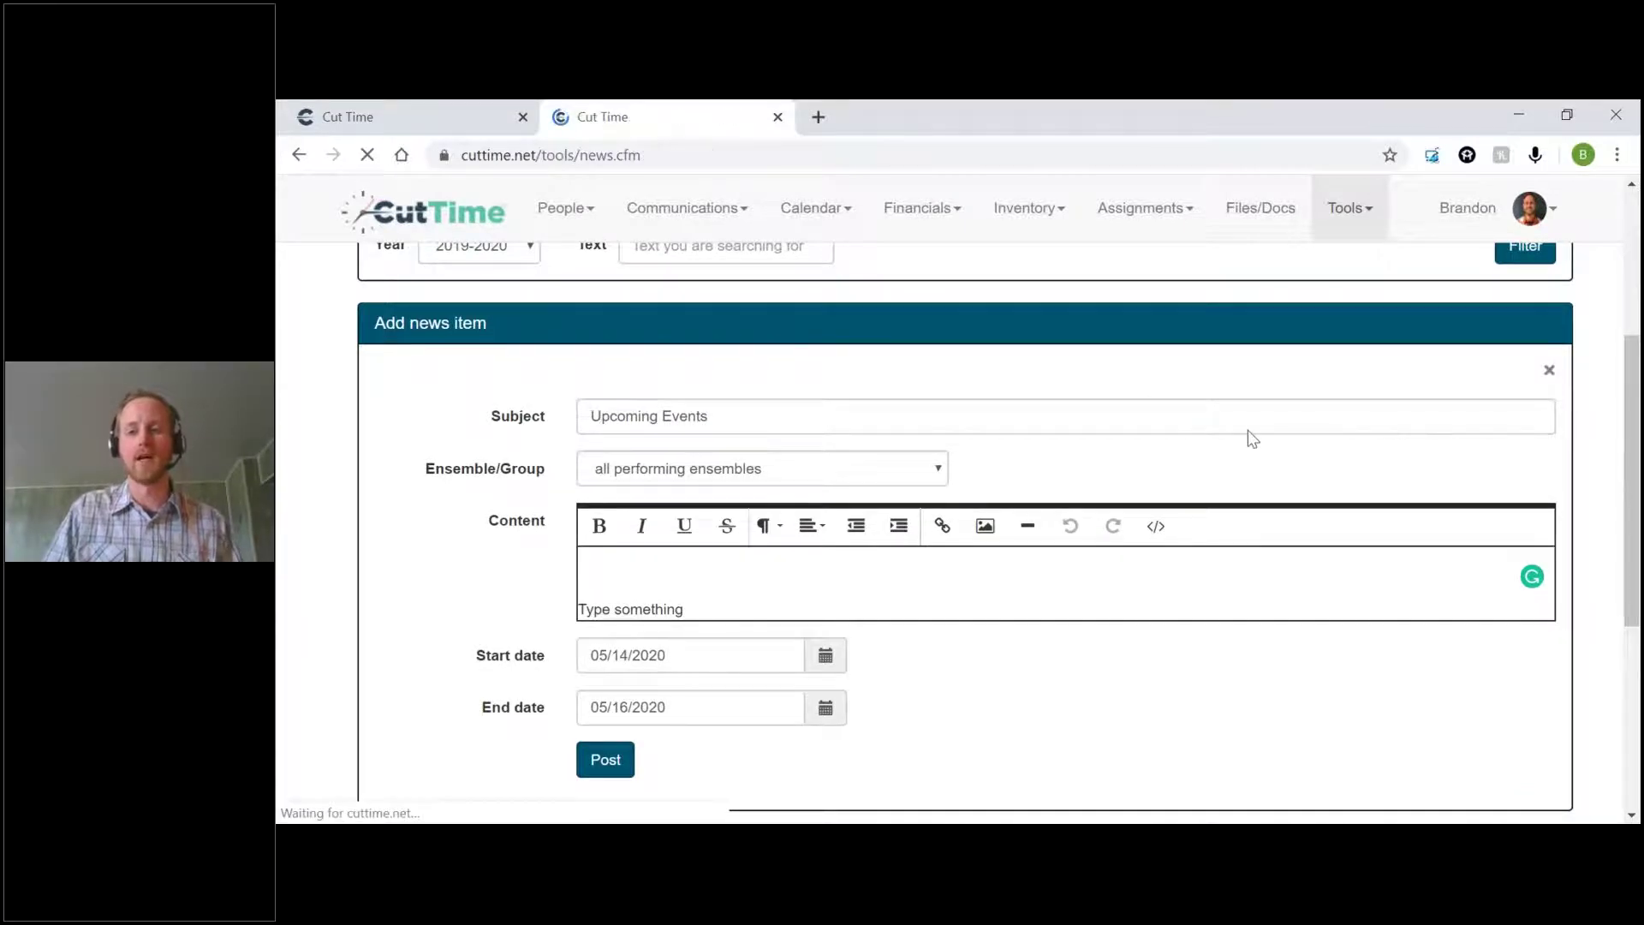
scroll(917, 480, "down", 3)
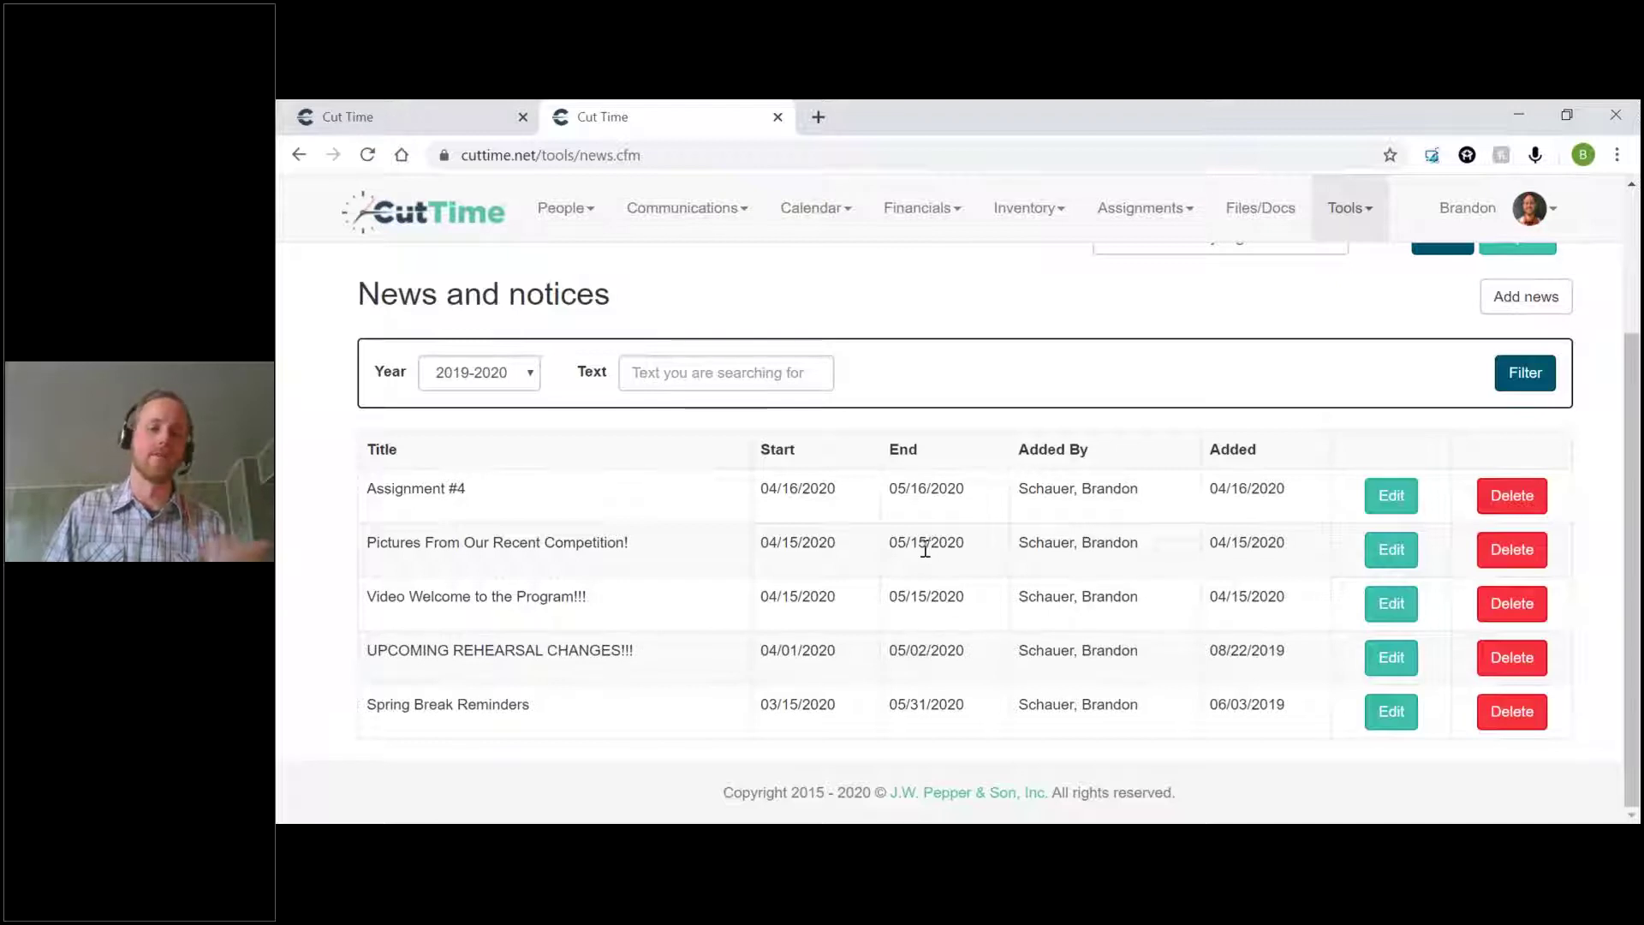
left_click(529, 375)
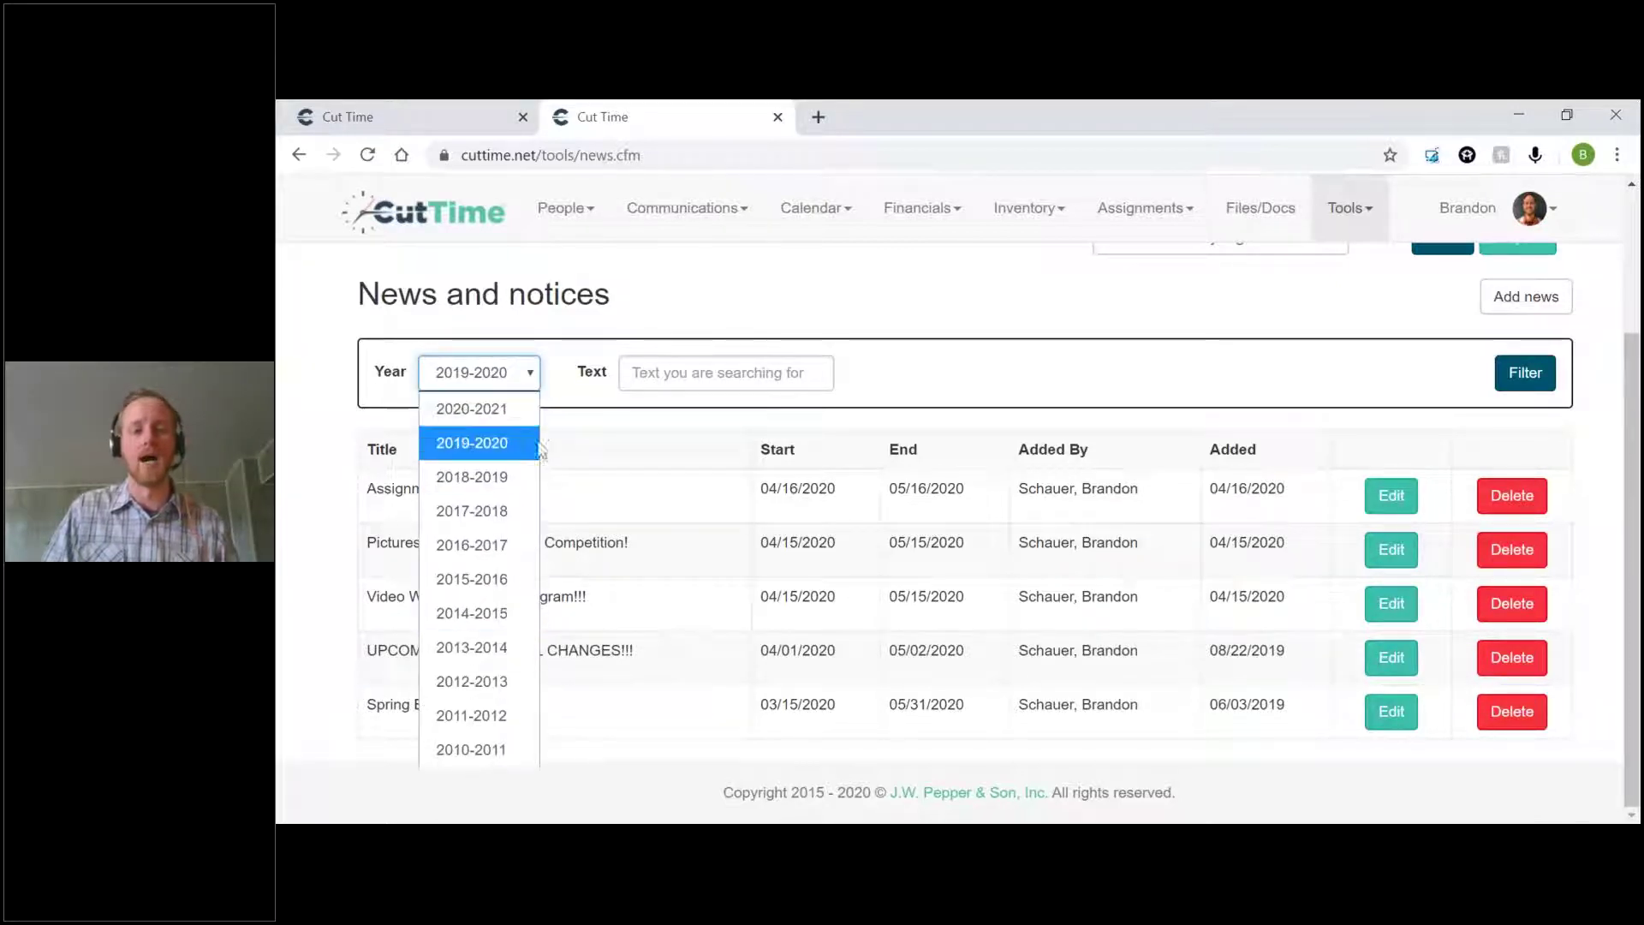
left_click(567, 387)
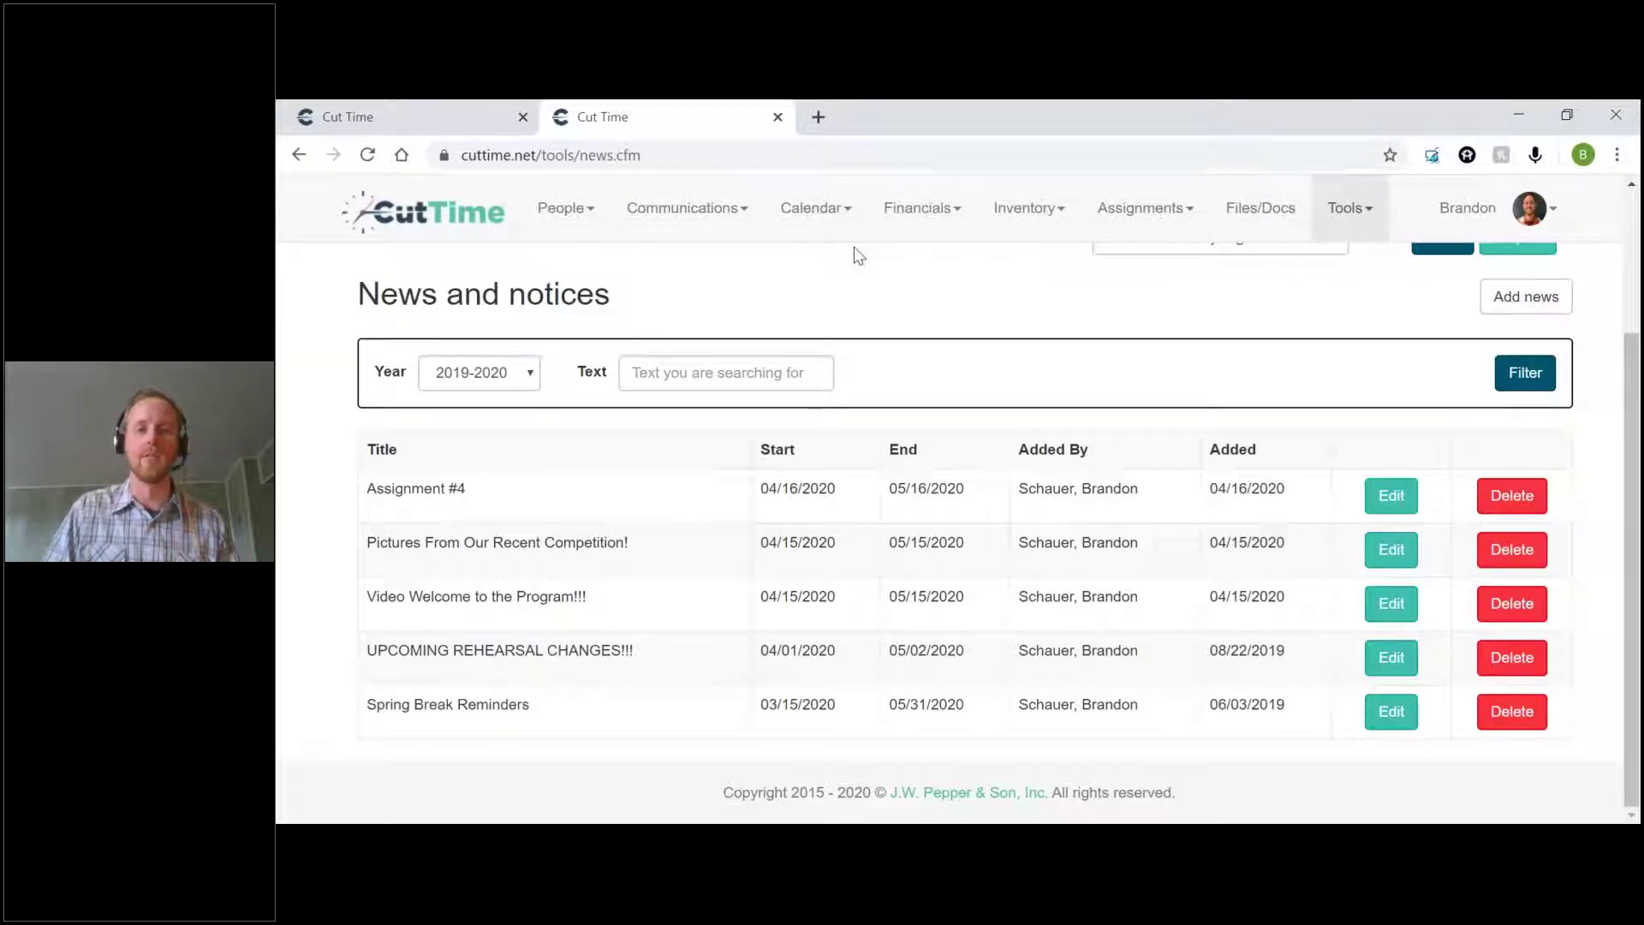
Go to the Send Email/Text message builder and open its recipient filter
left_click(693, 216)
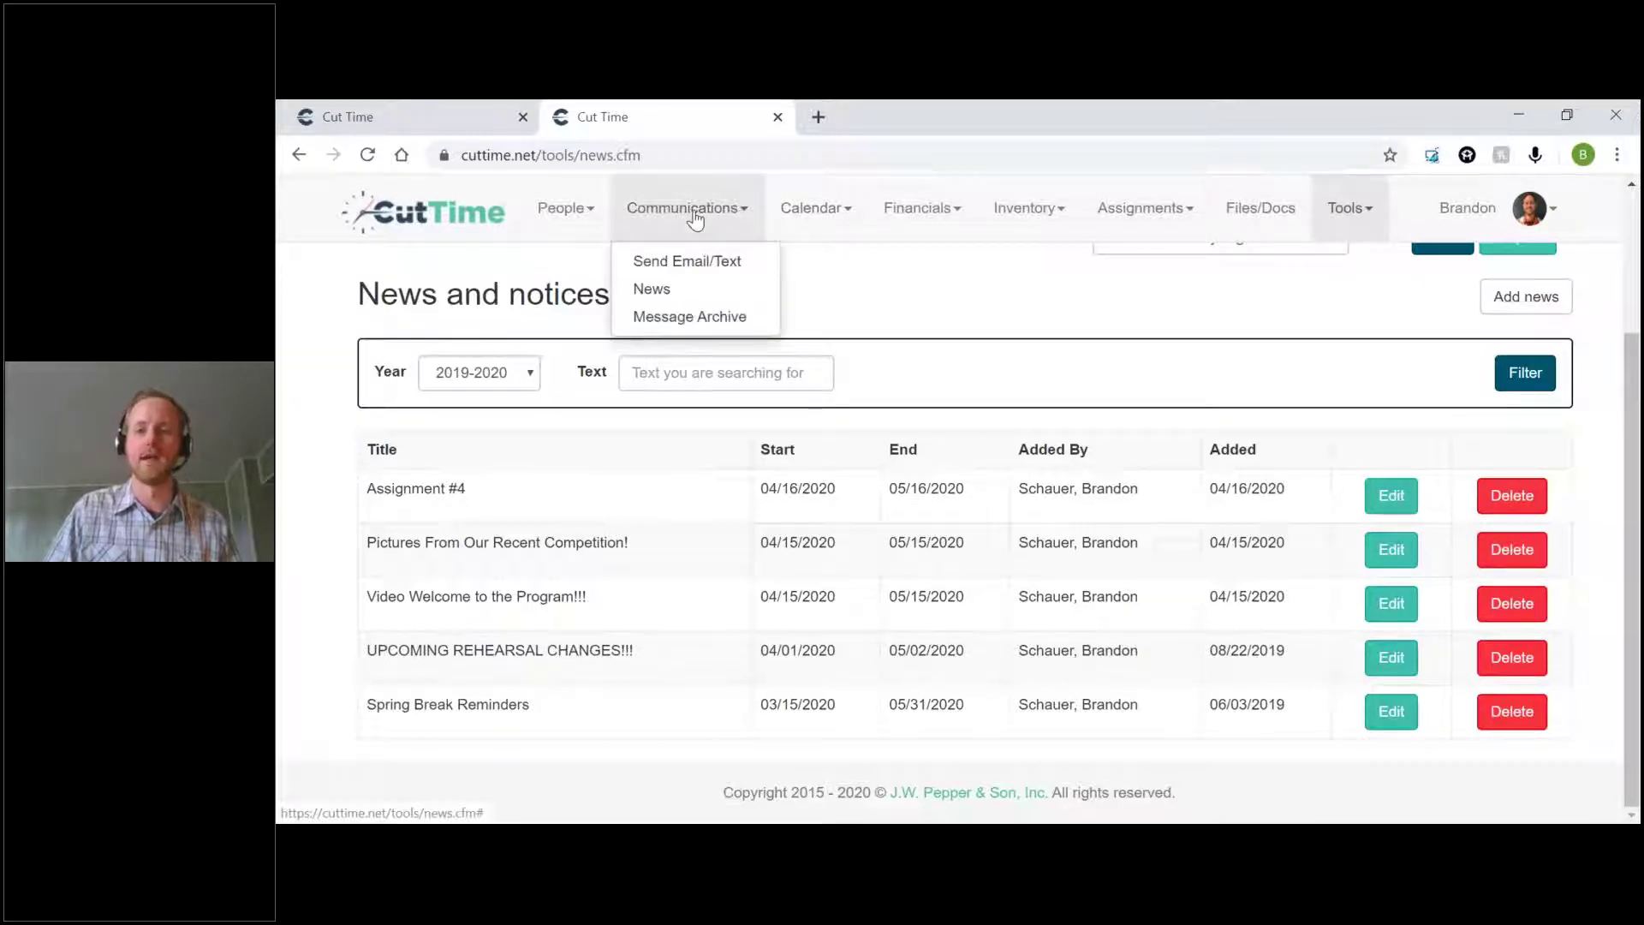
left_click(677, 264)
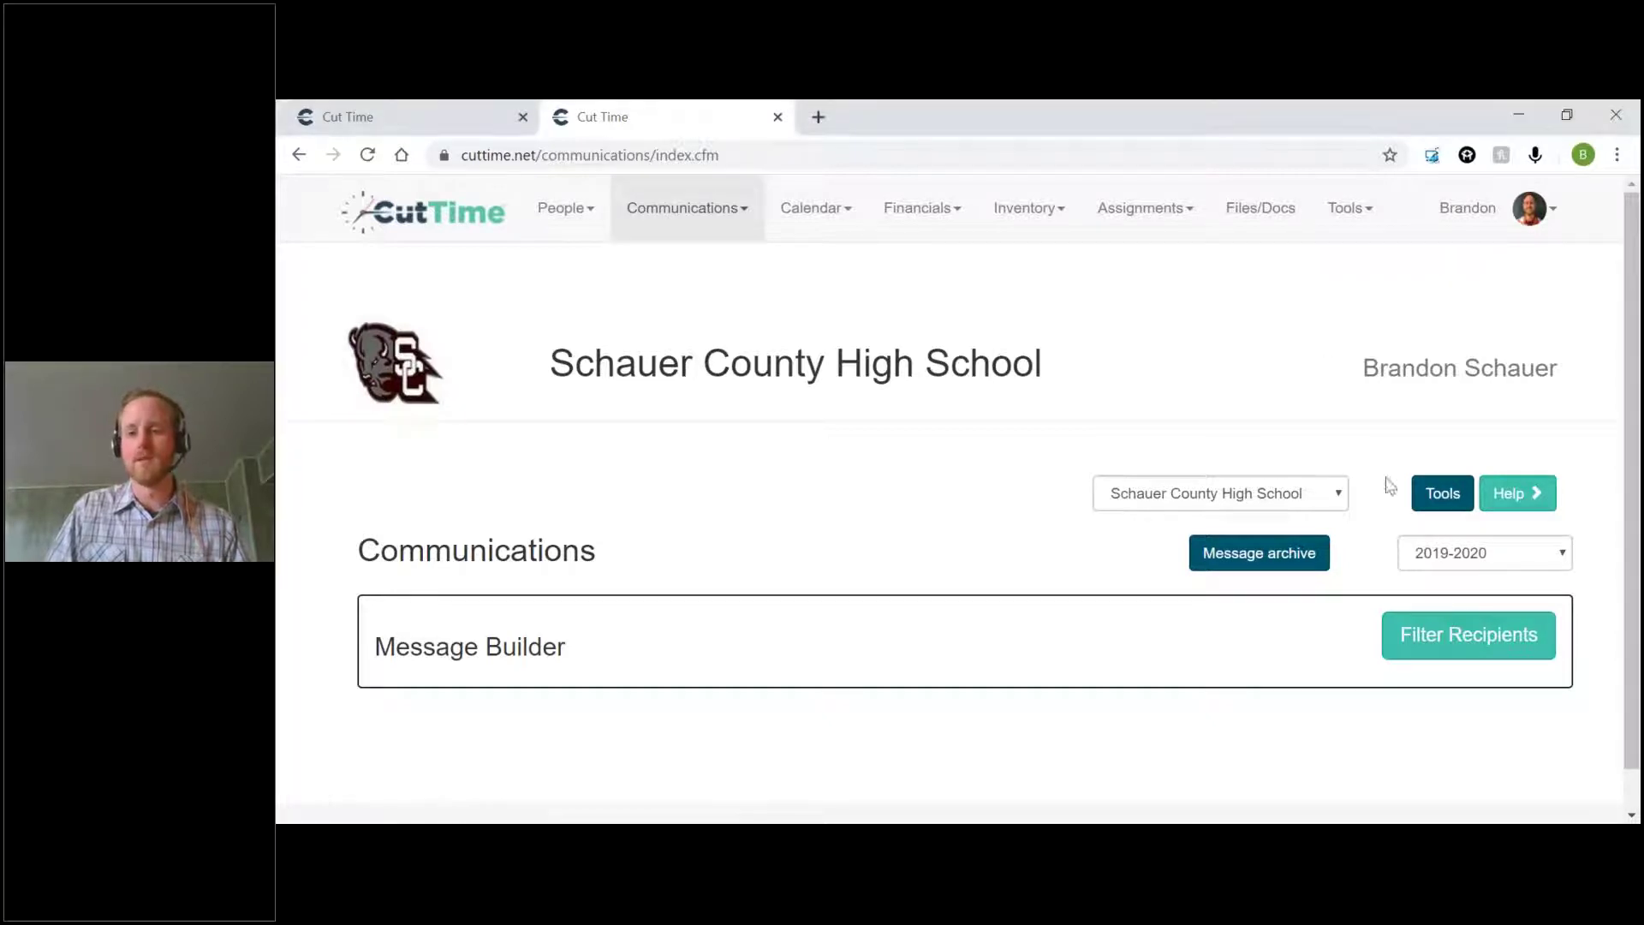
scroll(1182, 665, "down", 1)
scroll(1181, 666, "up", 1)
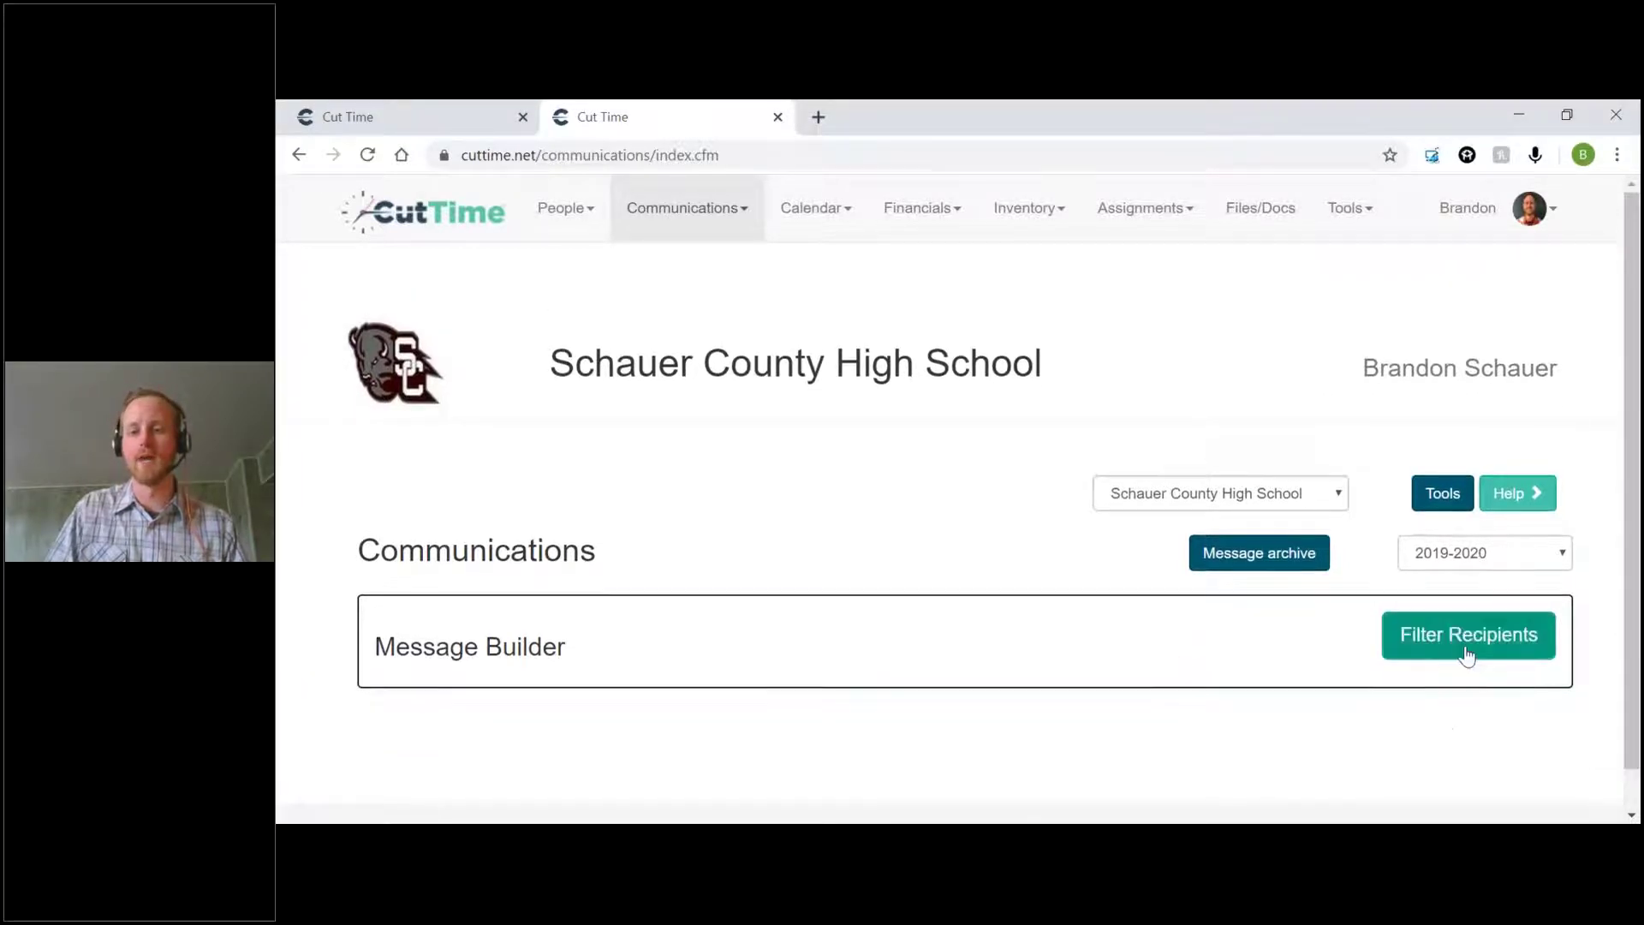
left_click(1416, 656)
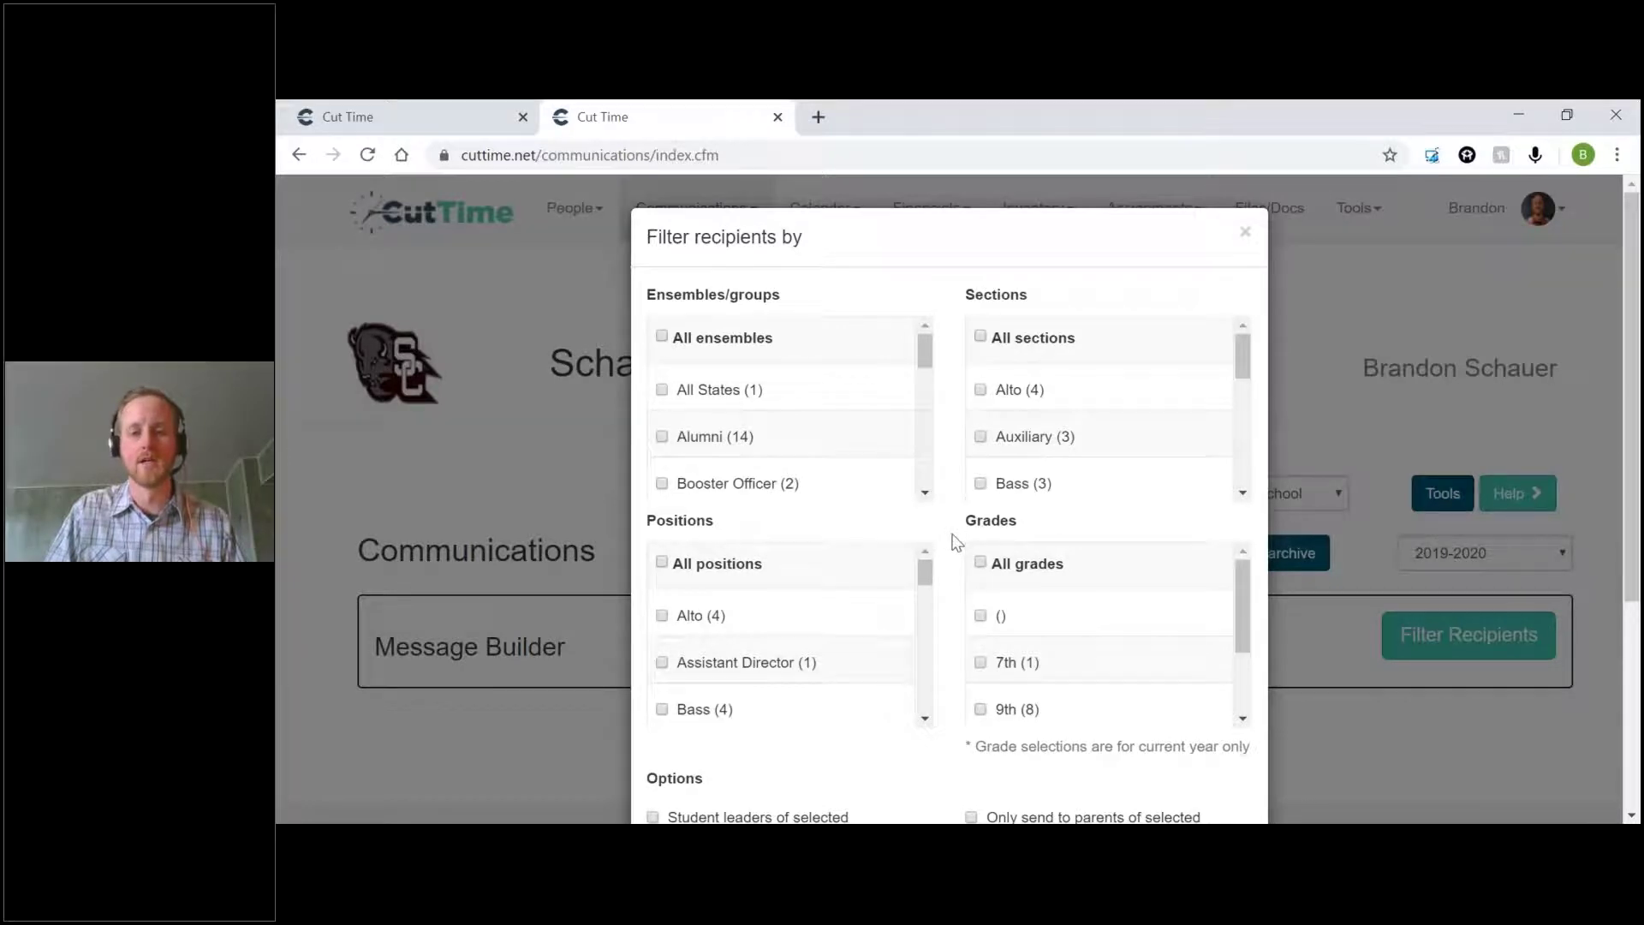
Look through the recipient filter's ensembles, sections and positions and select the Concert Band ensemble
scroll(956, 541, "down", 2)
scroll(954, 540, "up", 2)
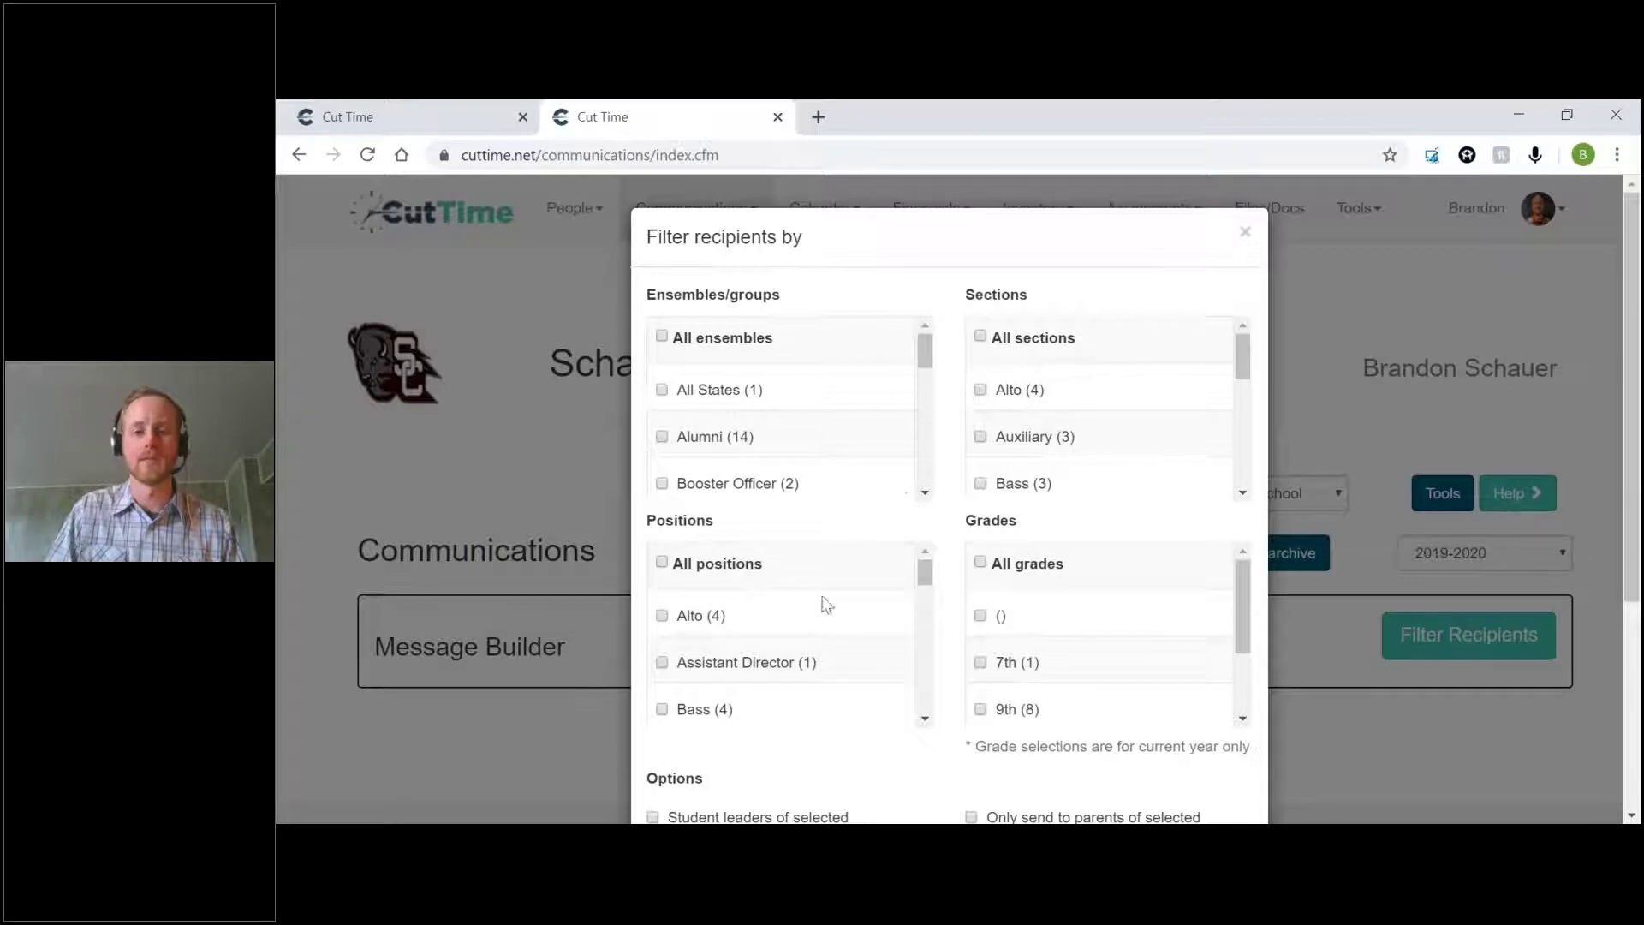
scroll(848, 412, "down", 2)
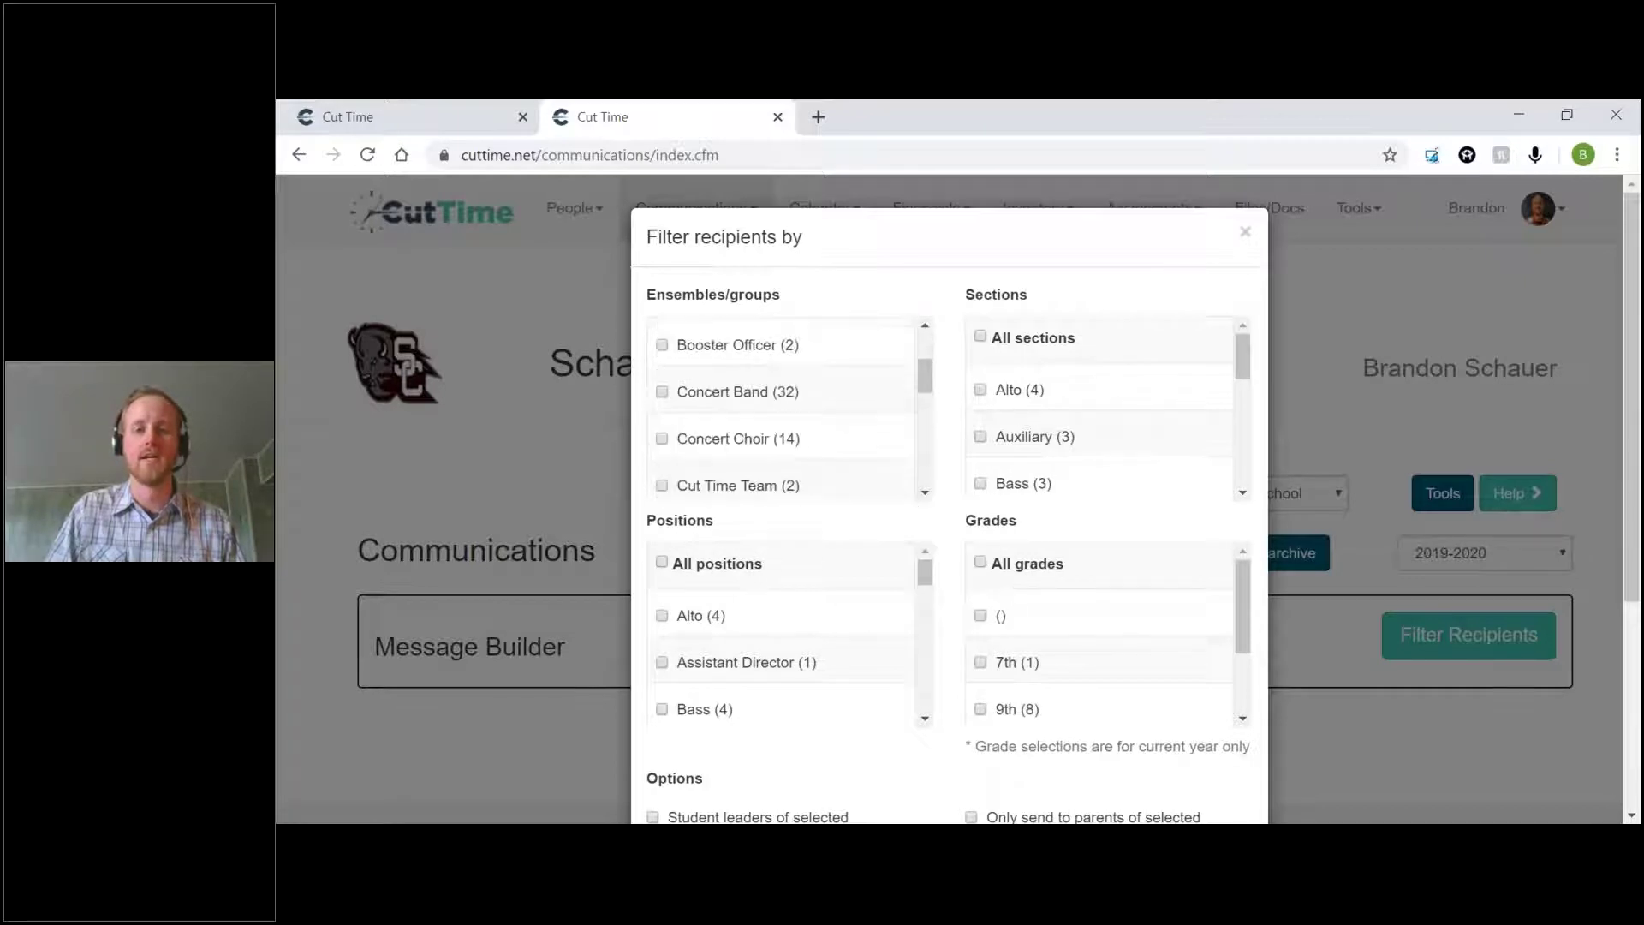
scroll(788, 407, "up", 1)
scroll(1104, 407, "down", 2)
scroll(1105, 407, "up", 1)
scroll(788, 634, "down", 1)
scroll(1039, 617, "down", 1)
scroll(1039, 617, "up", 1)
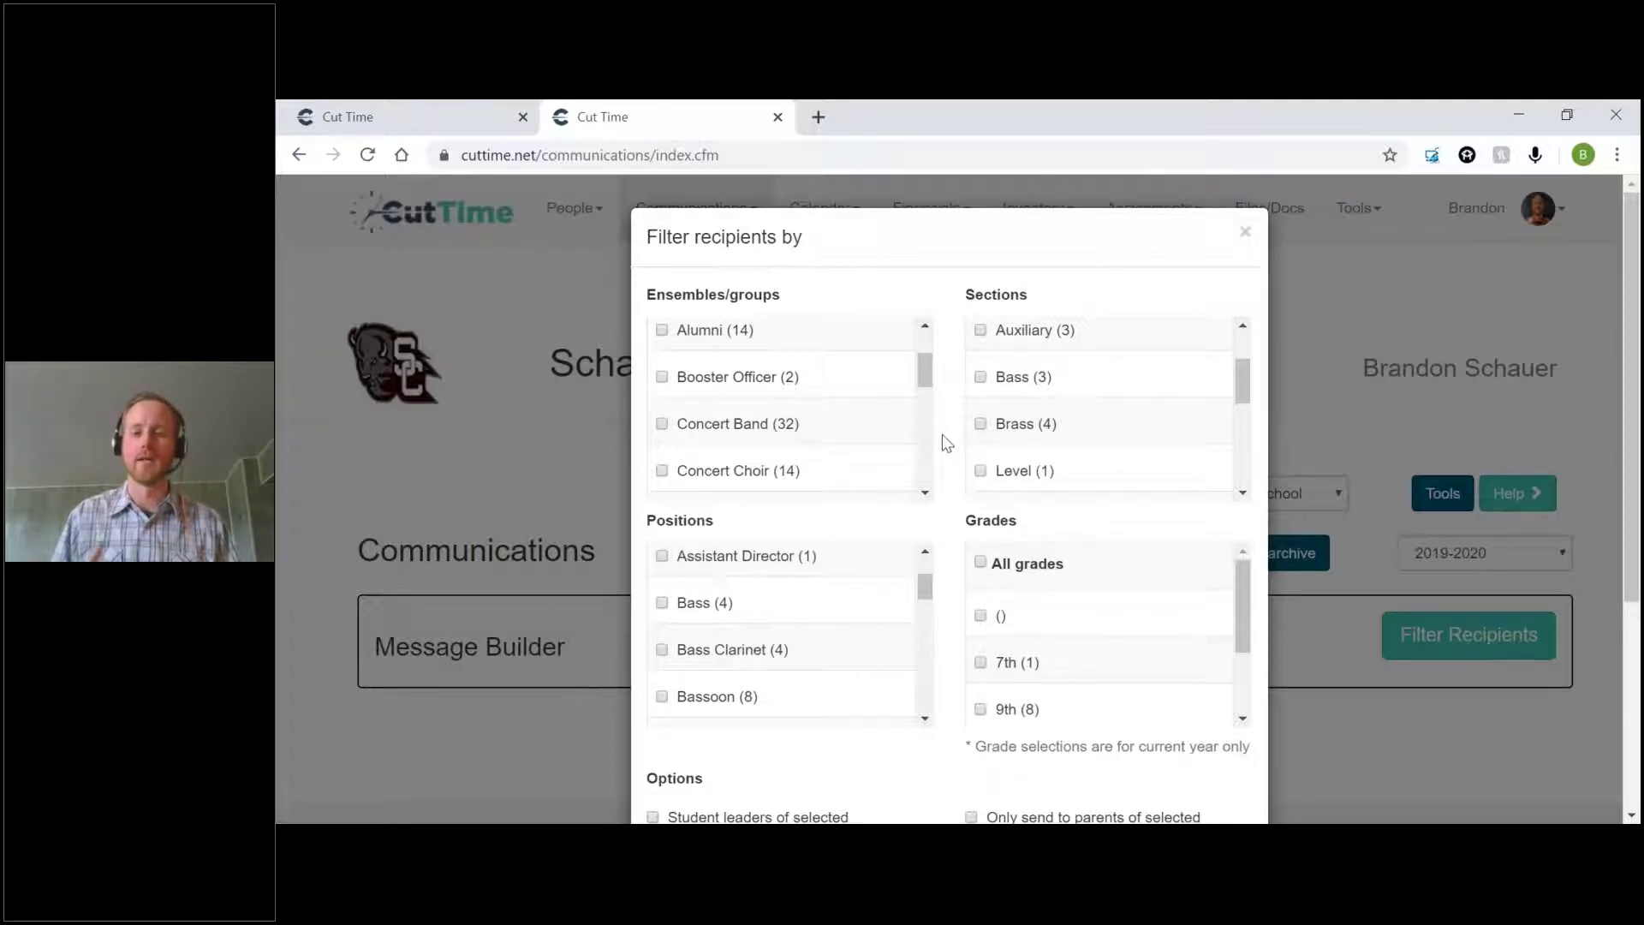
left_click(662, 425)
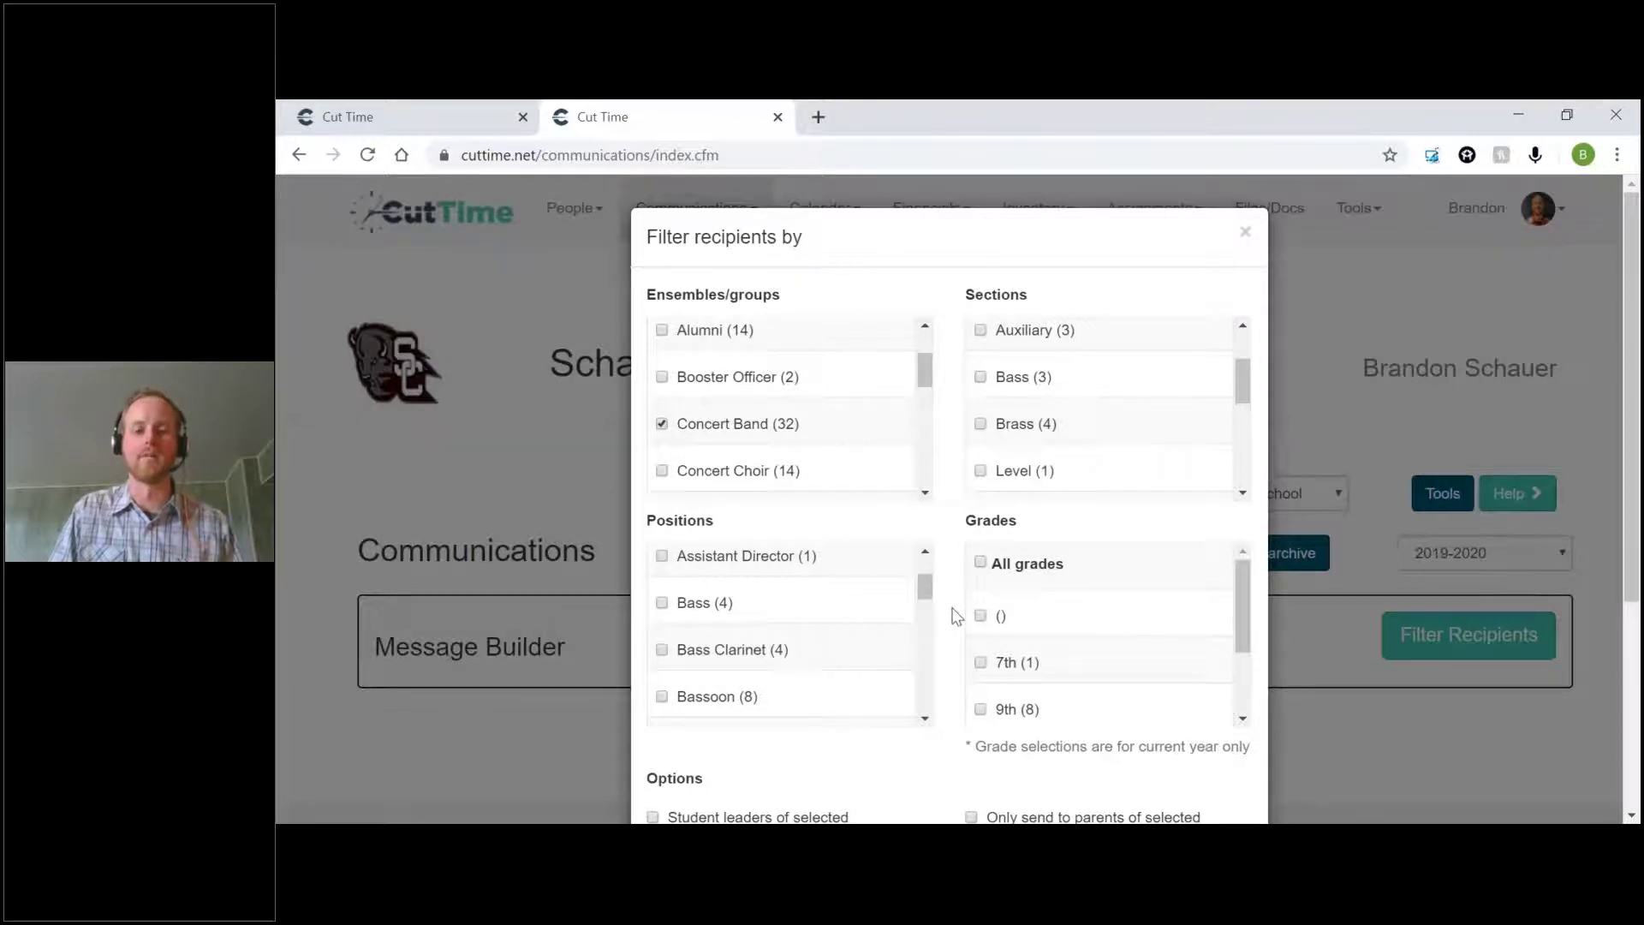
Include parents of the selected ensemble as recipients and save the filter selections
scroll(953, 610, "down", 1)
scroll(955, 617, "down", 3)
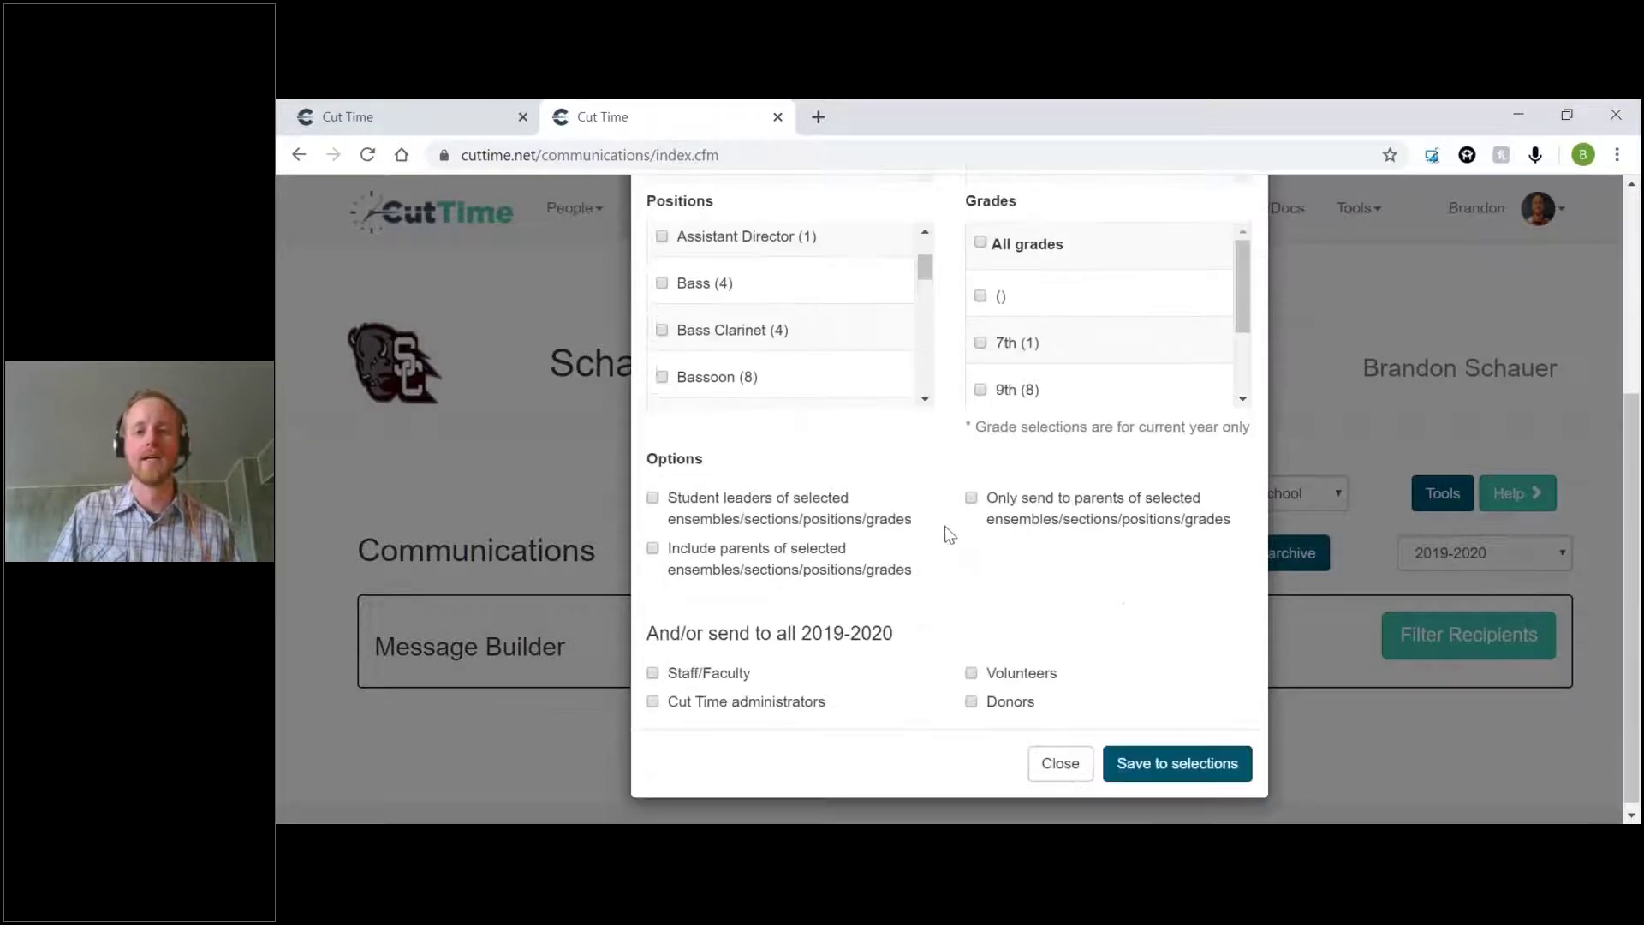
scroll(944, 536, "up", 2)
scroll(1019, 536, "down", 2)
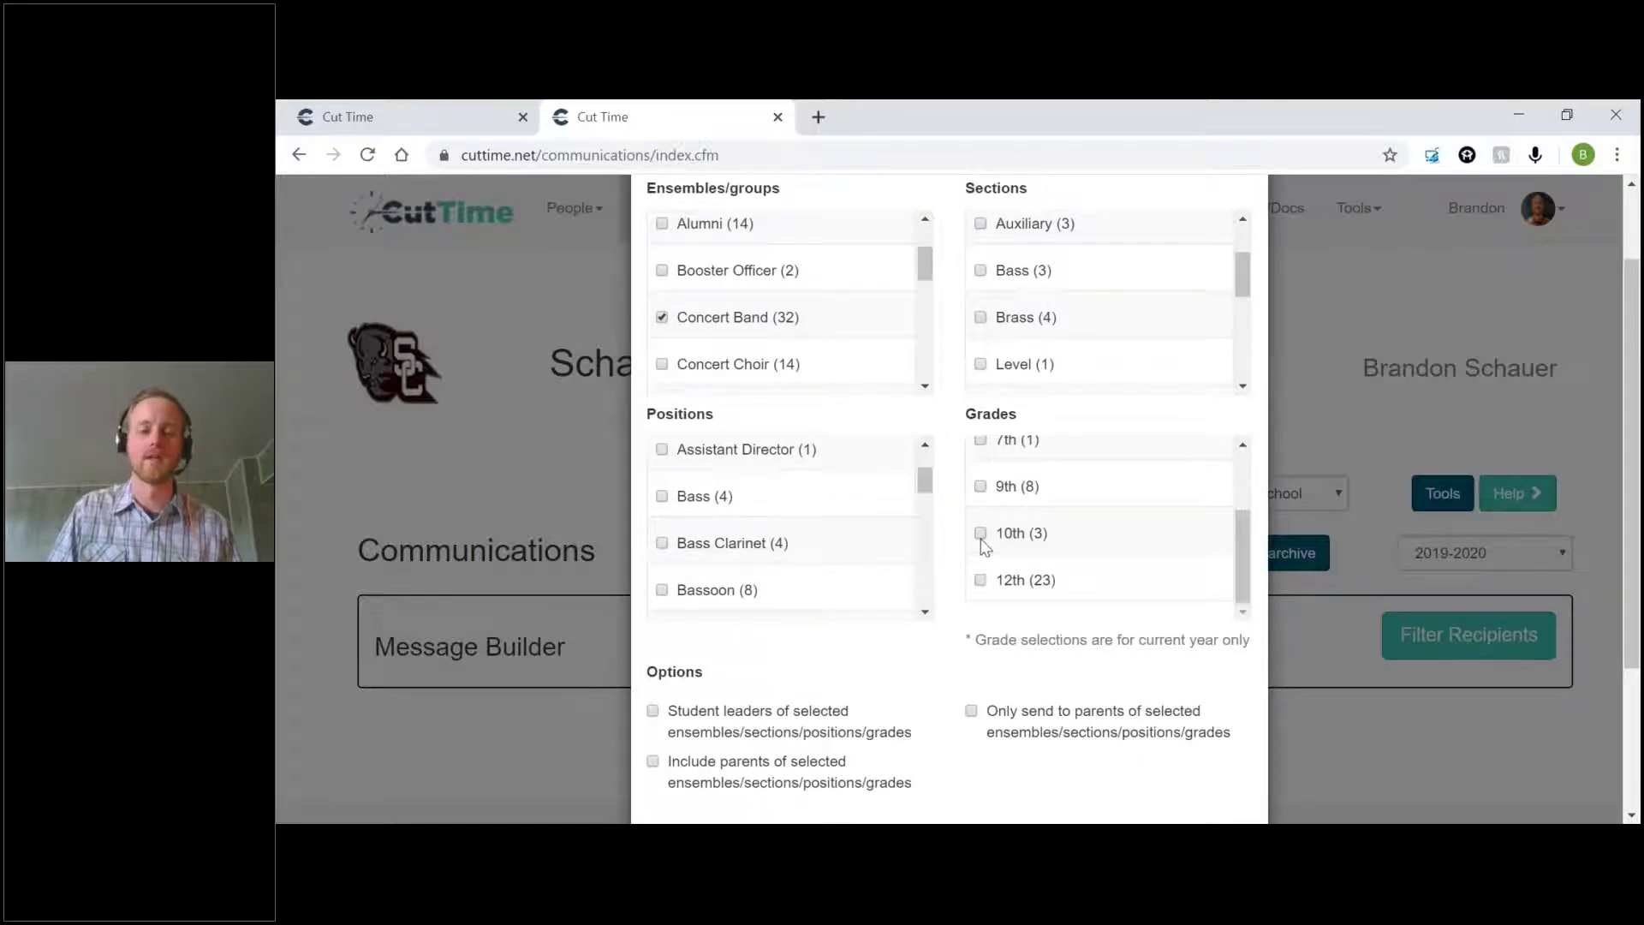
scroll(959, 574, "down", 3)
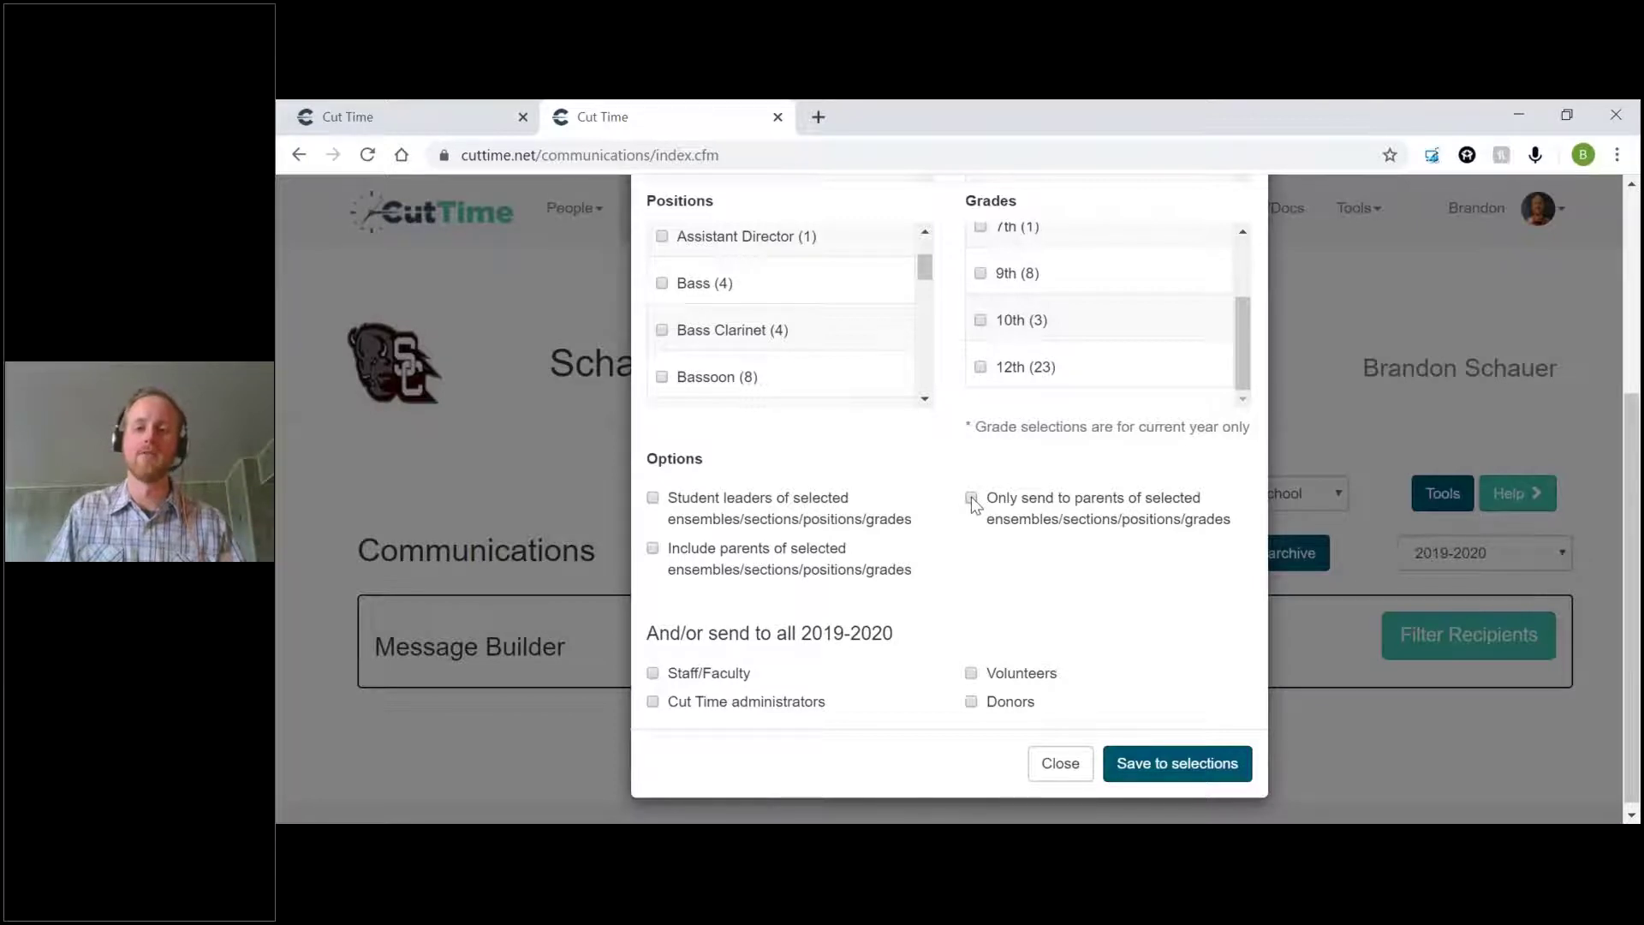
scroll(971, 501, "up", 3)
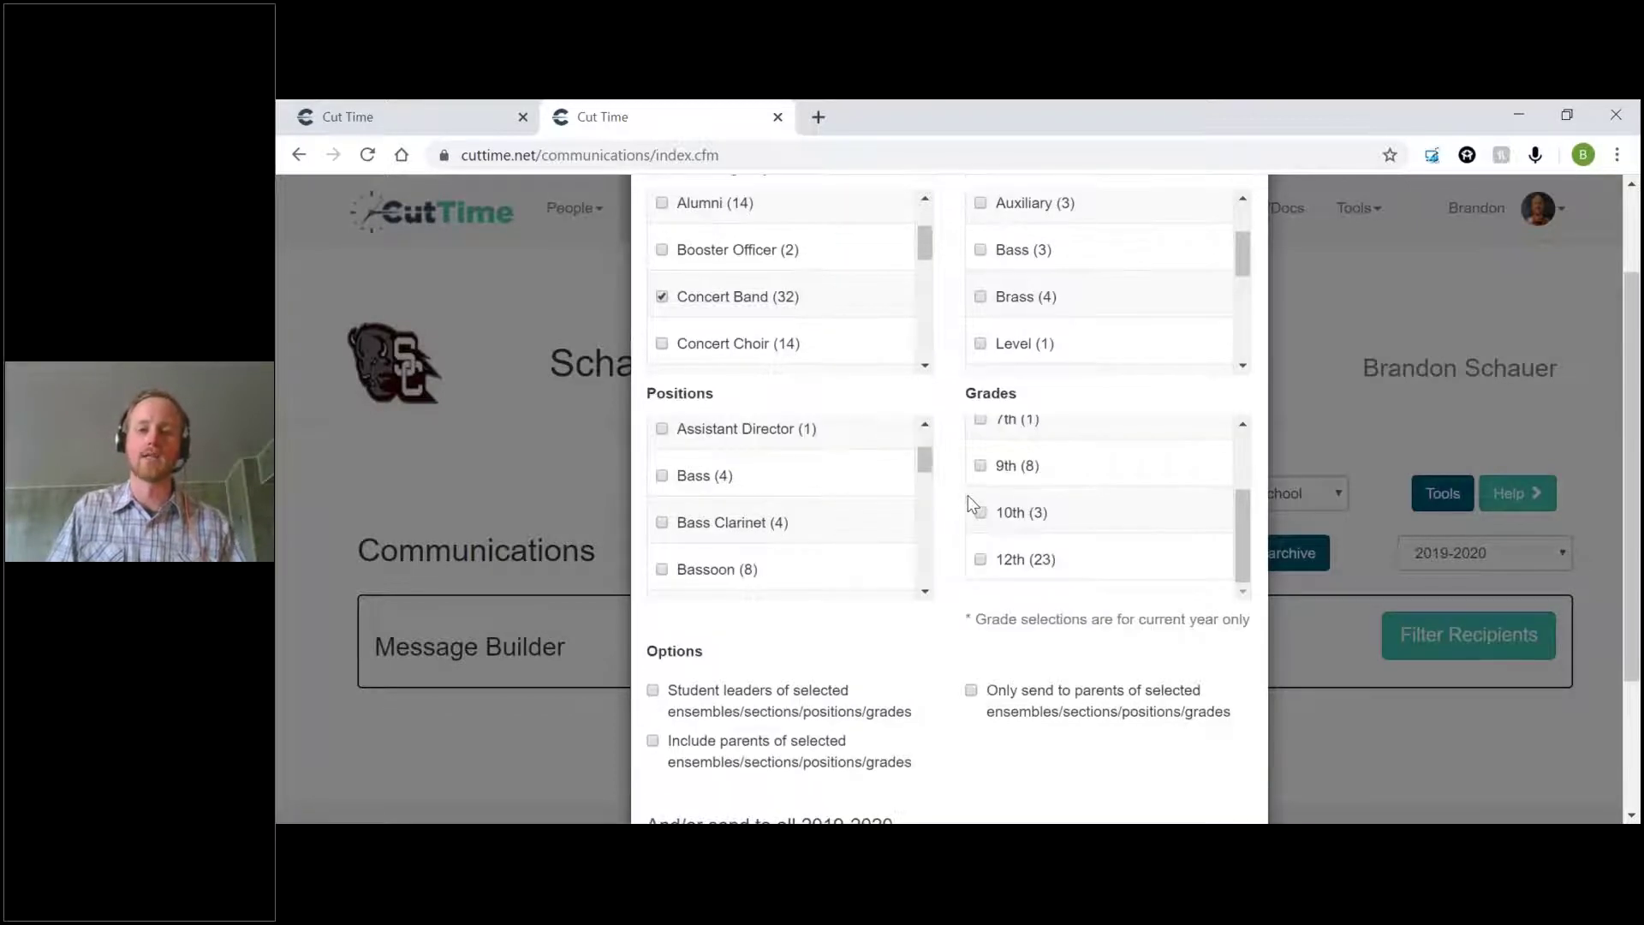
scroll(956, 686, "down", 1)
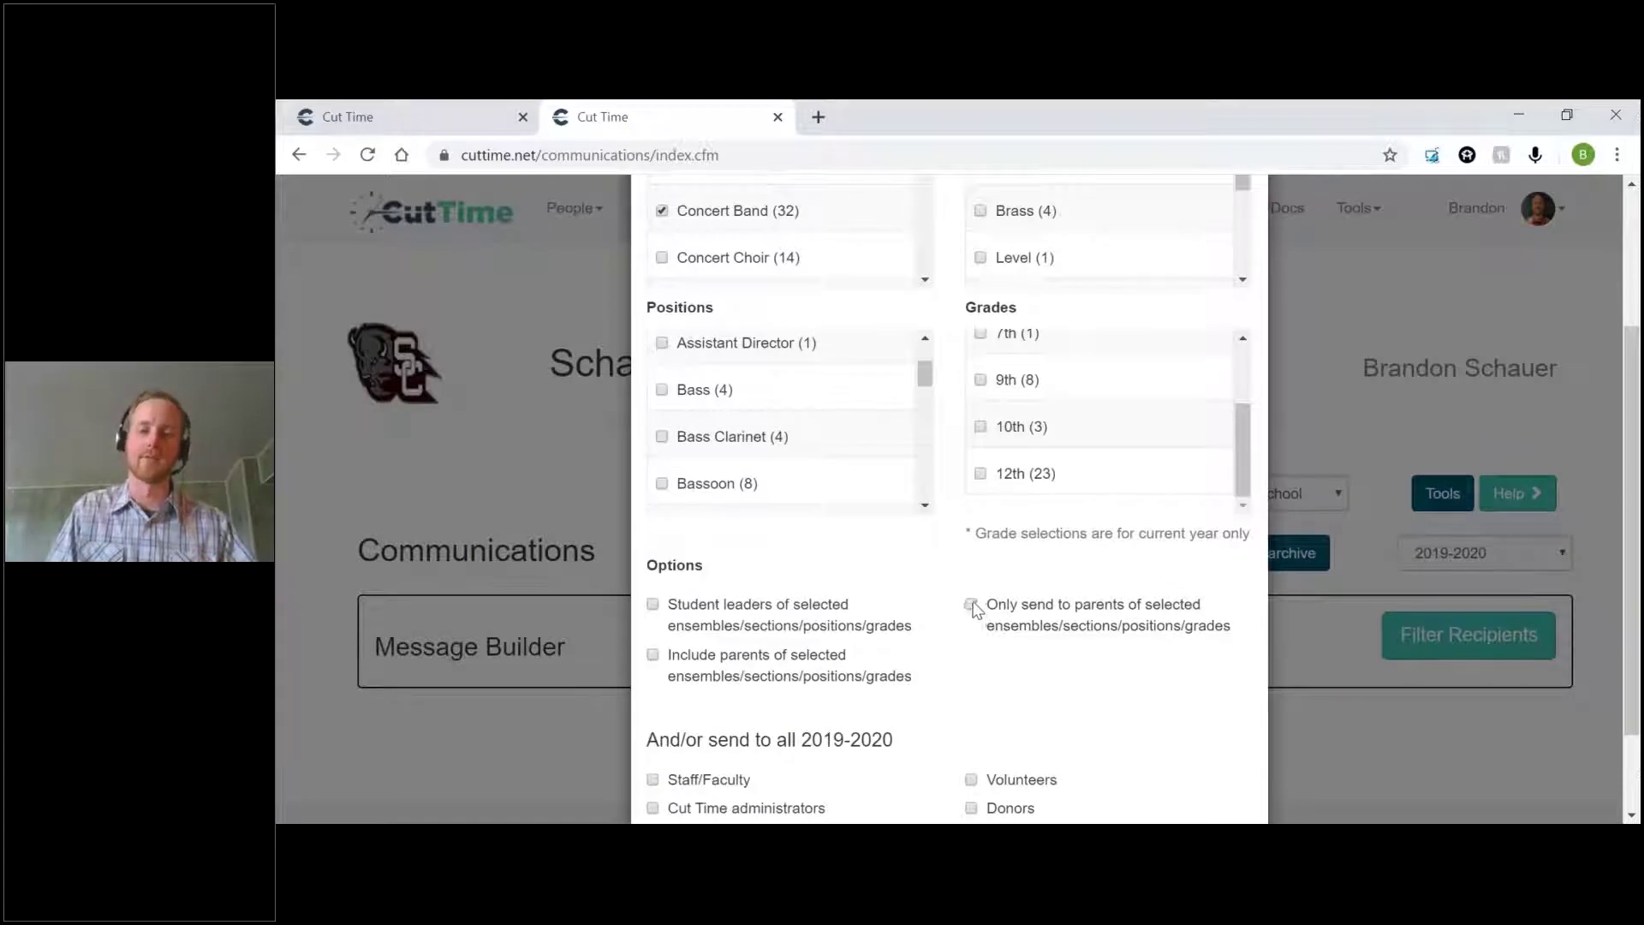
left_click(655, 657)
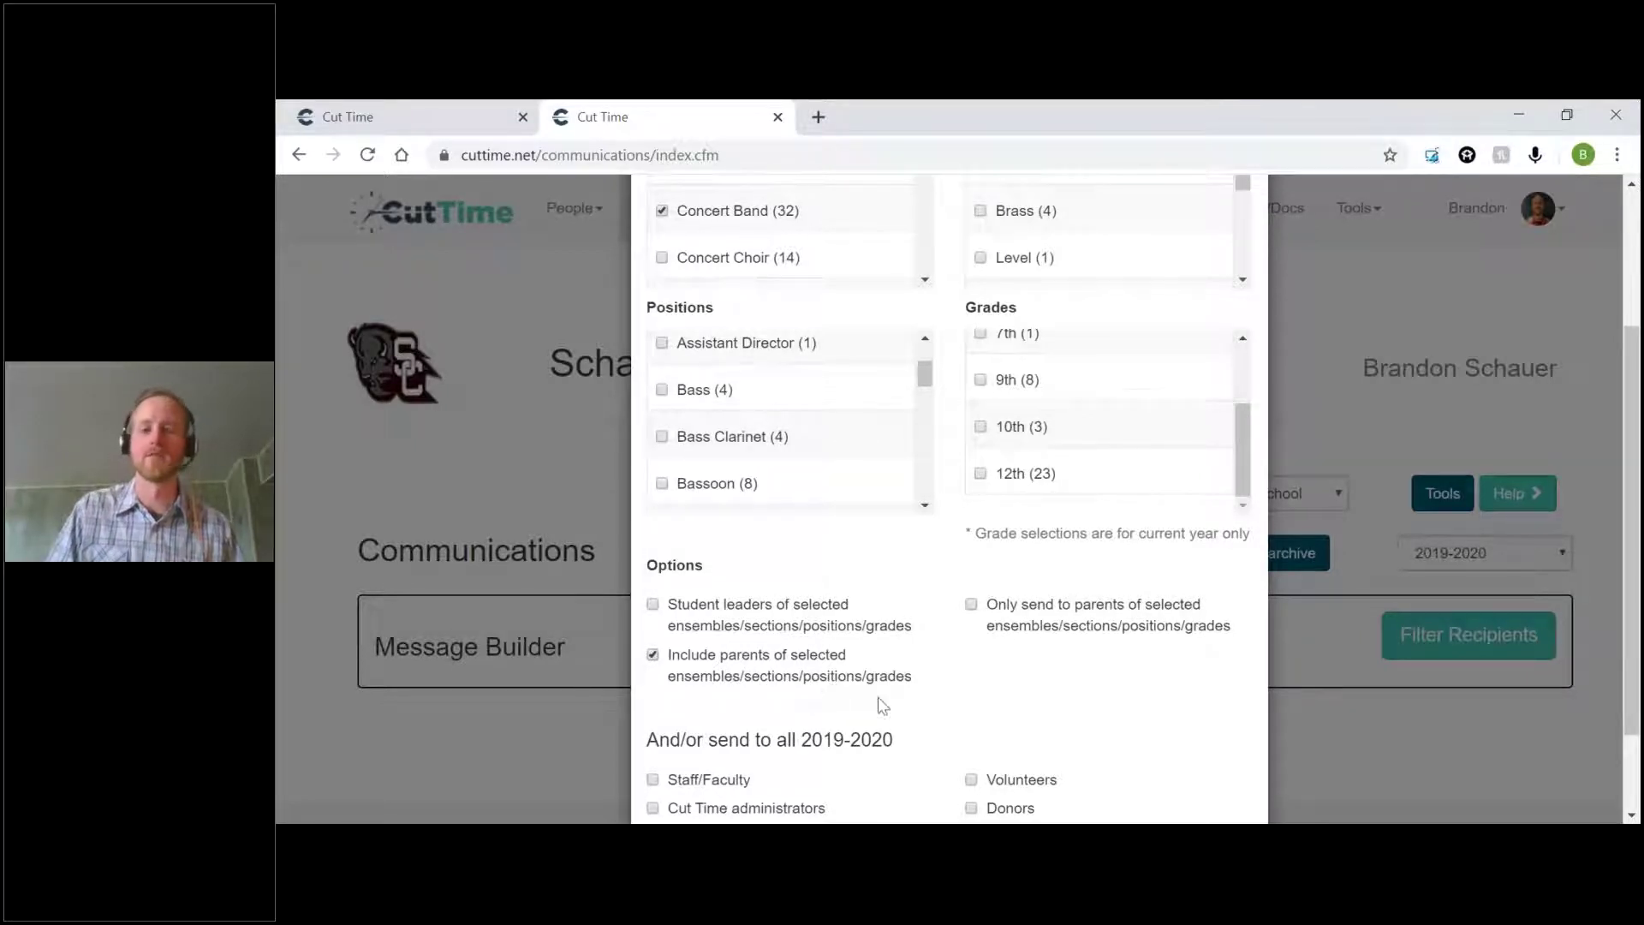
scroll(966, 688, "down", 2)
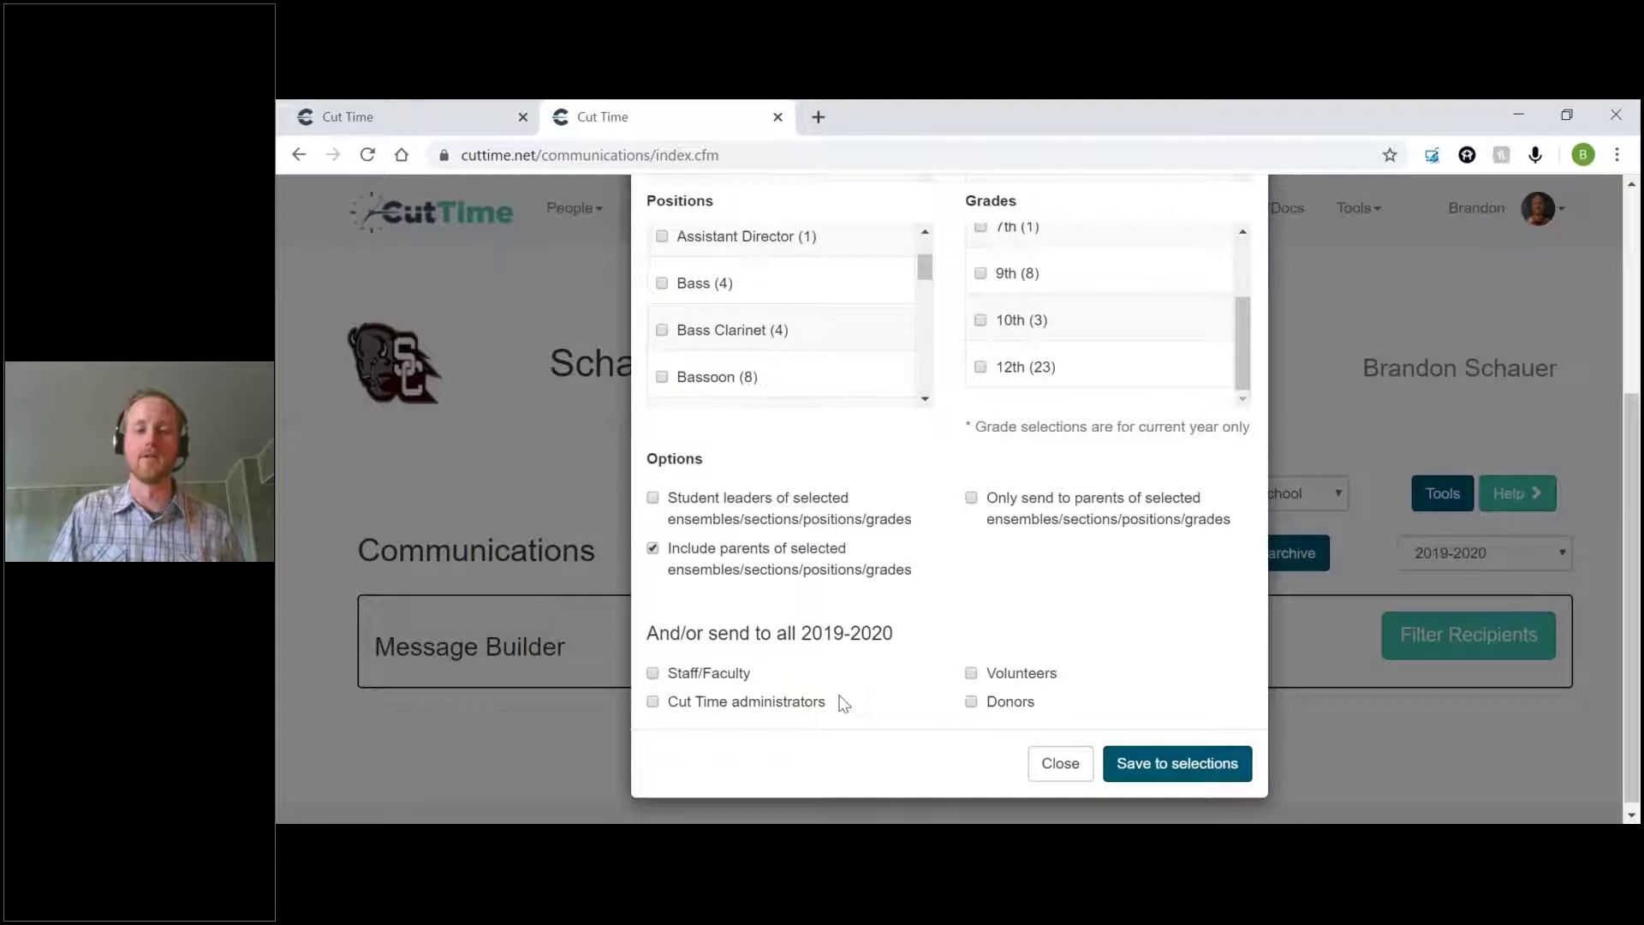
scroll(839, 697, "down", 1)
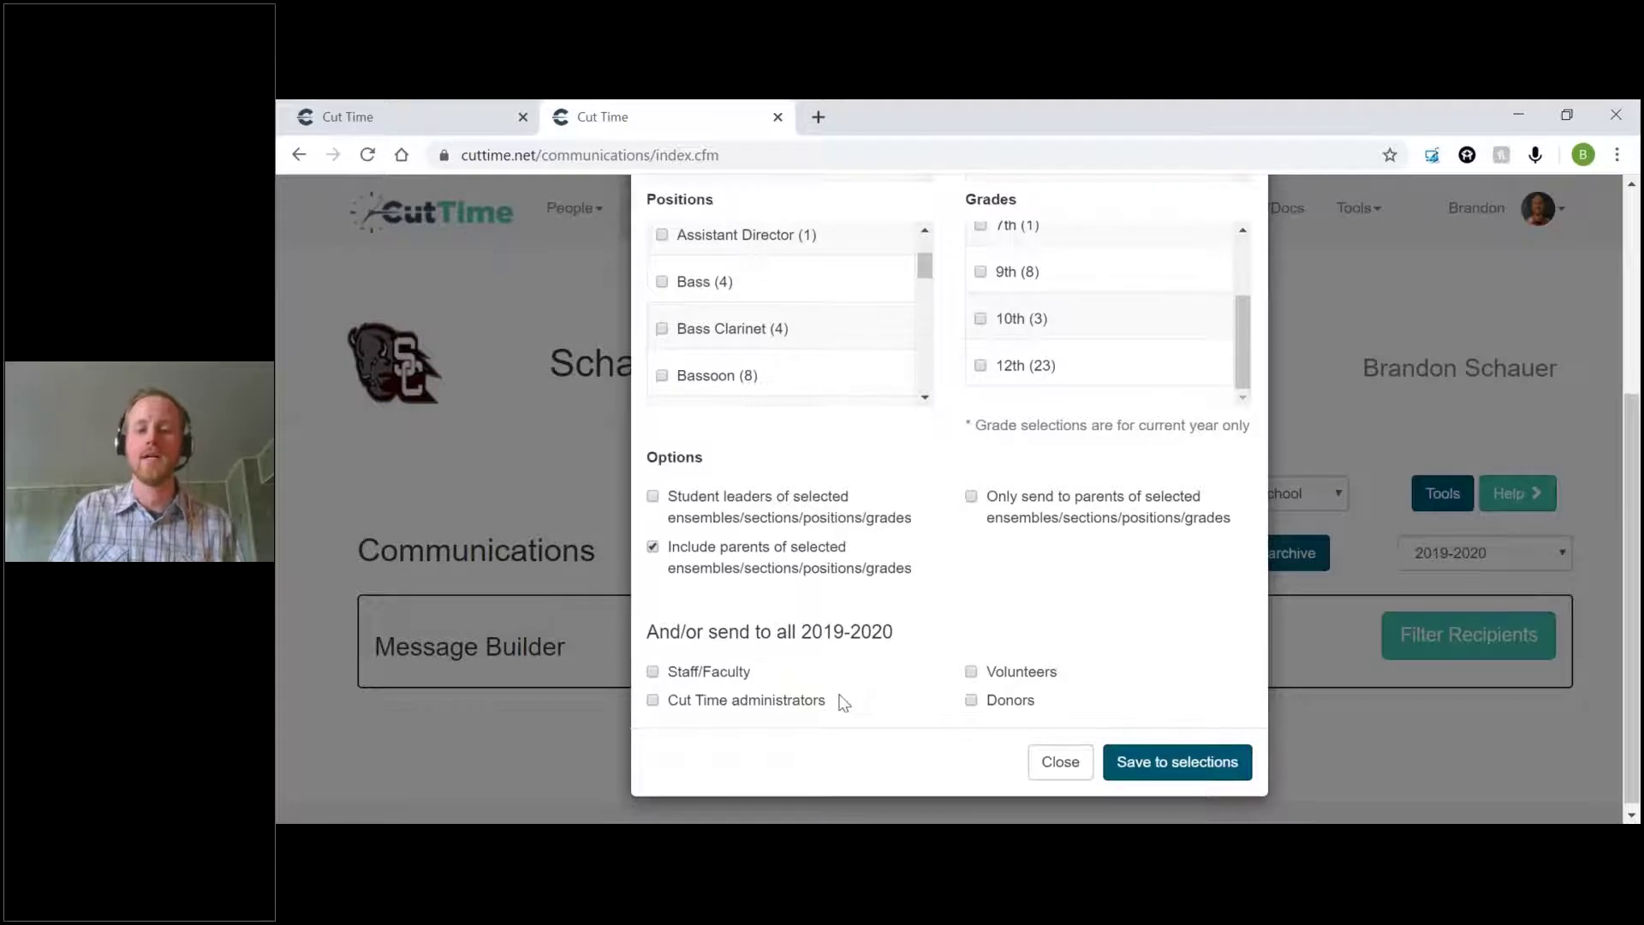
left_click(1174, 763)
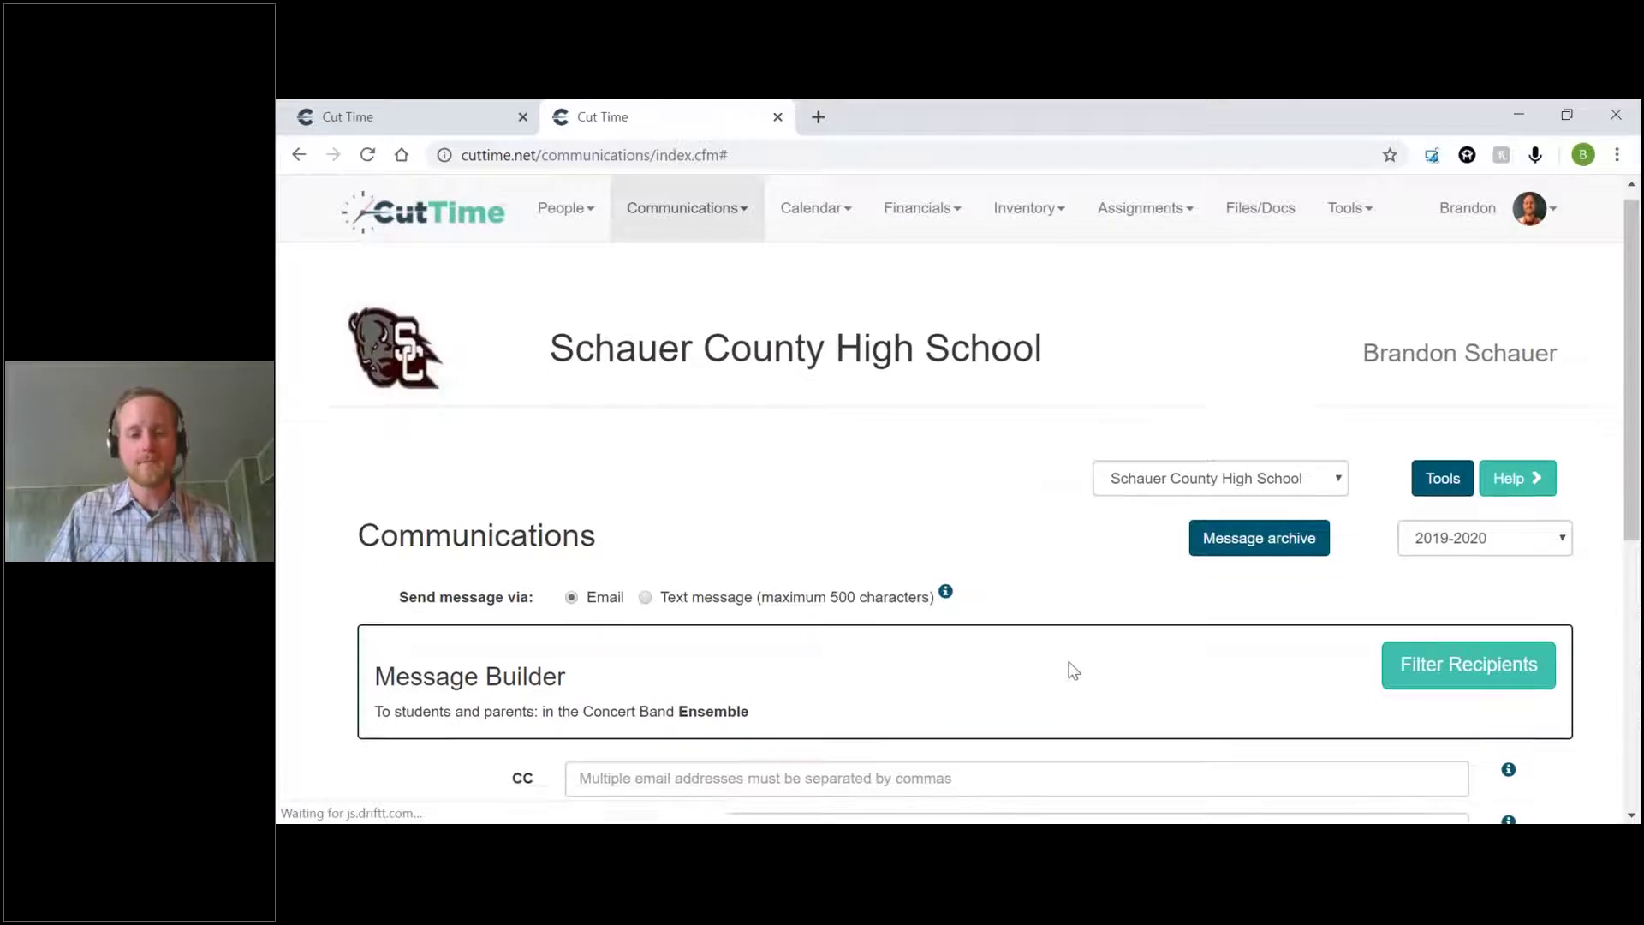
Examine the email form's delivery options and its CC, BCC, reply-to, subject and attachment fields without filling them in
scroll(1071, 670, "down", 5)
scroll(1073, 668, "up", 4)
scroll(988, 609, "up", 1)
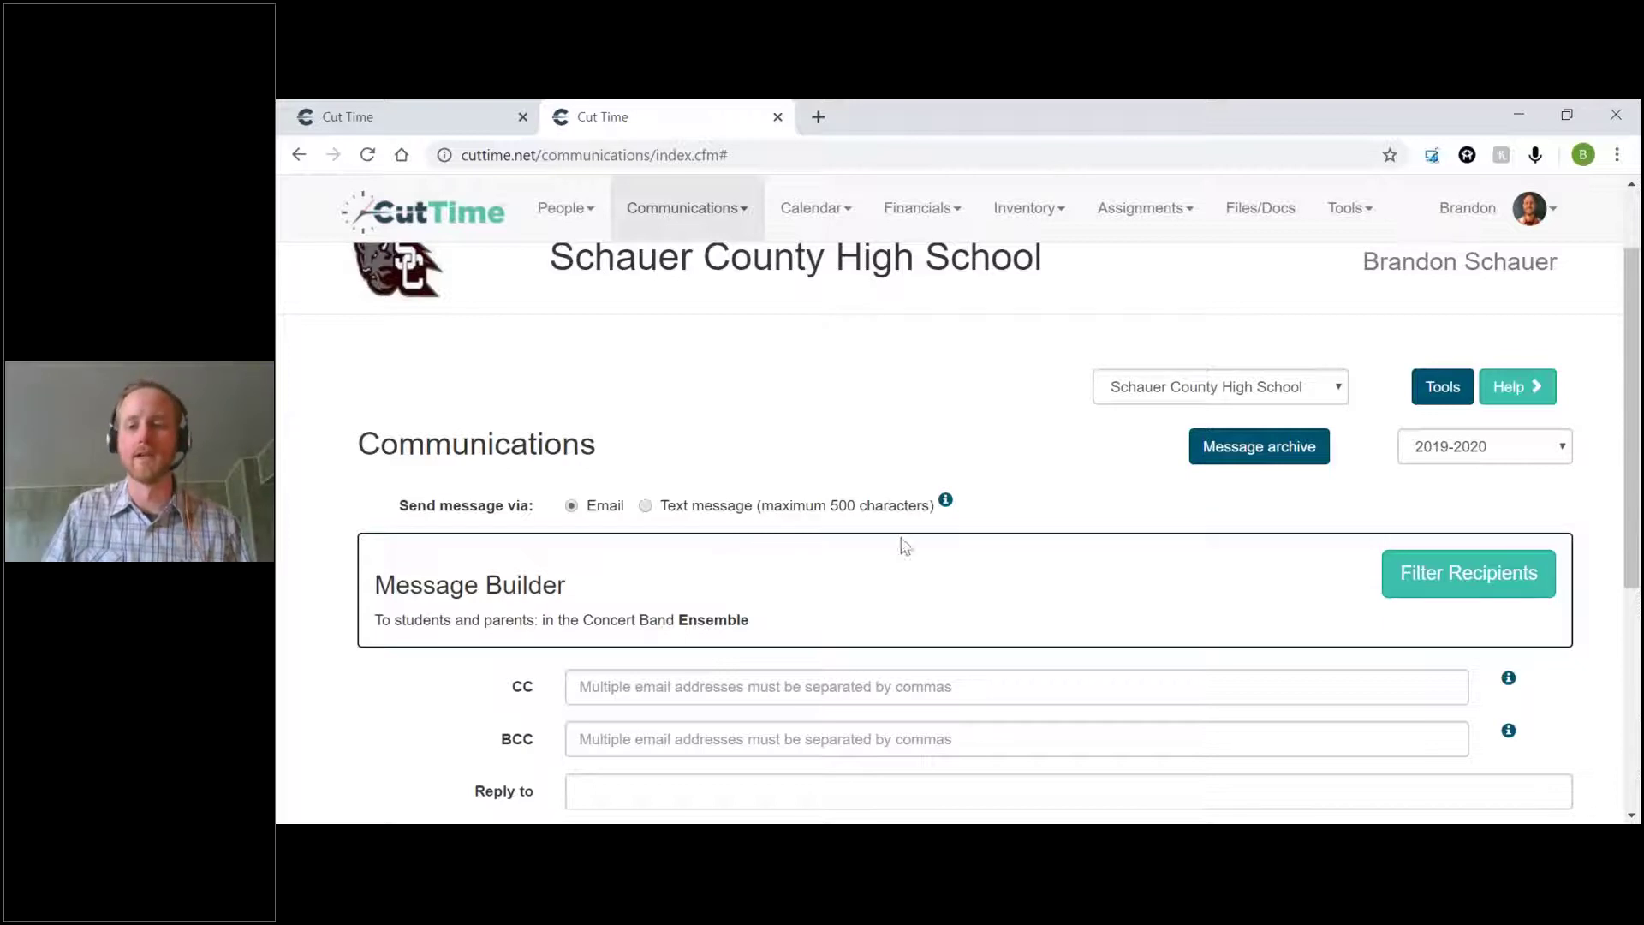
scroll(992, 593, "down", 3)
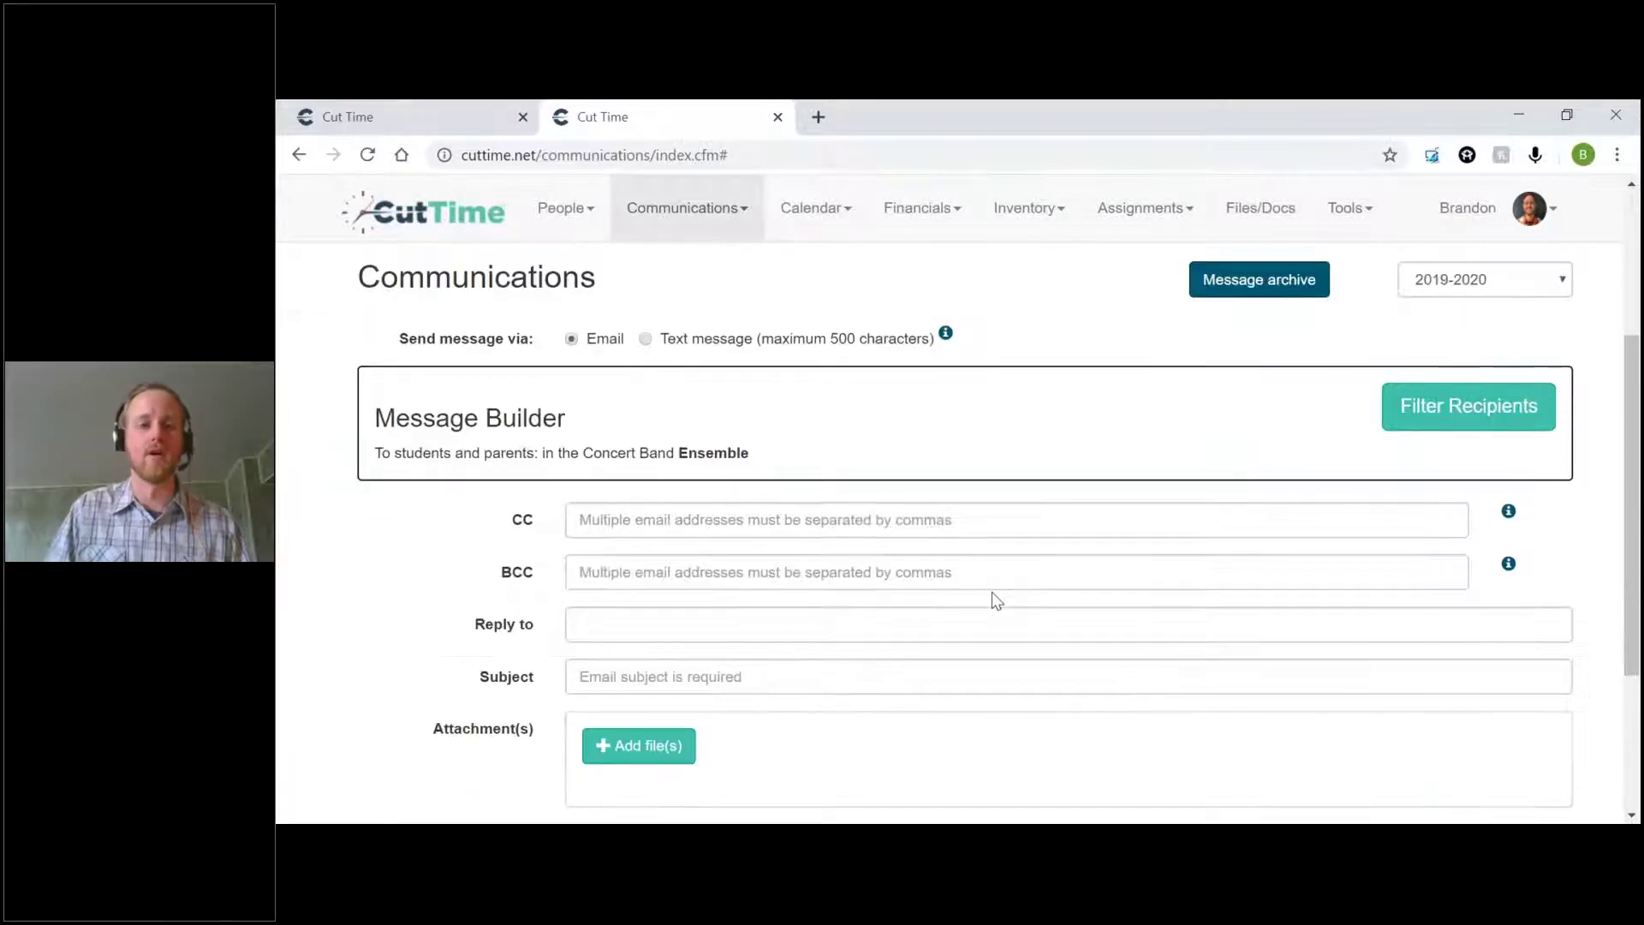
left_click(1323, 292)
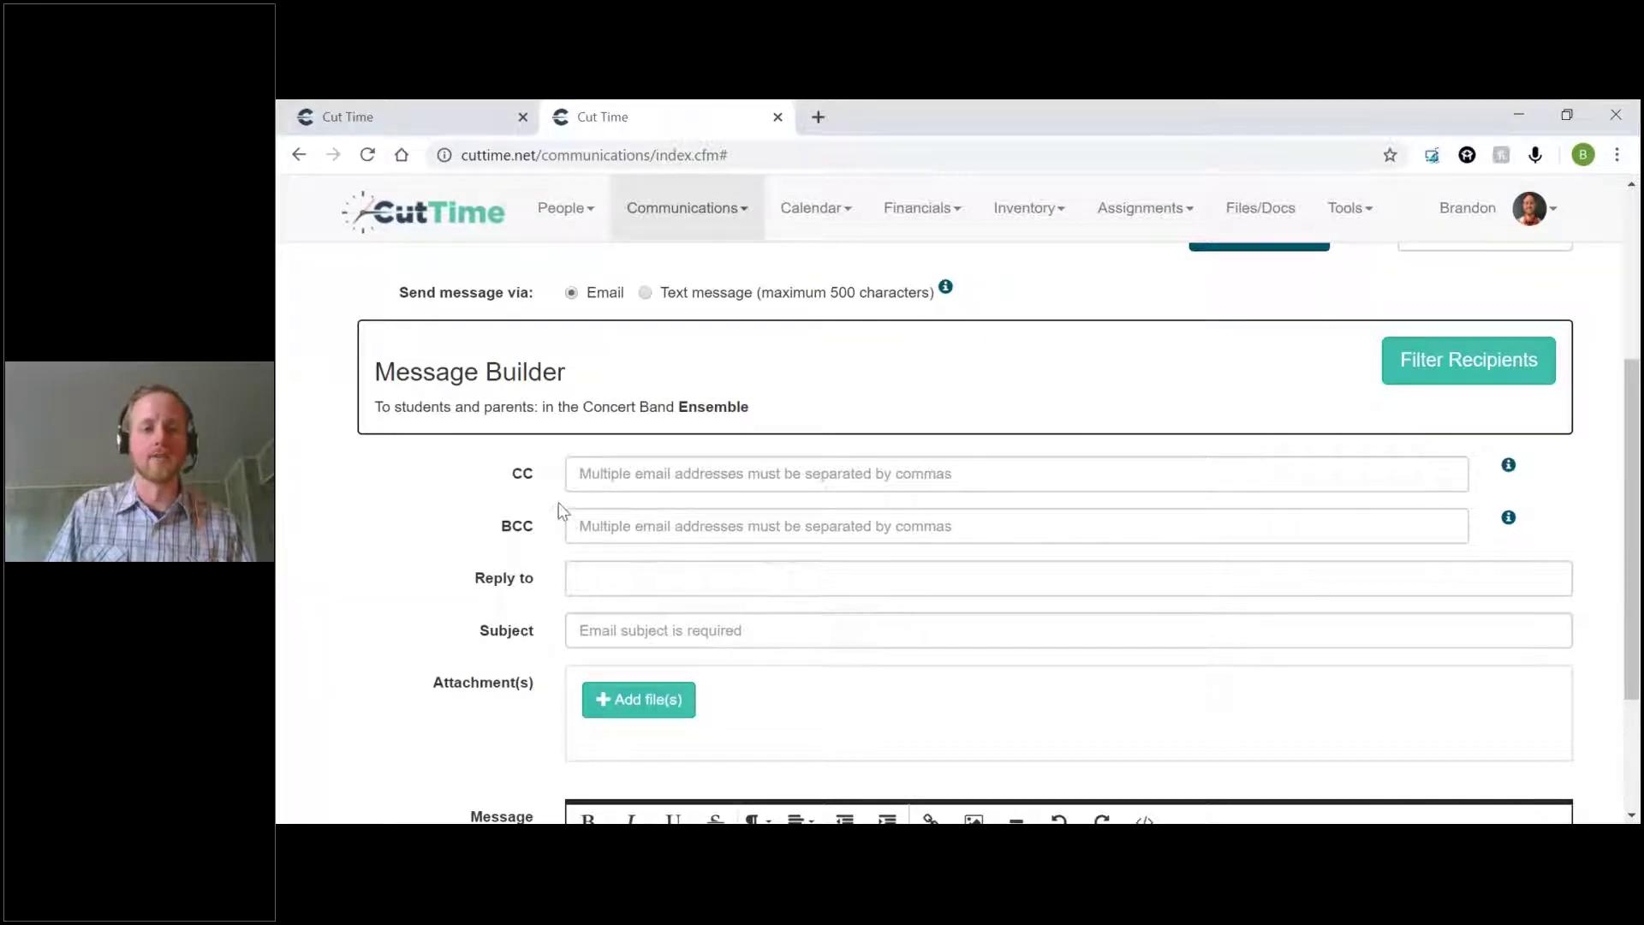
left_click(612, 484)
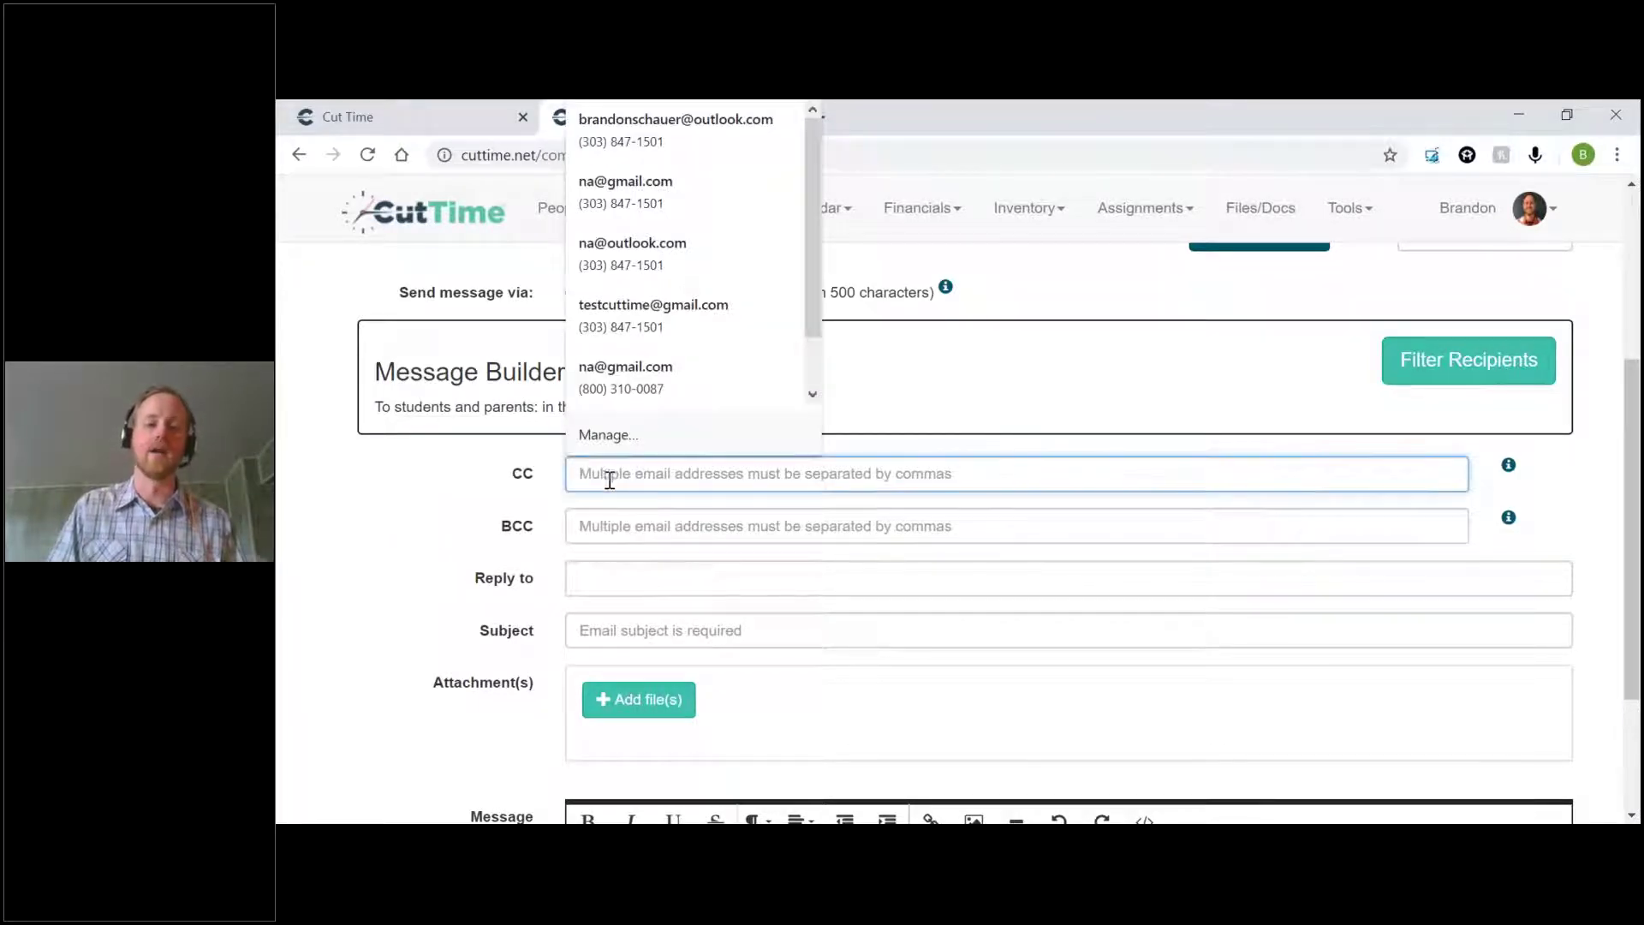
left_click(548, 490)
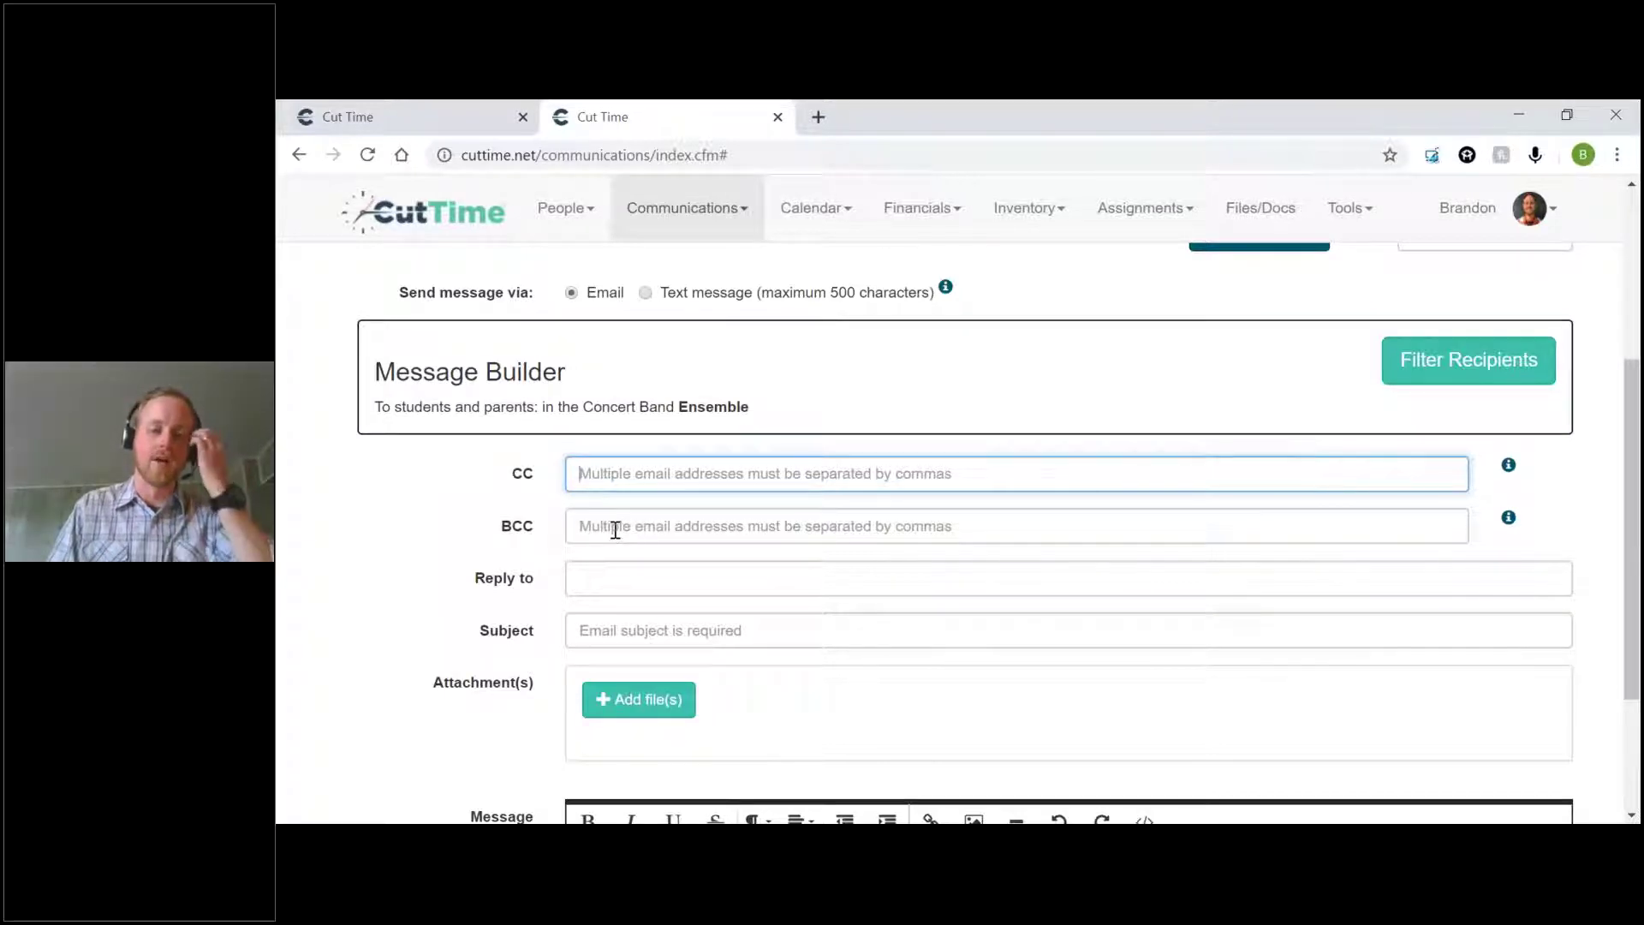
Leave the email's reply-to address blank and set its subject to "Upcoming Event"
left_click(524, 588)
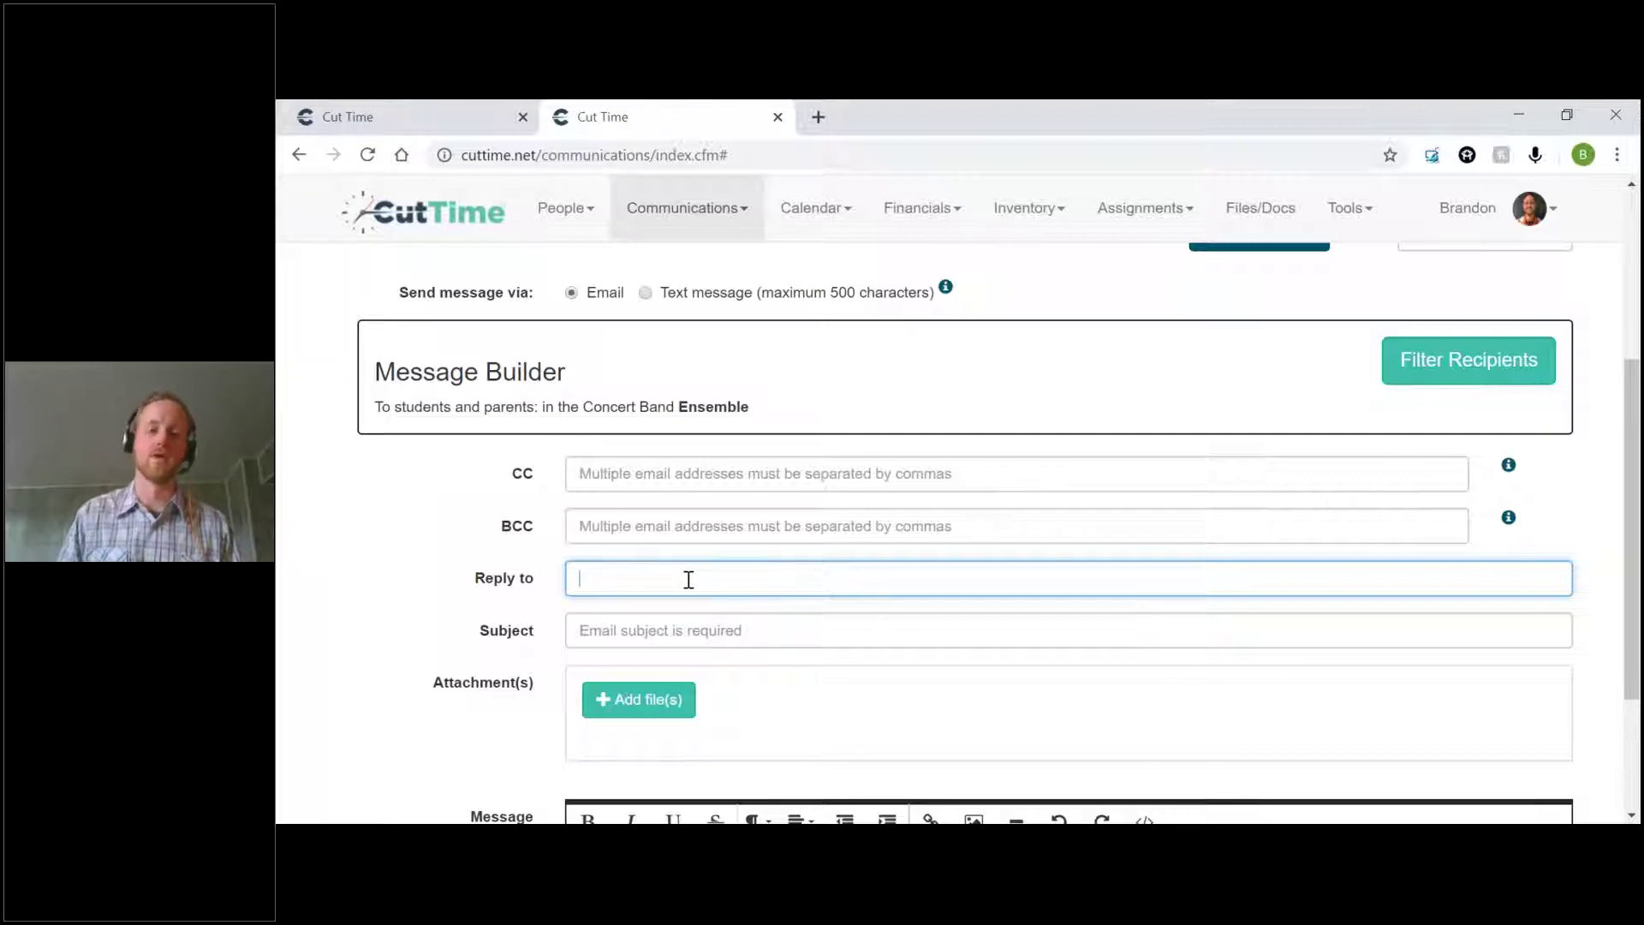
scroll(687, 578, "down", 3)
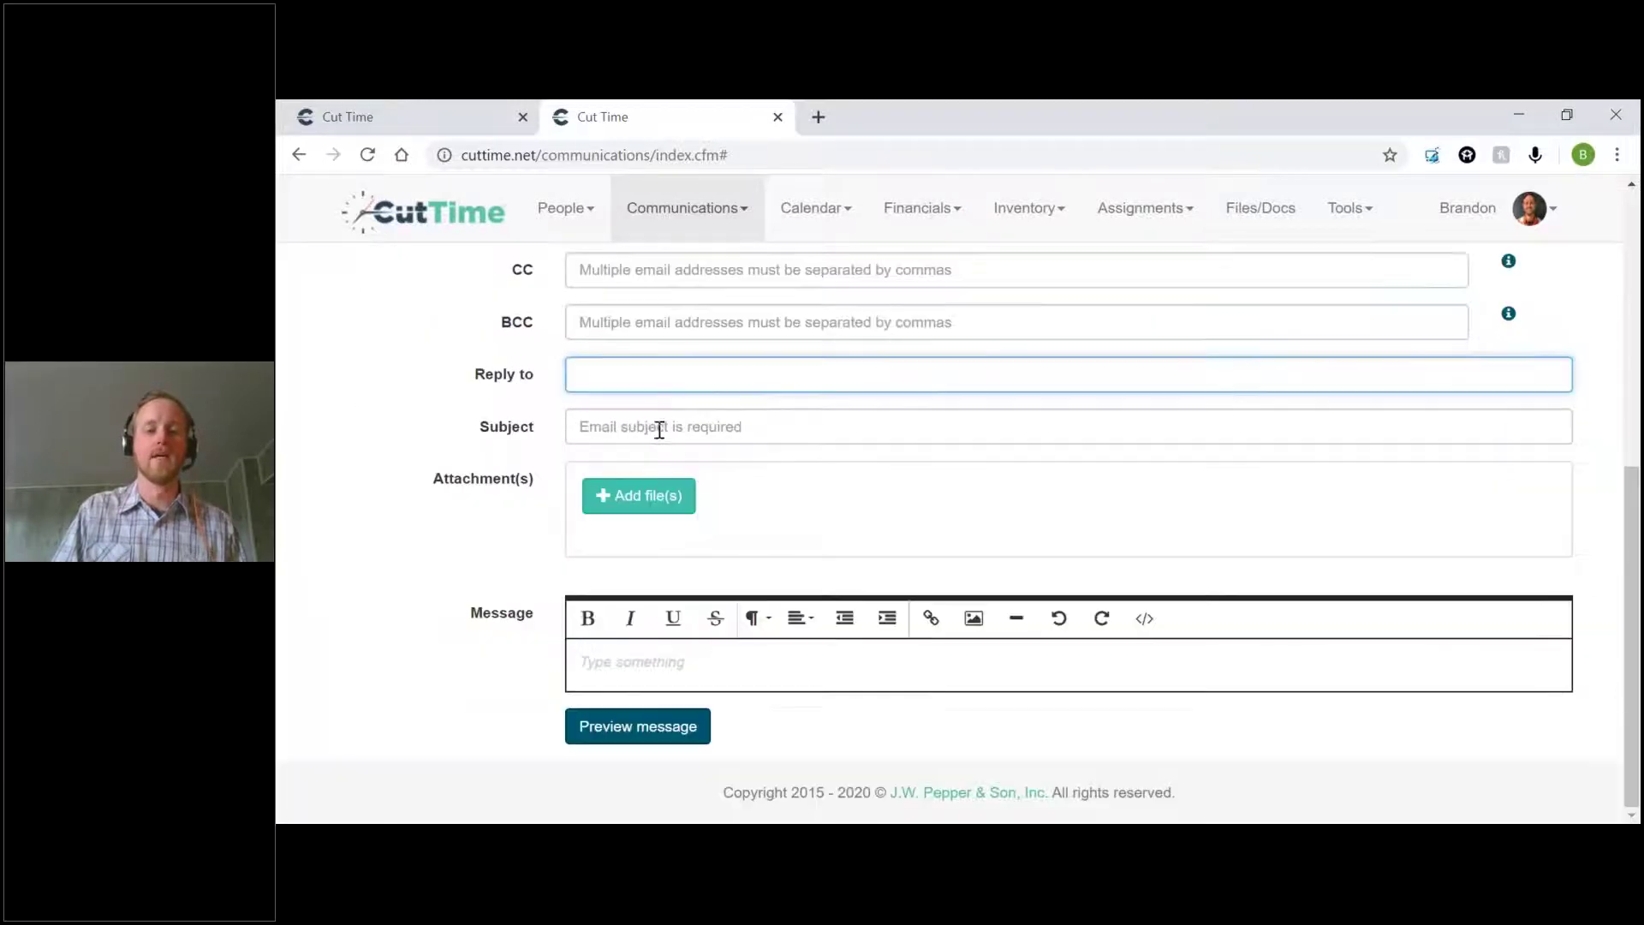
left_click(662, 429)
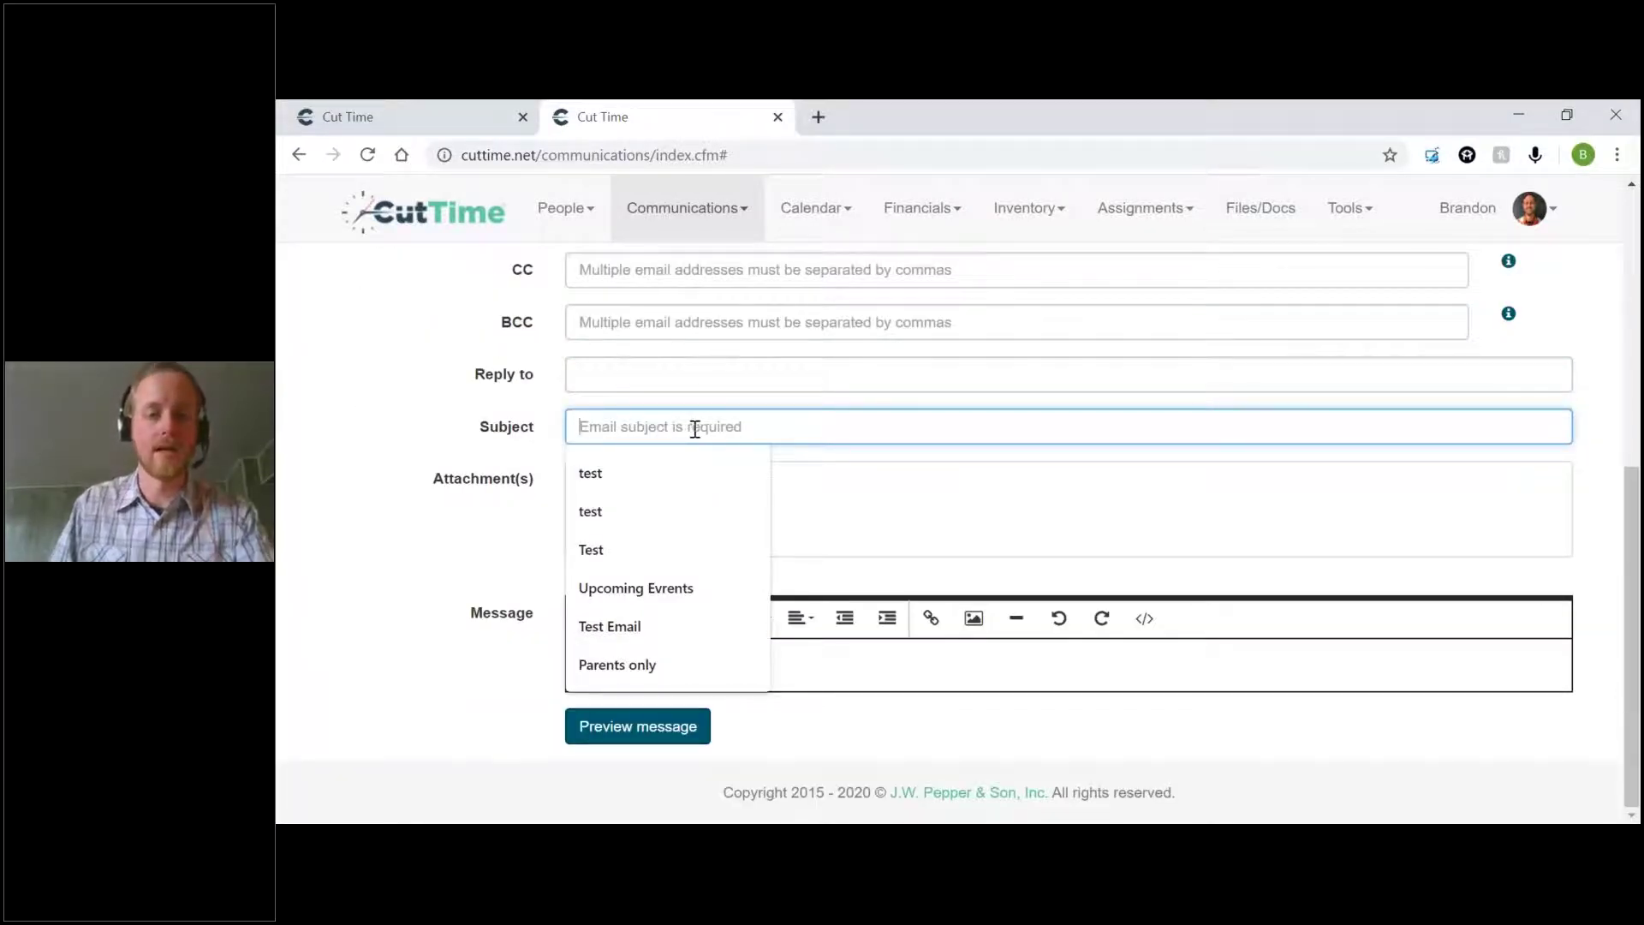
type("Upcoming Event")
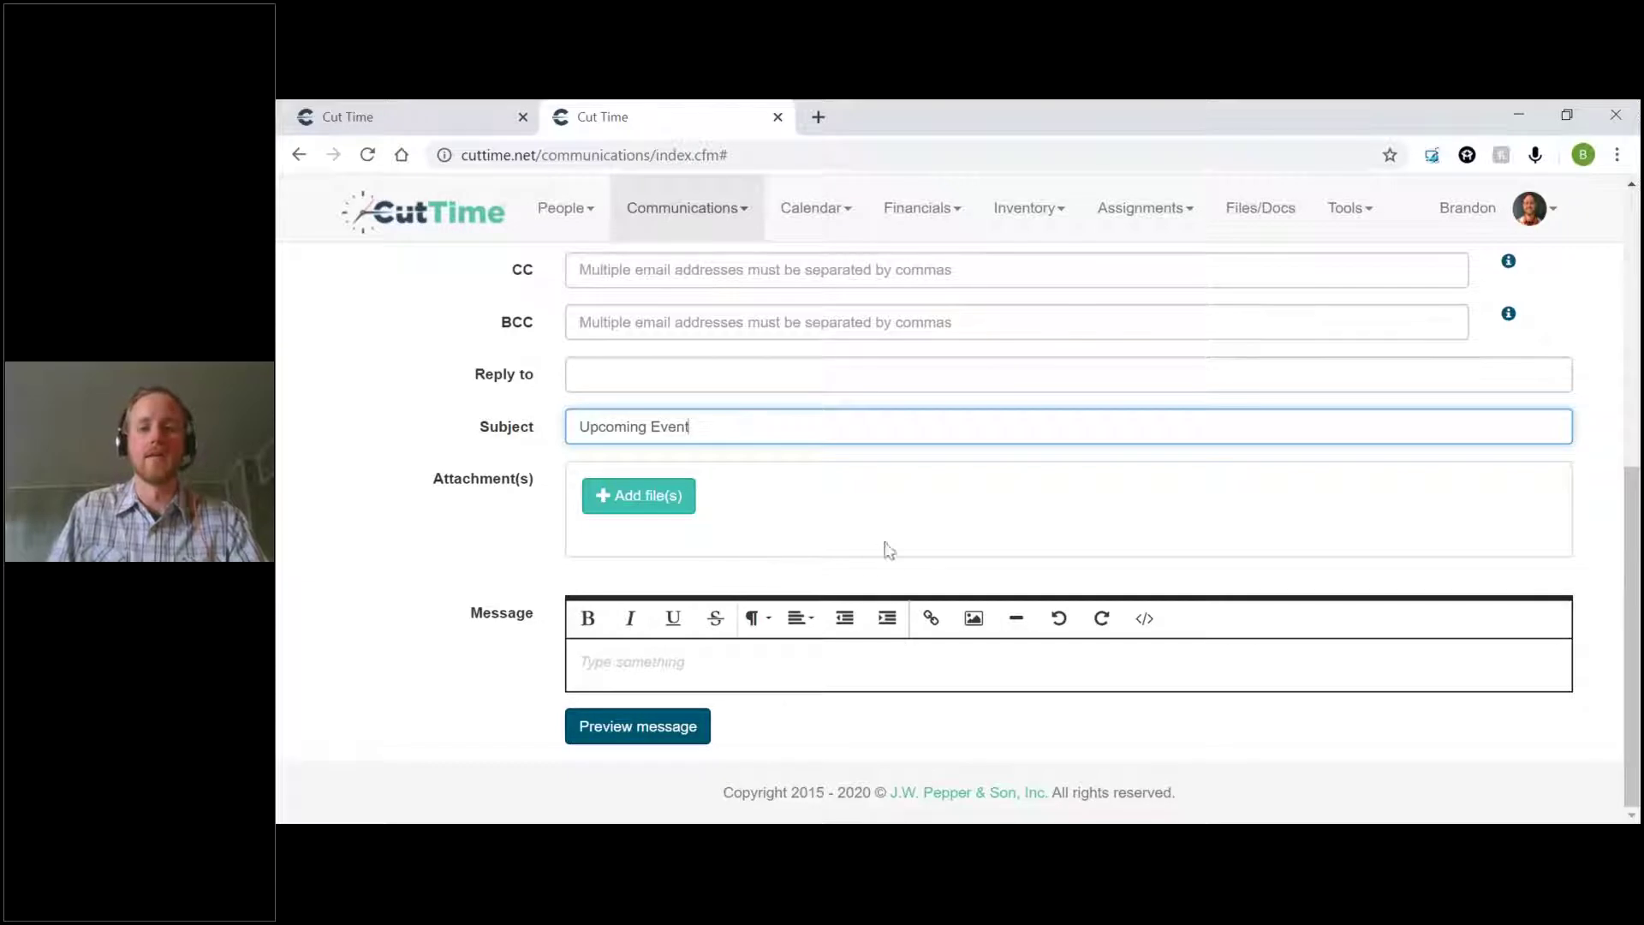
Attach Test Form.pdf, two MP4 videos, the four Attire import 11-02 CSV files, and the CutTime PNG and JPG images to the email
left_click(637, 497)
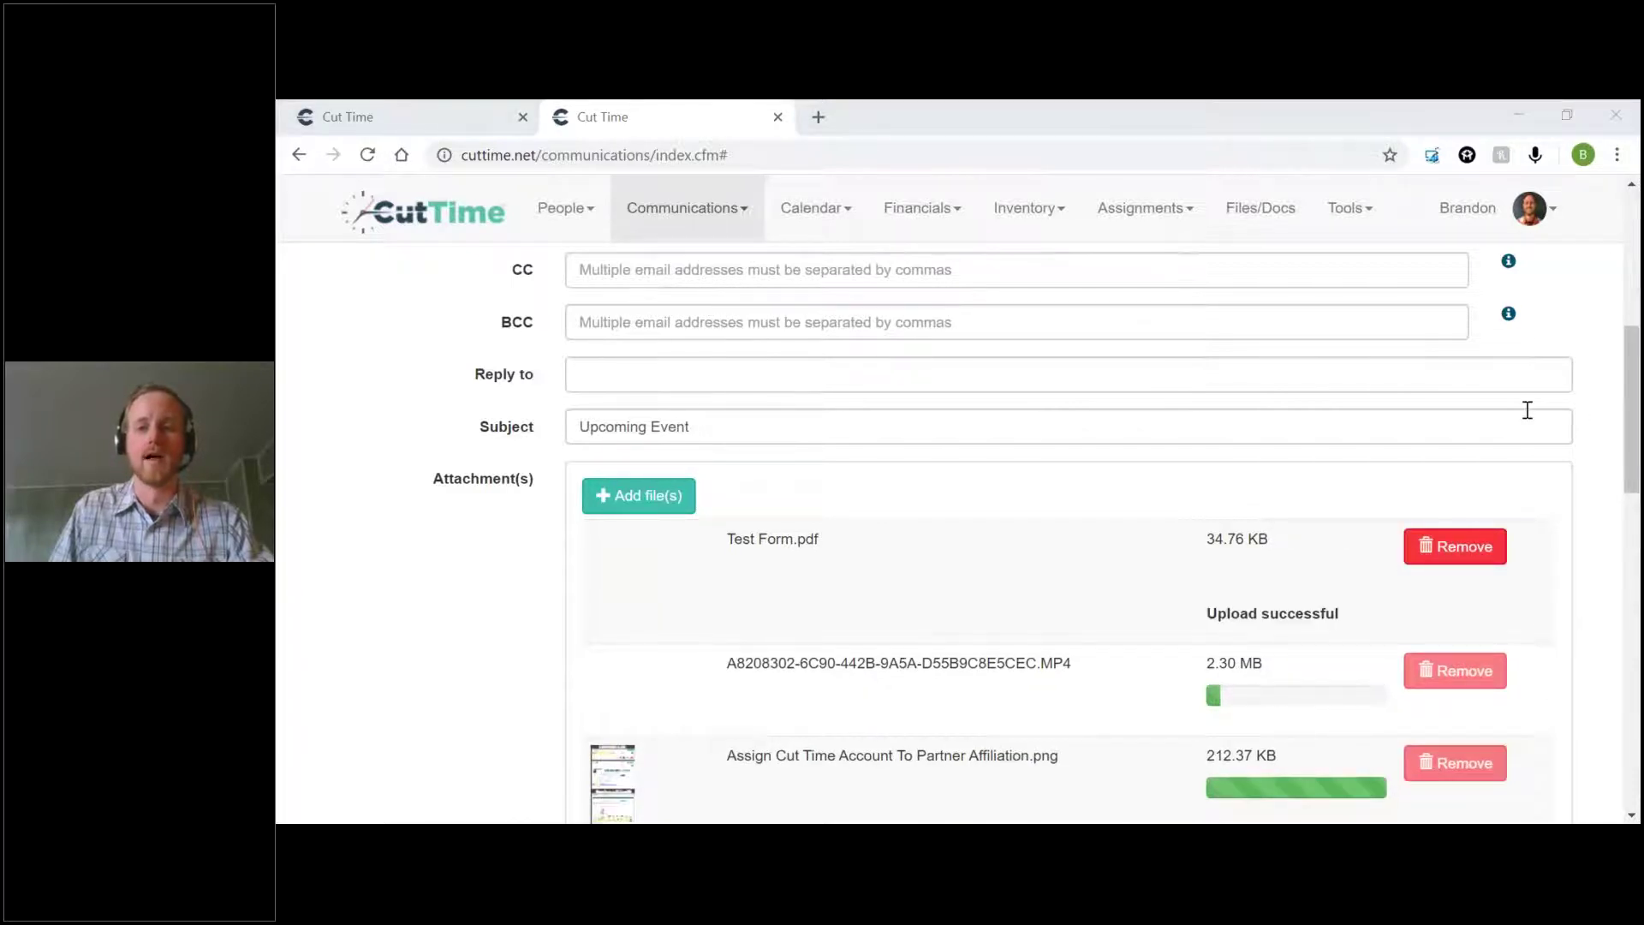
scroll(1542, 503, "down", 6)
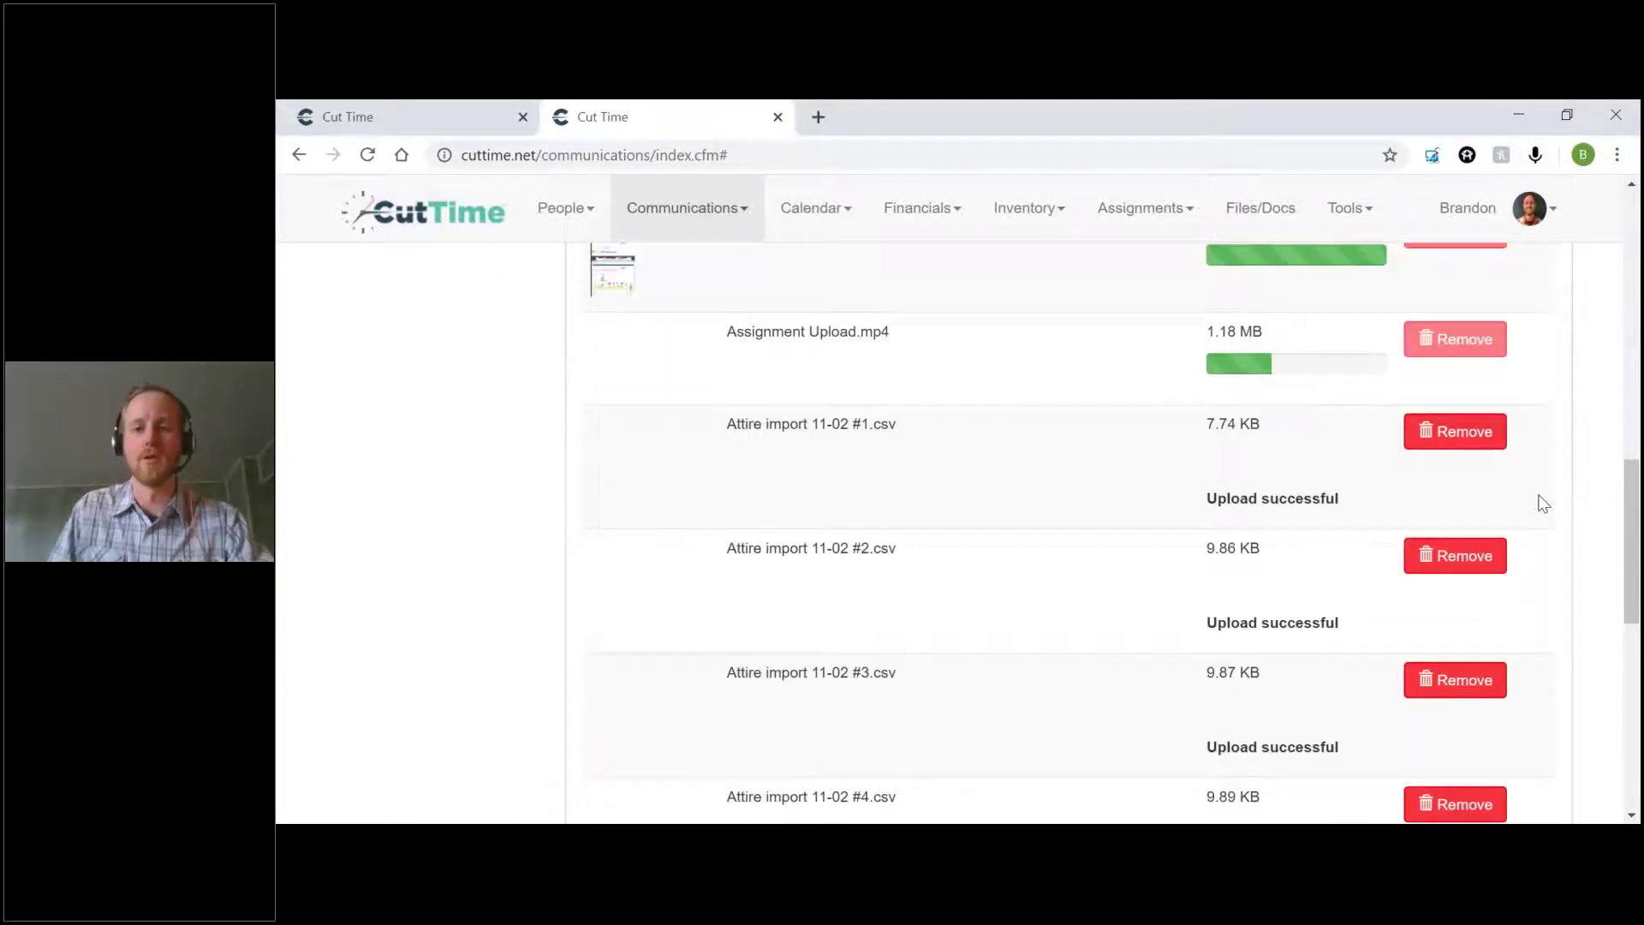
scroll(1544, 503, "up", 3)
scroll(1514, 505, "down", 3)
scroll(1456, 514, "up", 2)
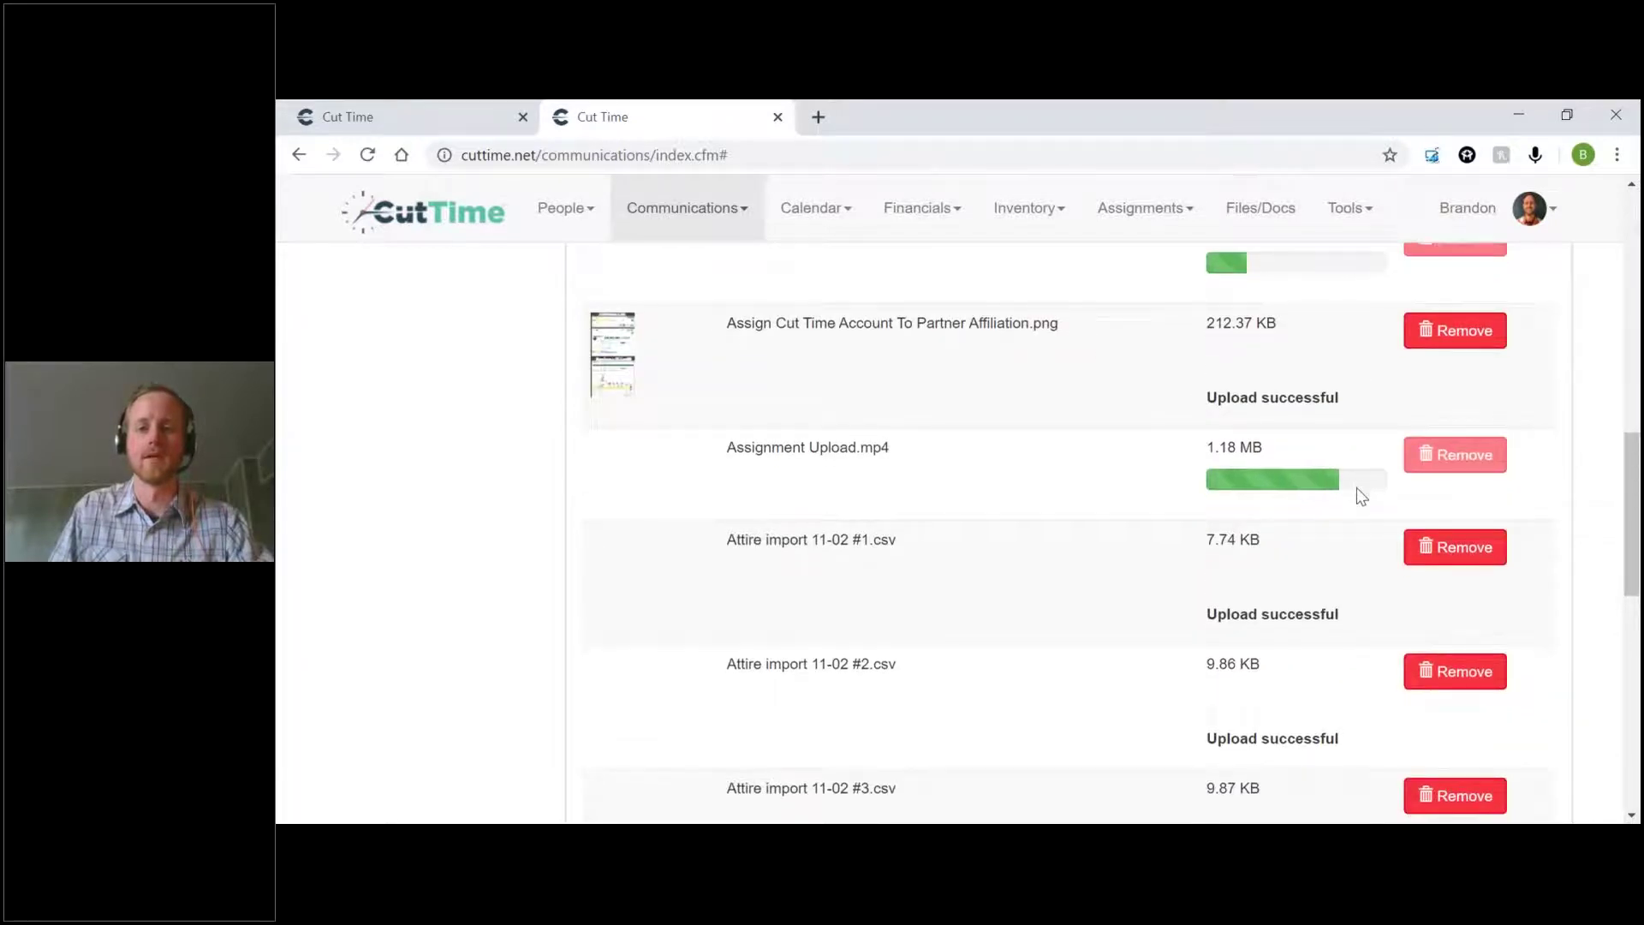
scroll(1359, 488, "down", 4)
scroll(1361, 493, "up", 4)
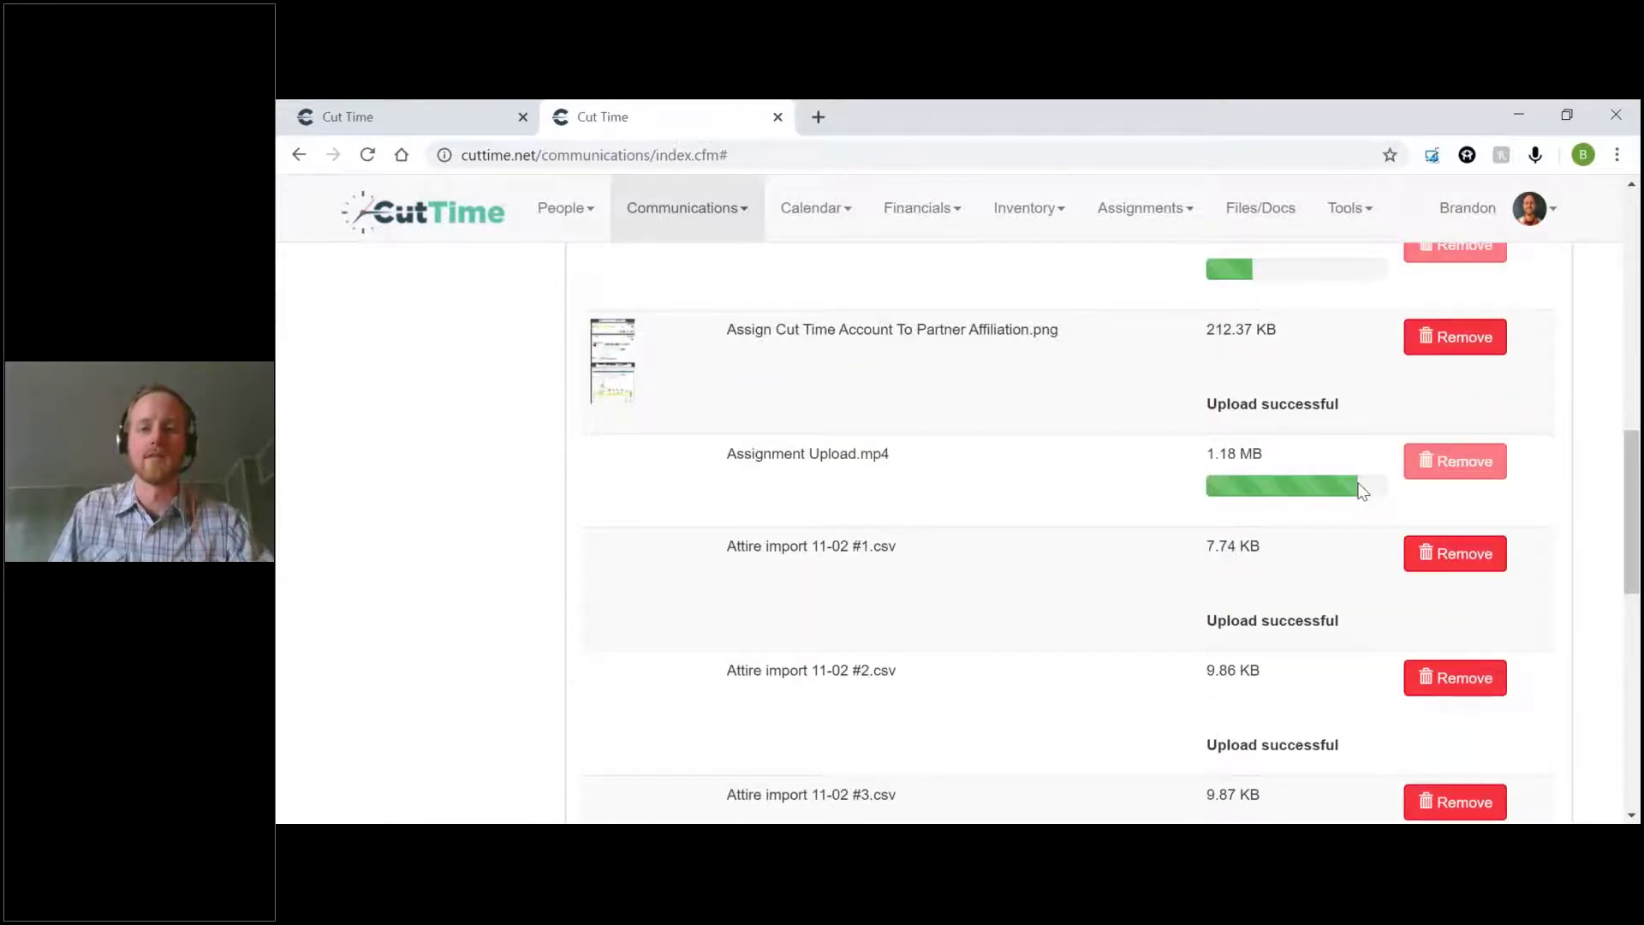
scroll(1362, 492, "up", 3)
scroll(1339, 599, "down", 3)
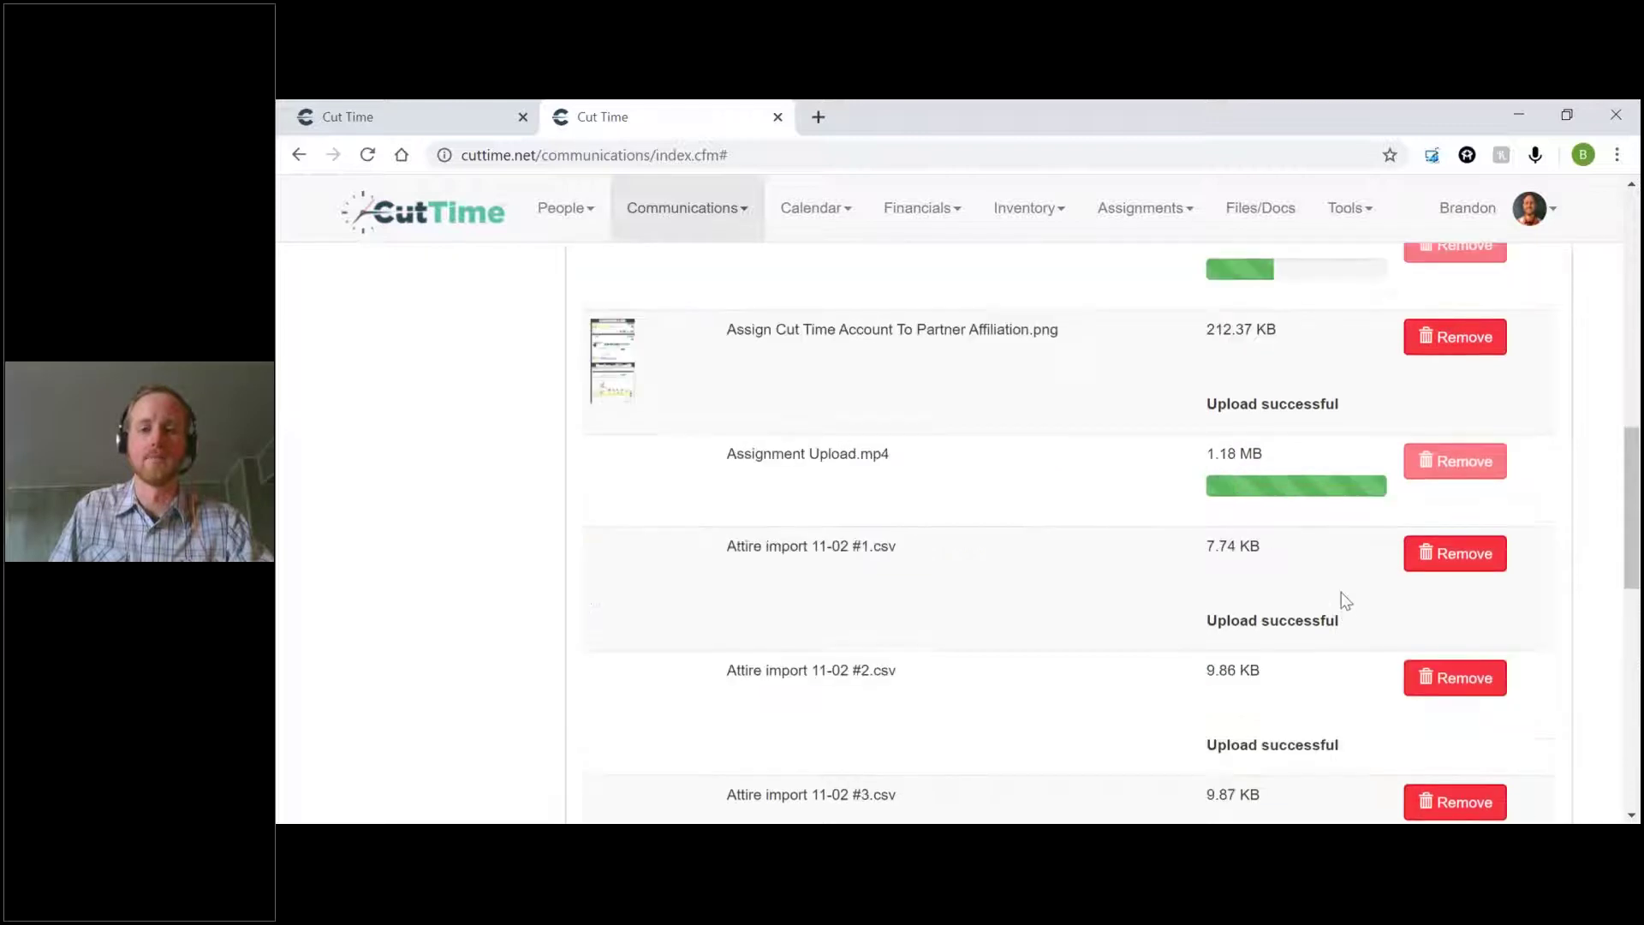
scroll(1341, 599, "down", 5)
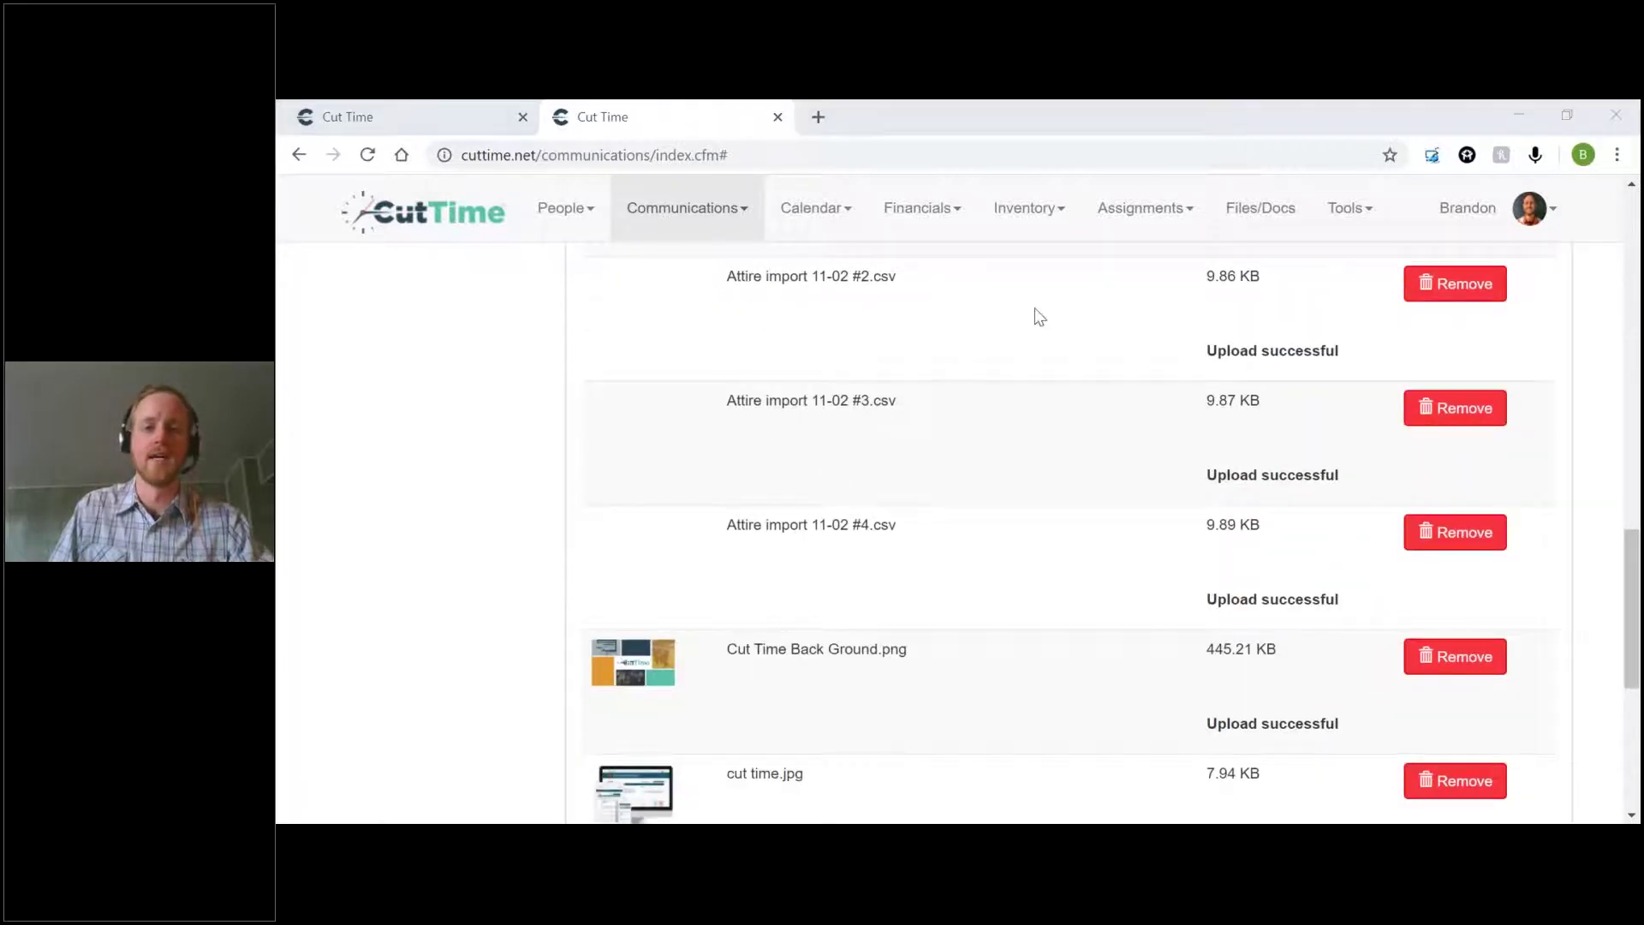
Review the email's full list of uploaded attachments, from Test Form.pdf through Logo.png
left_click(885, 414)
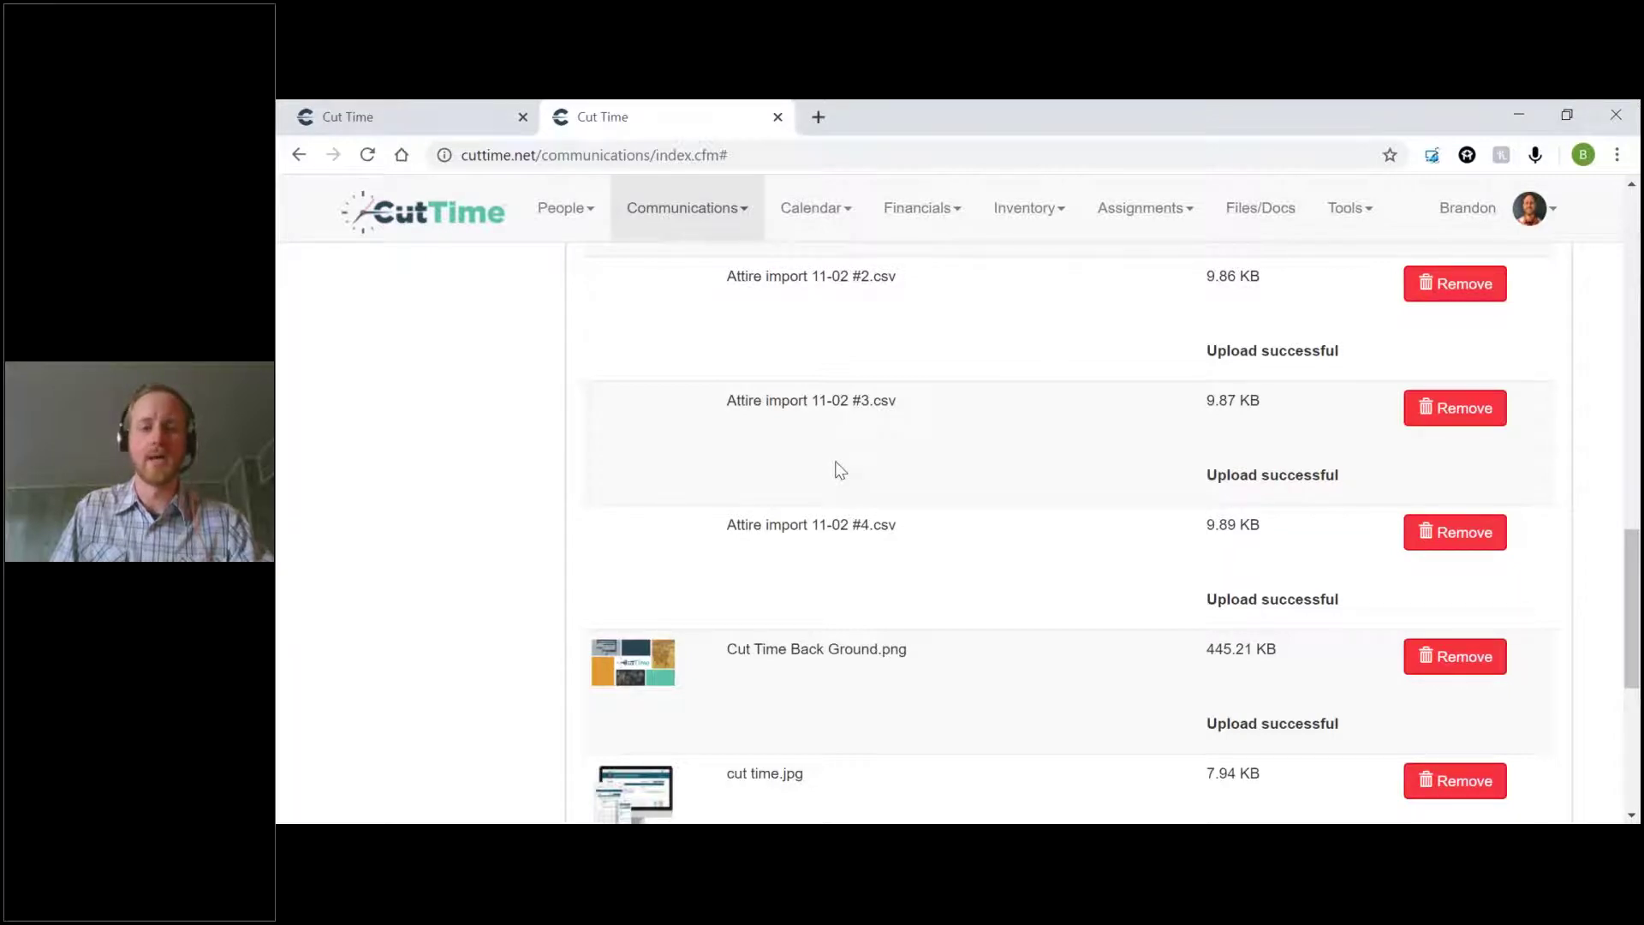
scroll(840, 470, "down", 3)
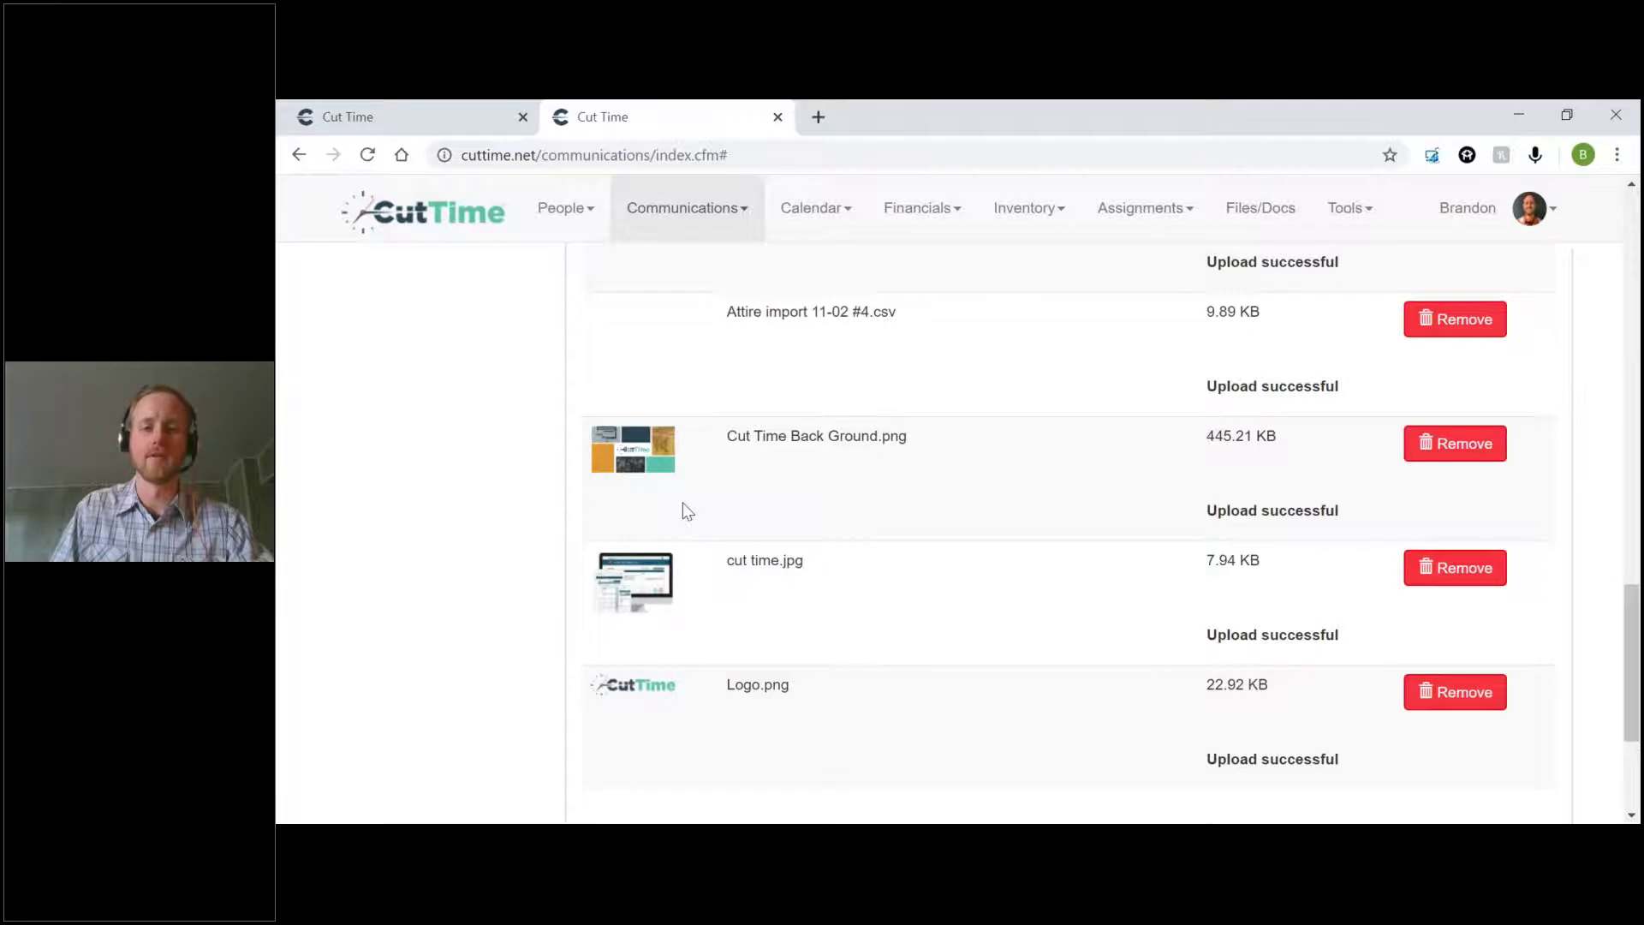
scroll(681, 502, "up", 3)
scroll(682, 501, "up", 5)
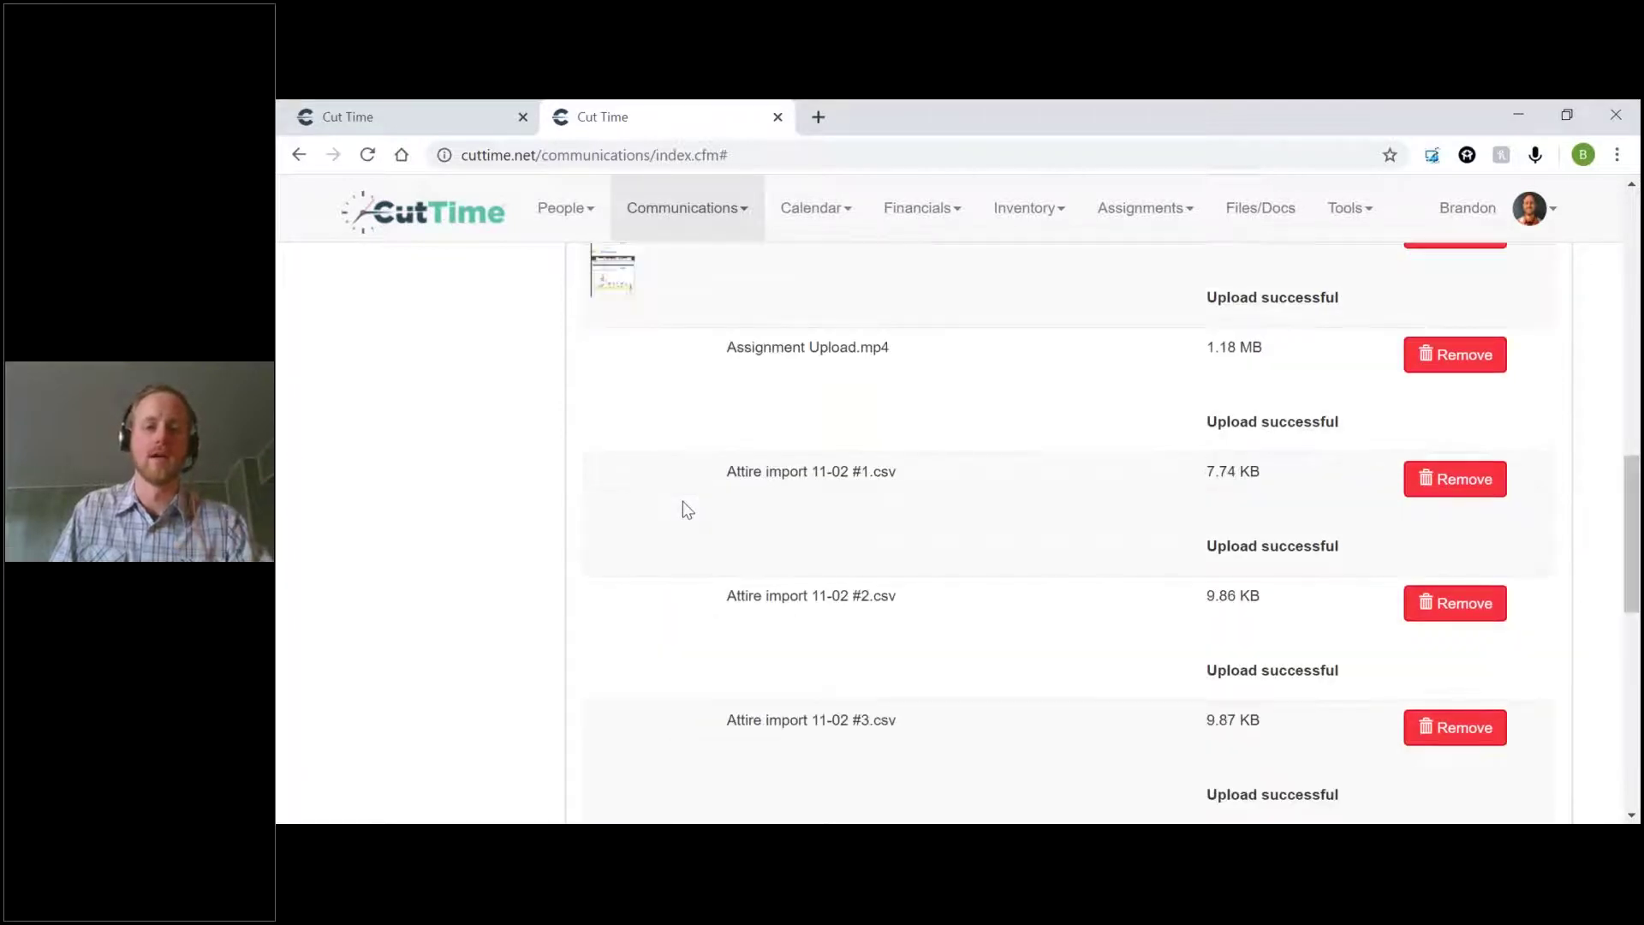
scroll(682, 501, "up", 2)
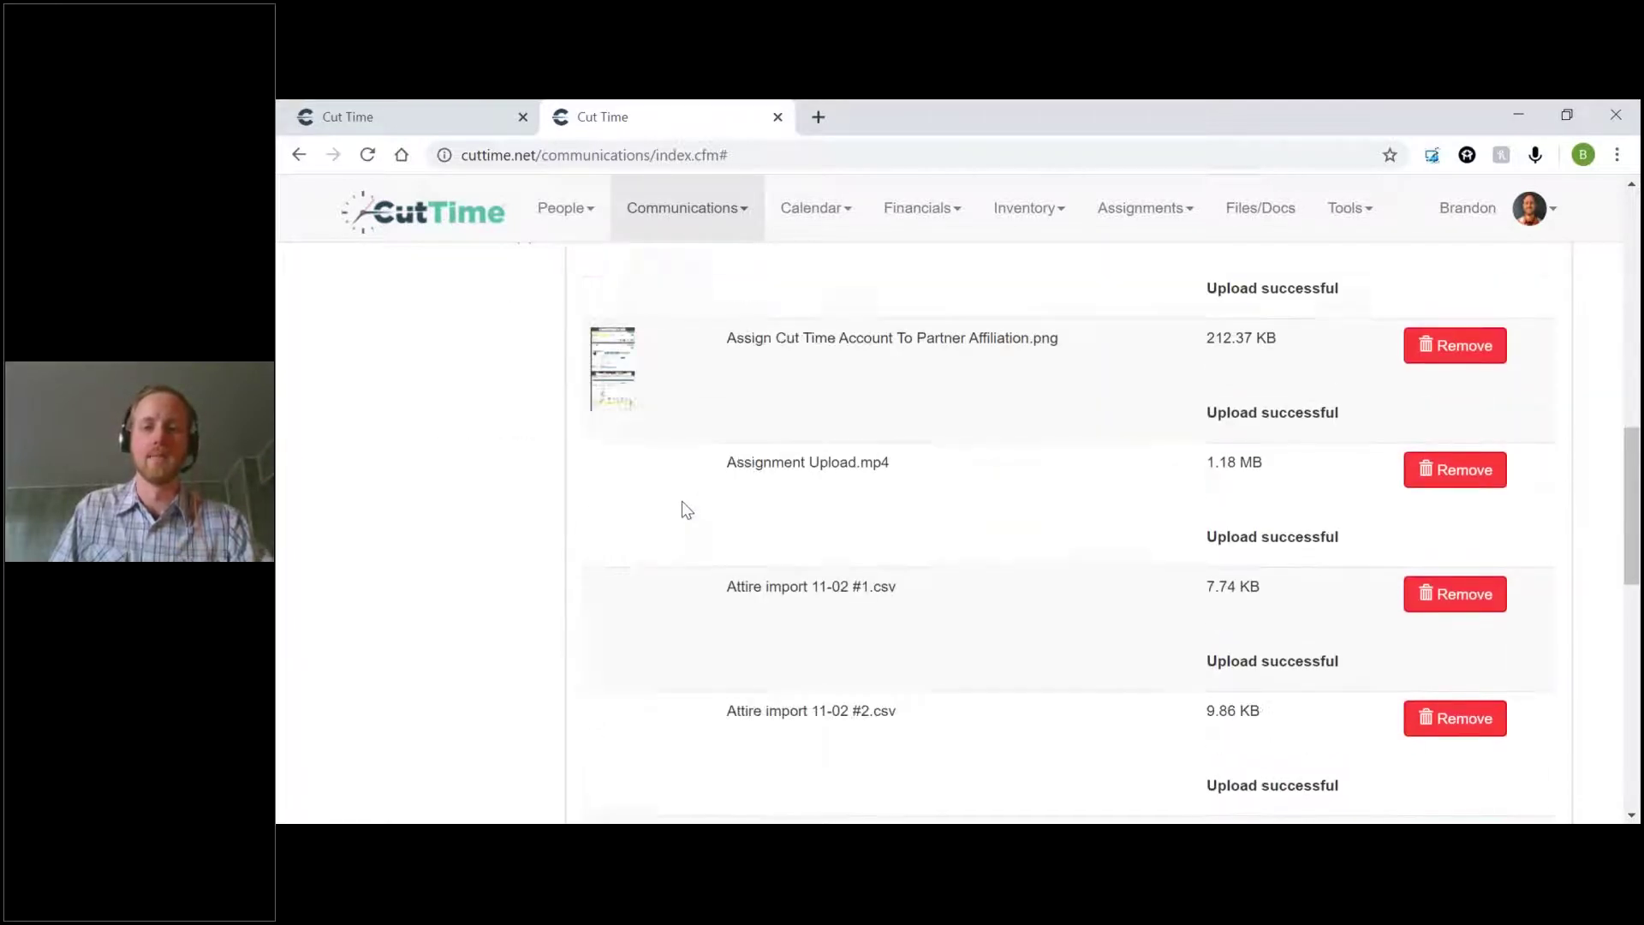
scroll(683, 503, "down", 10)
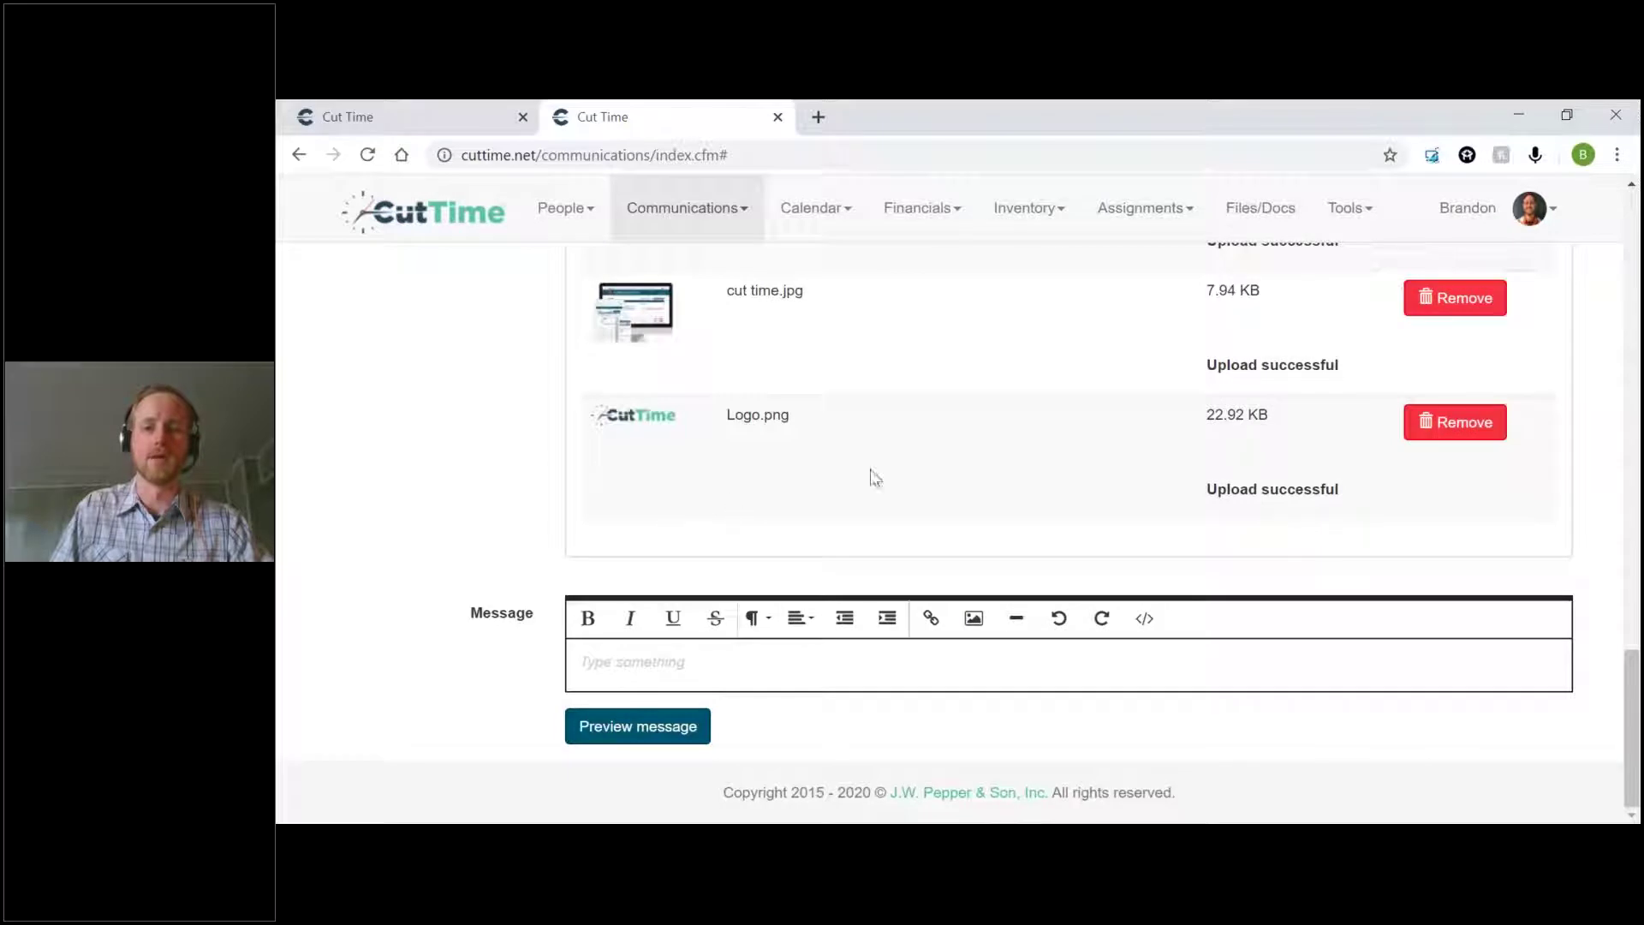
scroll(963, 480, "up", 3)
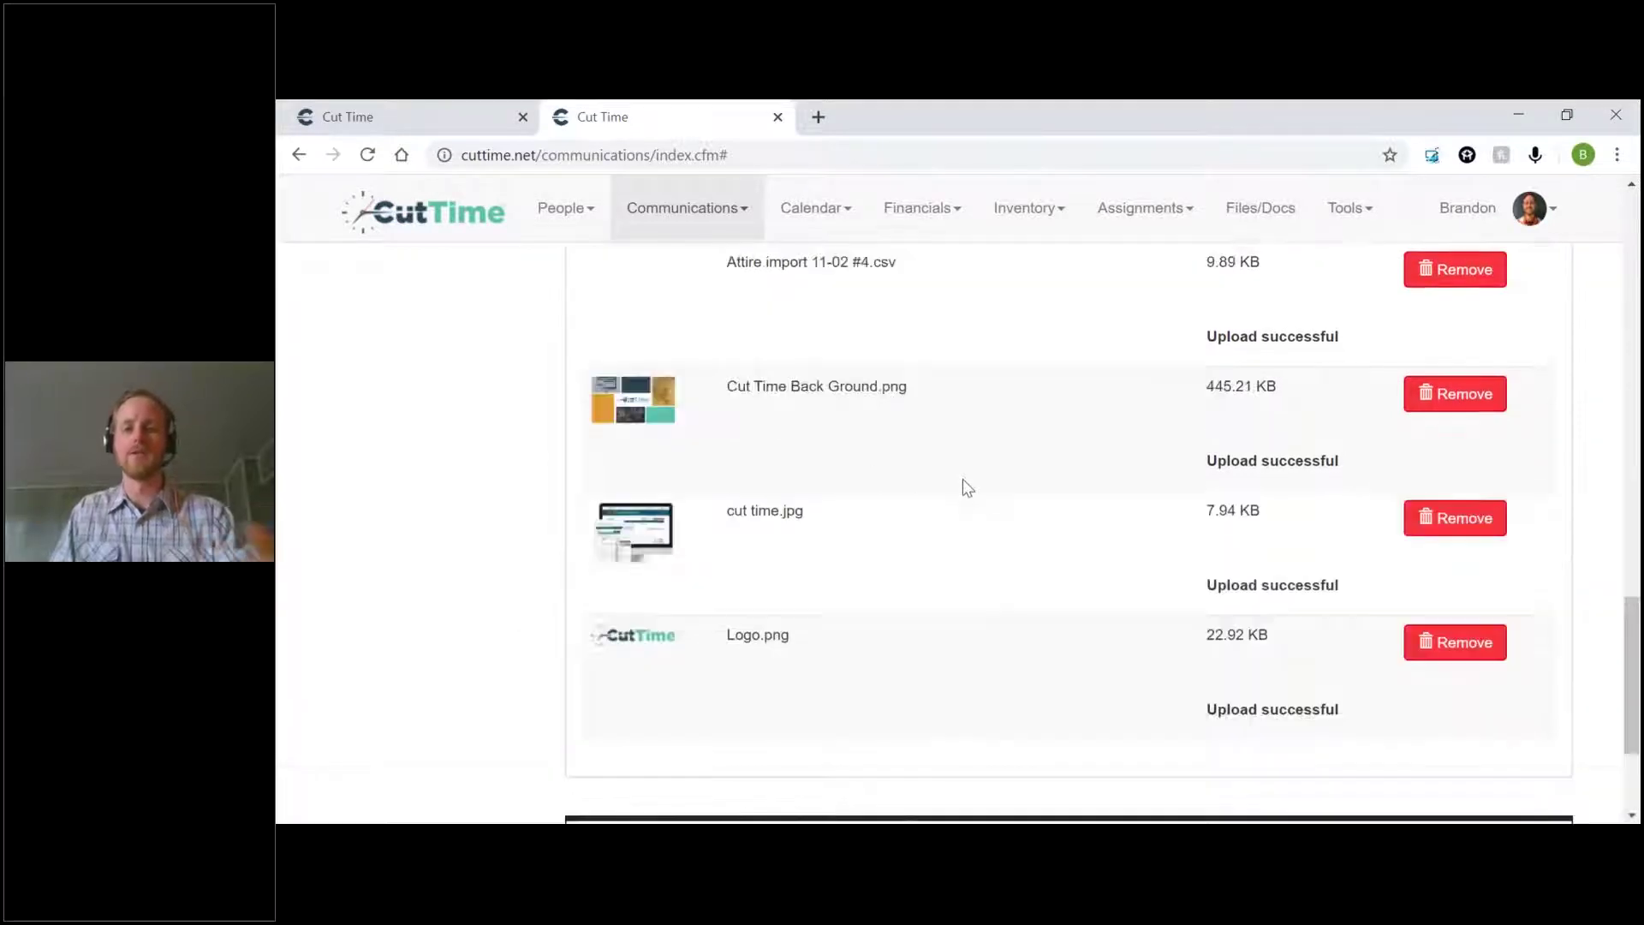
scroll(962, 481, "up", 6)
scroll(967, 486, "up", 6)
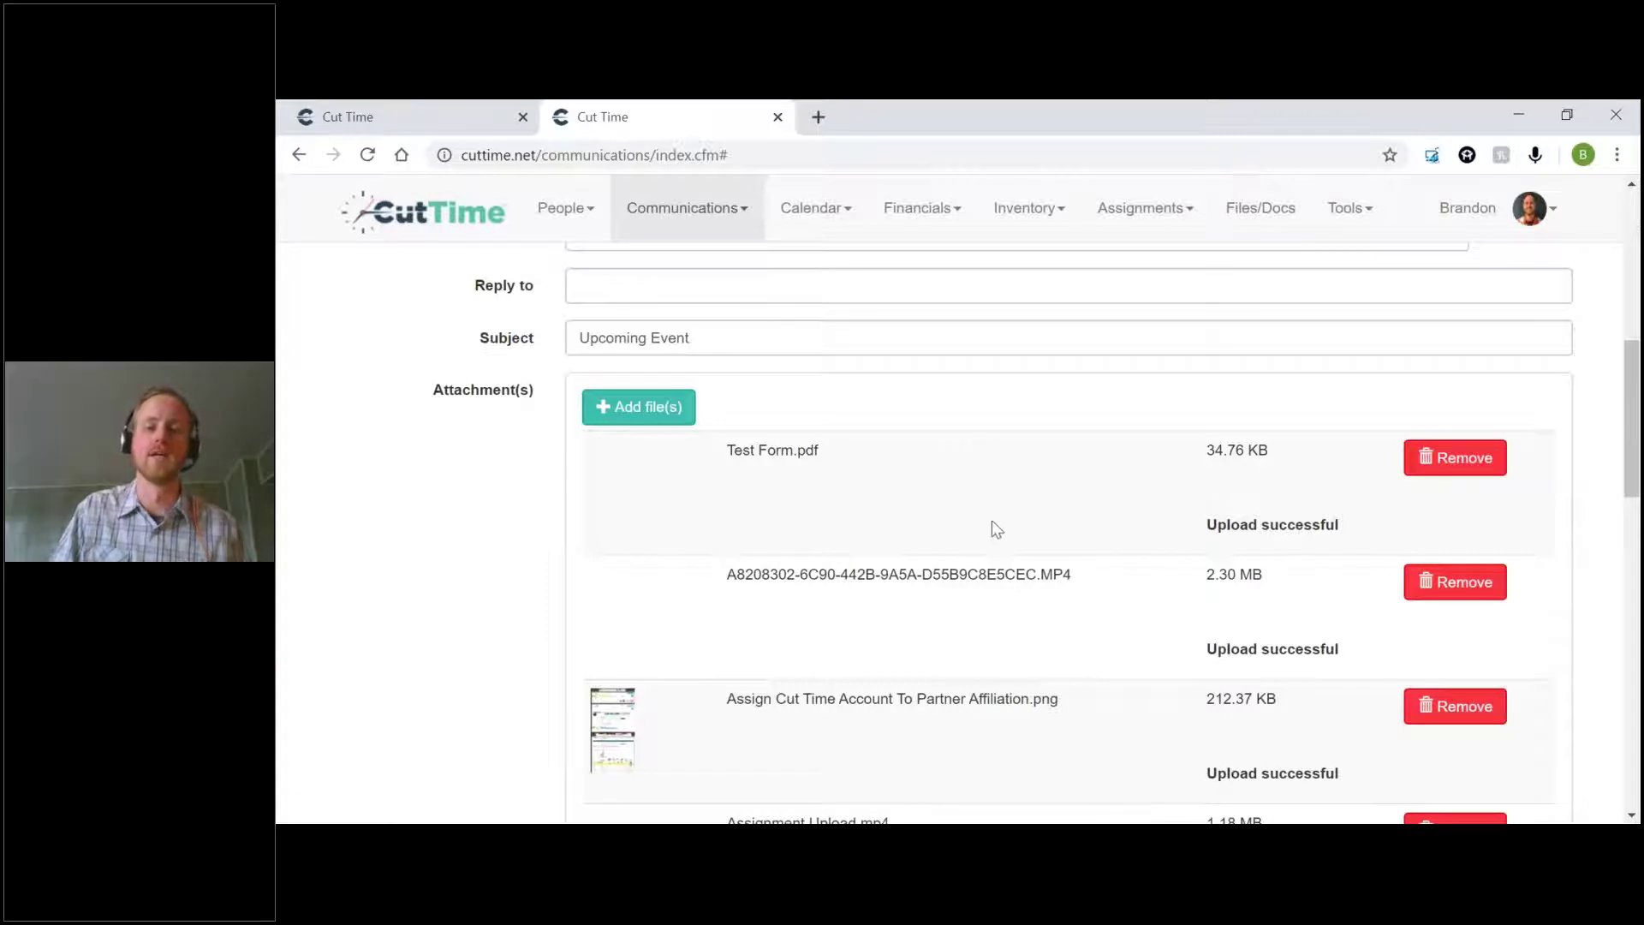
scroll(991, 524, "down", 10)
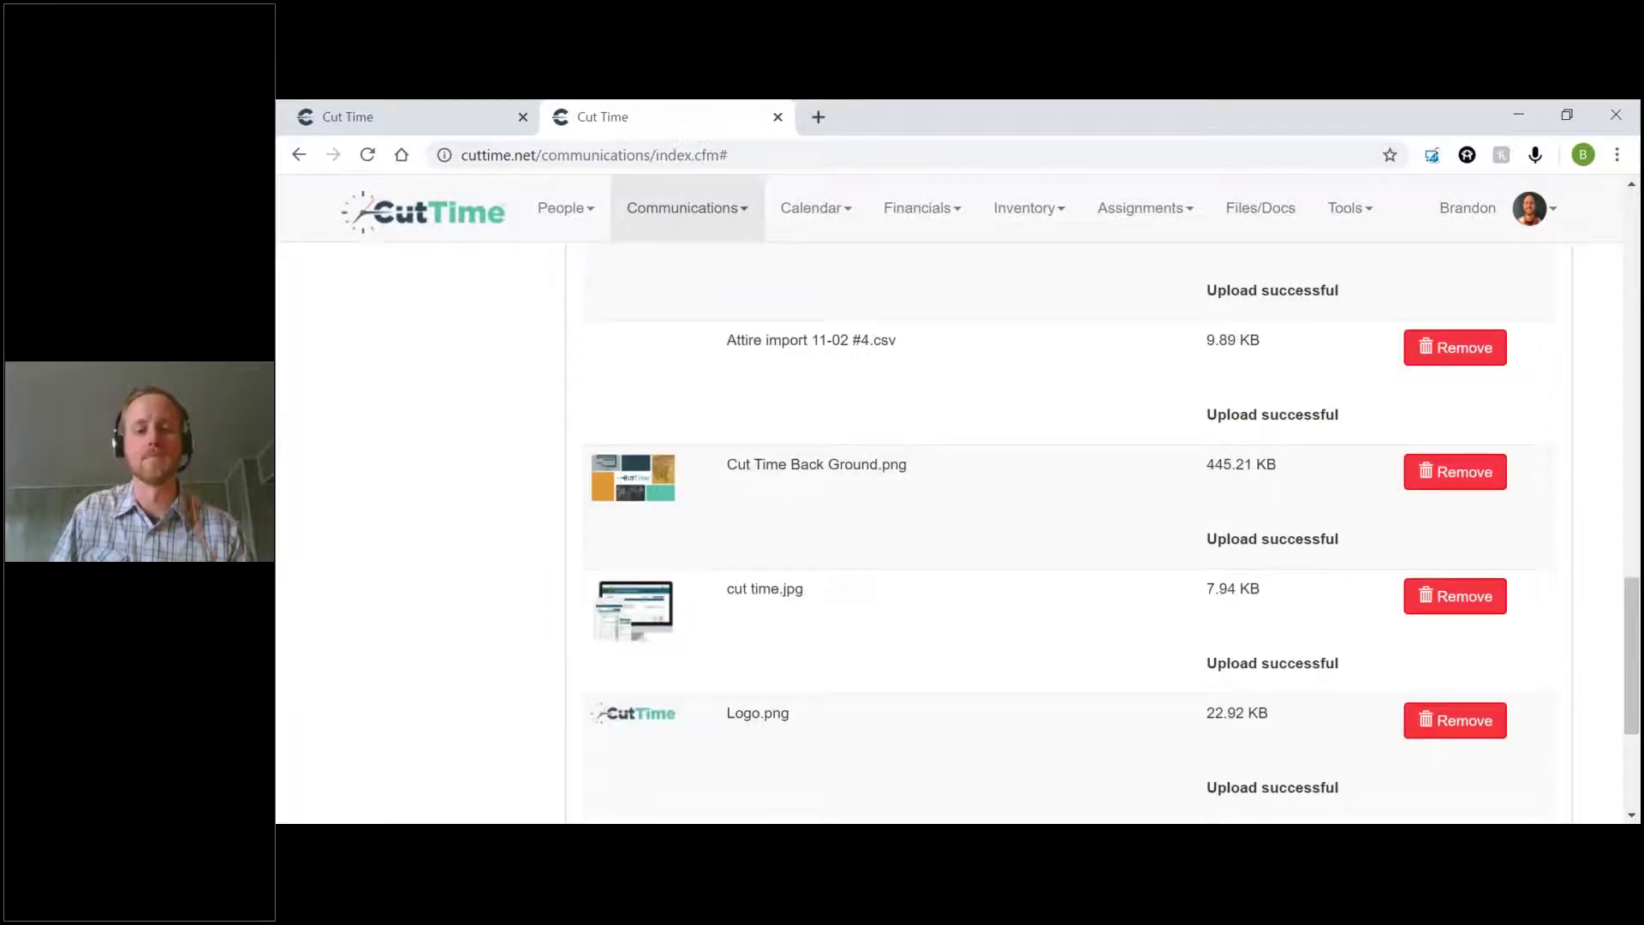
Leave the email's message body empty and open the message preview
scroll(711, 621, "down", 3)
left_click(657, 670)
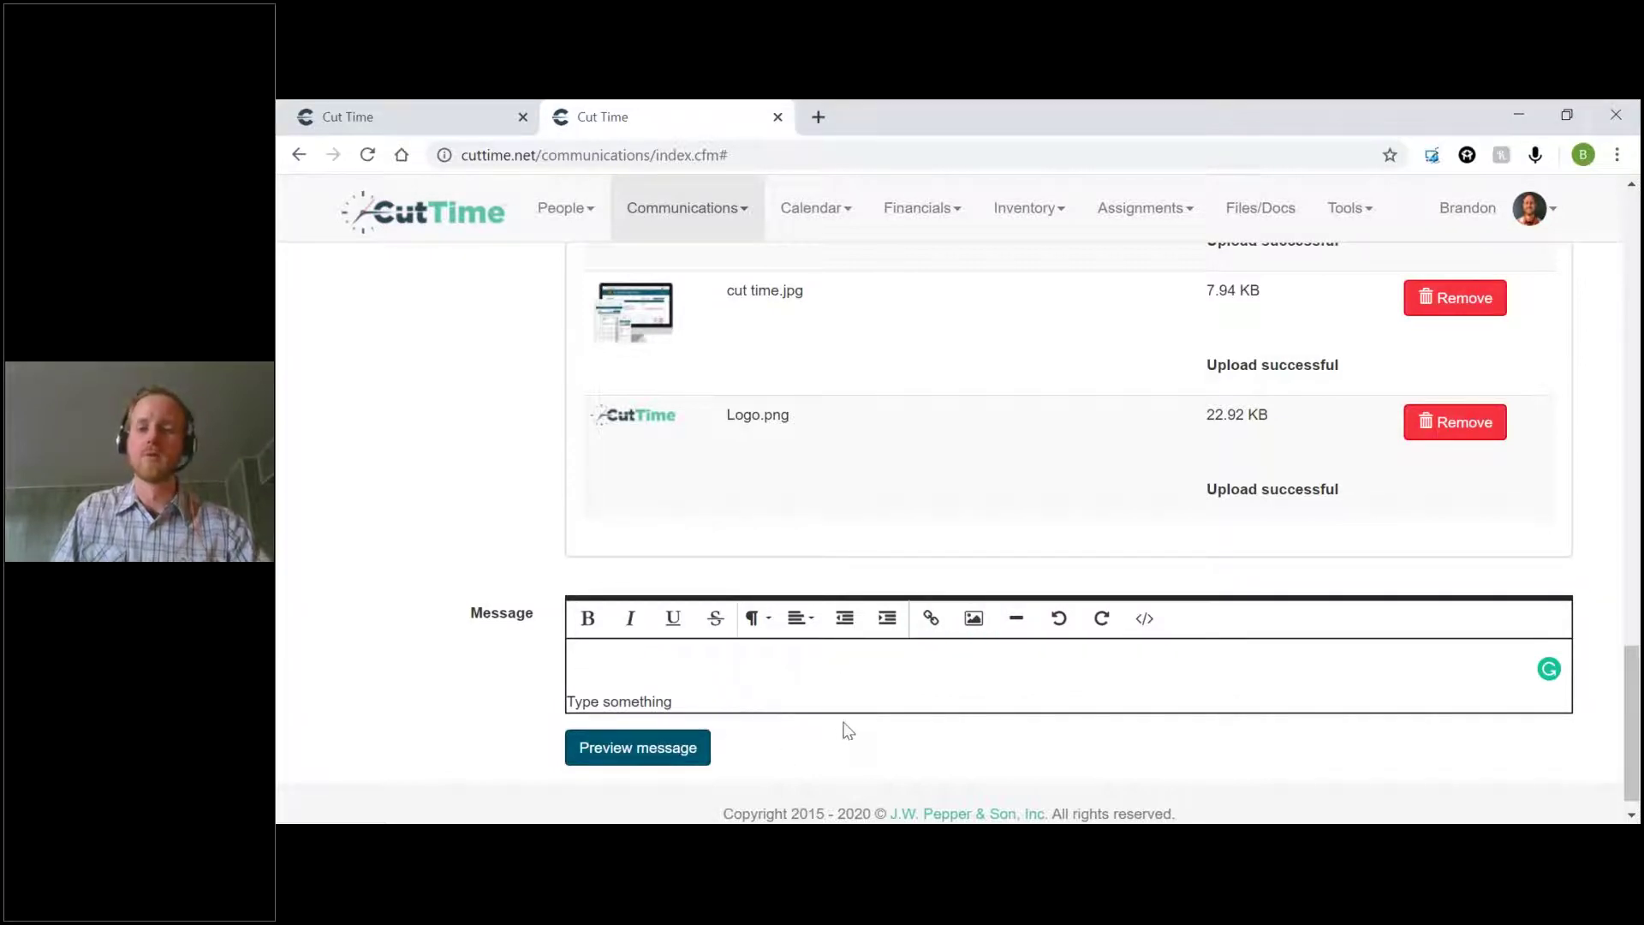
scroll(848, 730, "up", 1)
scroll(846, 729, "up", 3)
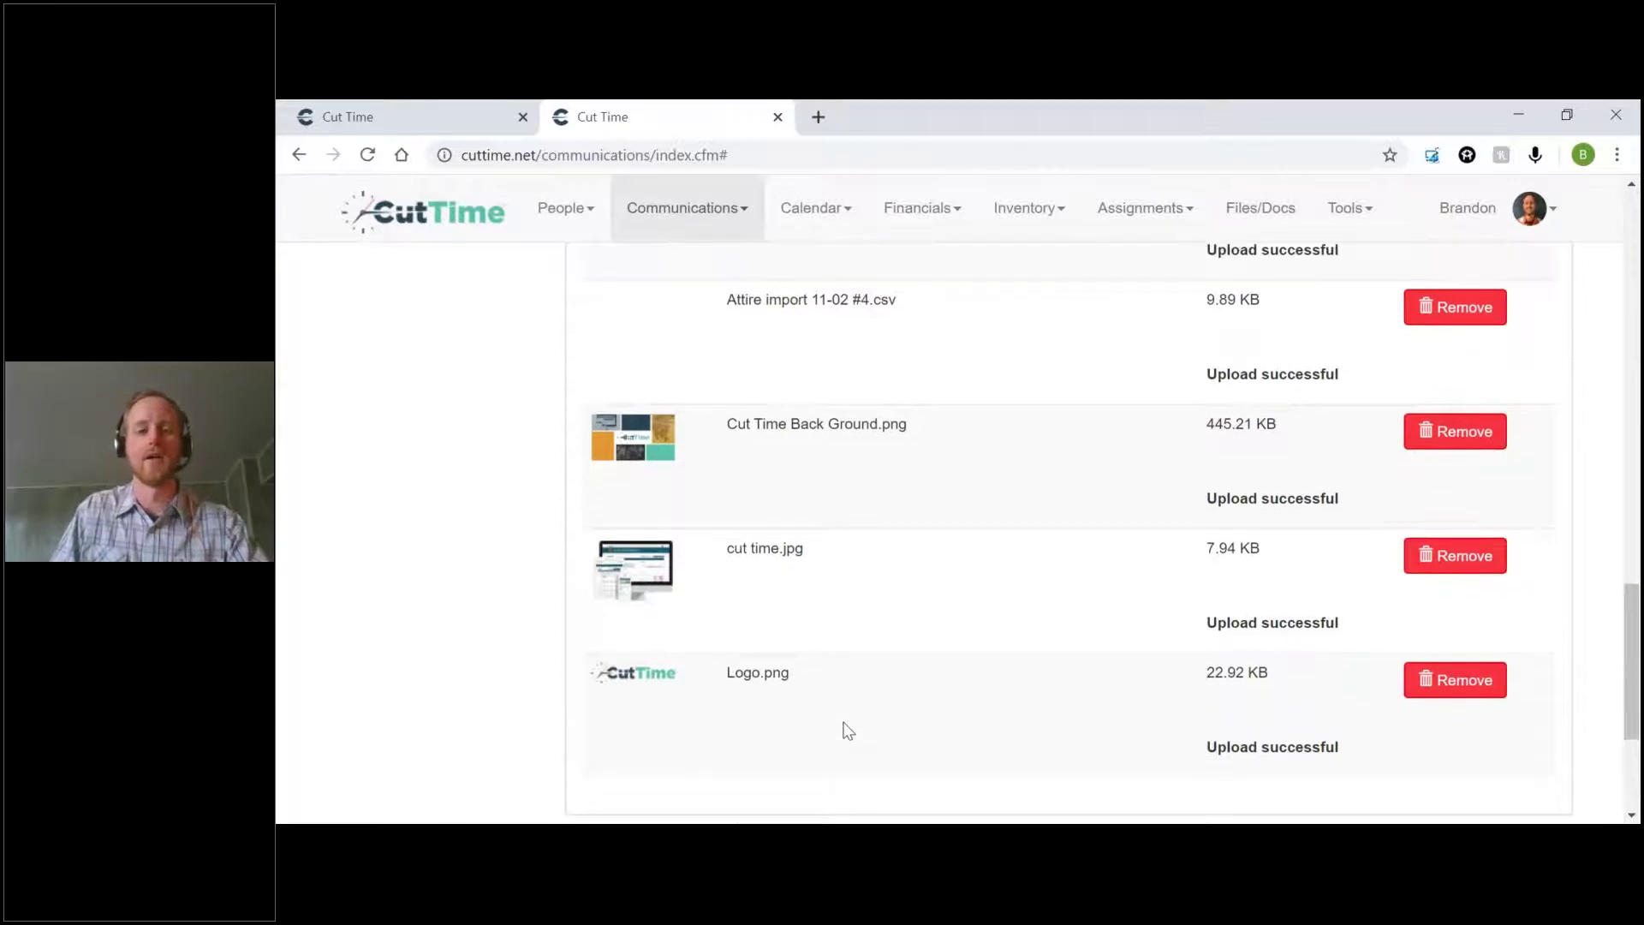
scroll(771, 727, "down", 4)
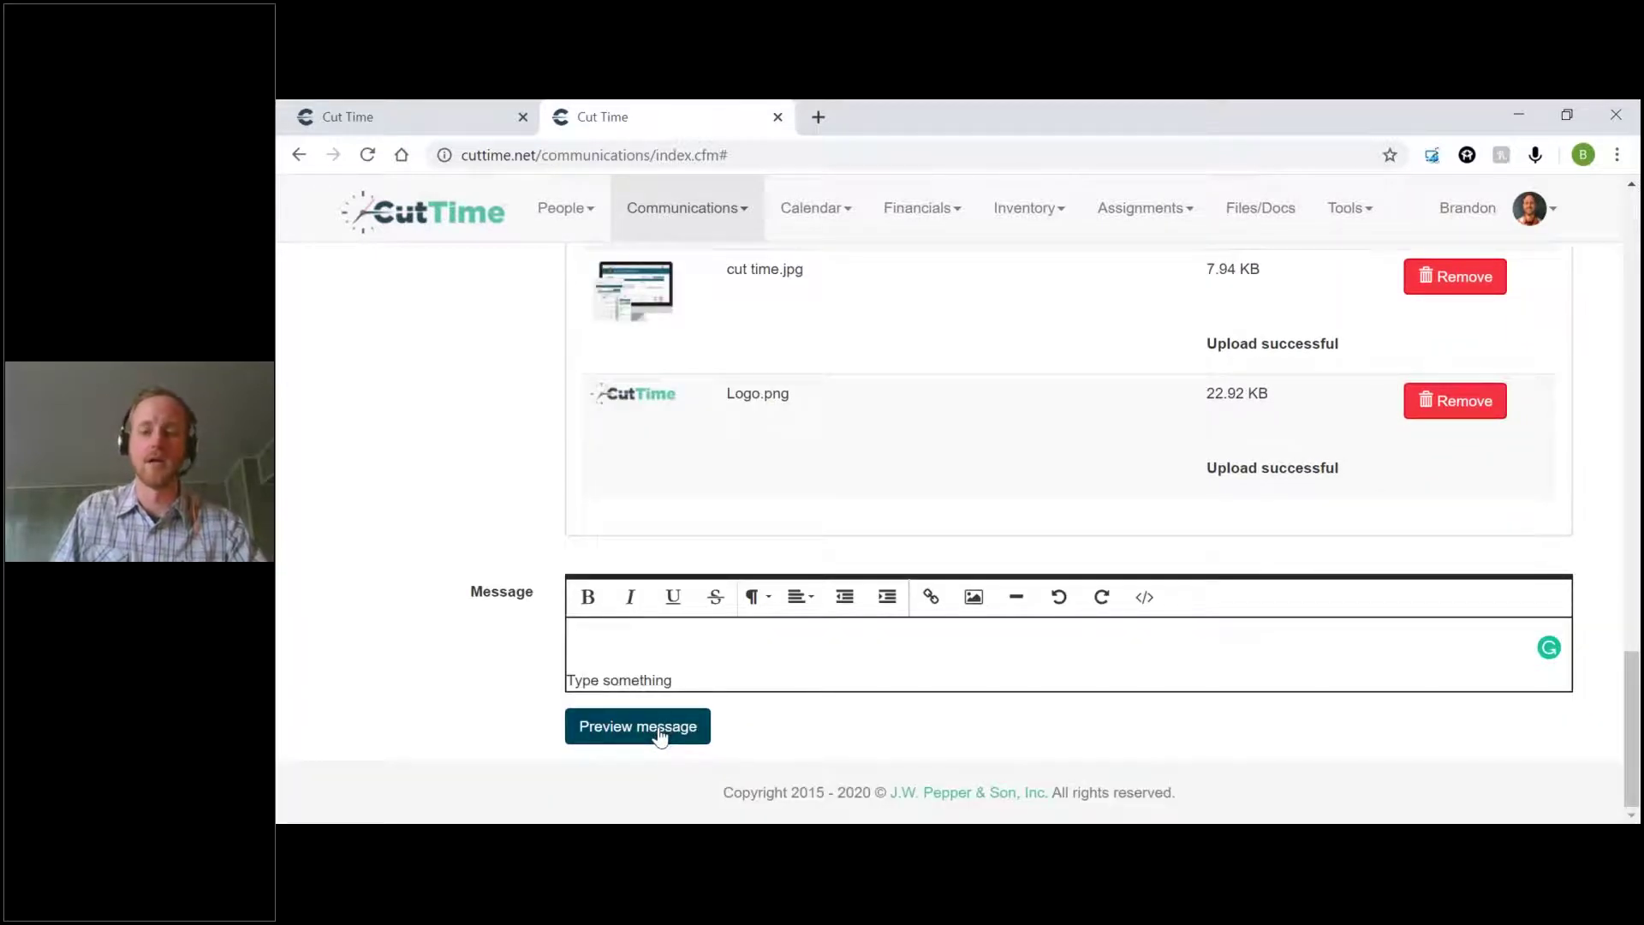
left_click(659, 735)
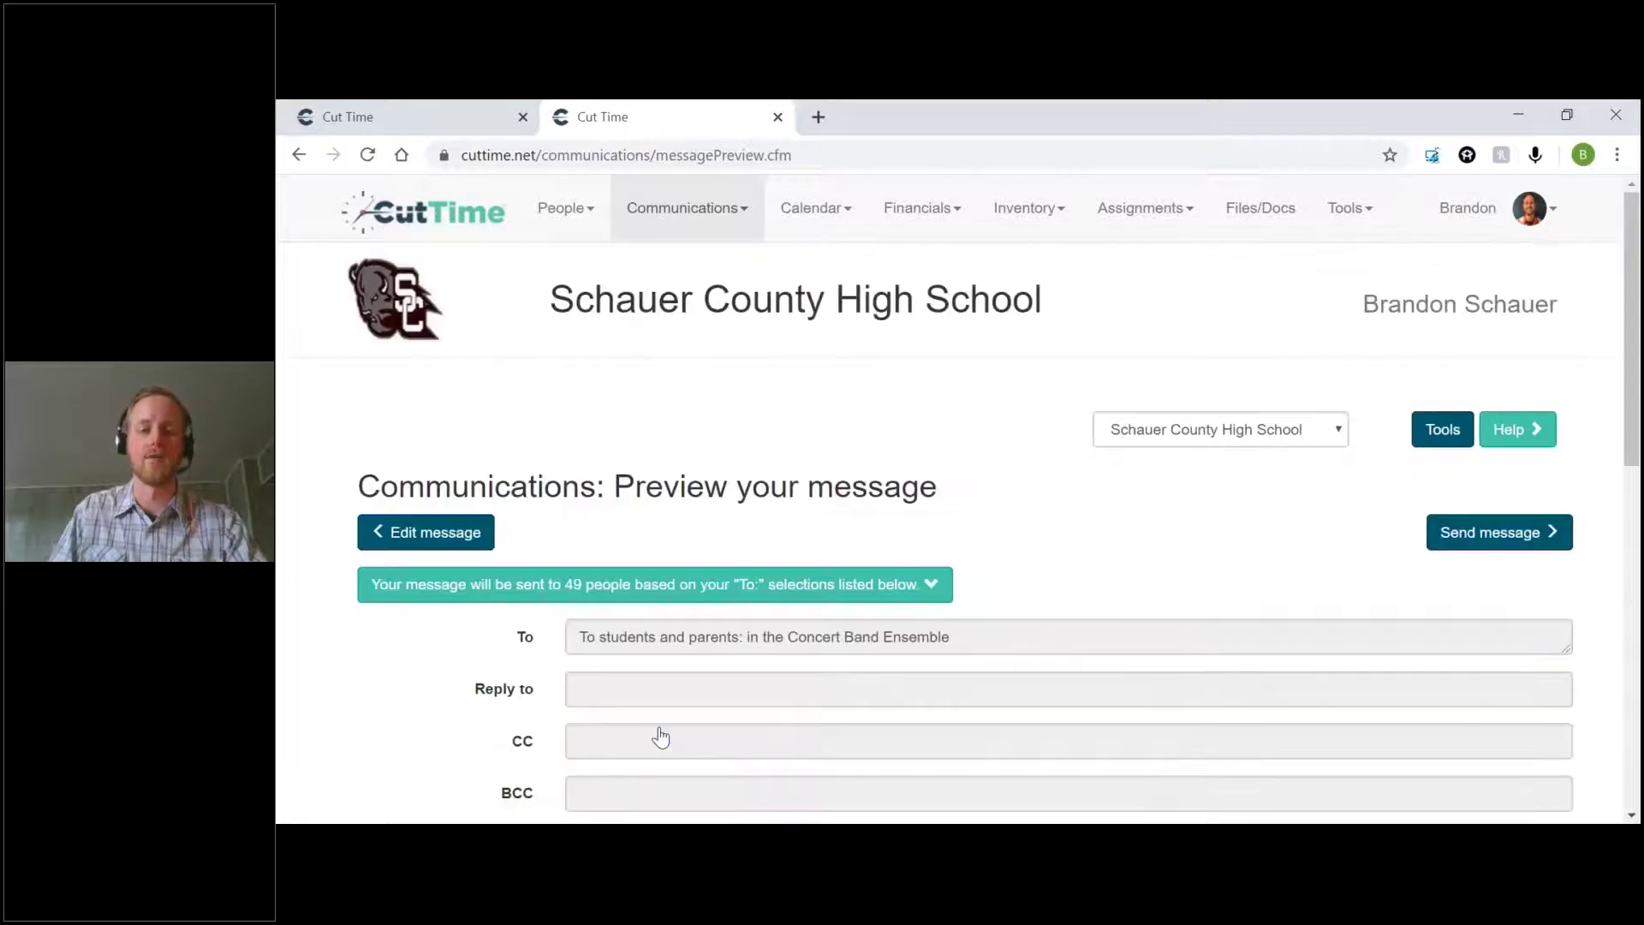
Examine the email preview's expanded recipient list, trying the removal option on one recipient, and collapse the list
scroll(818, 682, "down", 1)
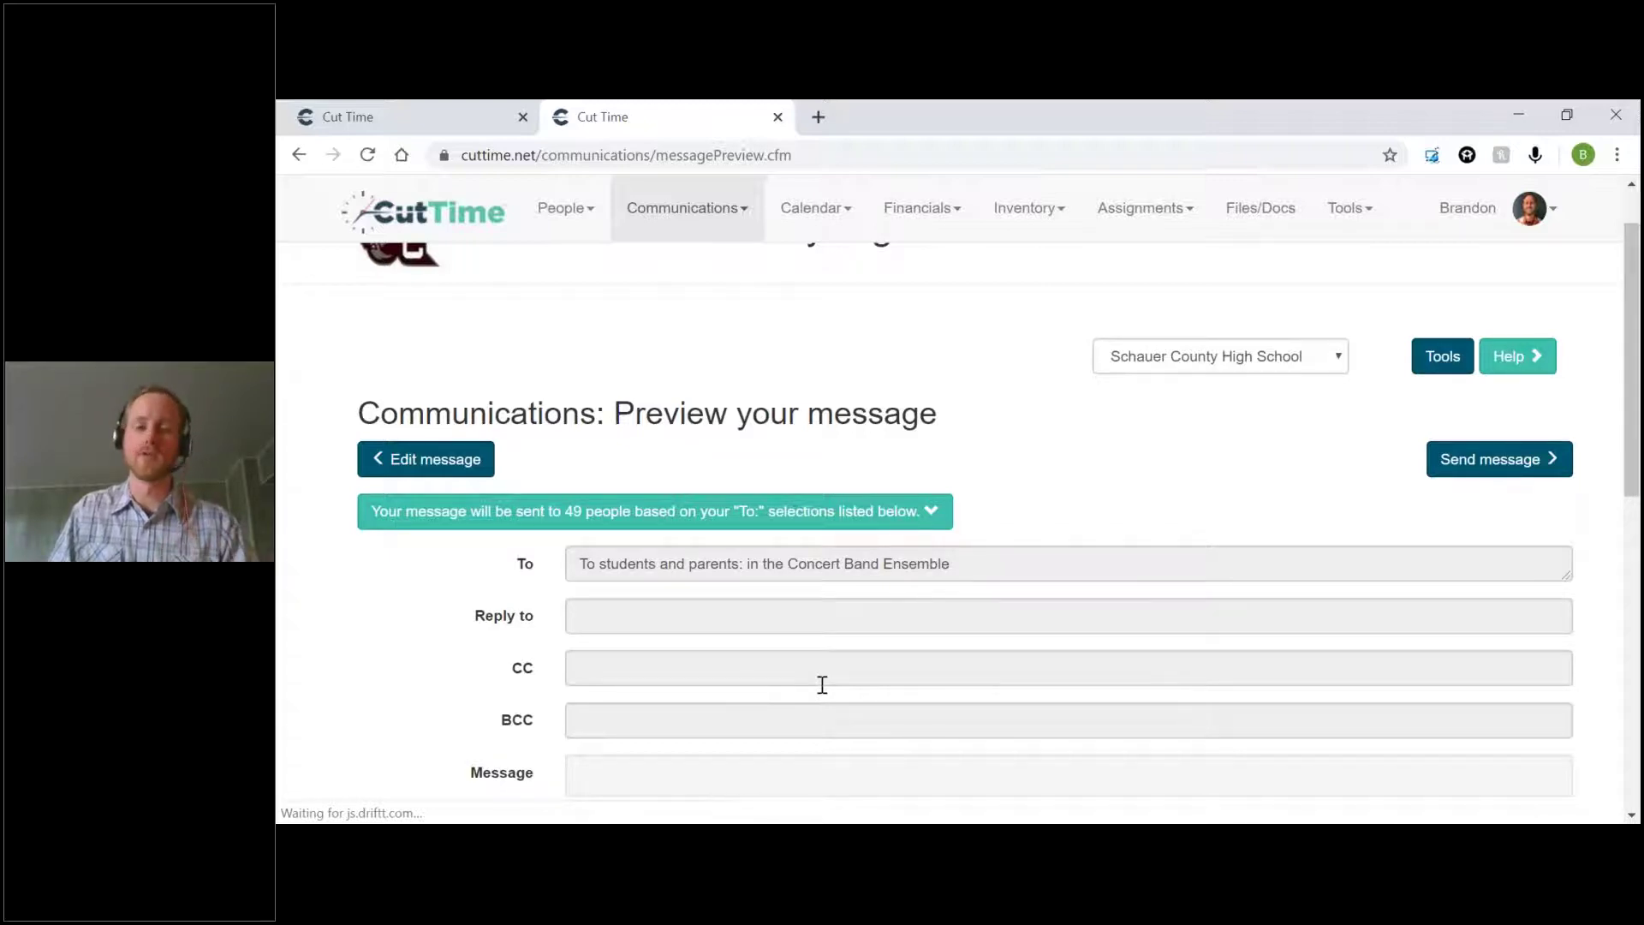
scroll(822, 682, "down", 2)
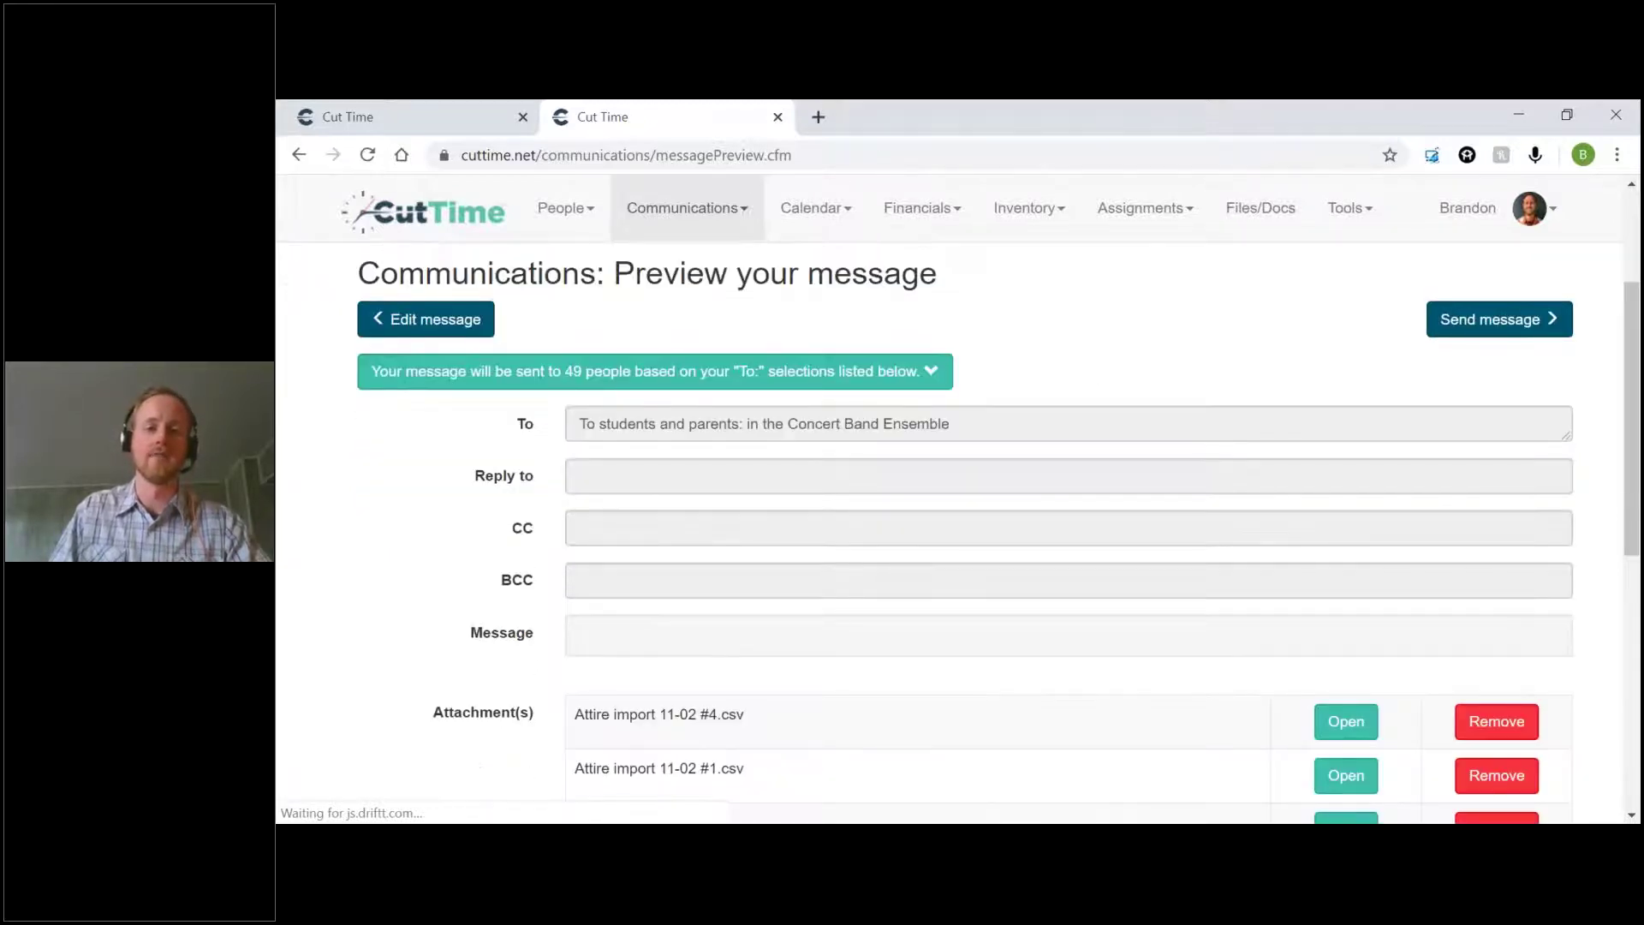
scroll(582, 424, "up", 1)
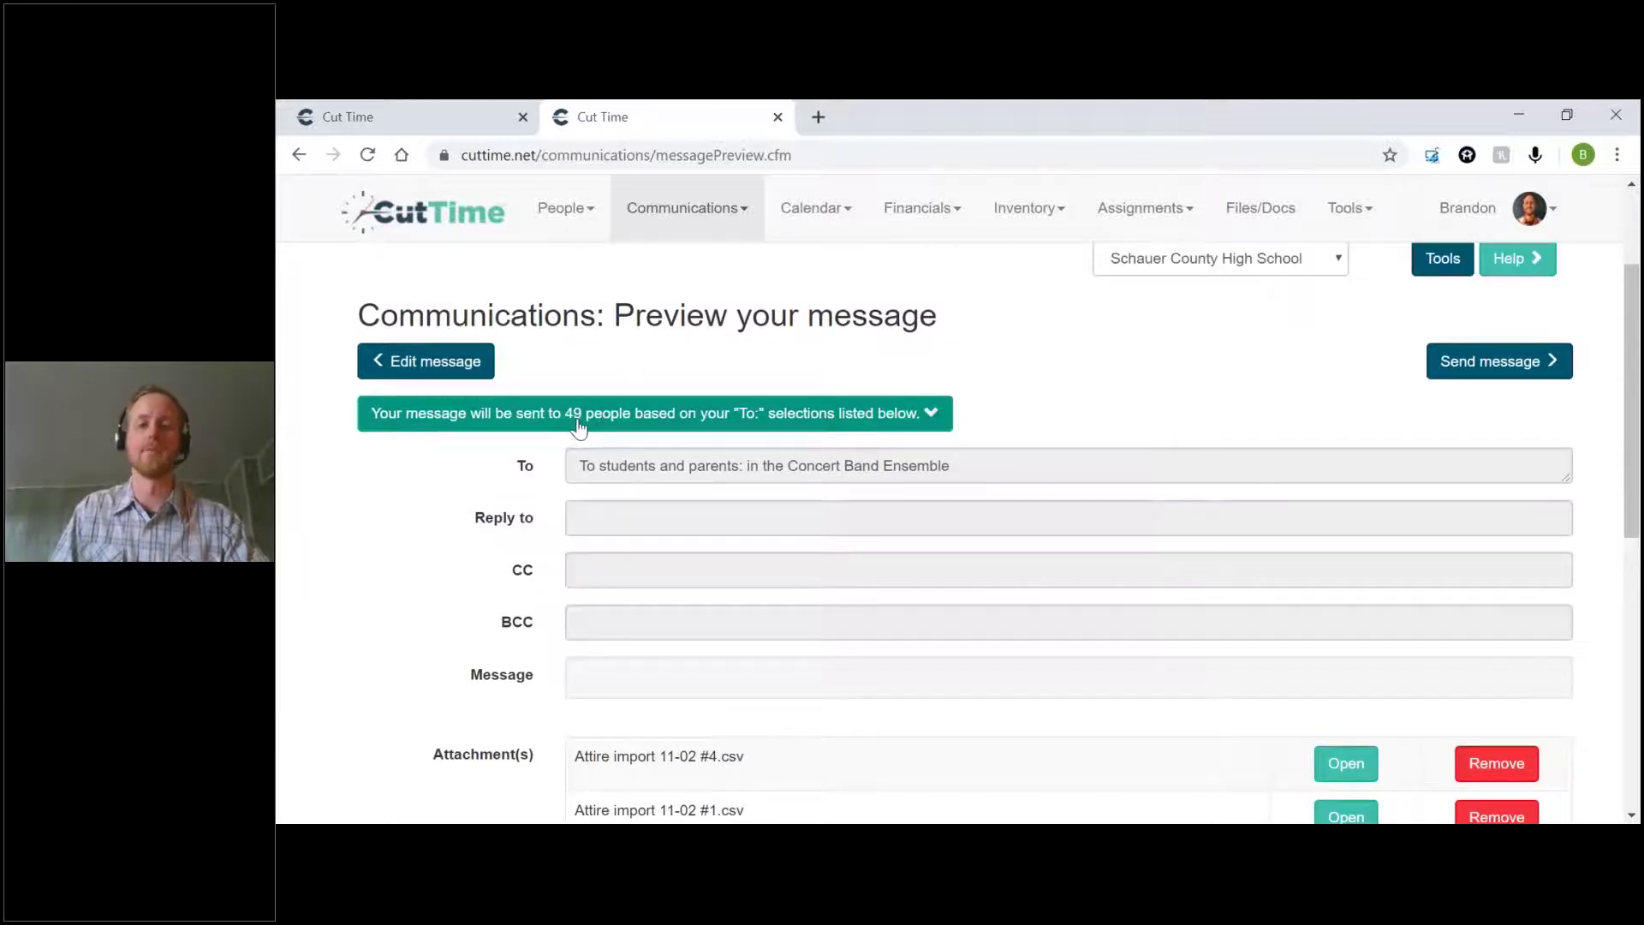
left_click(583, 417)
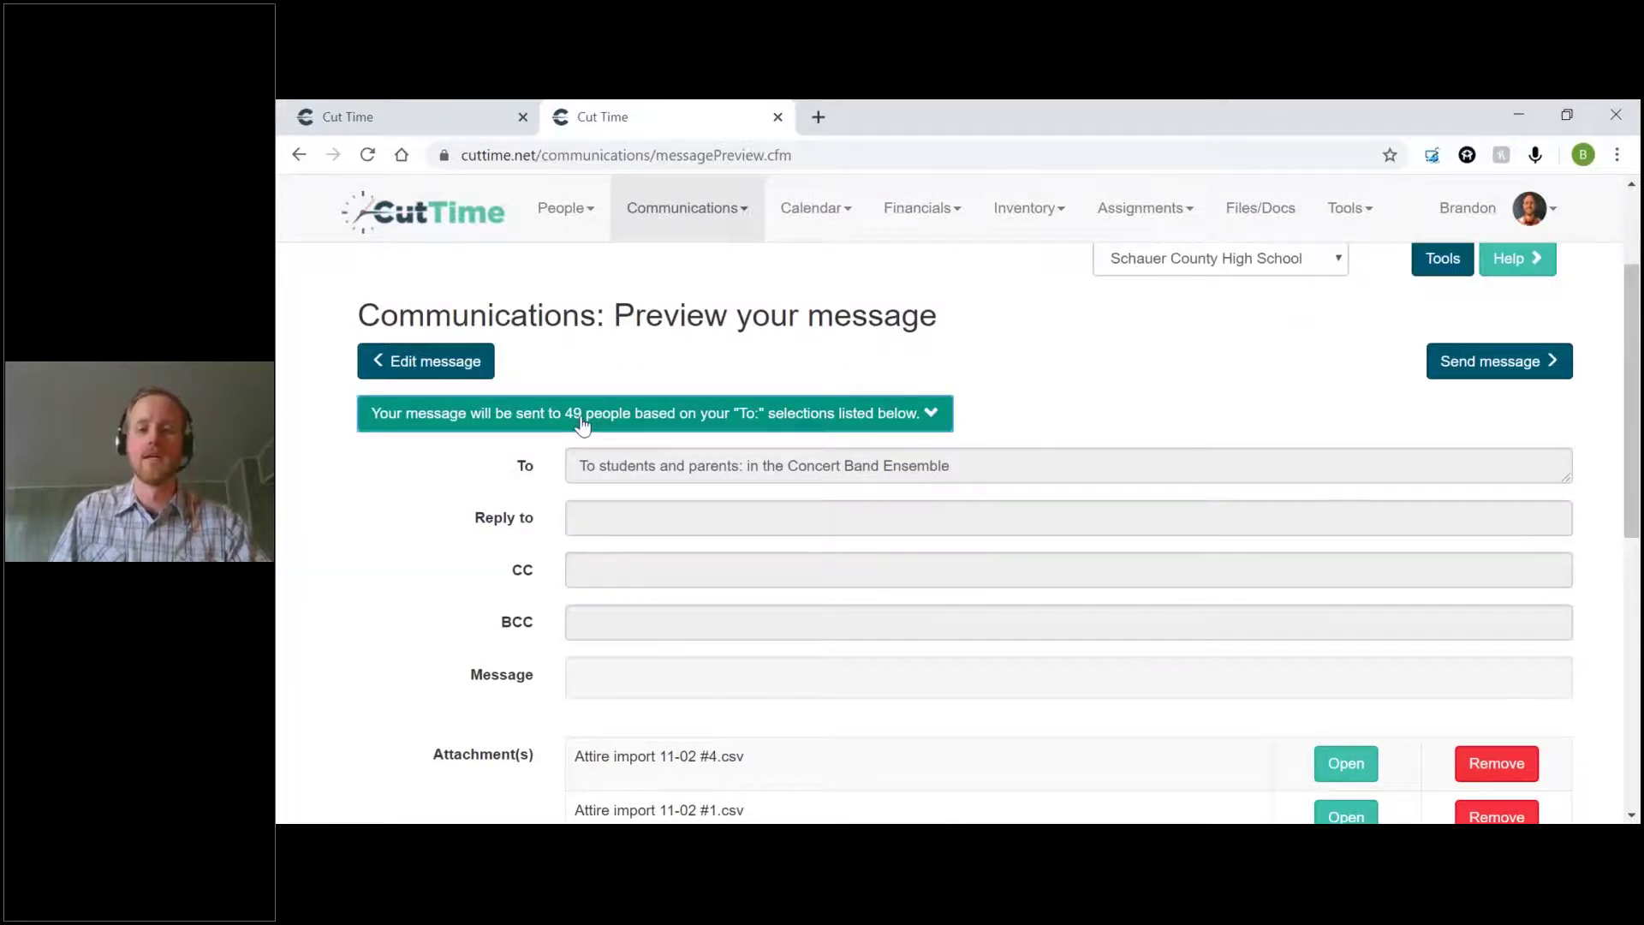
scroll(583, 424, "down", 3)
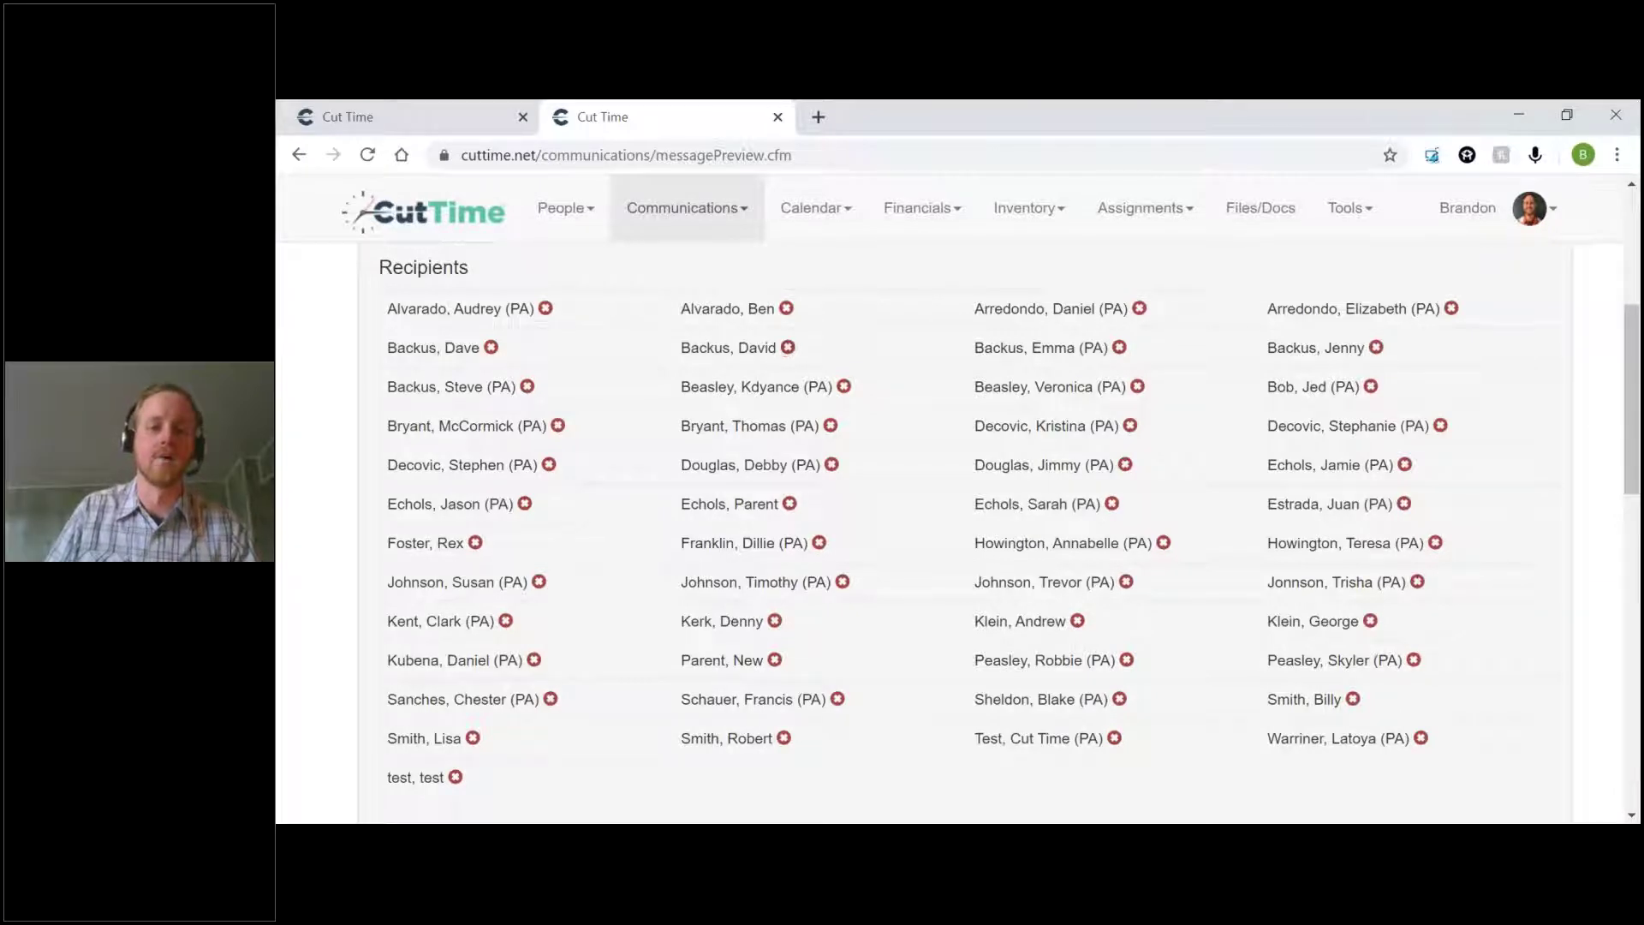
middle_click(786, 310)
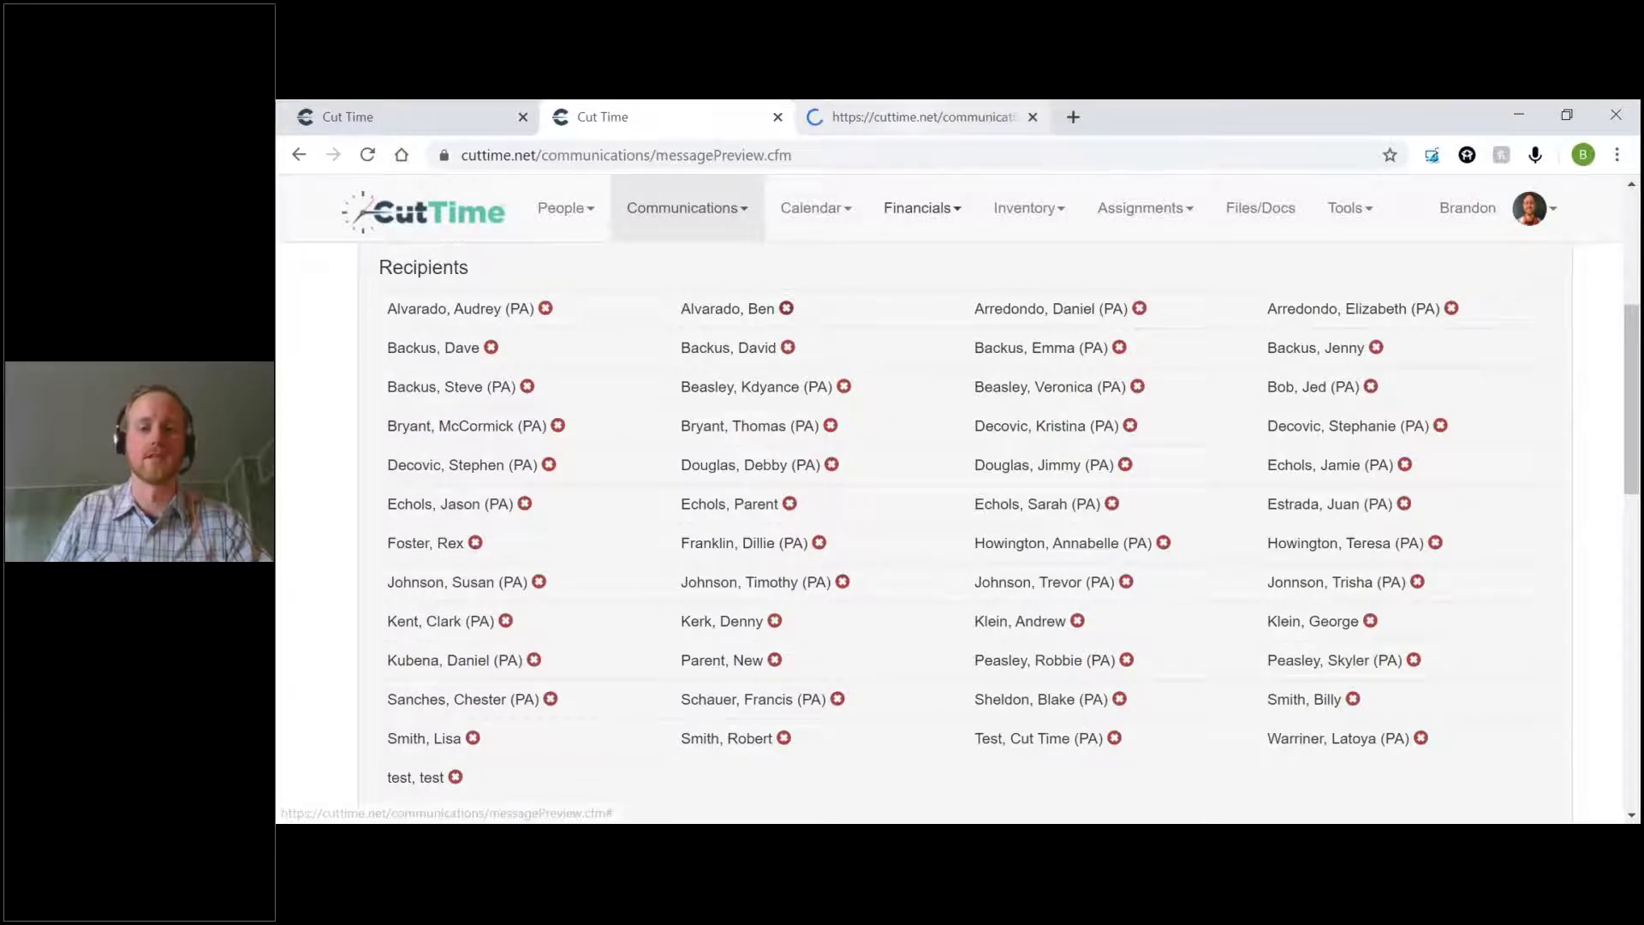
scroll(909, 519, "down", 2)
scroll(909, 520, "up", 5)
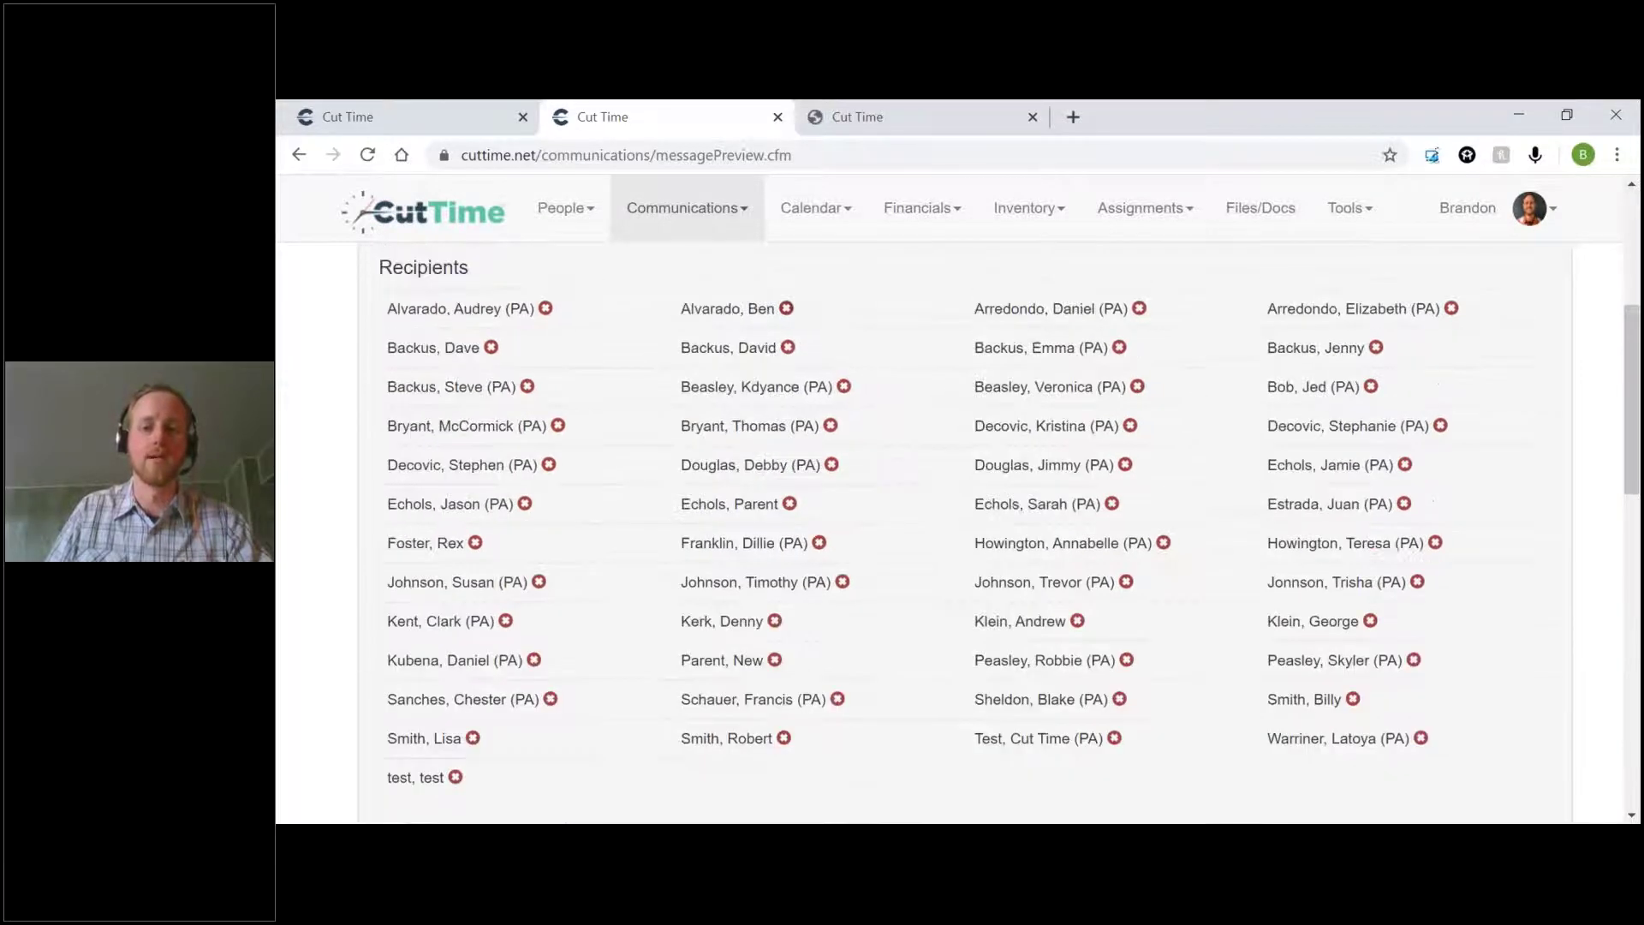
left_click(799, 418)
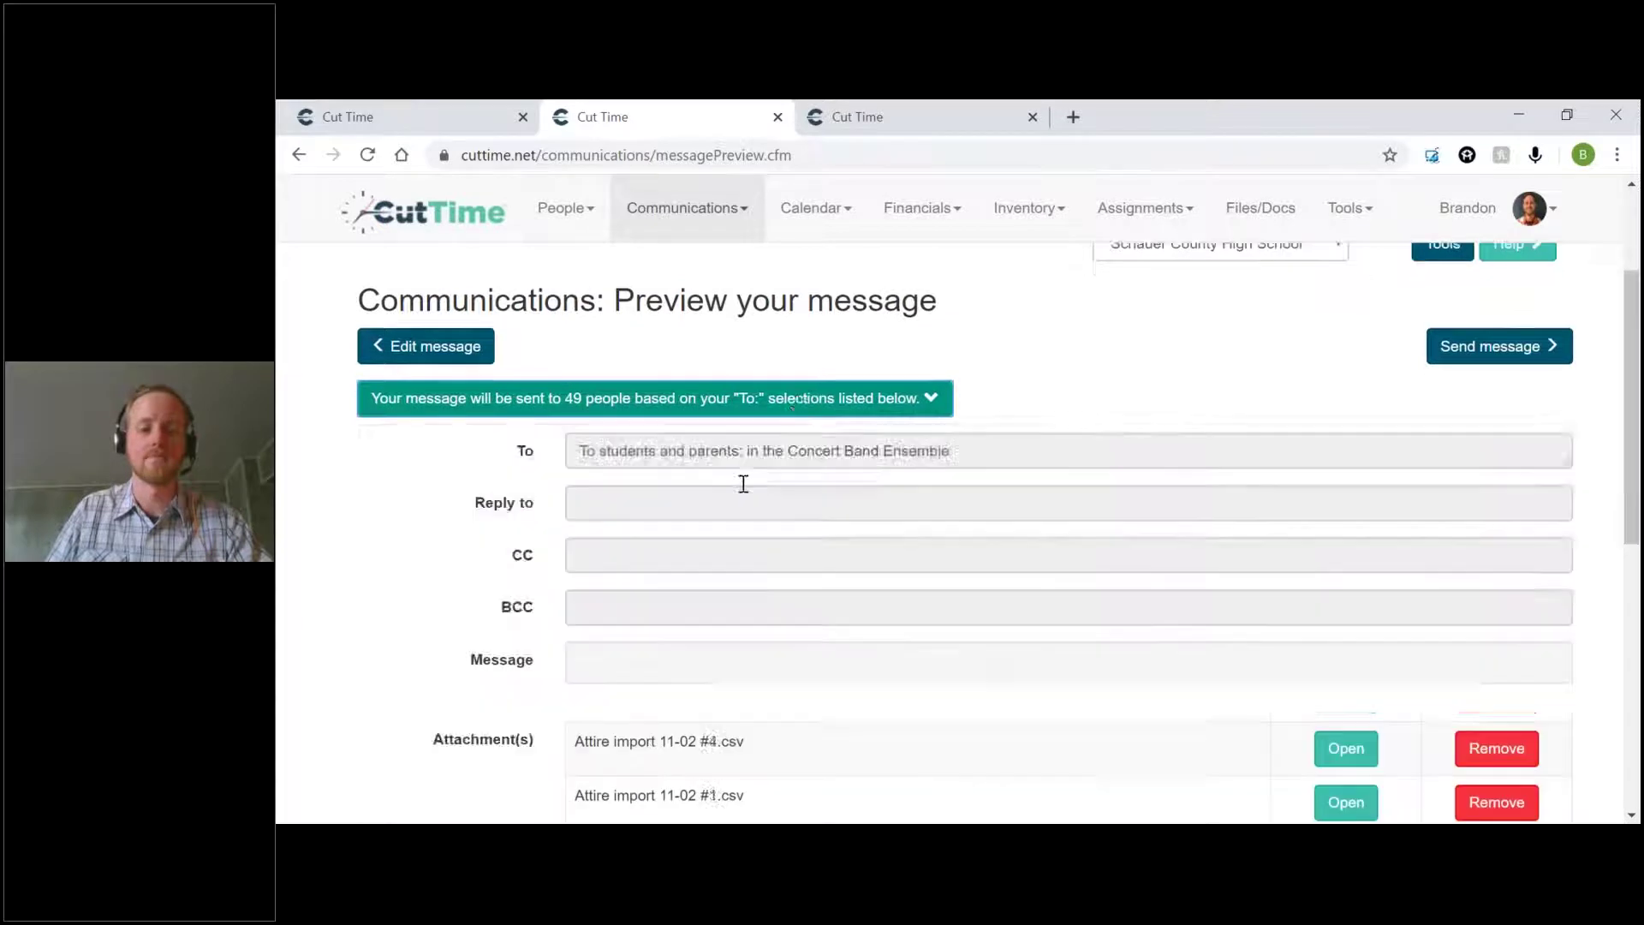
Check the attachments in the preview and send the email to the Concert Band students and parents
scroll(870, 502, "down", 7)
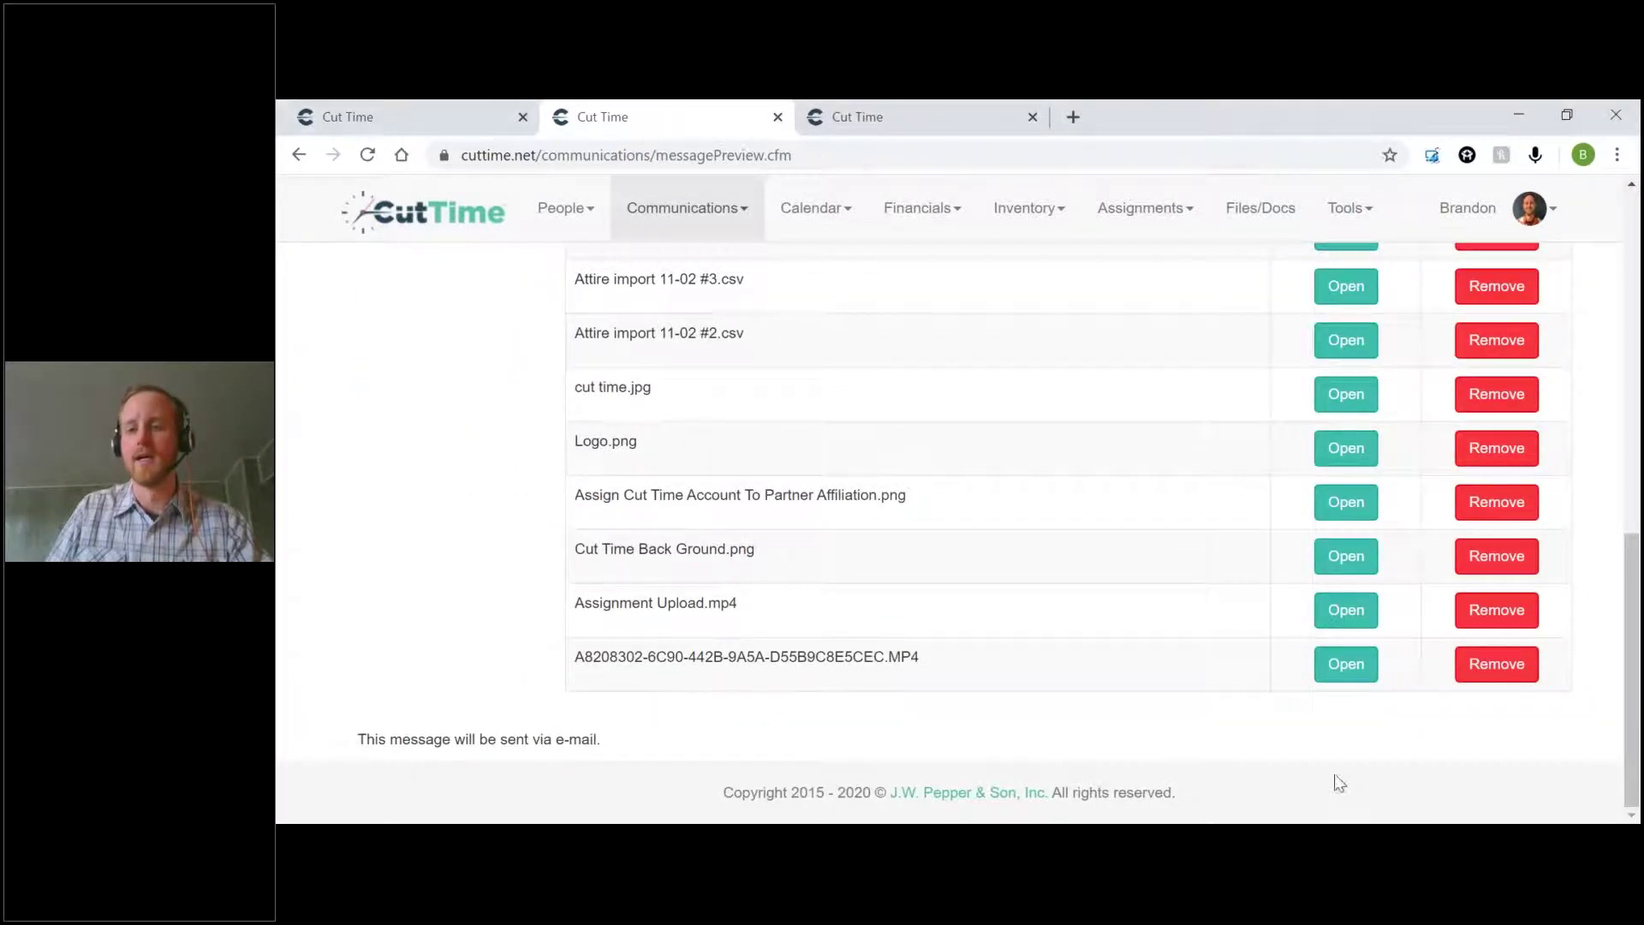
left_click(1347, 664)
left_click(1516, 545)
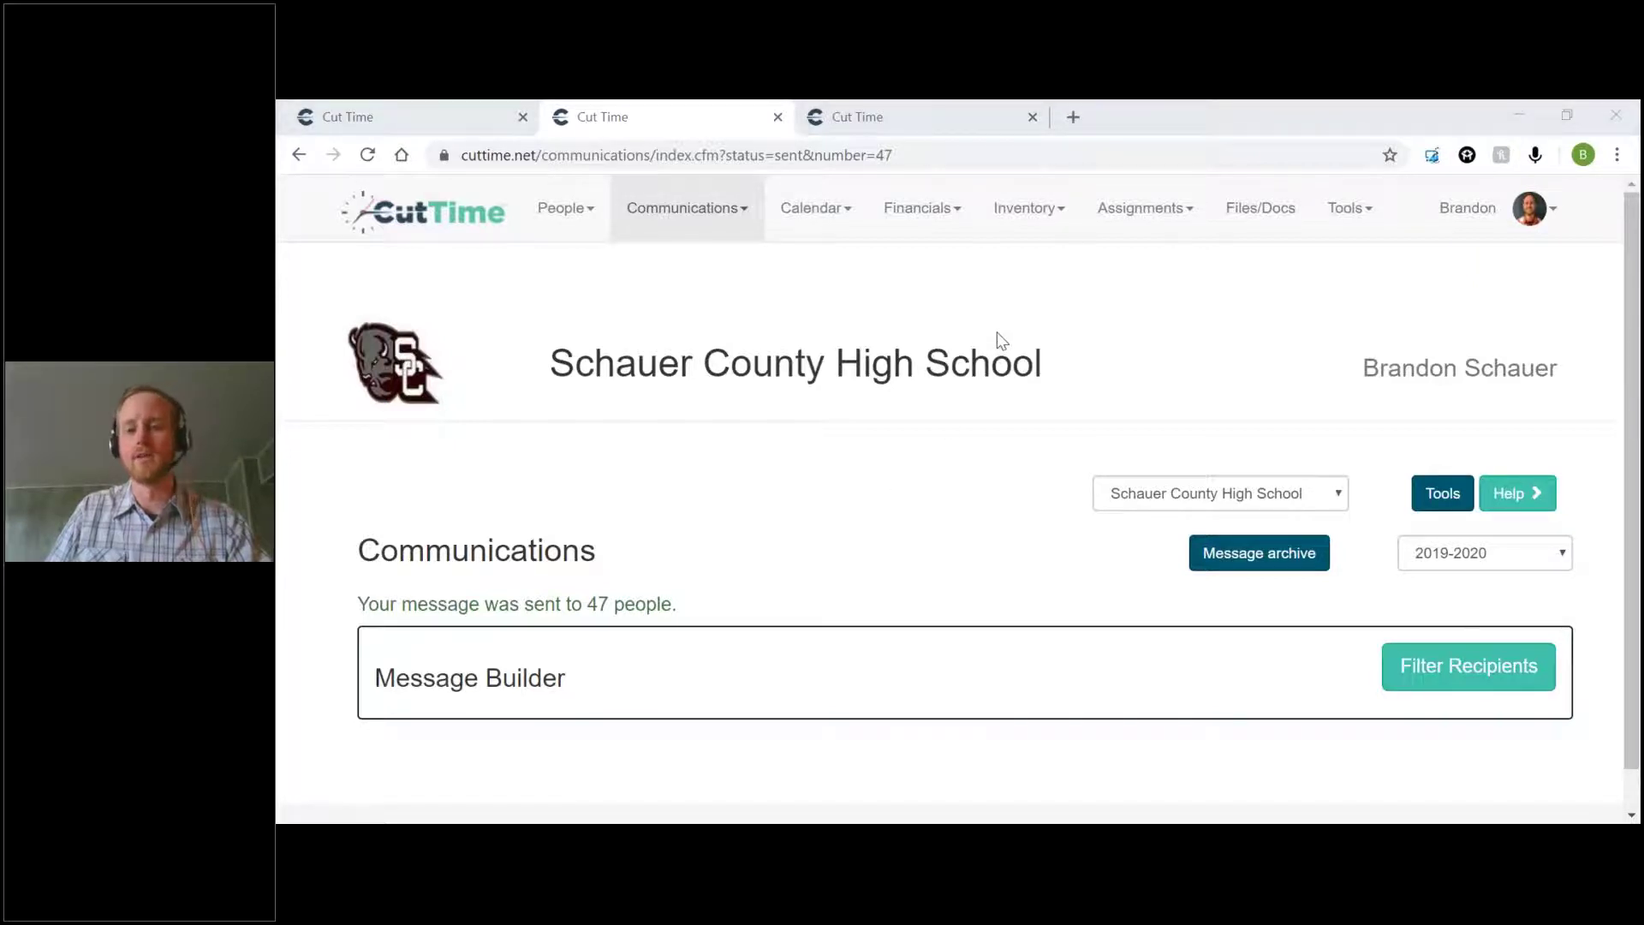
Switch to the Firefox window emulating a Galaxy S9/S9+ and look over the mobile Communications page with text messaging selected
left_click(1269, 354)
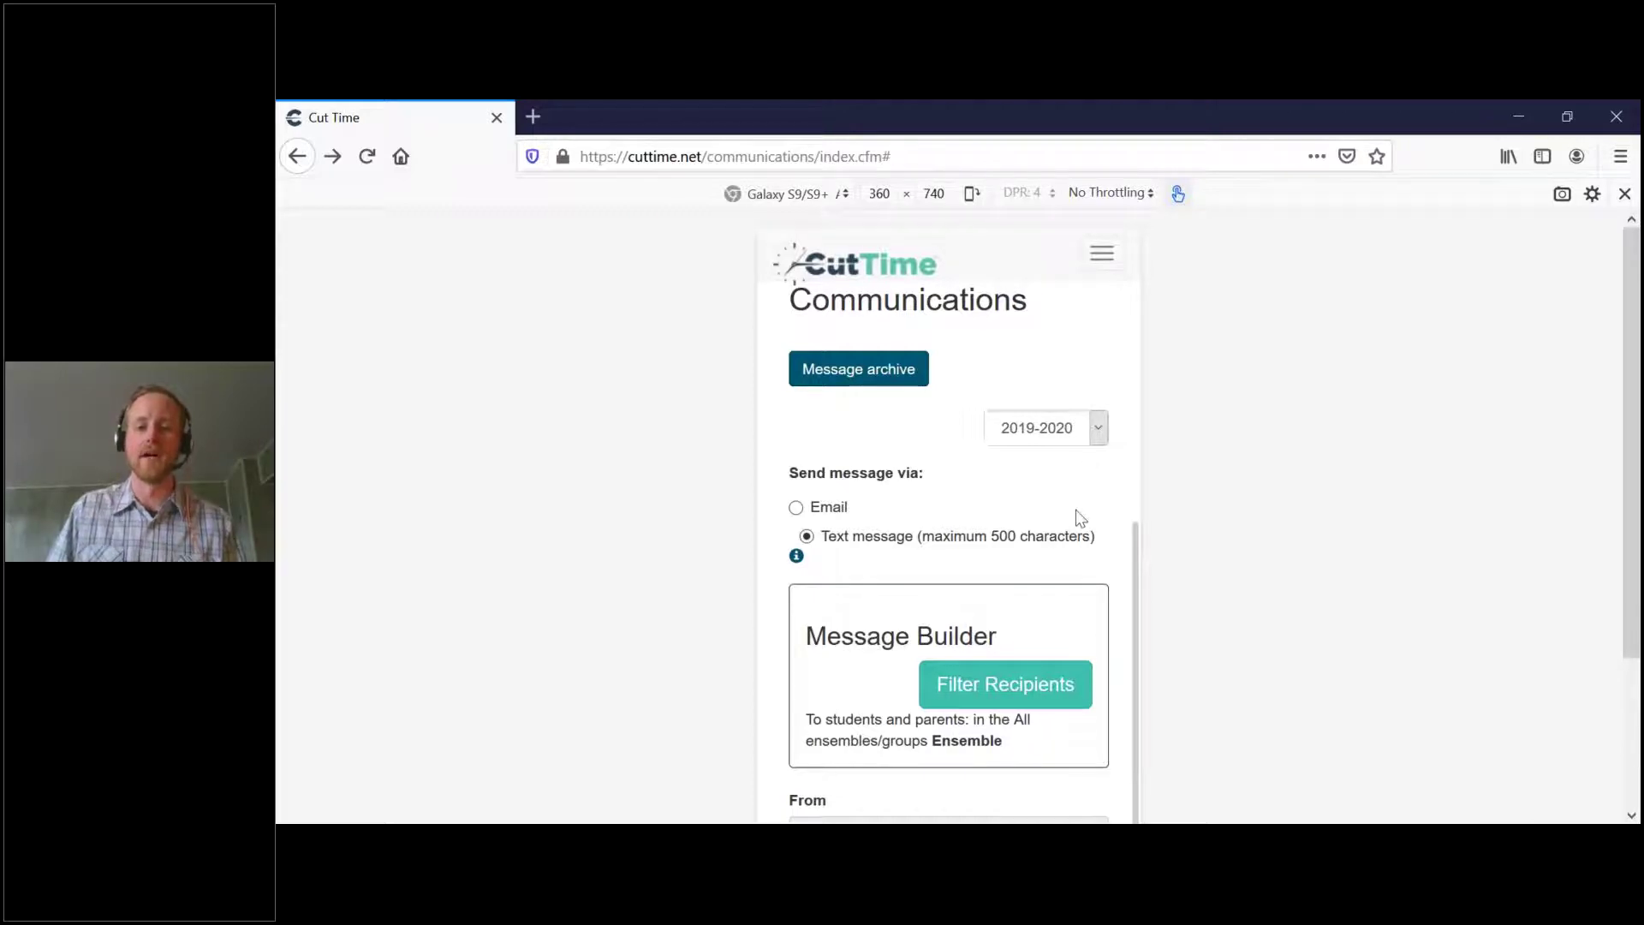
scroll(1078, 514, "down", 2)
scroll(1076, 528, "up", 5)
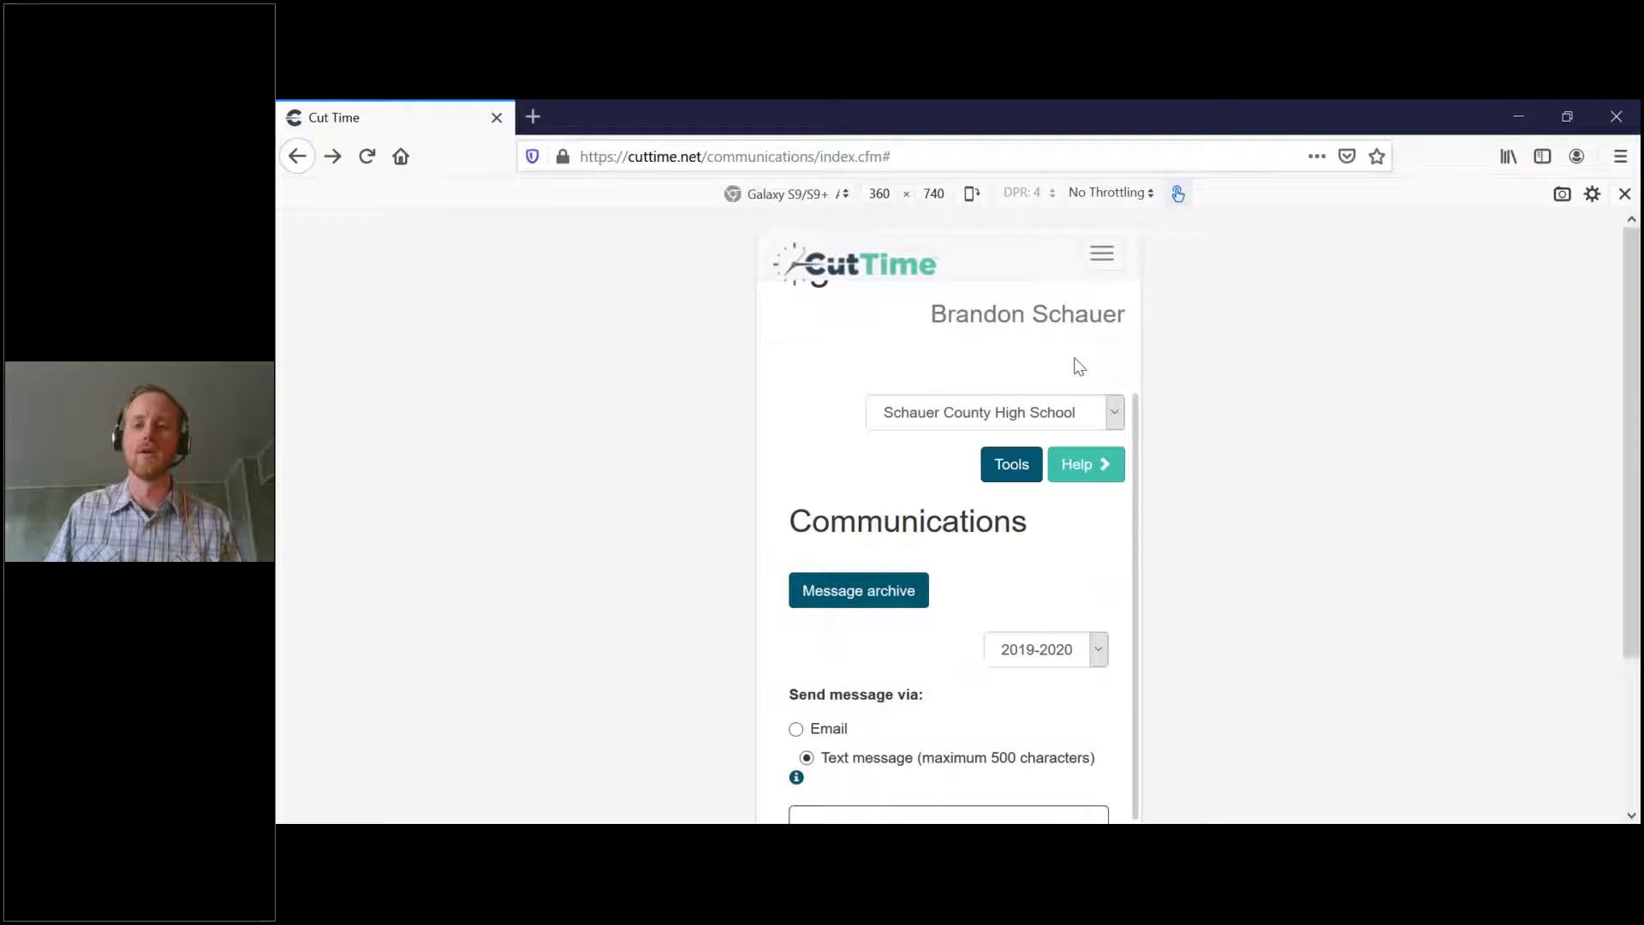
scroll(1036, 532, "down", 3)
scroll(1070, 403, "up", 3)
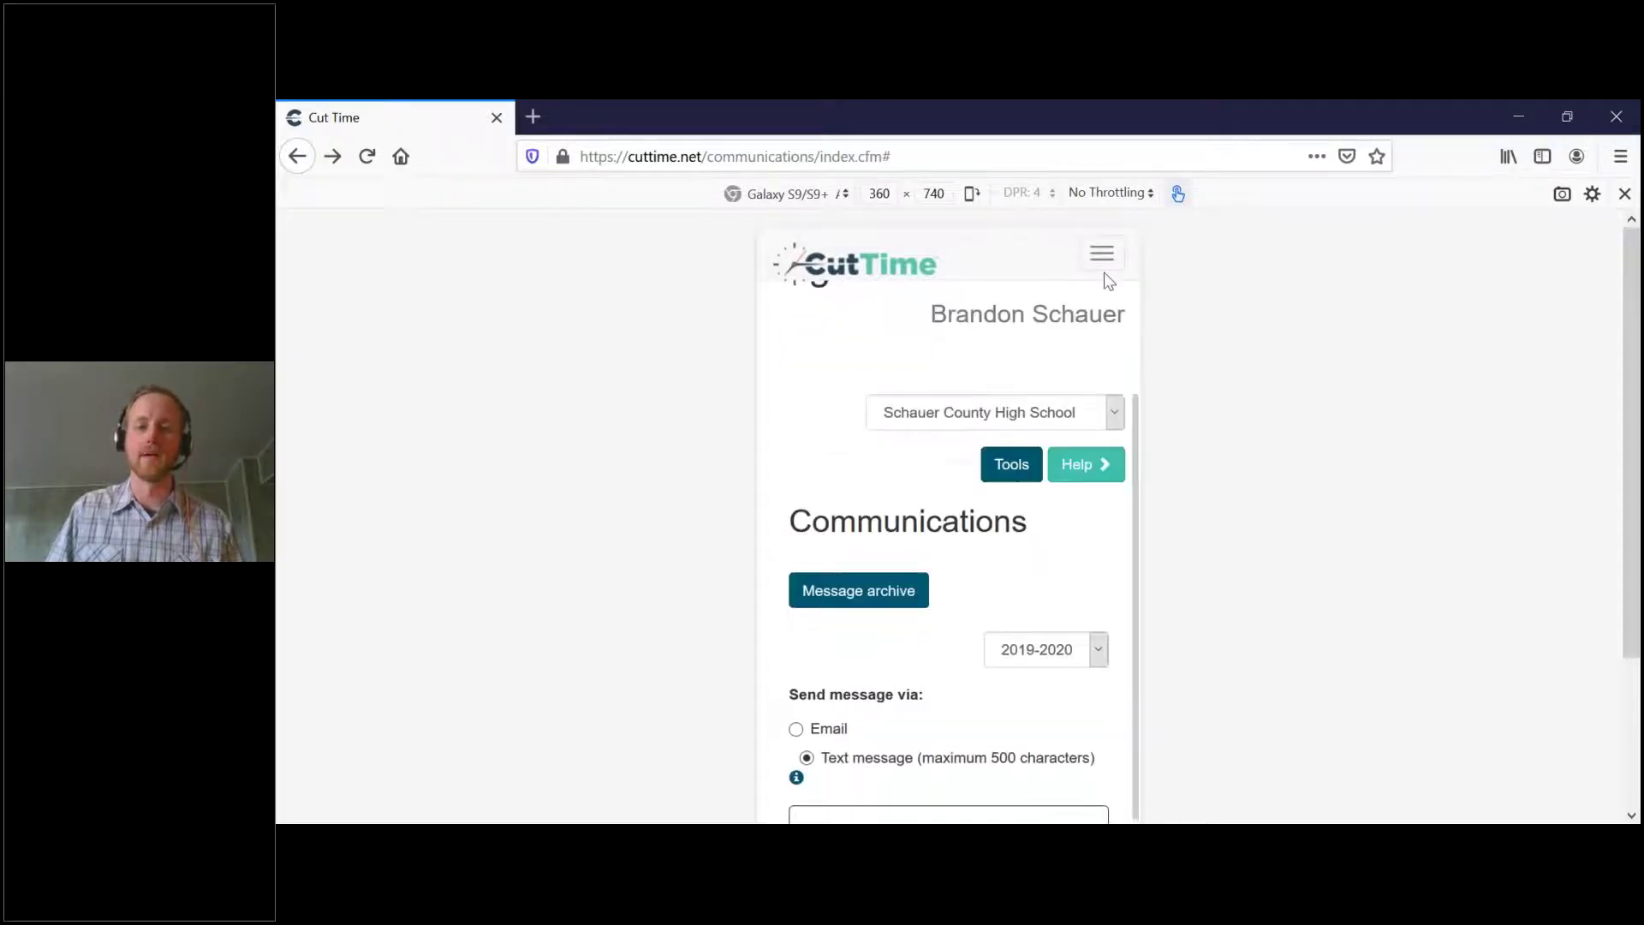
Look over the mobile navigation menu and the Communications page's message archive, sending method and Message Builder sections
left_click(1103, 257)
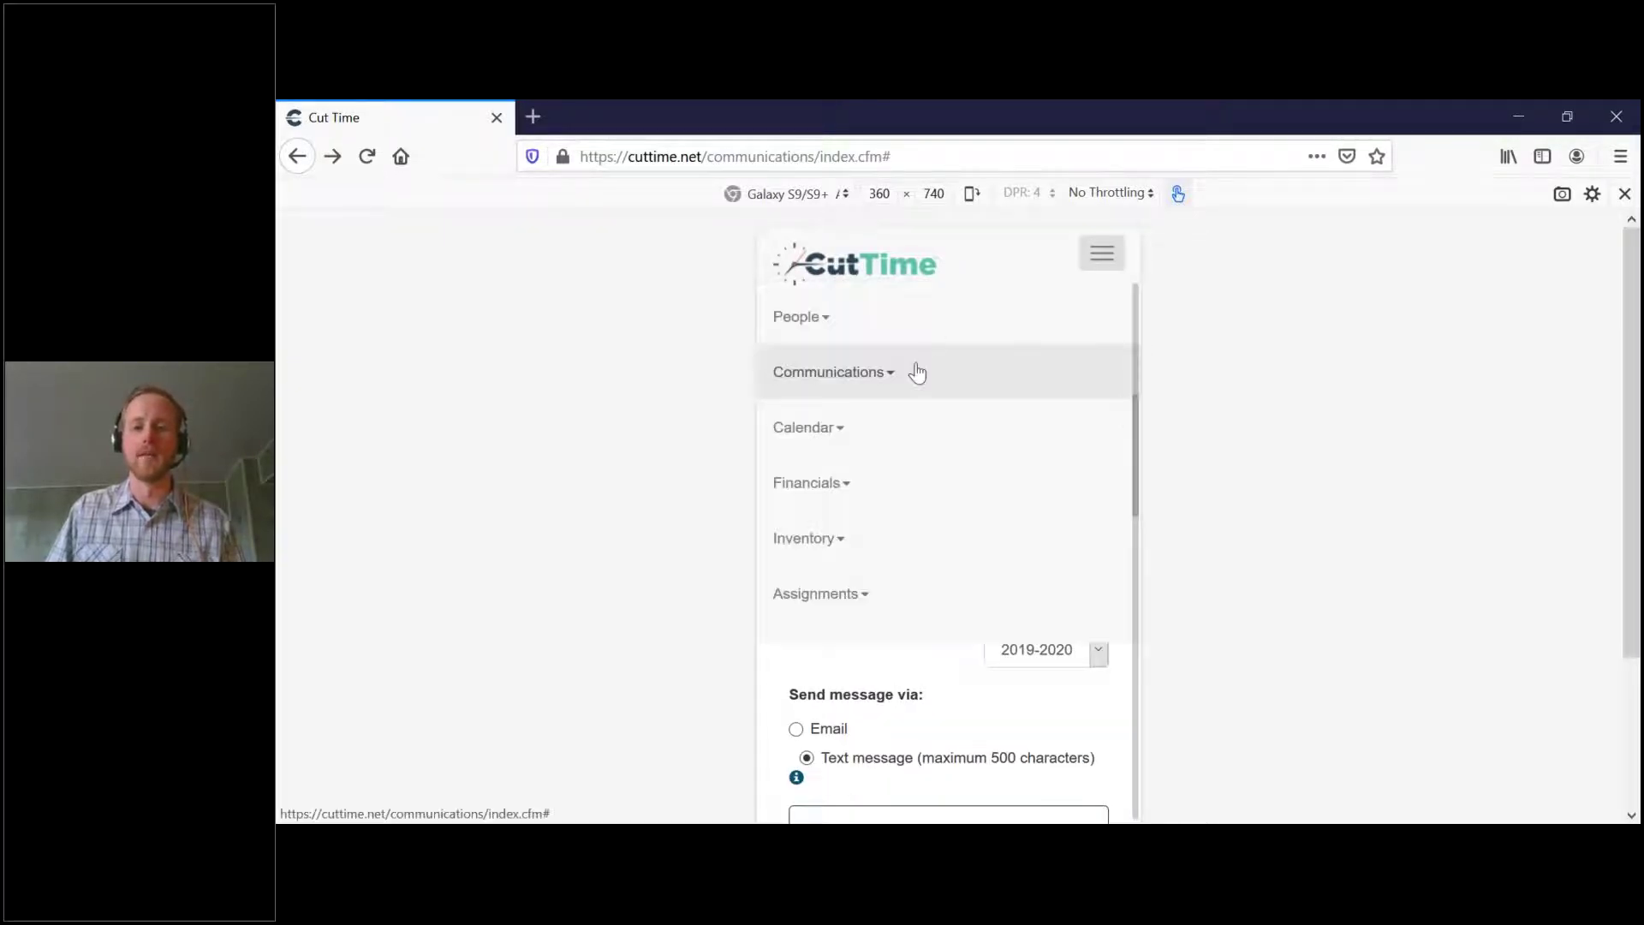
left_click(1103, 257)
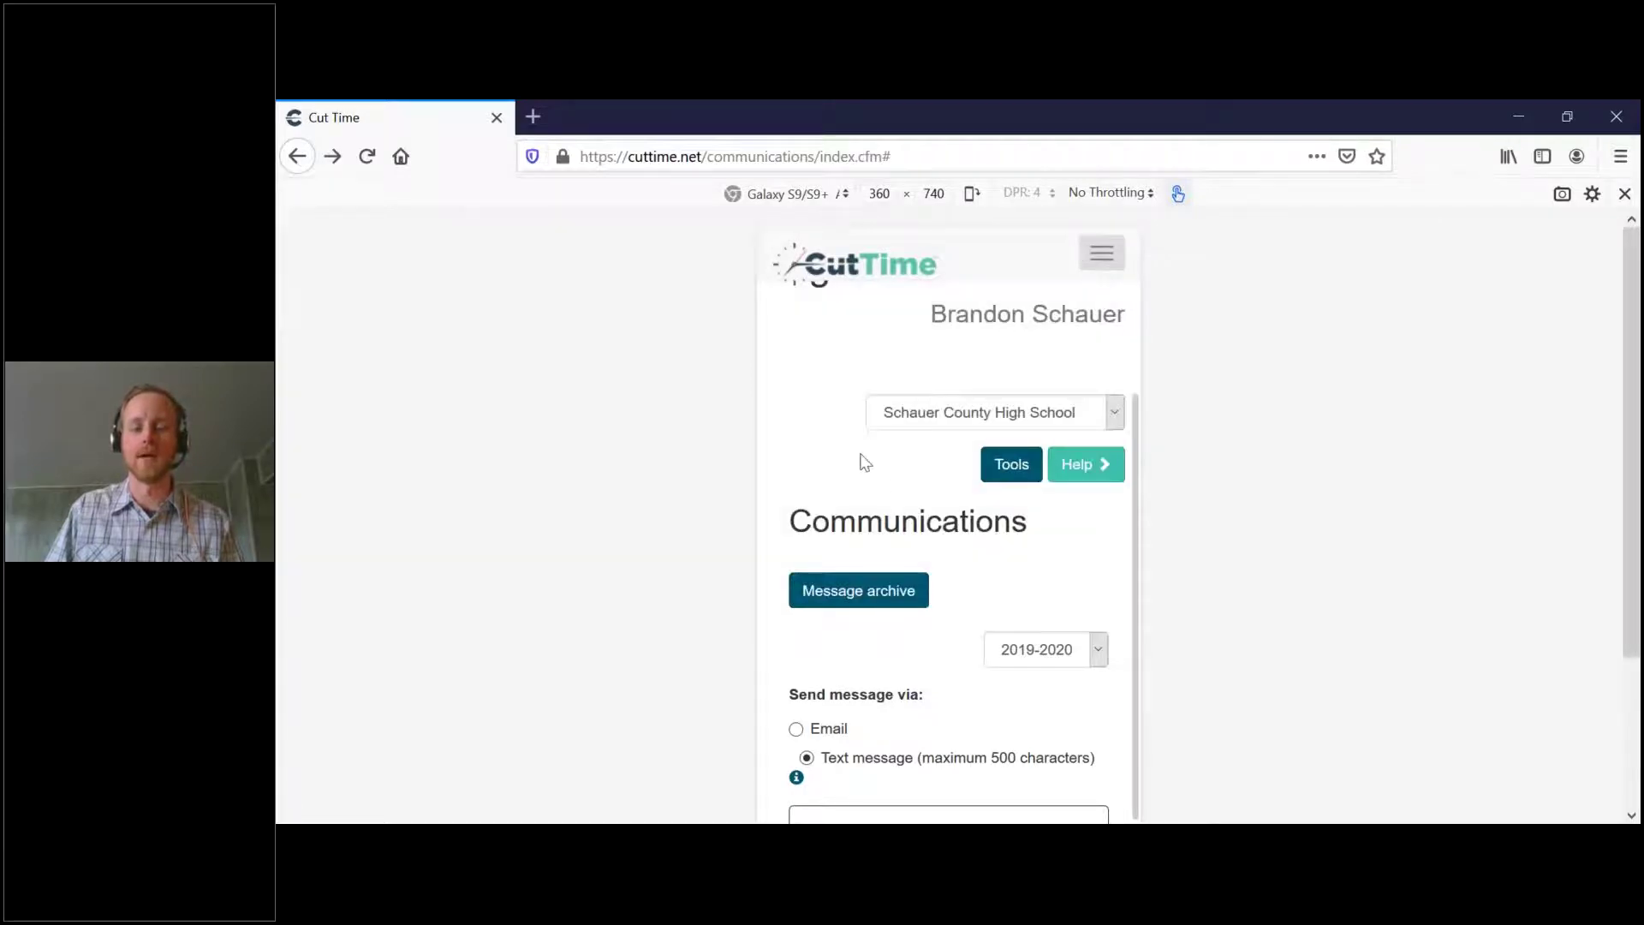
scroll(882, 548, "down", 4)
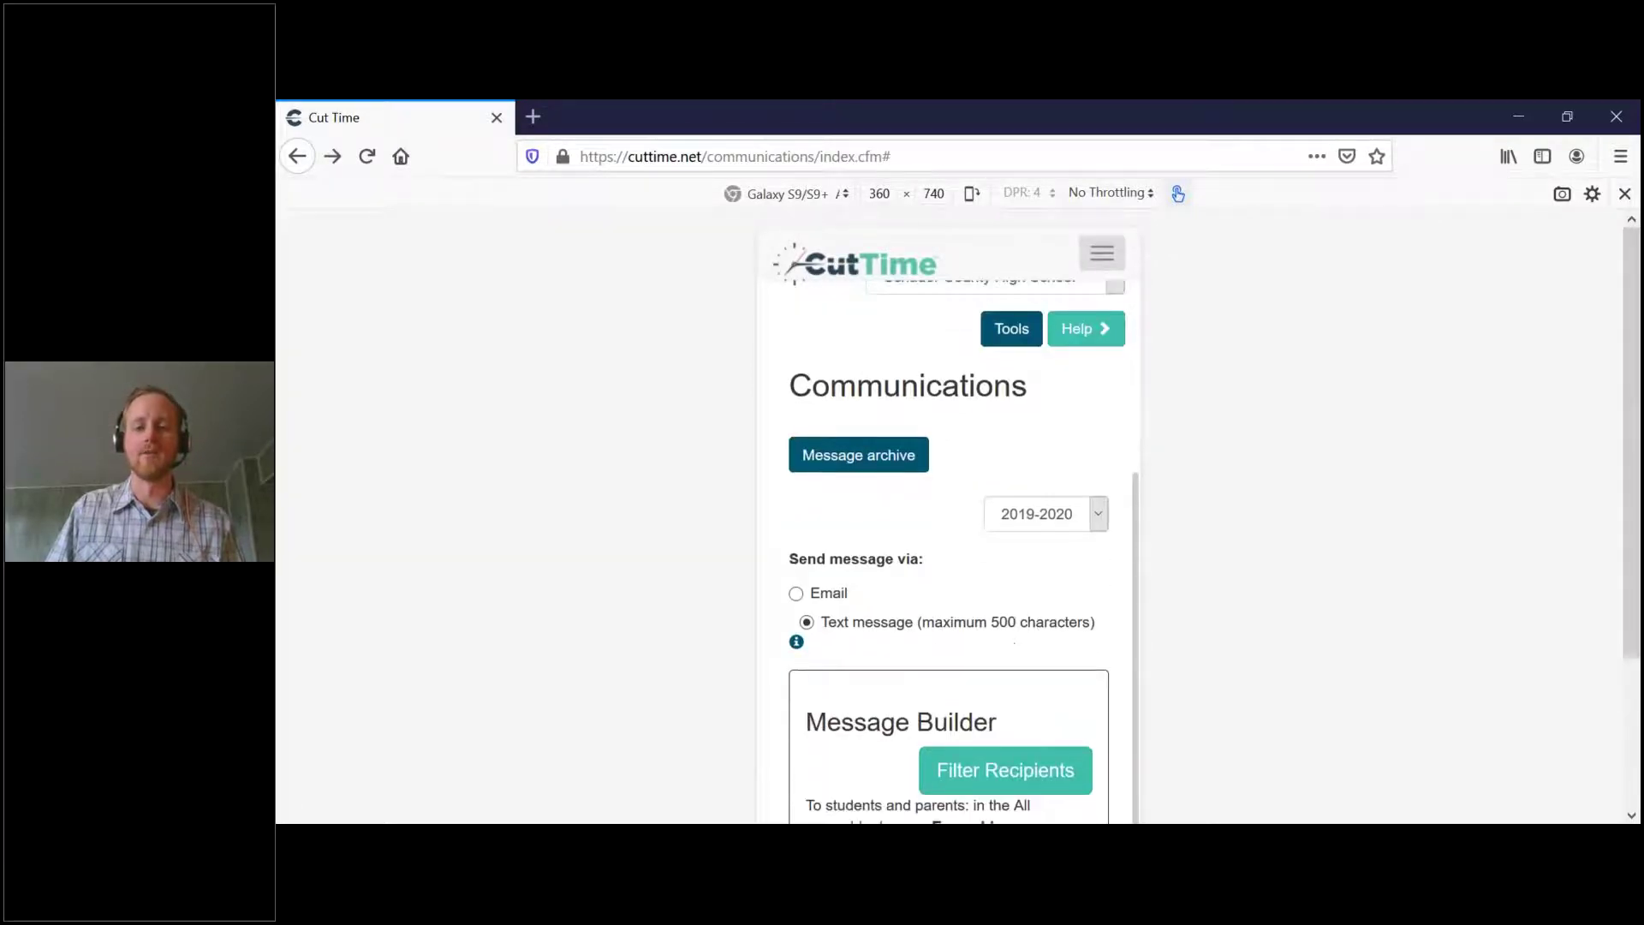
scroll(891, 660, "up", 3)
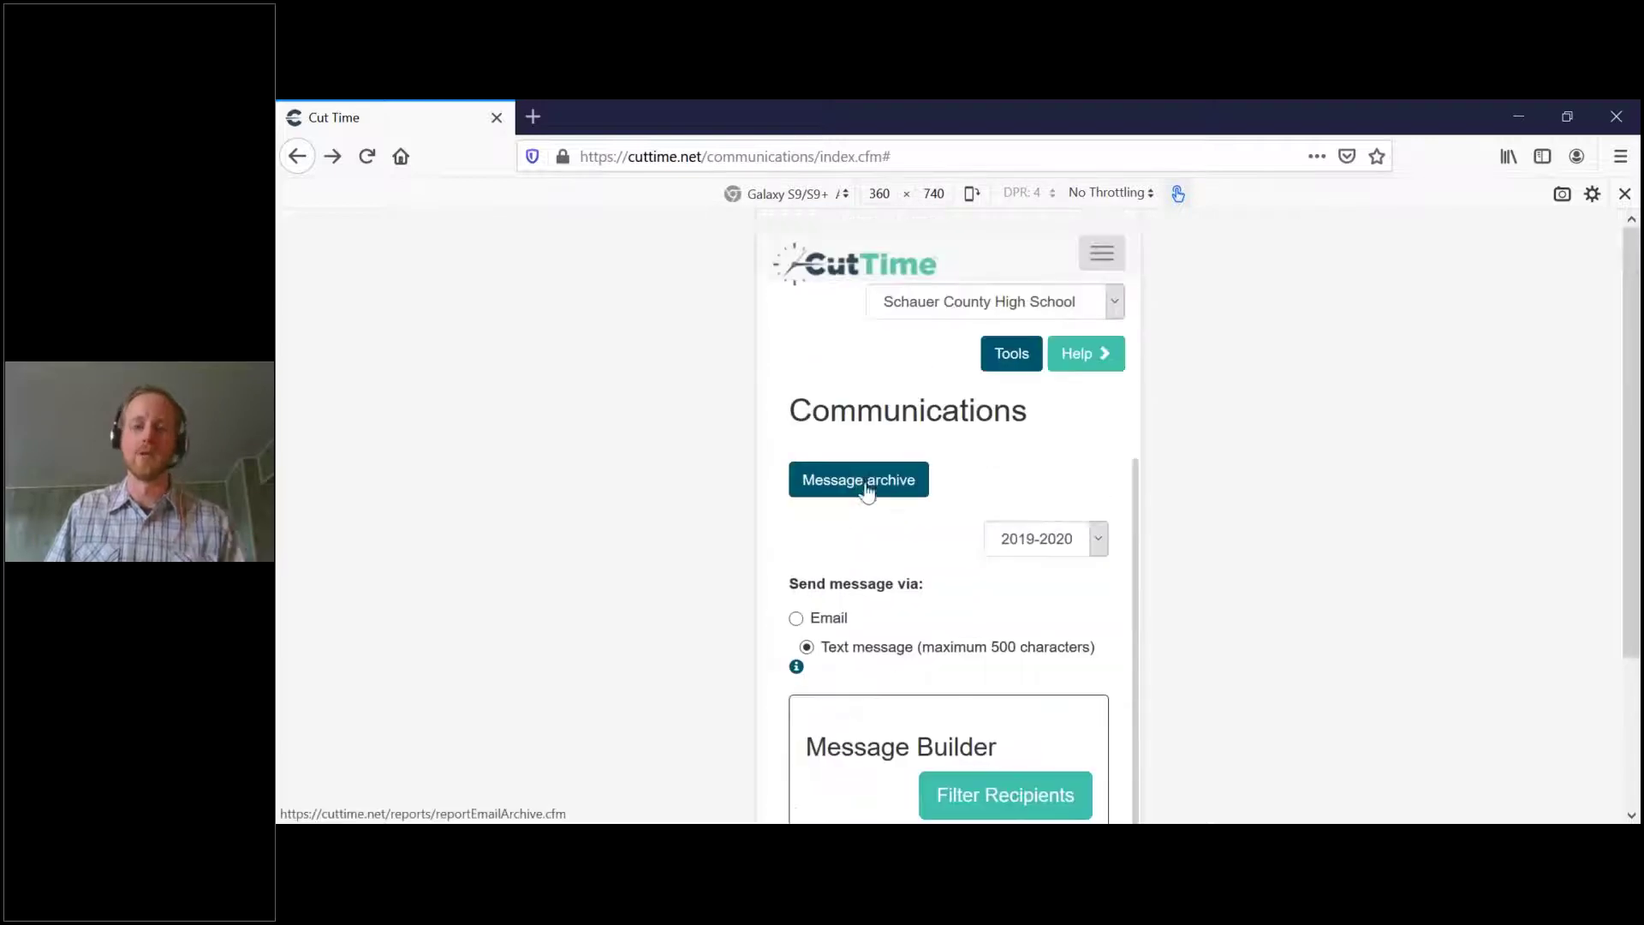
scroll(866, 527, "down", 2)
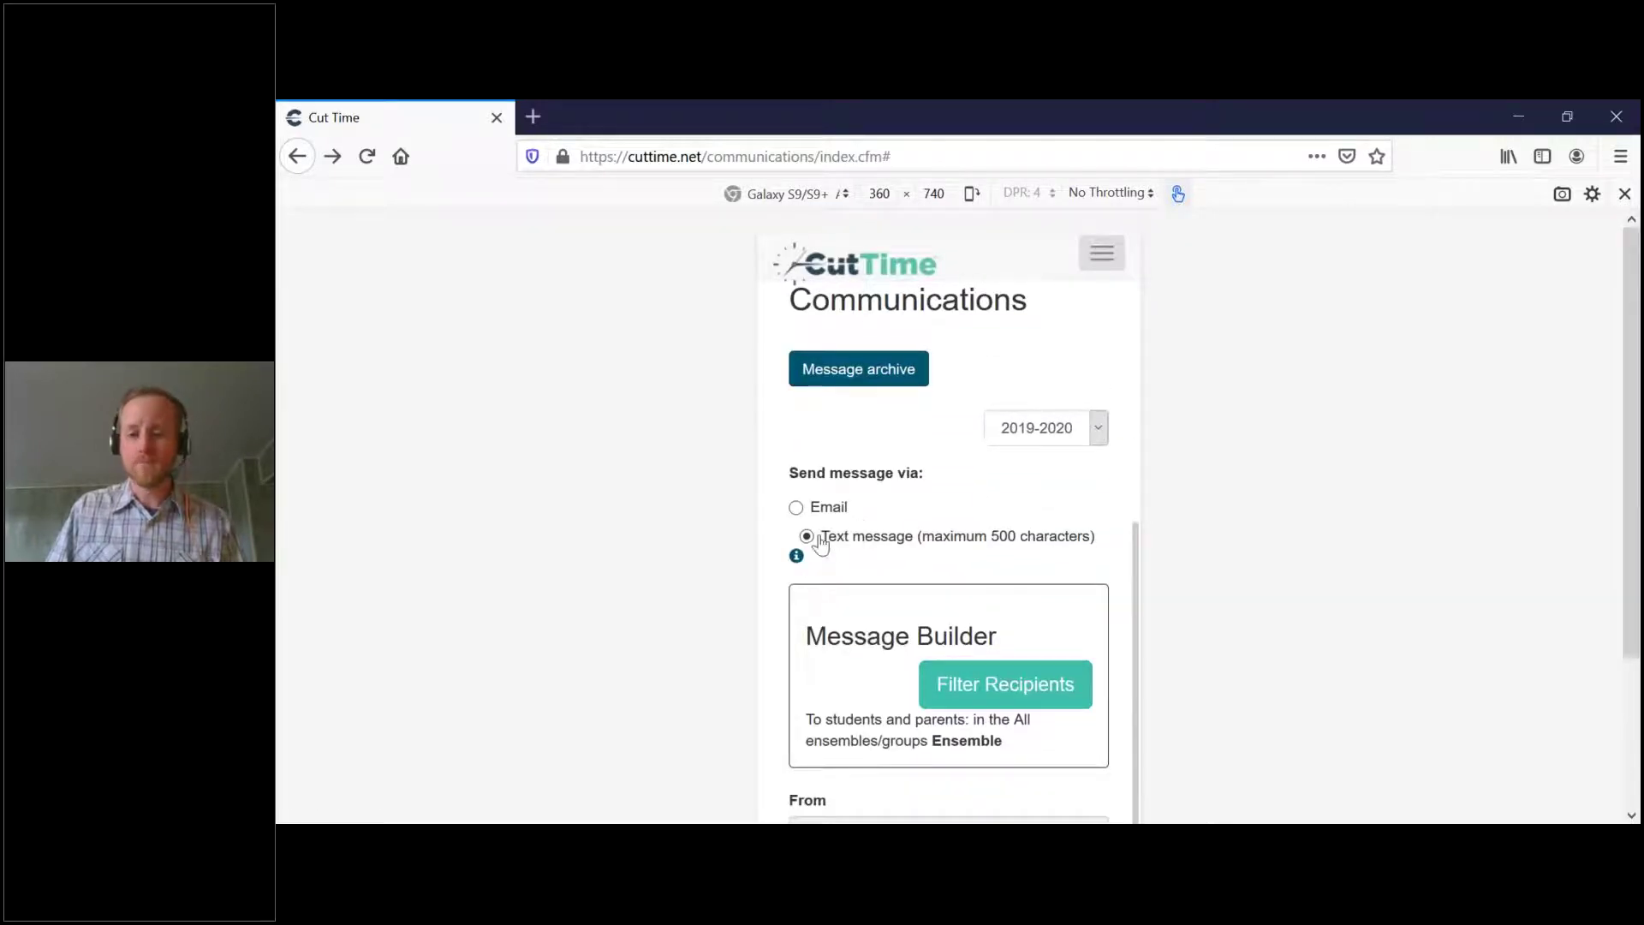
scroll(908, 557, "down", 2)
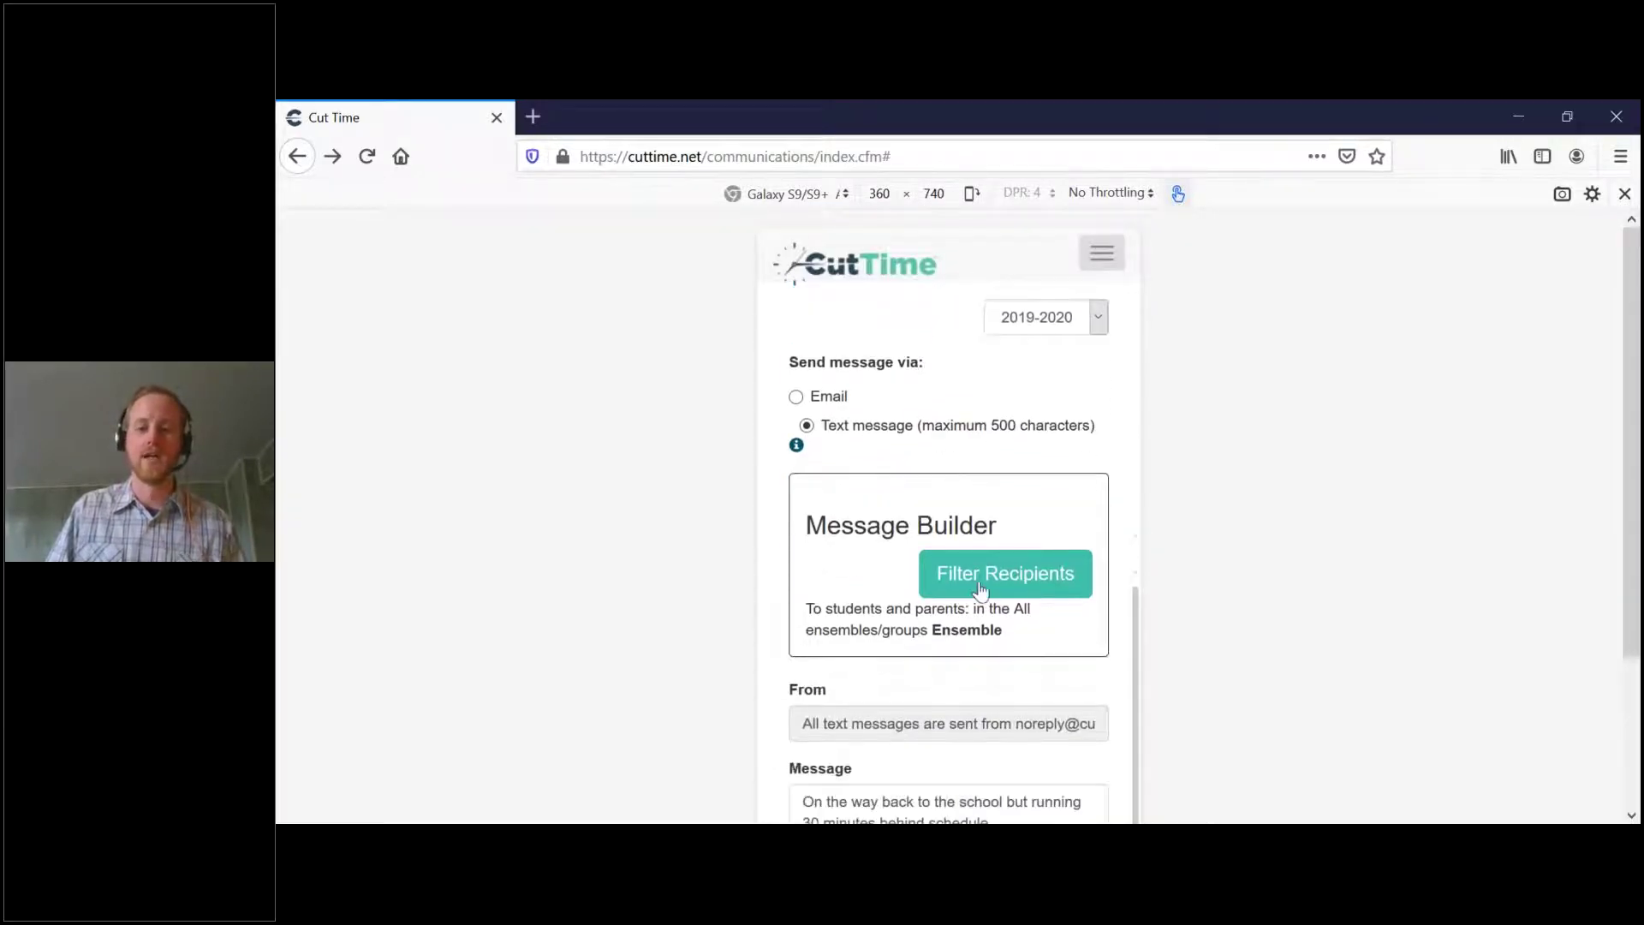
Review the text message's recipient filters and save the selection with all ensembles and their parents included
left_click(998, 582)
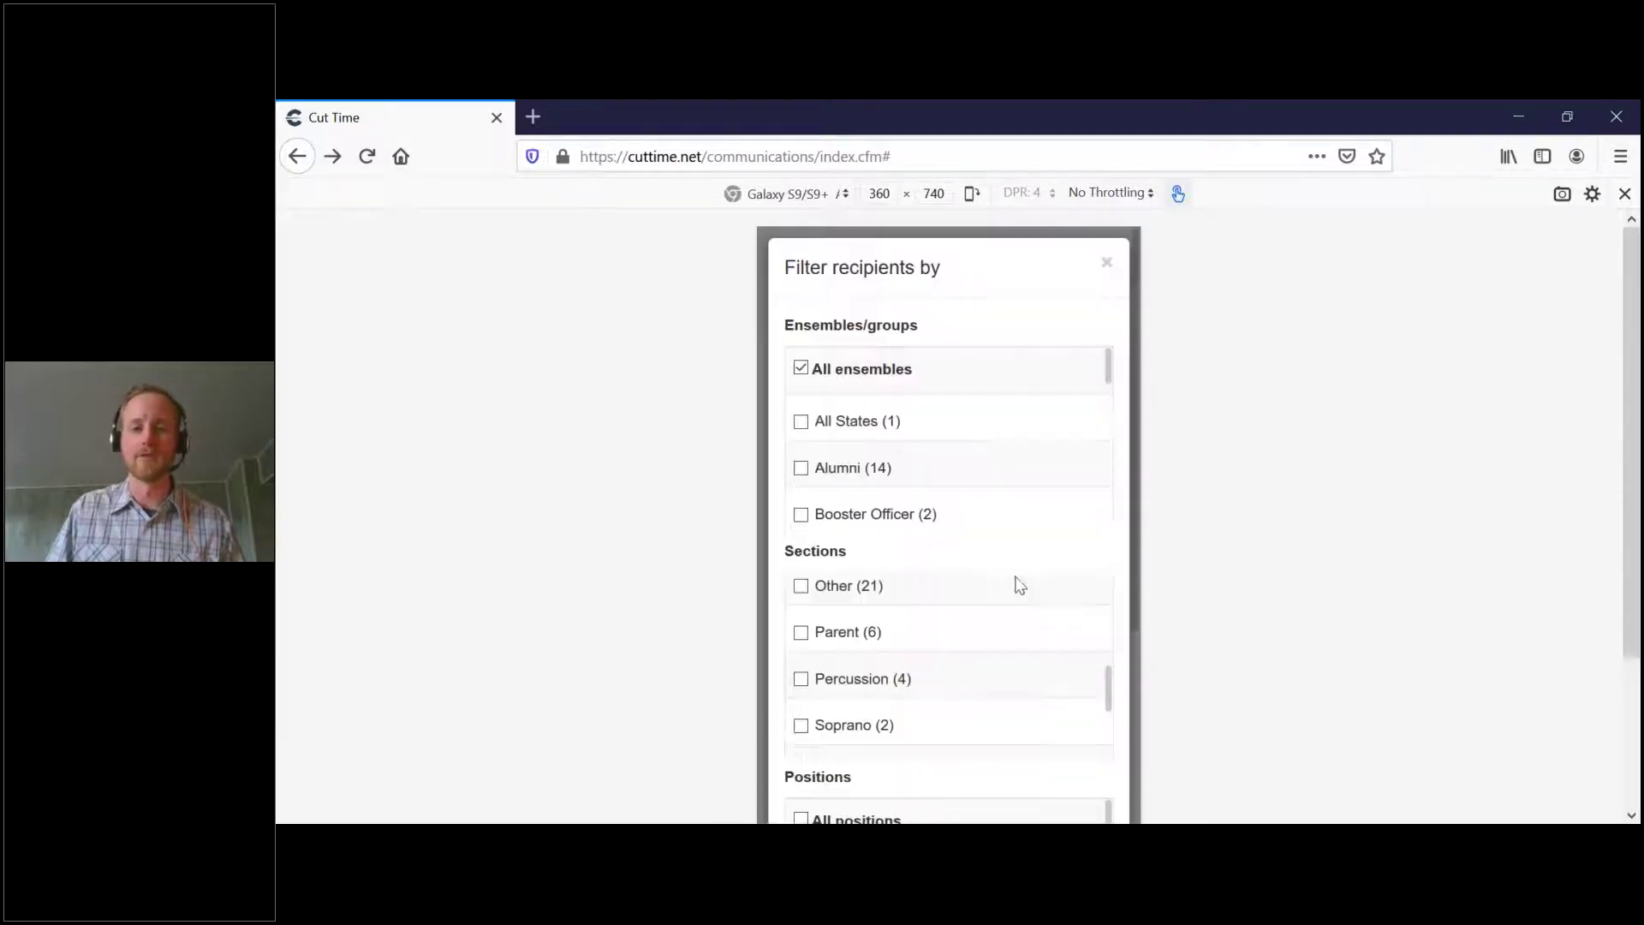
scroll(1127, 585, "down", 3)
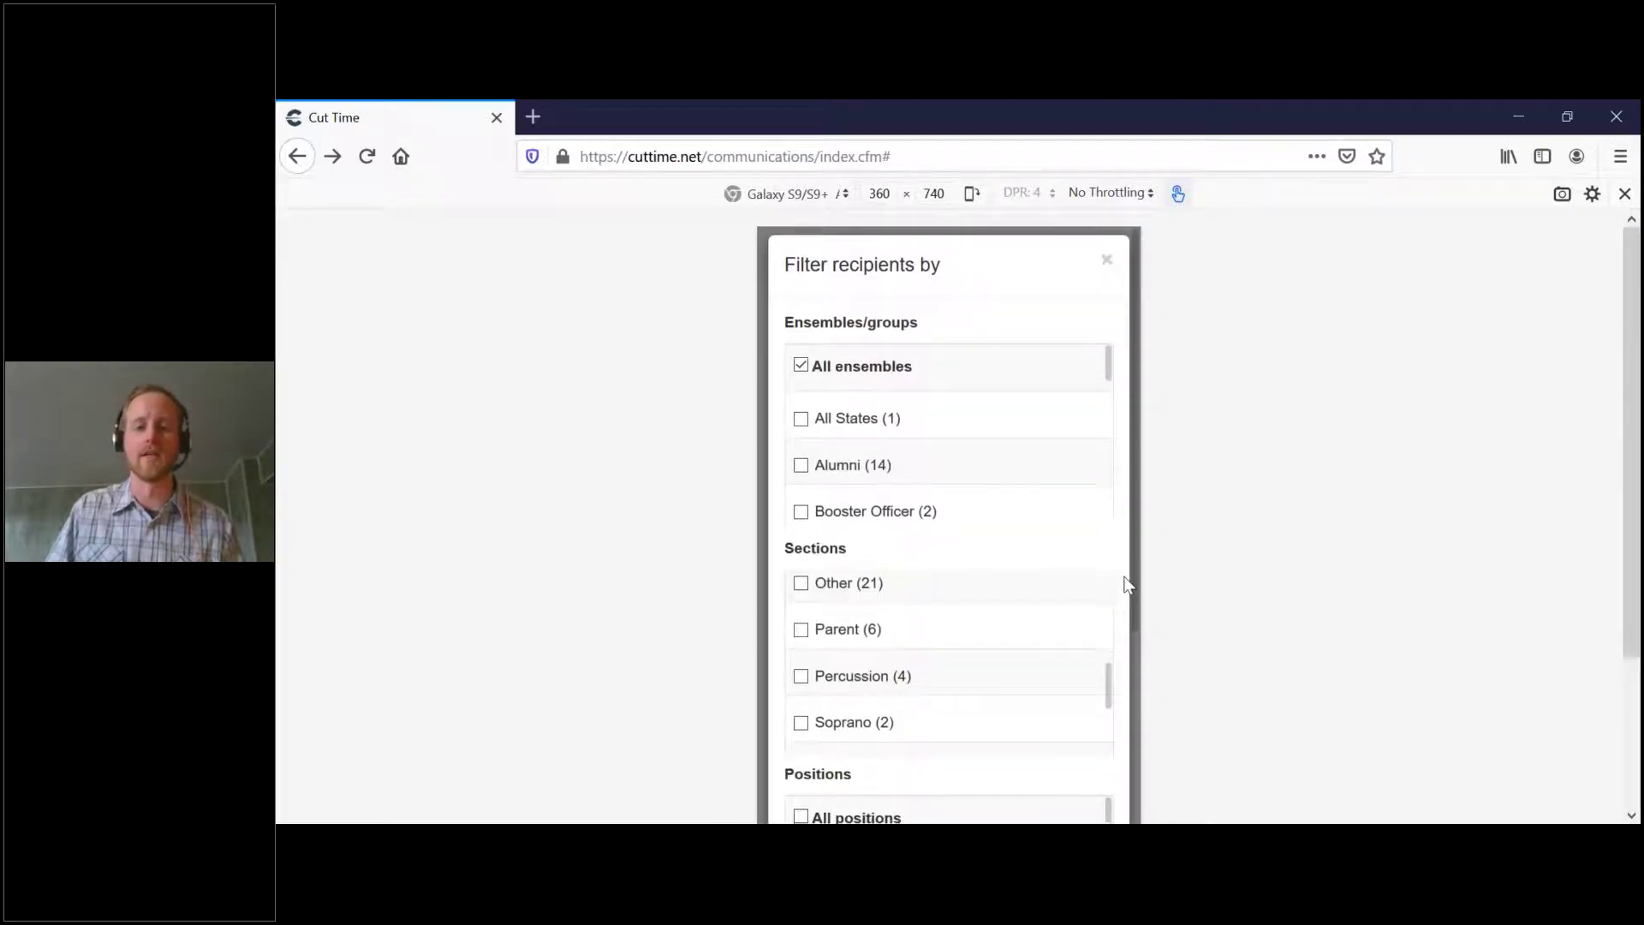
scroll(1127, 585, "down", 2)
scroll(1028, 471, "up", 4)
scroll(943, 371, "down", 1)
scroll(1013, 357, "up", 1)
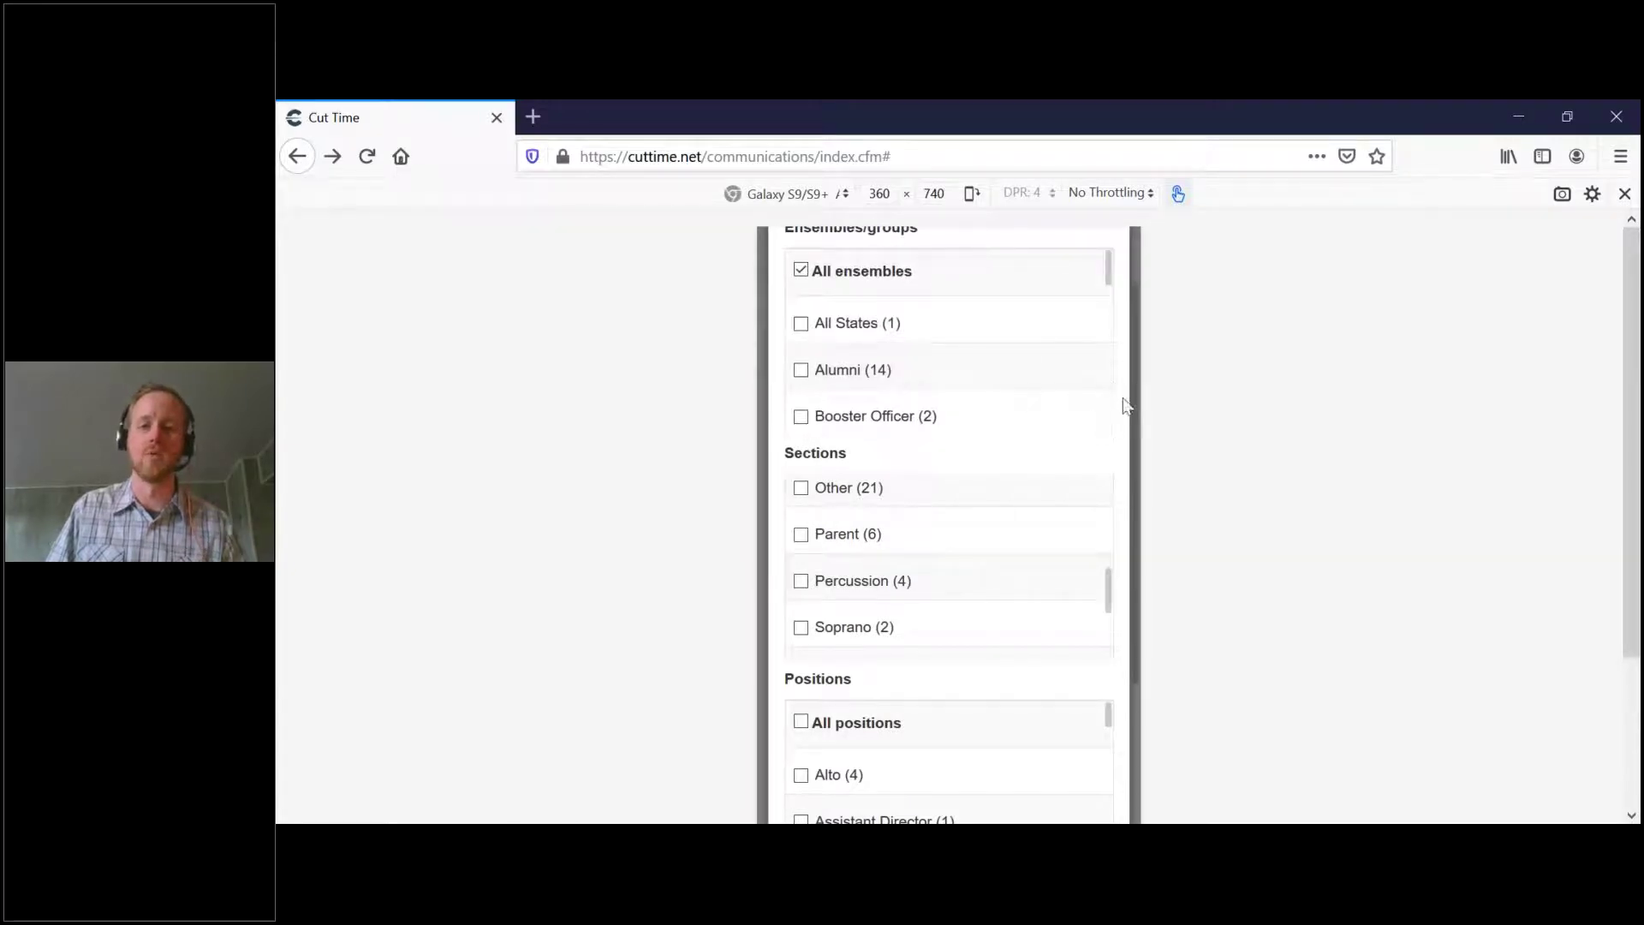
scroll(1125, 407, "down", 6)
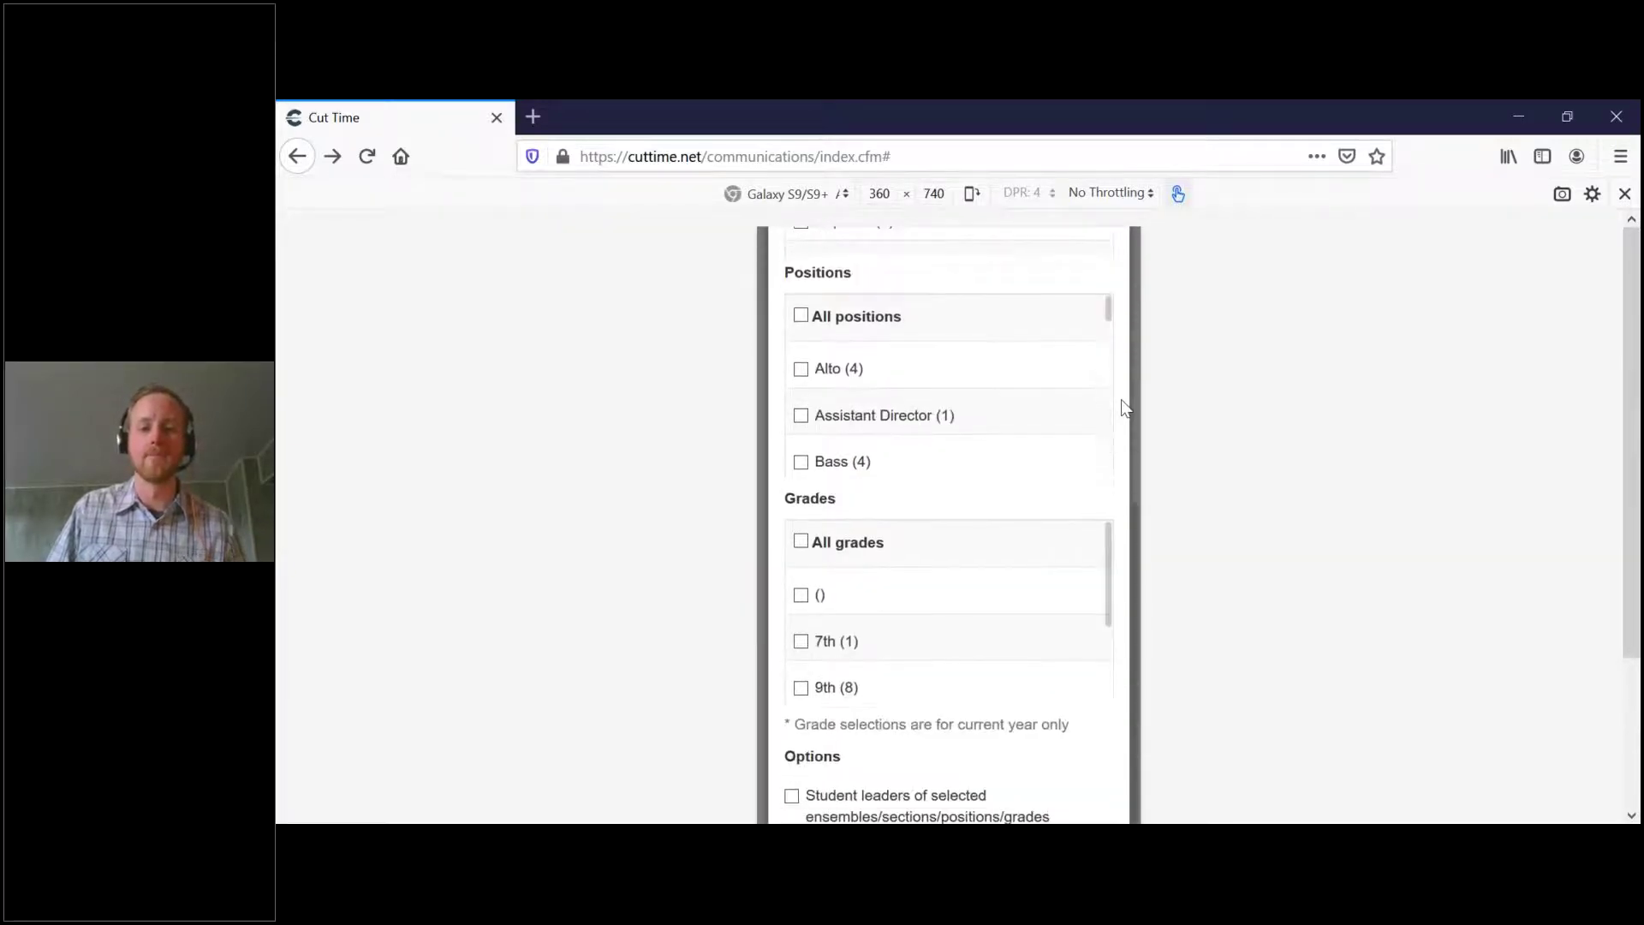
scroll(1048, 617, "down", 1)
scroll(1124, 617, "down", 3)
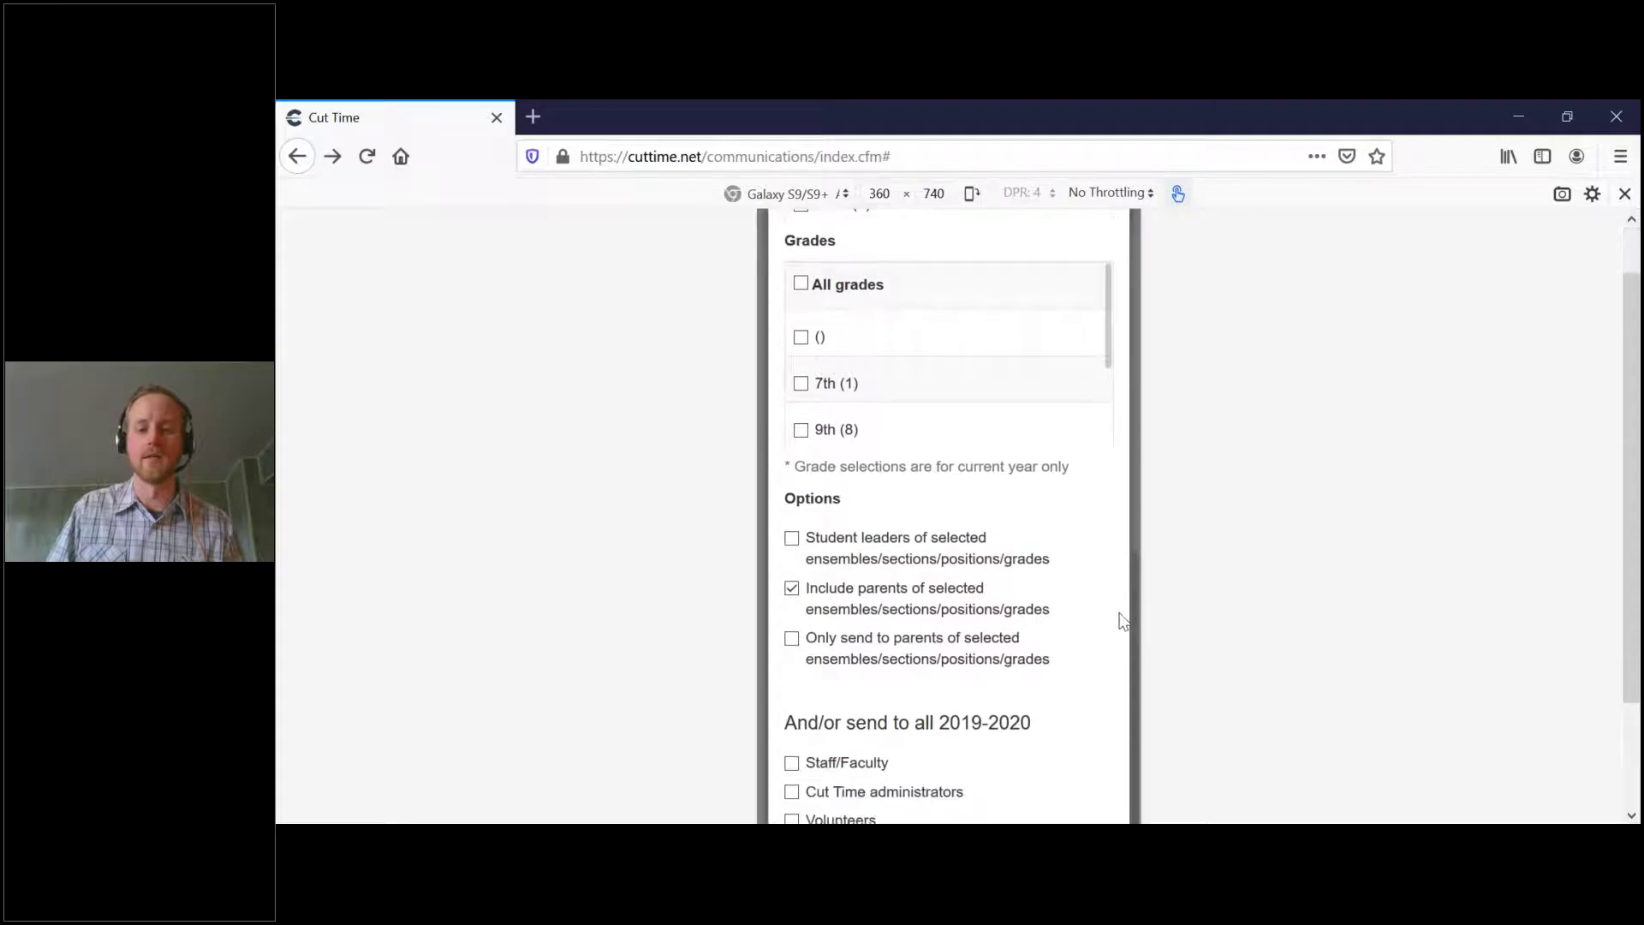
left_click(1051, 781)
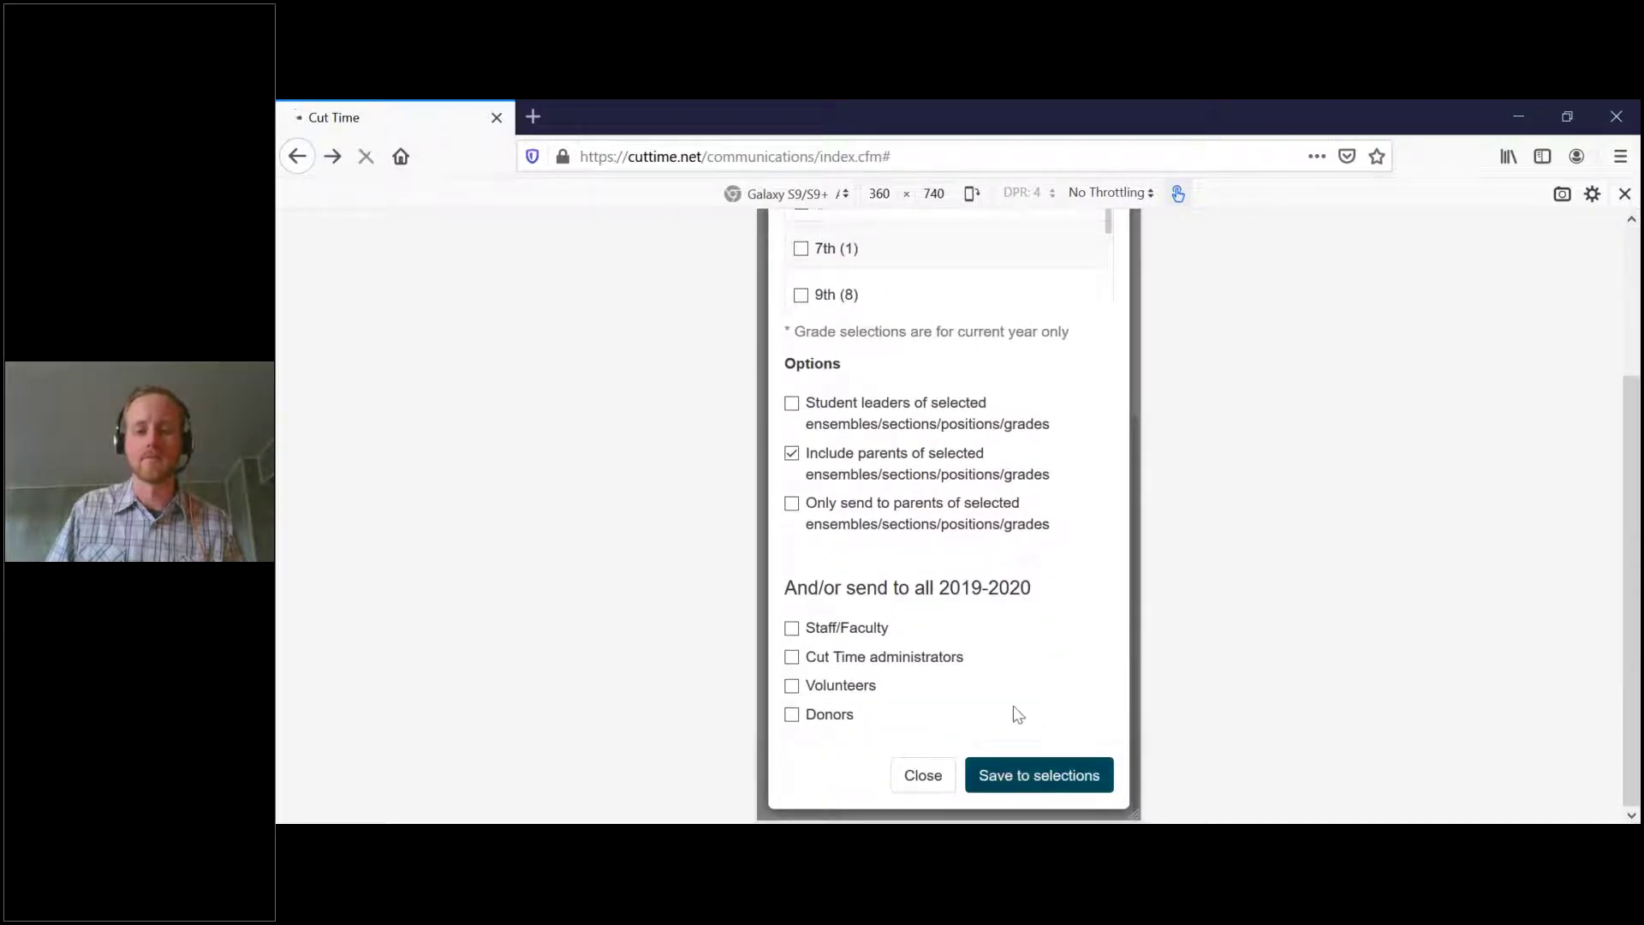
Check the drafted text message about running 30 minutes behind schedule, placing the cursor after its last word
scroll(988, 653, "down", 8)
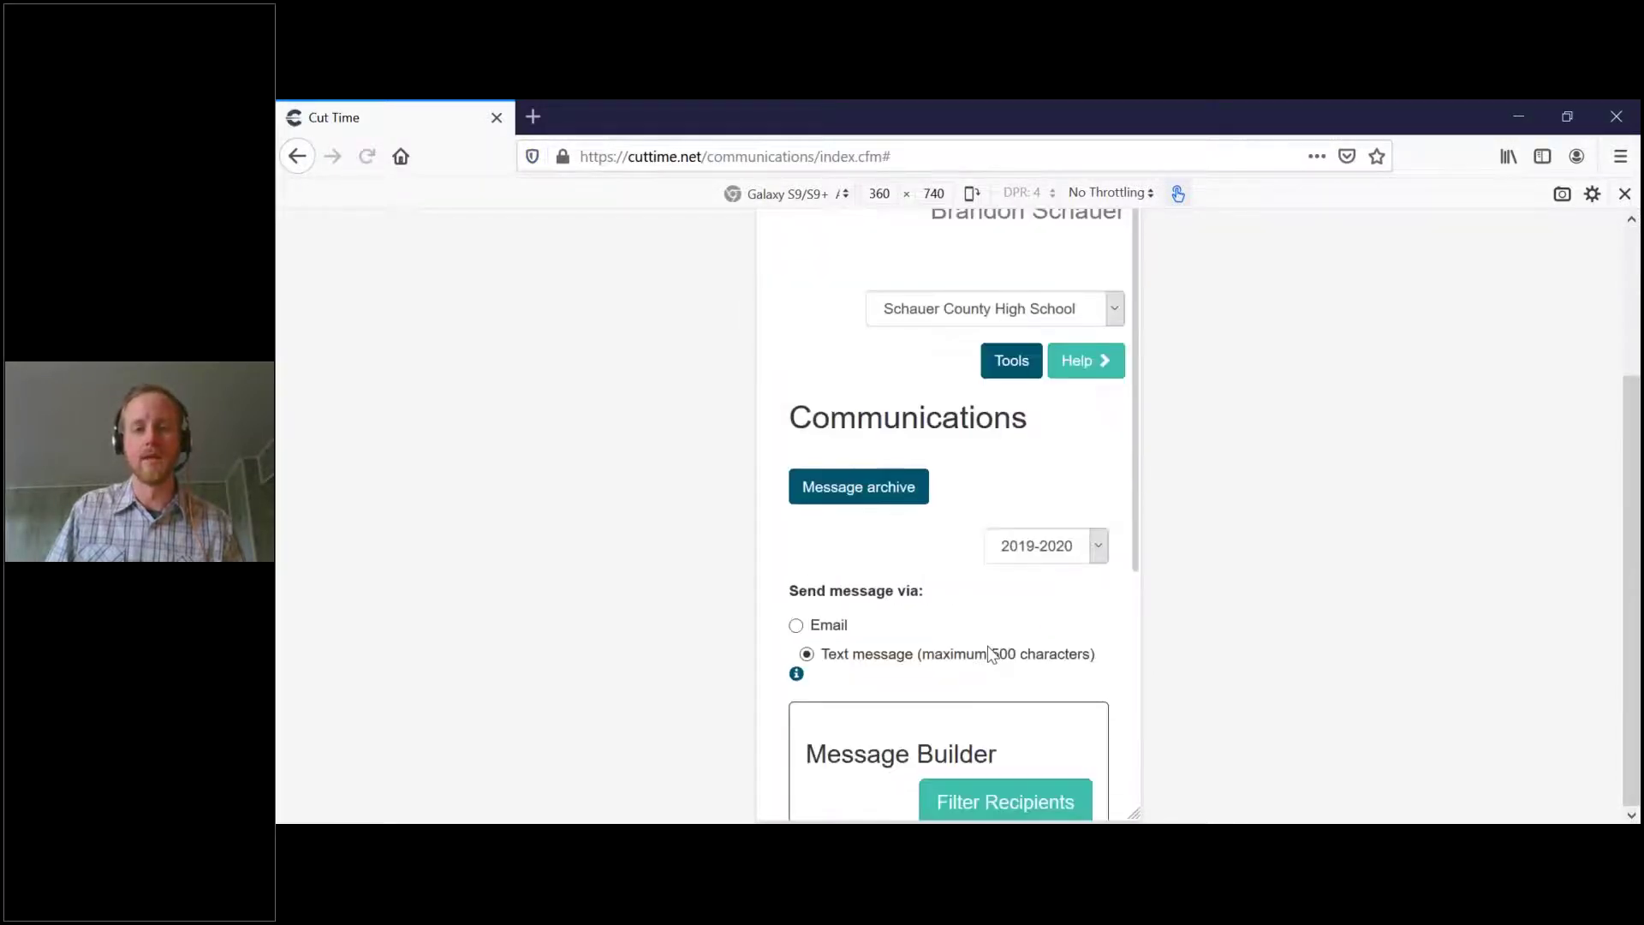
left_click(861, 615)
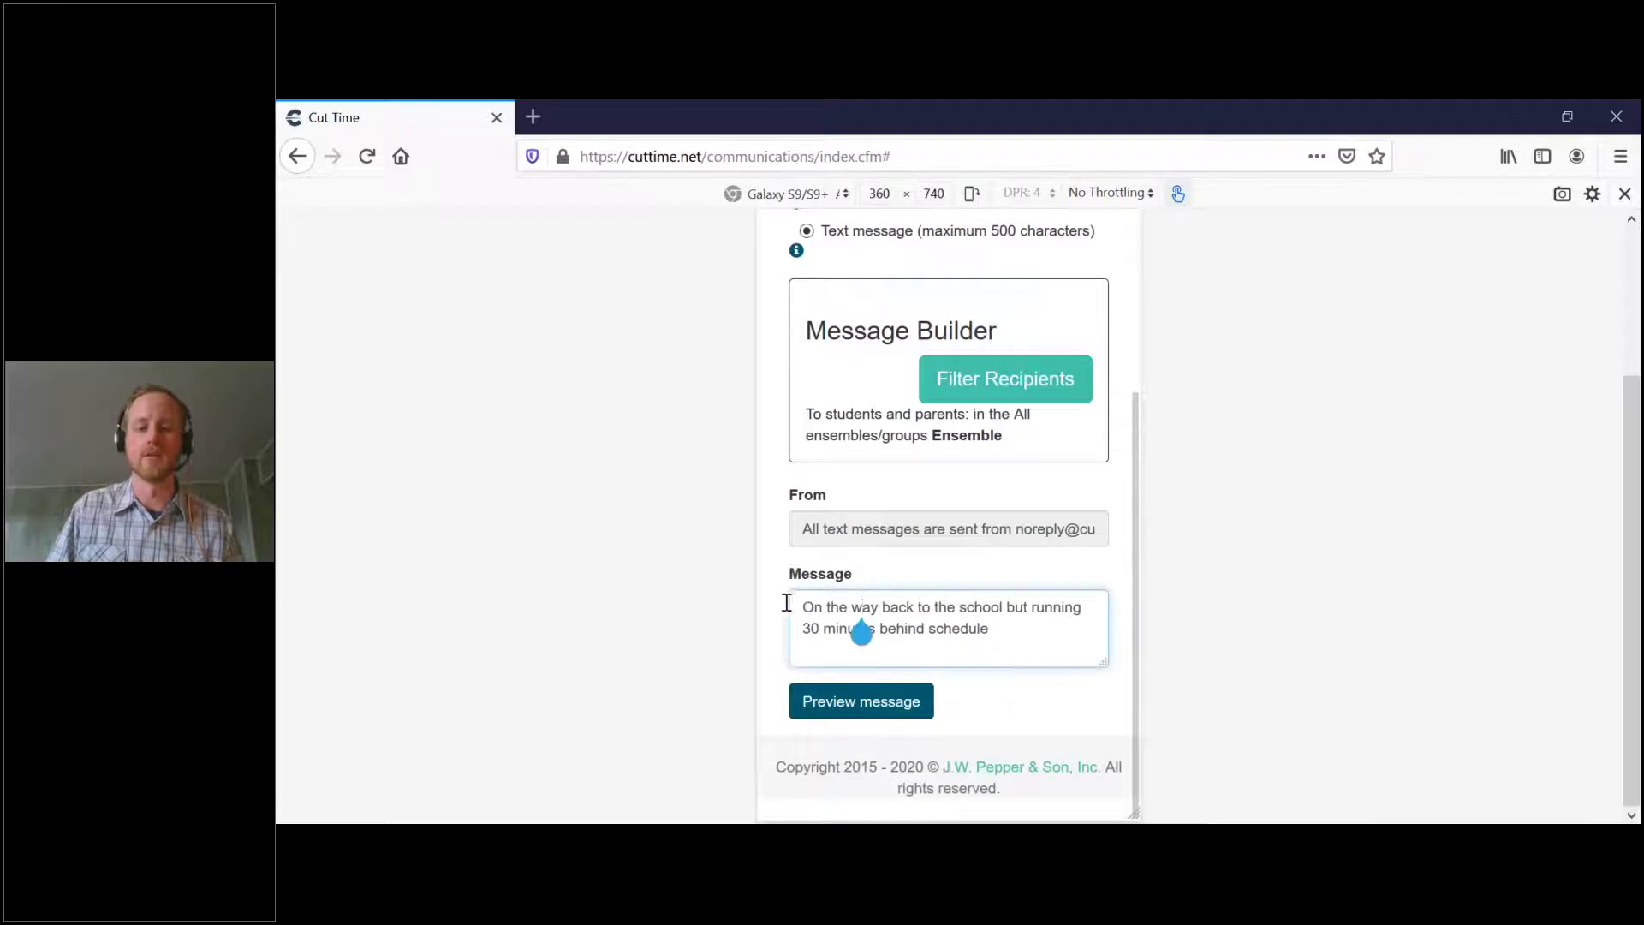
left_click(961, 635)
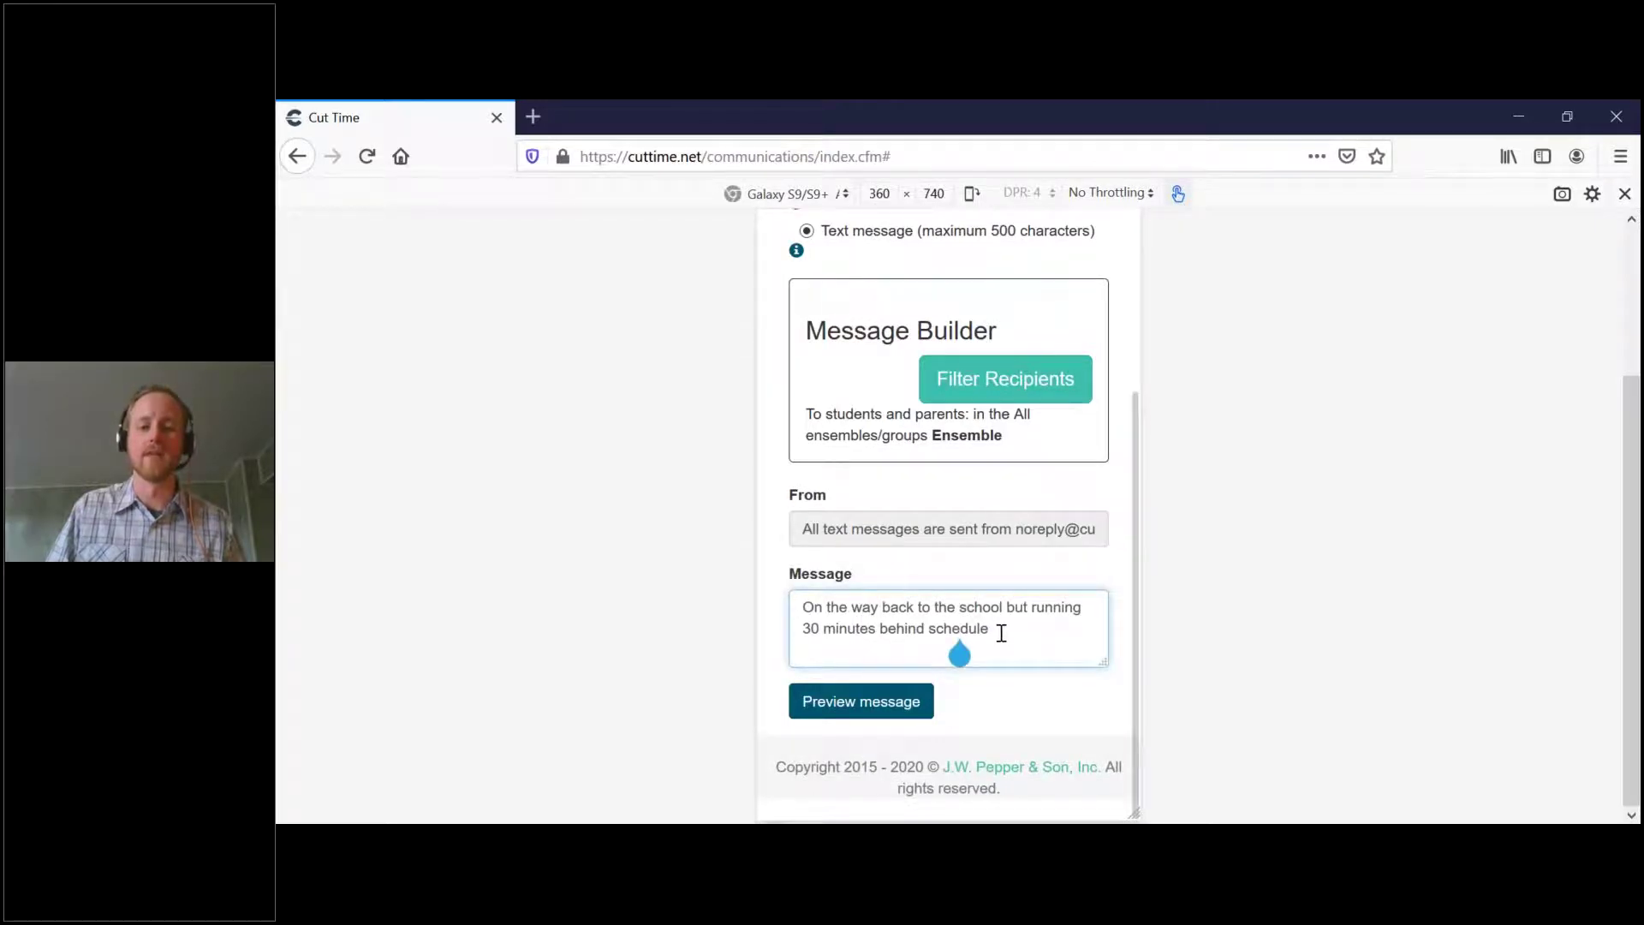
left_click(989, 635)
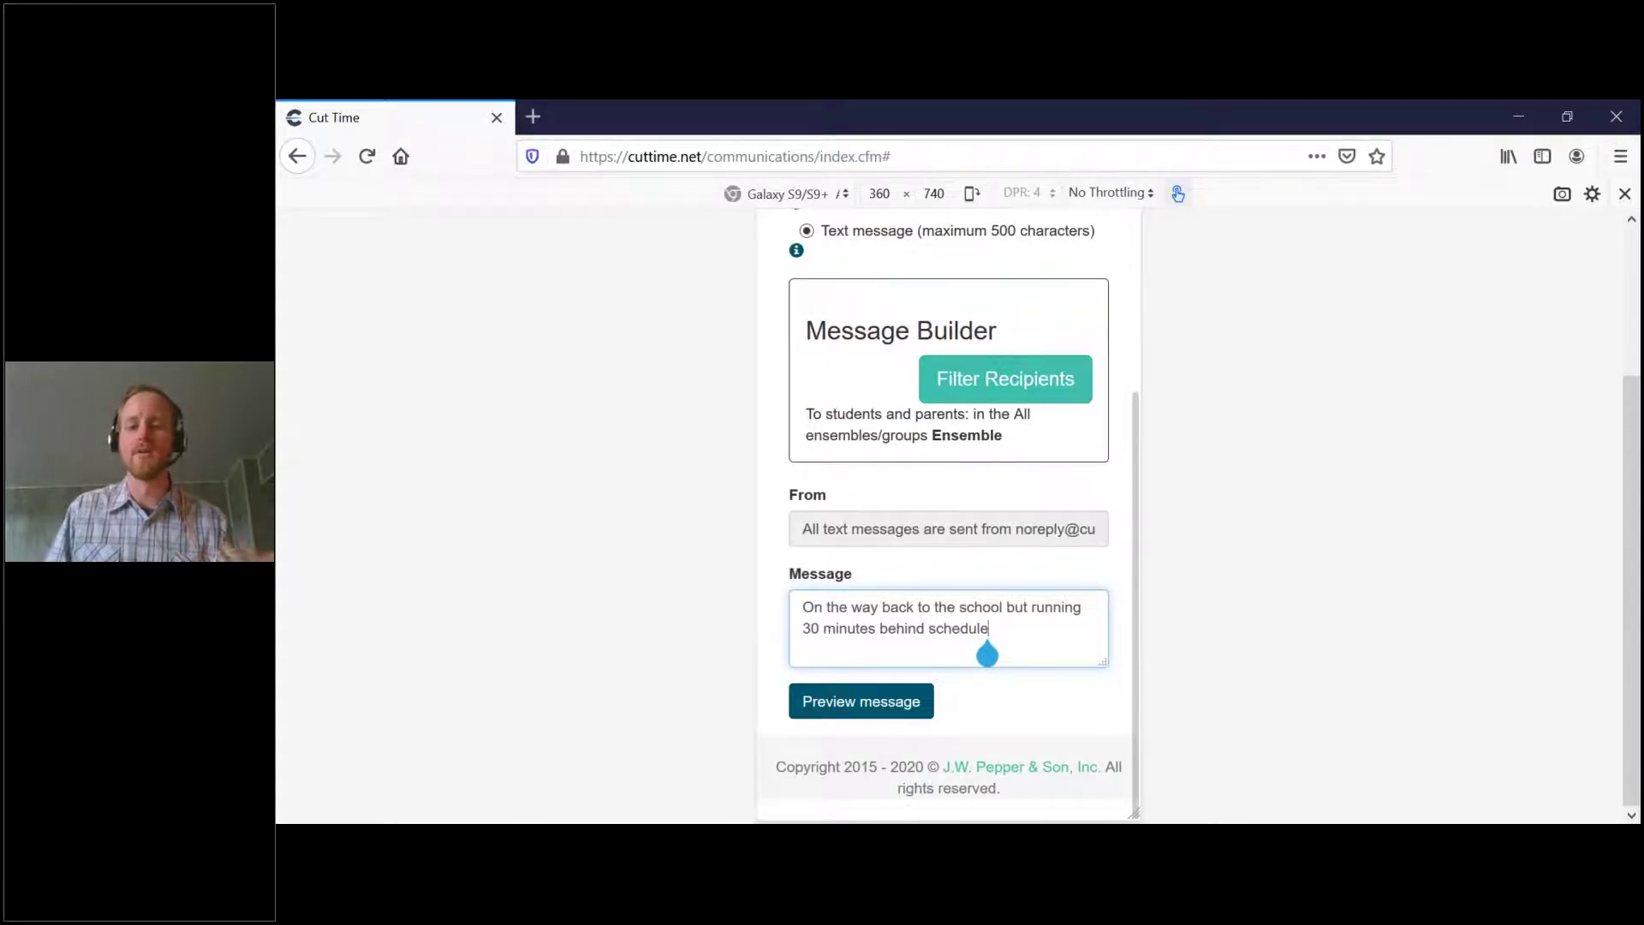
Switch back to the Chrome window with the desktop Communications page and look over the People section's options
scroll(1007, 583, "up", 3)
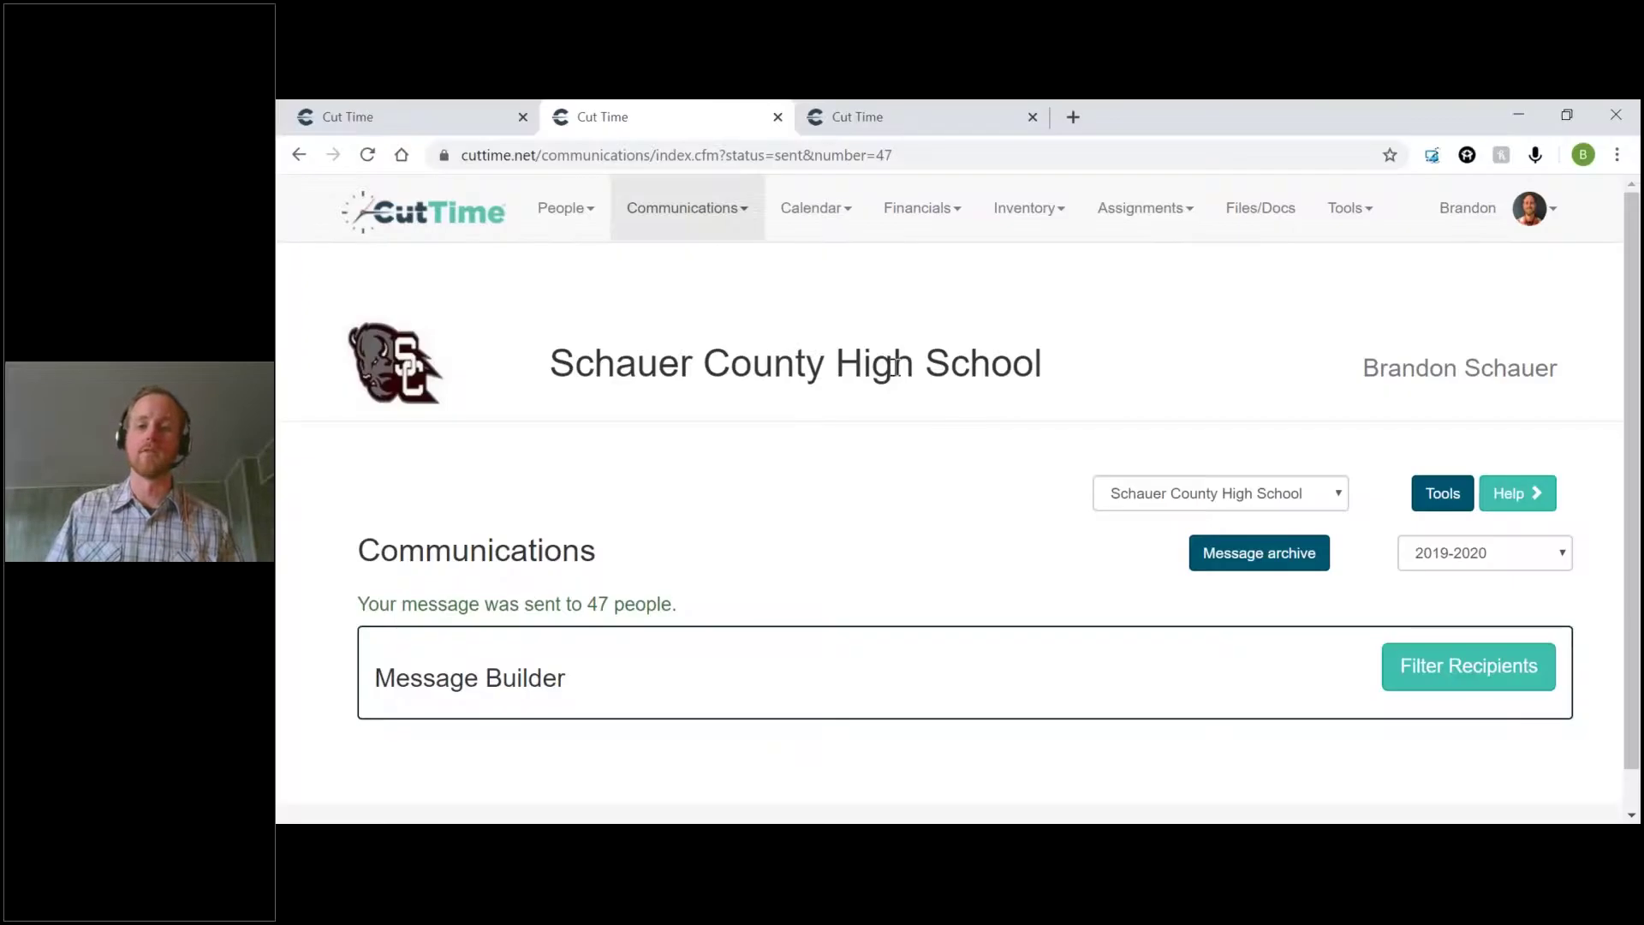
scroll(894, 366, "down", 1)
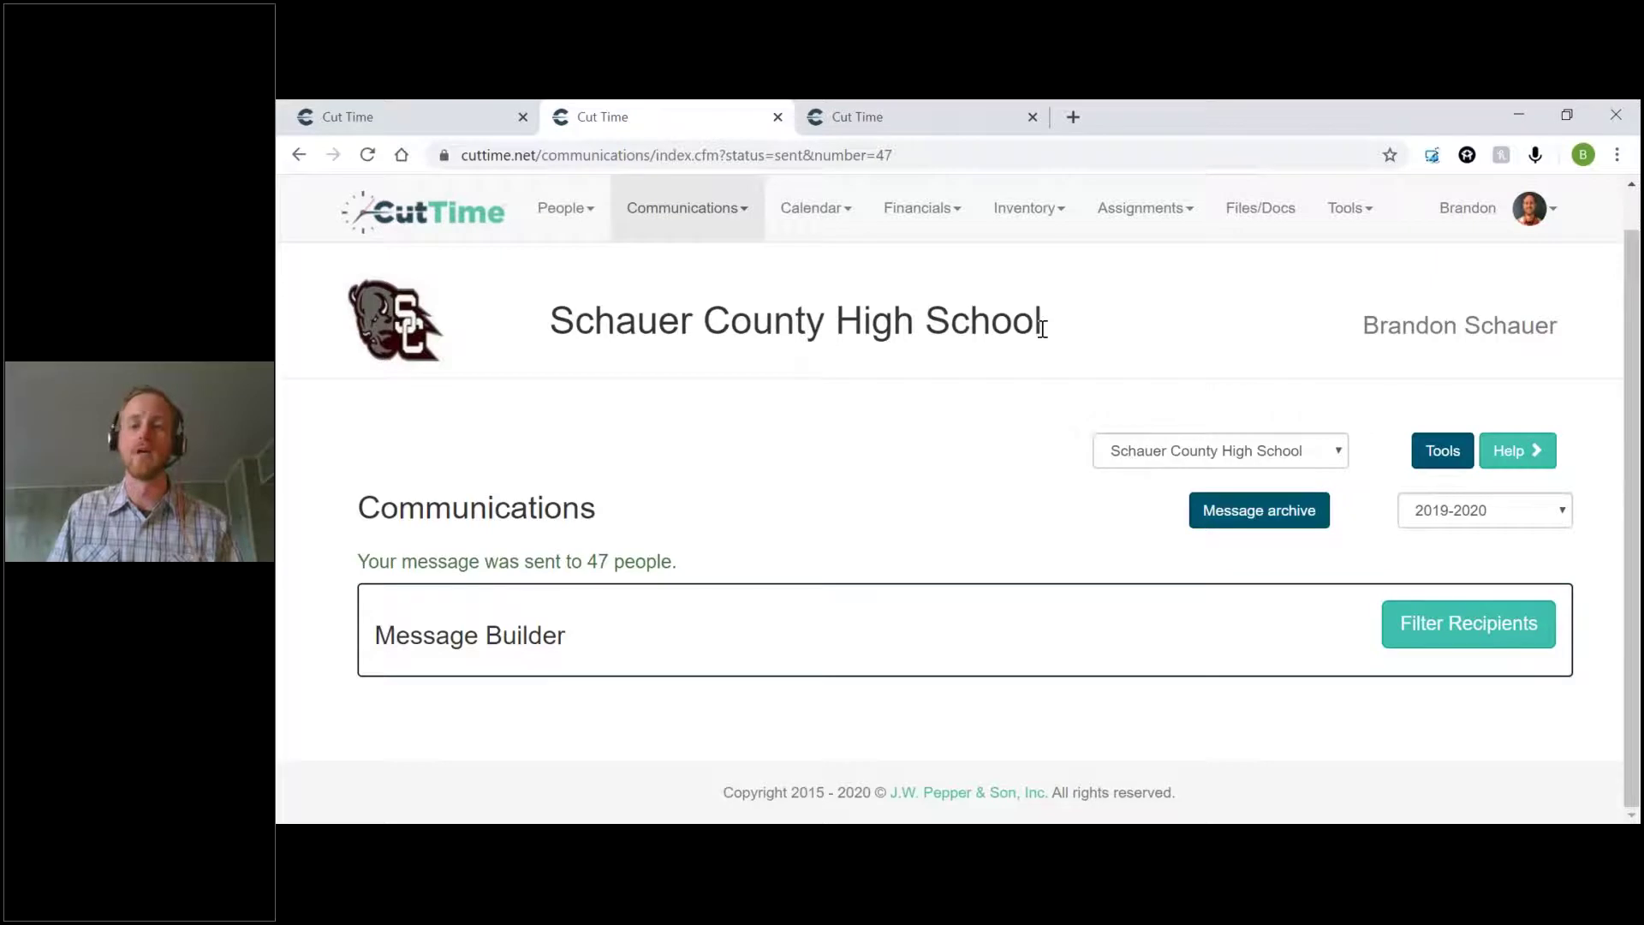
left_click(560, 210)
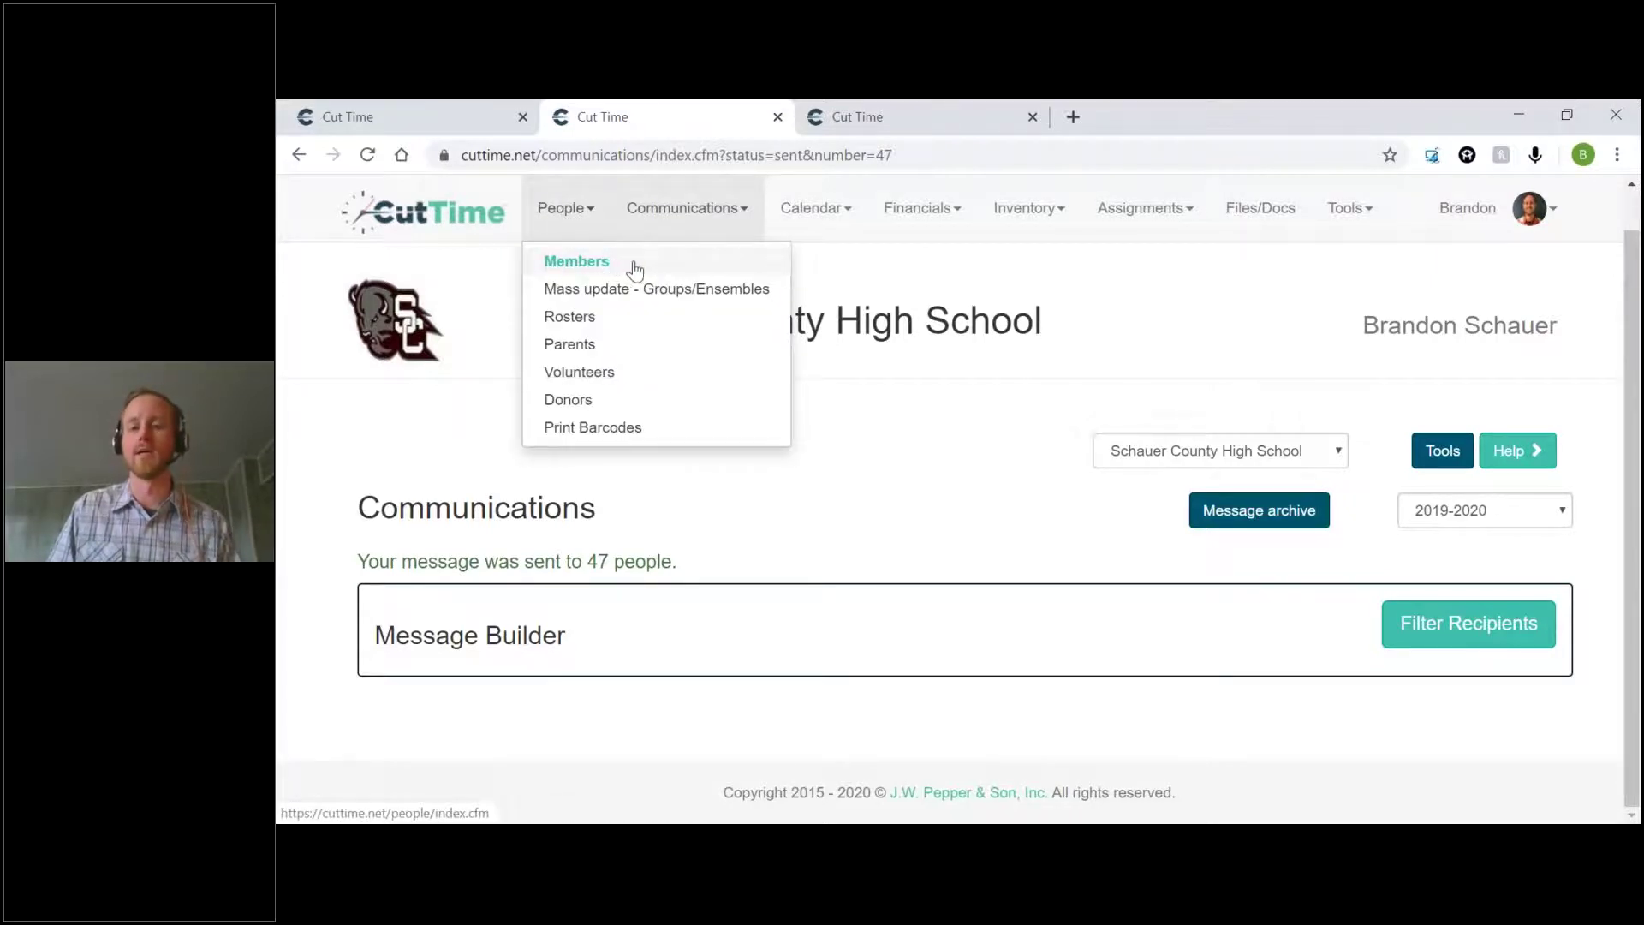
left_click(933, 285)
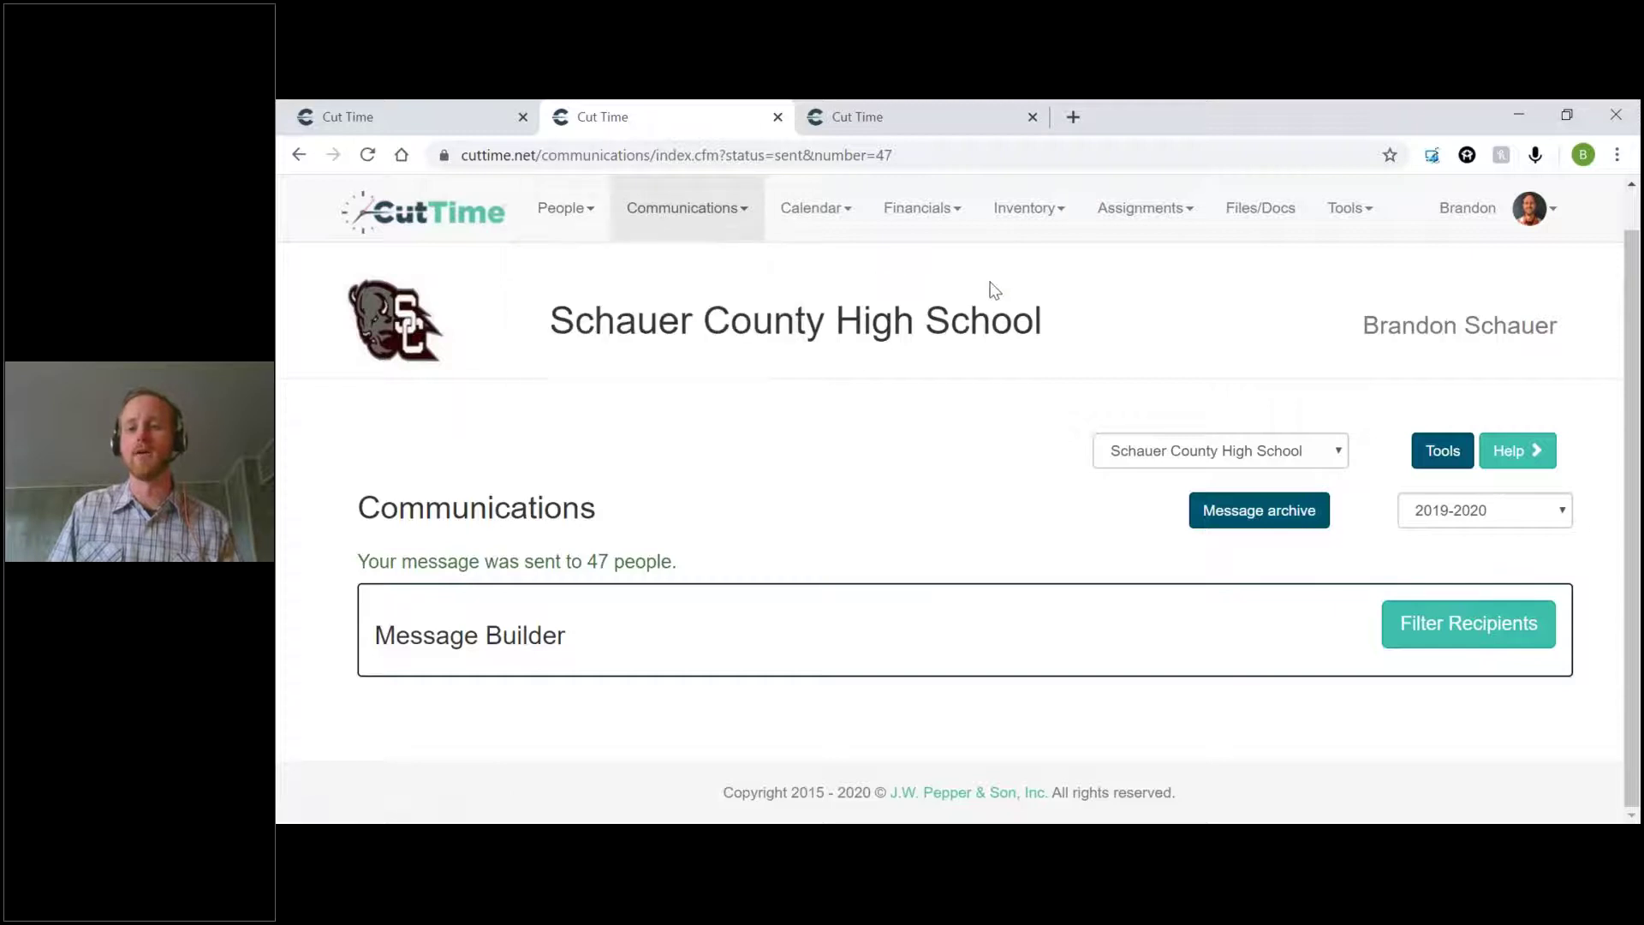
Open the mass updater for email addresses and examine the student list with its email fields
left_click(1350, 223)
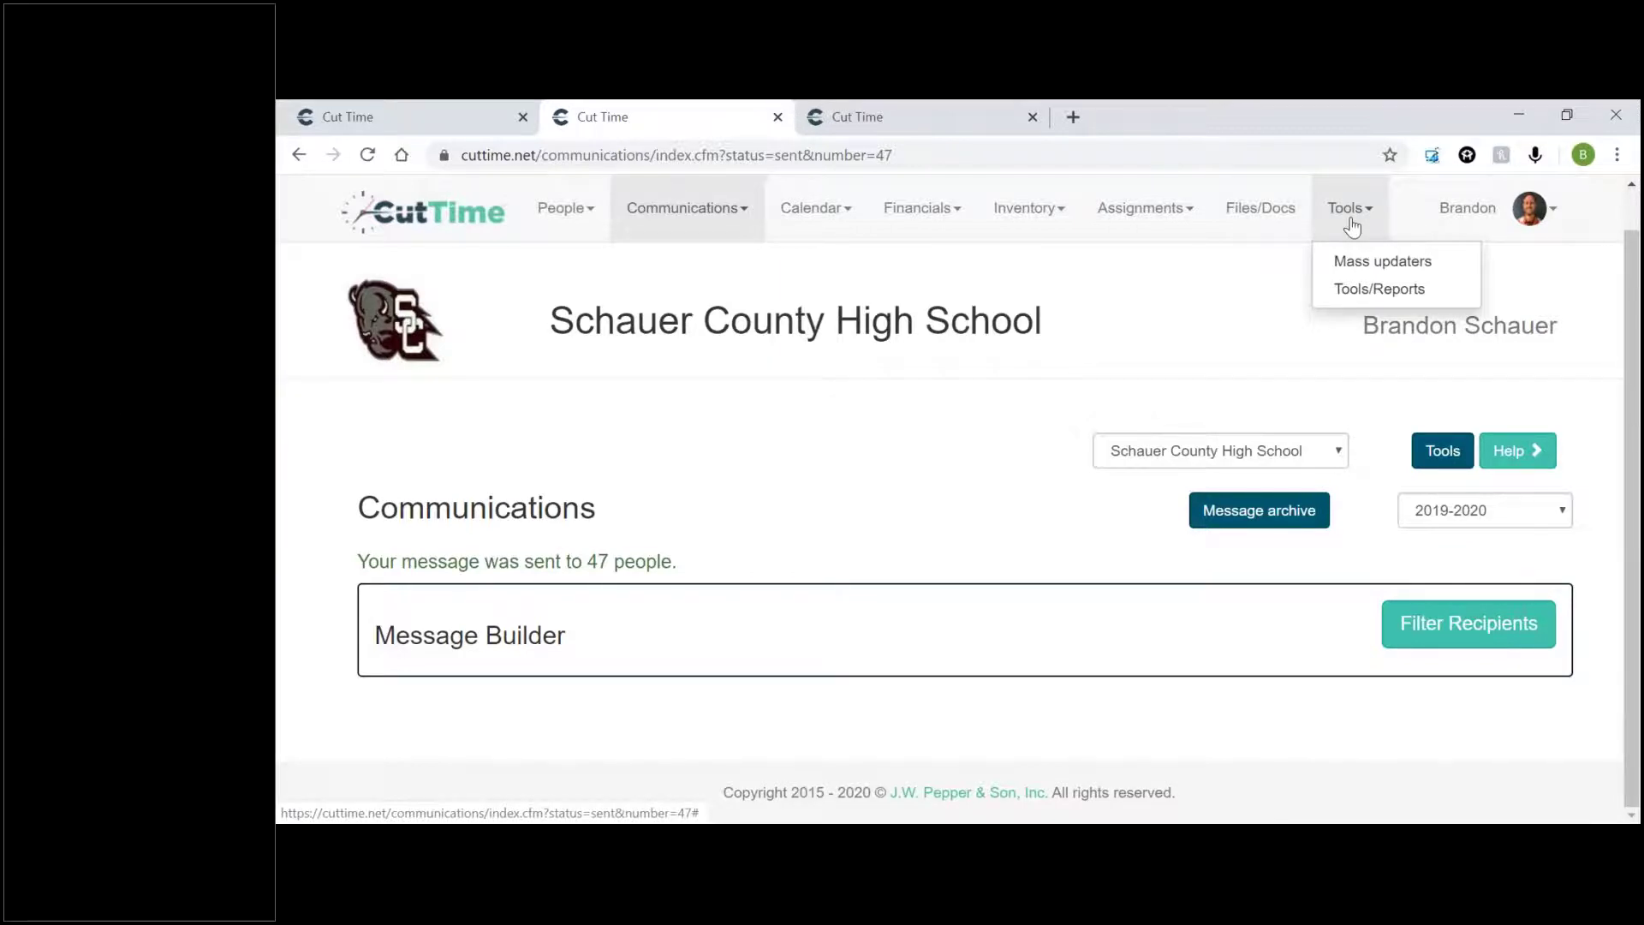
left_click(1350, 264)
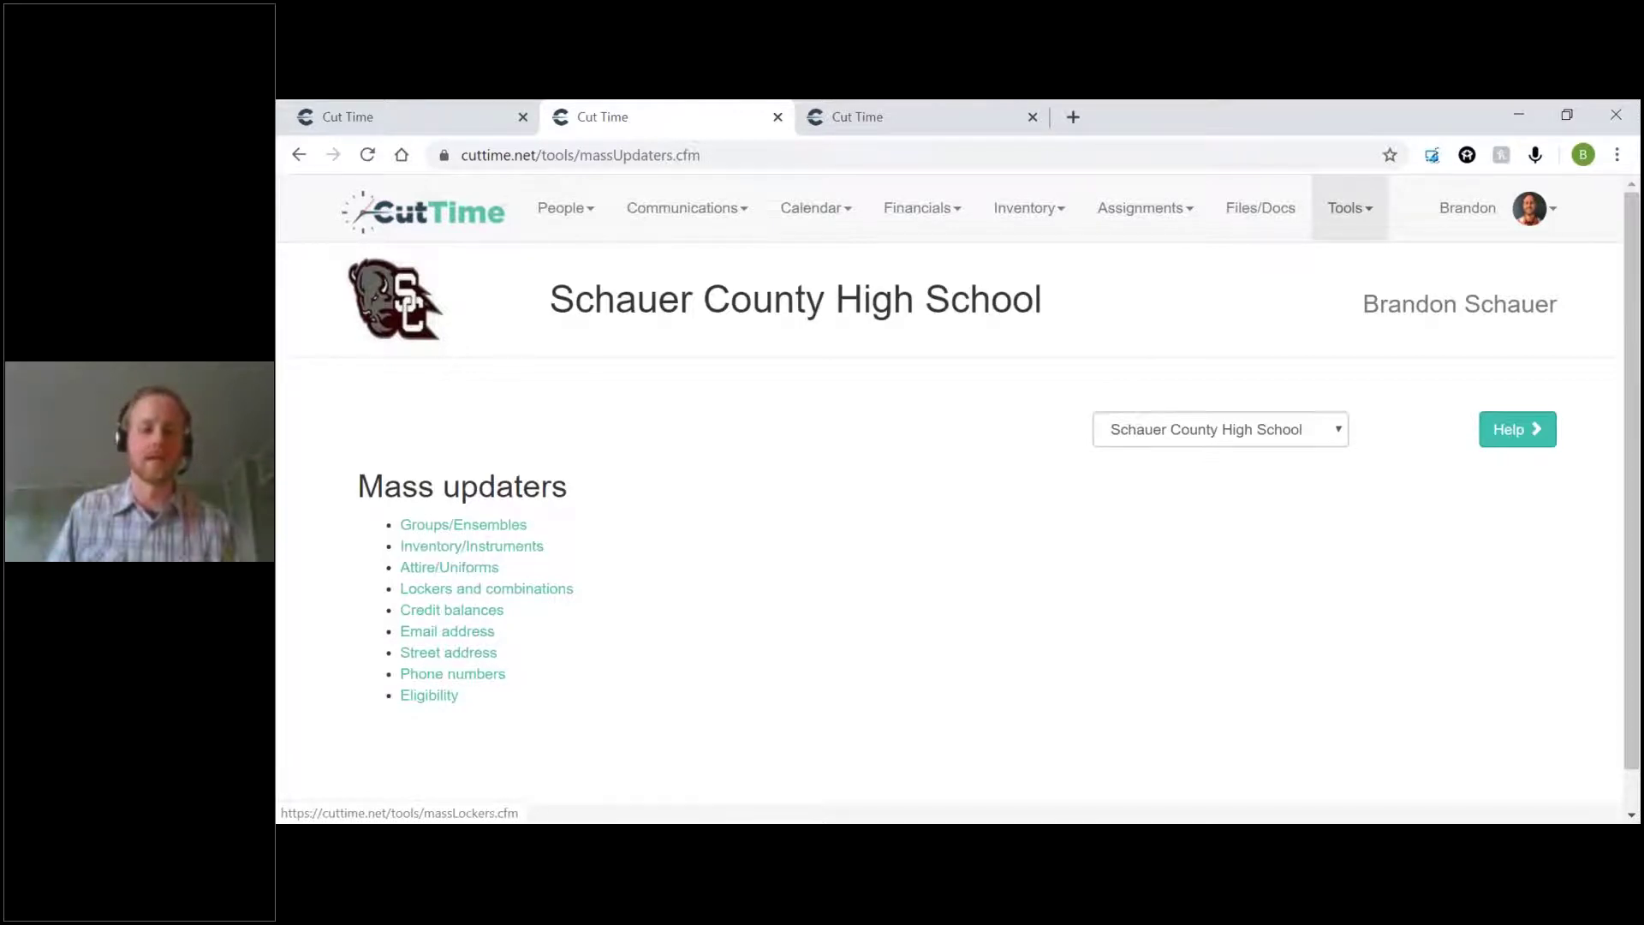
left_click(444, 640)
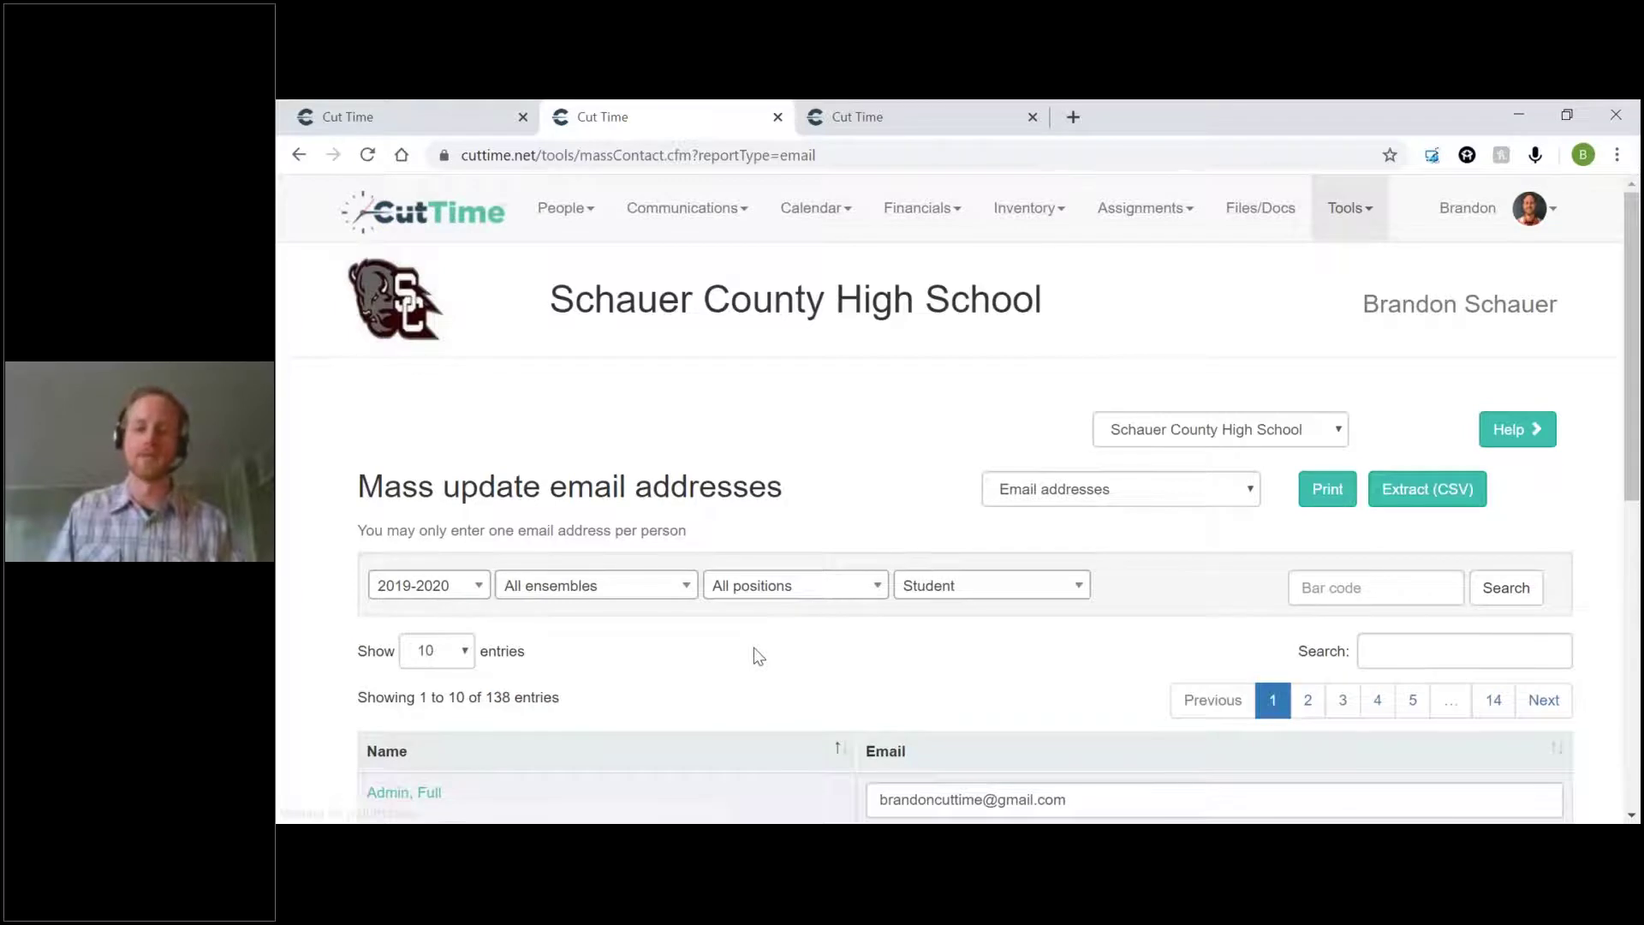
scroll(844, 480, "down", 4)
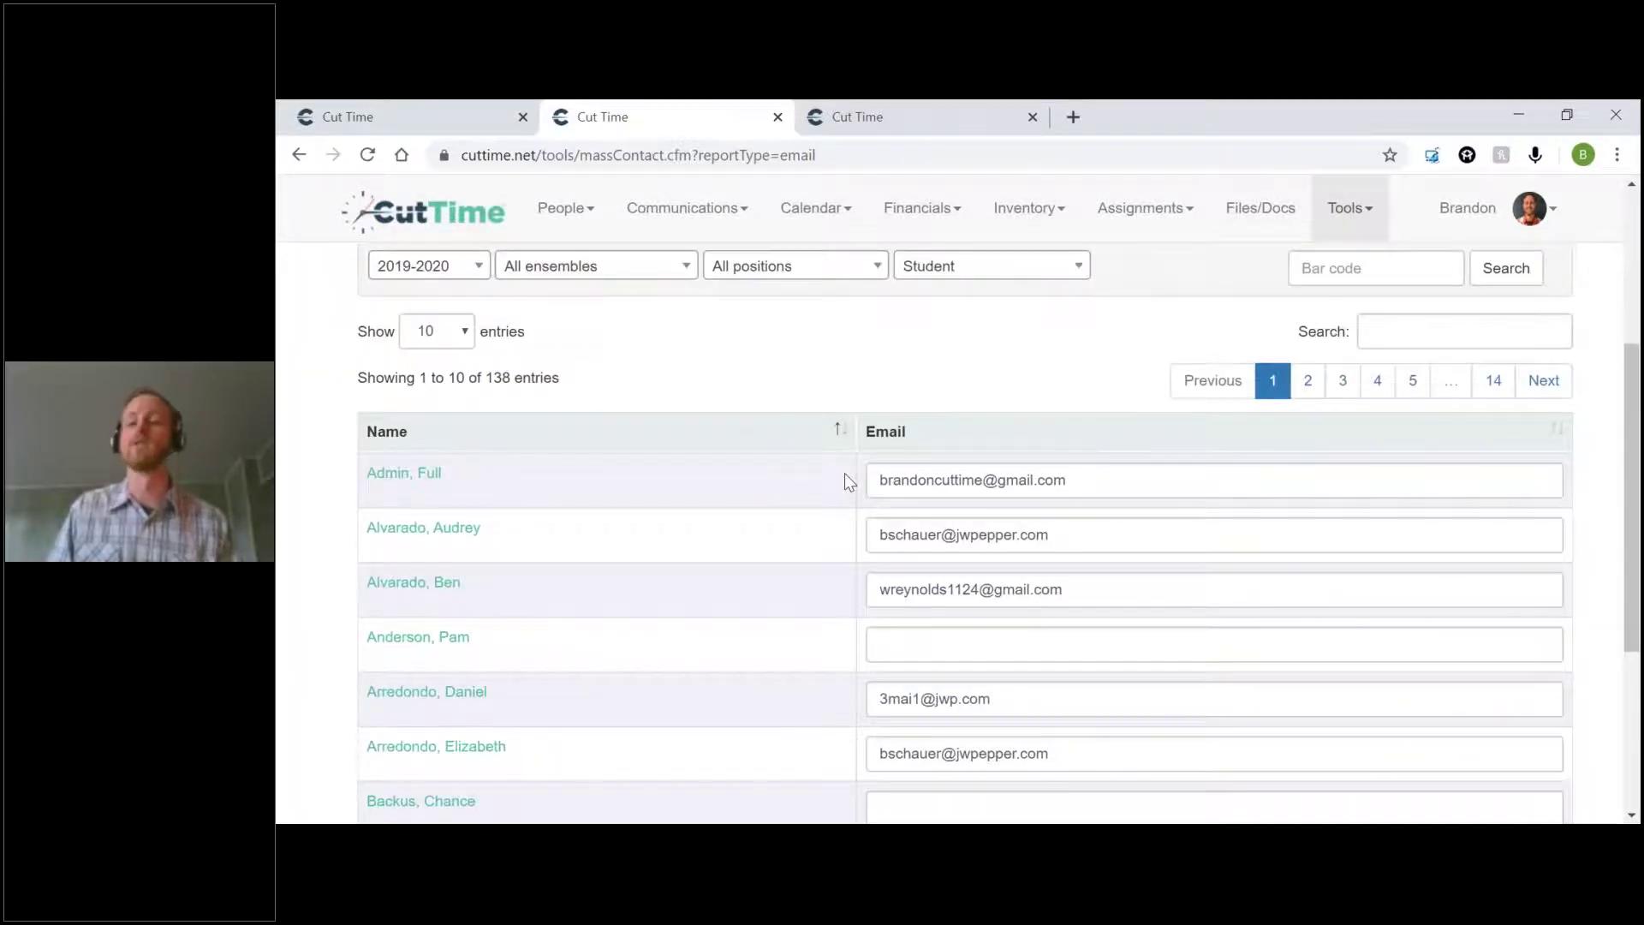
scroll(845, 477, "down", 4)
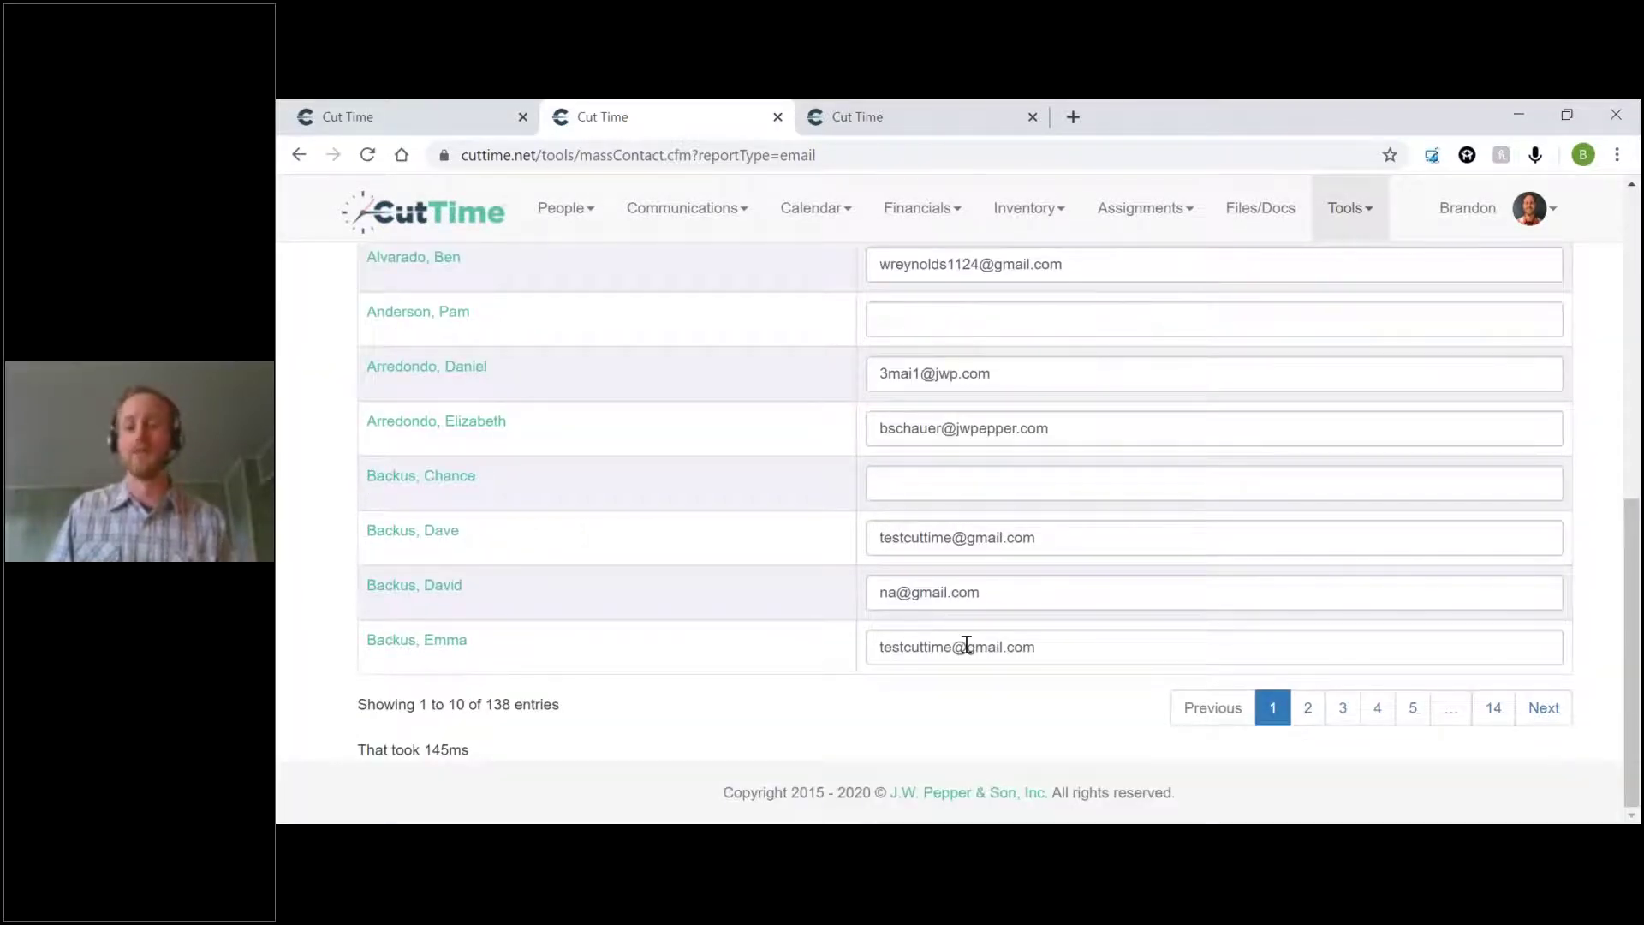
scroll(1057, 535, "up", 3)
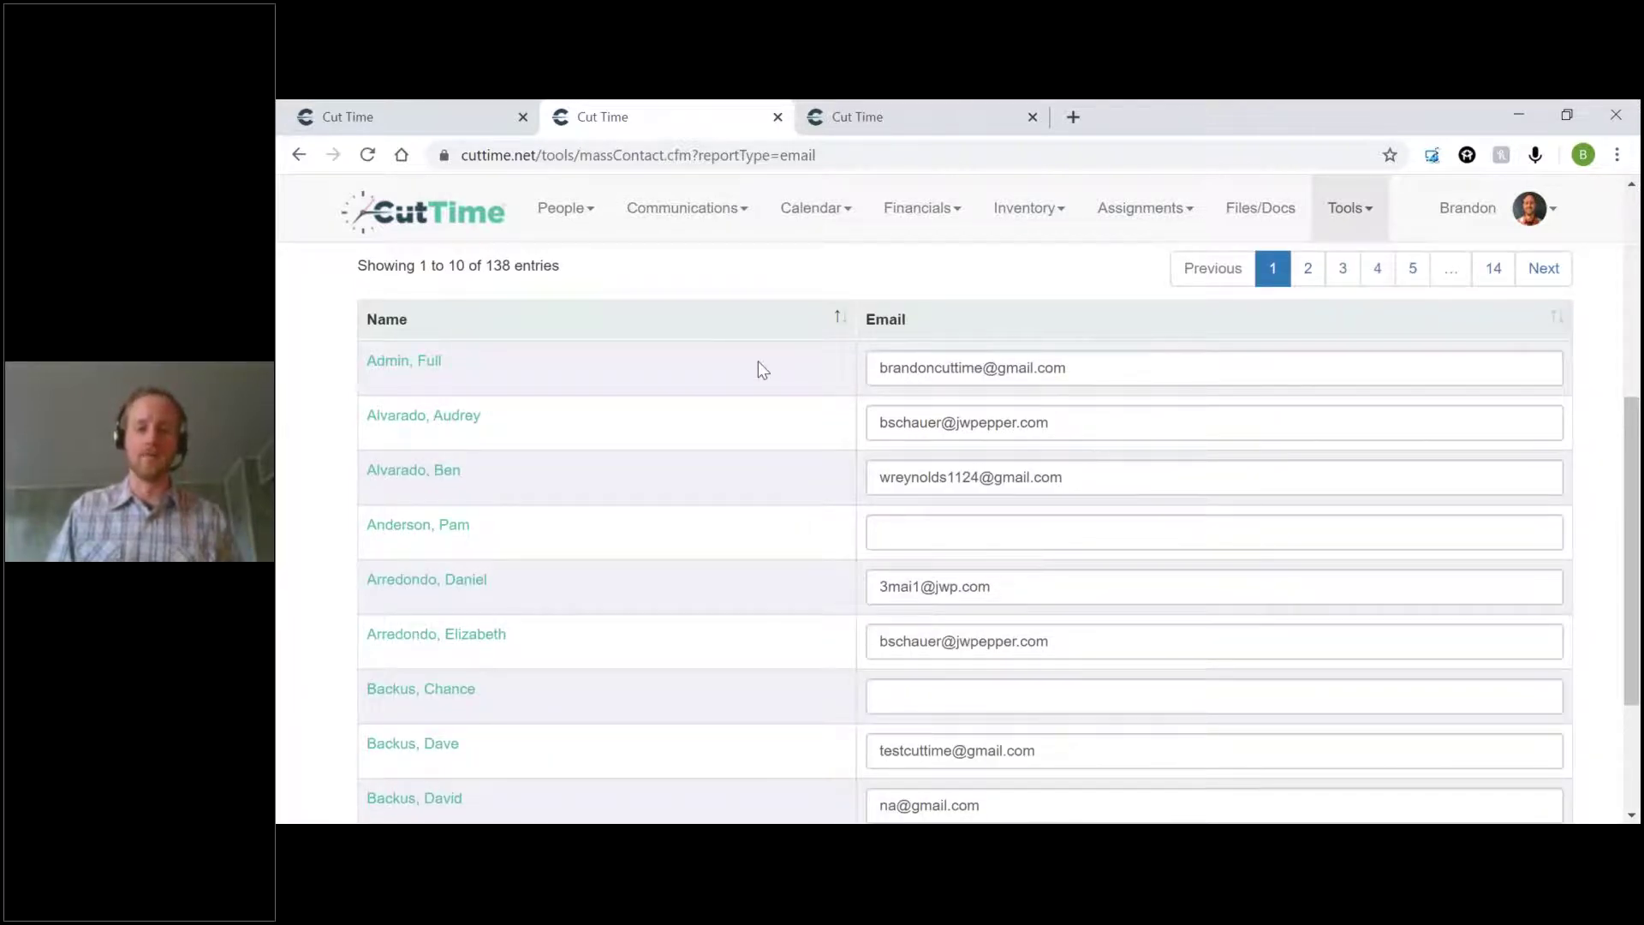
scroll(758, 362, "up", 1)
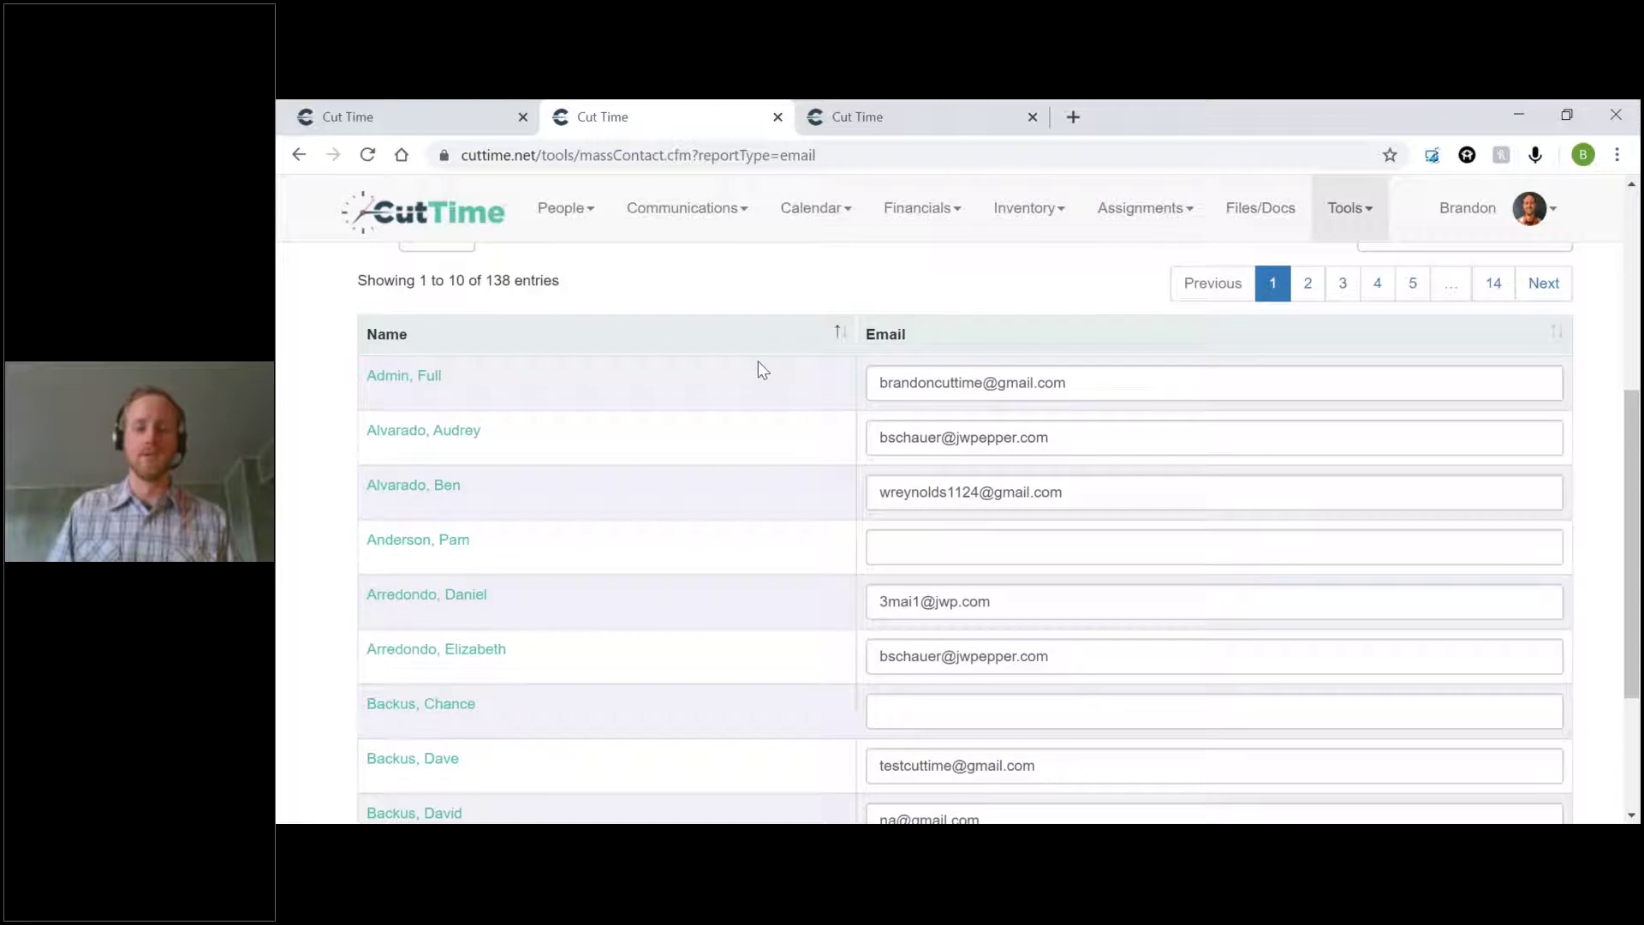
Look through the ensemble filter choices for the email address list, keeping All ensembles selected
scroll(758, 362, "up", 3)
left_click(597, 367)
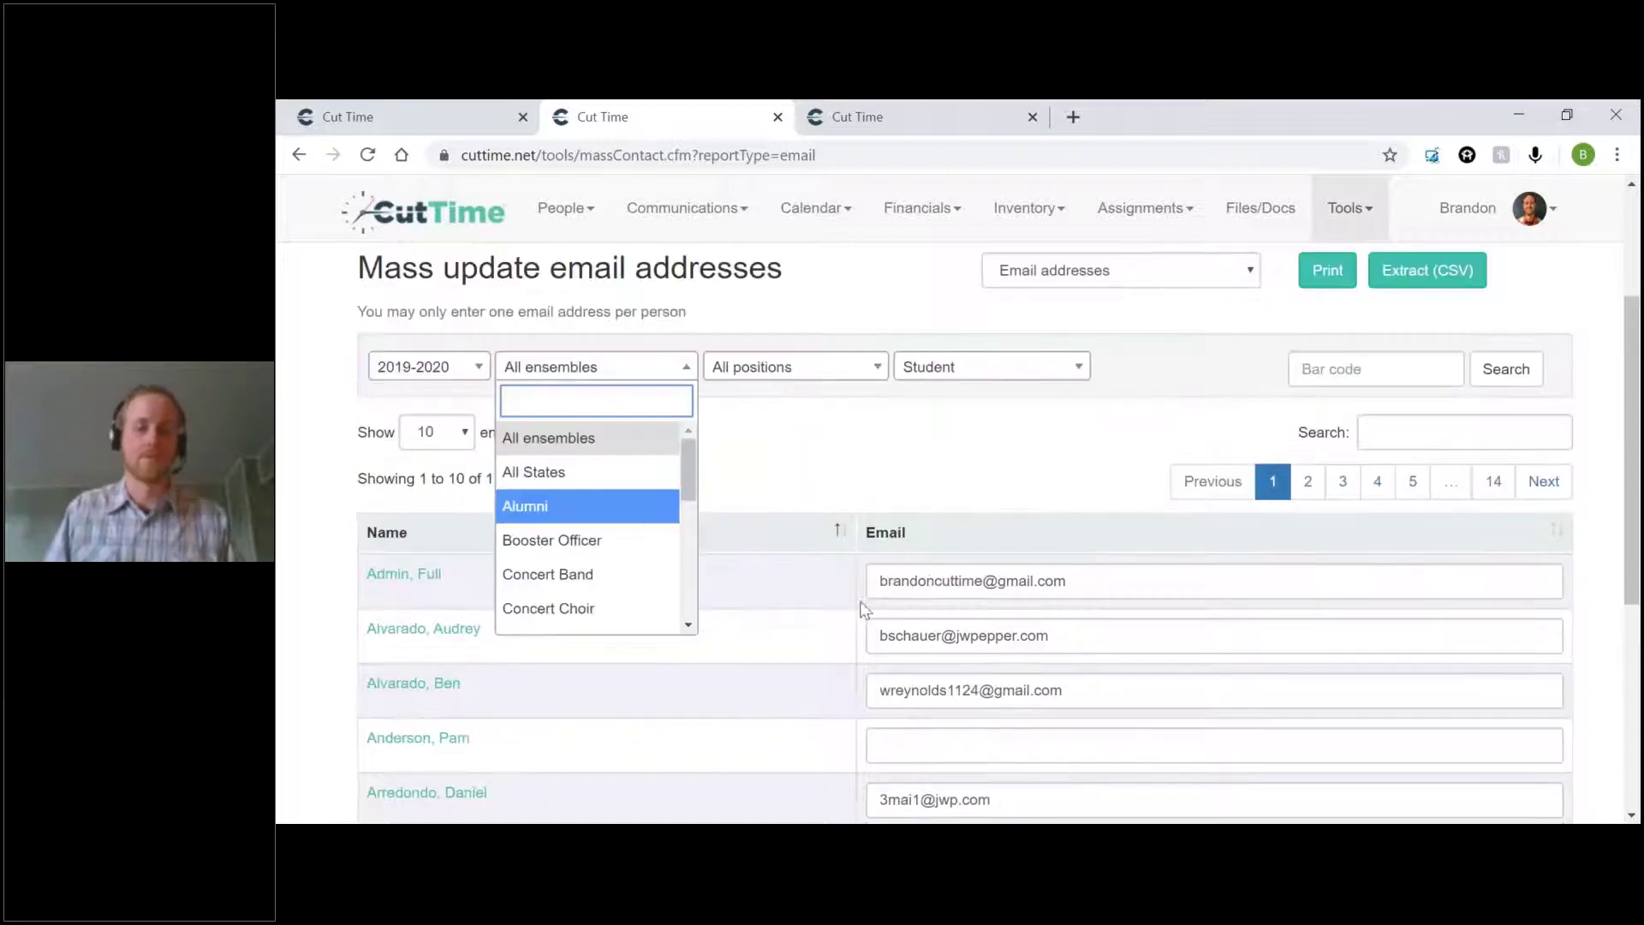
scroll(597, 561, "down", 3)
scroll(596, 548, "up", 2)
left_click(776, 470)
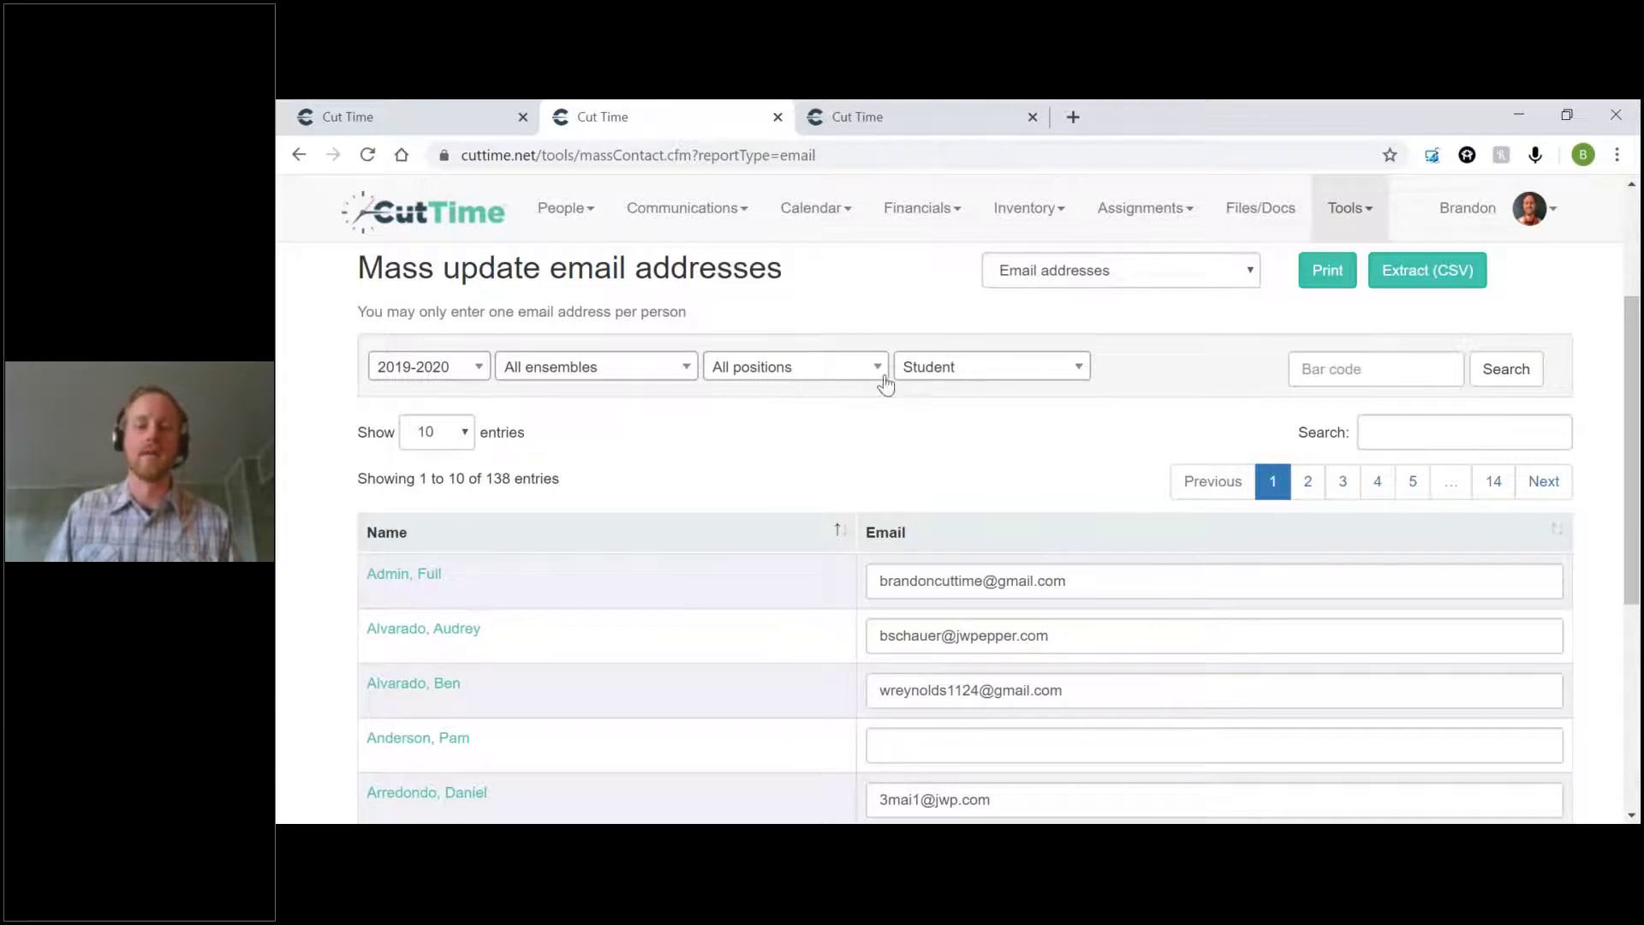
Return to the mass updaters and open the one for phone numbers
left_click(1338, 216)
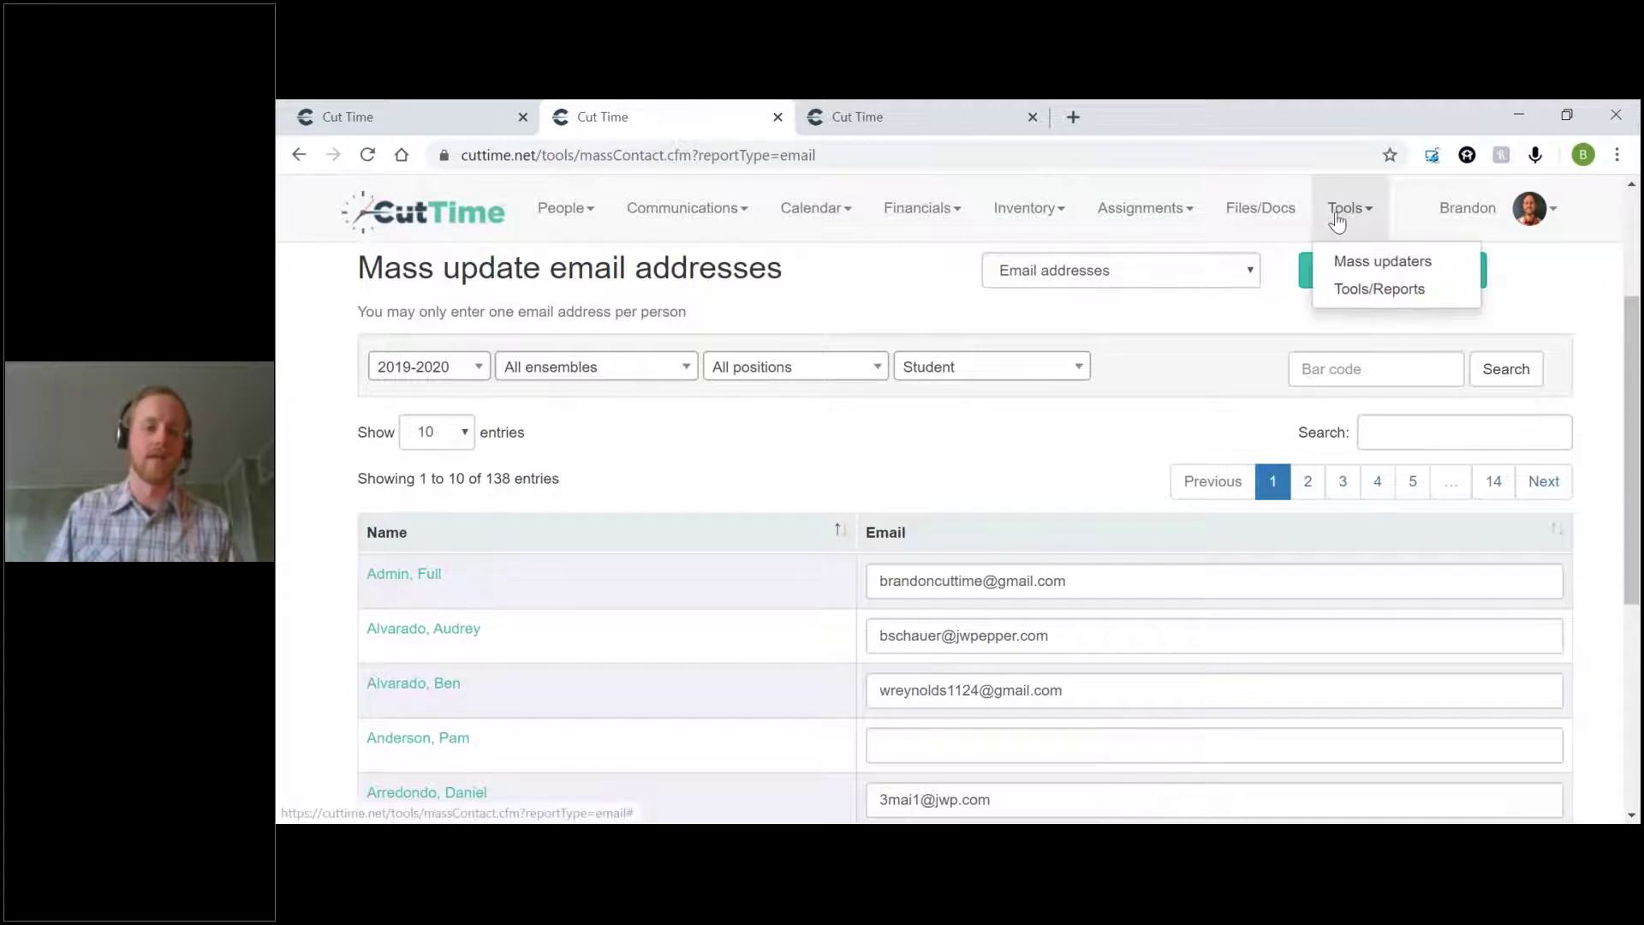
left_click(1382, 262)
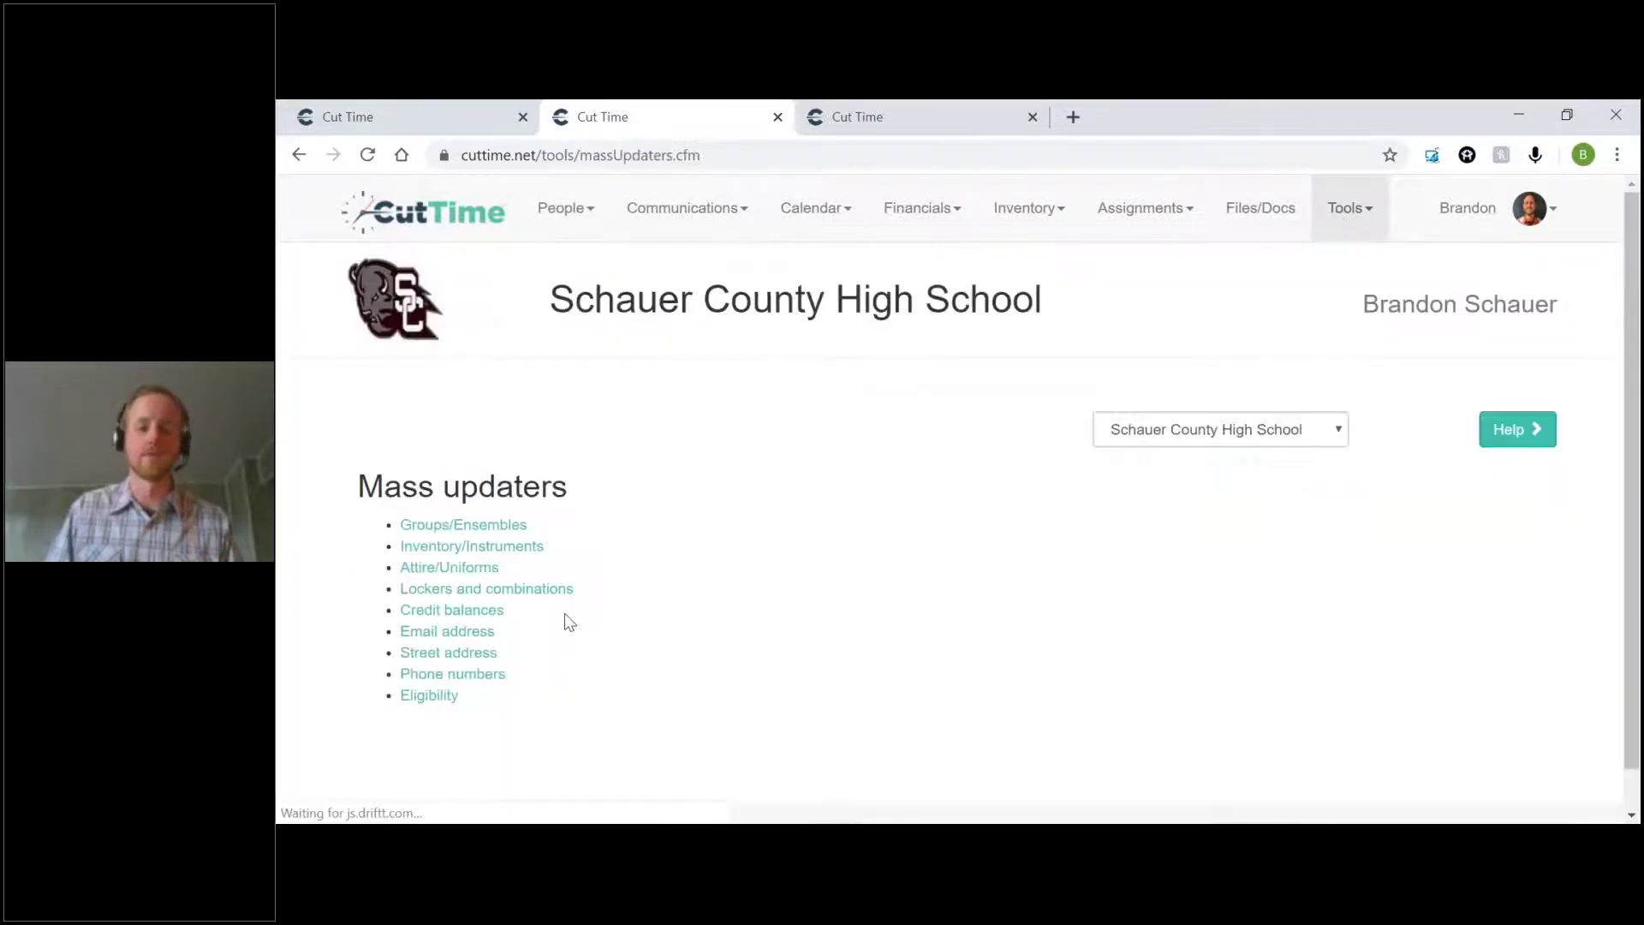
left_click(463, 678)
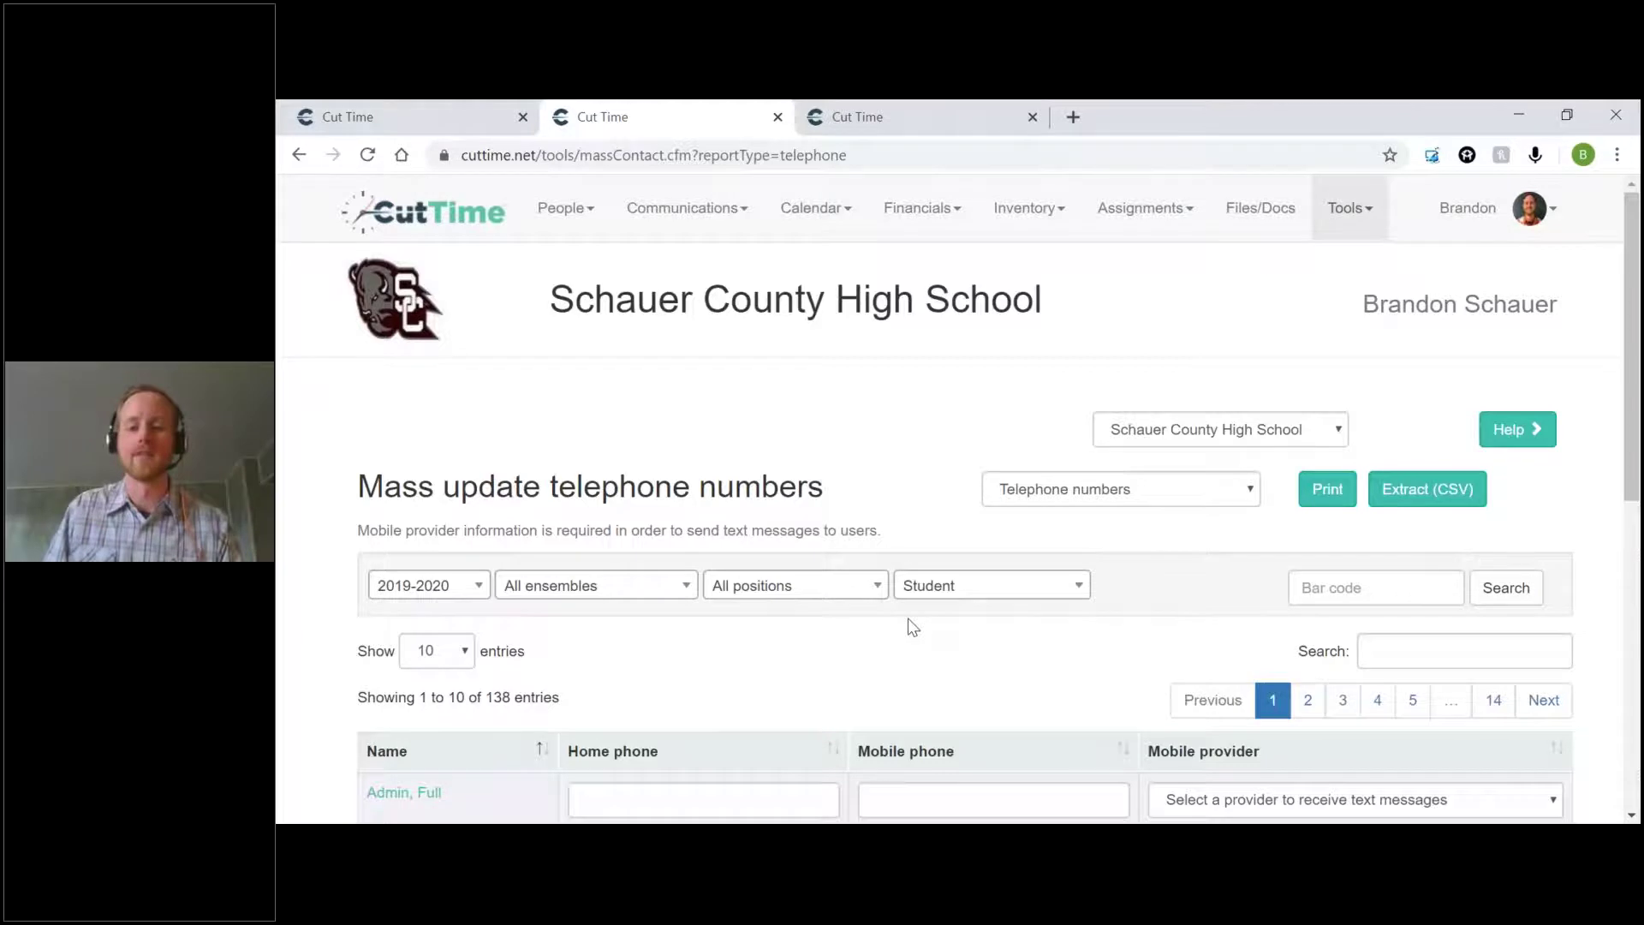
Look through the available mobile provider choices for the second person in the phone number list, leaving the provider unselected
scroll(908, 618, "down", 5)
left_click(1199, 428)
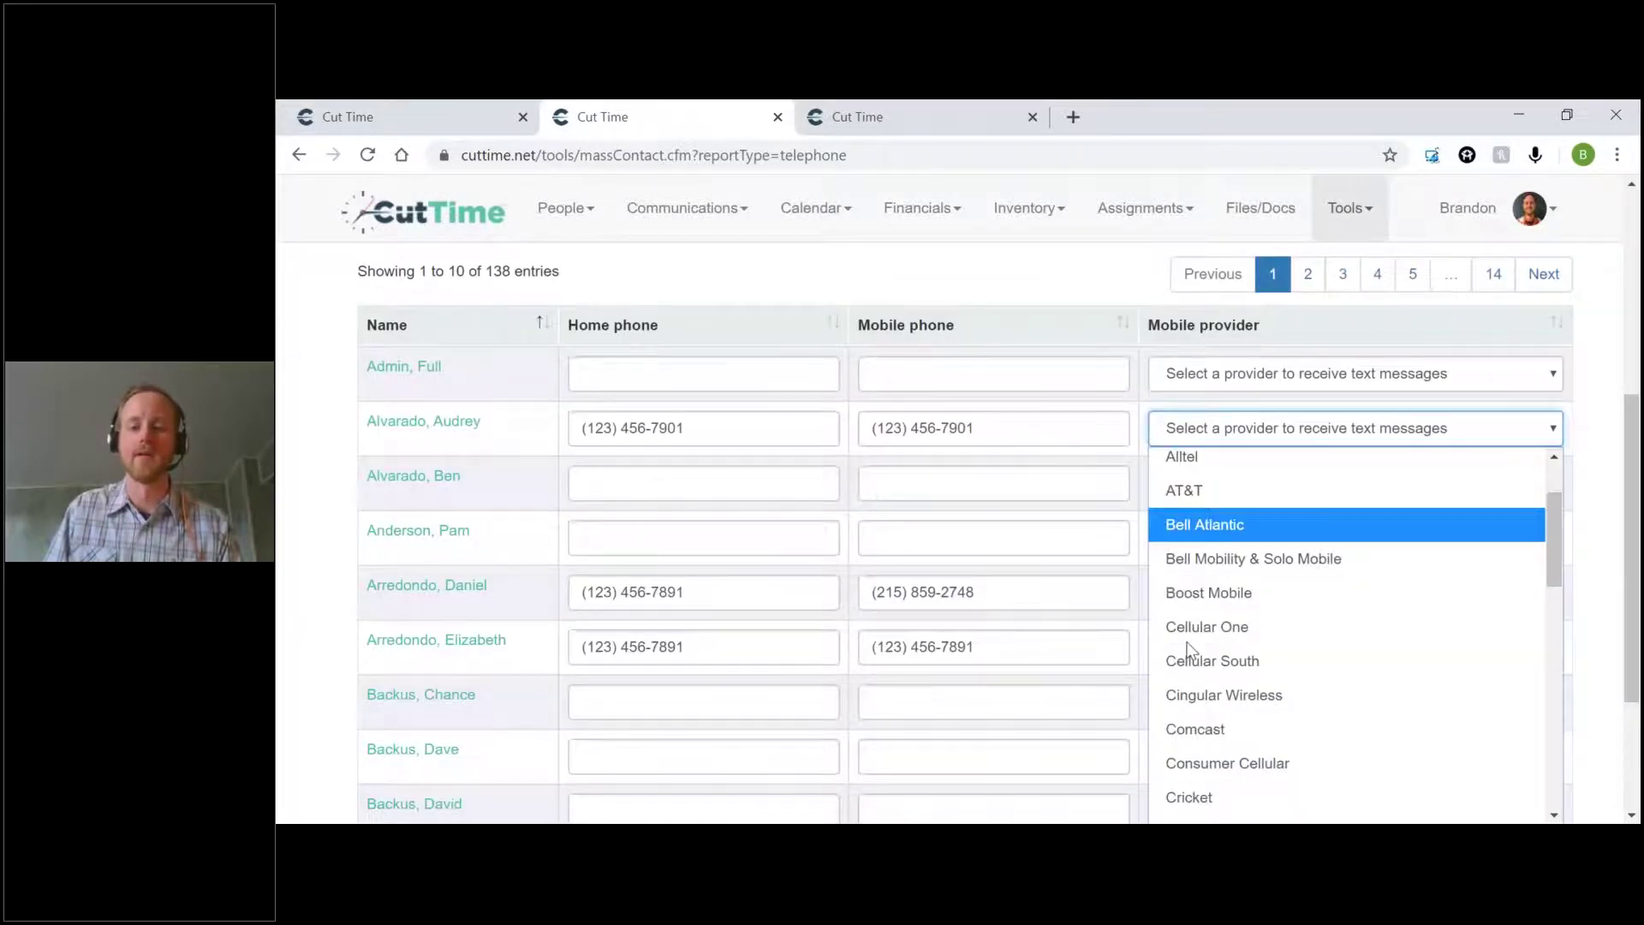
scroll(1188, 650, "down", 9)
scroll(1188, 649, "up", 5)
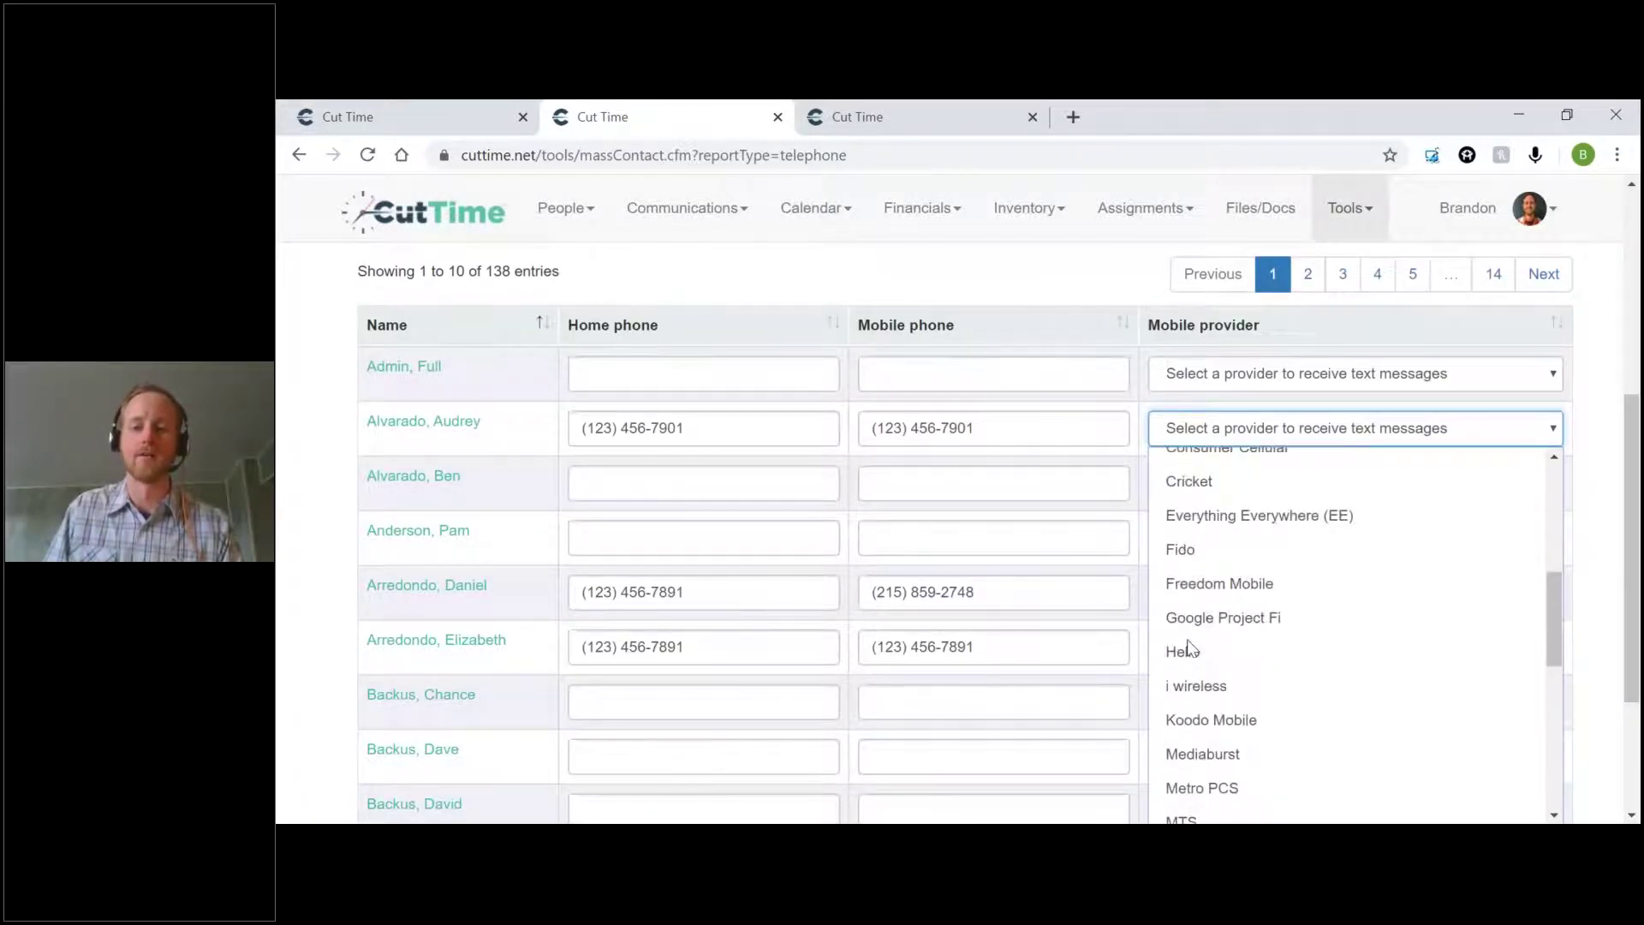
scroll(1186, 647, "up", 4)
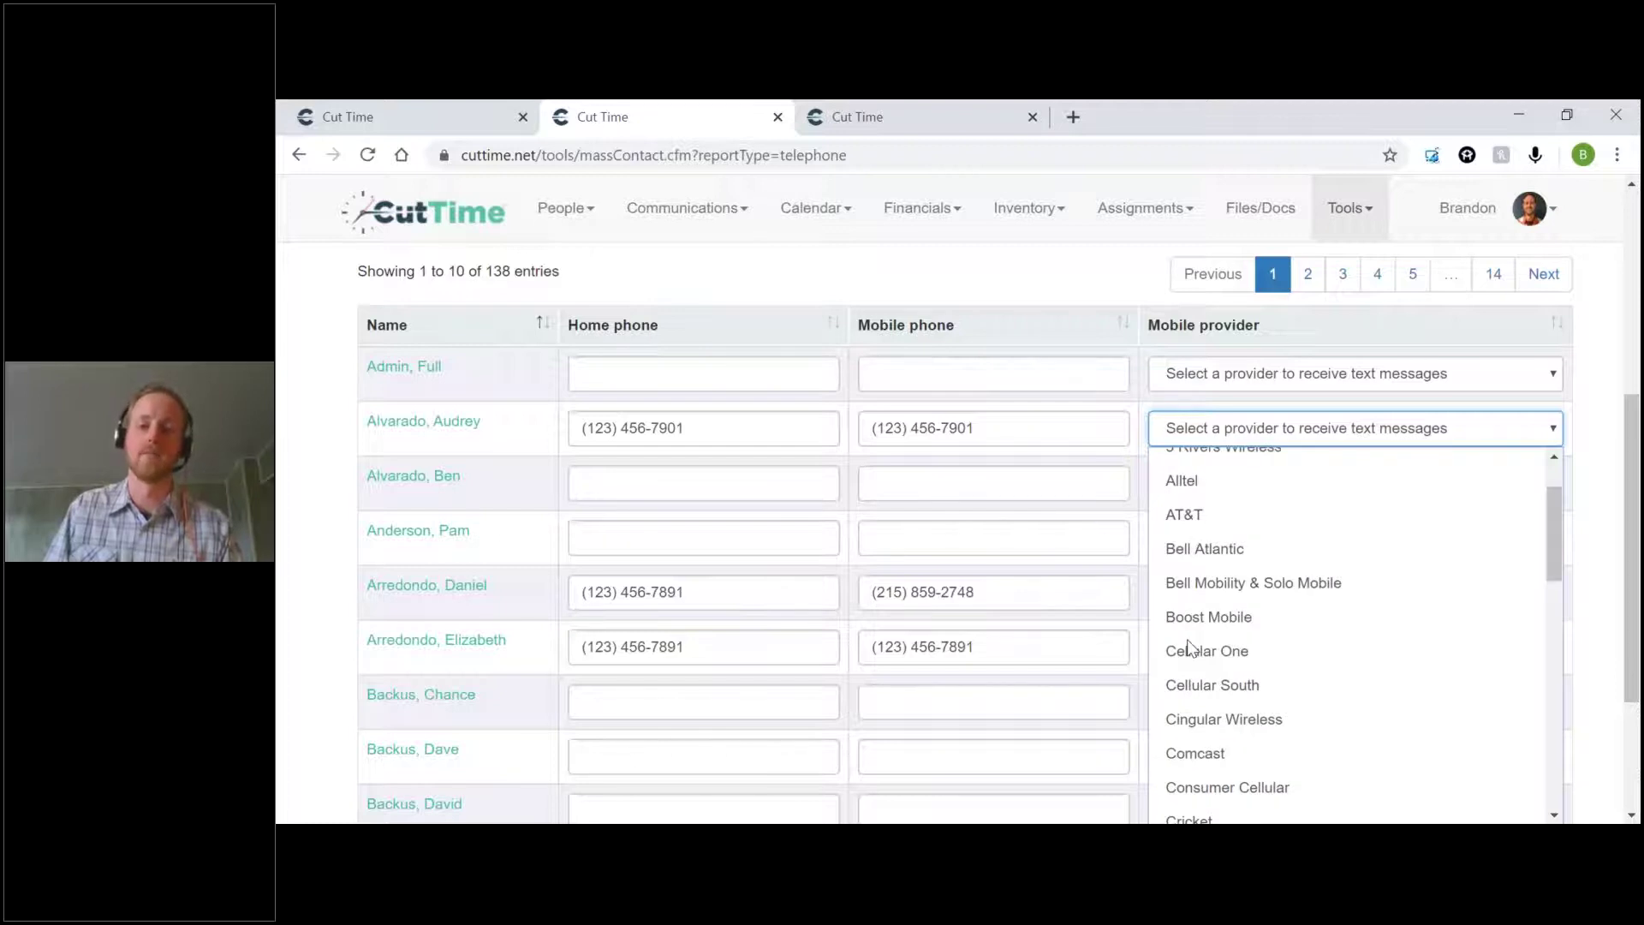
scroll(1189, 649, "up", 2)
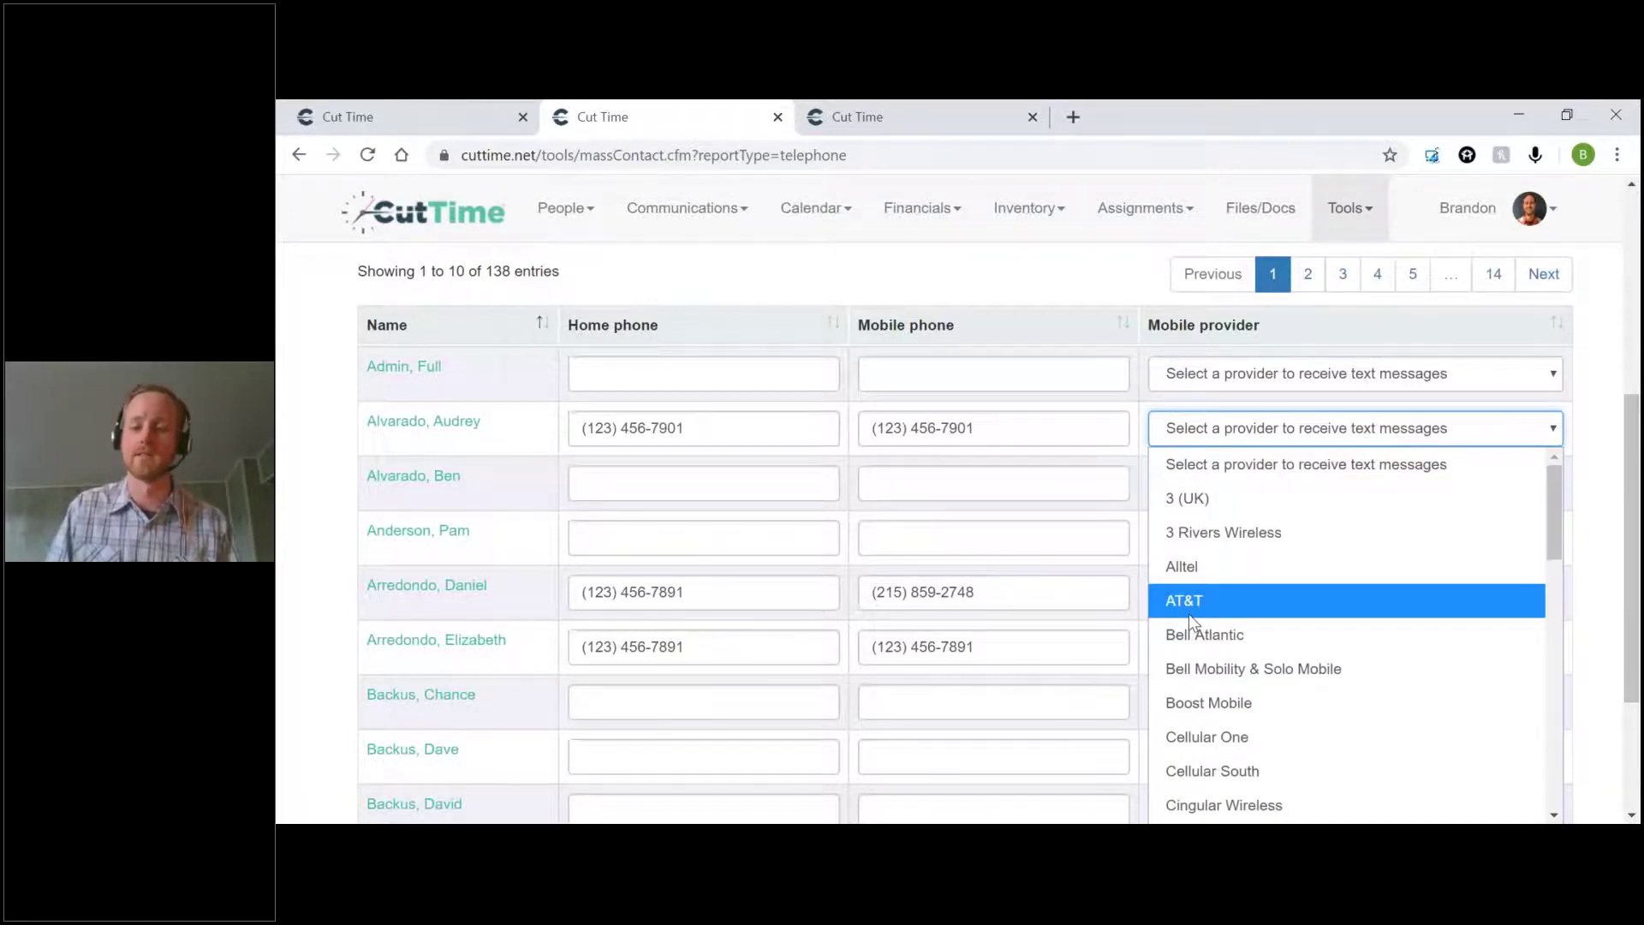
scroll(1189, 615, "down", 5)
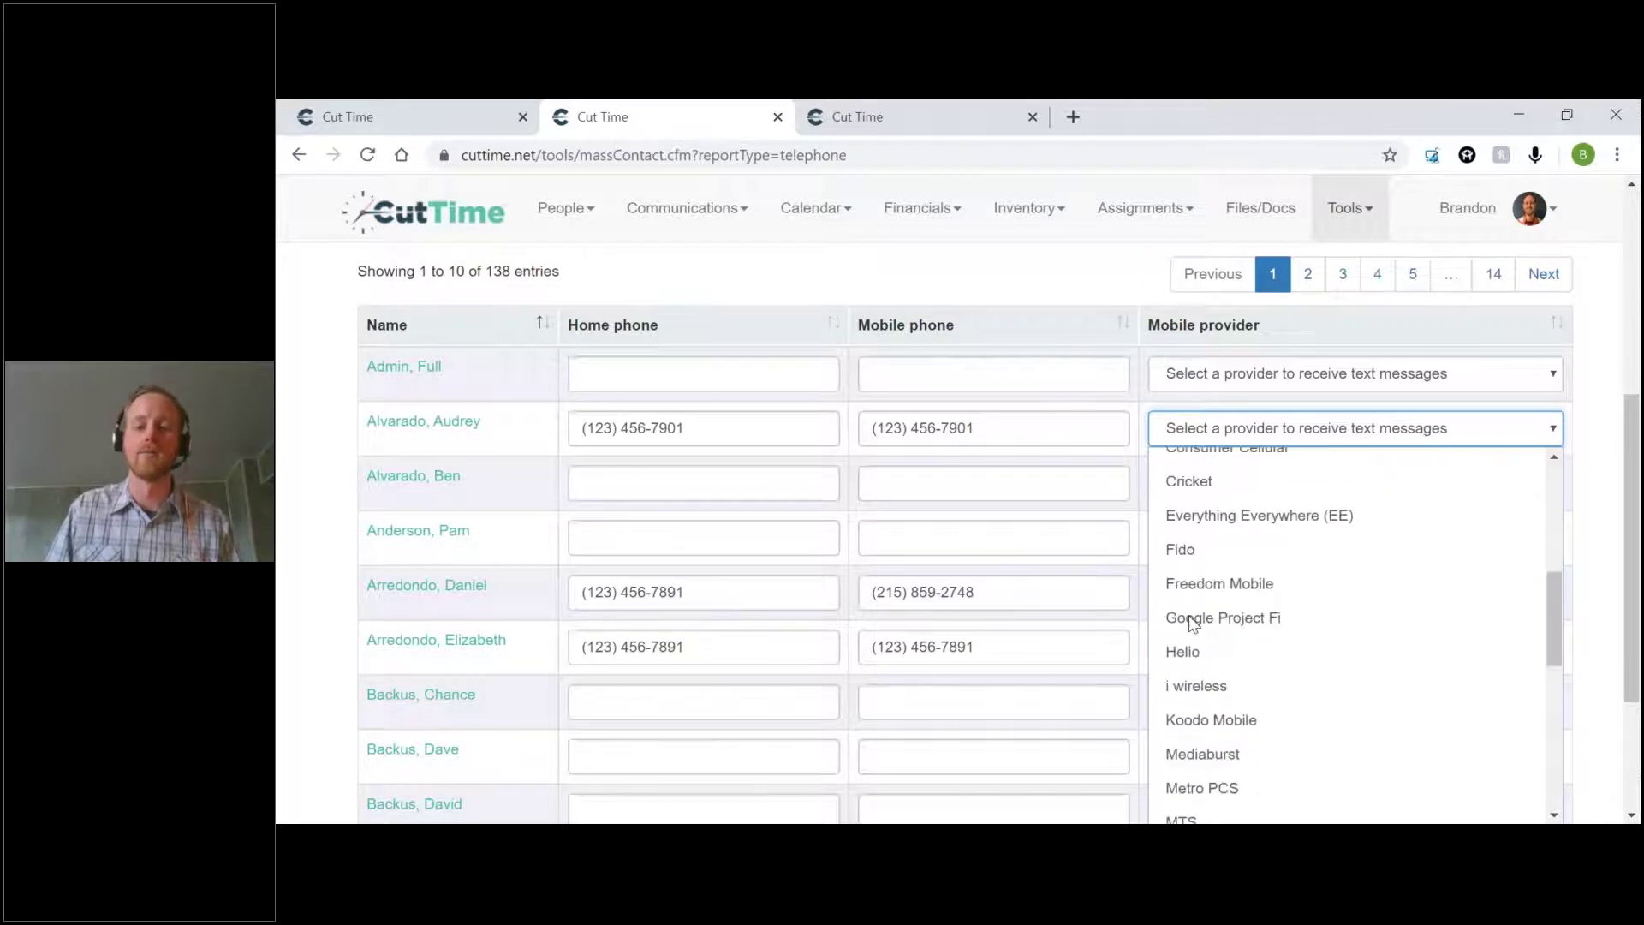
scroll(1193, 623, "down", 6)
scroll(1193, 622, "up", 3)
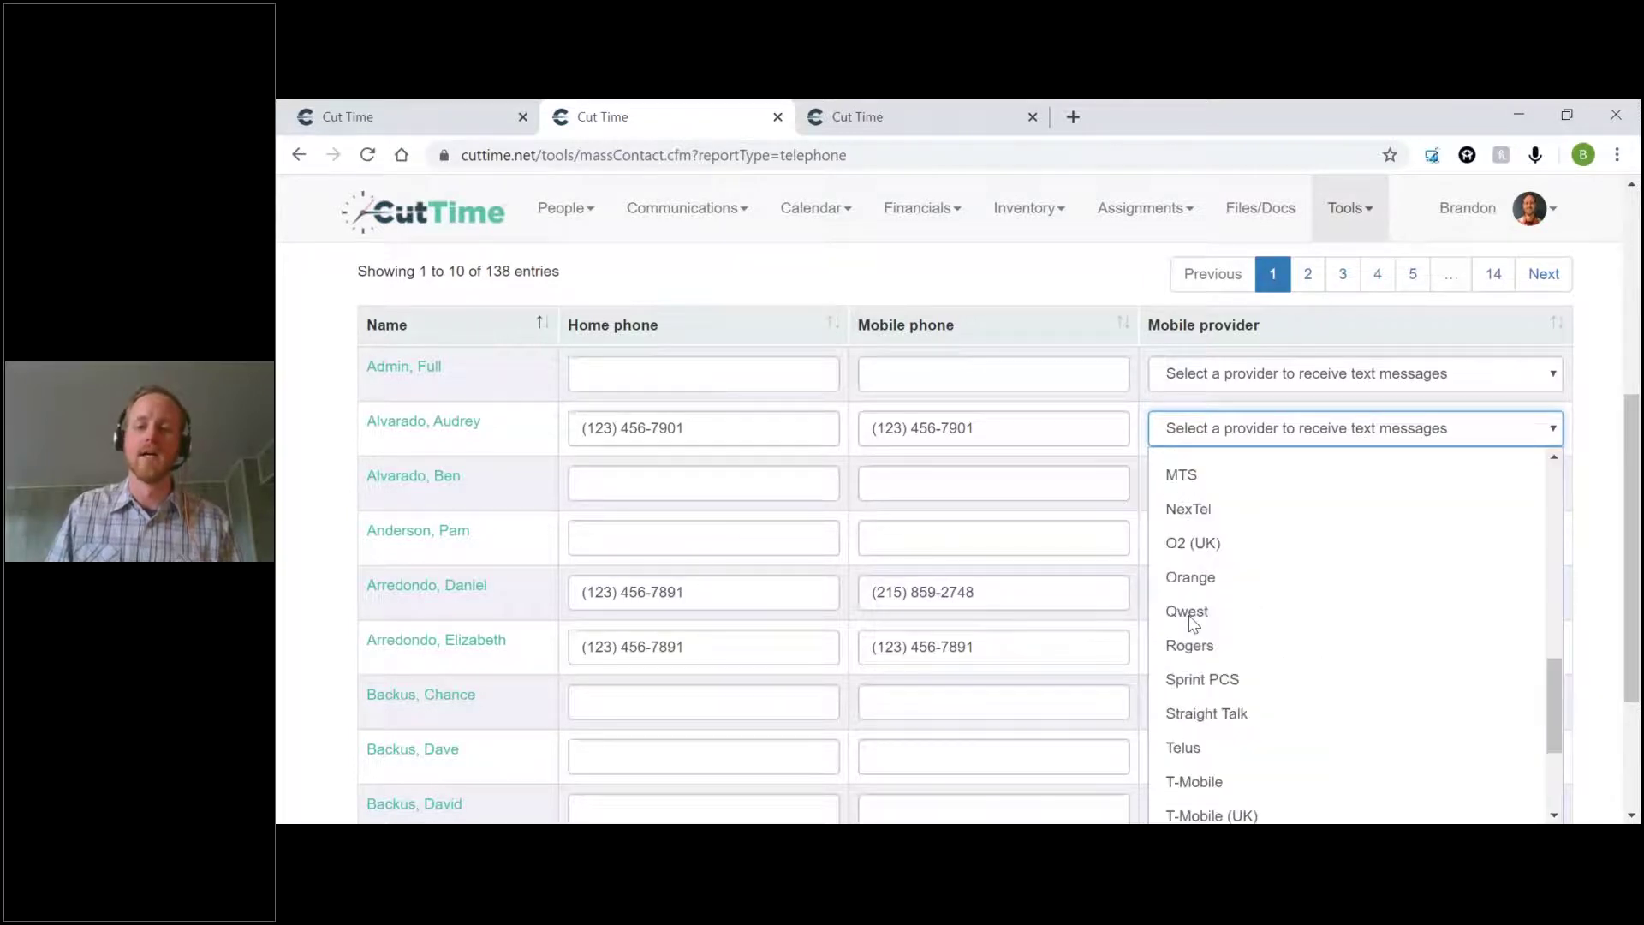
scroll(1193, 622, "up", 6)
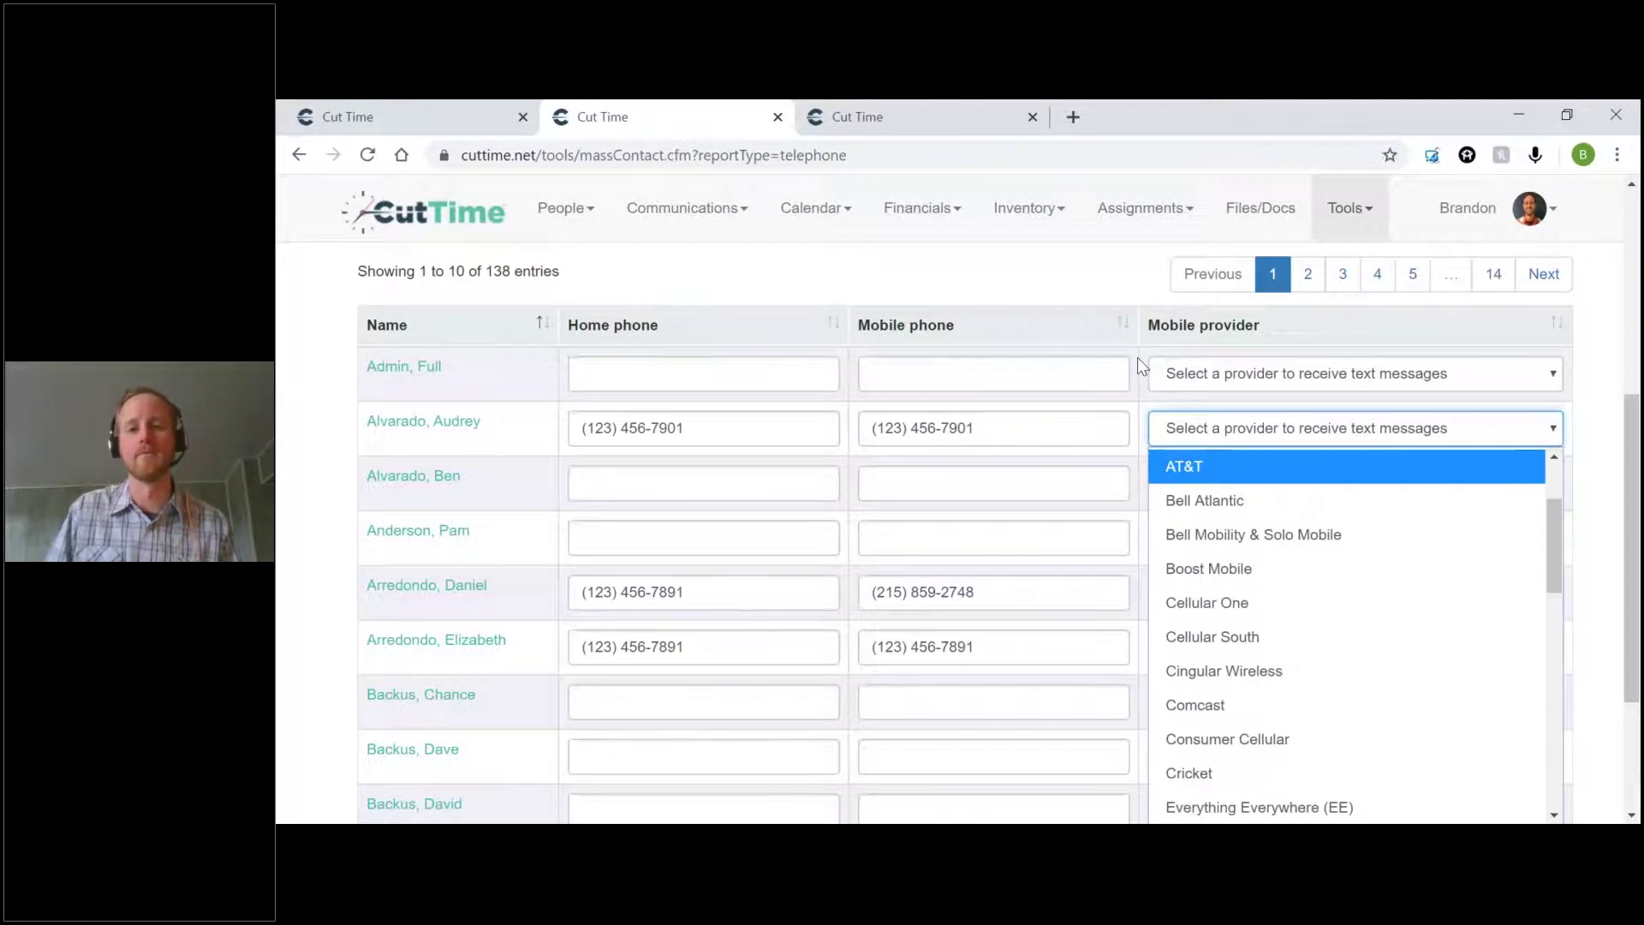
left_click(1034, 284)
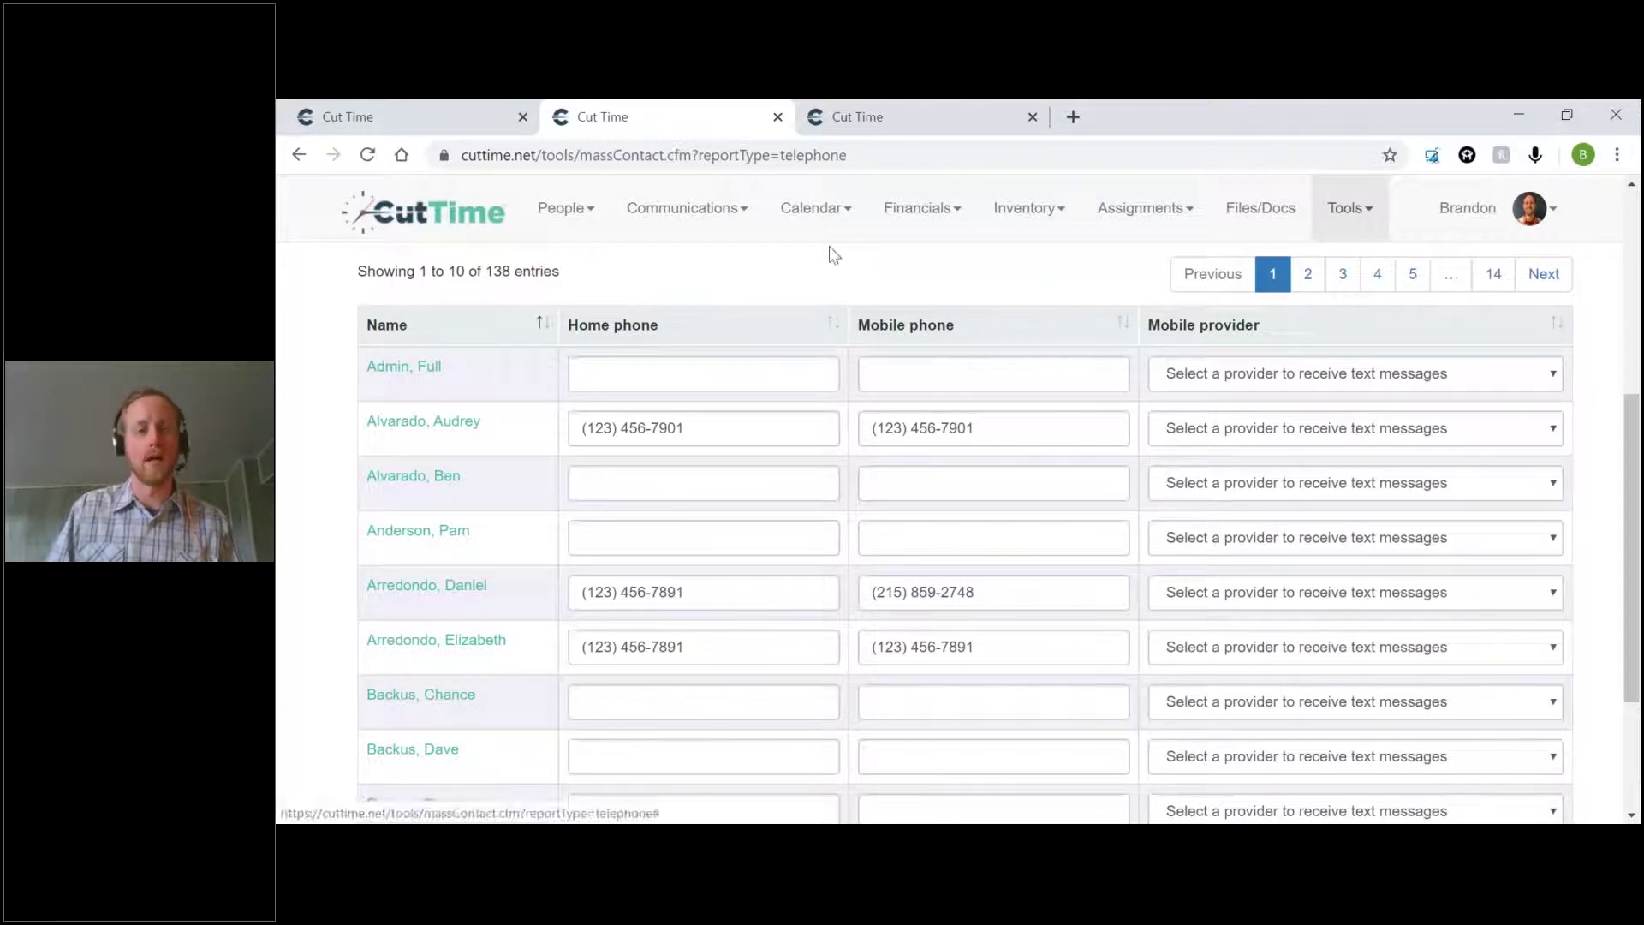
Return to the home page, then open the Message Archive and look through the sent messages with their recipients, types and attachments
left_click(474, 222)
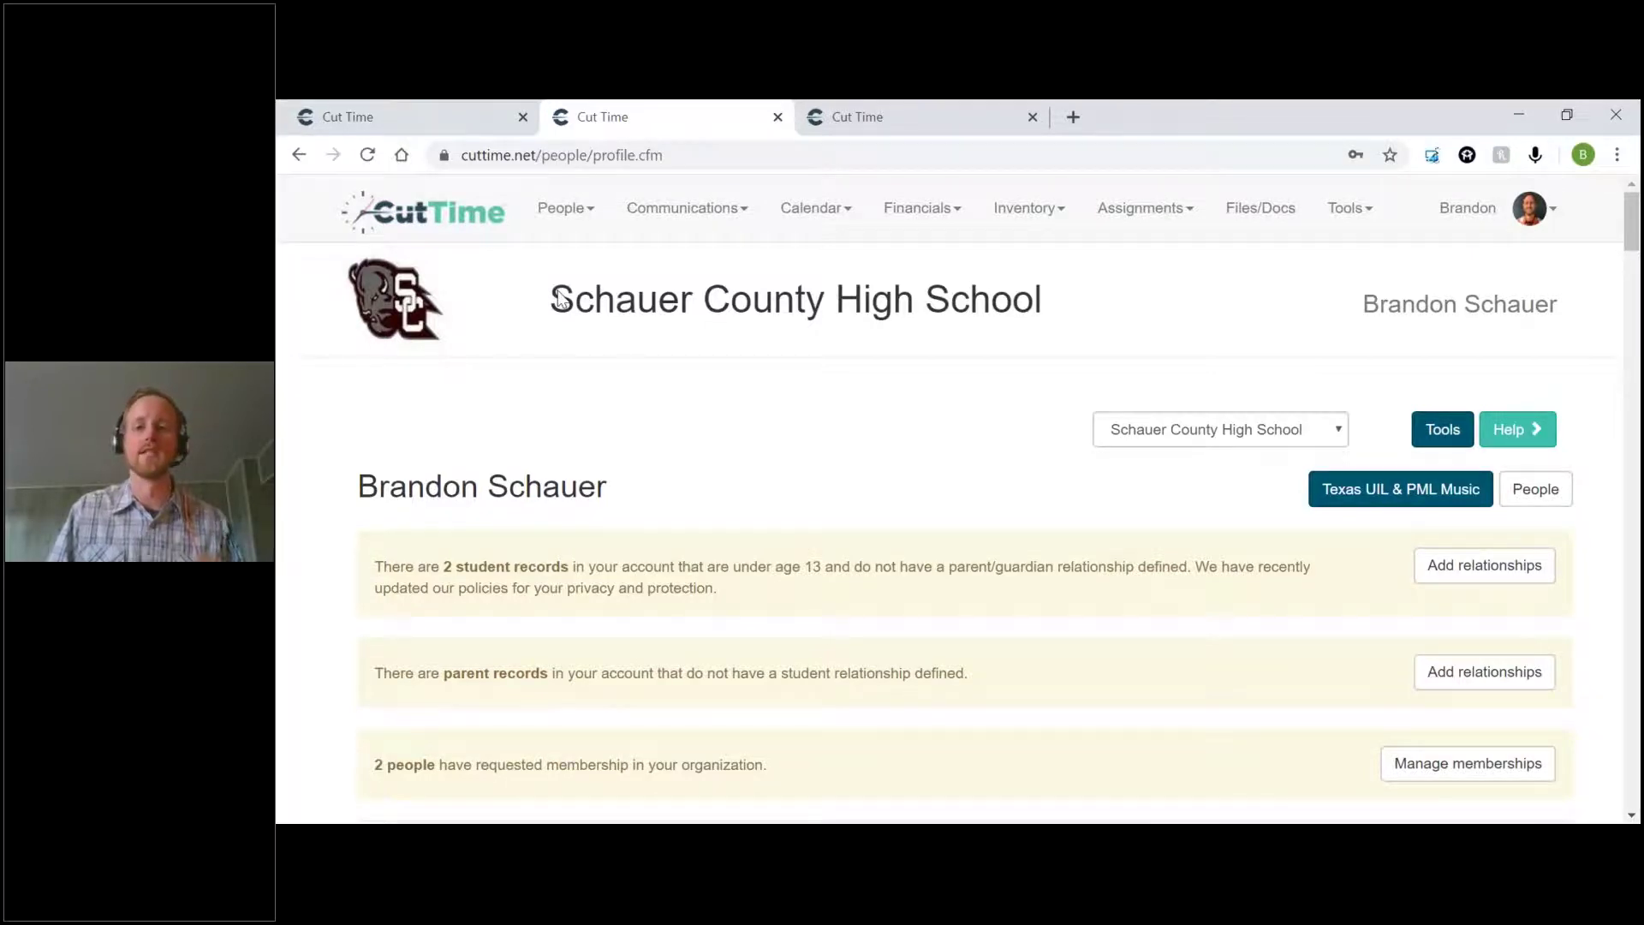
left_click(693, 212)
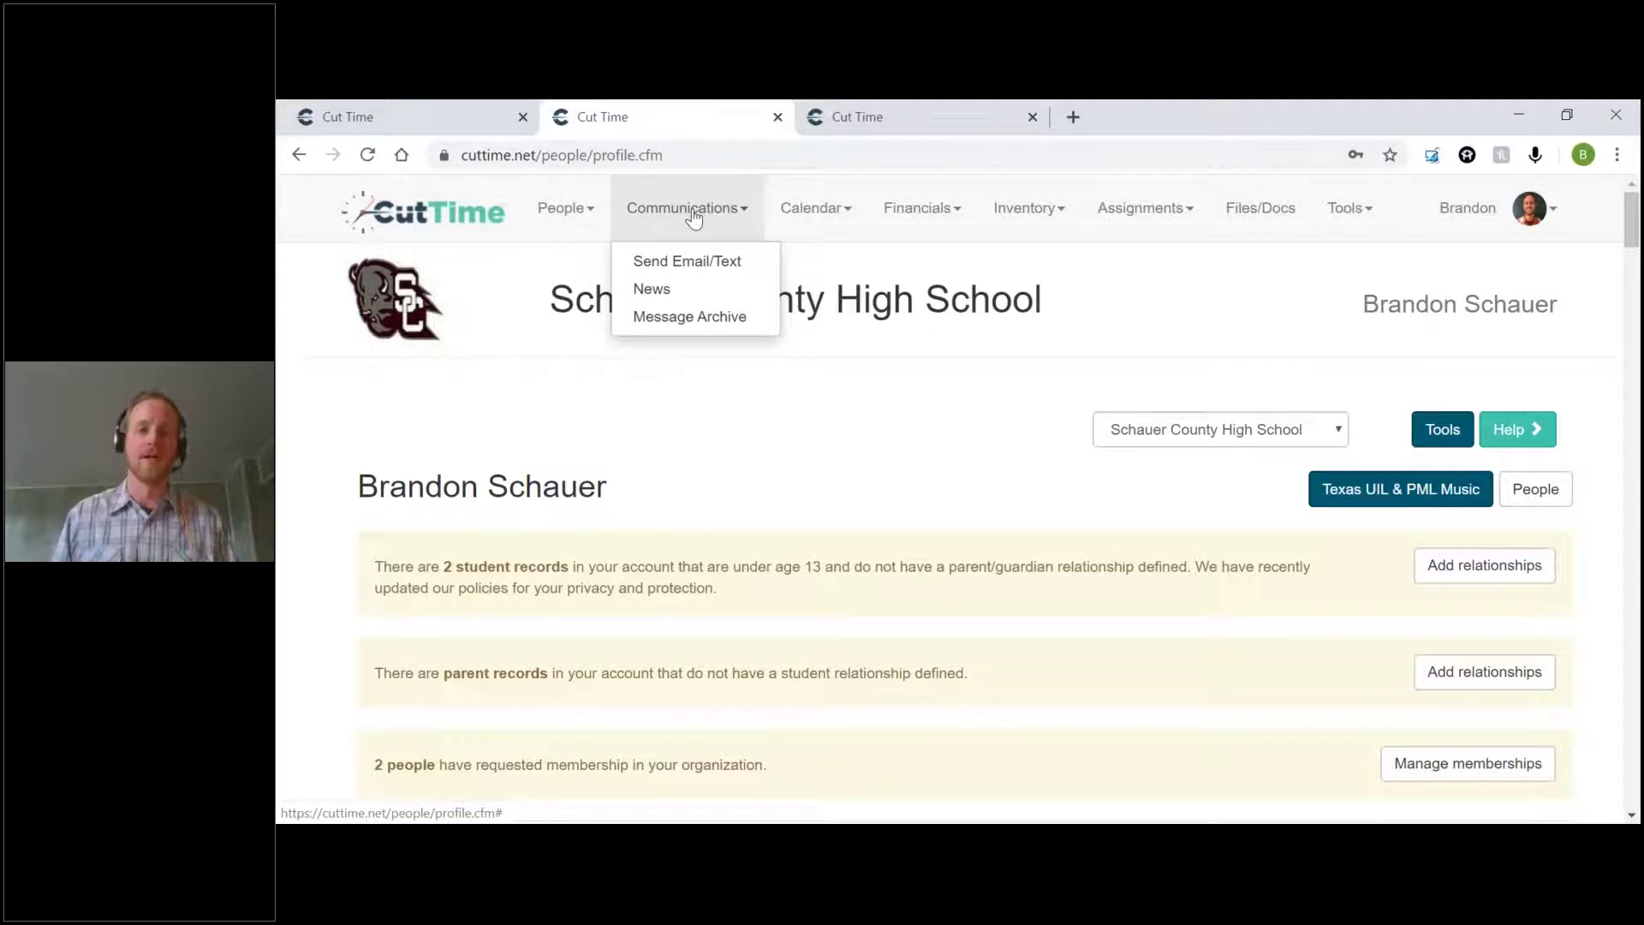
left_click(694, 272)
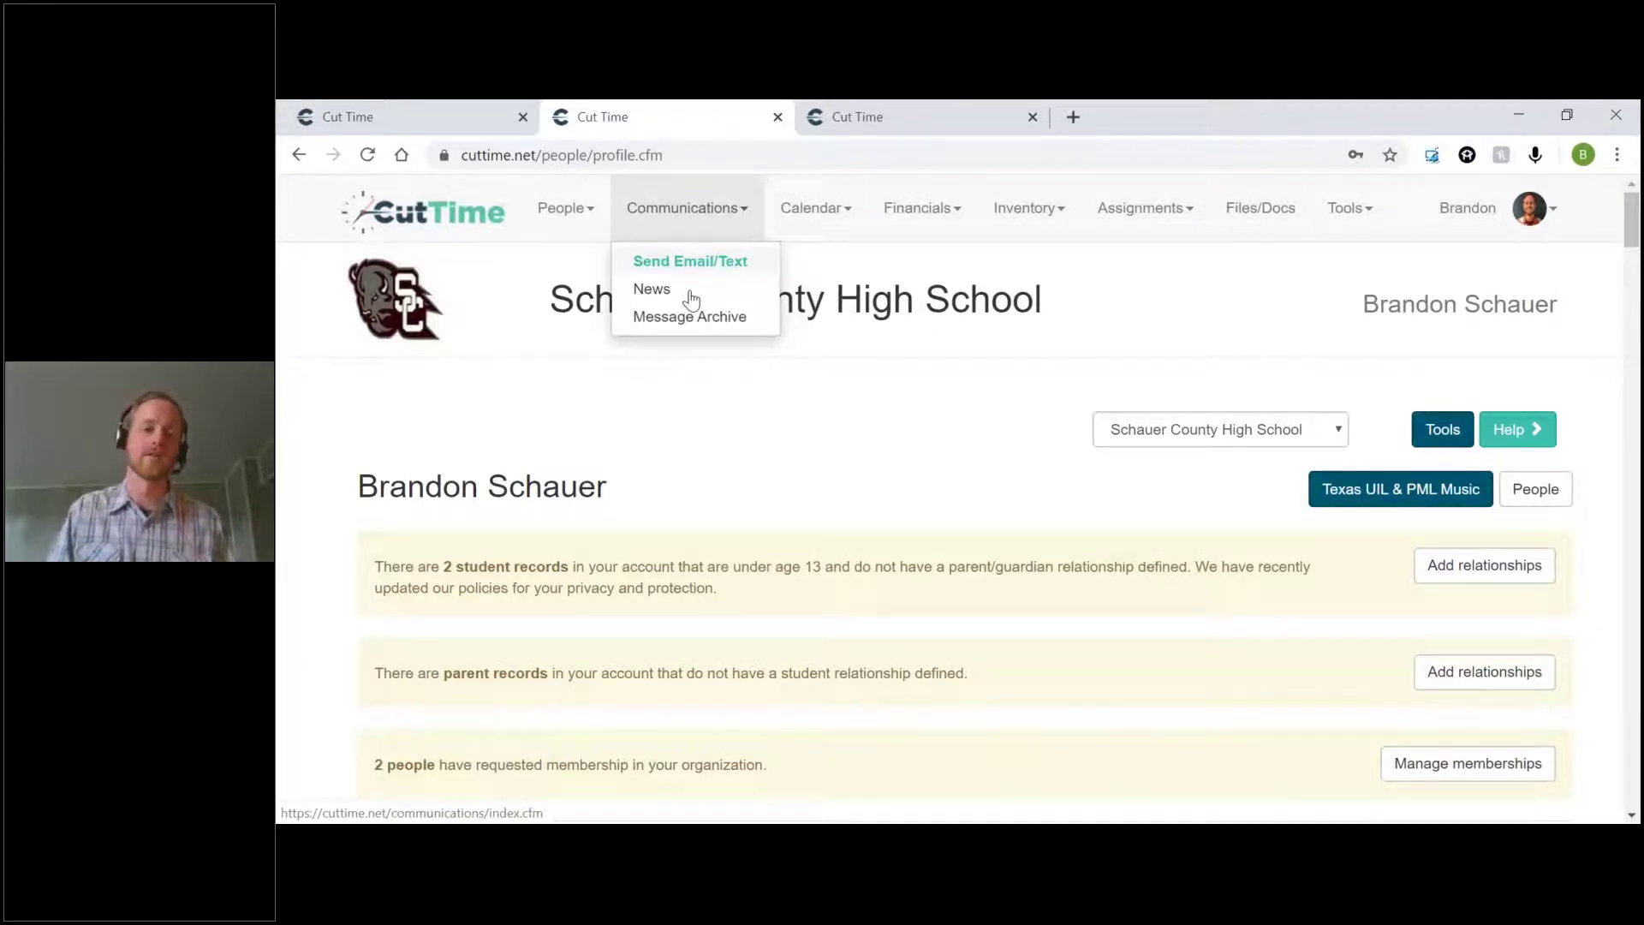
left_click(692, 296)
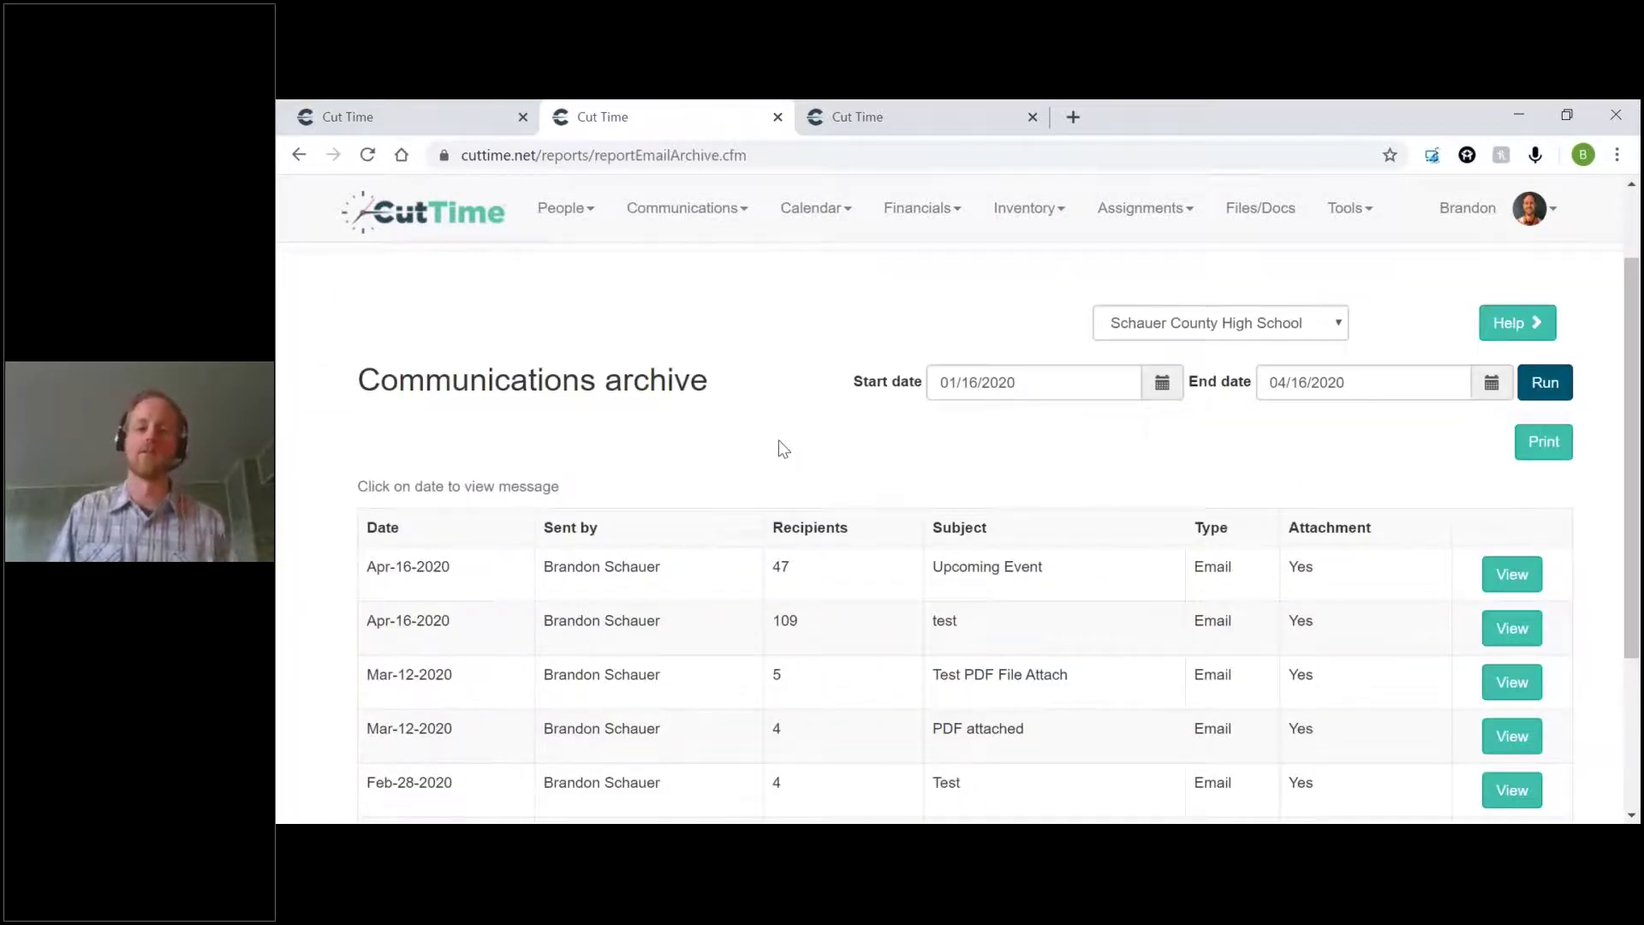
scroll(784, 449, "down", 2)
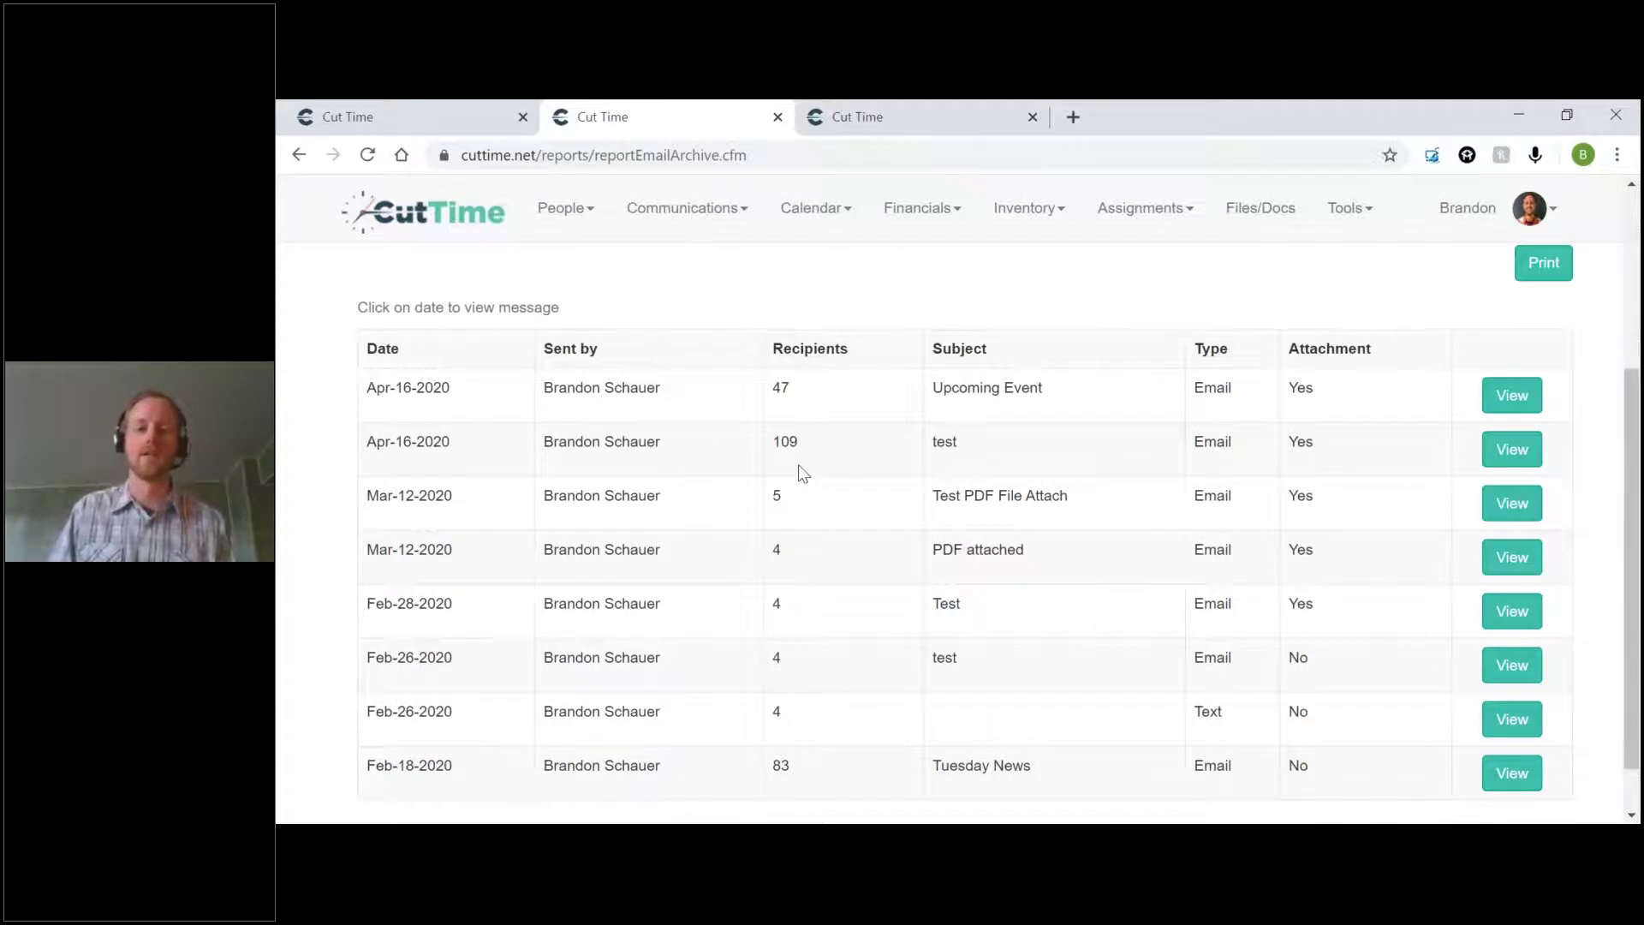
scroll(802, 474, "up", 1)
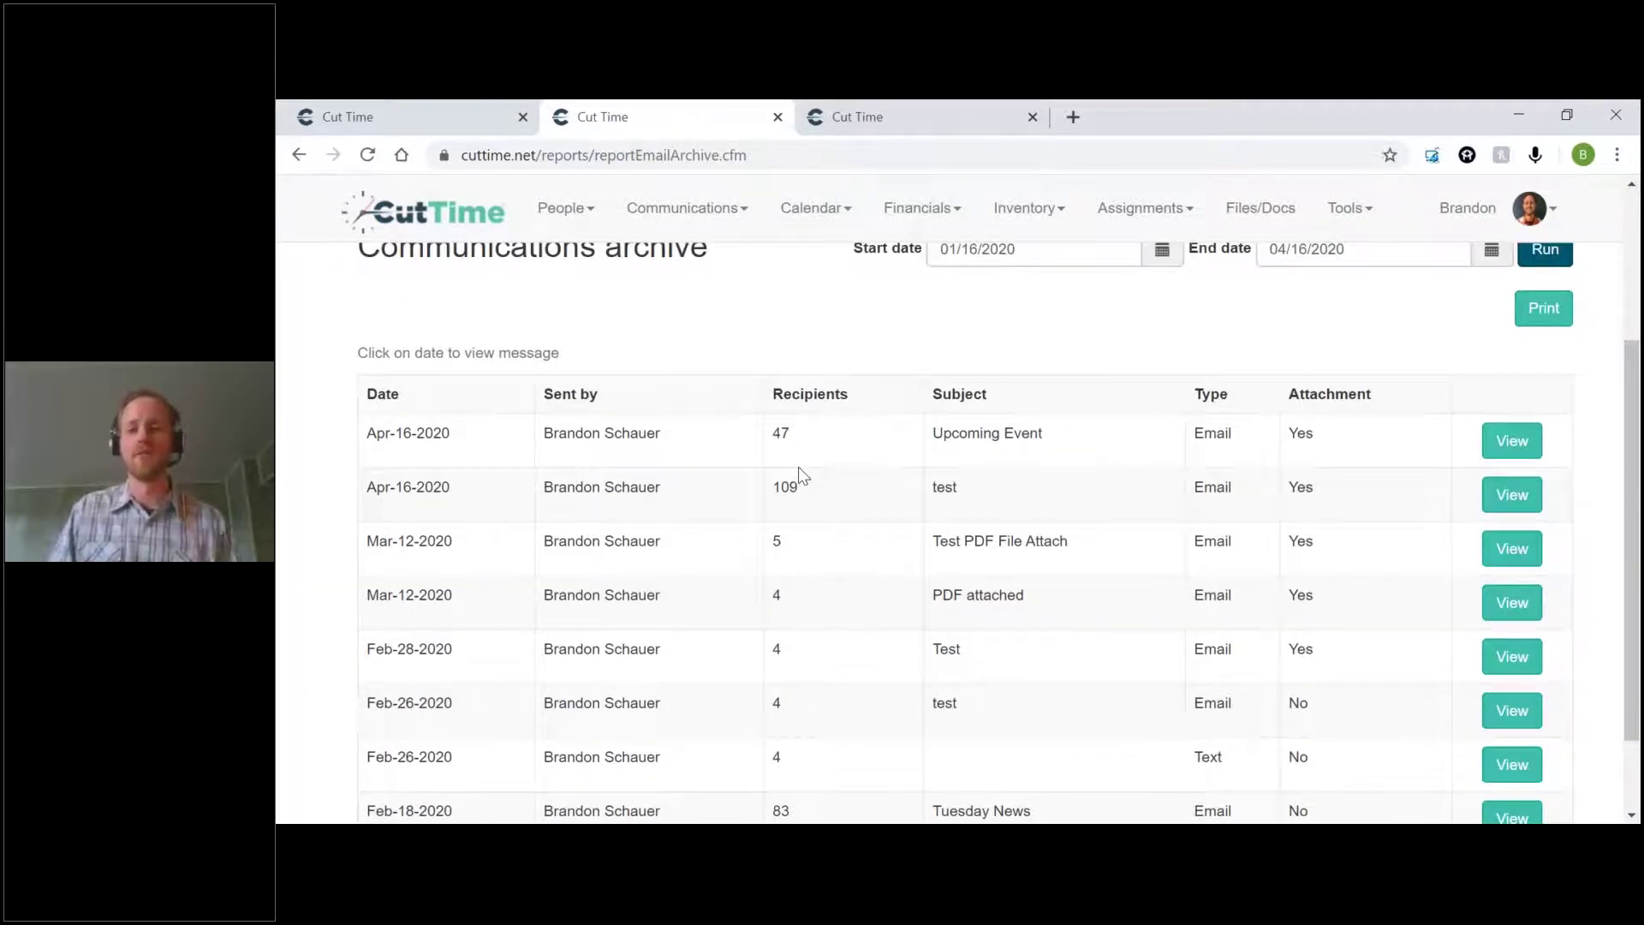
scroll(716, 324, "down", 2)
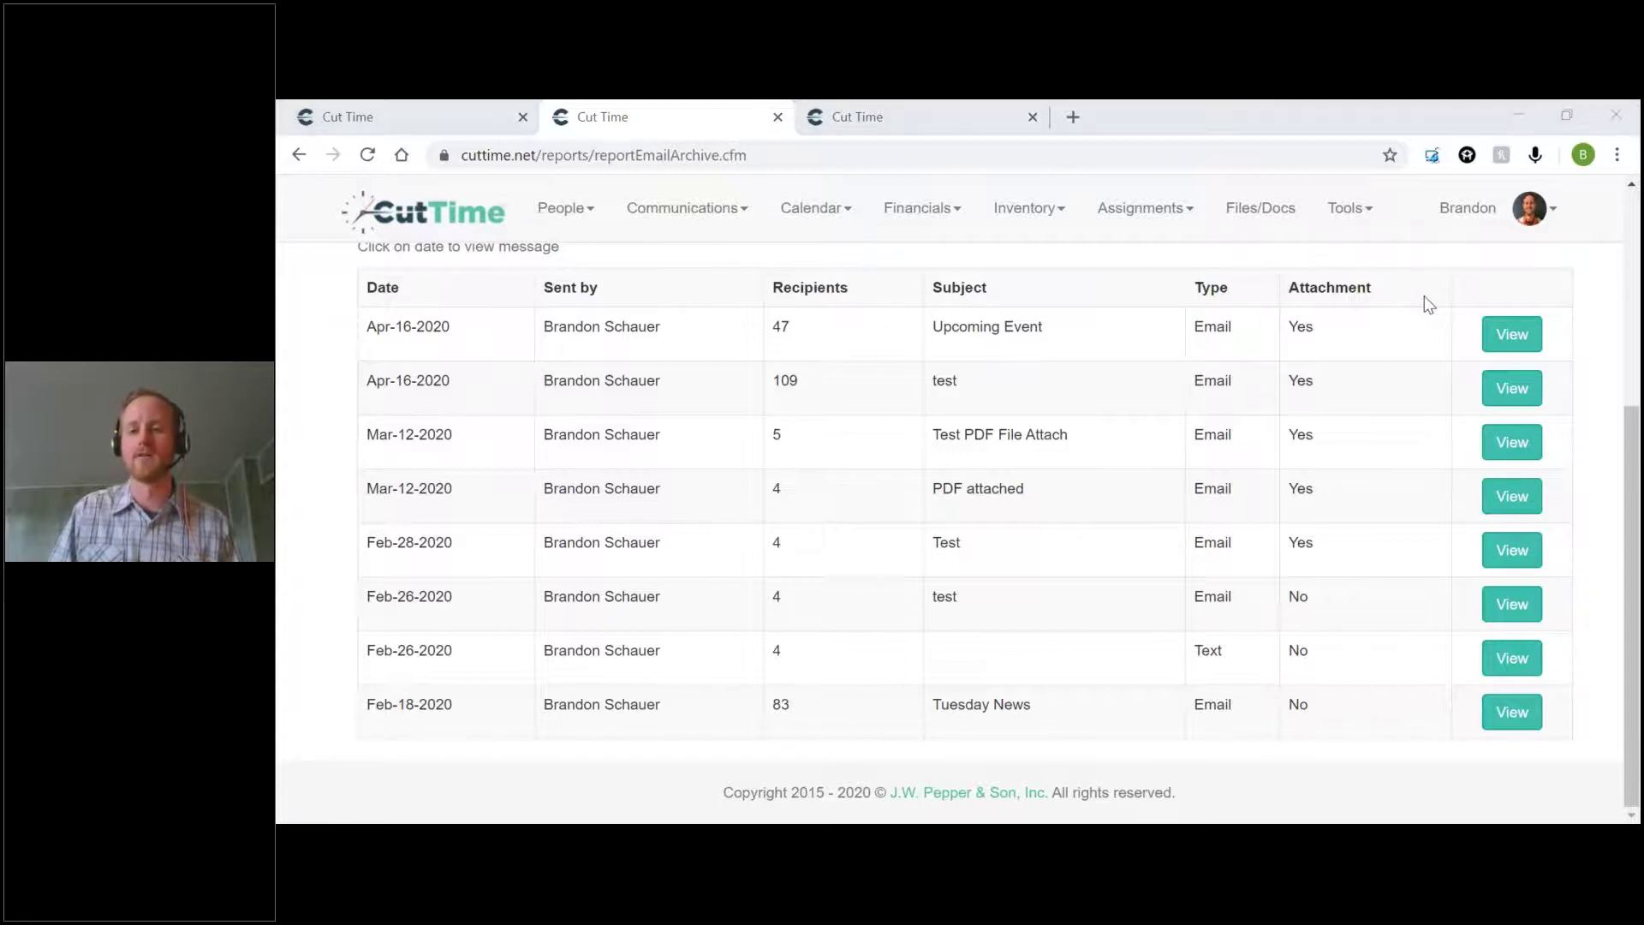
scroll(1369, 412, "up", 1)
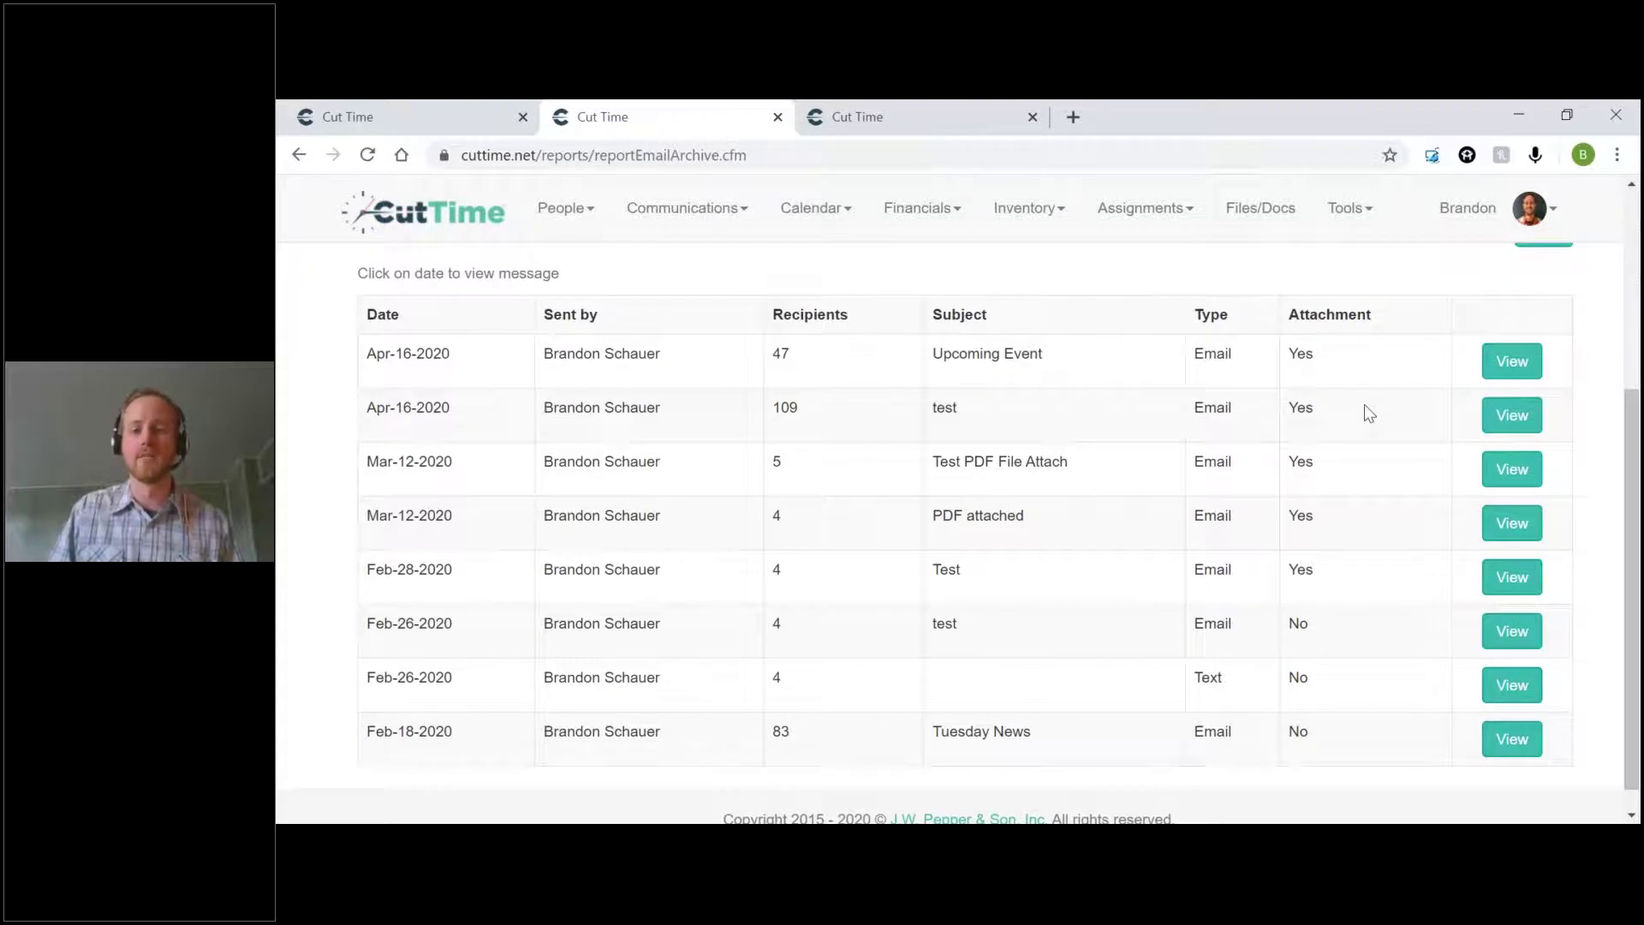
scroll(1369, 413, "up", 1)
View the archived "Upcoming Event" email, examine its recipients, subject and attachments, and close it to return to the archive list
left_click(1496, 447)
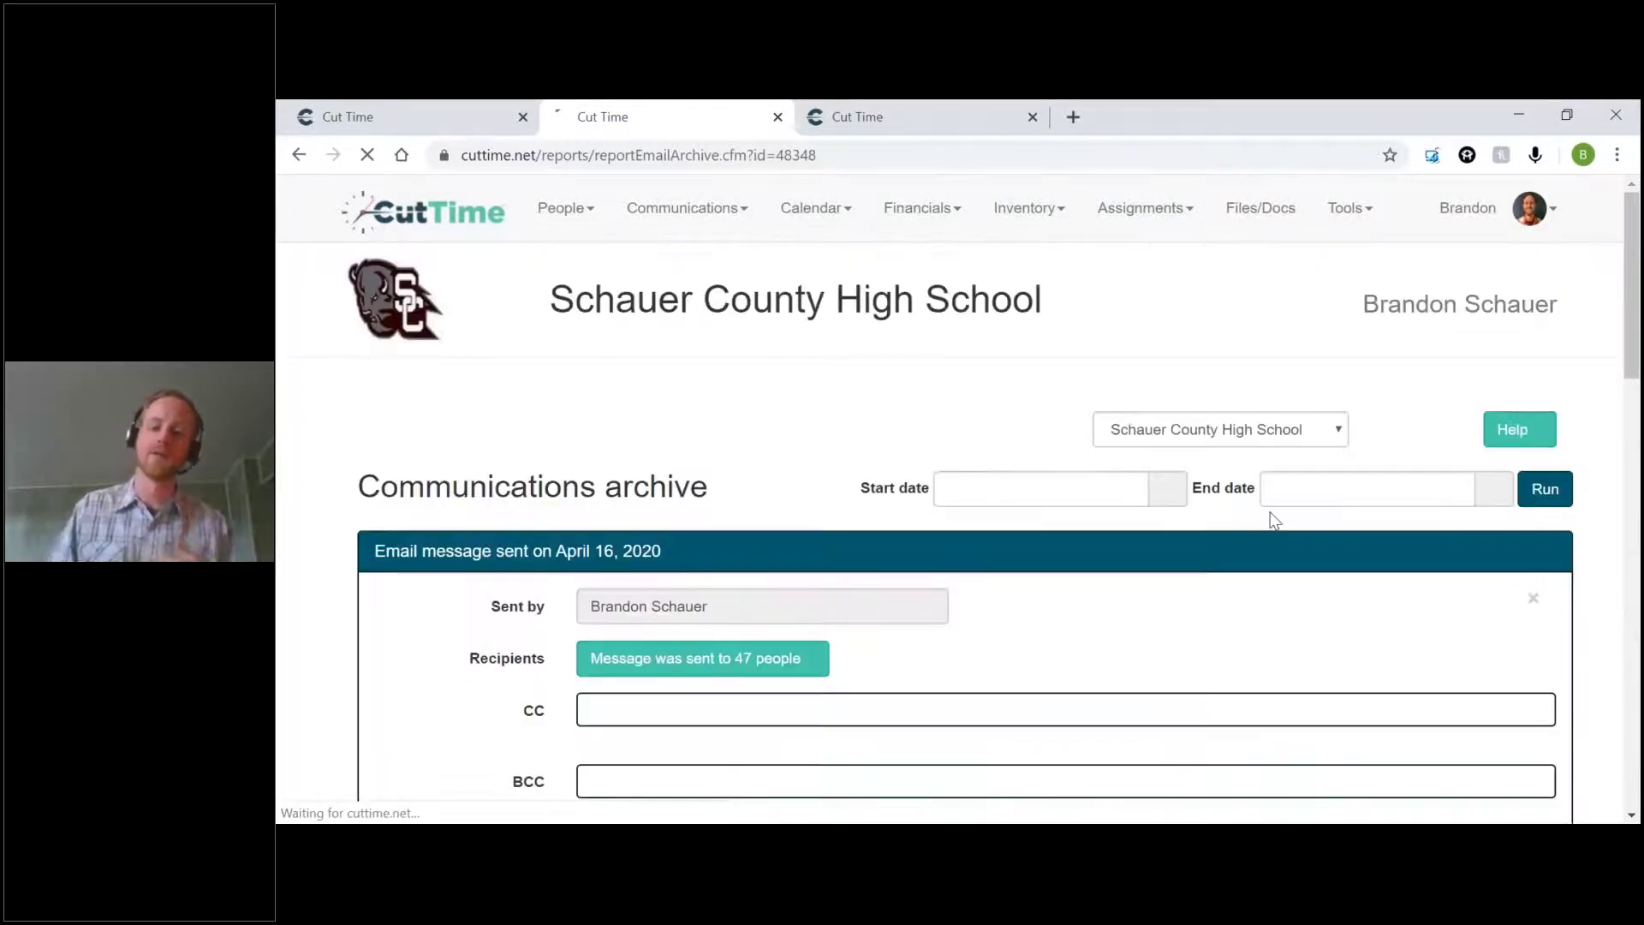
scroll(1270, 535, "down", 8)
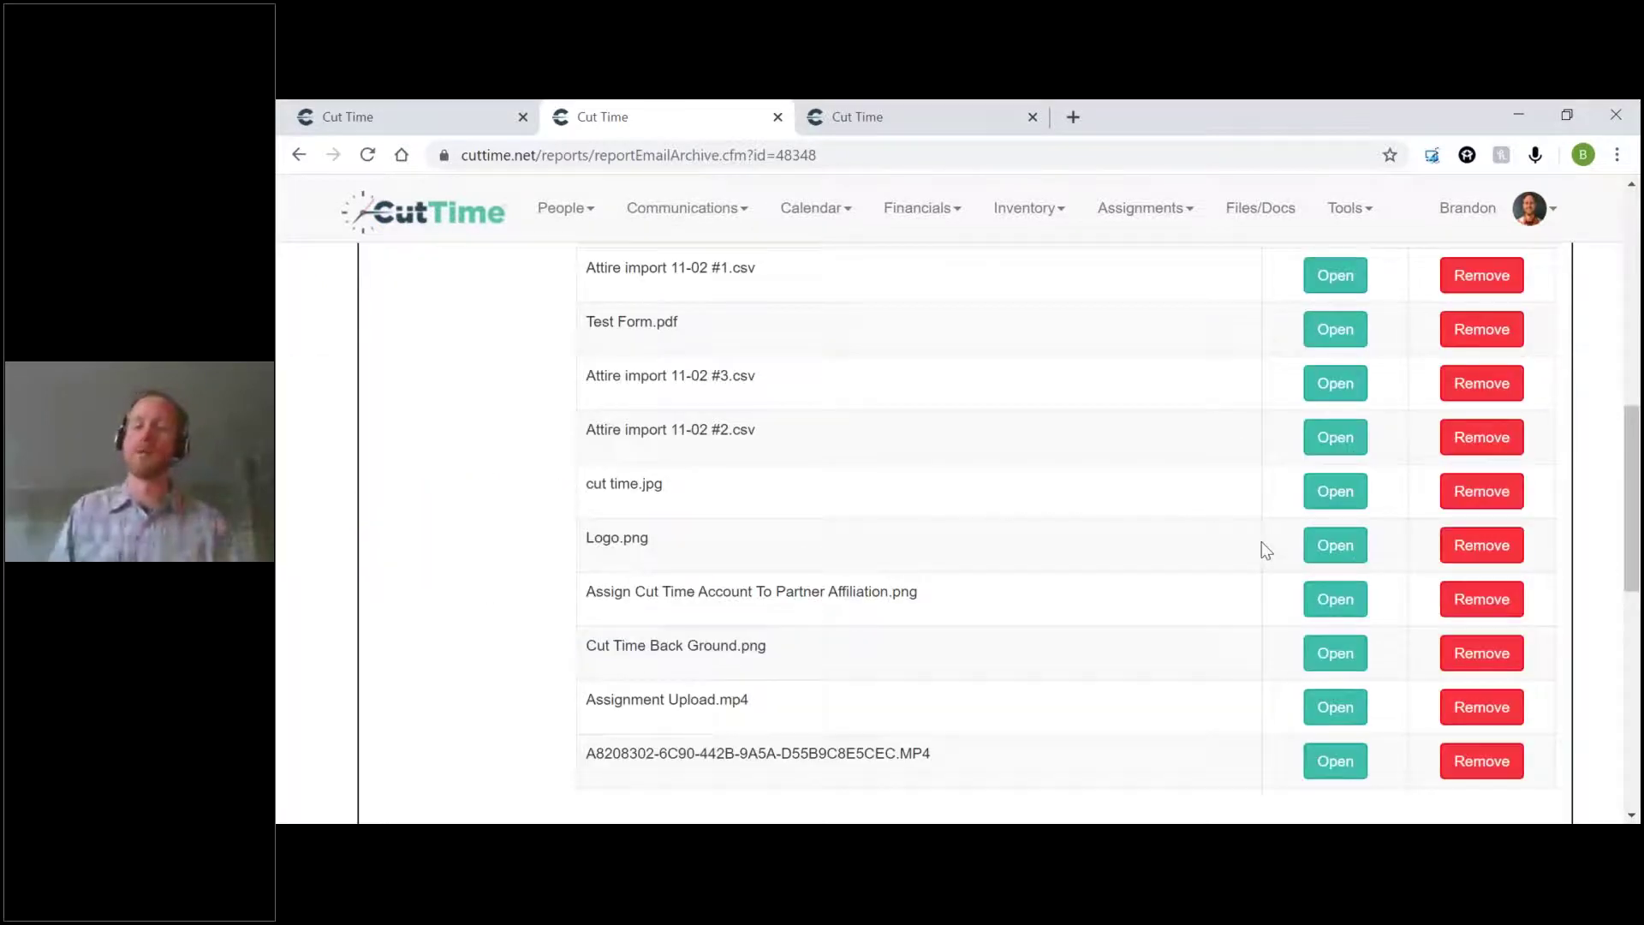
scroll(1267, 549, "up", 3)
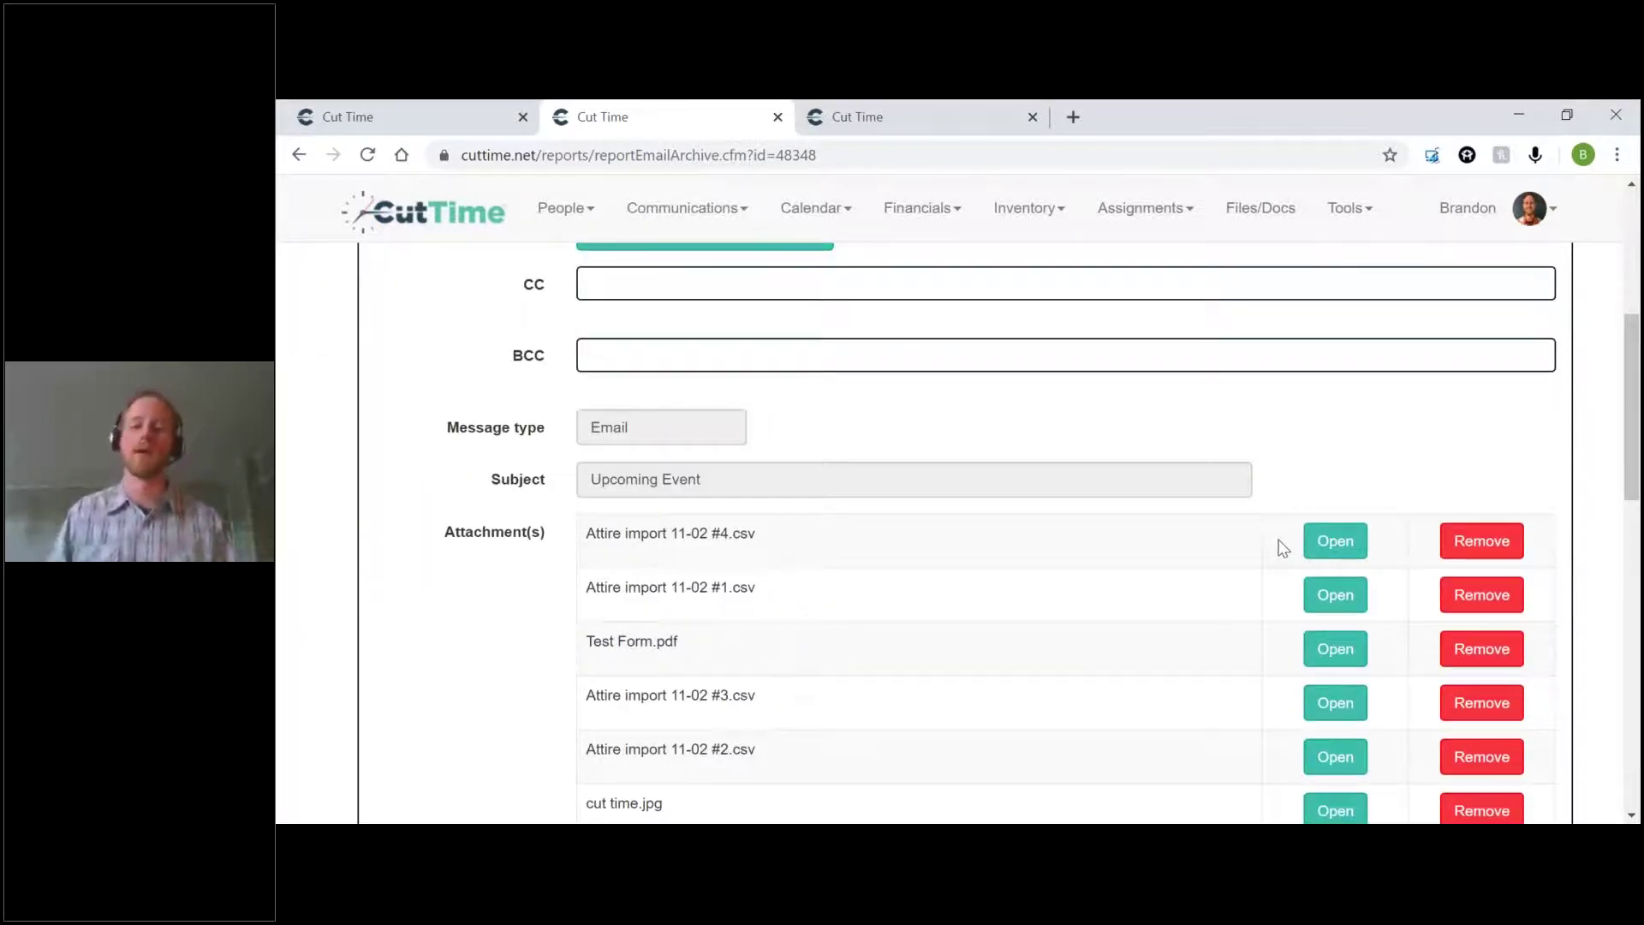
scroll(1259, 548, "down", 1)
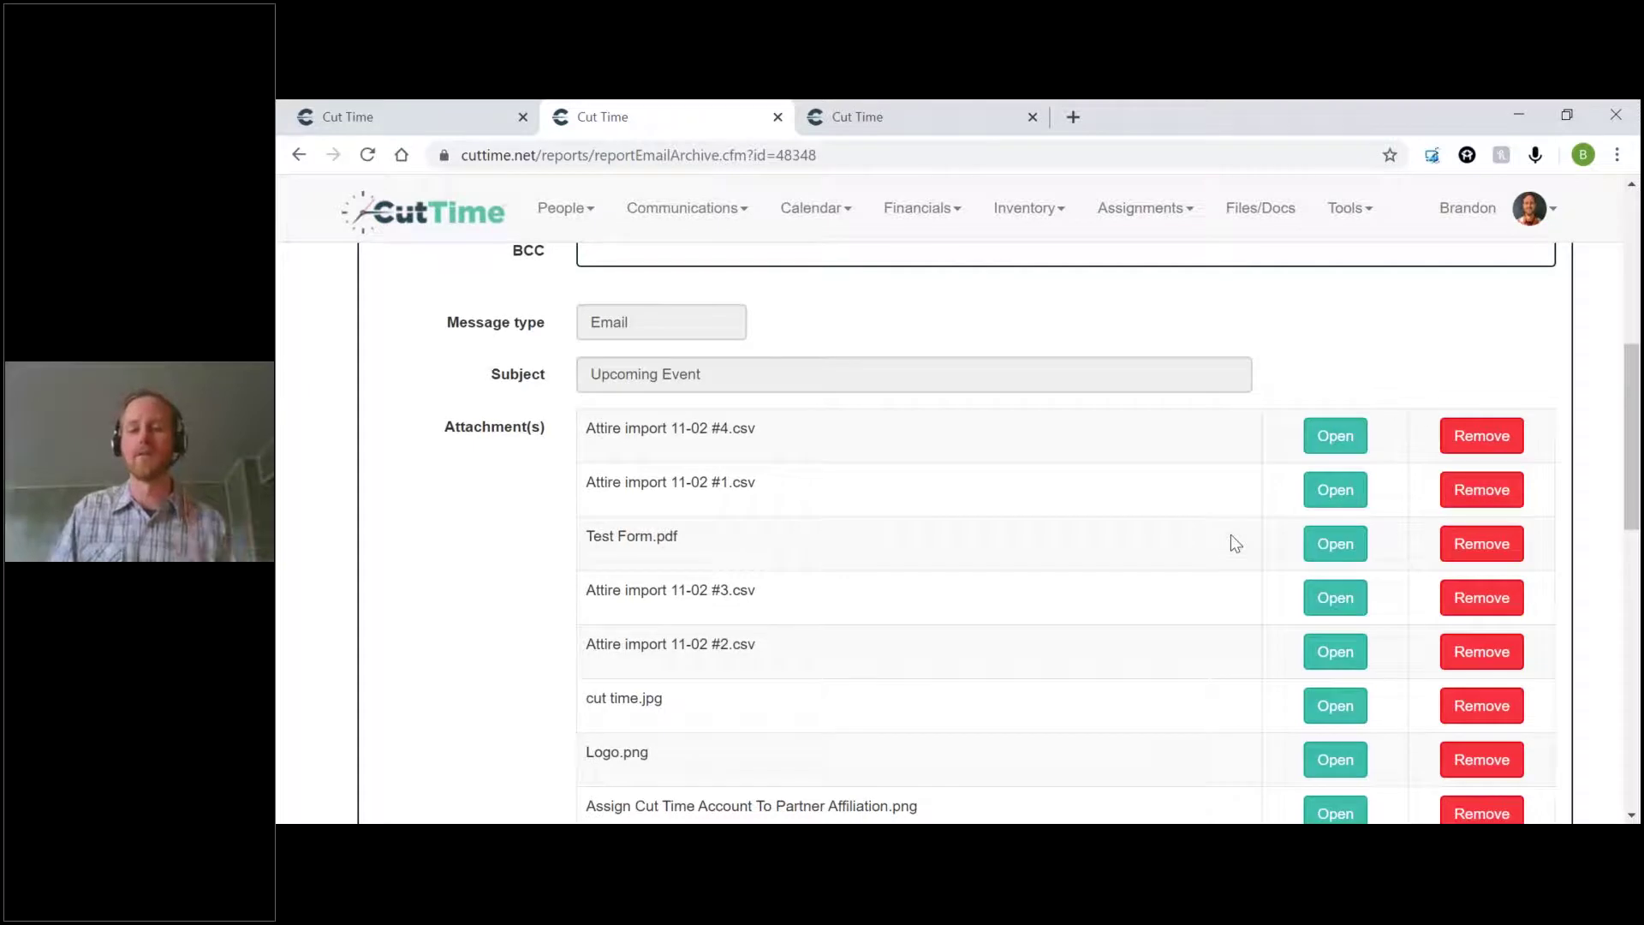
scroll(1230, 536, "up", 1)
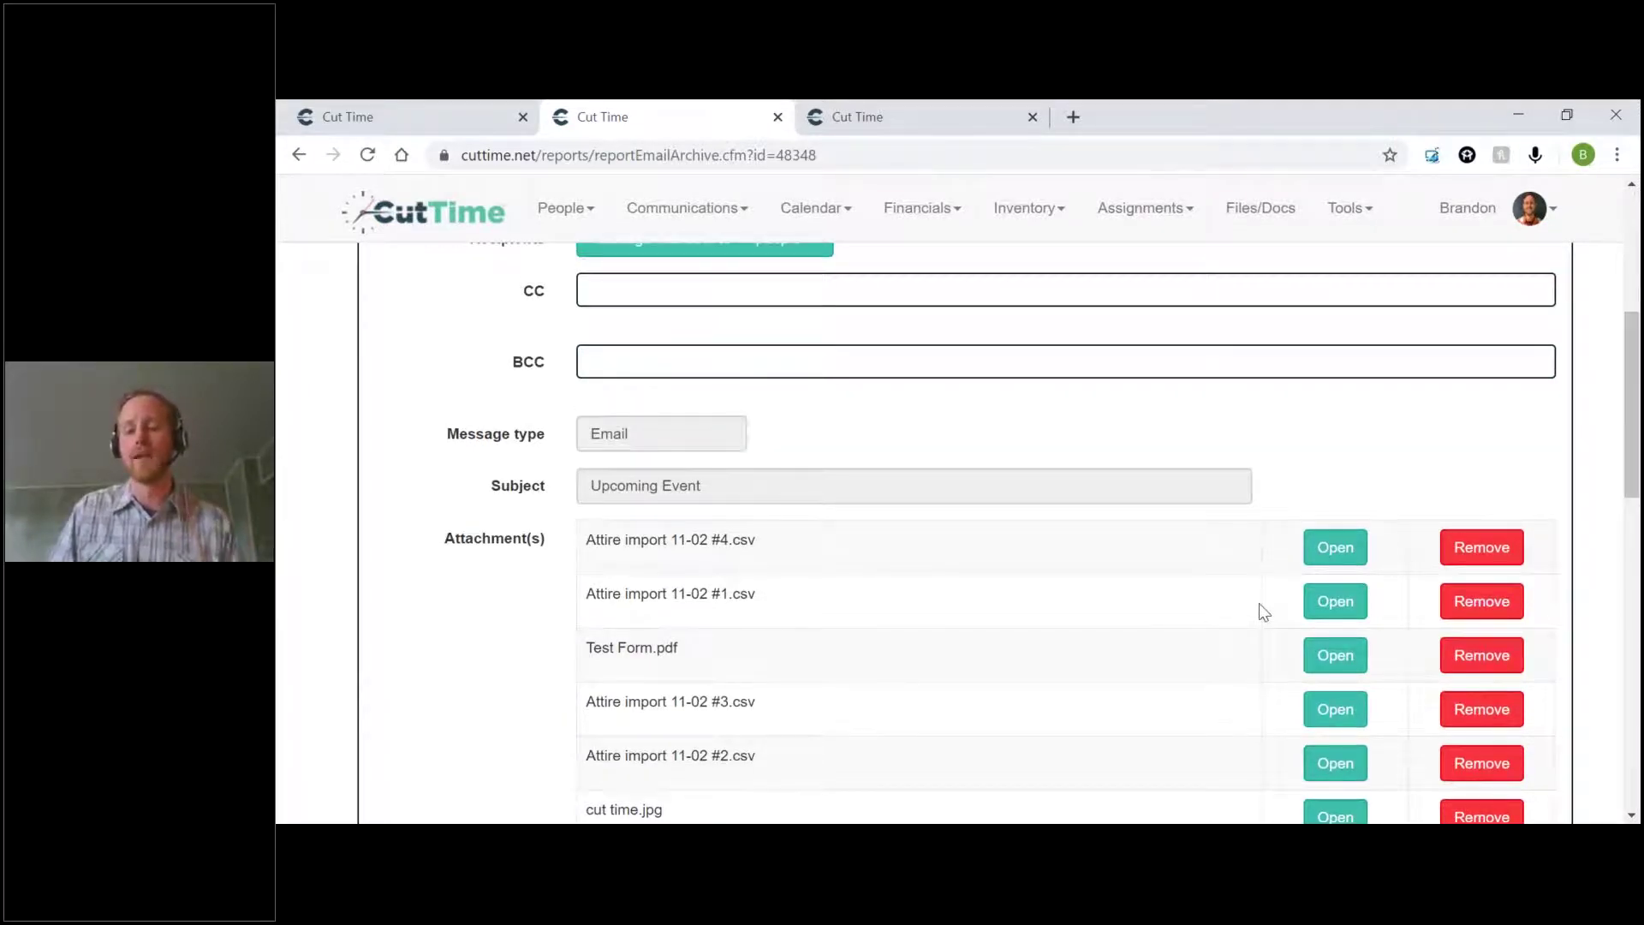
scroll(1264, 611, "up", 4)
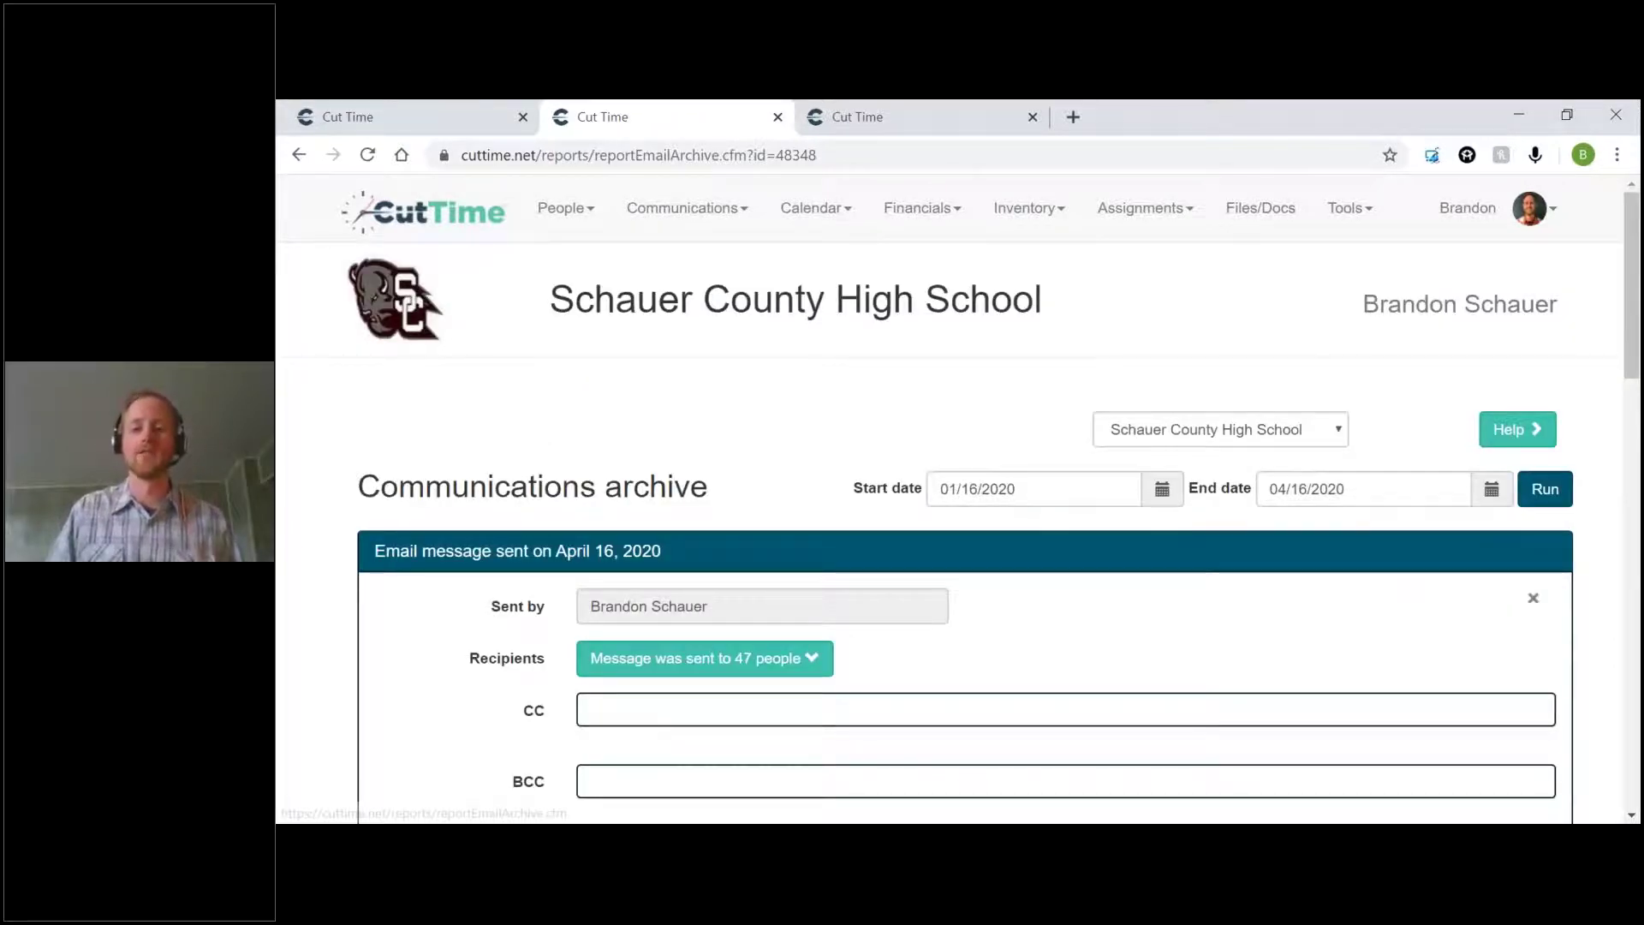
left_click(1533, 598)
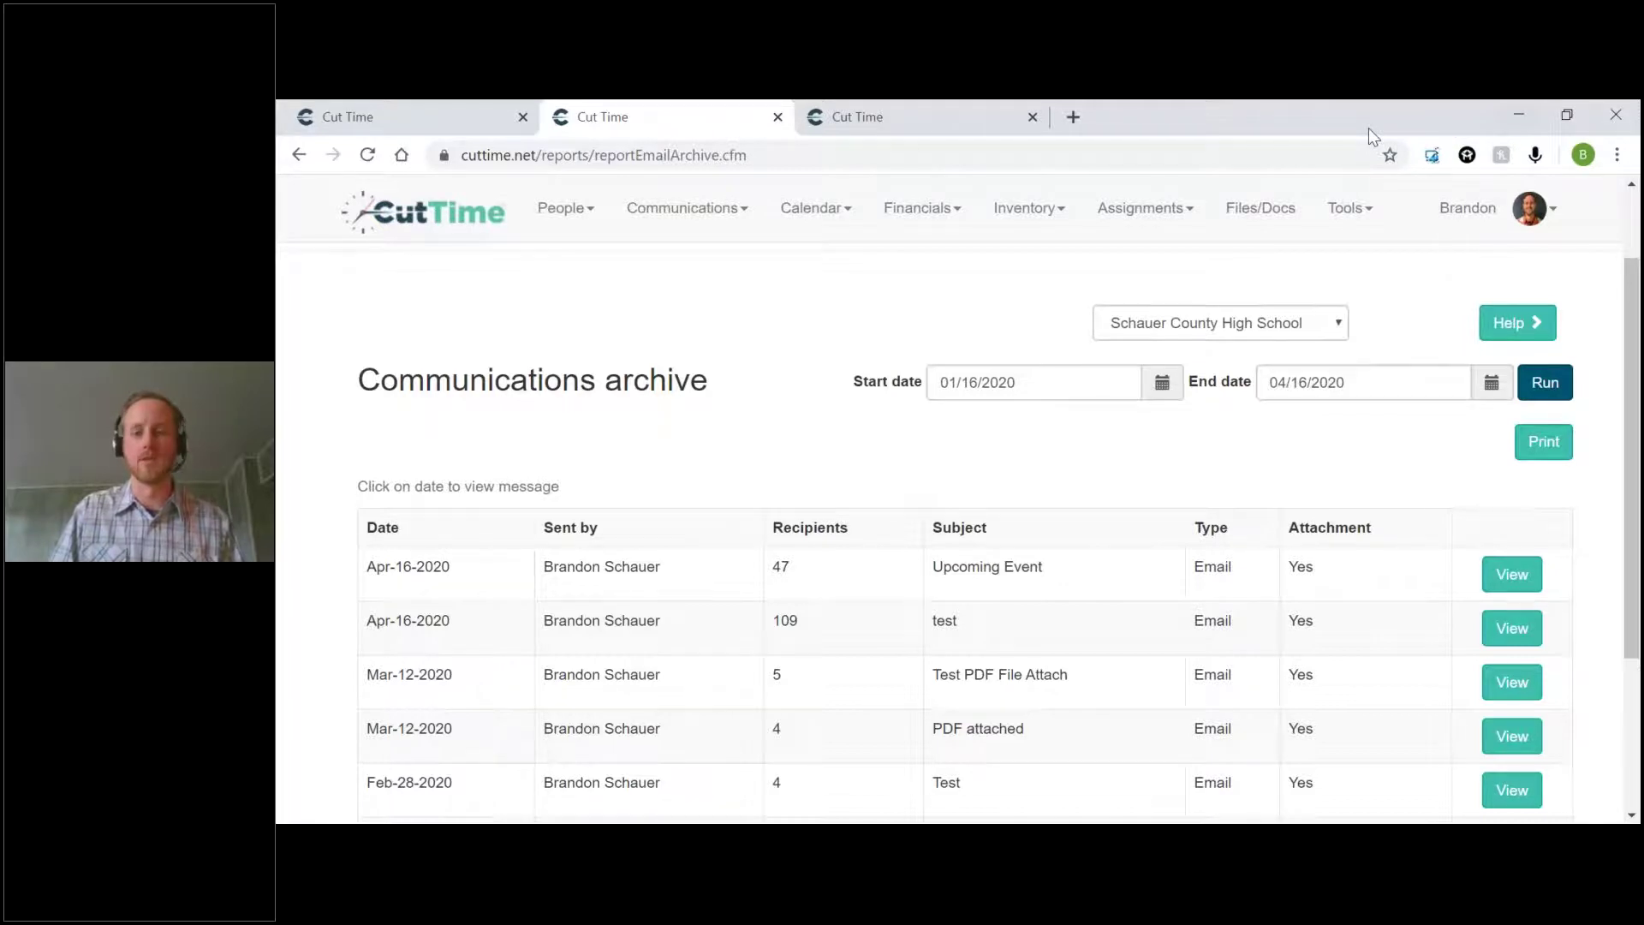
Open the calendar and examine the April 2020 month view, its ensemble filter and the Google Calendar sync notice
left_click(800, 214)
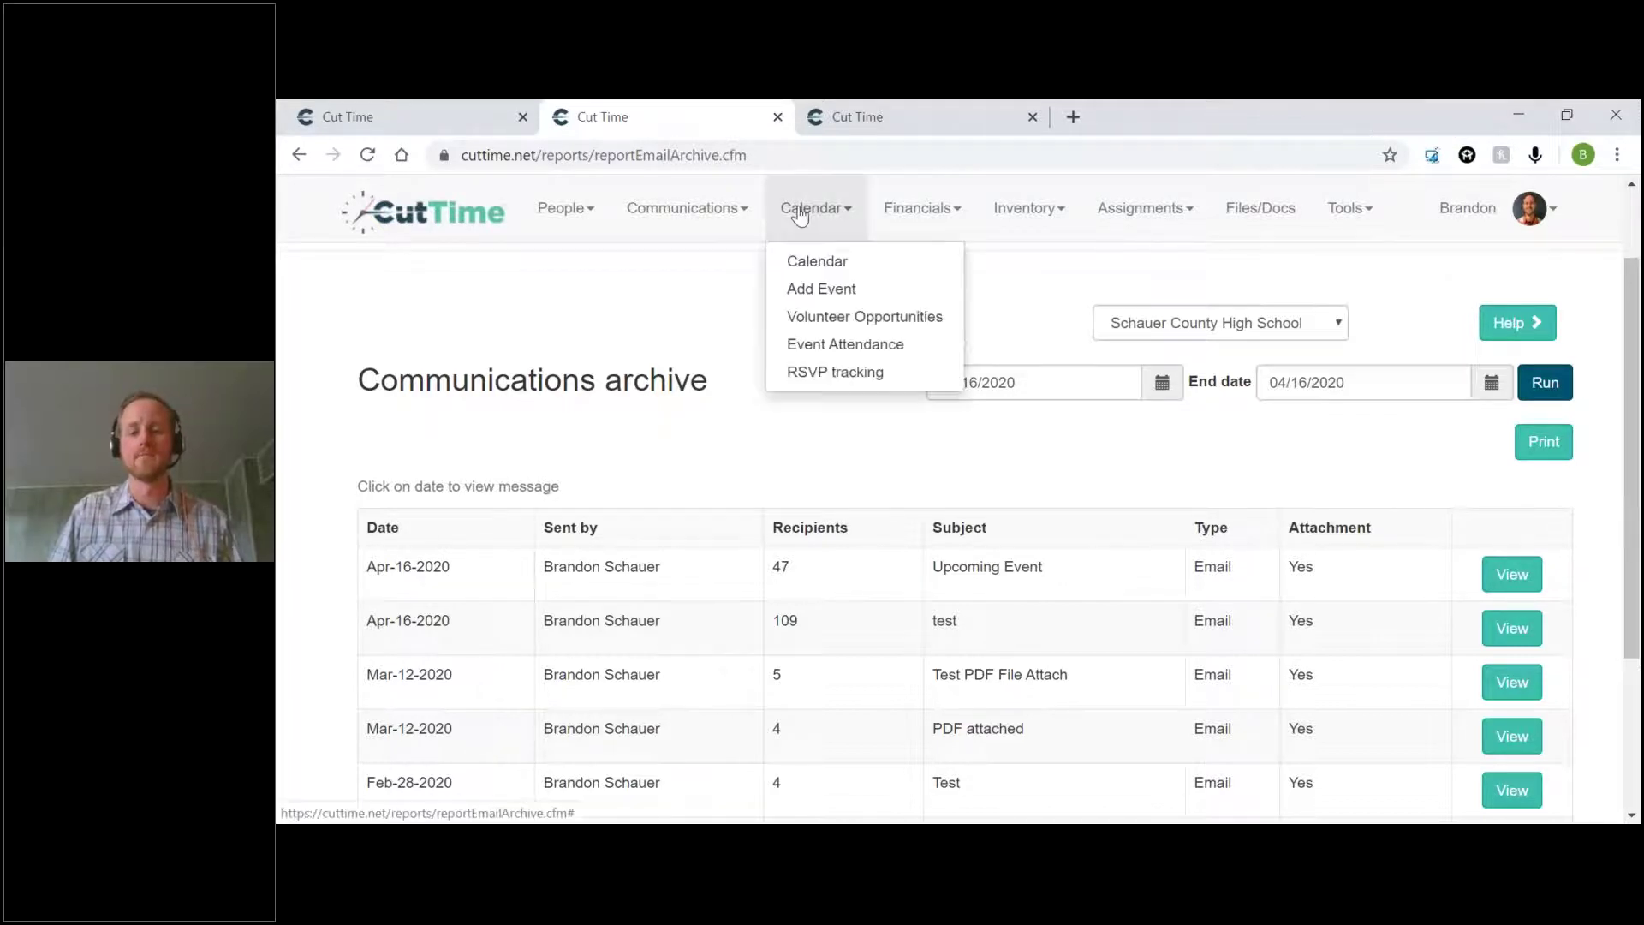
left_click(820, 260)
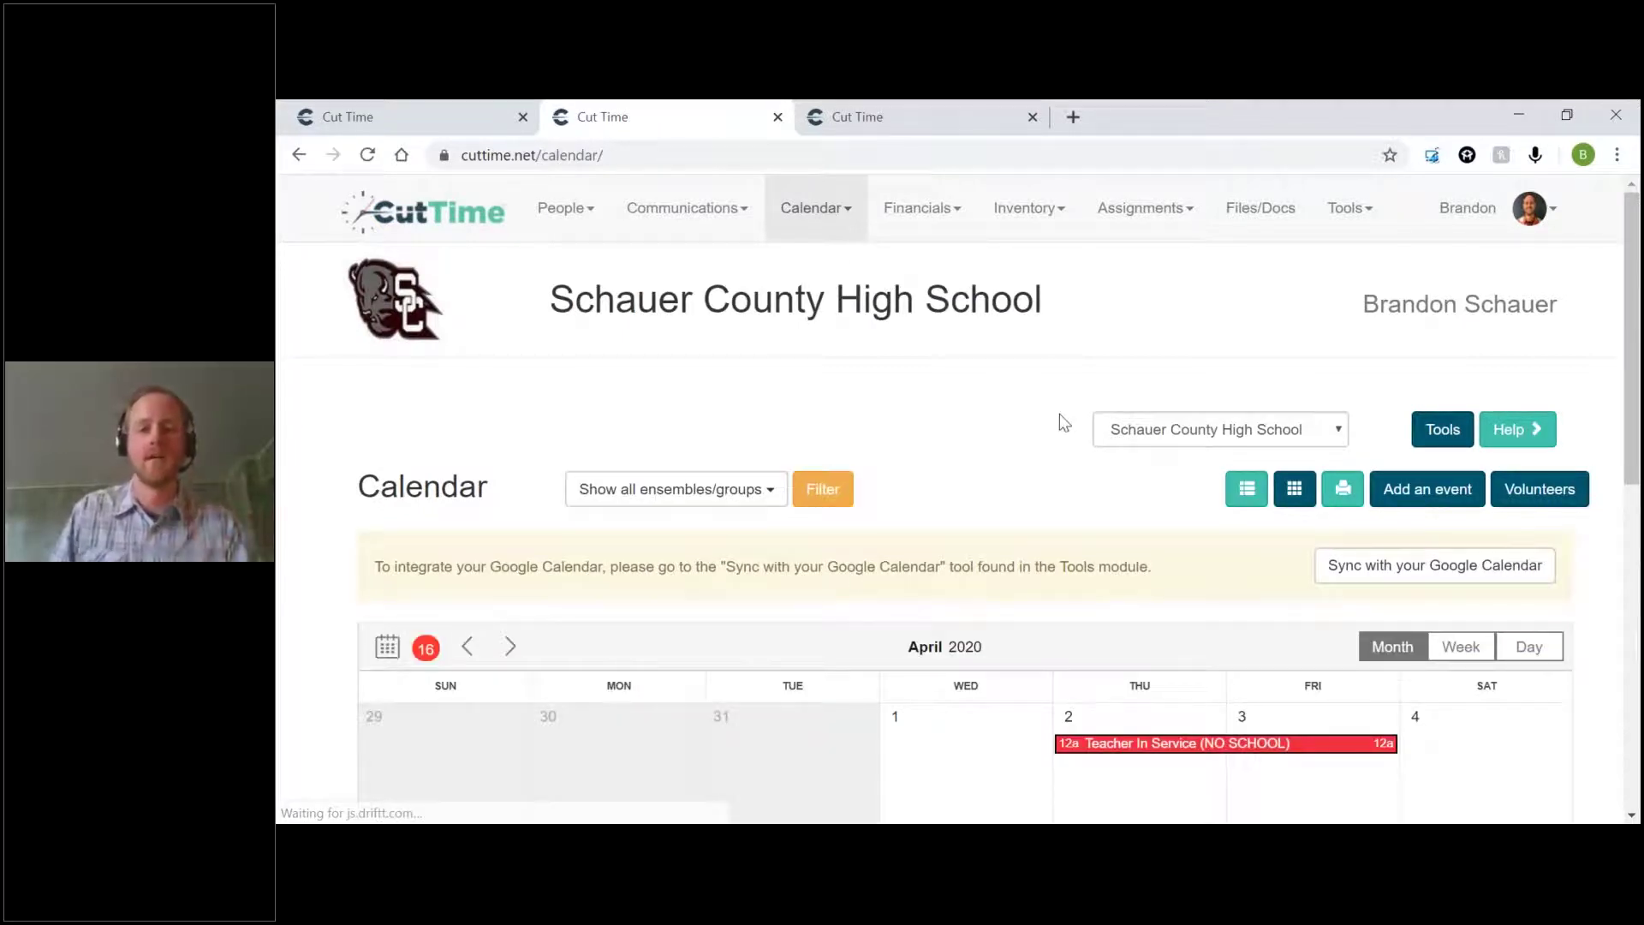
scroll(1004, 519, "down", 4)
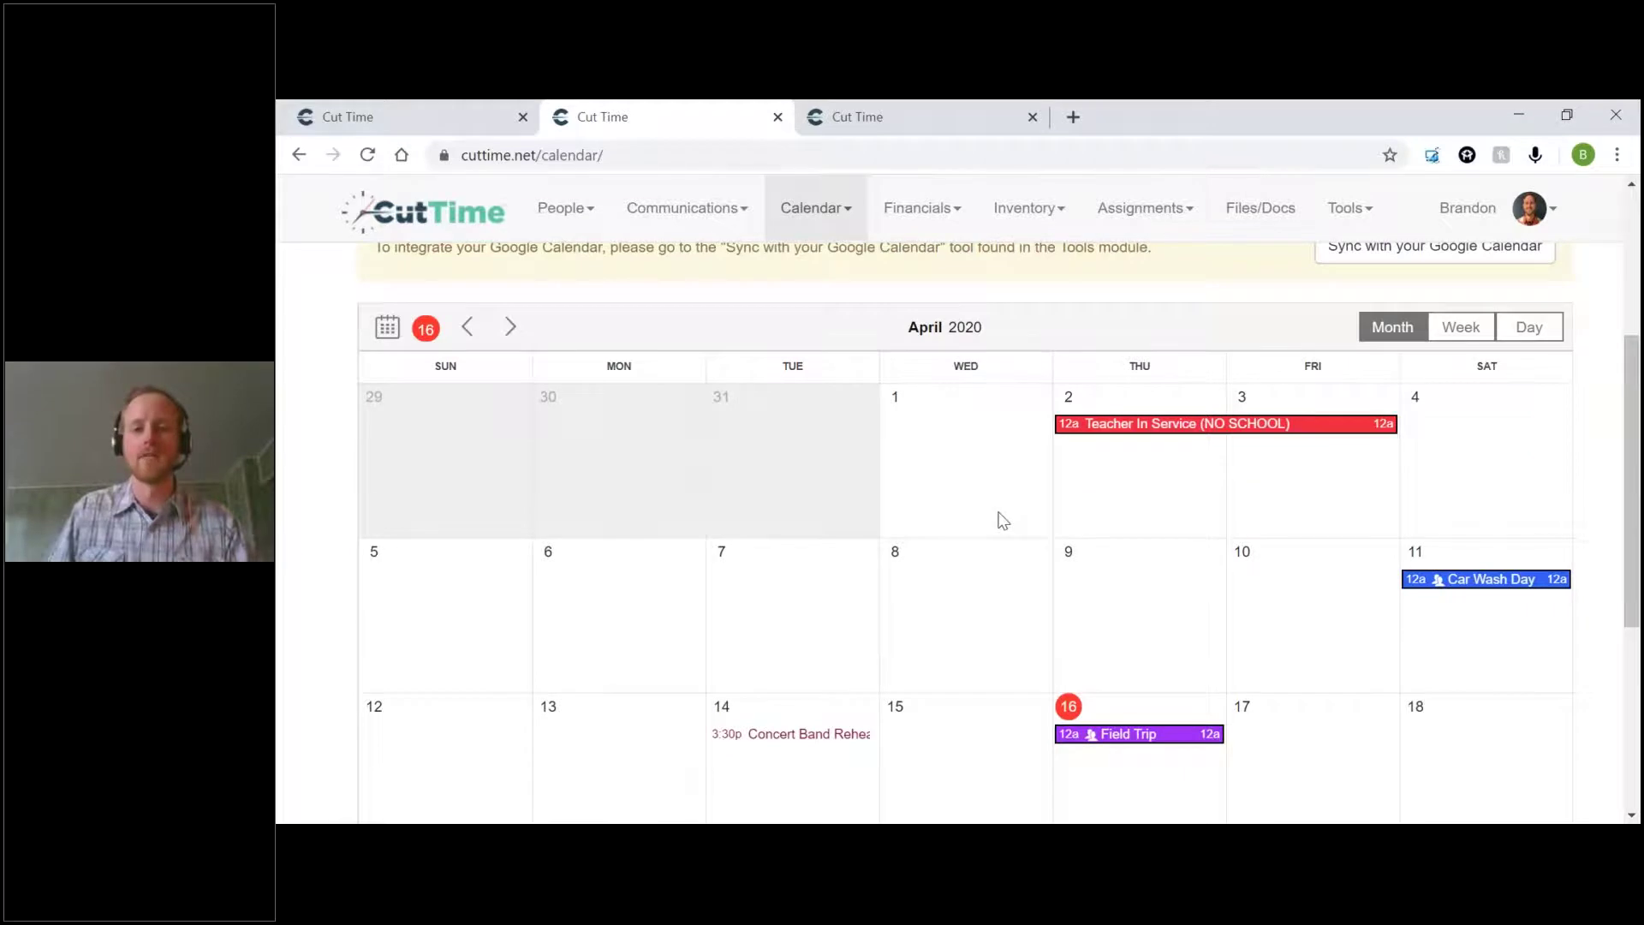
scroll(1004, 520, "up", 1)
scroll(998, 480, "up", 1)
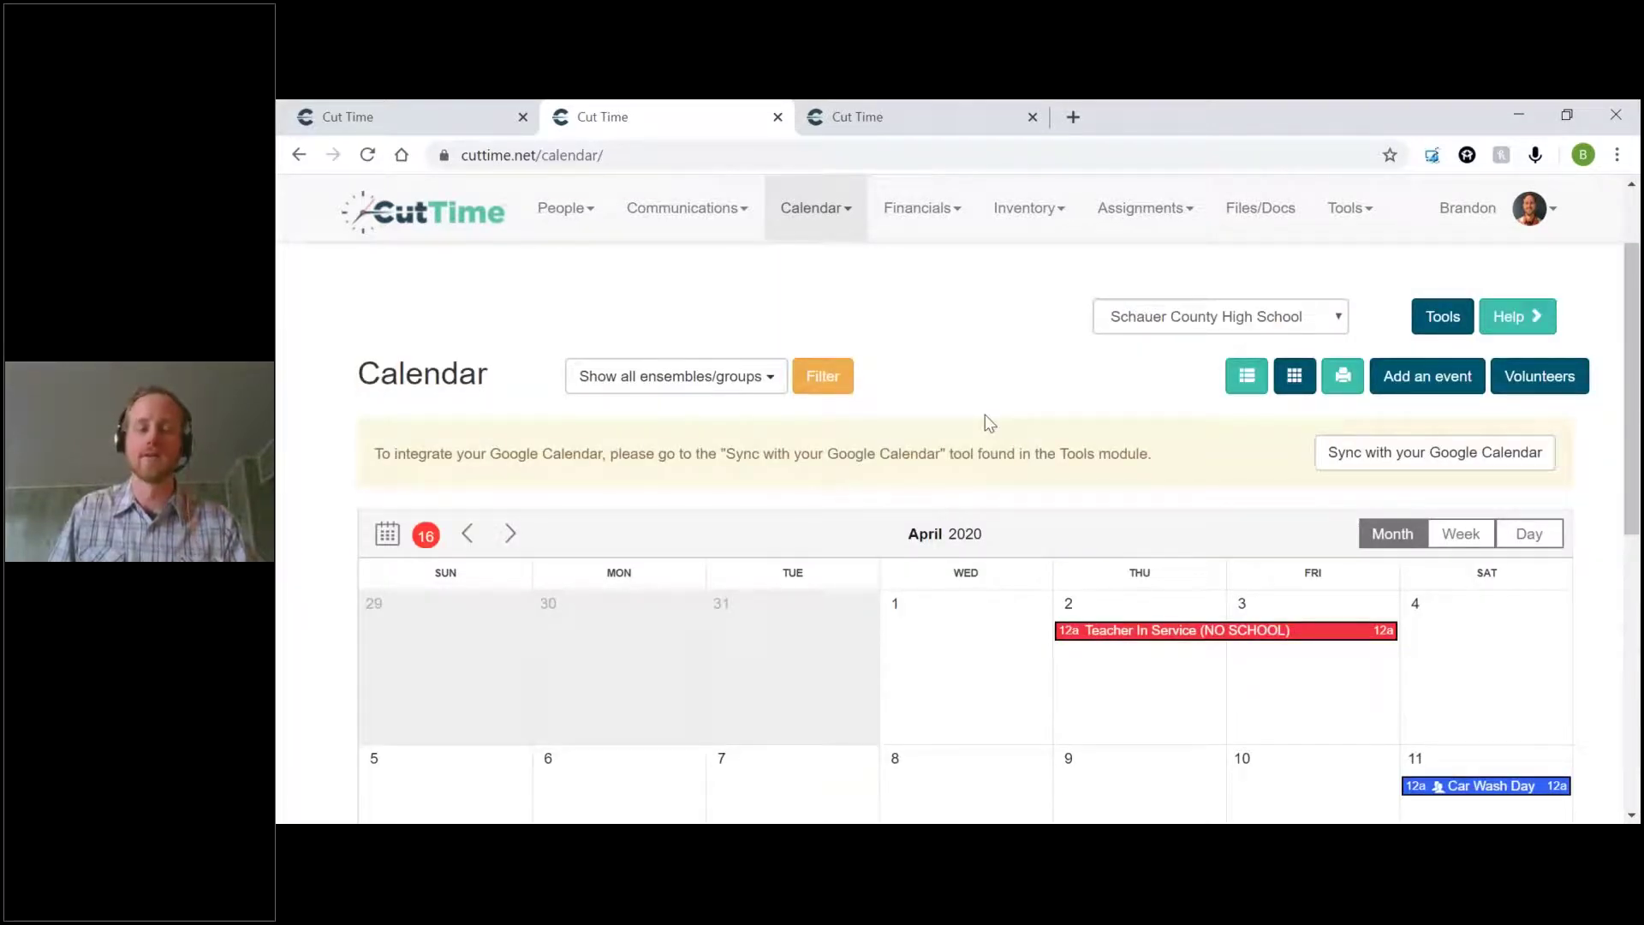
scroll(985, 415, "down", 1)
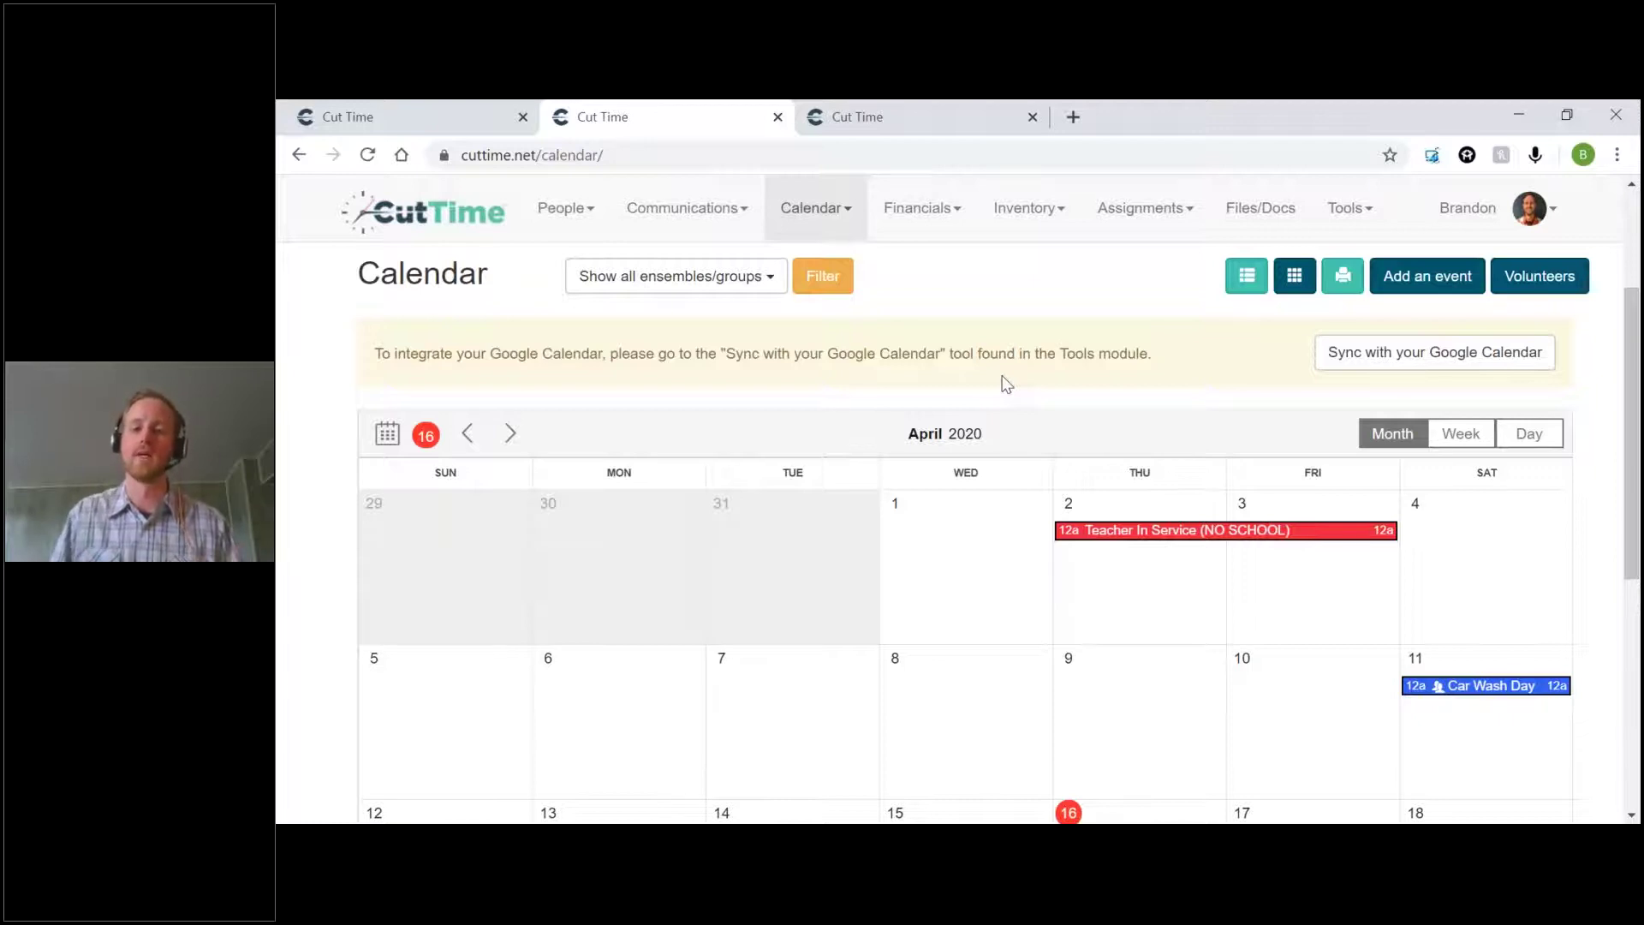
scroll(1006, 384, "up", 1)
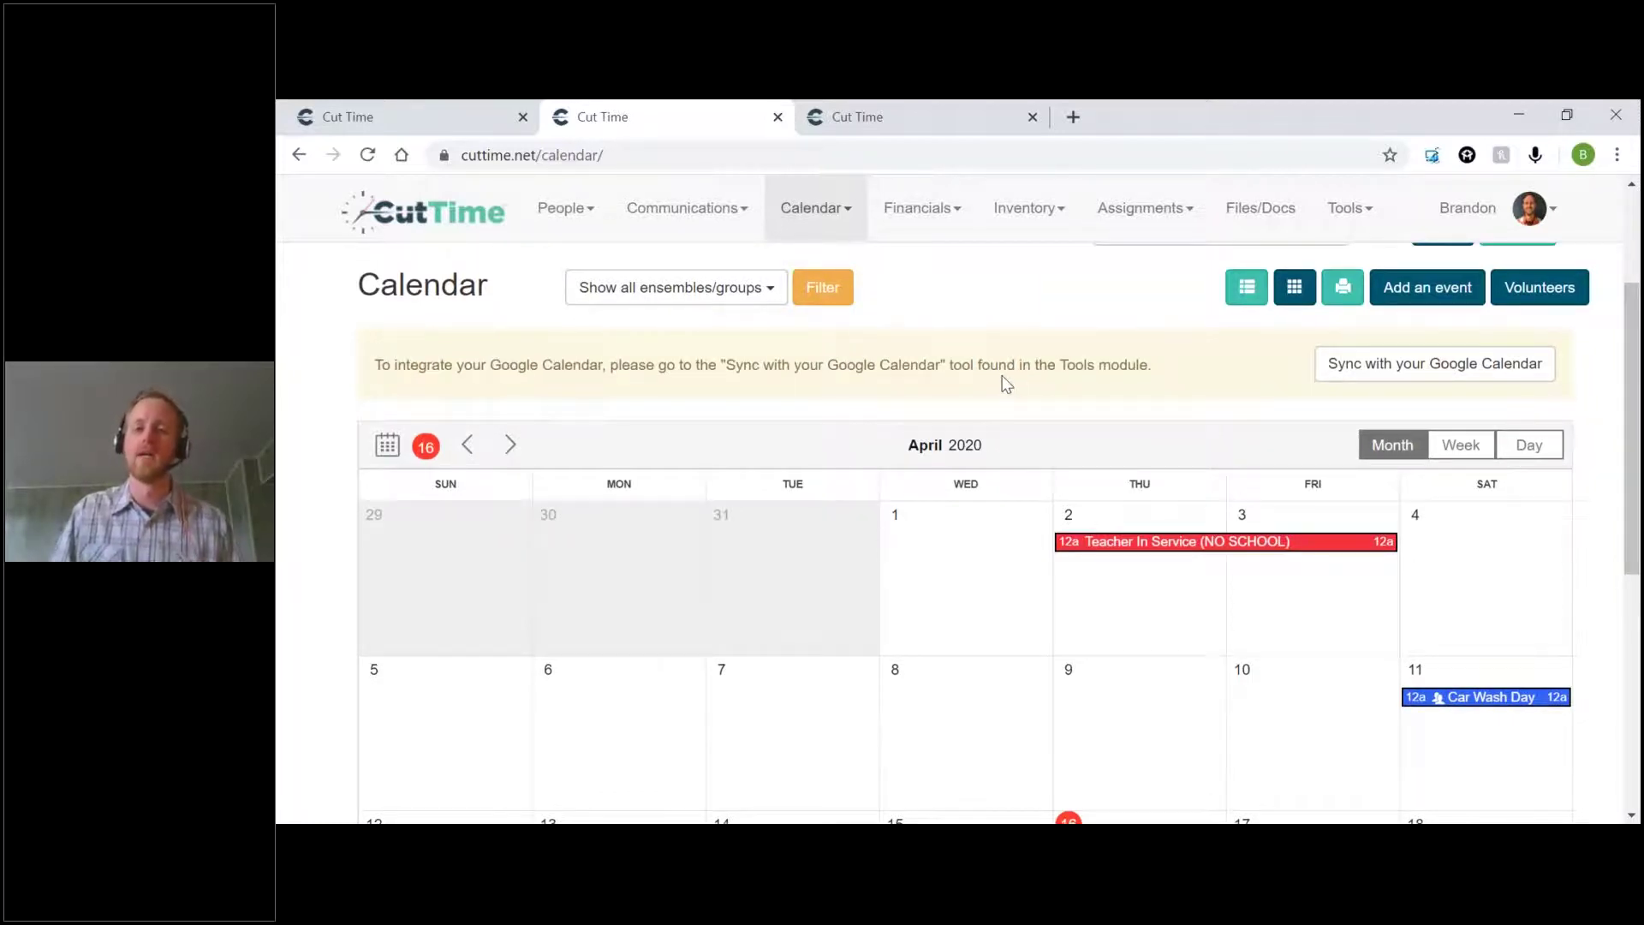
scroll(1008, 383, "up", 1)
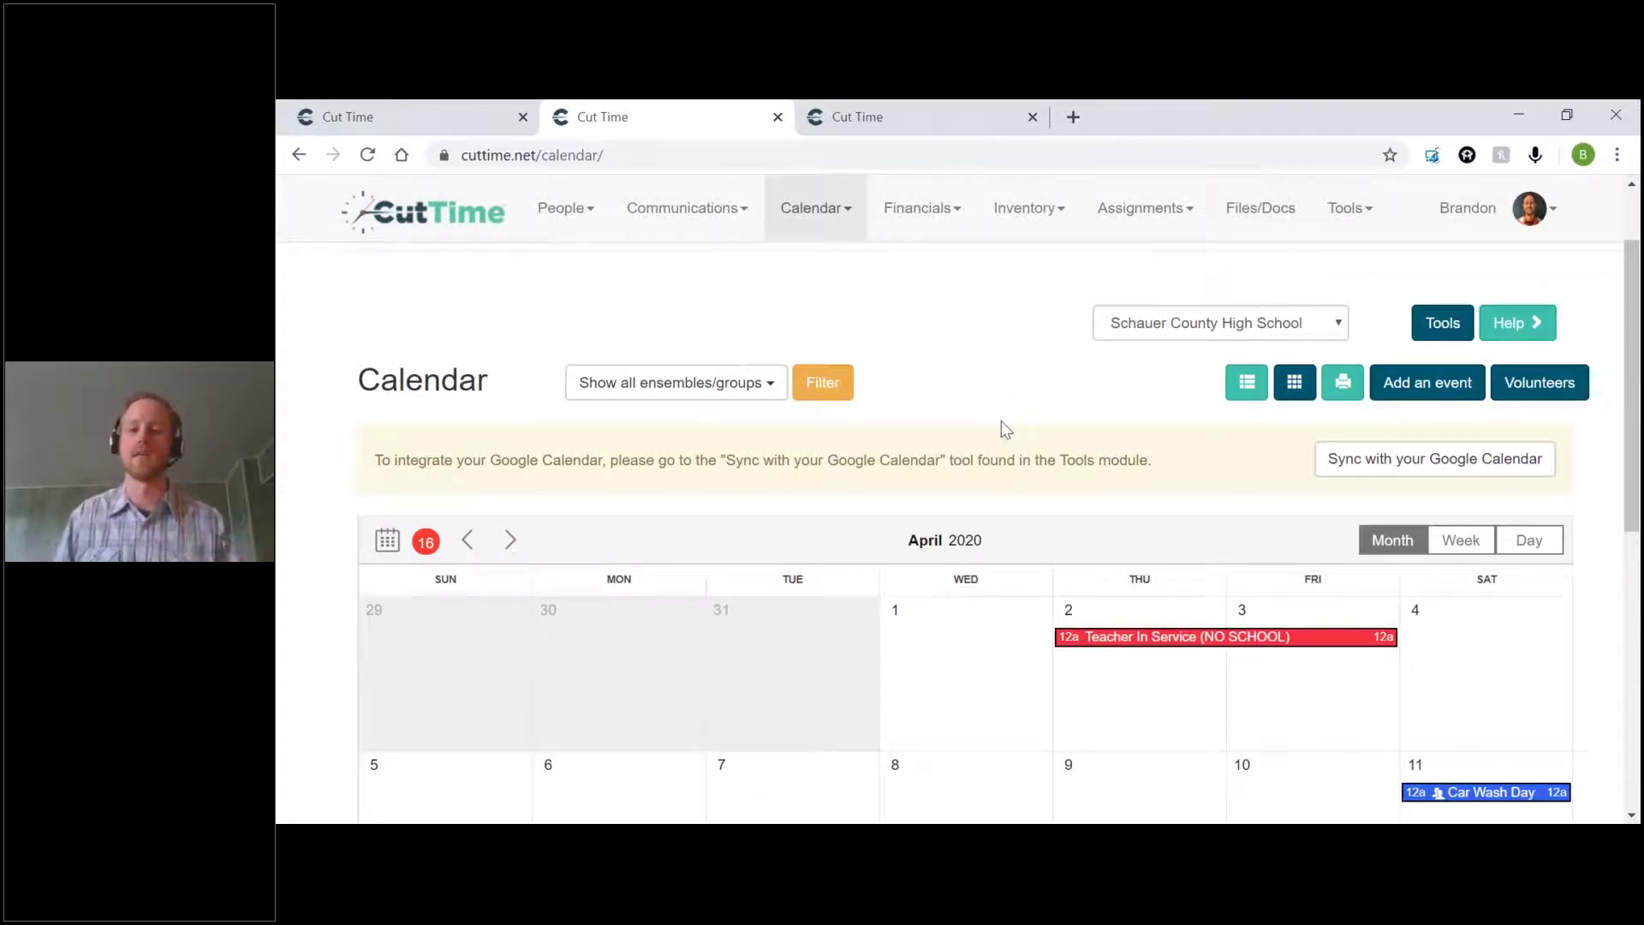
scroll(1002, 421, "down", 1)
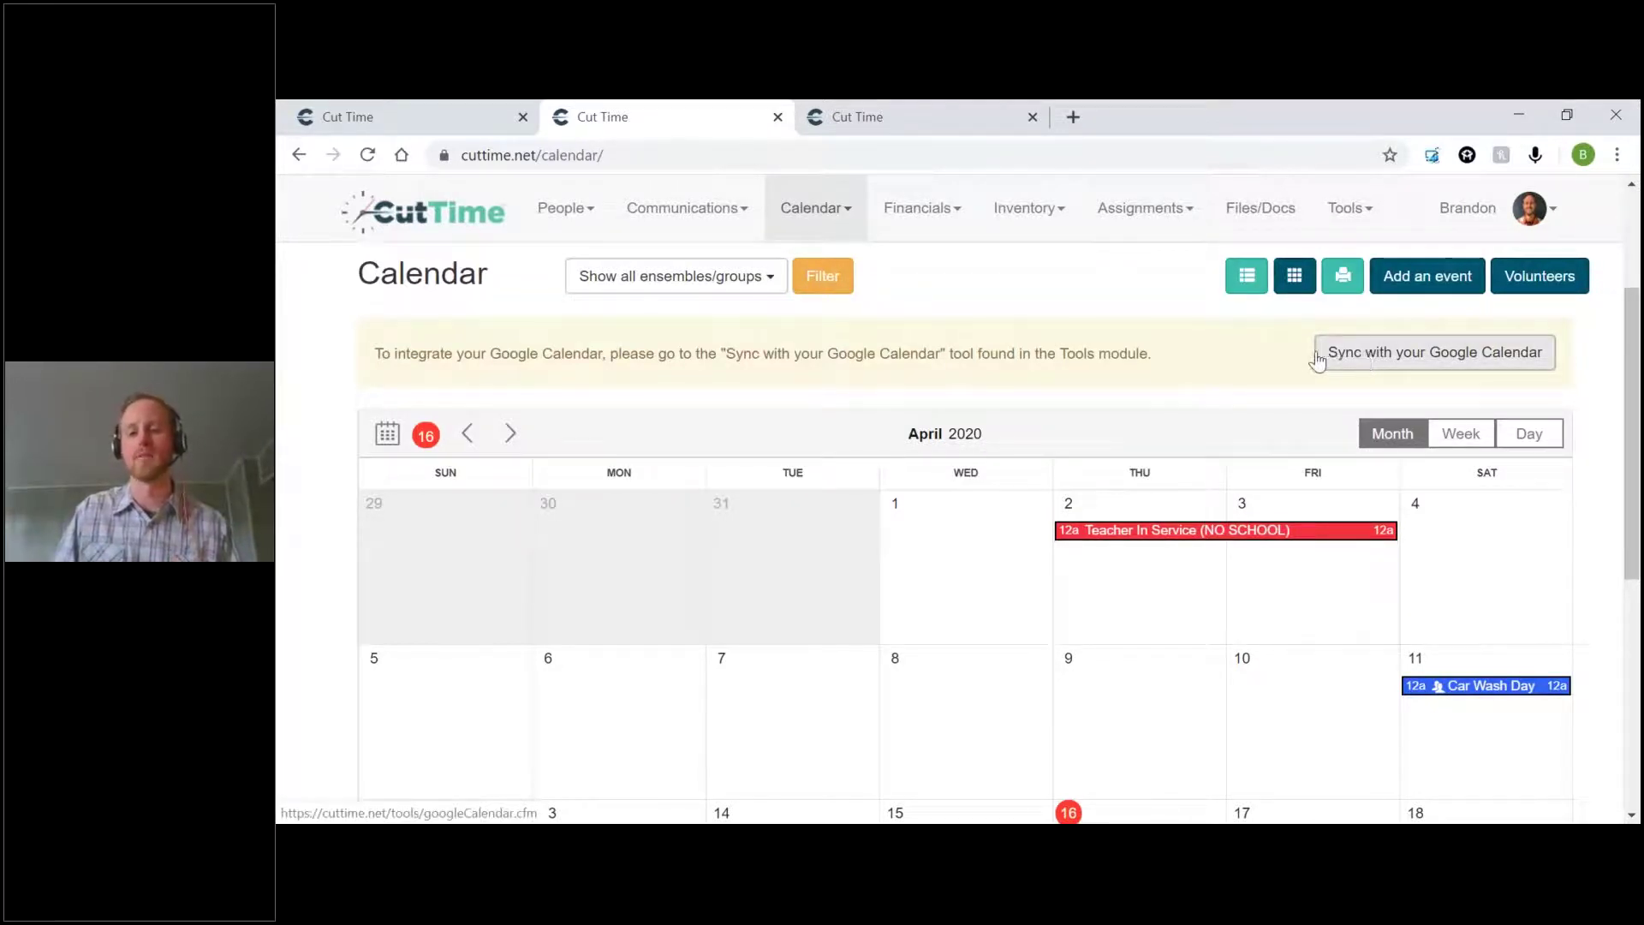
In the Google Calendar sync tool, save the account's email address as the calendar ID and start the Google authentication
left_click(1383, 361)
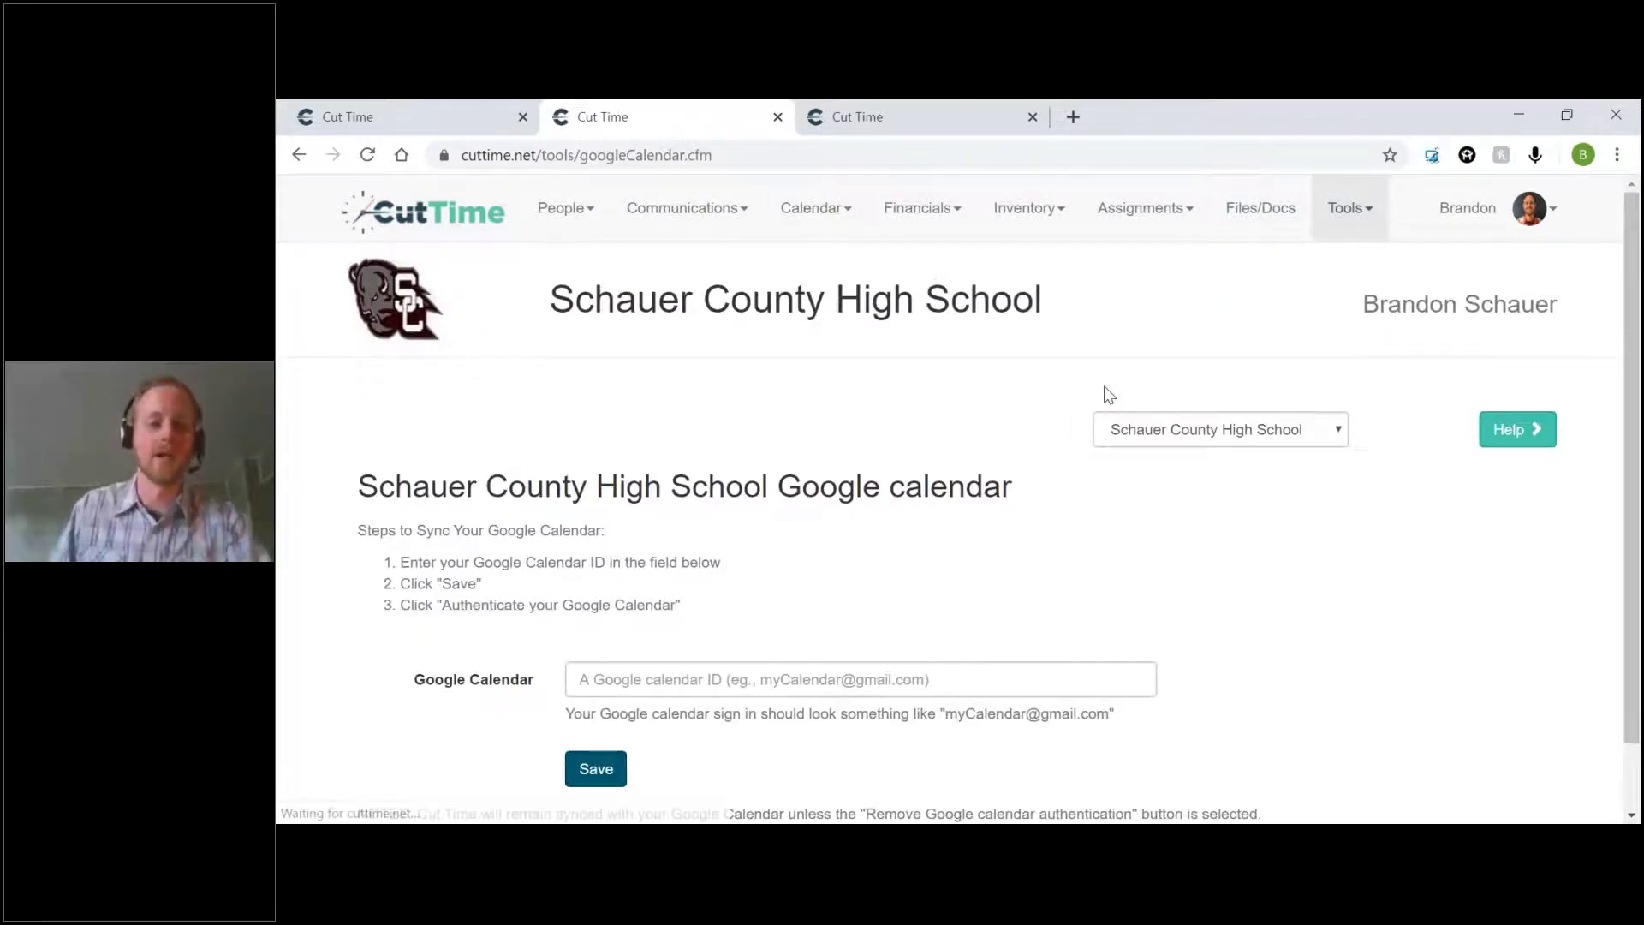
scroll(682, 591, "down", 1)
left_click(682, 591)
key("Down")
key("Return")
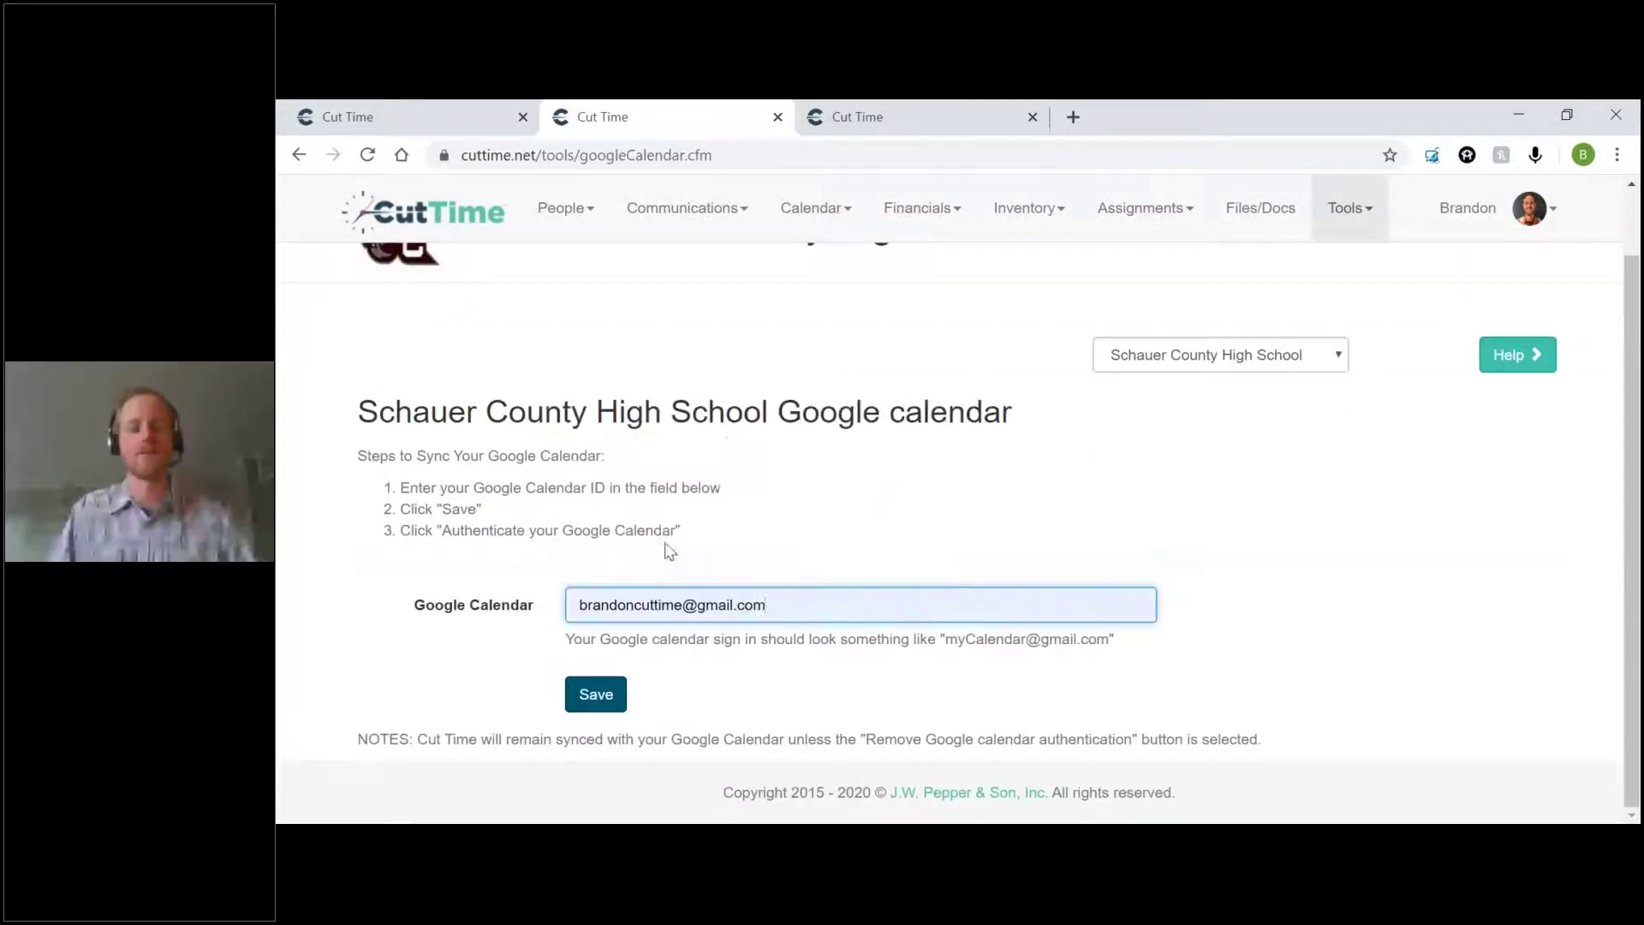
left_click(588, 704)
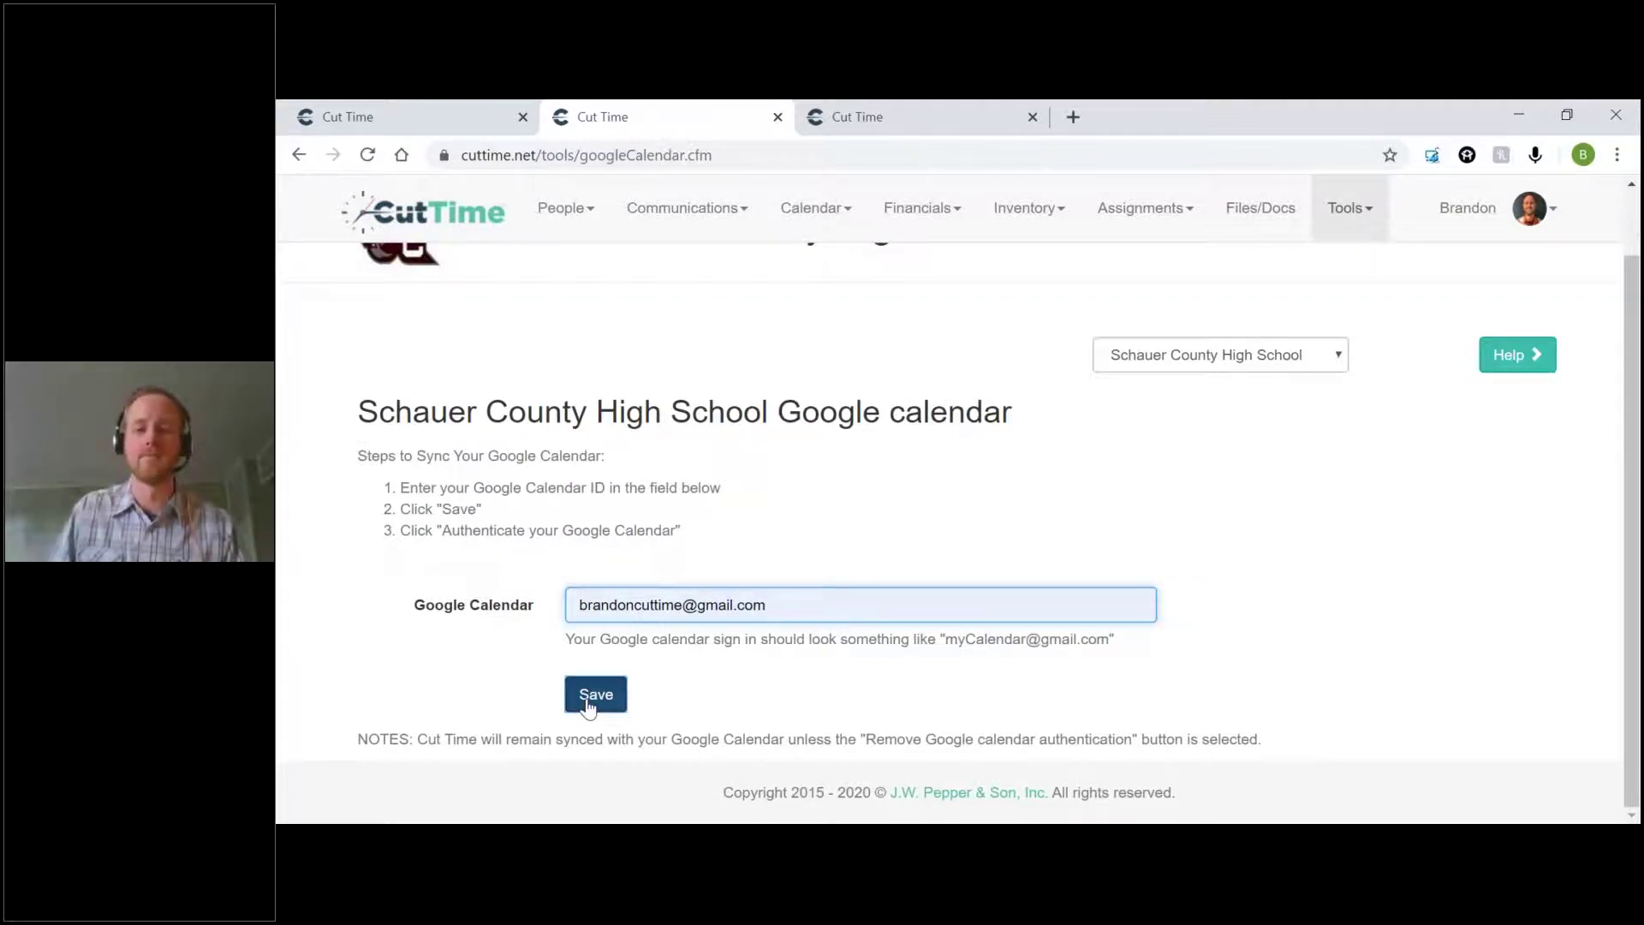
left_click(587, 704)
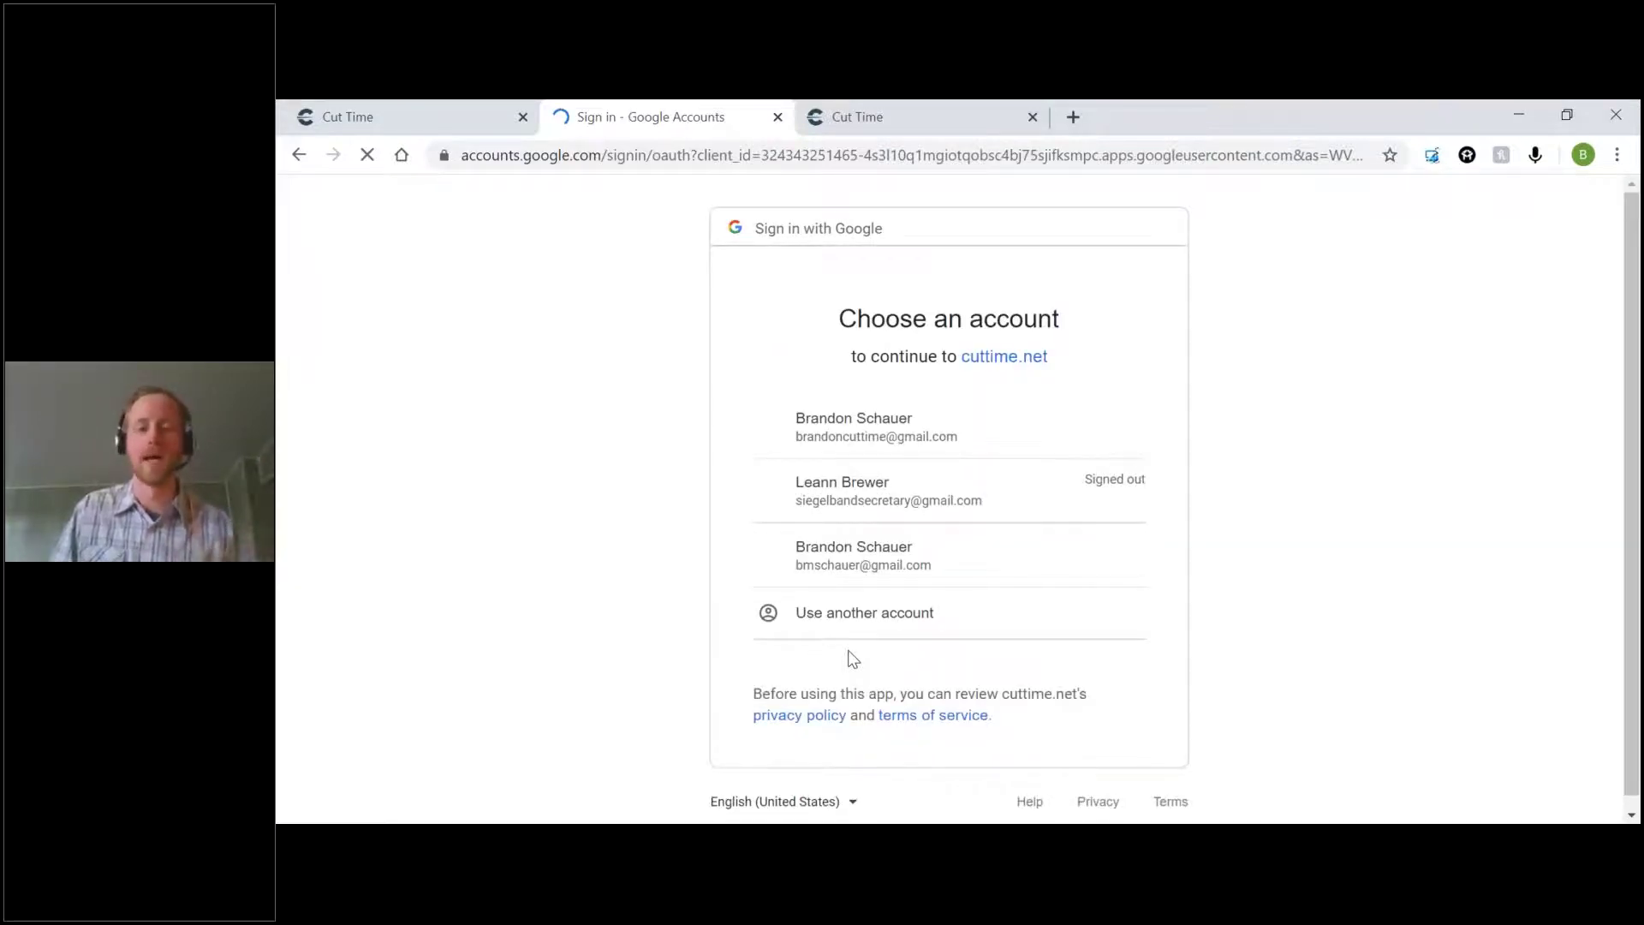
Choose the Google account to complete the calendar authentication, then return to the calendar
left_click(959, 482)
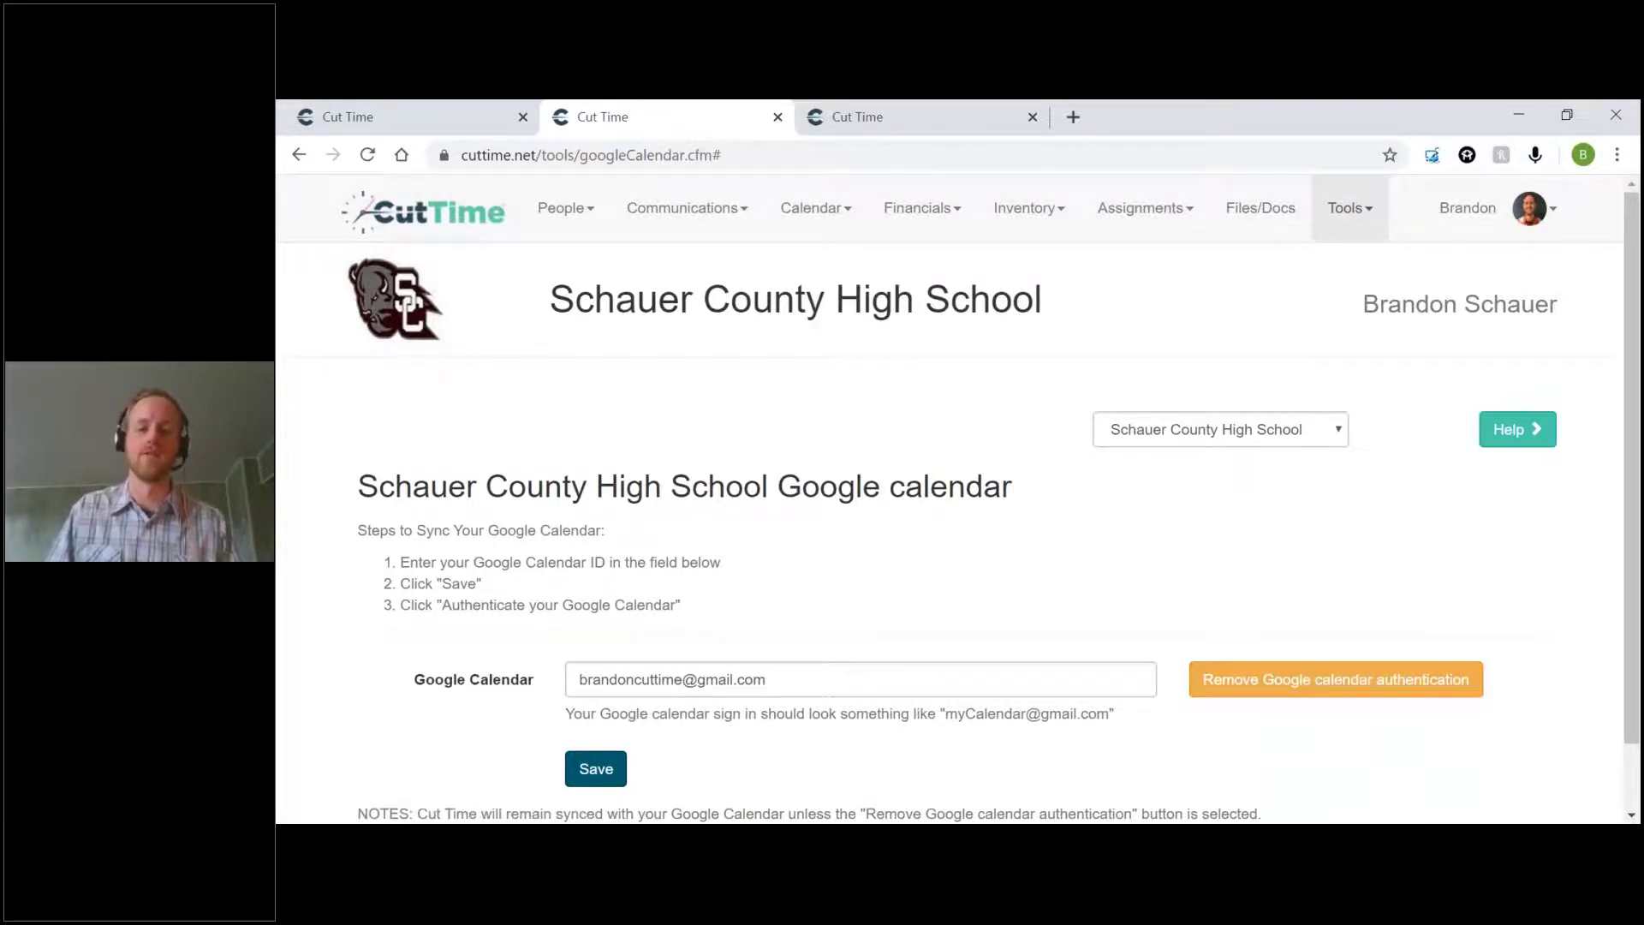
left_click(819, 218)
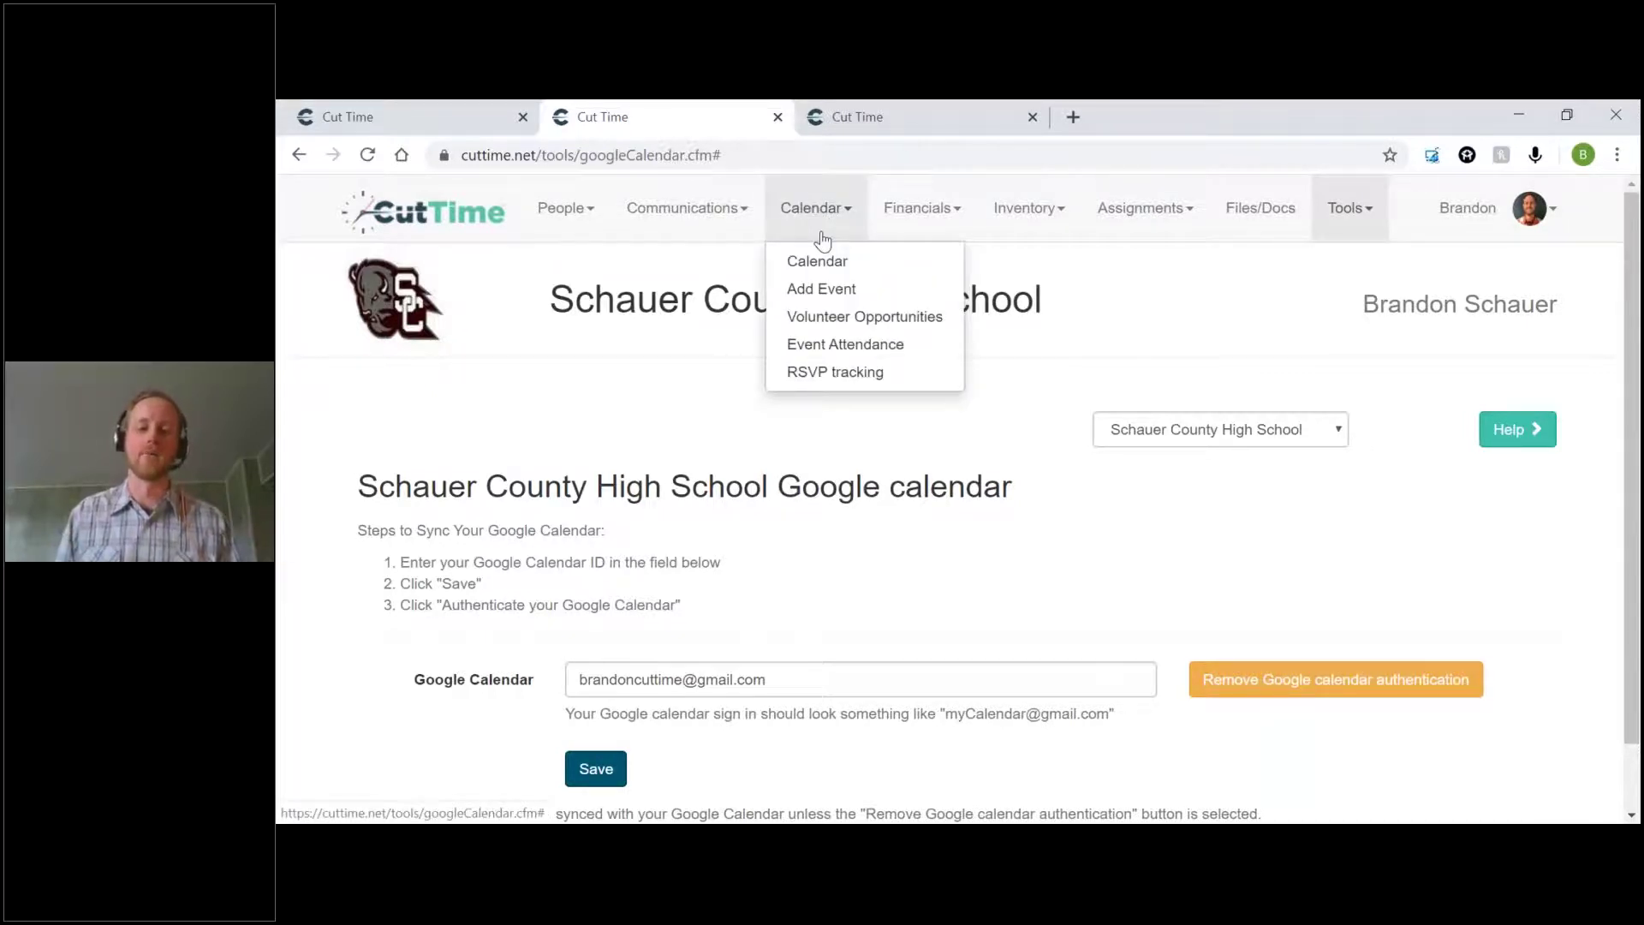
left_click(818, 261)
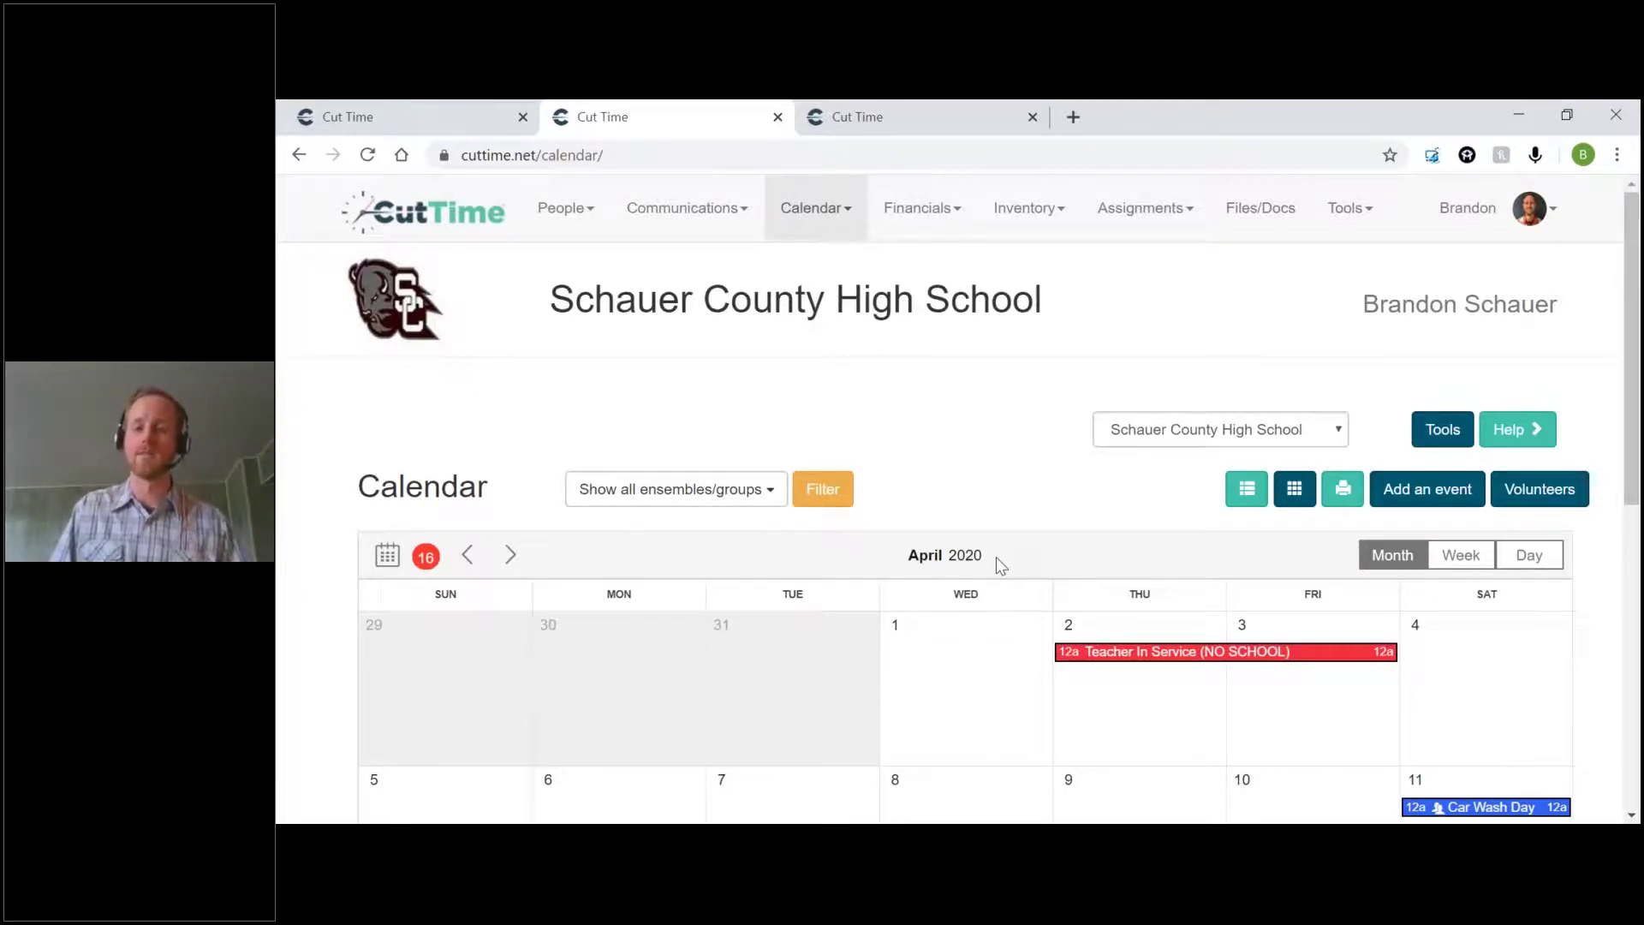
Add the "Teacher In Service (NO SCHOOL)" event on April 2 to Google Calendar and close the event
scroll(997, 558, "down", 1)
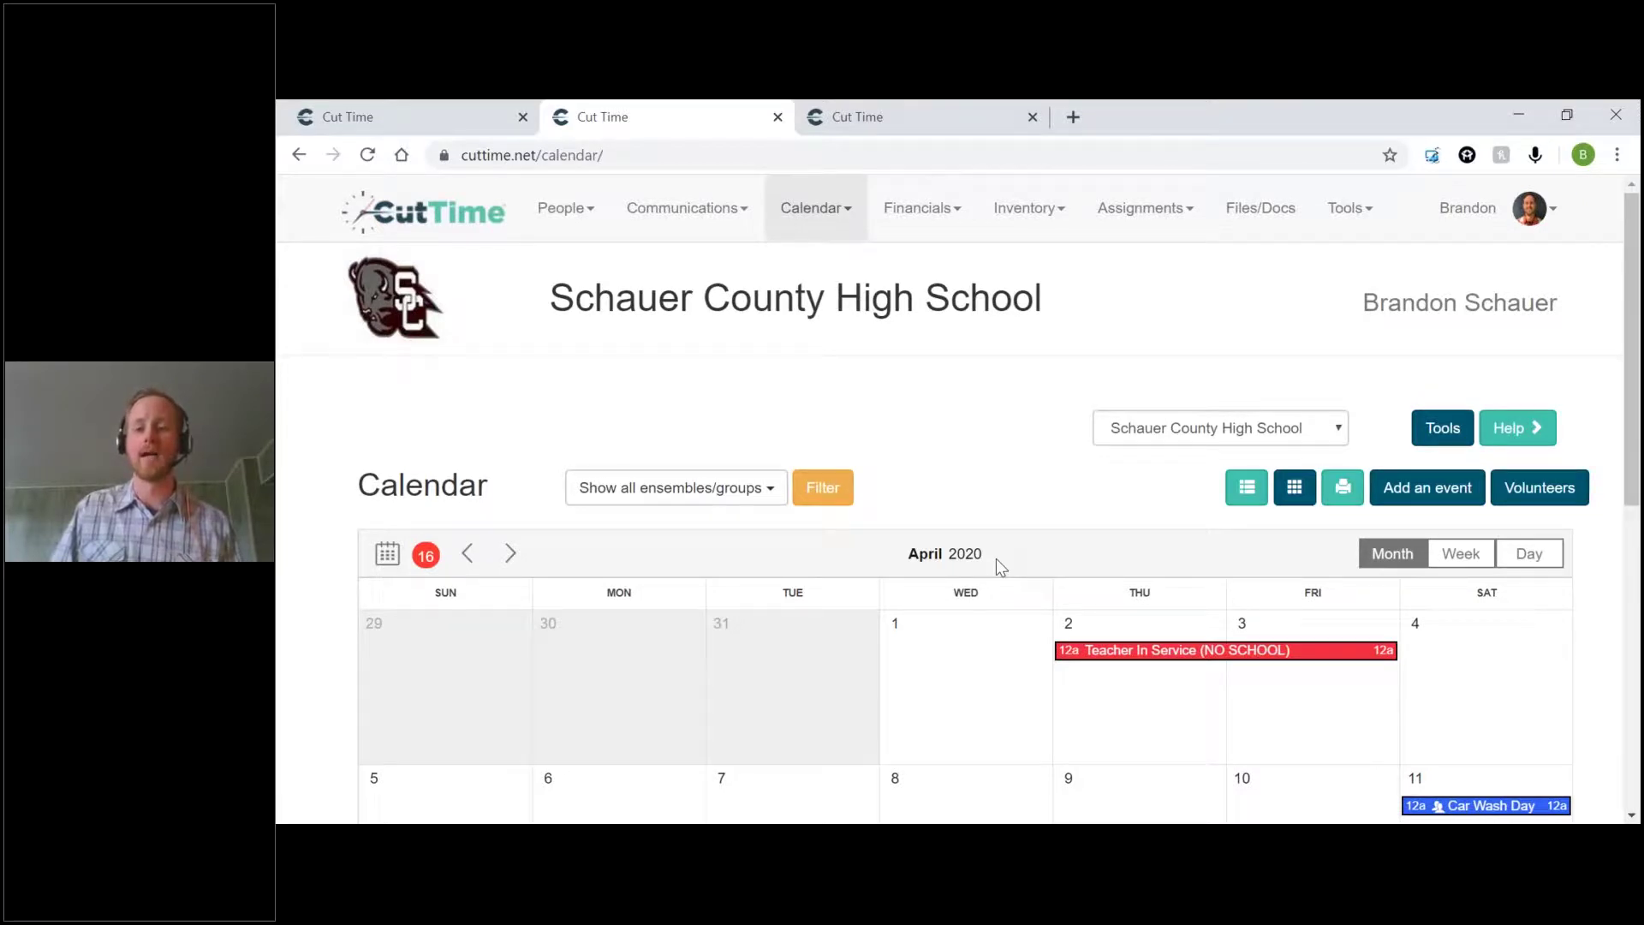
scroll(1011, 558, "down", 4)
scroll(1141, 452, "up", 1)
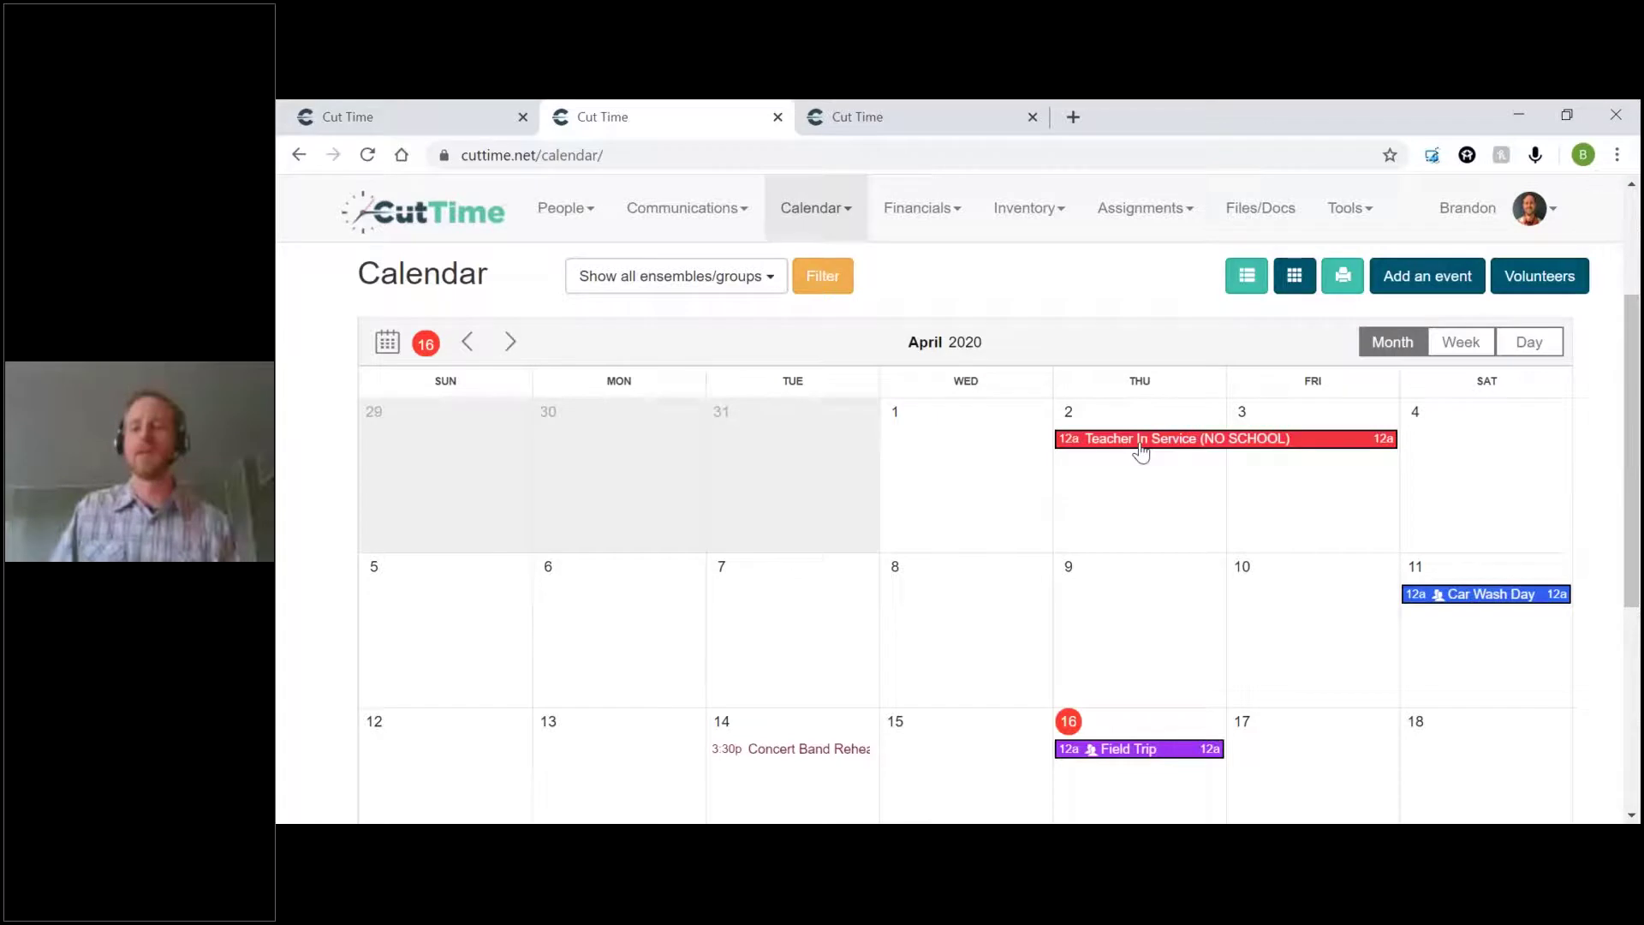
left_click(1140, 442)
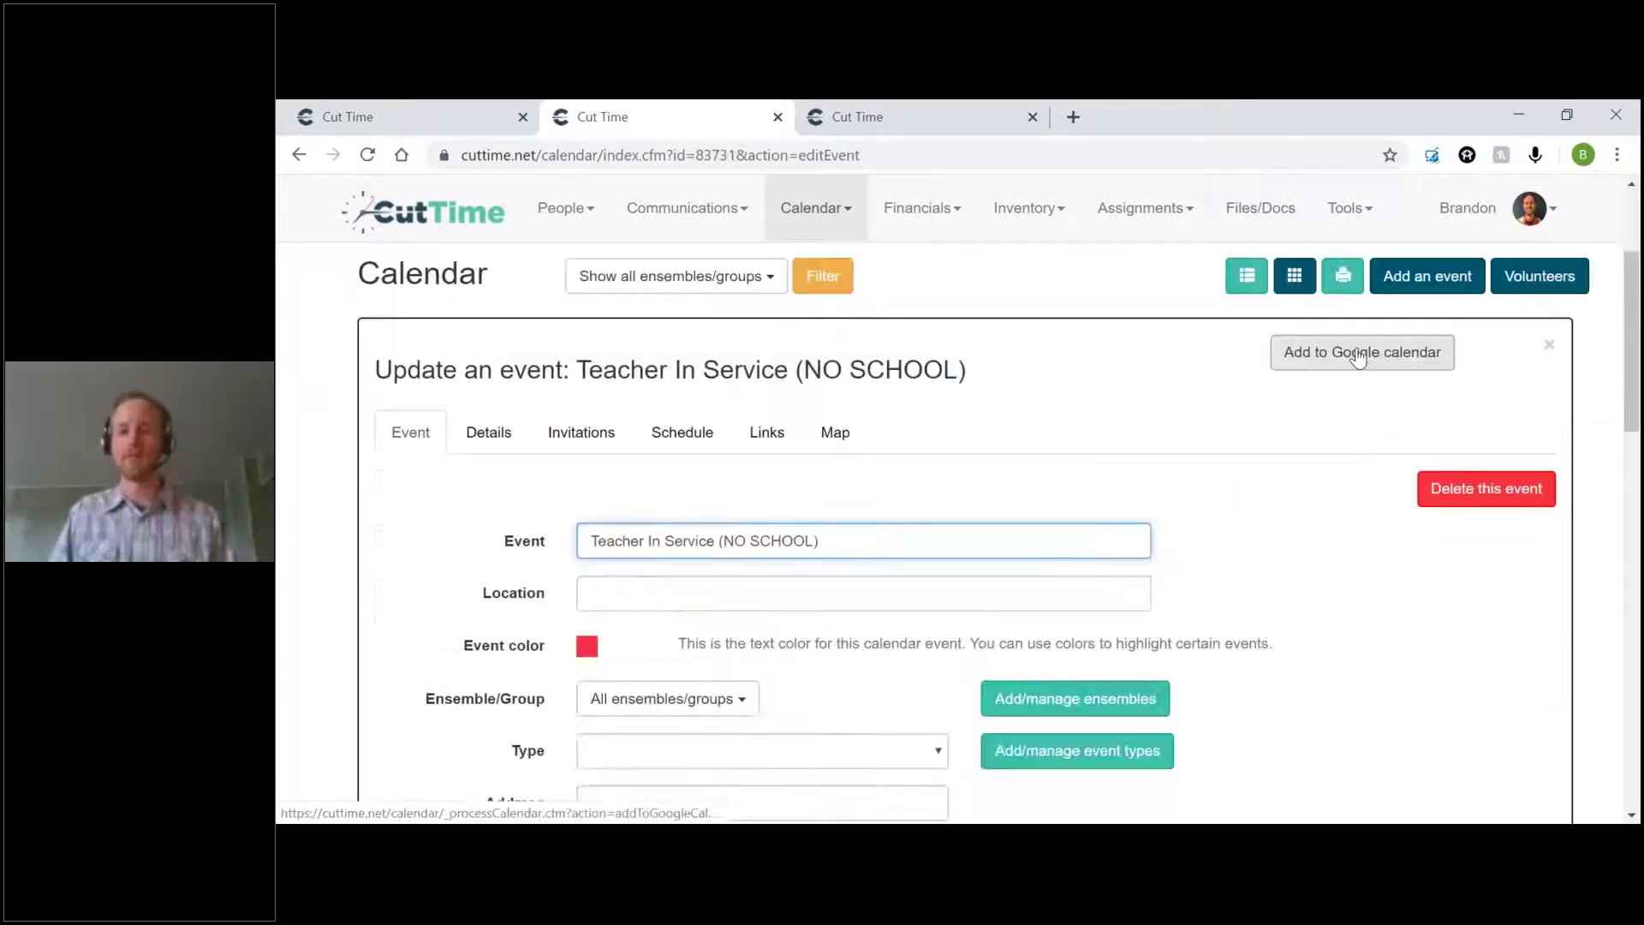
left_click(1358, 357)
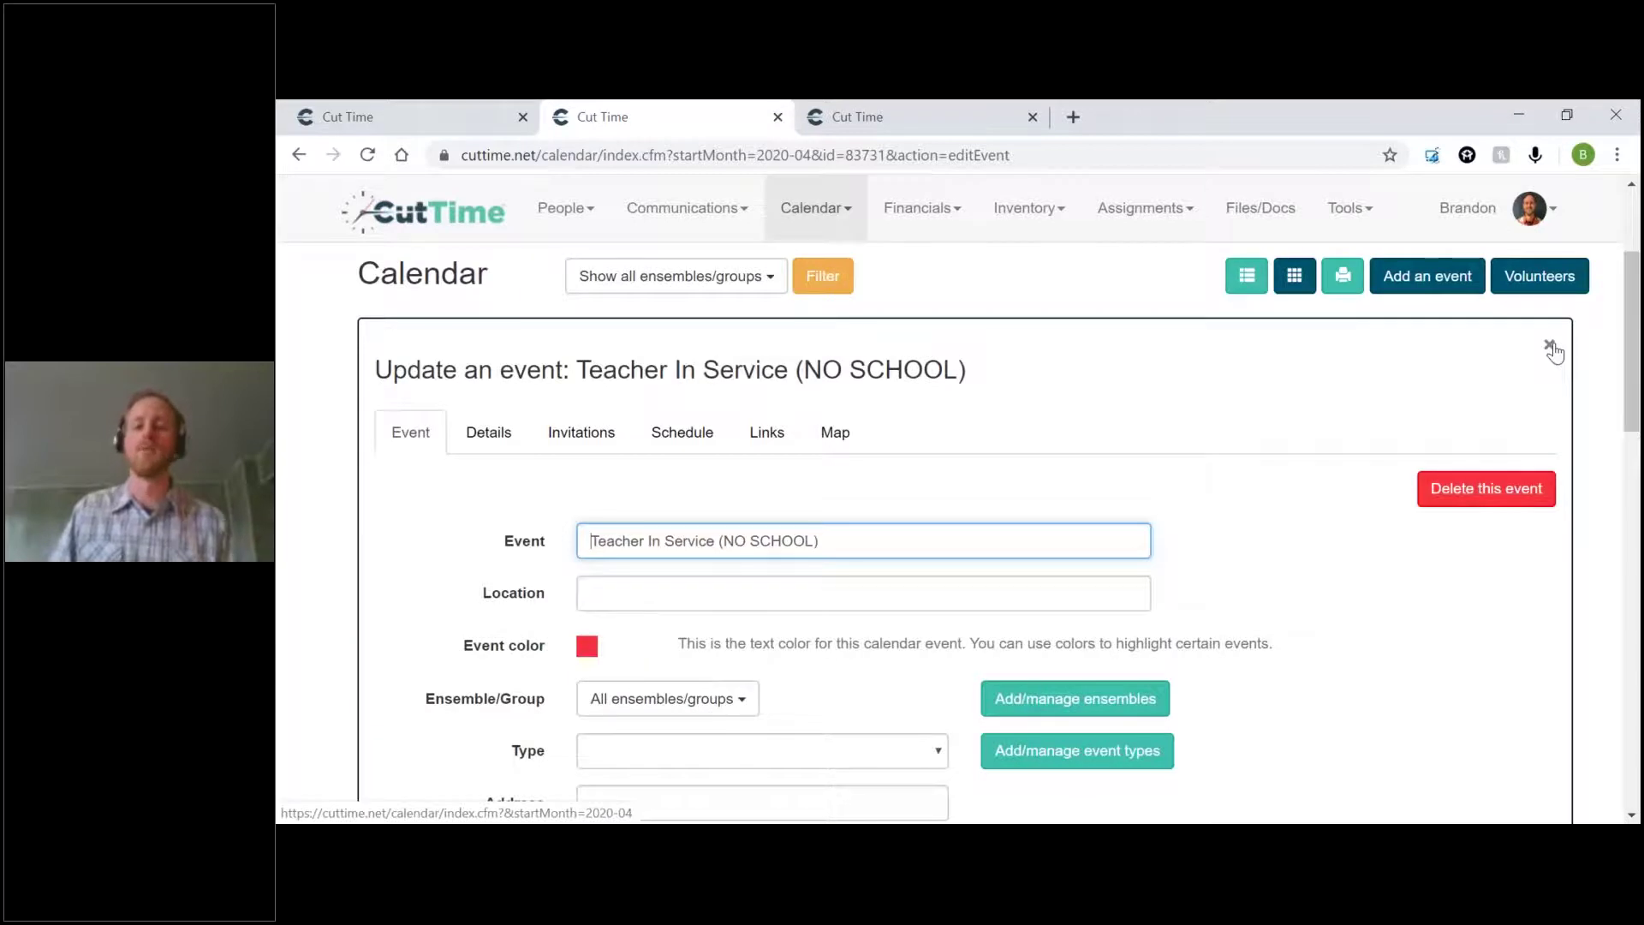
left_click(1551, 348)
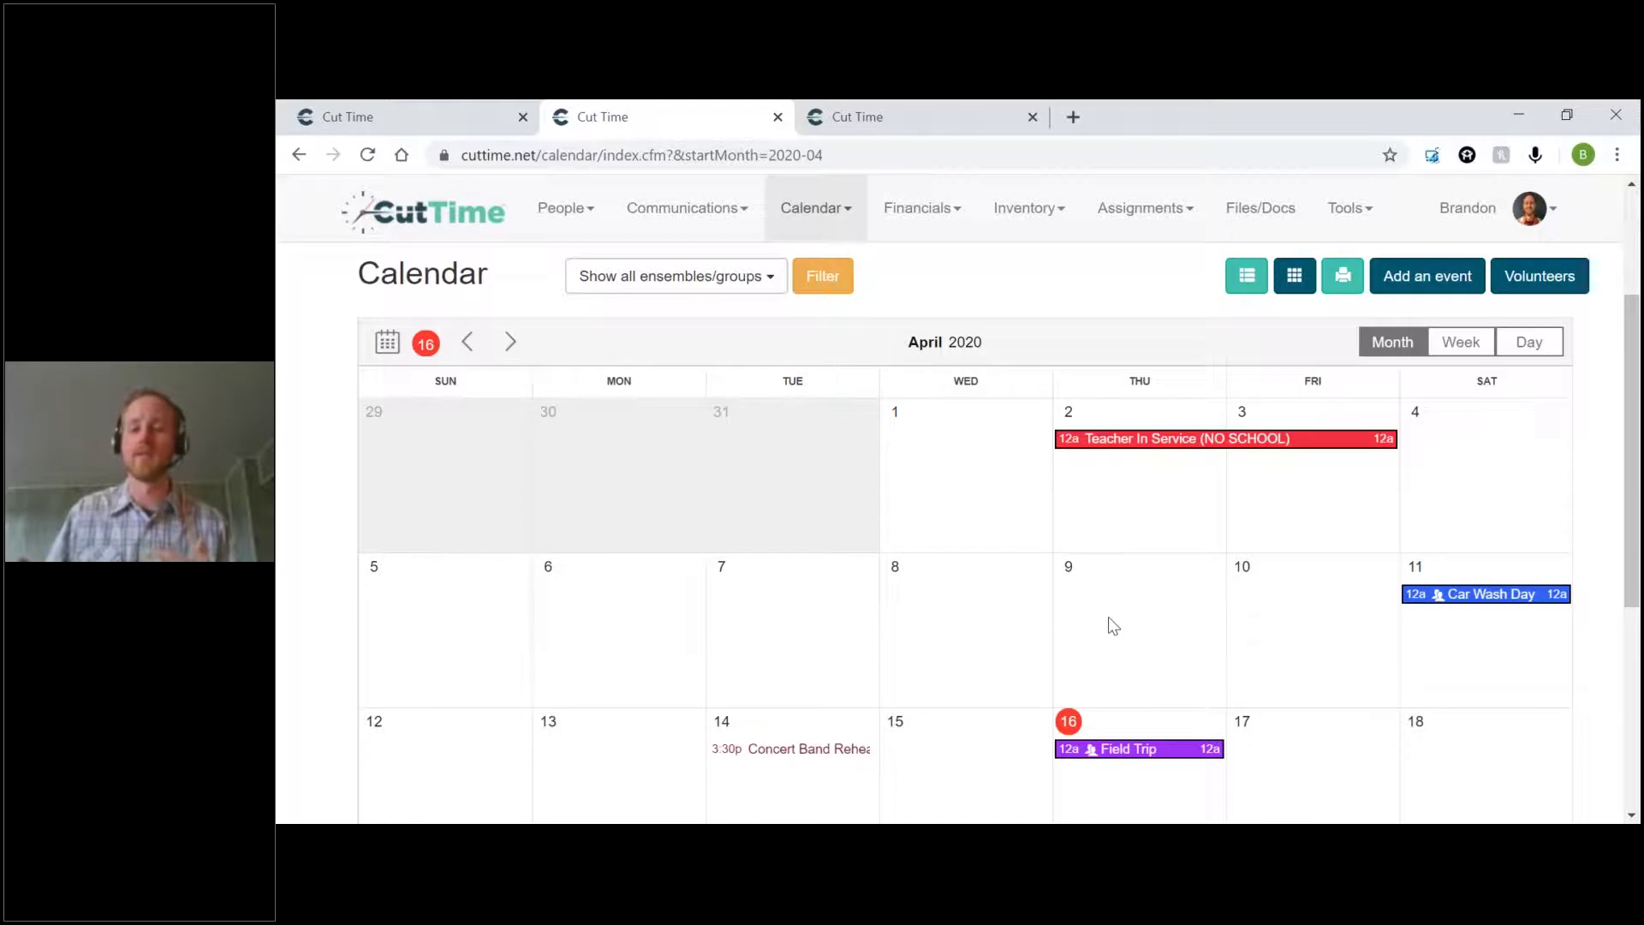
Look through the events in the April 2020 month view and the calendar's view options
scroll(1110, 626, "down", 1)
scroll(1110, 625, "down", 1)
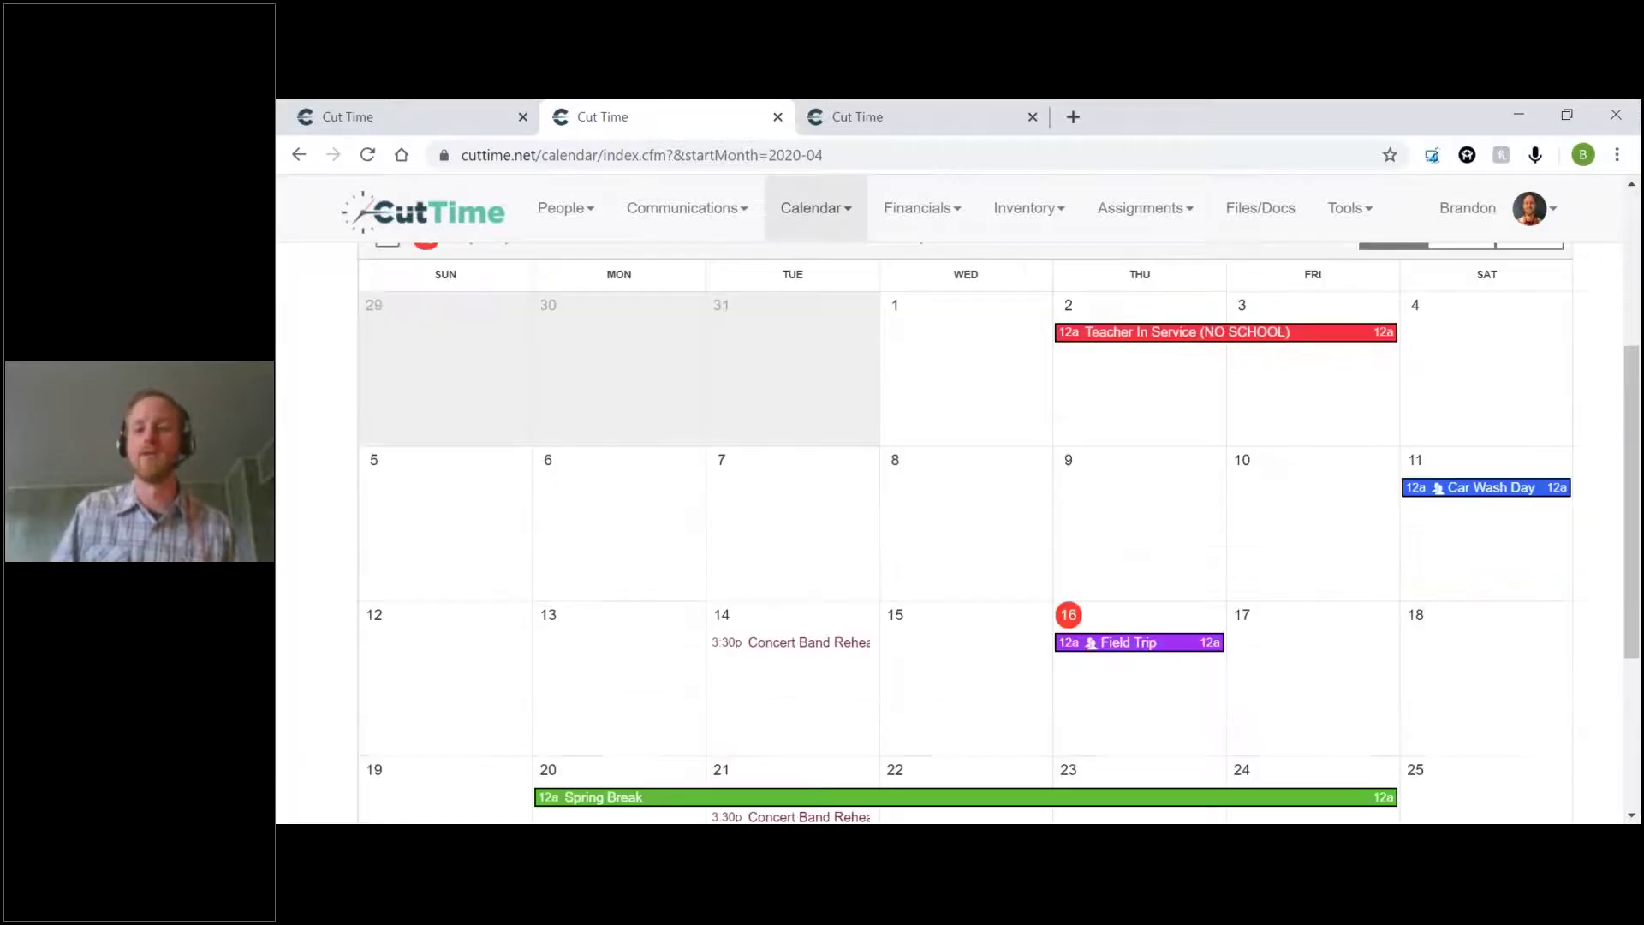
scroll(1345, 343, "up", 1)
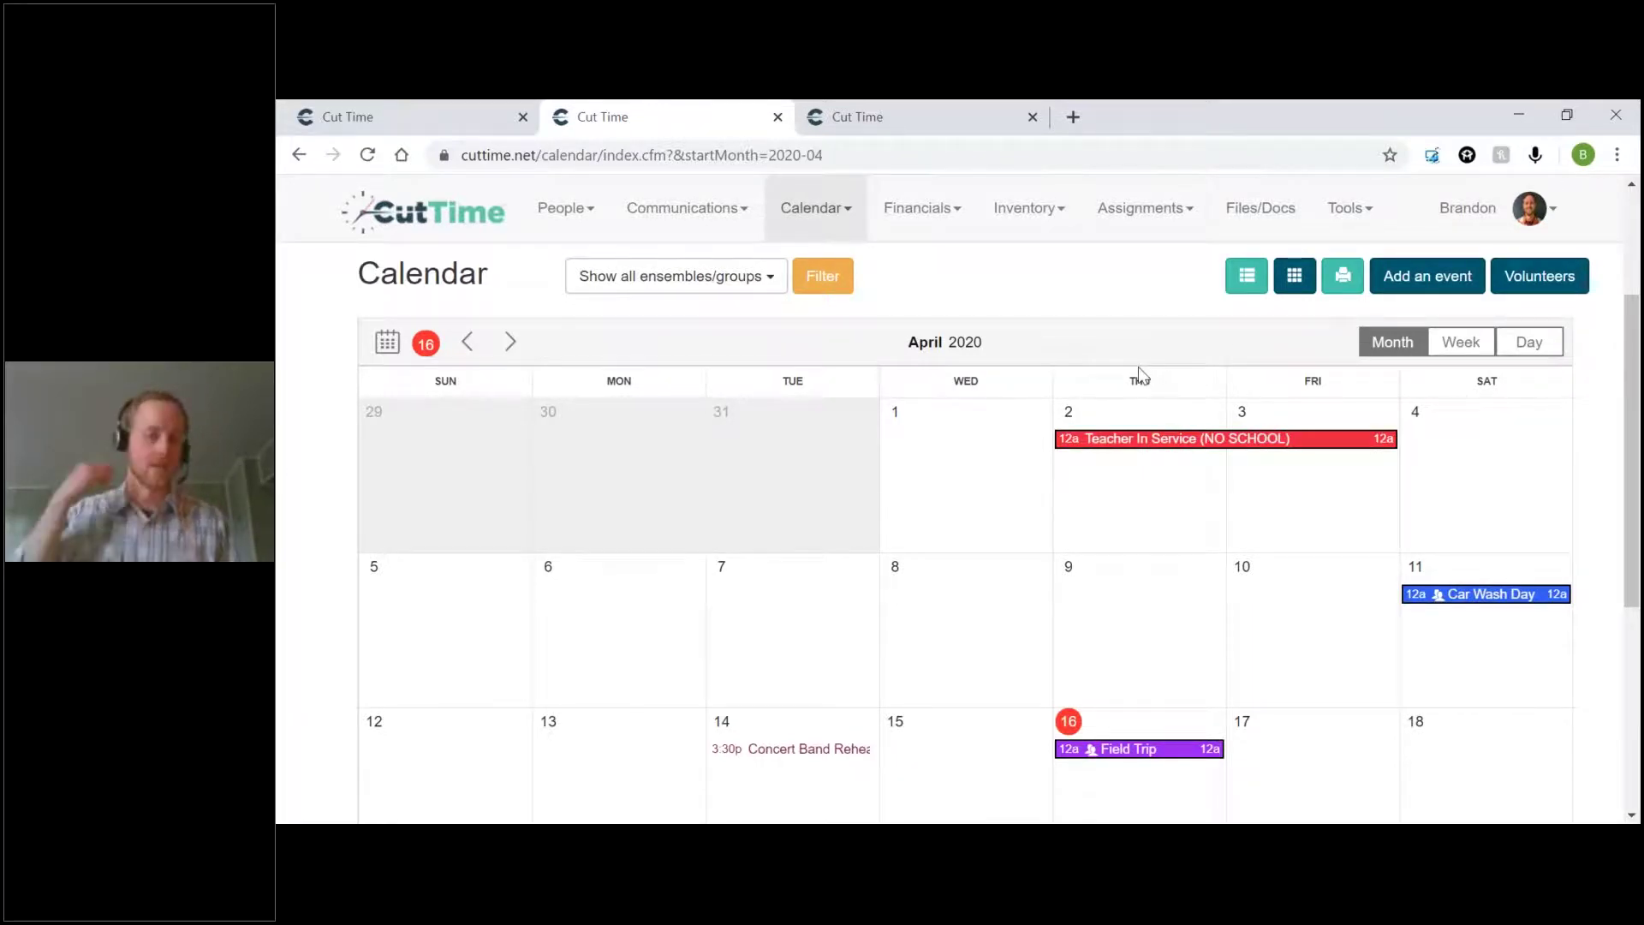
scroll(1139, 372, "up", 1)
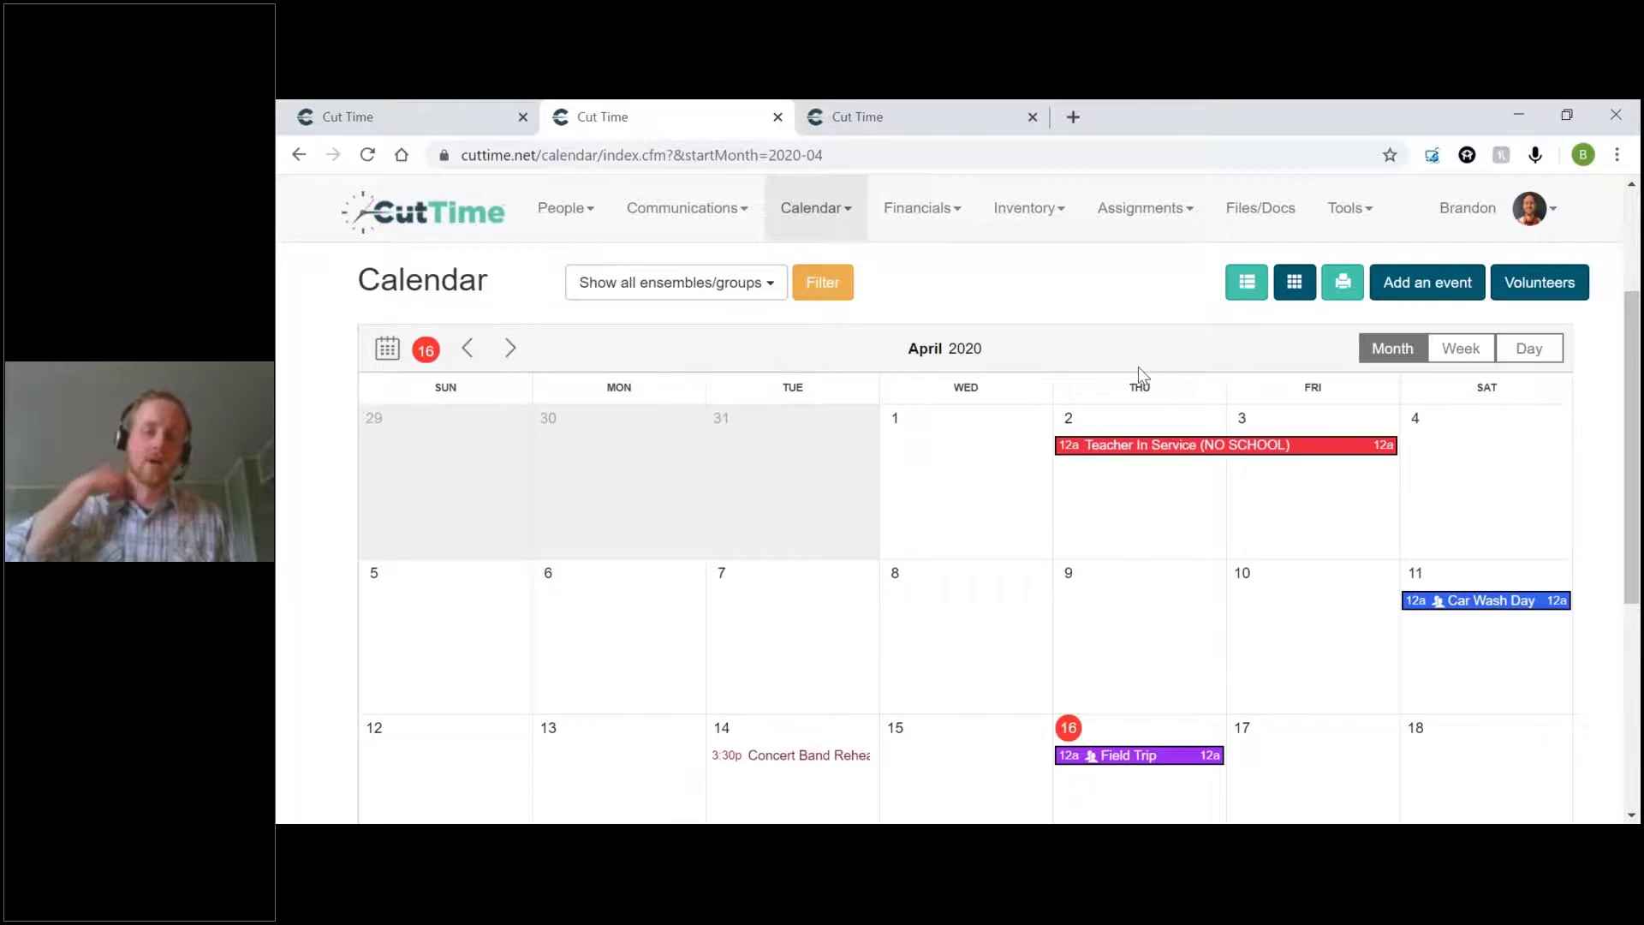
scroll(1139, 374, "up", 1)
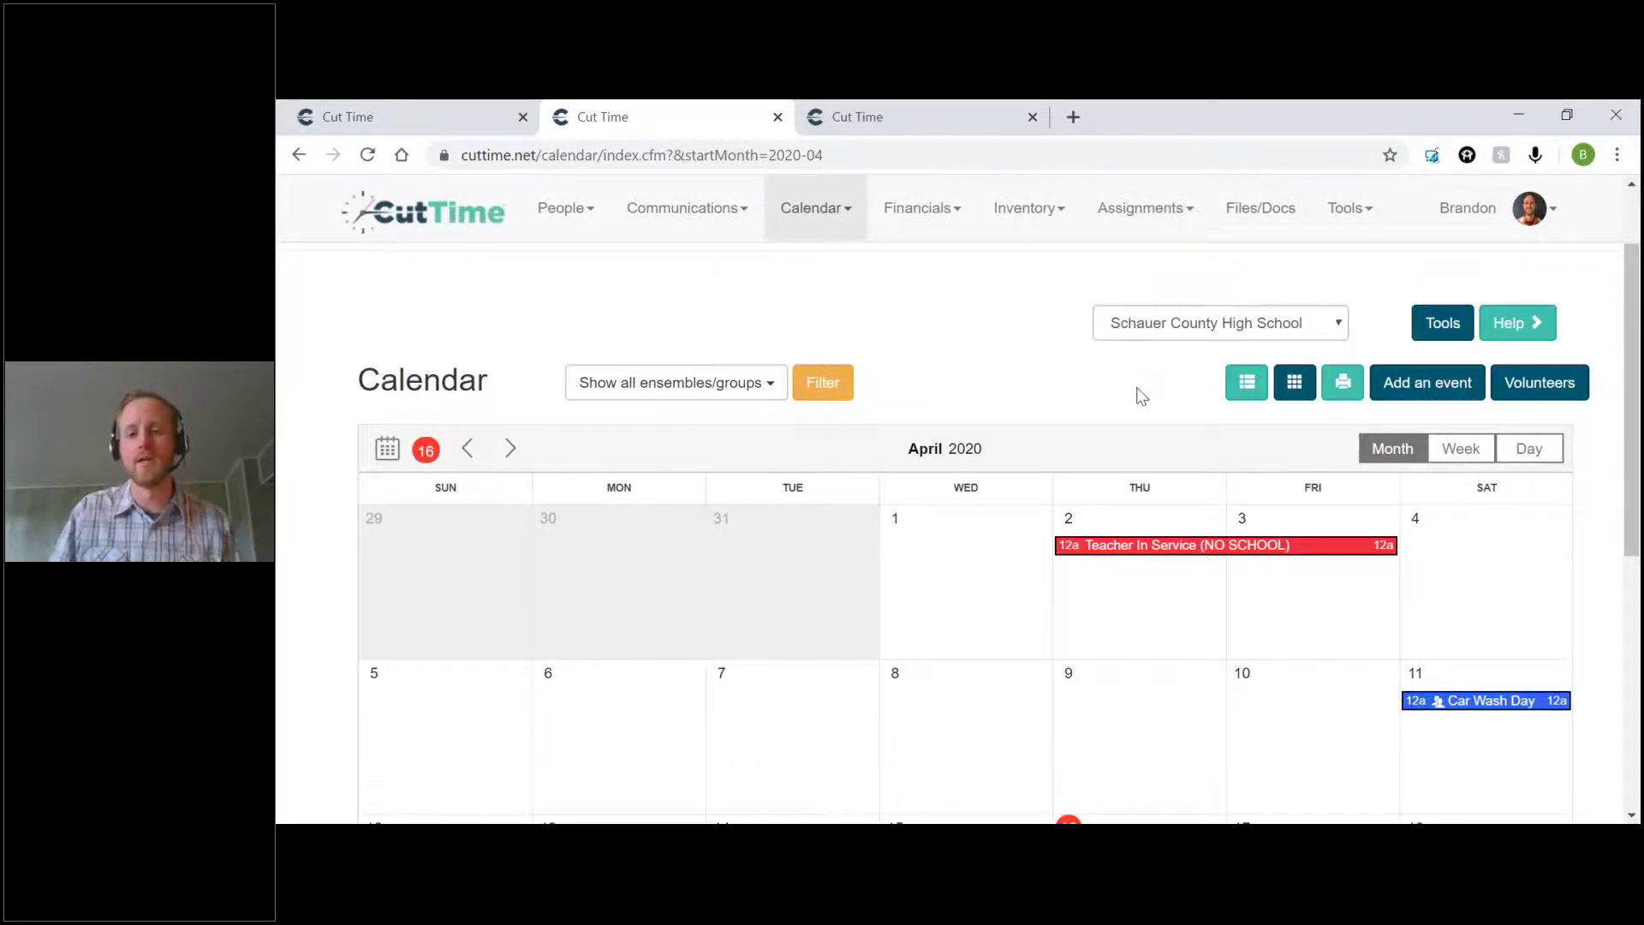
scroll(1142, 395, "down", 1)
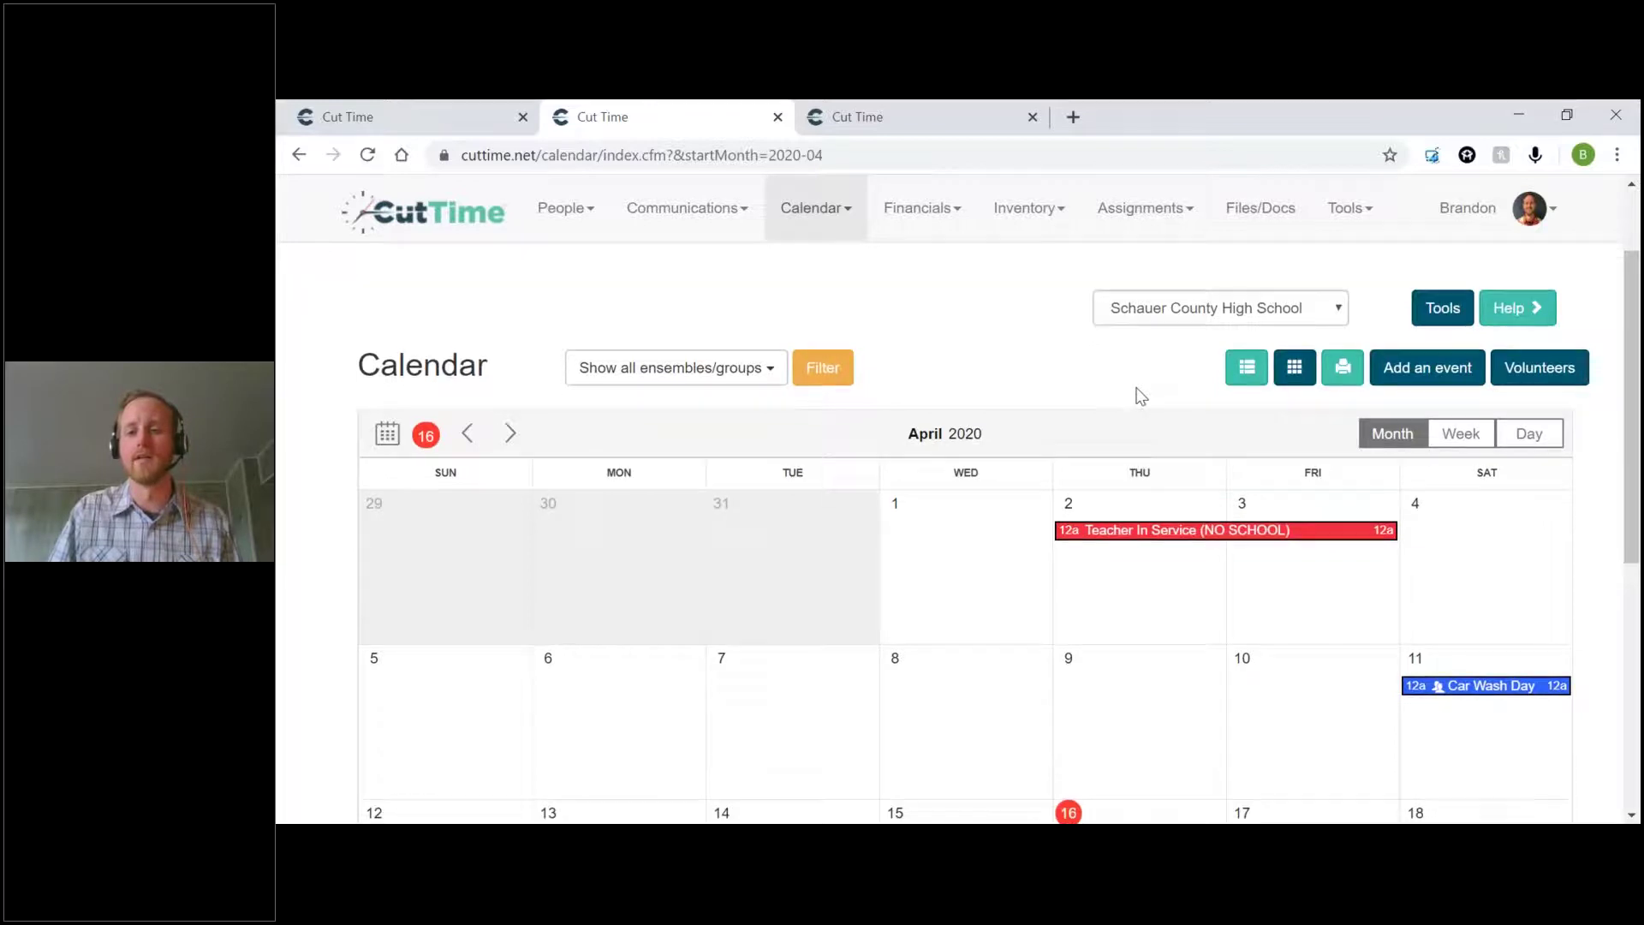
scroll(1232, 405, "up", 1)
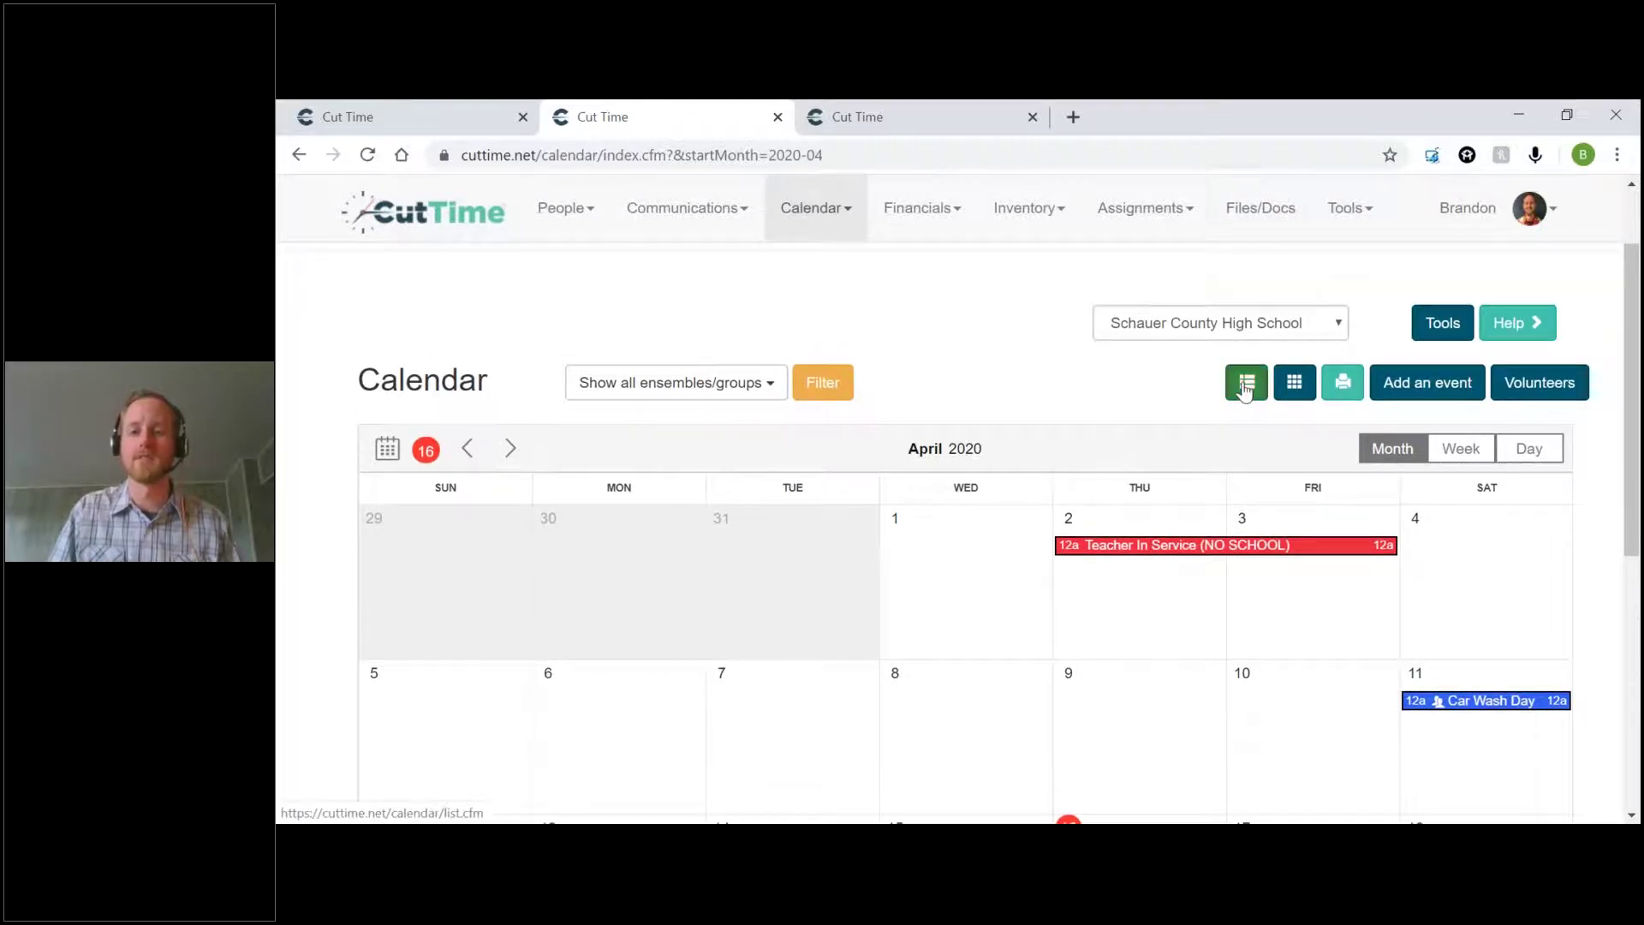
Show the calendar as a list, examine the events and date range filter, and switch back to the month view
left_click(1246, 387)
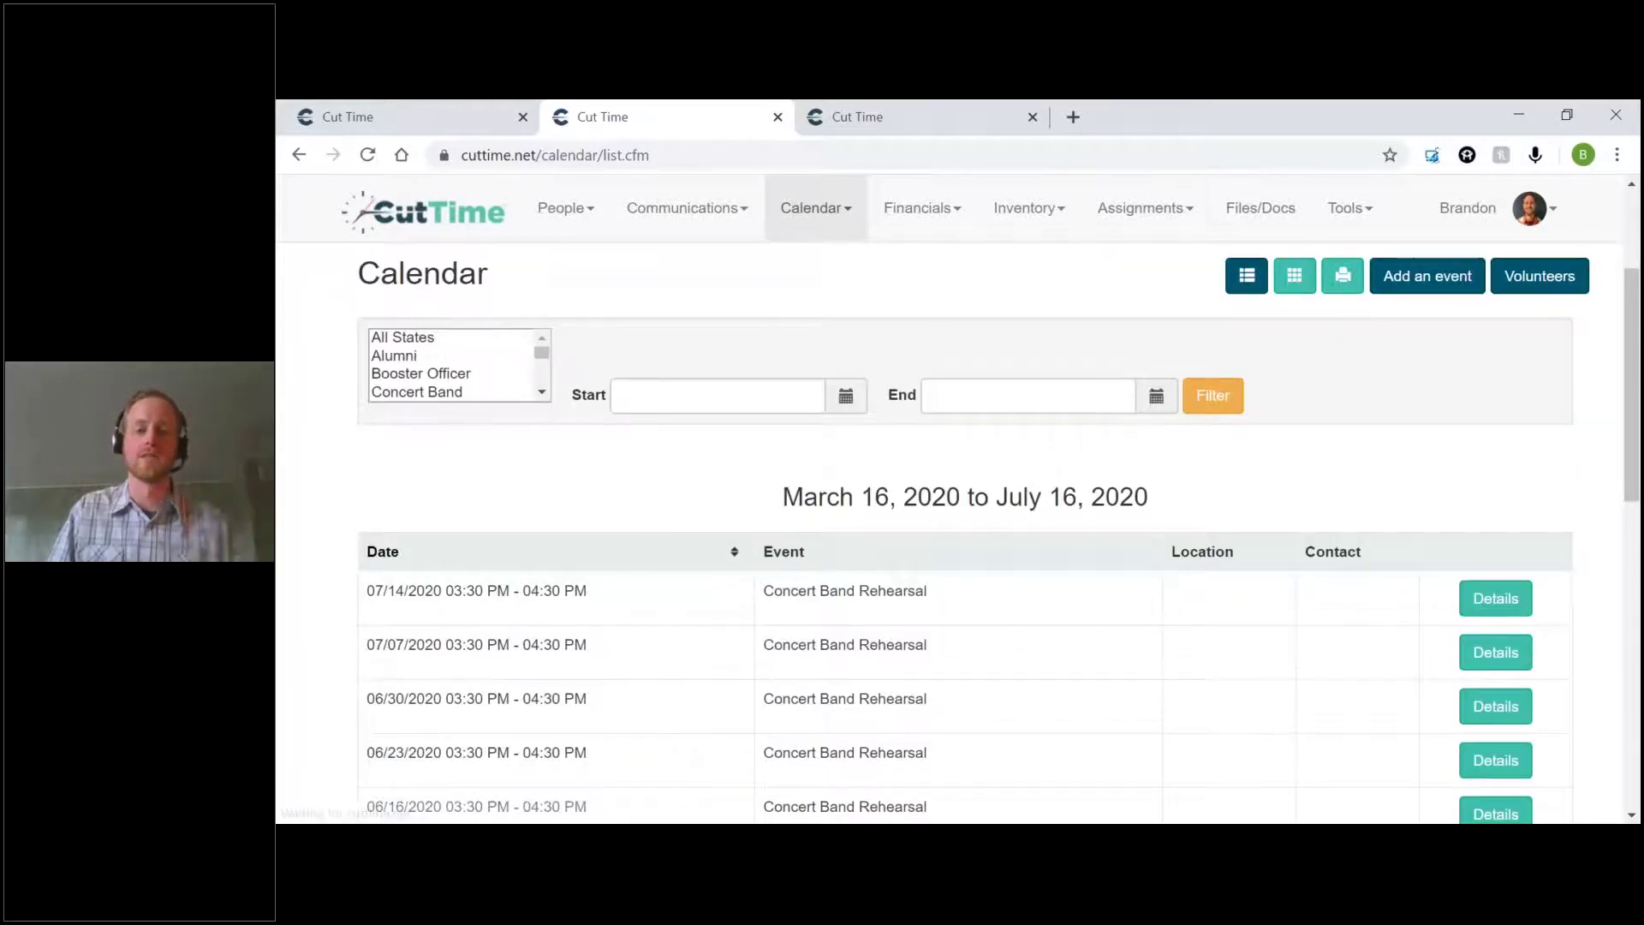
scroll(822, 495, "down", 4)
scroll(822, 495, "up", 3)
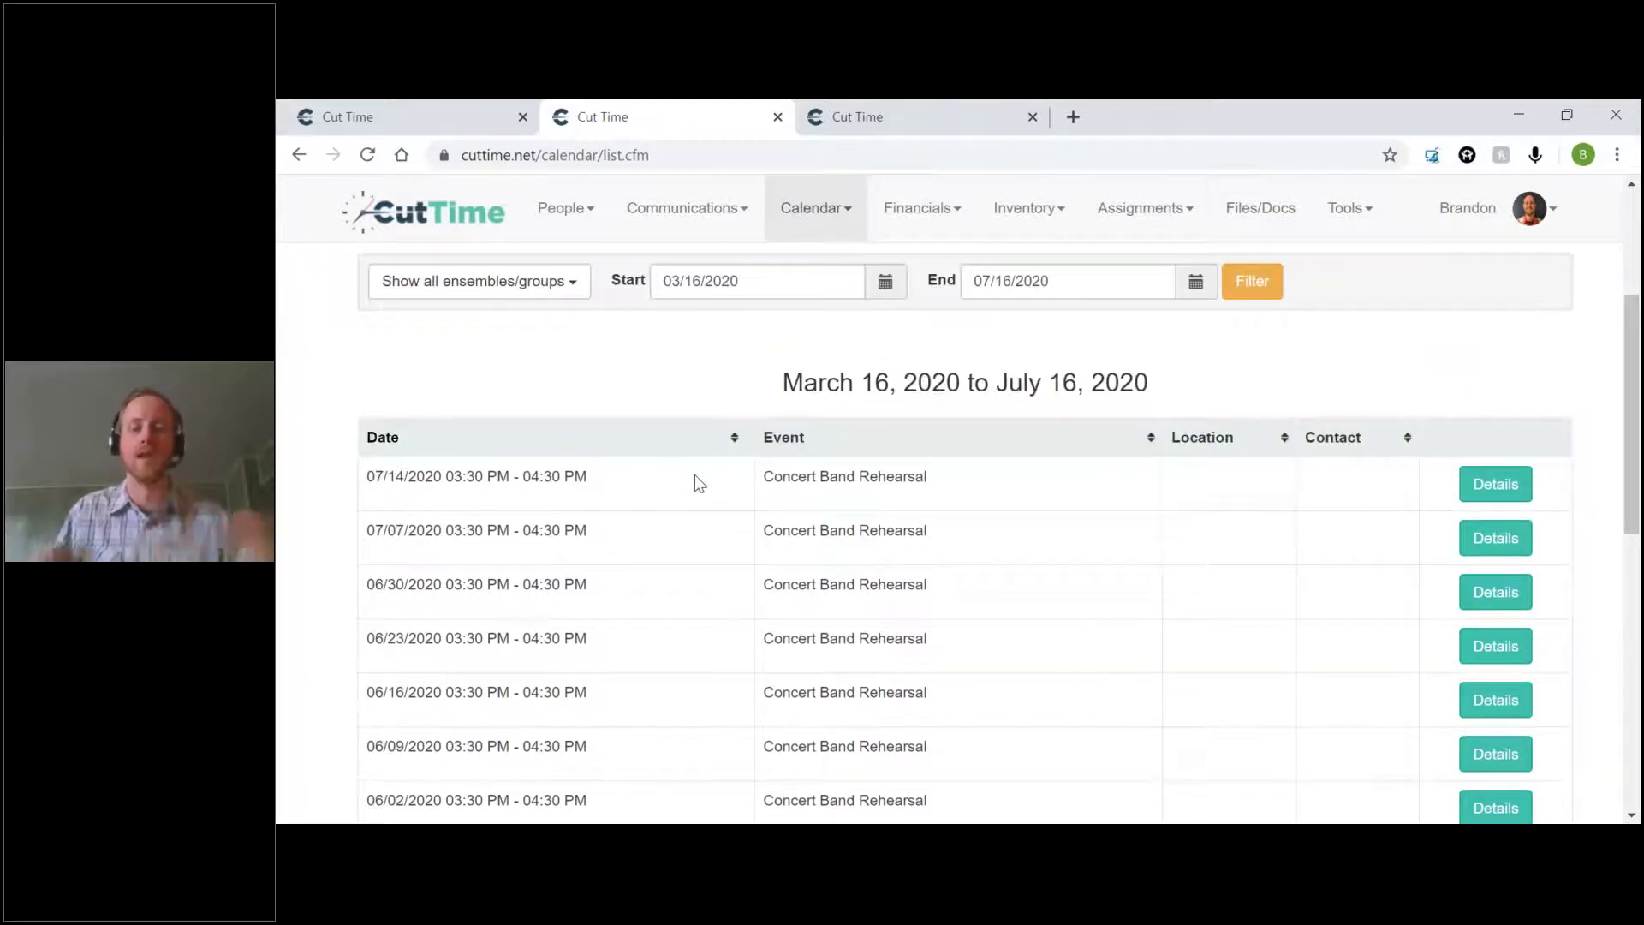
scroll(695, 474, "up", 1)
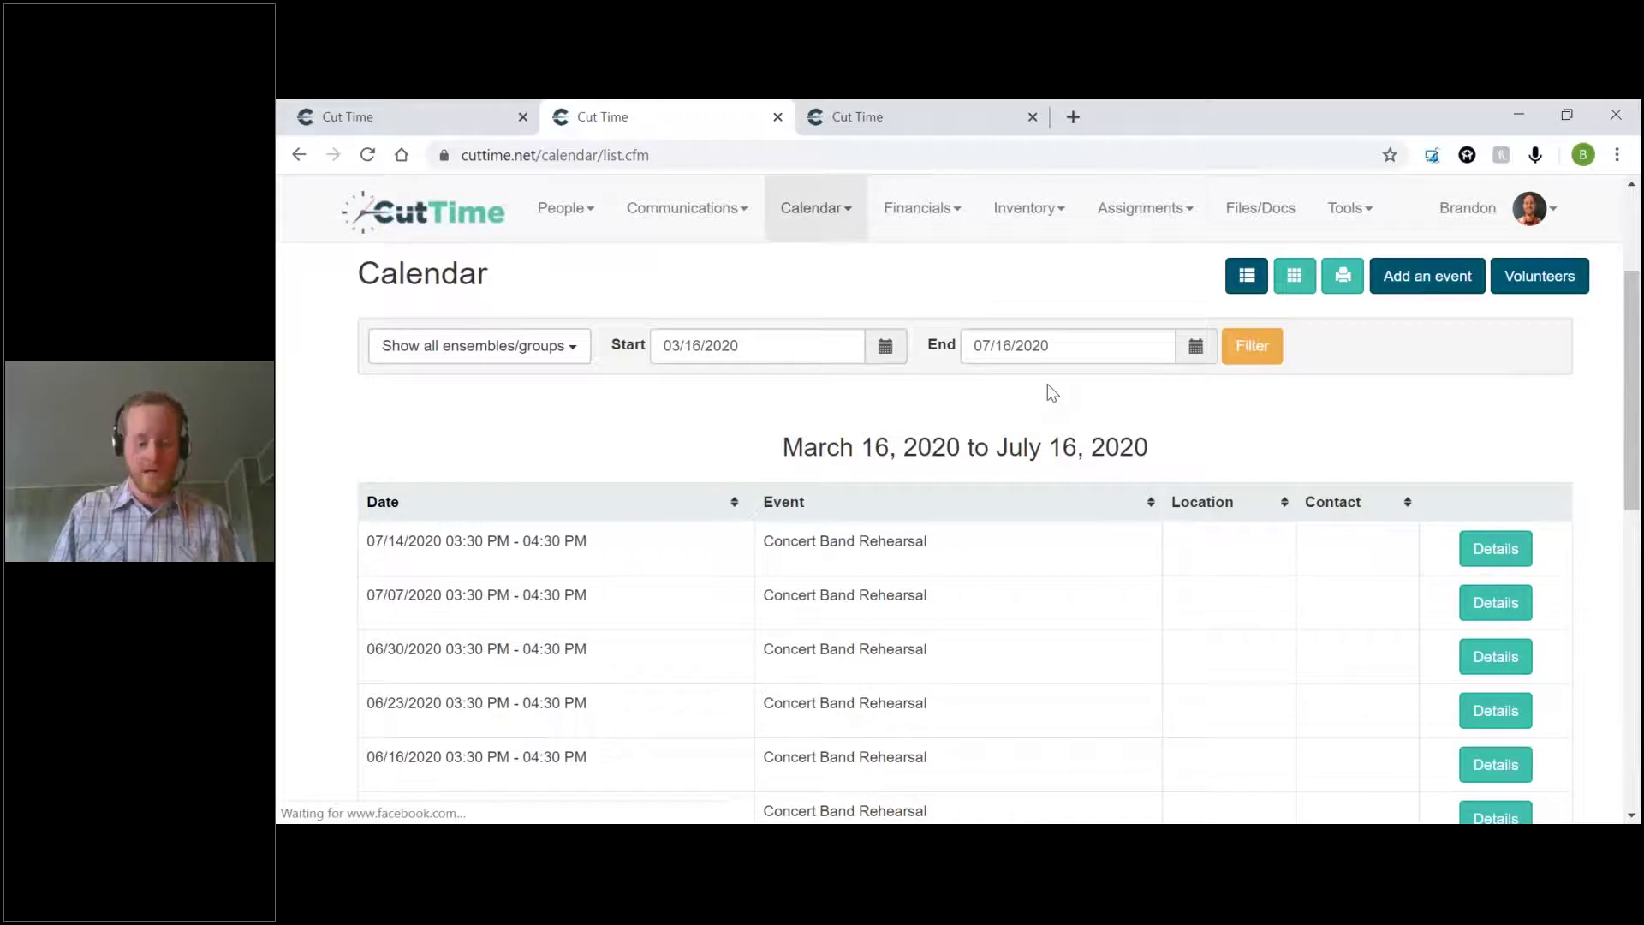
left_click(1252, 346)
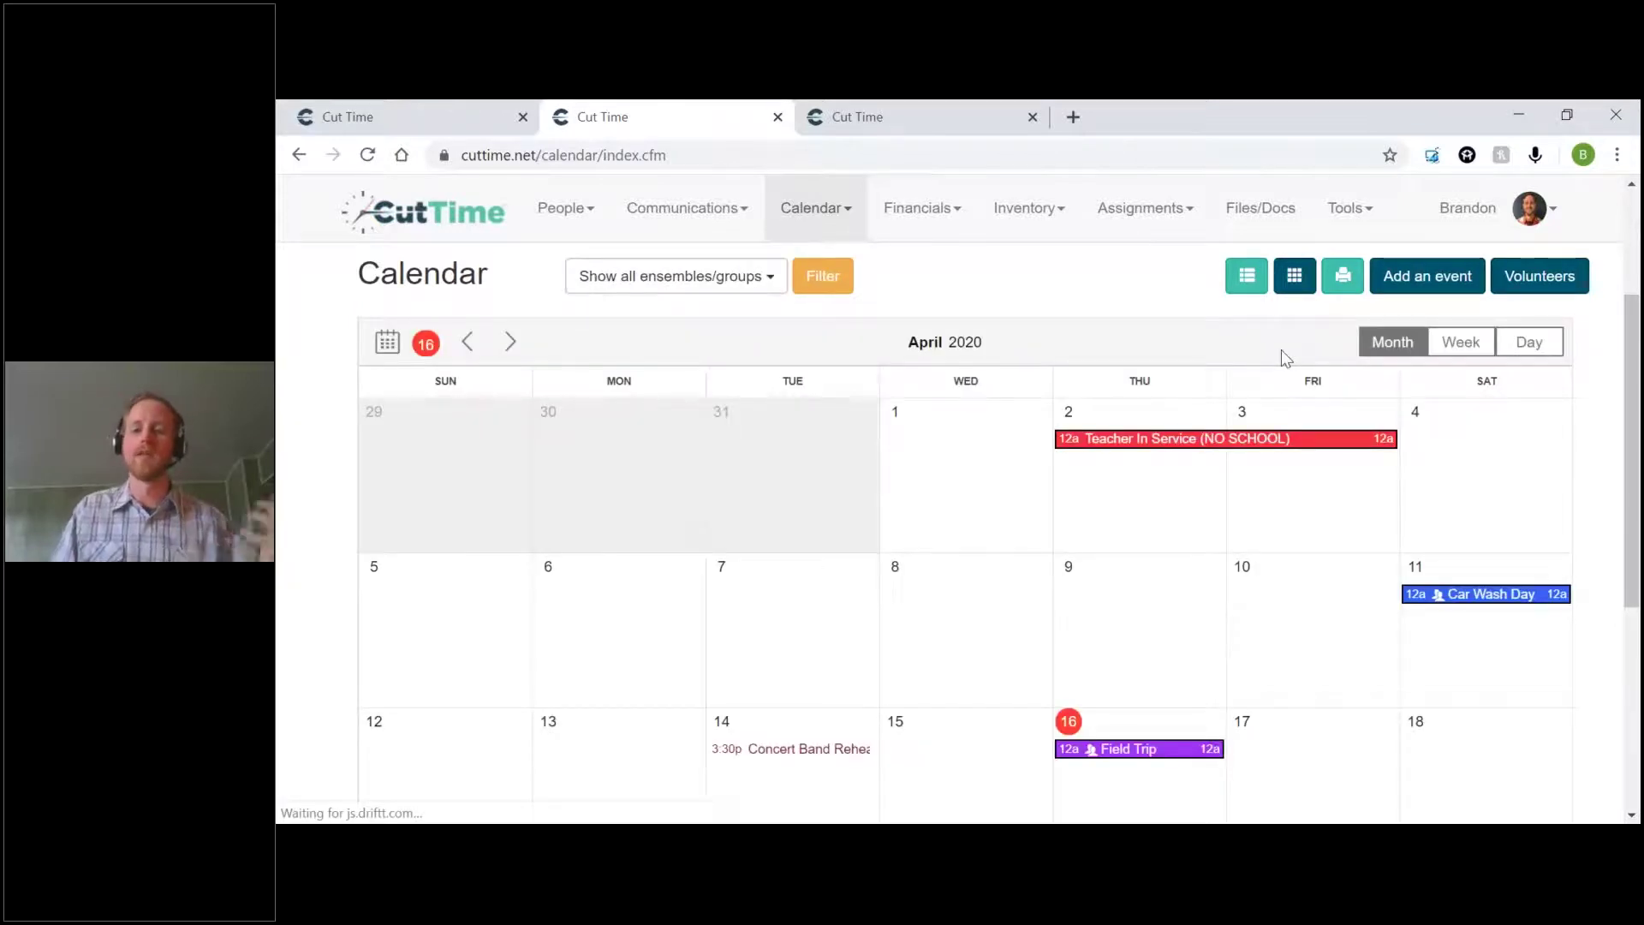
Start a new calendar event and name it "Cut Time Test Event"
left_click(1442, 278)
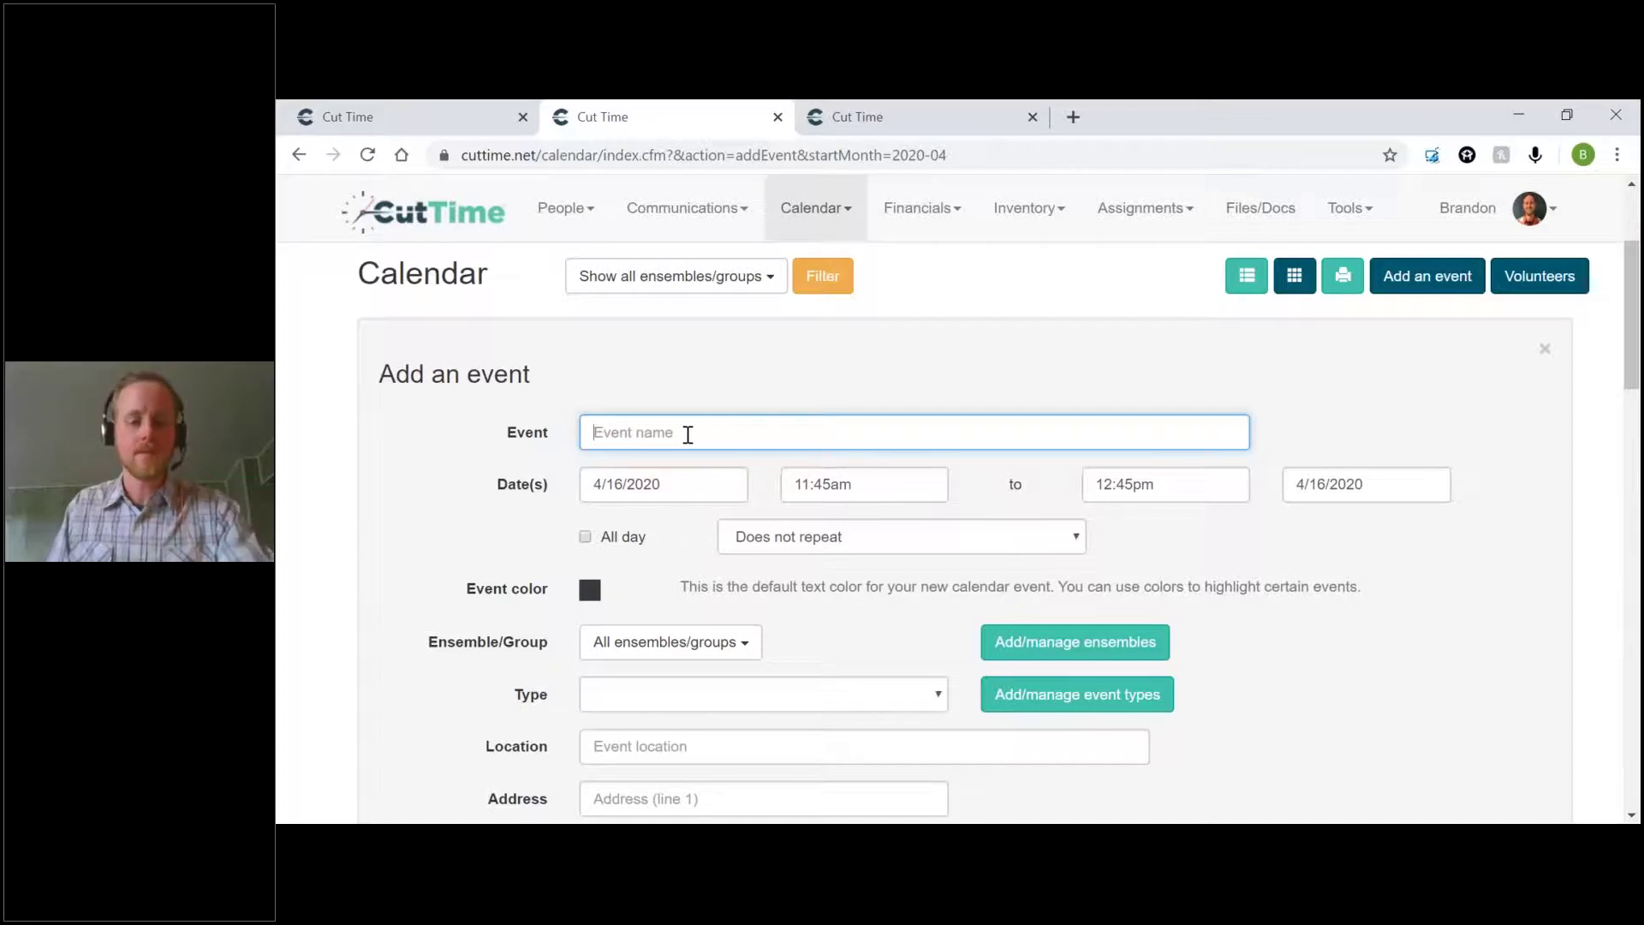
left_click(689, 430)
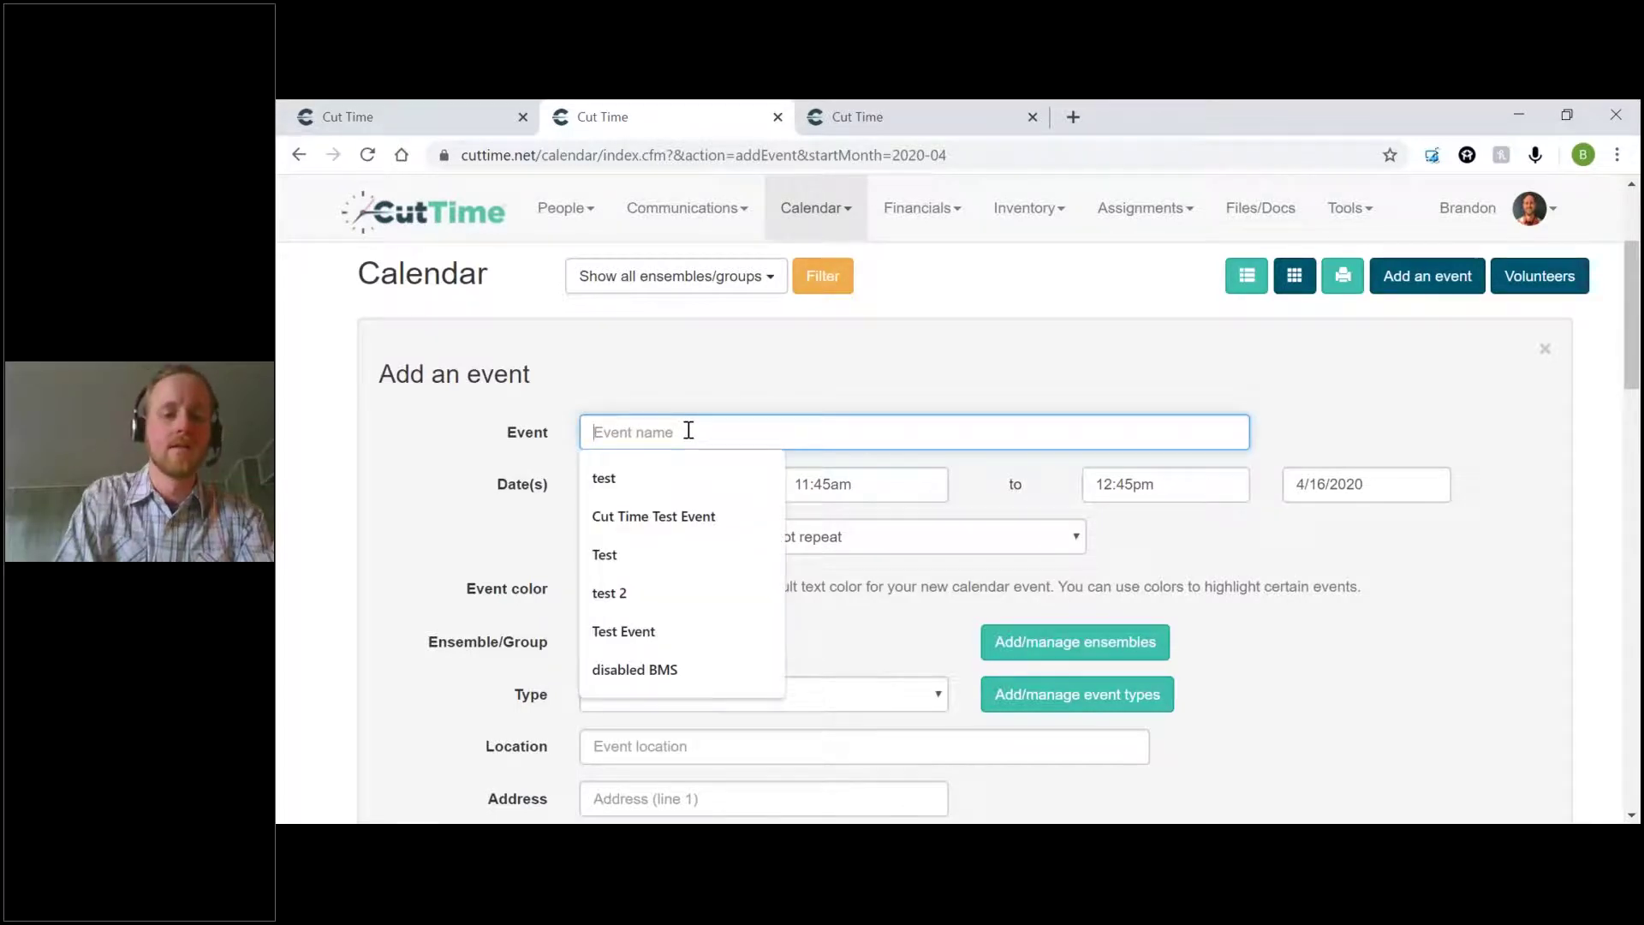
left_click(679, 514)
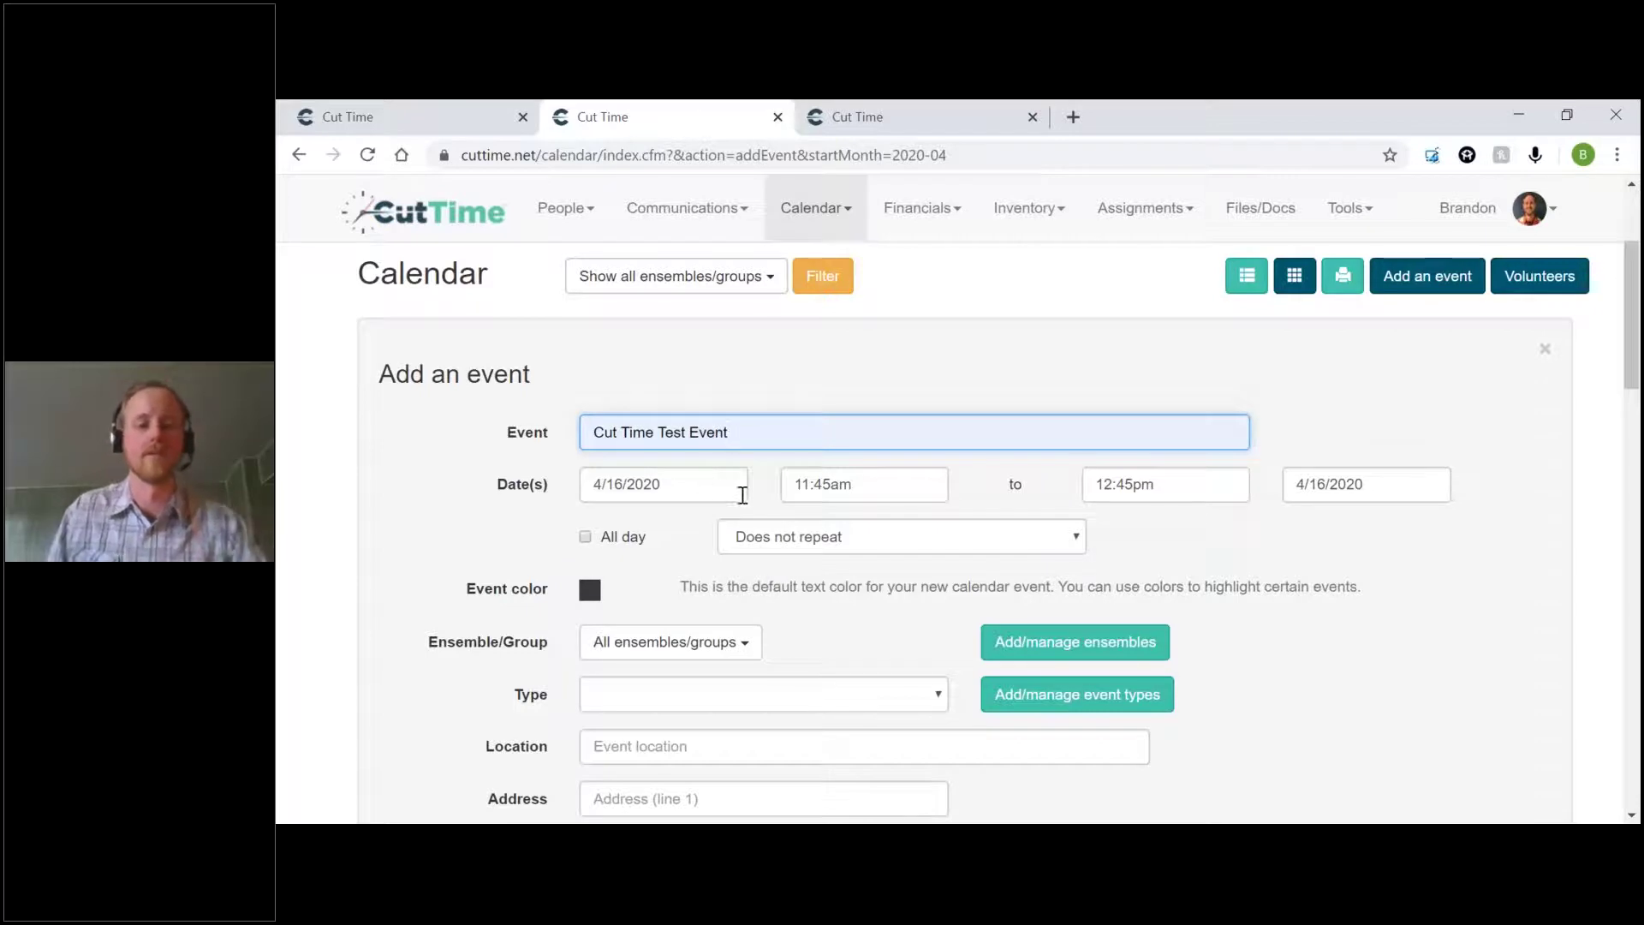
Check the event's repeat options without choosing one, then make it an all-day event on 5/1/2020
scroll(742, 495, "down", 1)
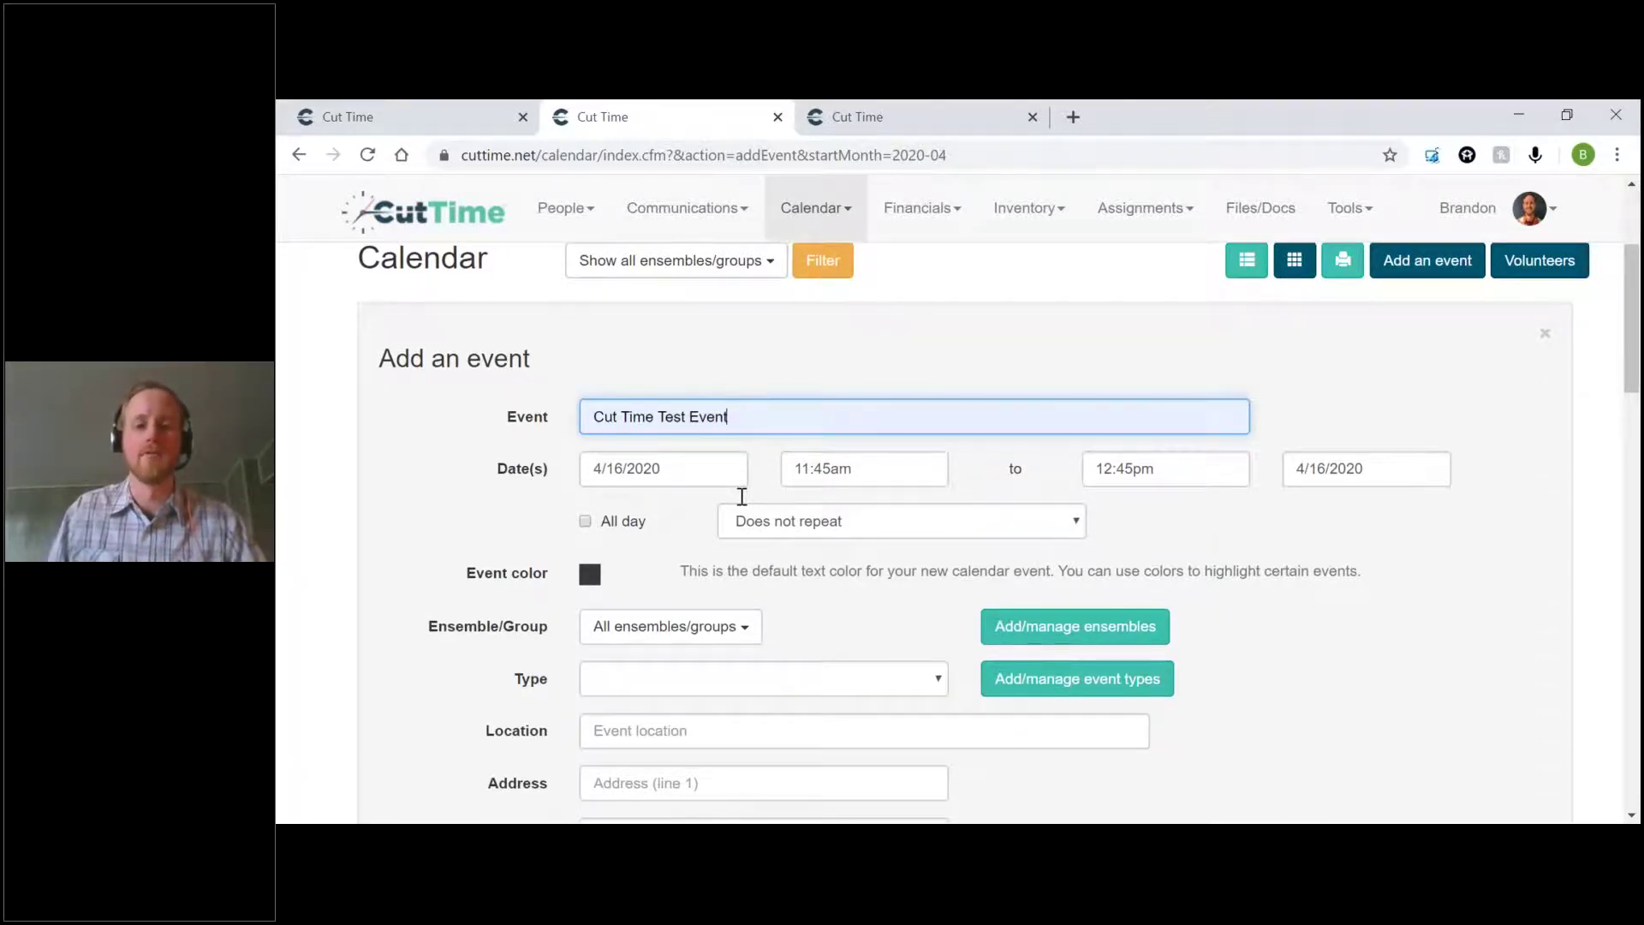
scroll(743, 495, "down", 1)
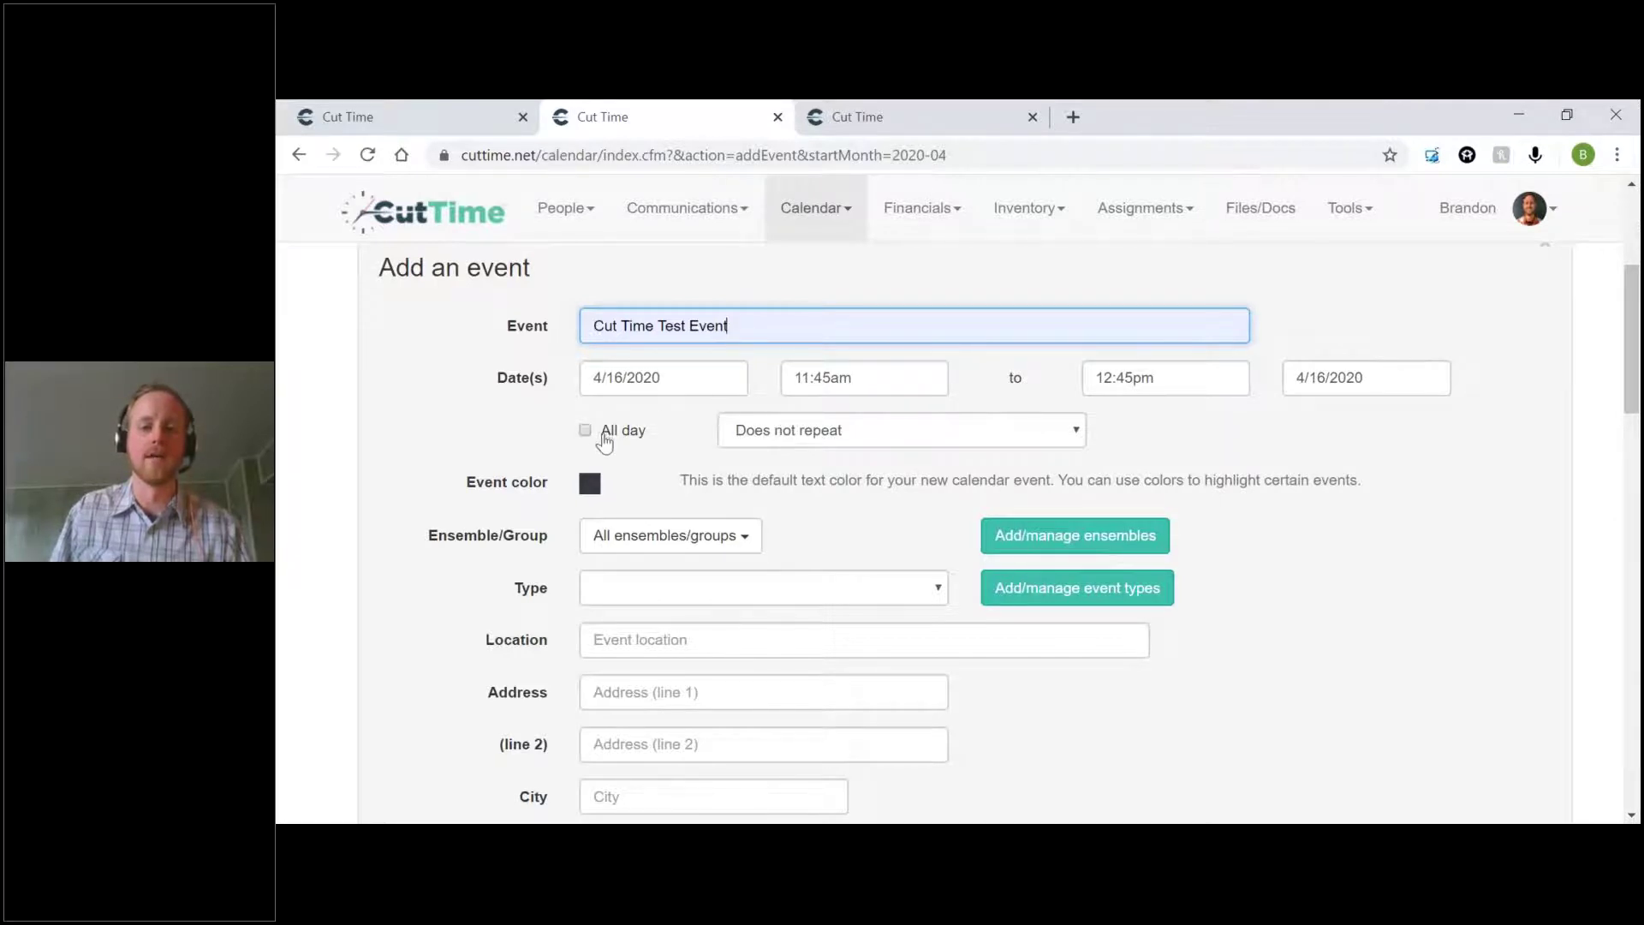
left_click(767, 434)
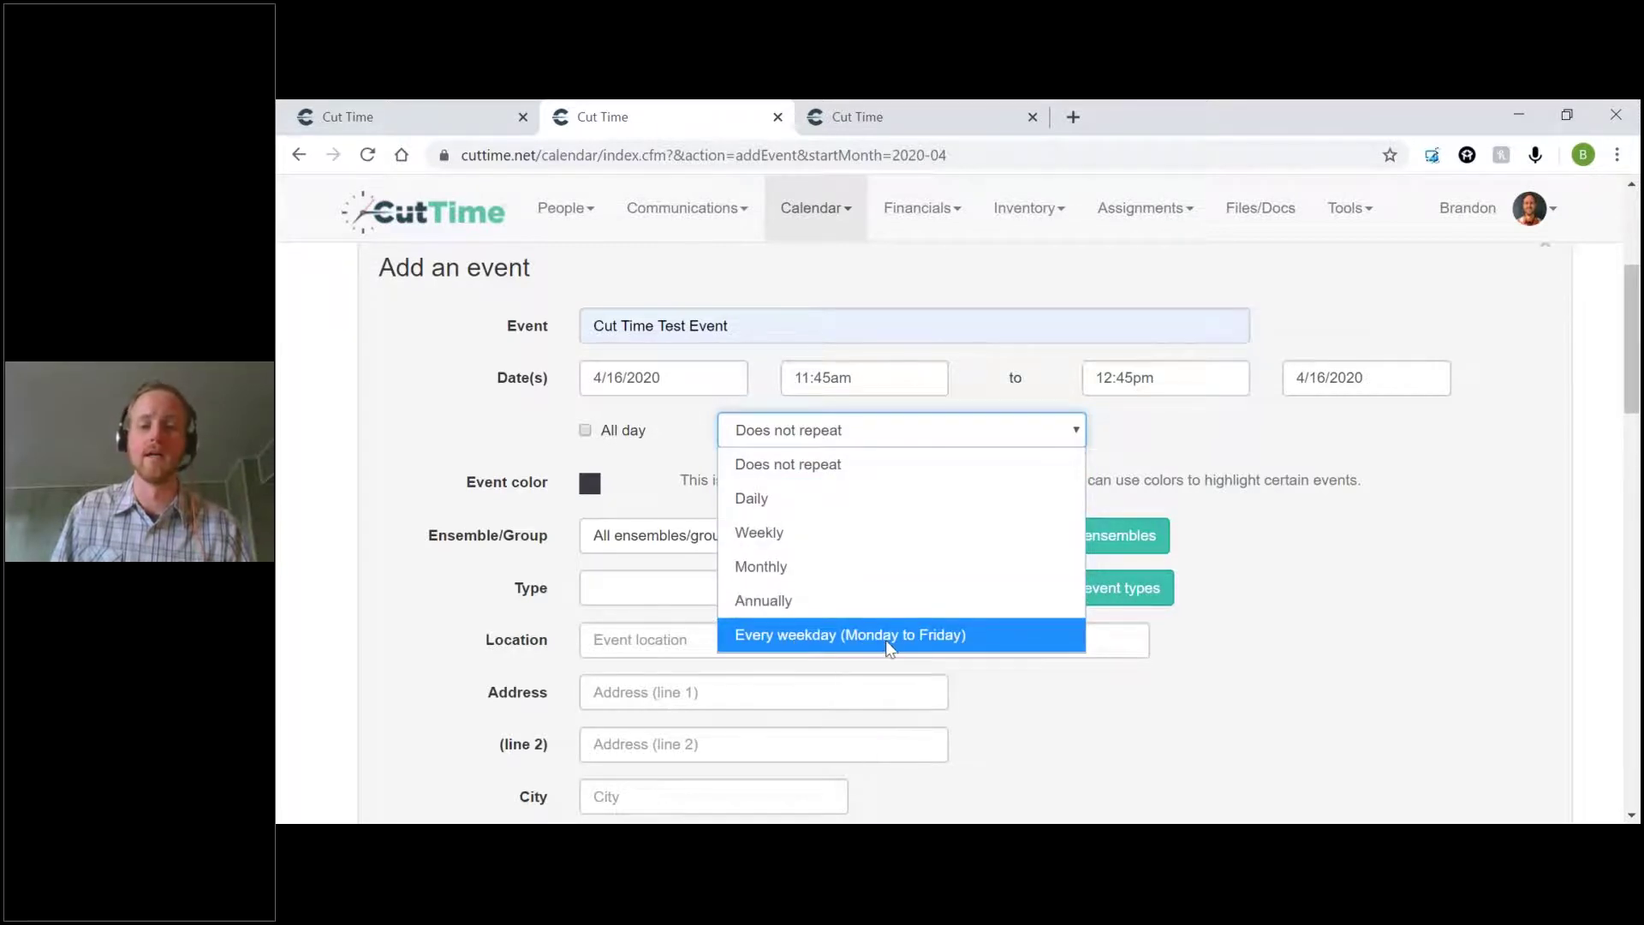
left_click(698, 430)
left_click(584, 430)
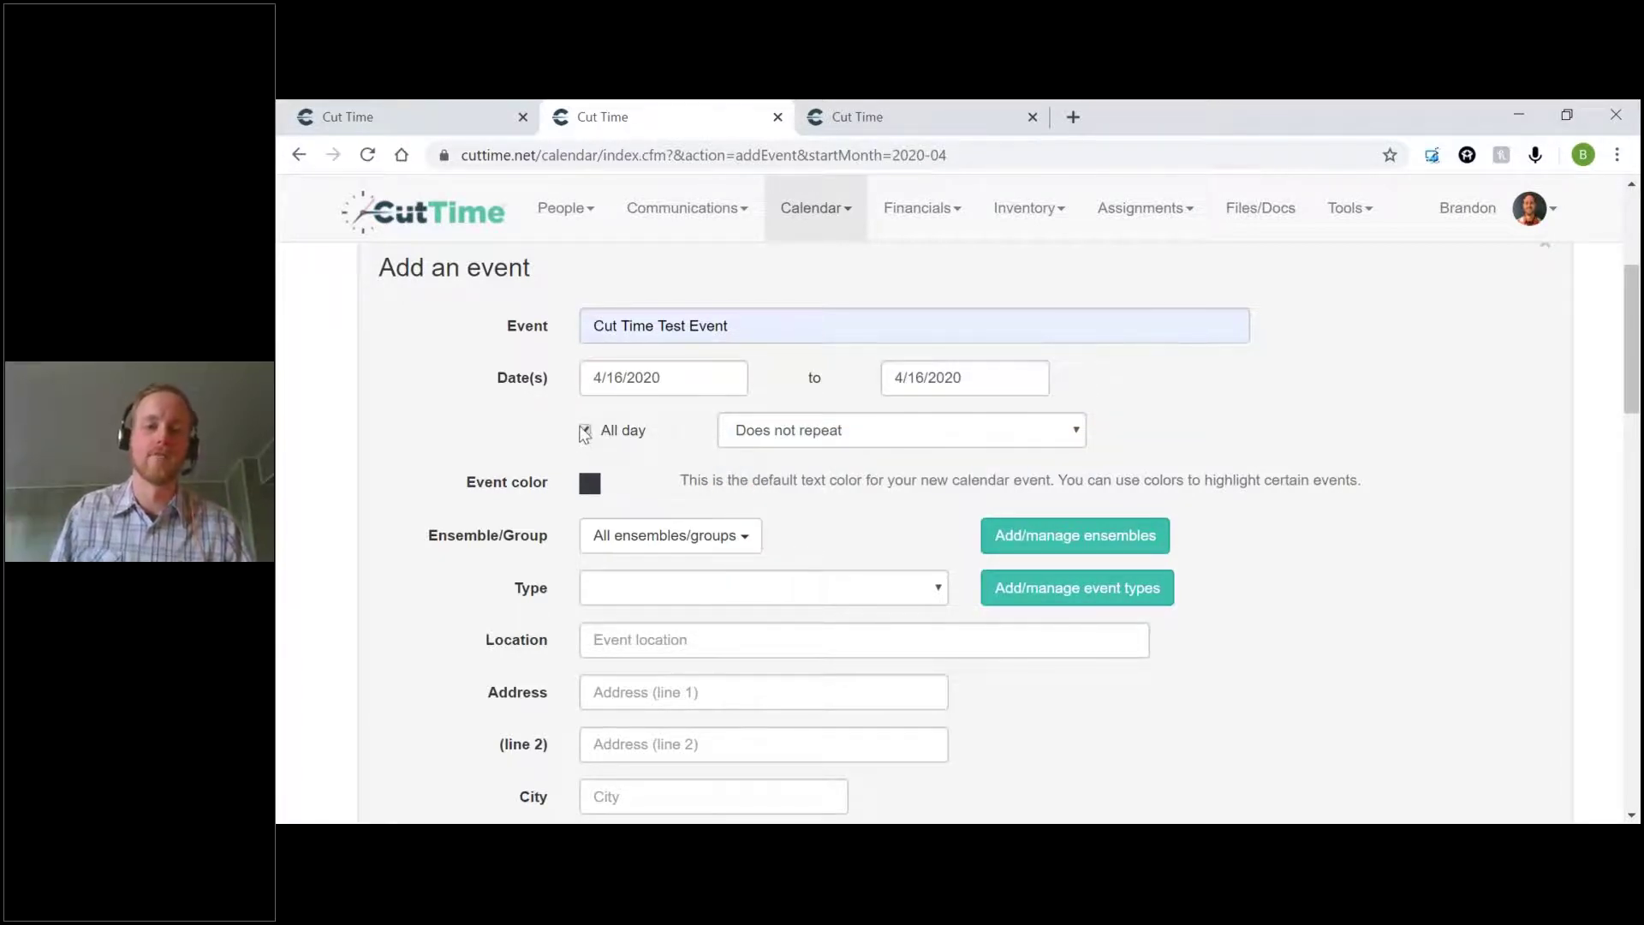
left_click(623, 383)
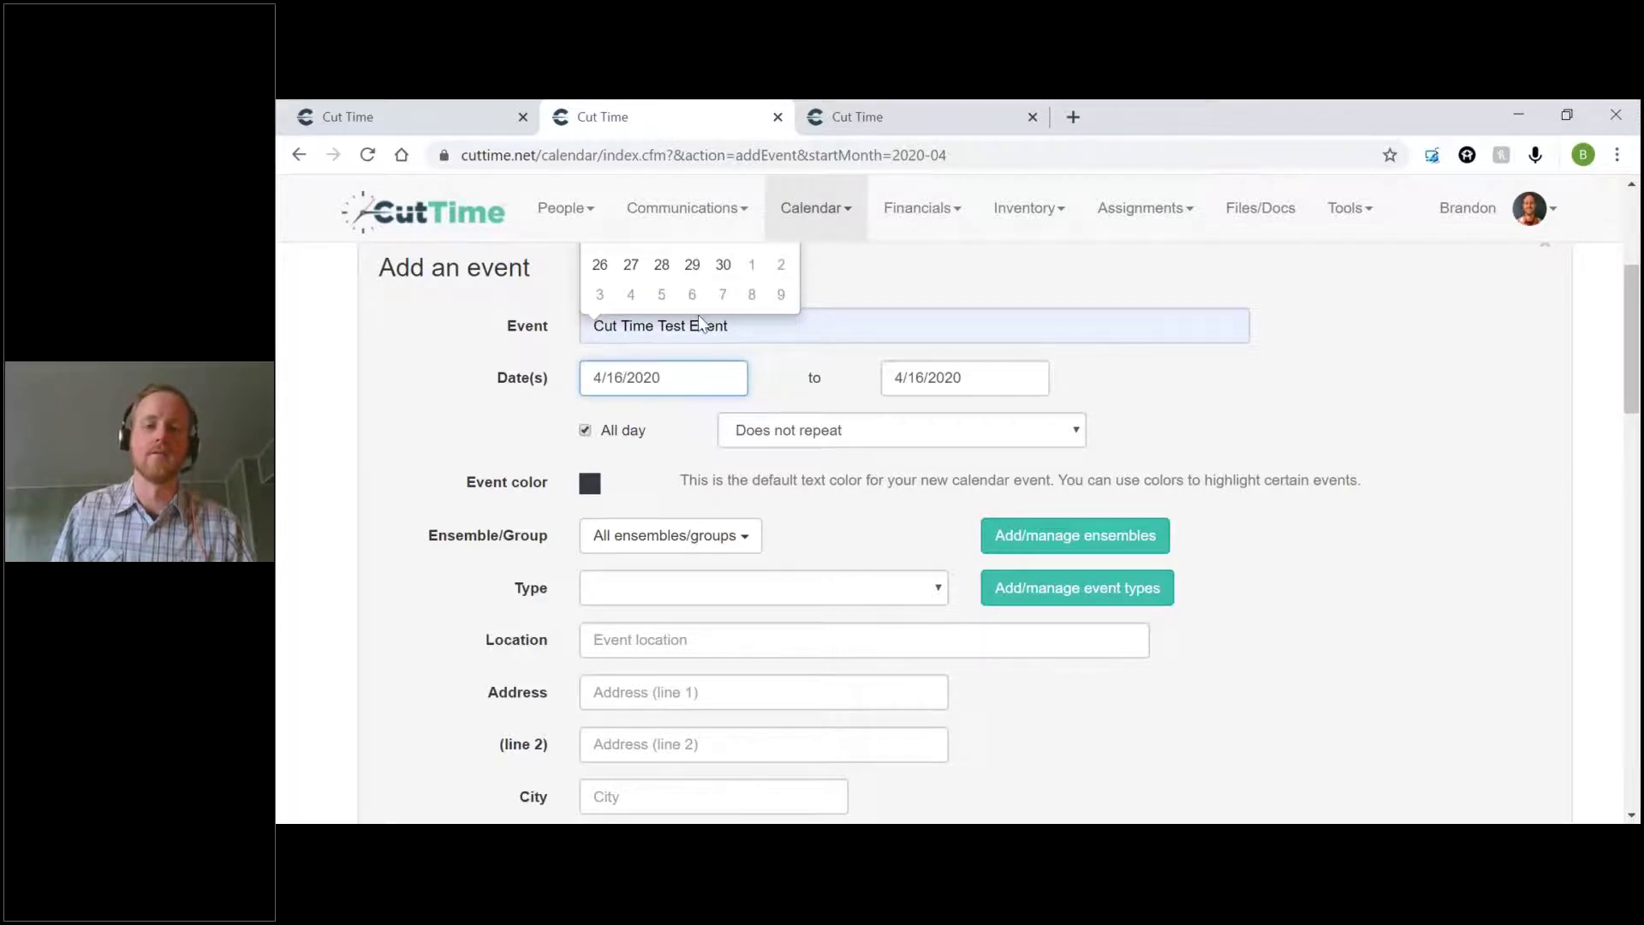
left_click(753, 265)
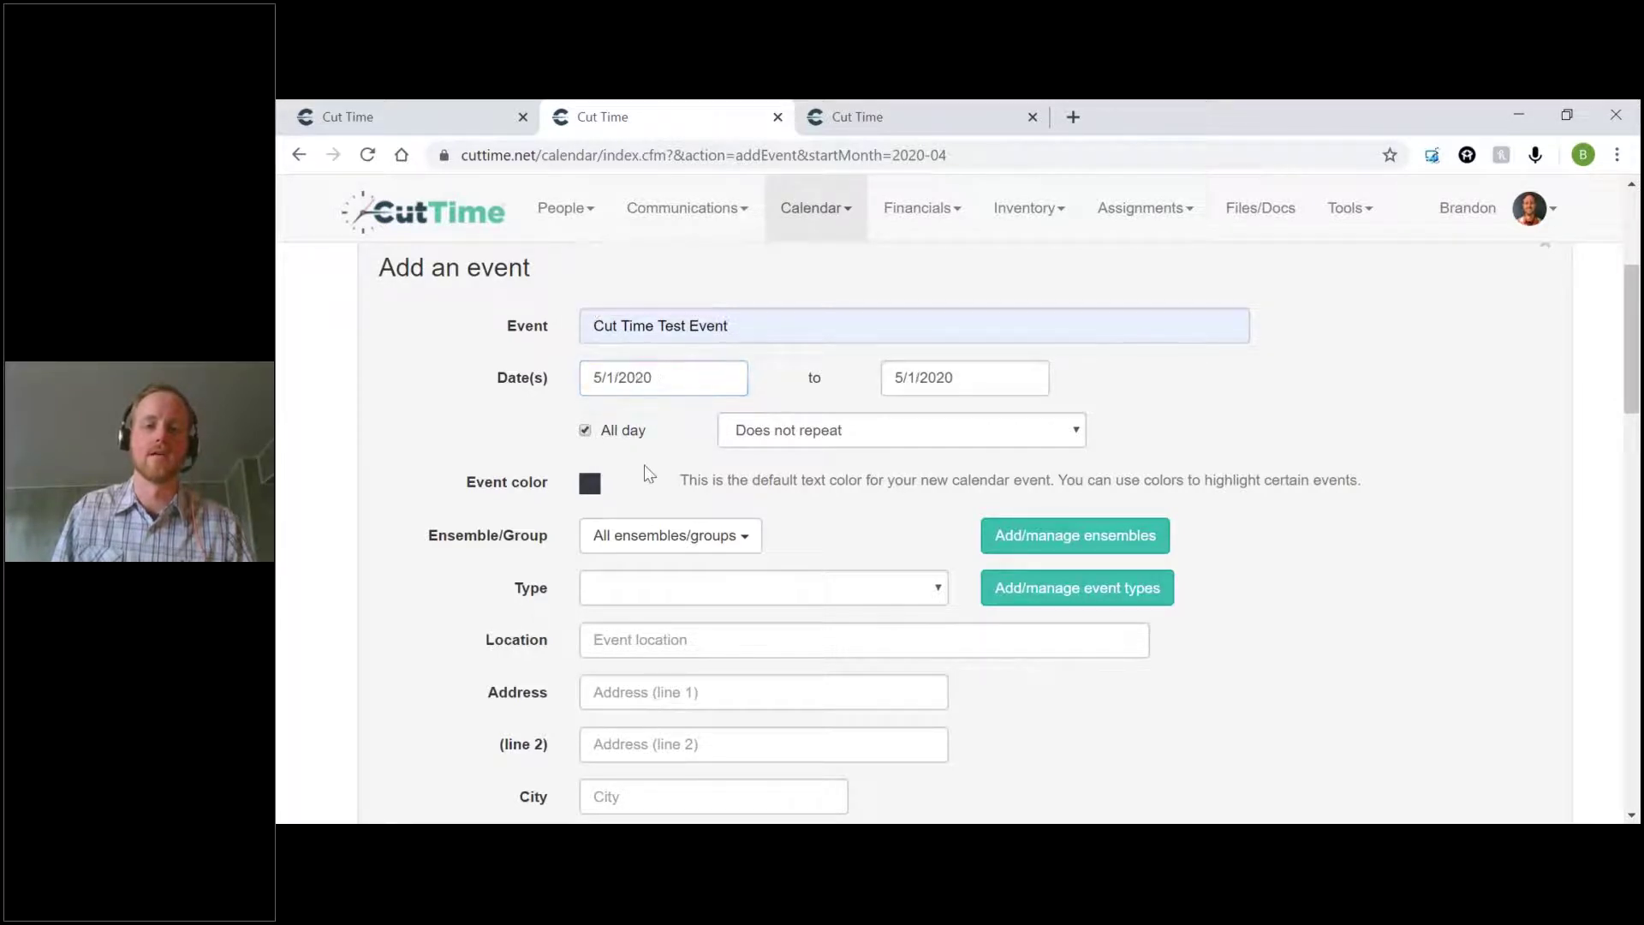
Set the event color to dark blue and assign the event to the Concert Band ensemble
scroll(650, 469, "down", 1)
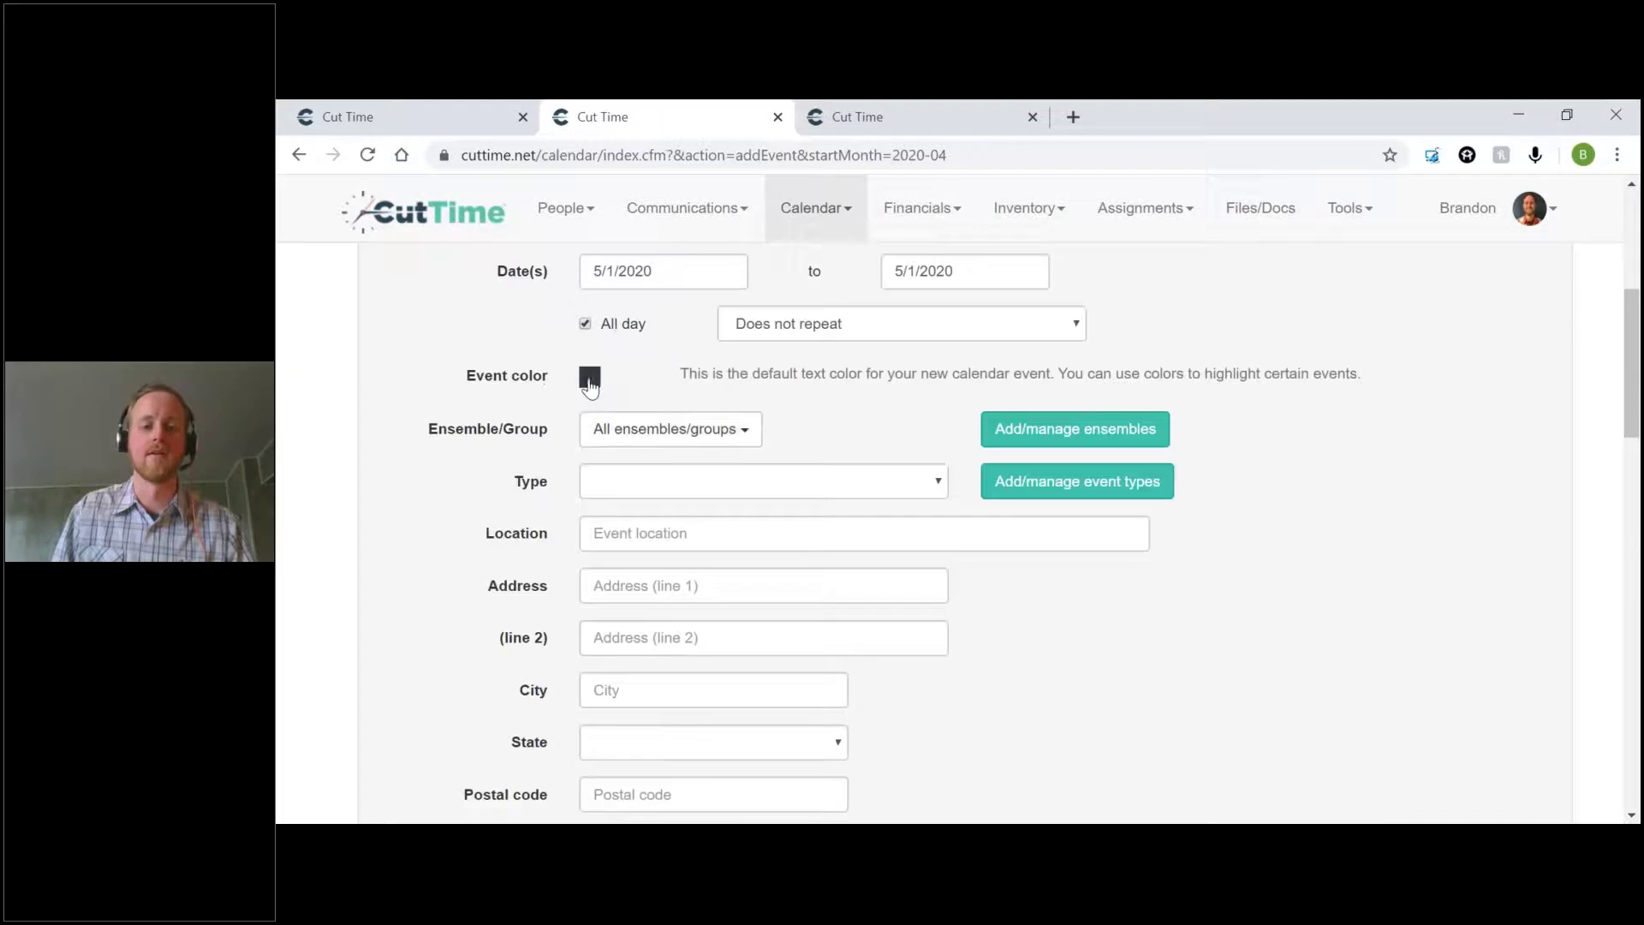
left_click(590, 379)
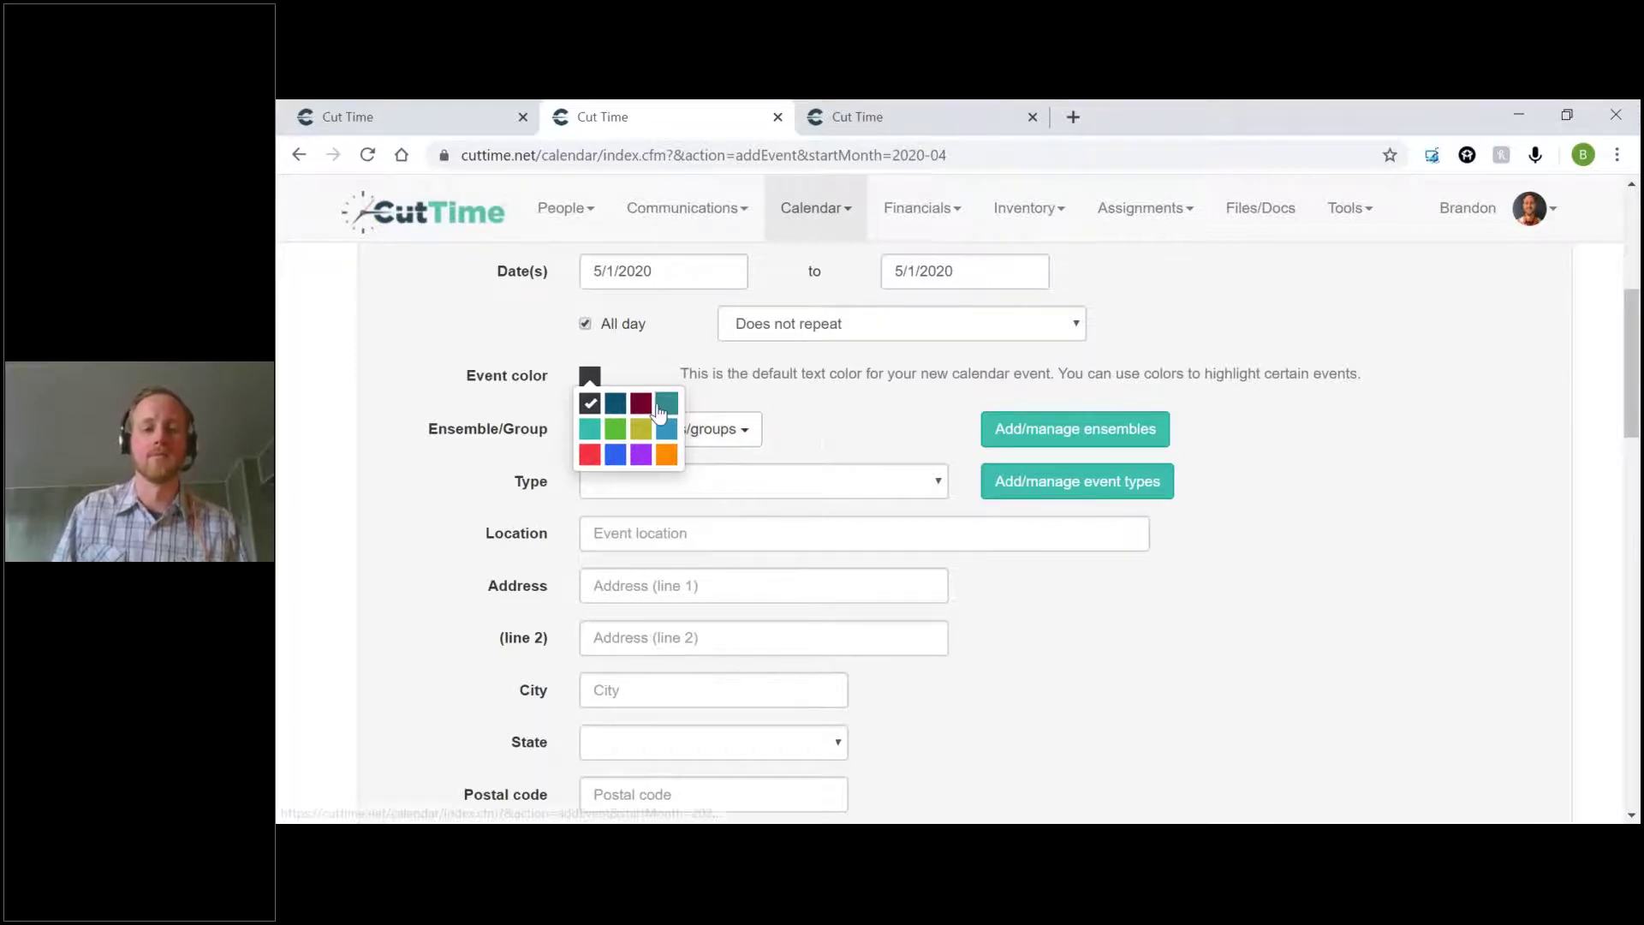
left_click(615, 402)
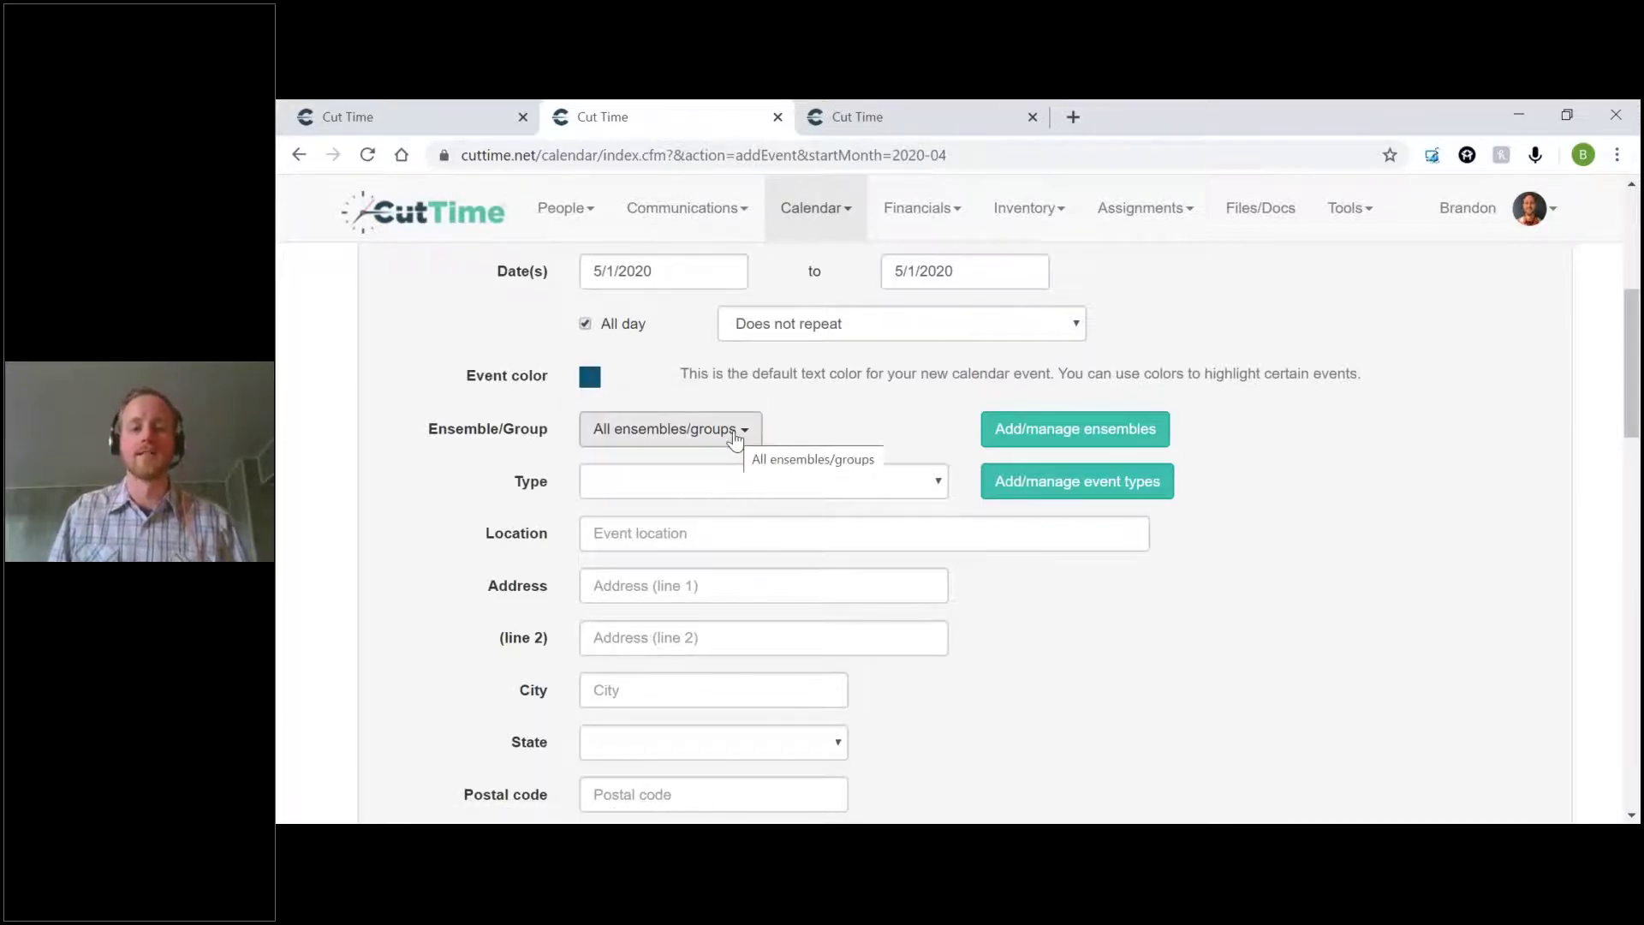
left_click(734, 435)
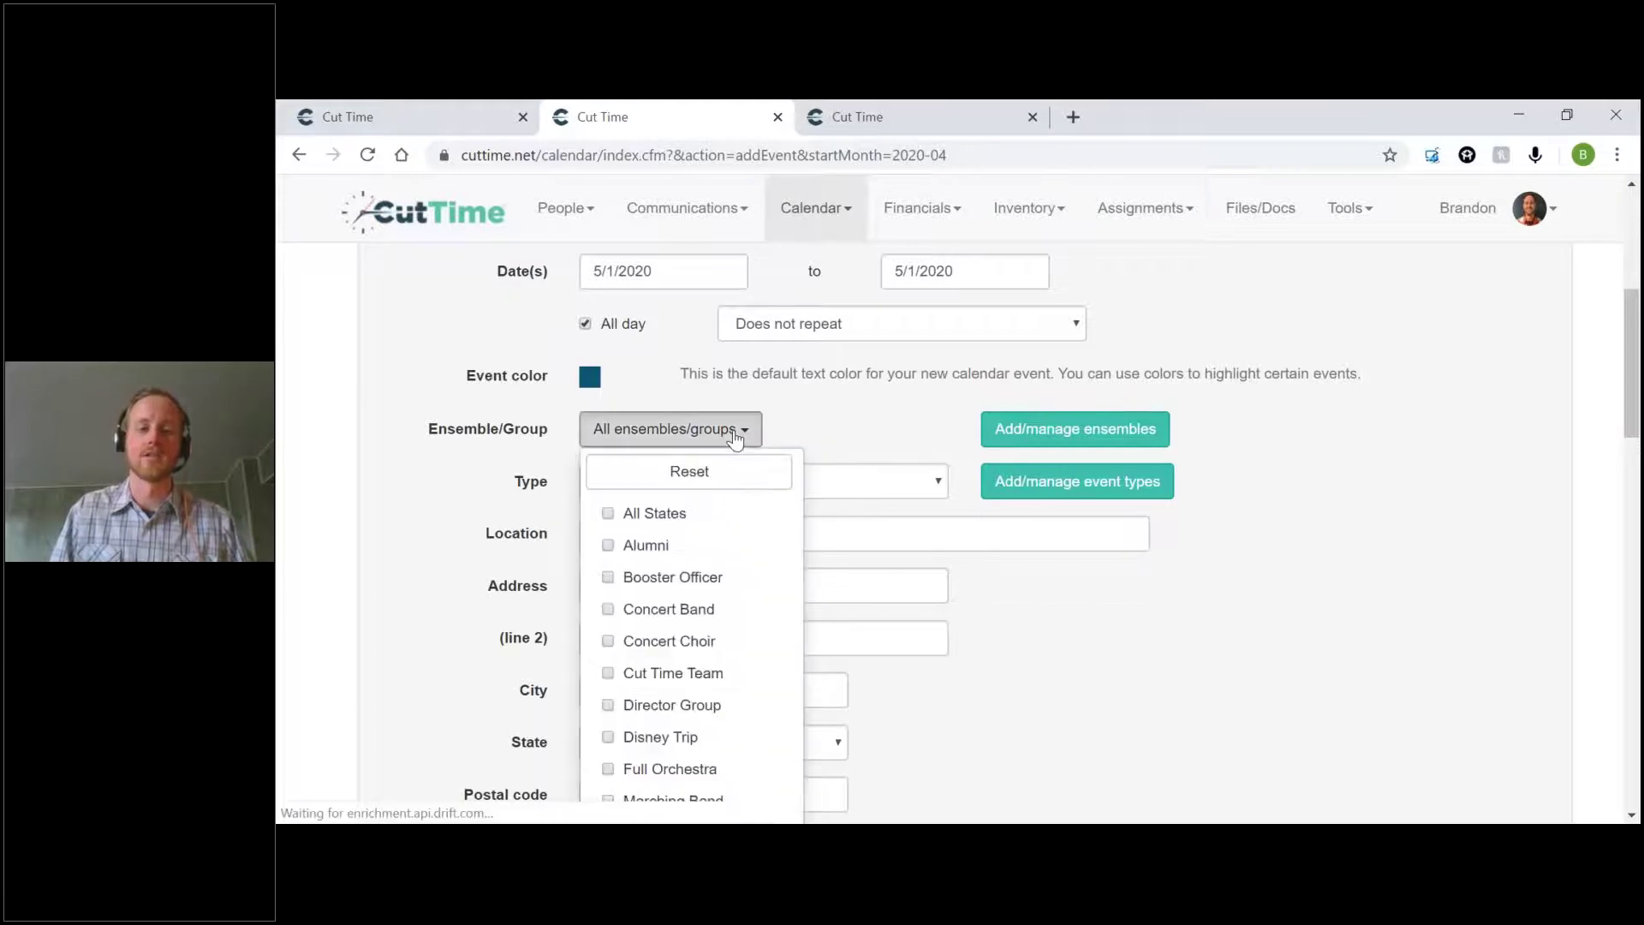
scroll(725, 595, "down", 1)
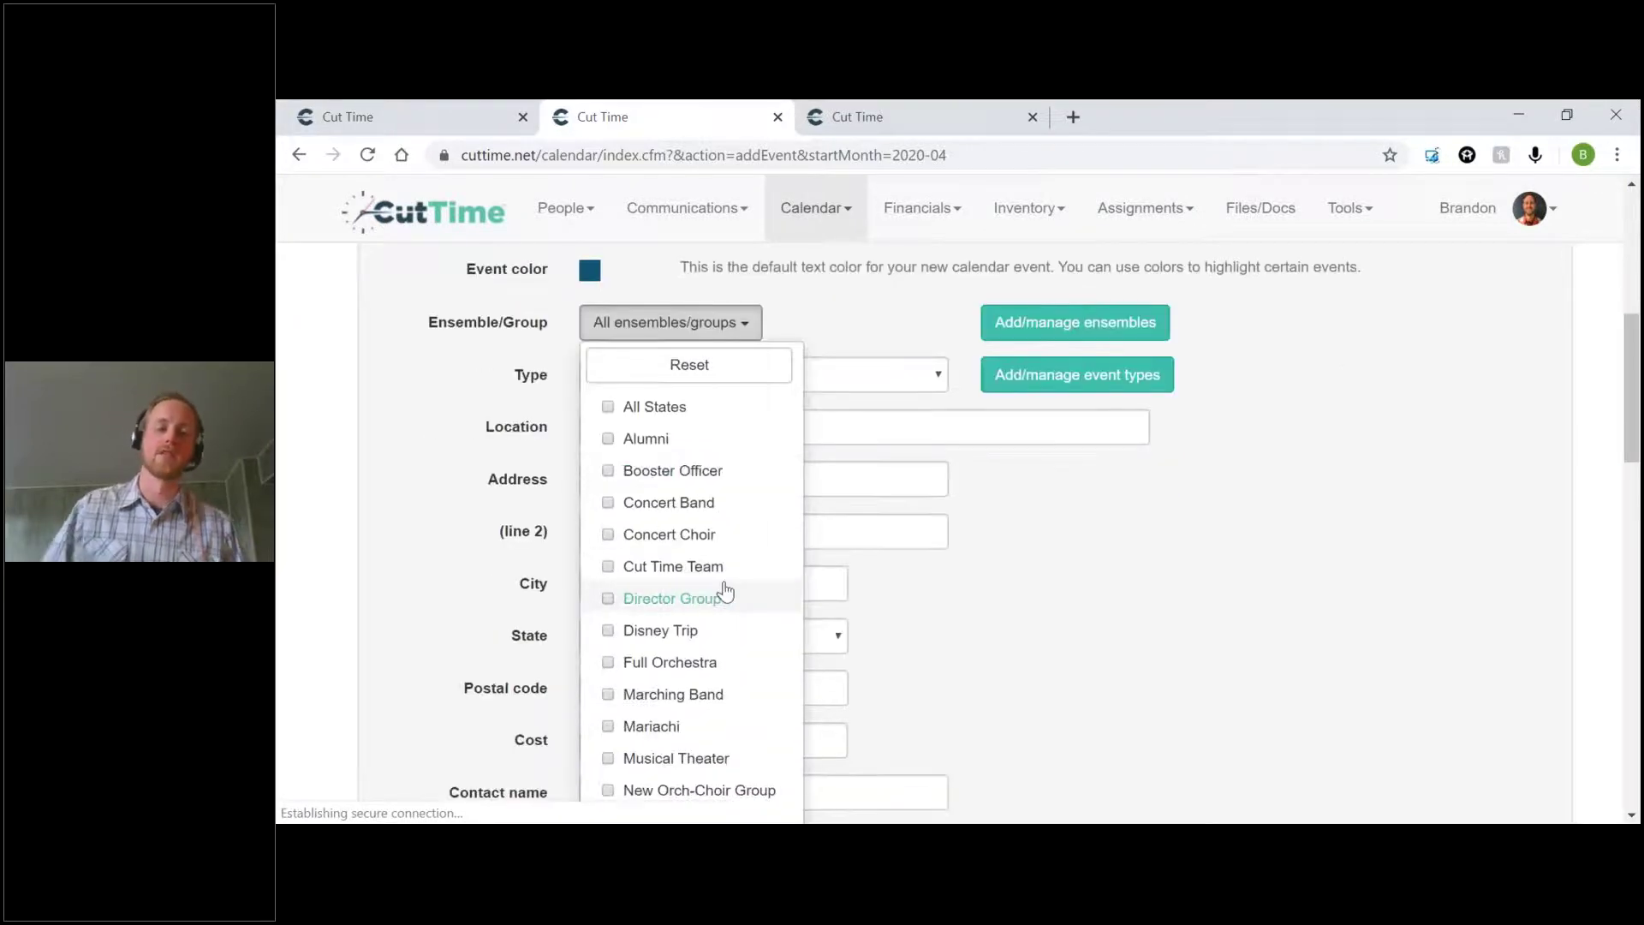
scroll(725, 595, "down", 2)
scroll(725, 591, "up", 1)
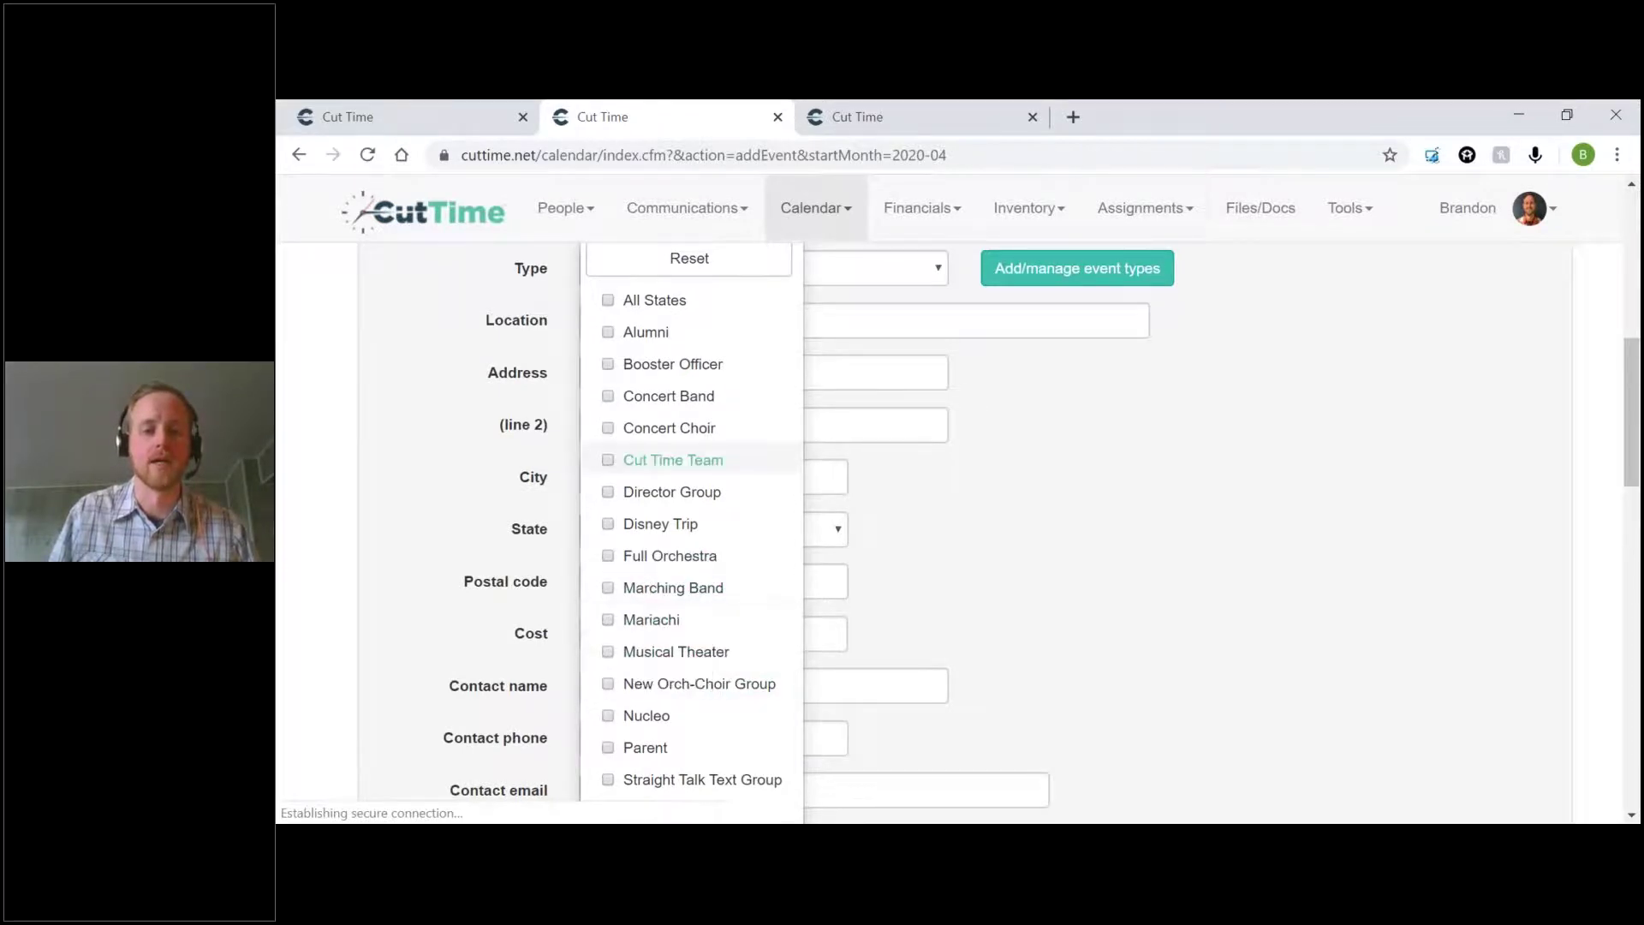
left_click(669, 396)
left_click(1062, 478)
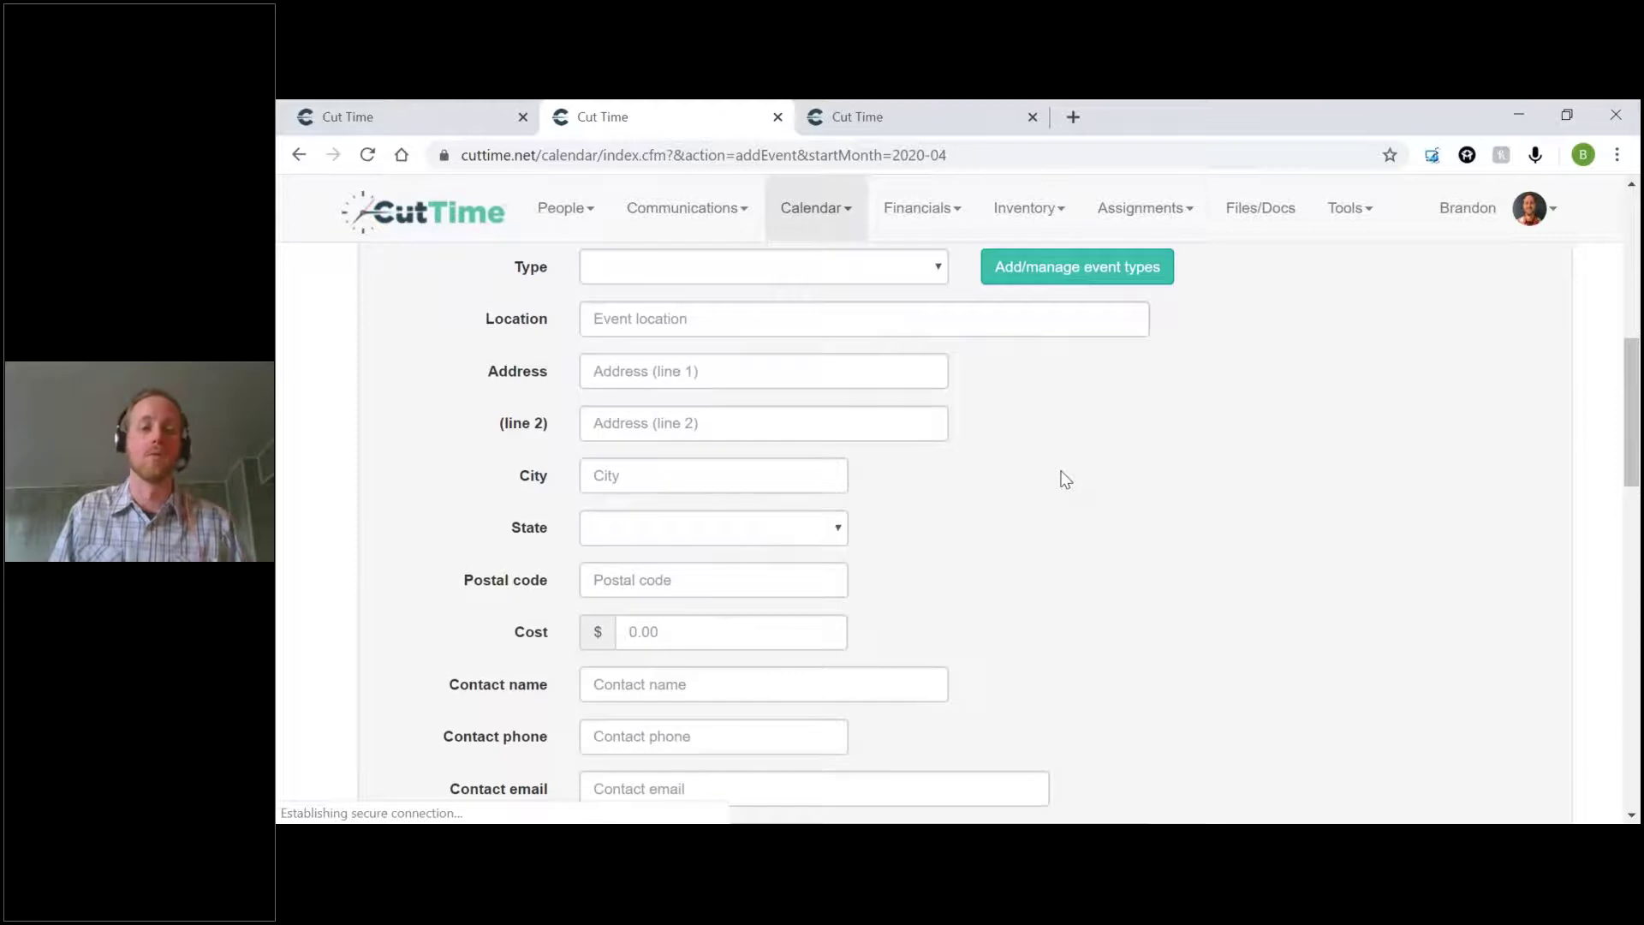
Review the new event's location and contact fields, and set the event type to Concert
scroll(1065, 479, "down", 2)
scroll(1064, 480, "up", 3)
scroll(1064, 479, "down", 3)
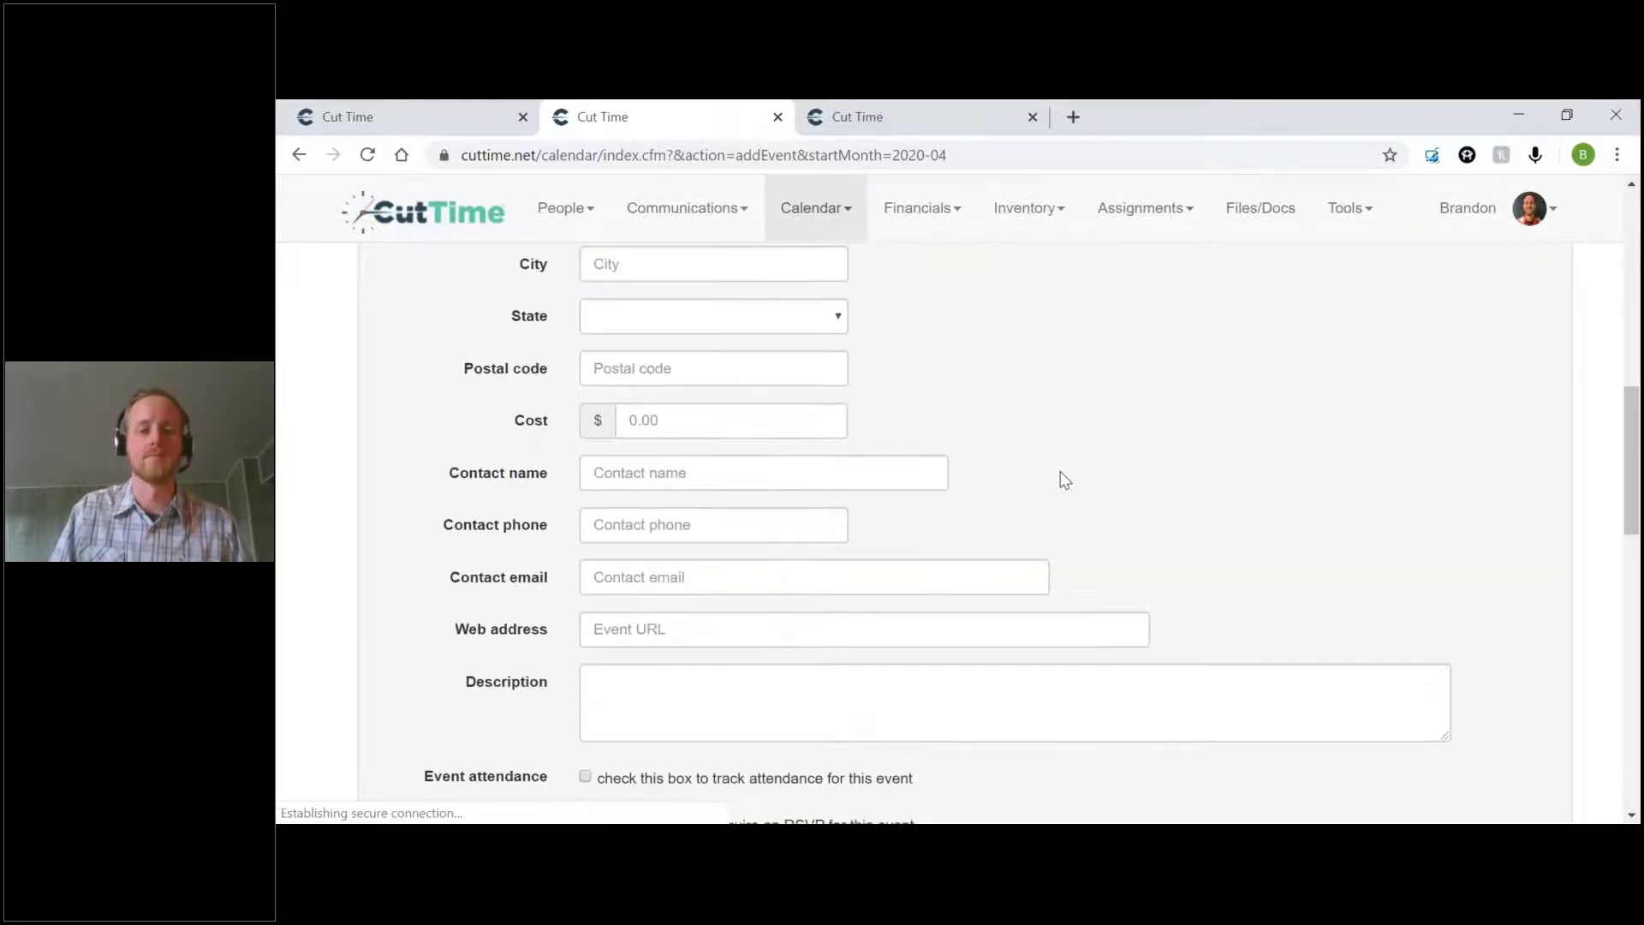
scroll(1060, 480, "up", 2)
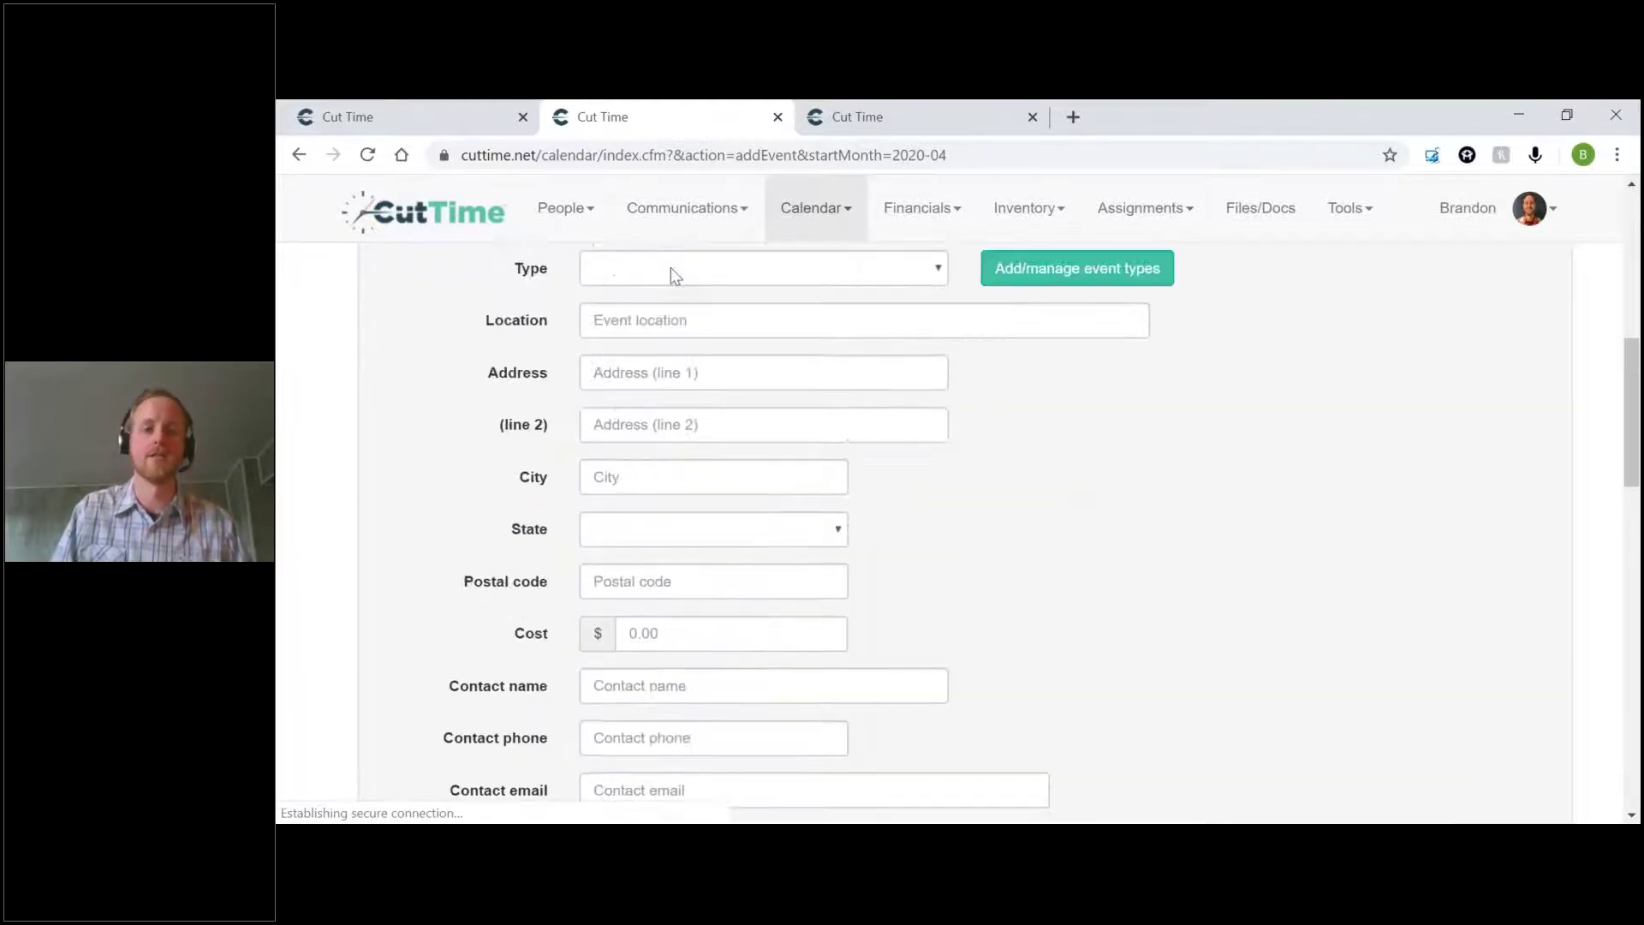
scroll(670, 267, "up", 1)
left_click(623, 363)
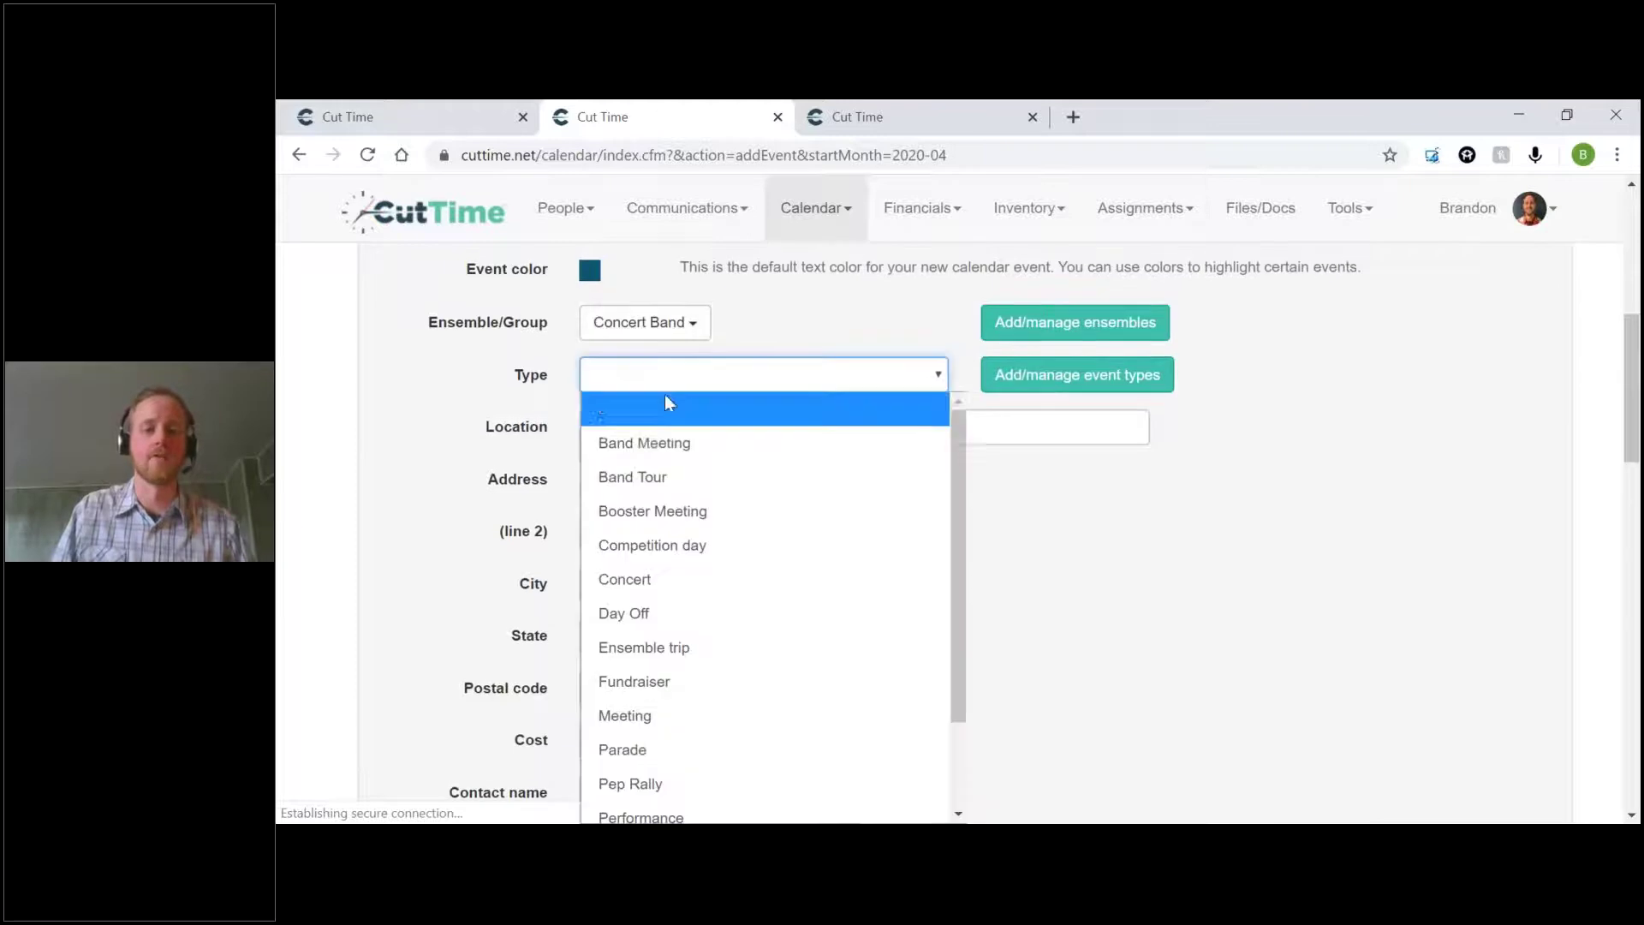
left_click(686, 592)
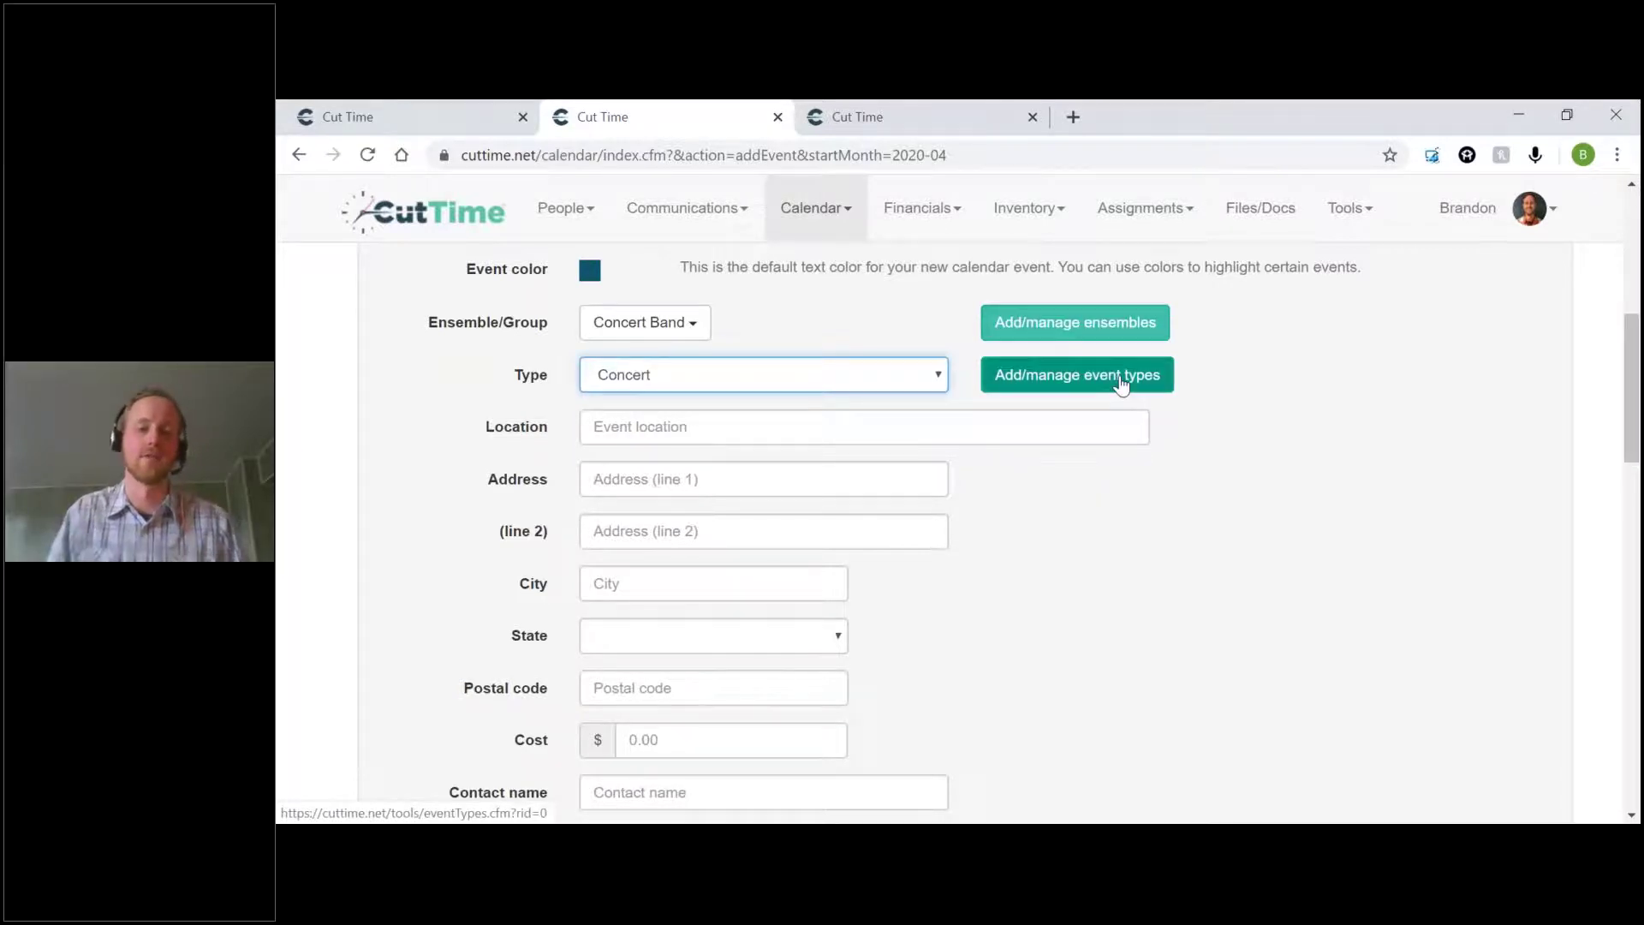
left_click(985, 377)
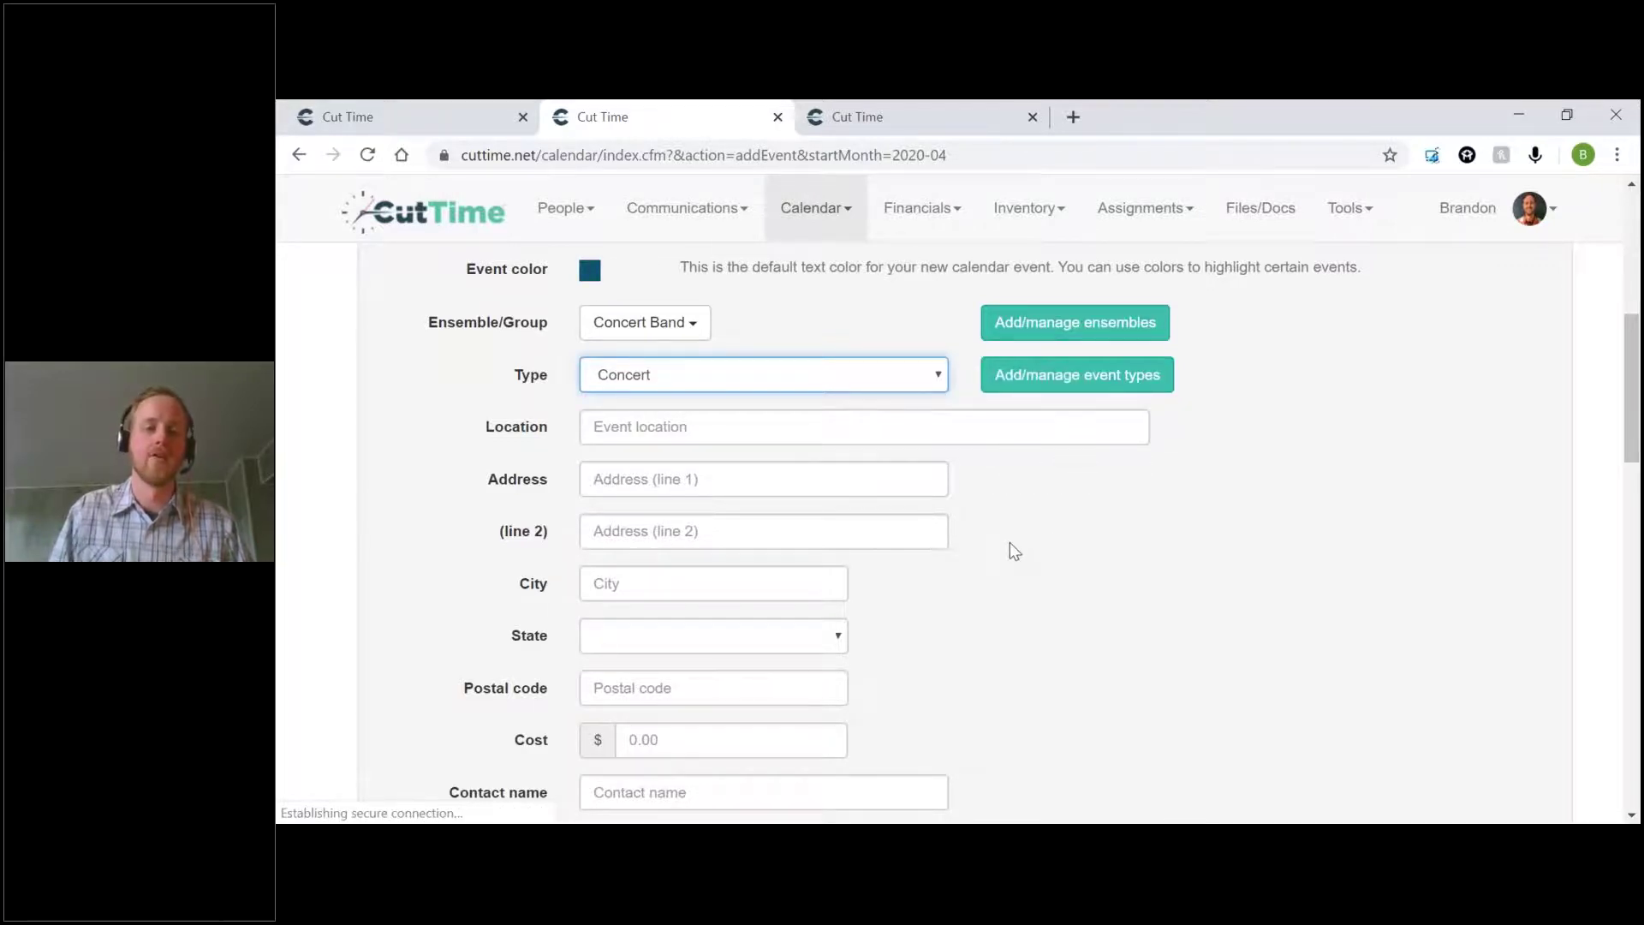
Turn on attendance tracking, required RSVP and volunteers needed for the event, and save it
scroll(1011, 545, "down", 1)
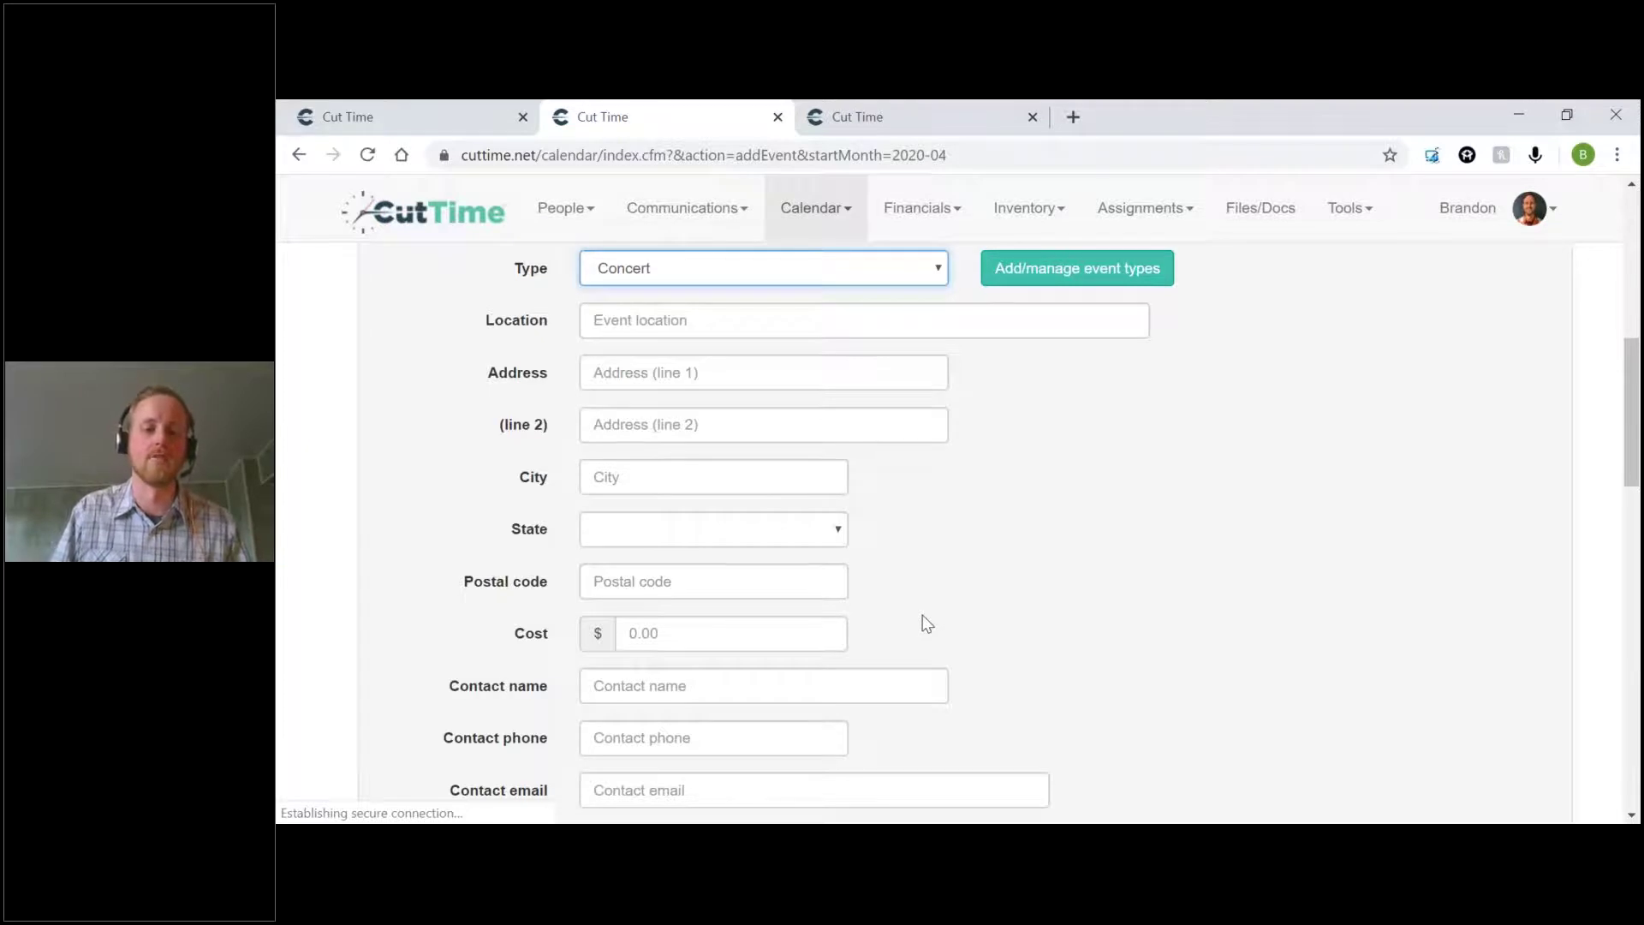
scroll(923, 626, "down", 1)
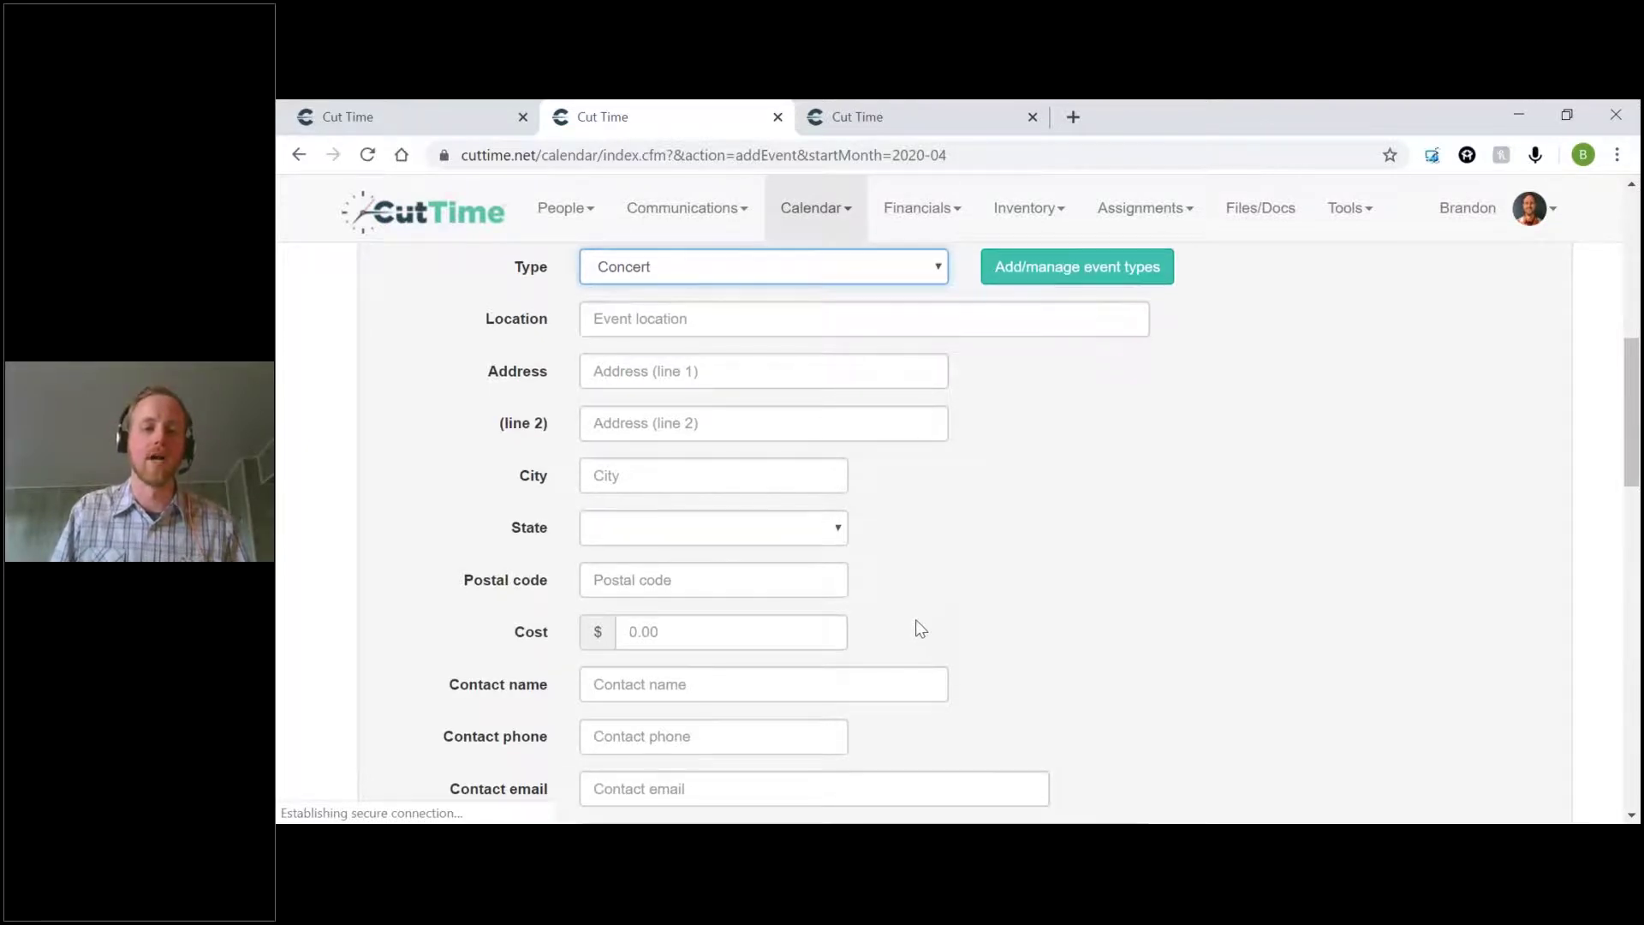
scroll(920, 629, "down", 6)
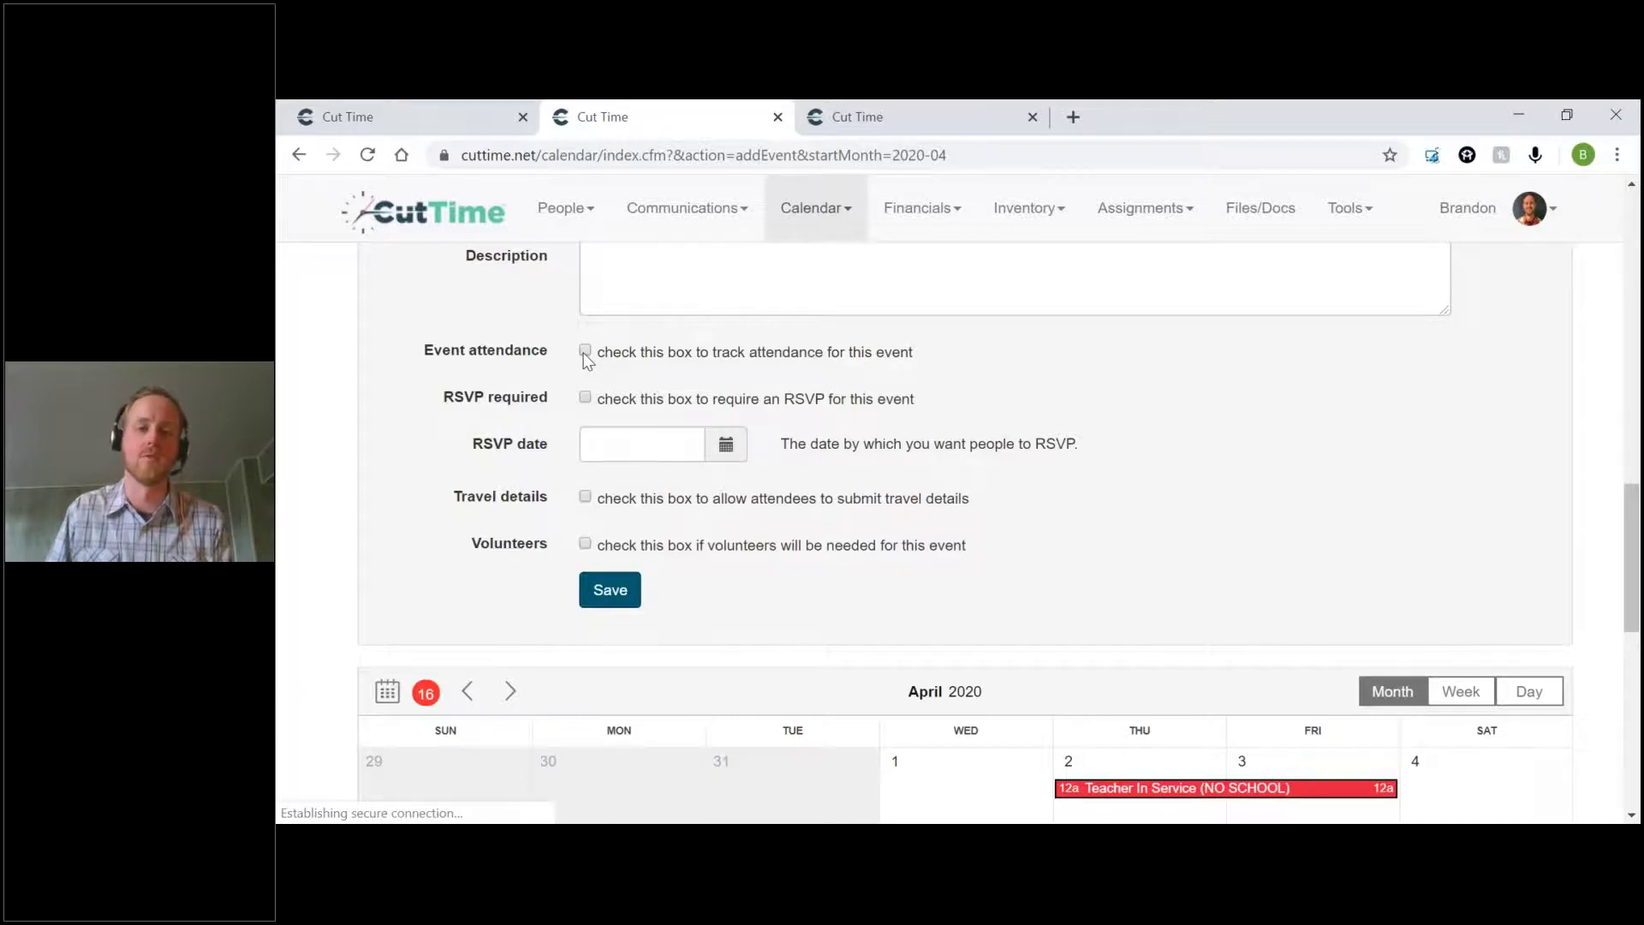
left_click(586, 352)
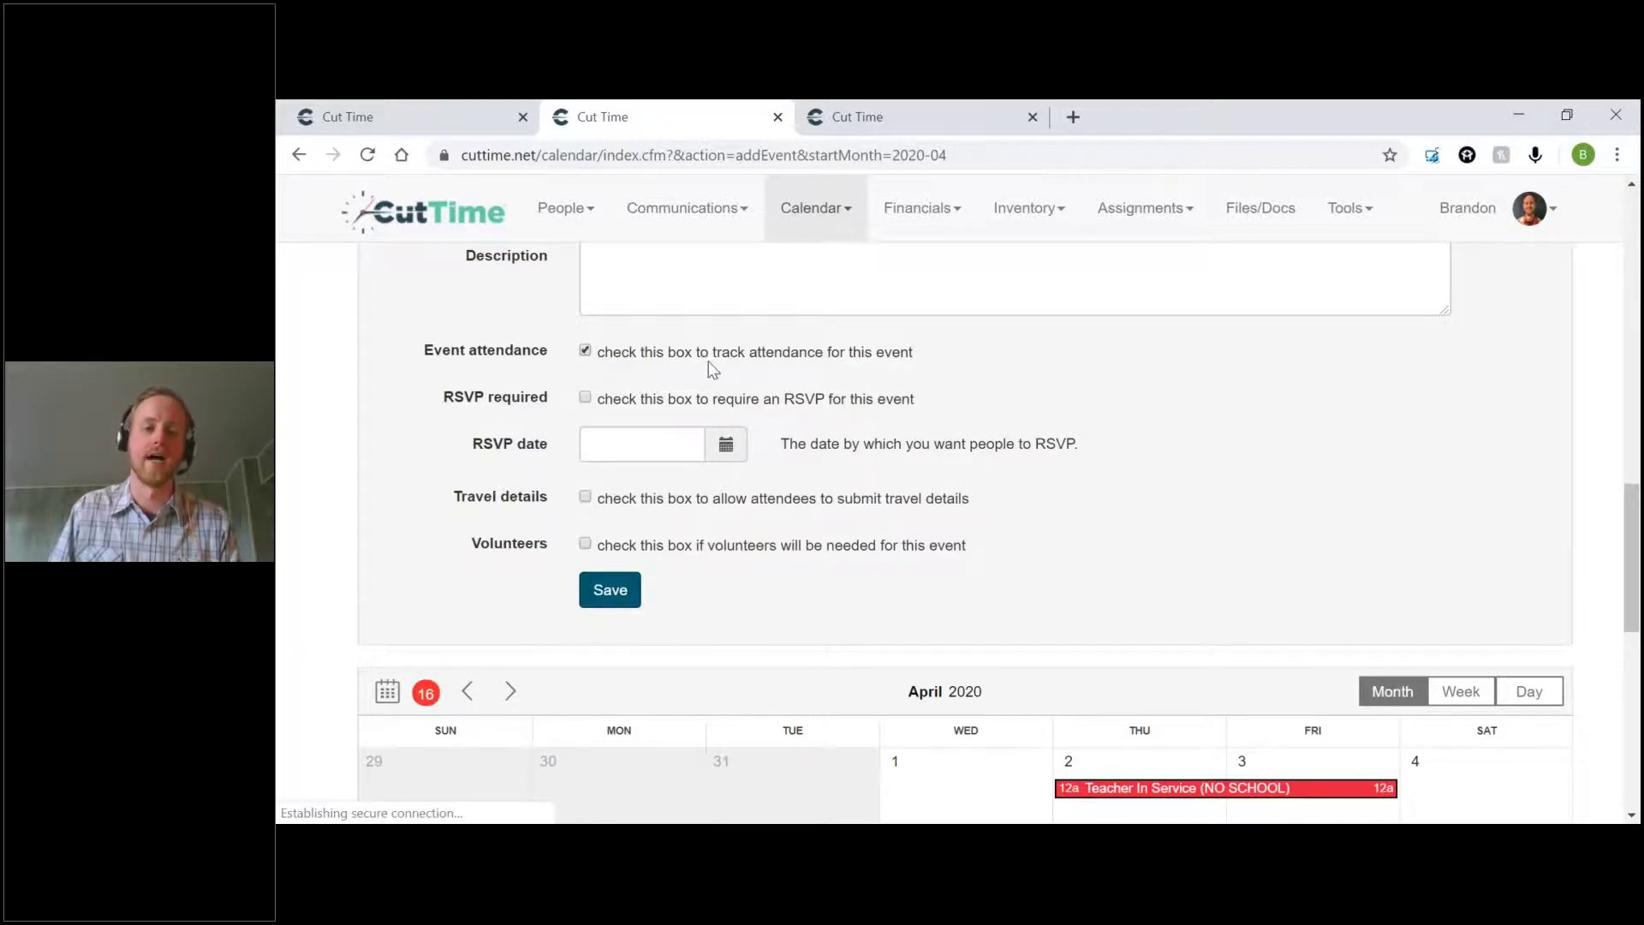
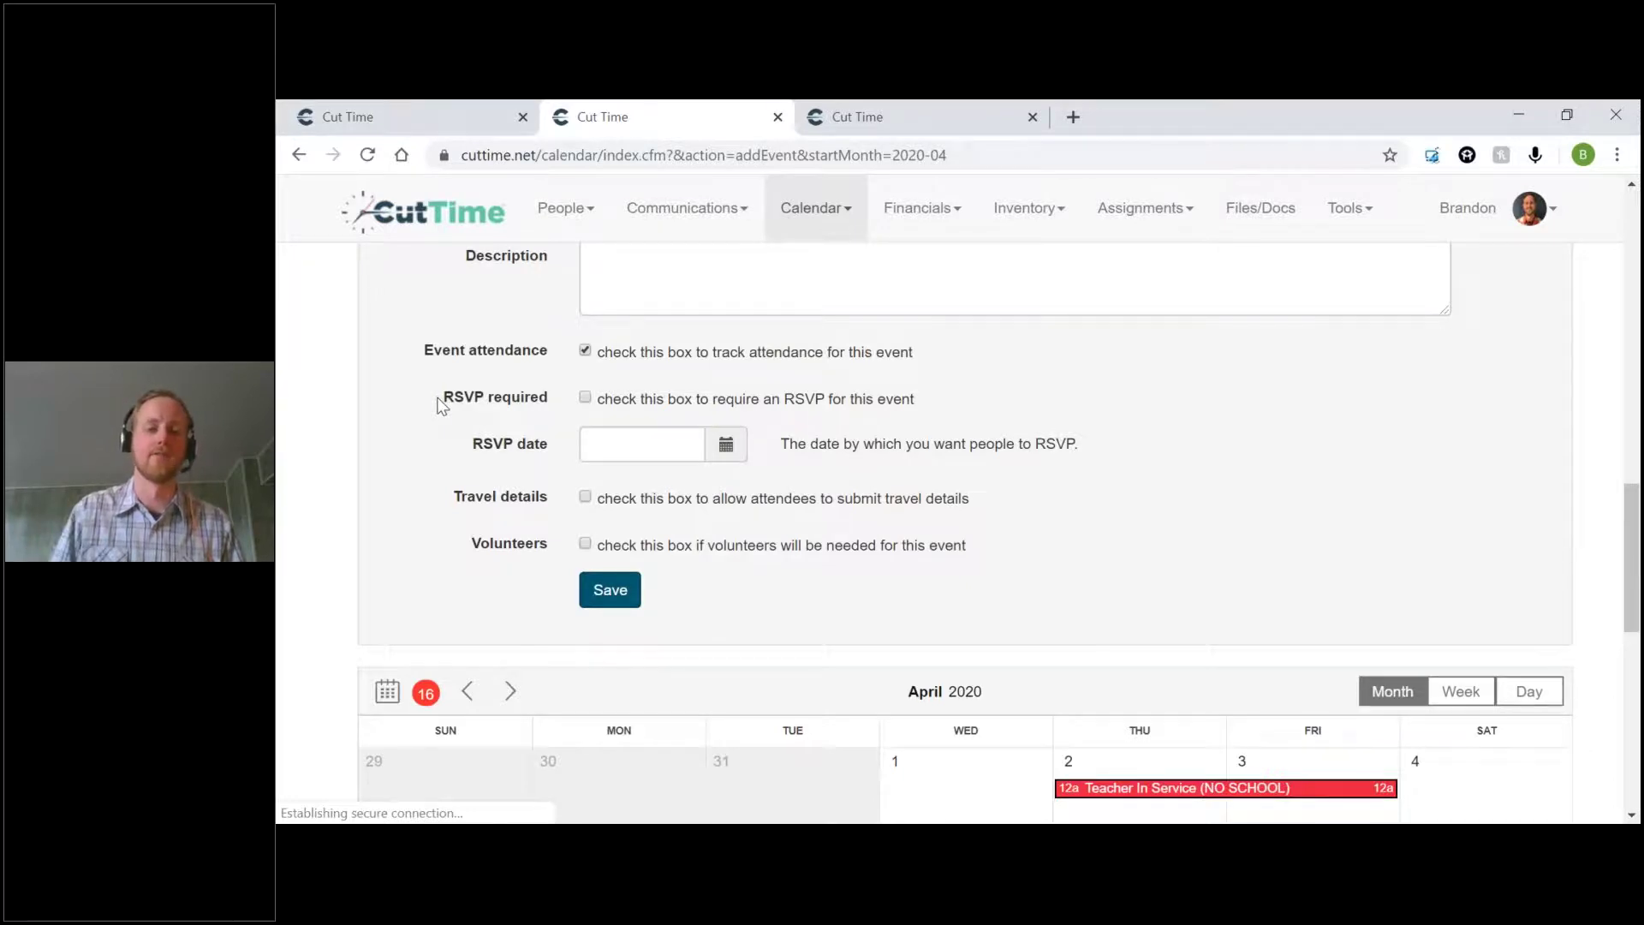
left_click(585, 397)
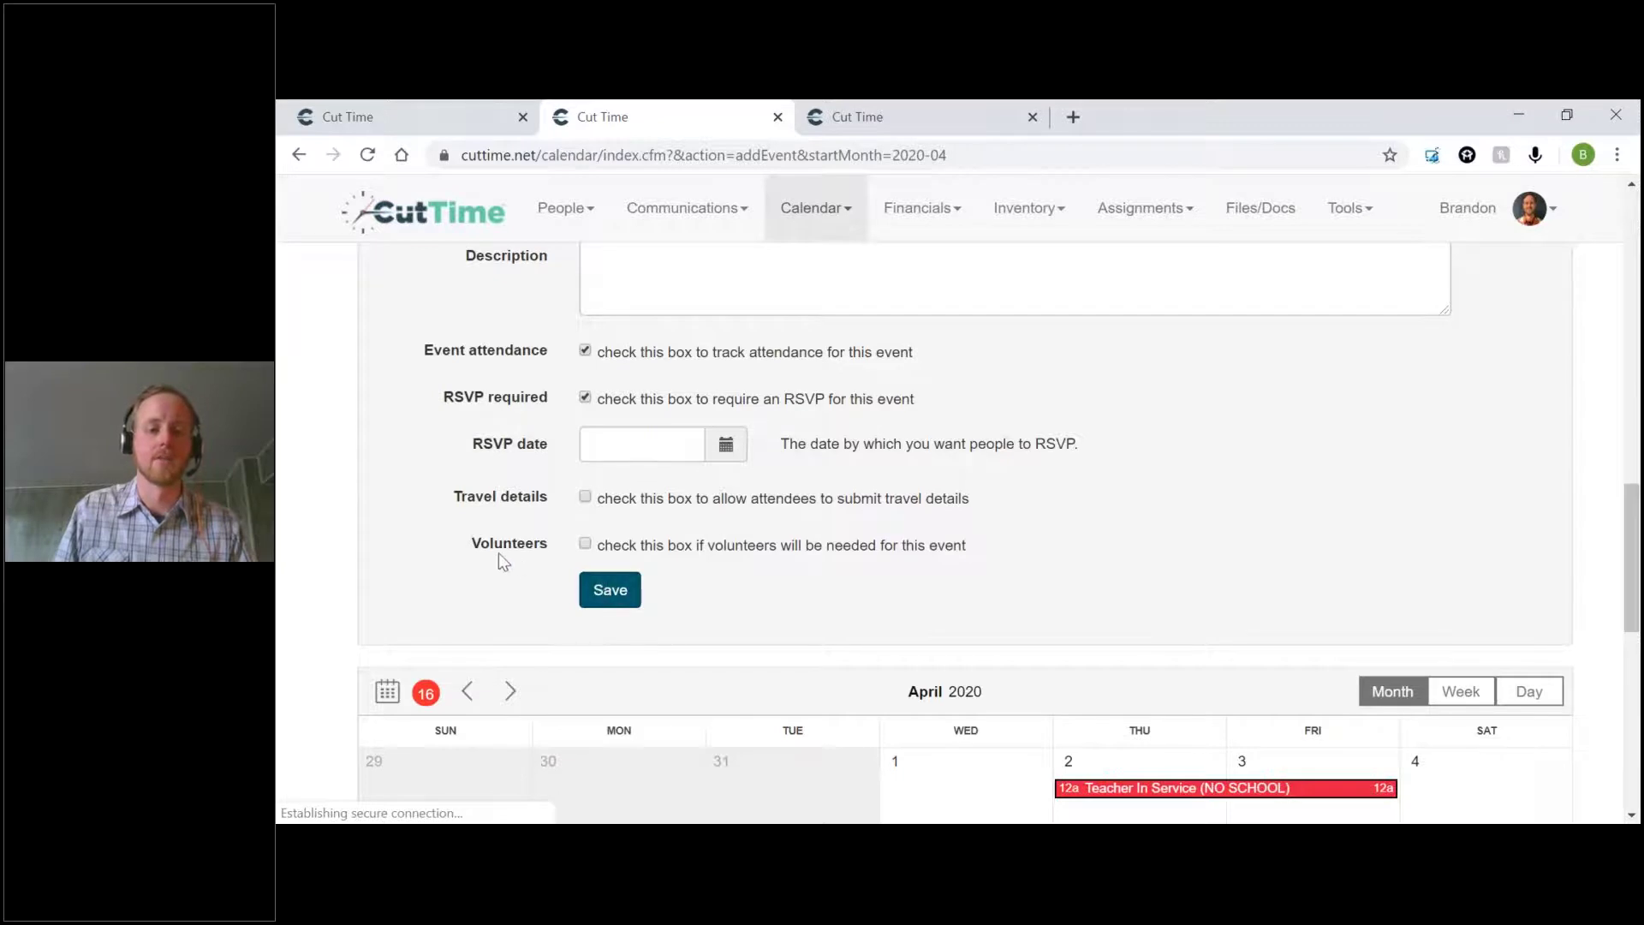
left_click(585, 545)
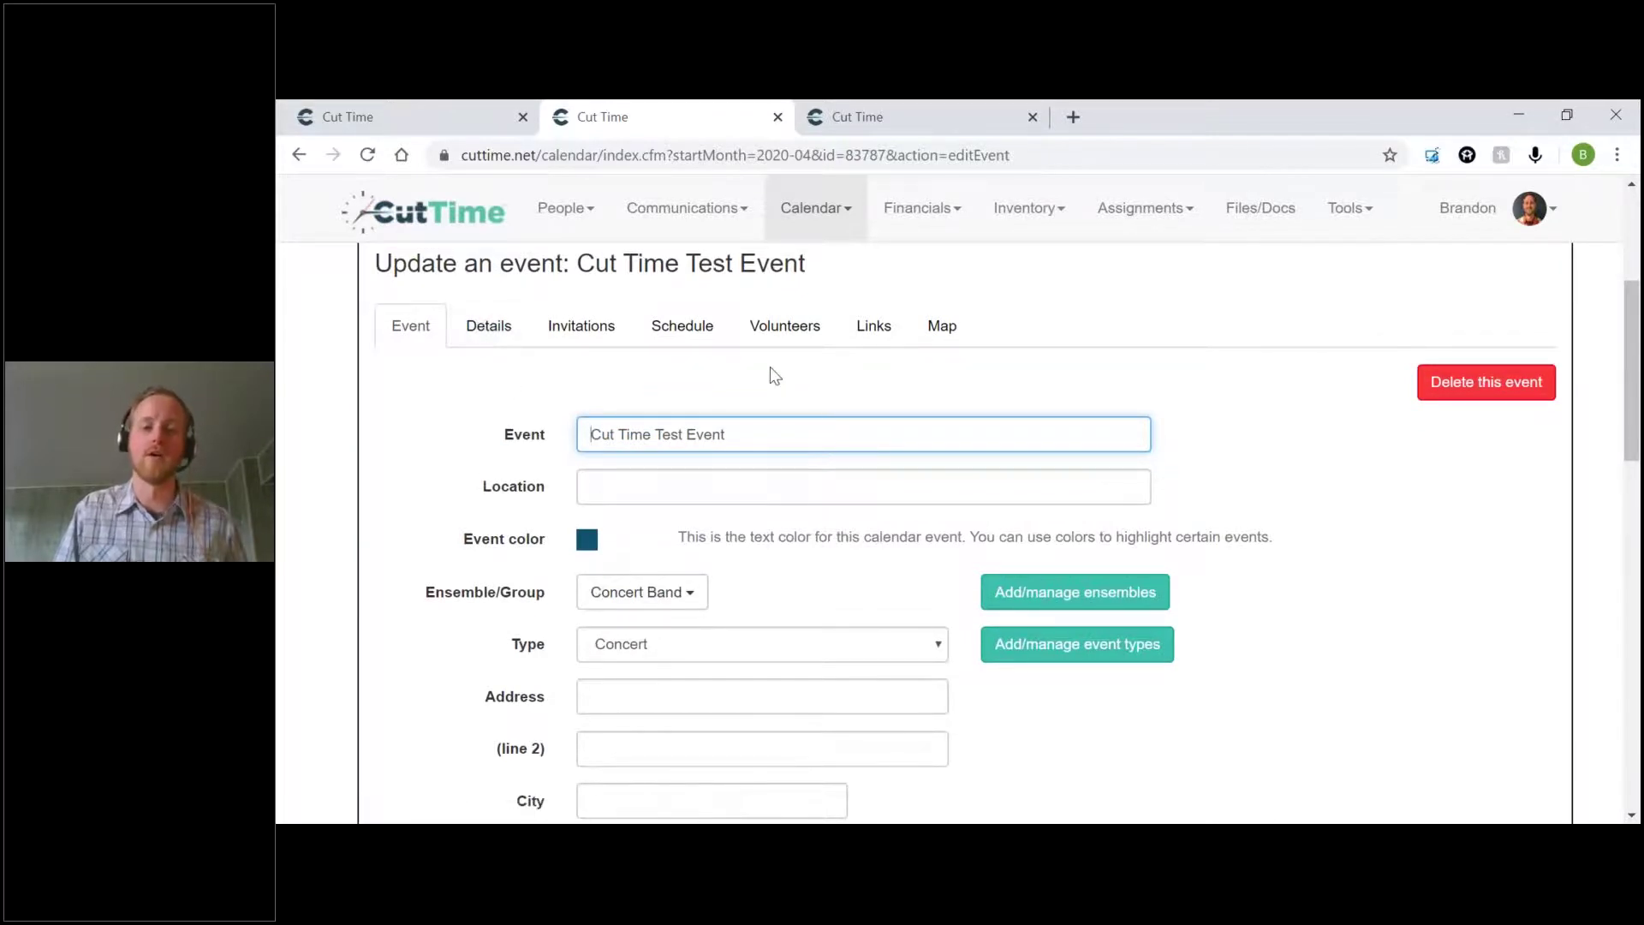
Review the saved event's general information, enter a cost of 5 in its details, and check the remaining detail options
scroll(513, 485, "down", 5)
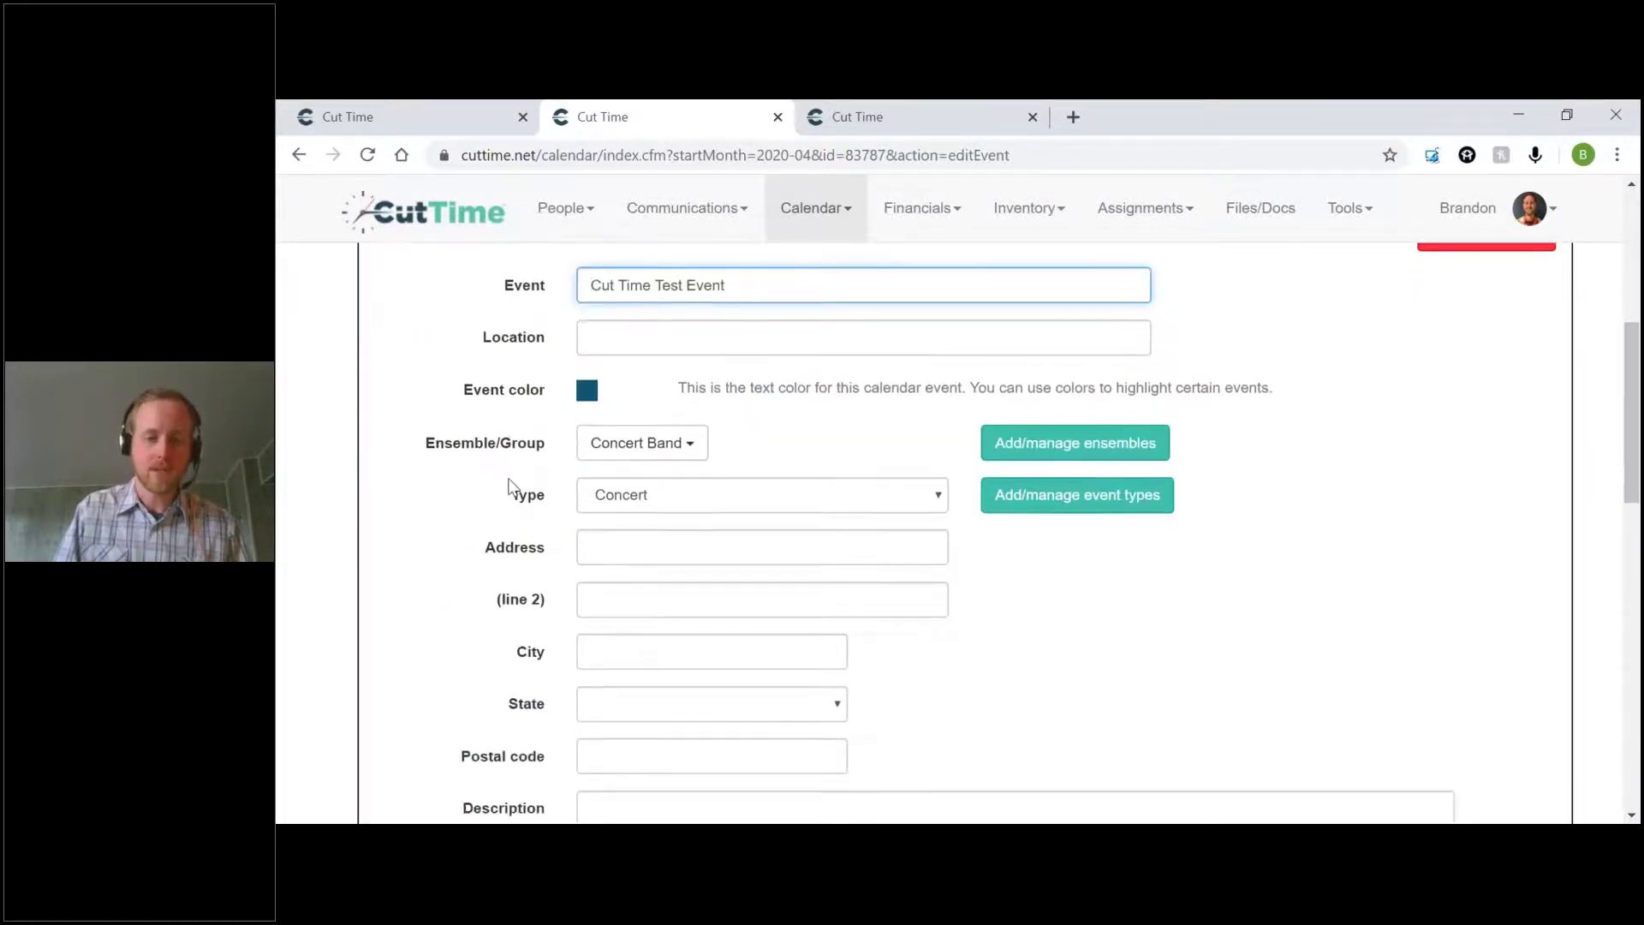
scroll(512, 480, "up", 4)
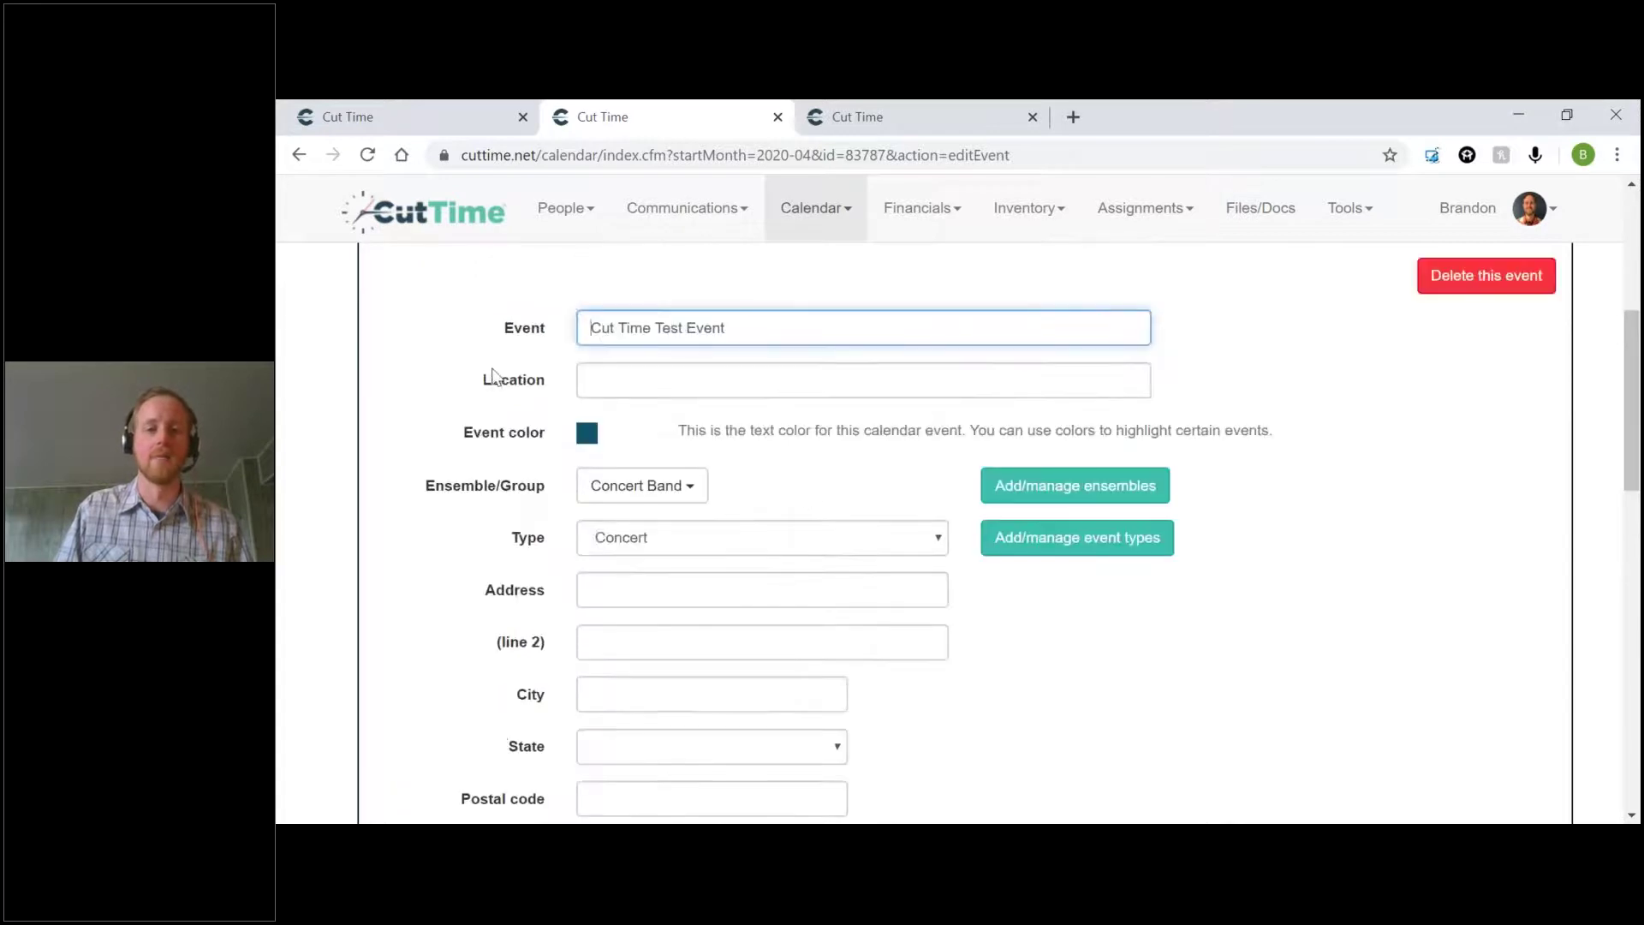
scroll(495, 374, "up", 1)
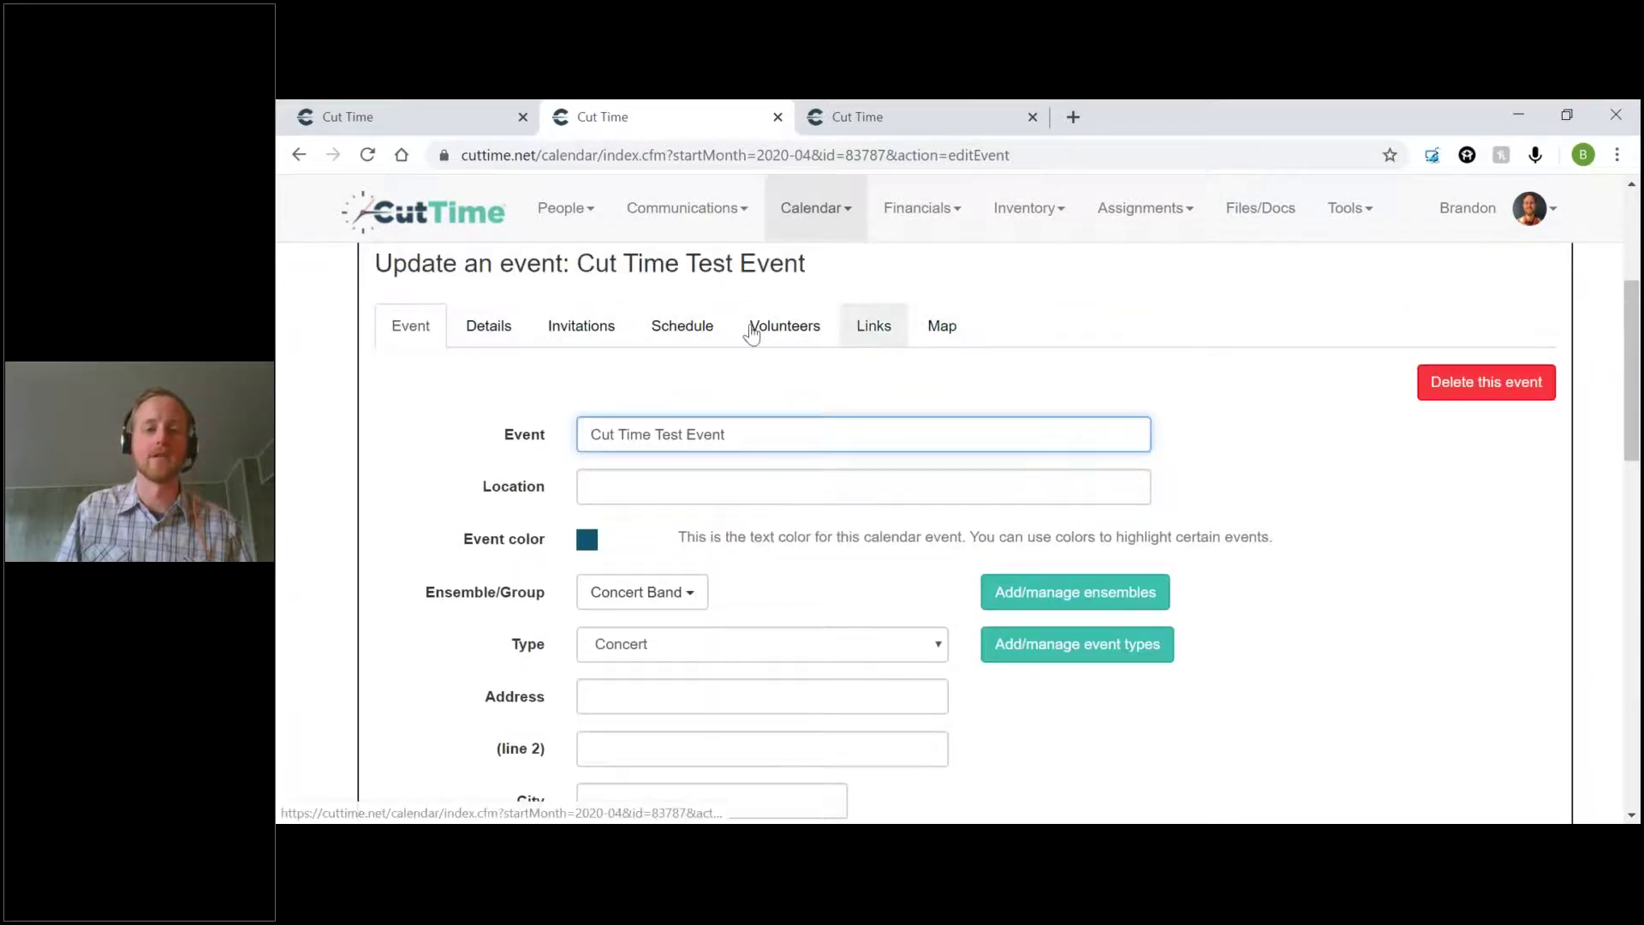
left_click(486, 330)
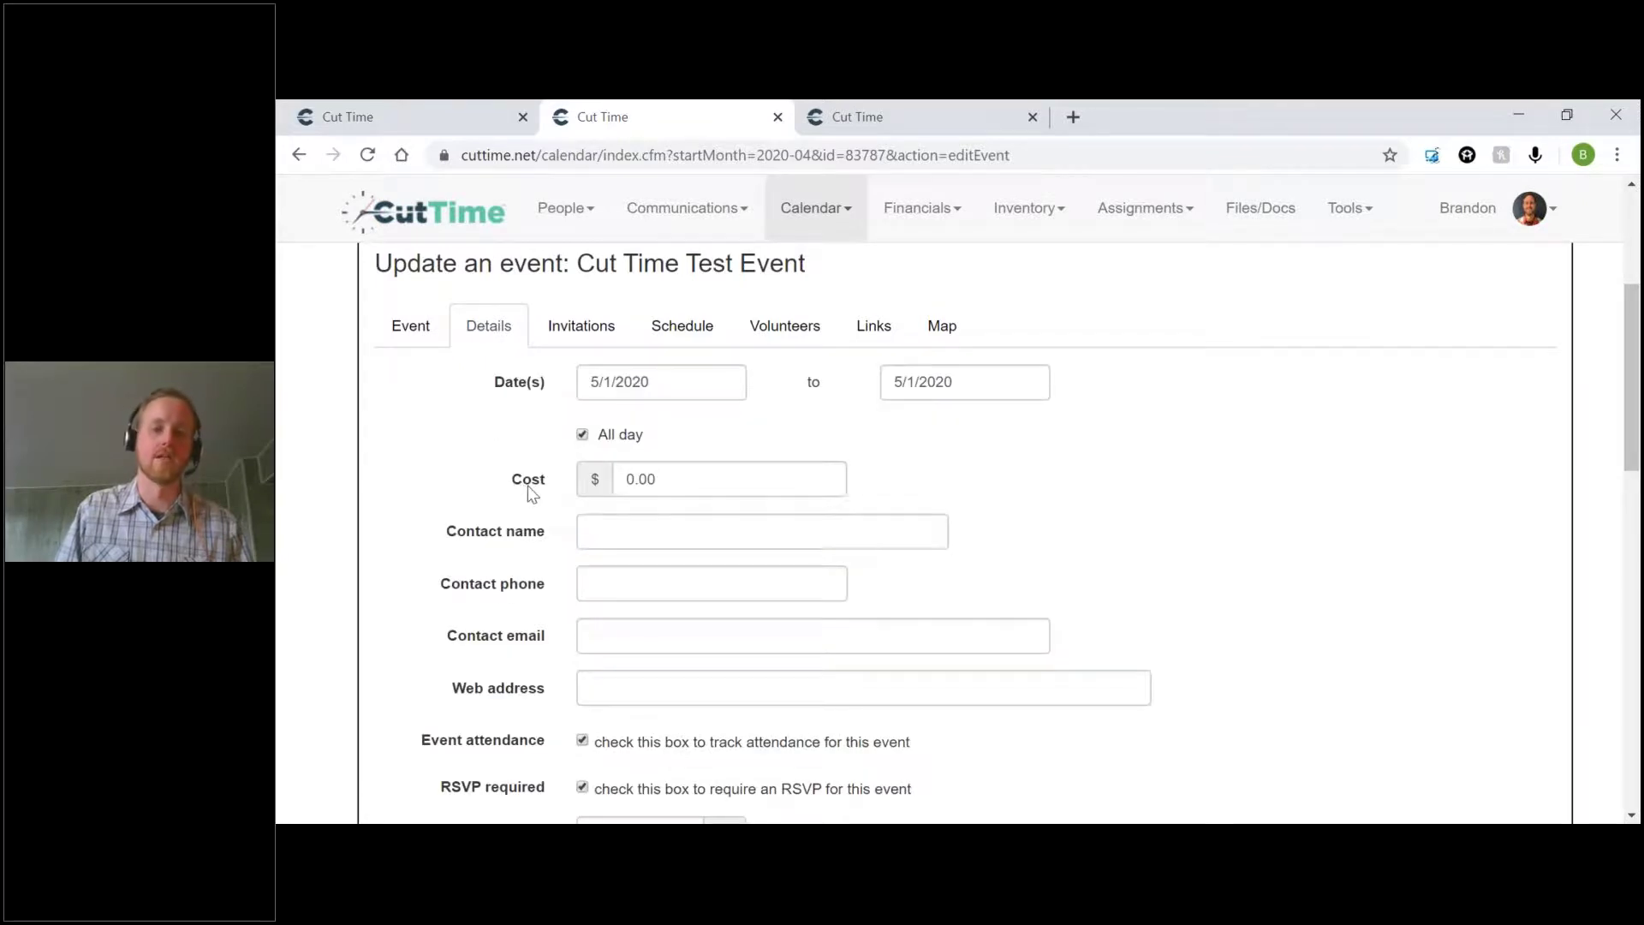
left_click(665, 483)
type("5")
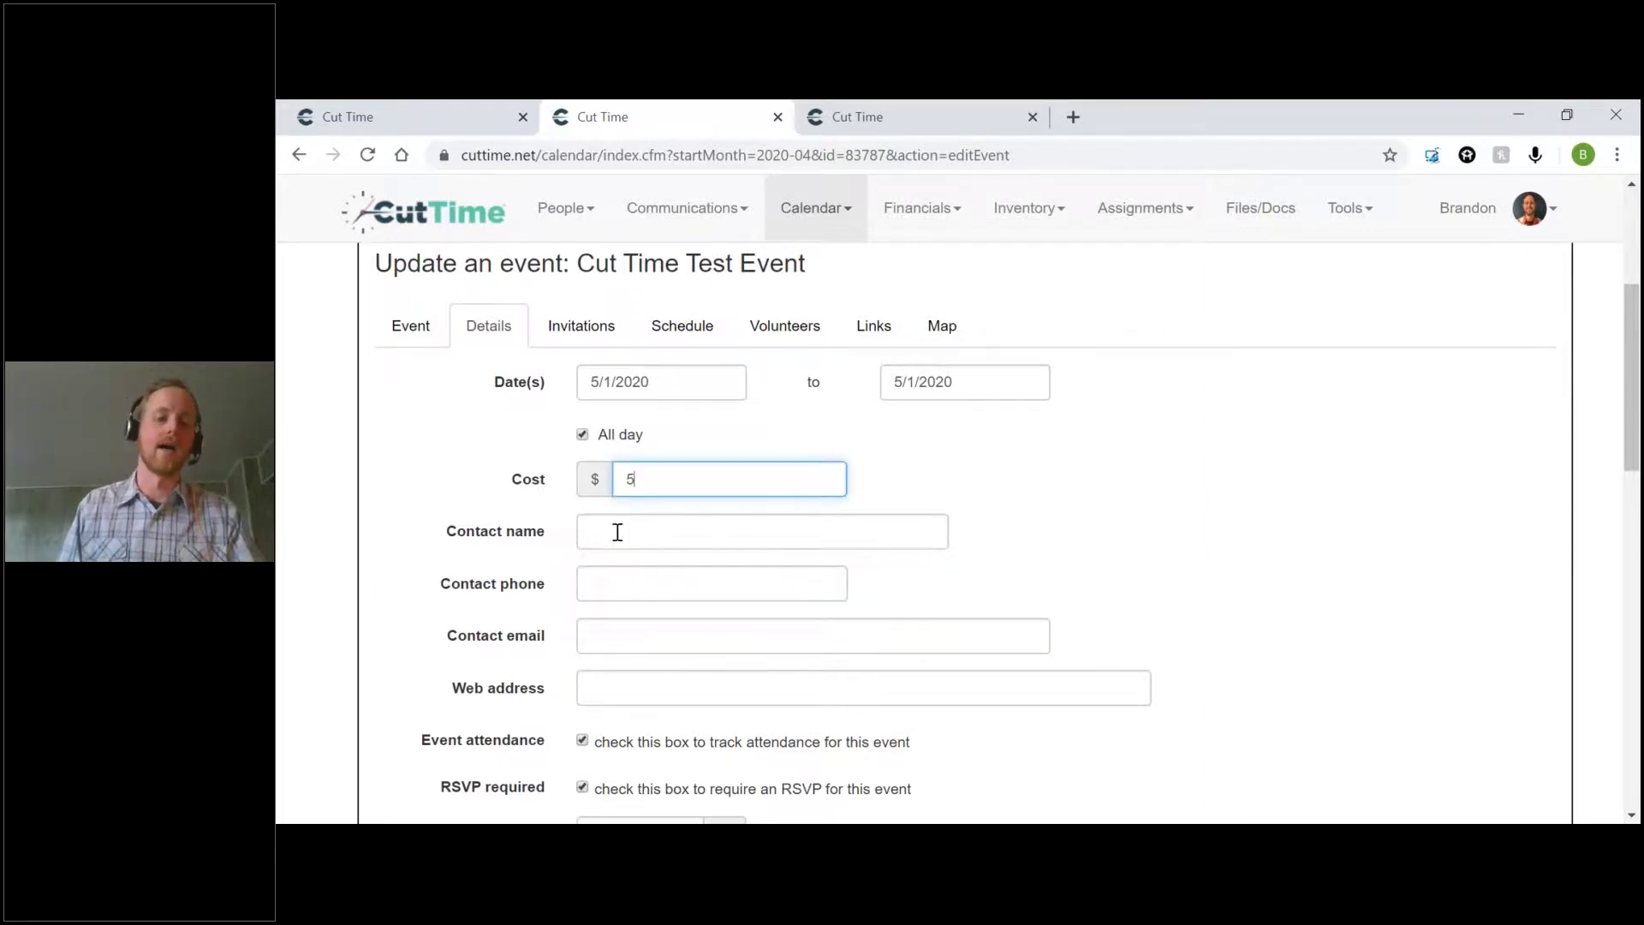
scroll(621, 585, "down", 1)
scroll(621, 586, "down", 4)
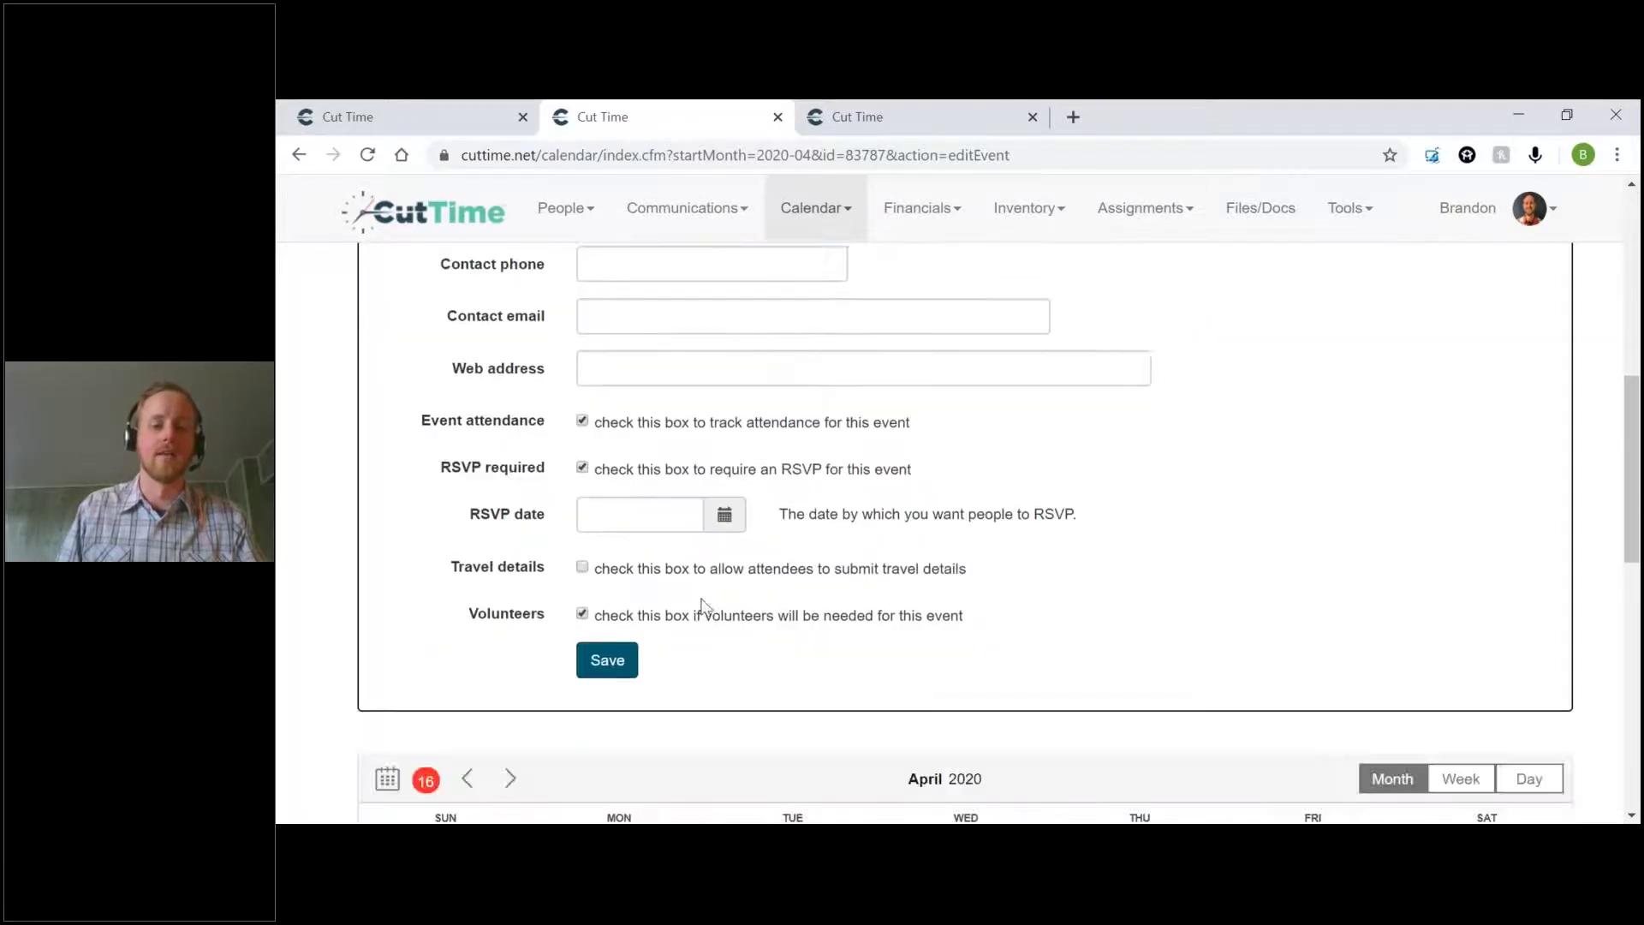
scroll(656, 492, "up", 4)
Open the management of the event's invitations and add all people listed for 2019-2020 to the invite list
left_click(582, 334)
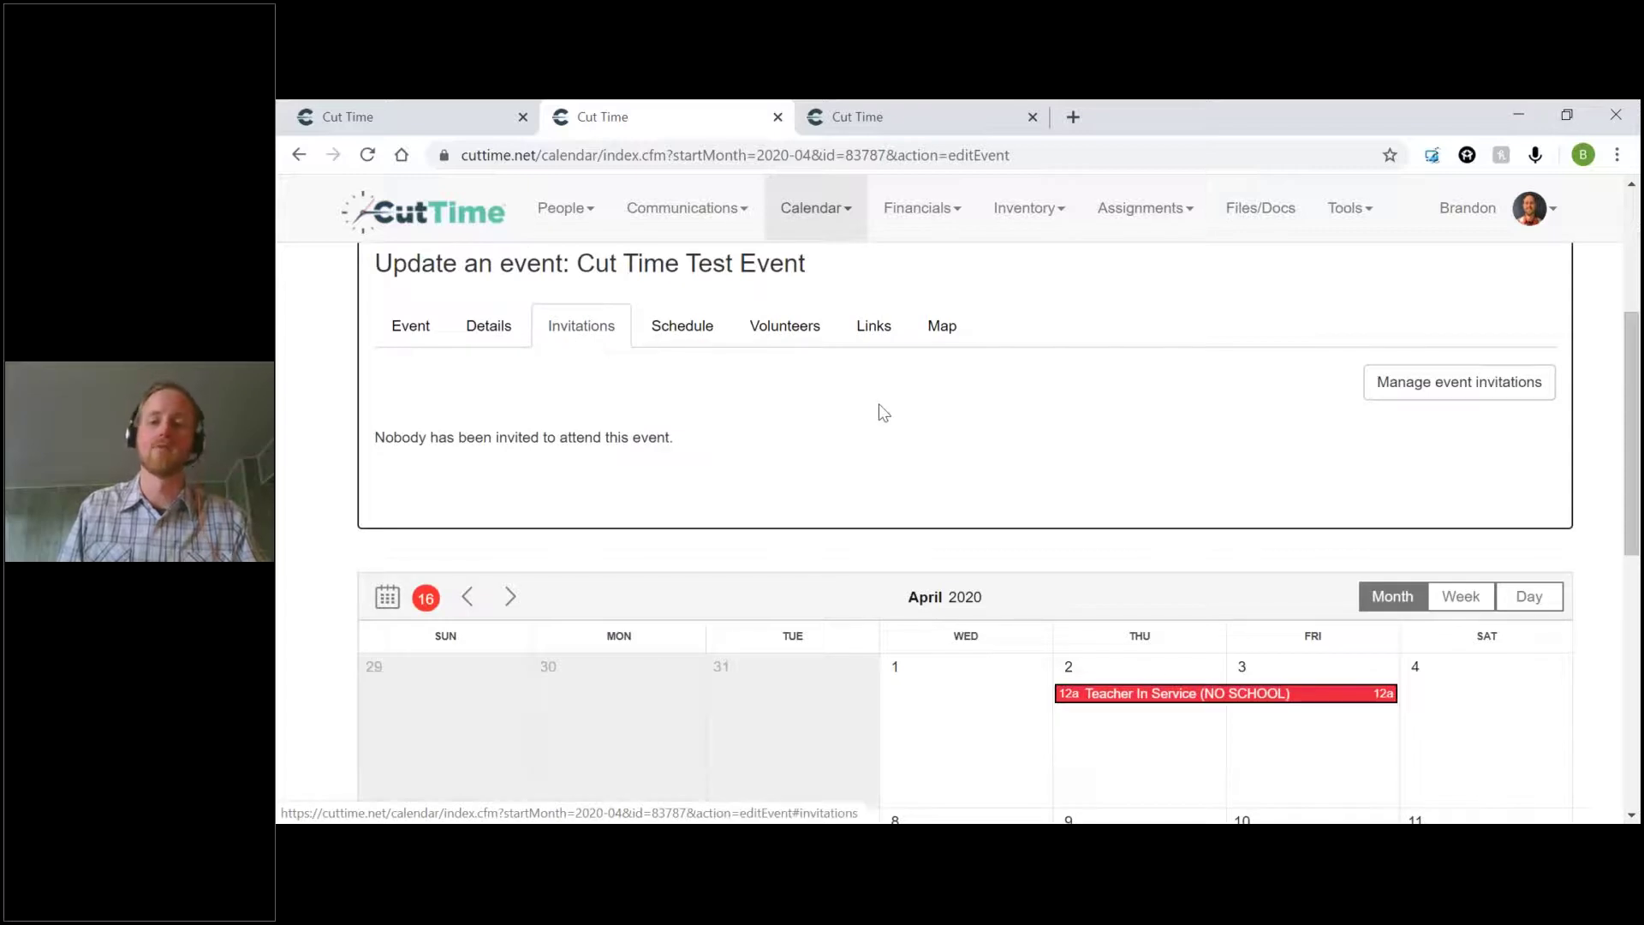
left_click(1383, 382)
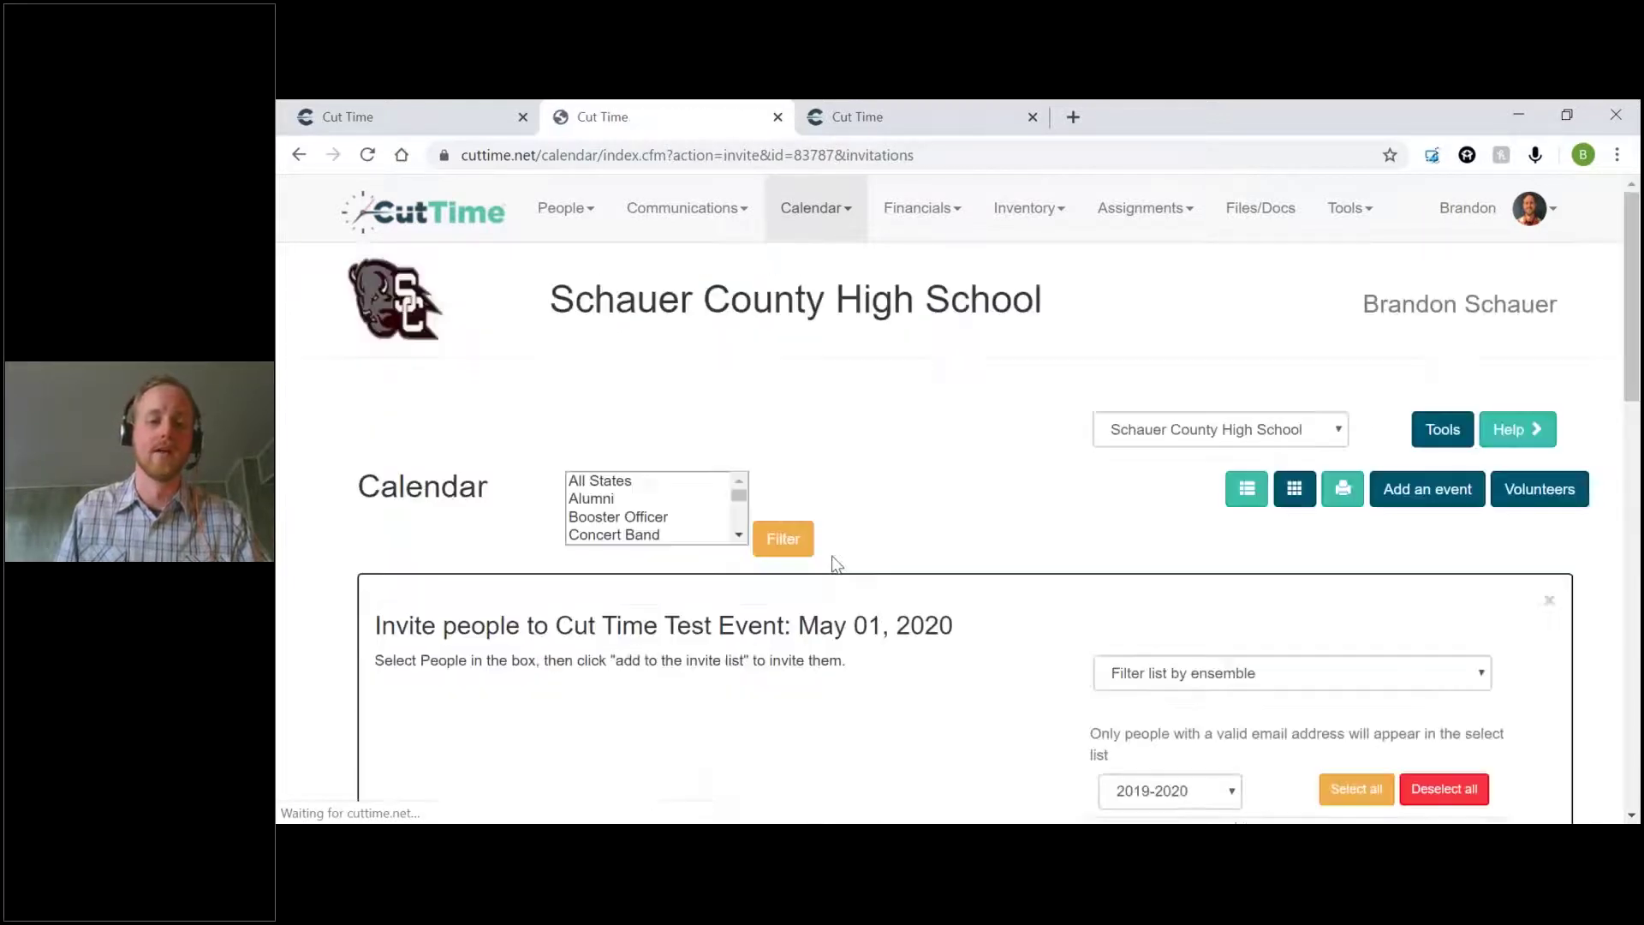
scroll(1112, 459, "down", 5)
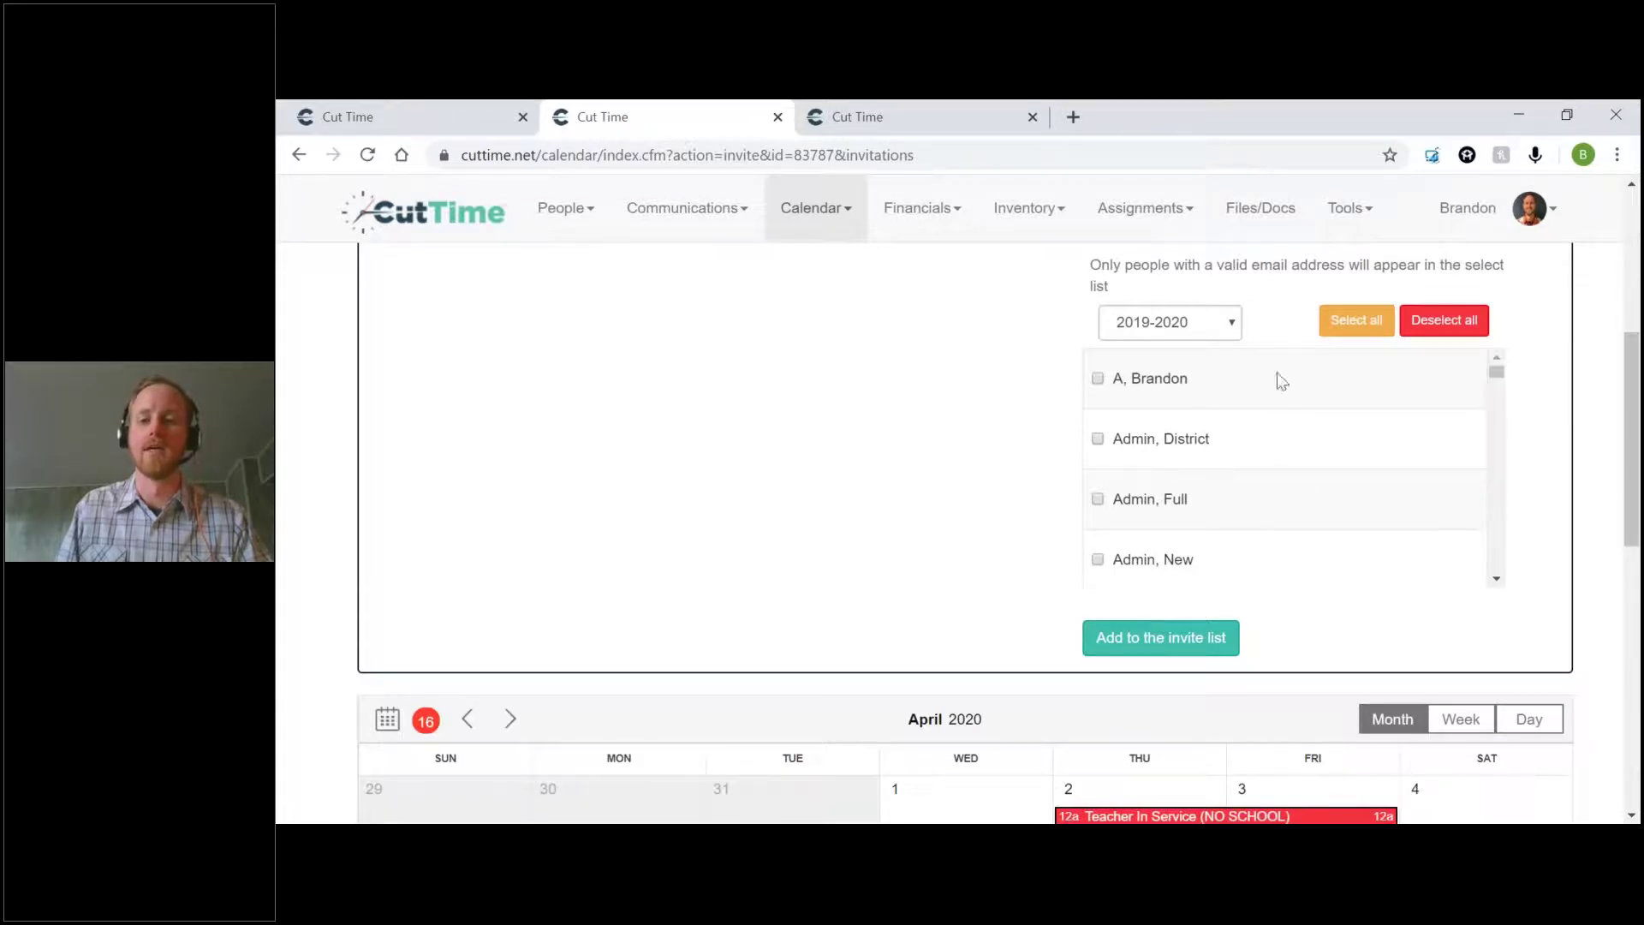
left_click(1355, 320)
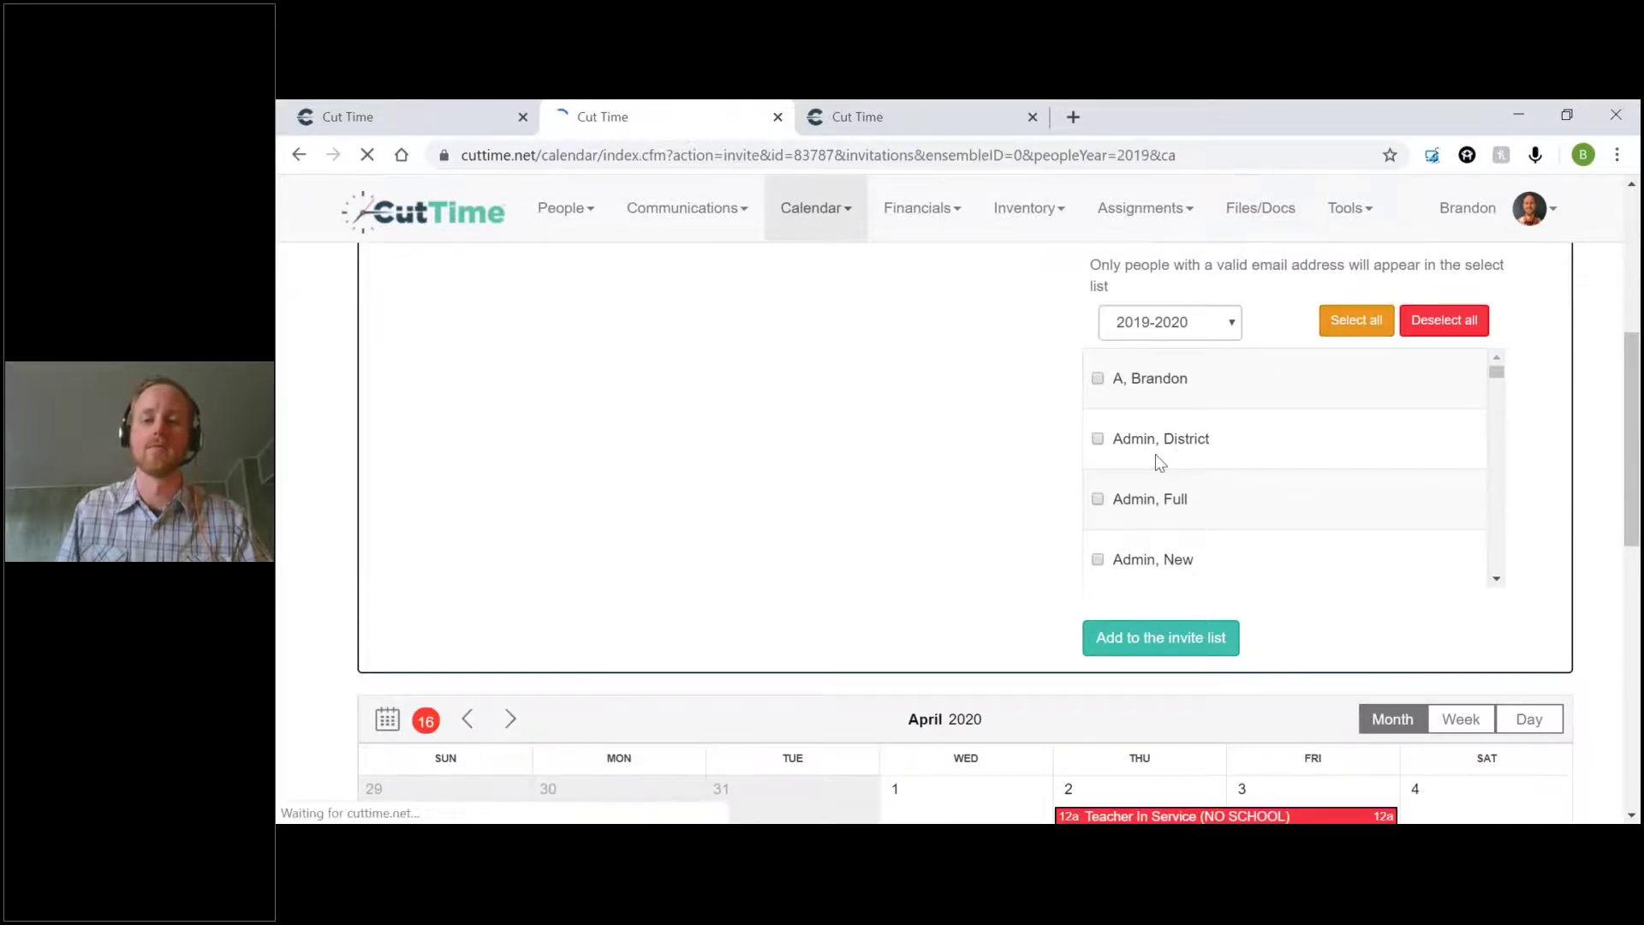
scroll(1160, 463, "down", 5)
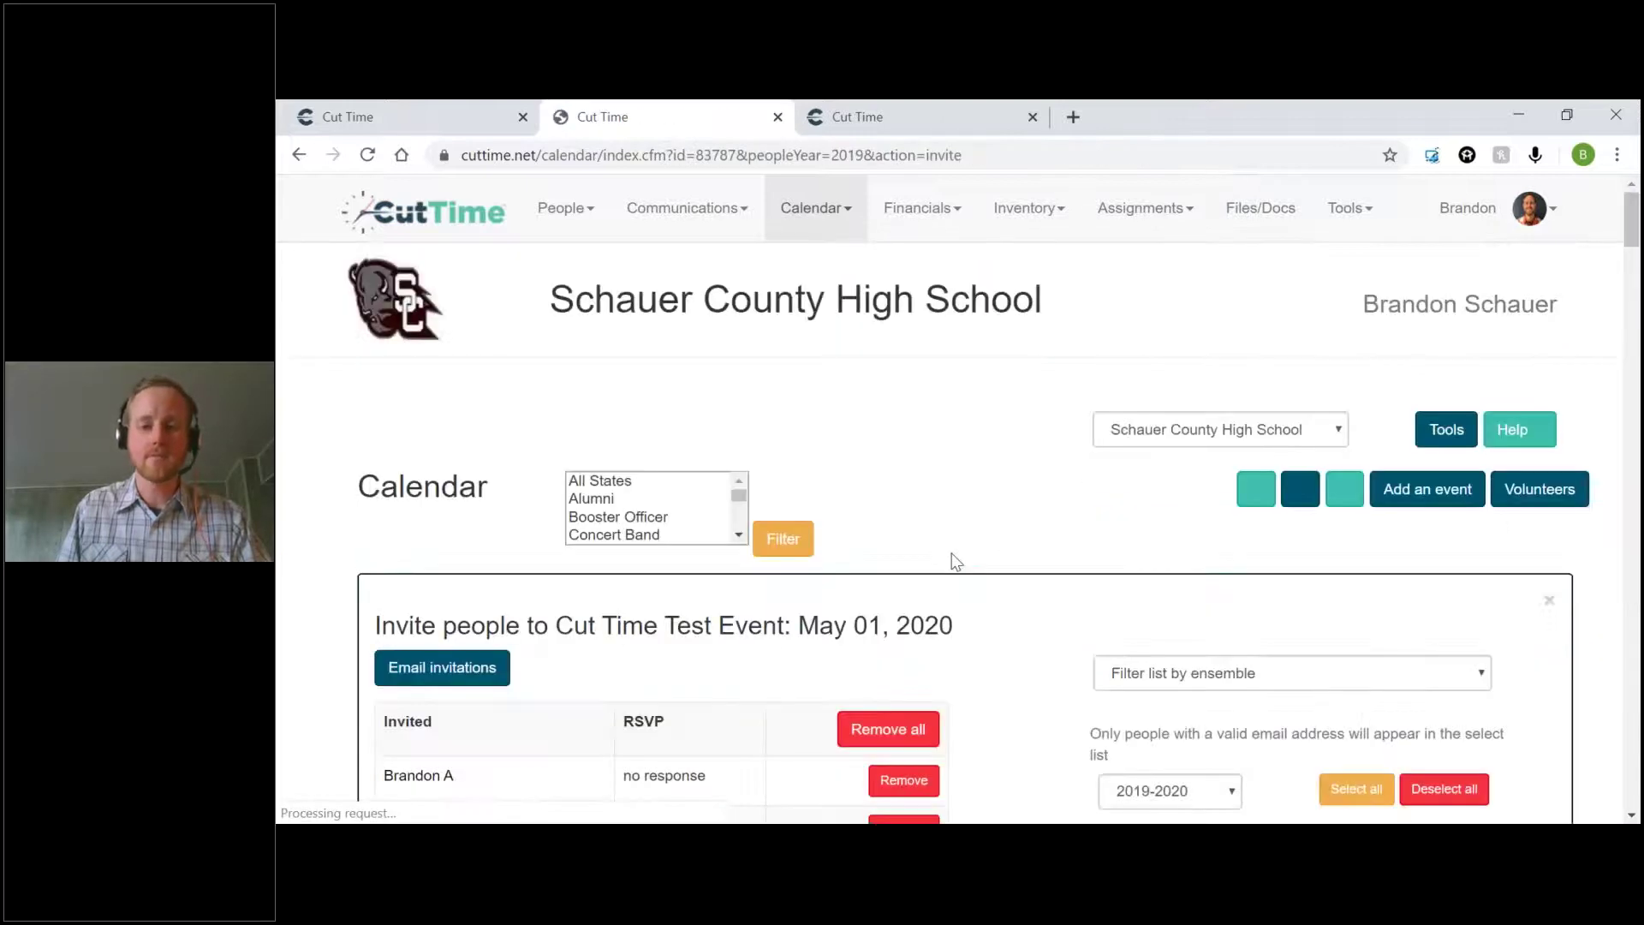
Examine the event's invite list with its RSVP column, removal, email invitation and ensemble filter options, and return to the event
scroll(1056, 623, "down", 3)
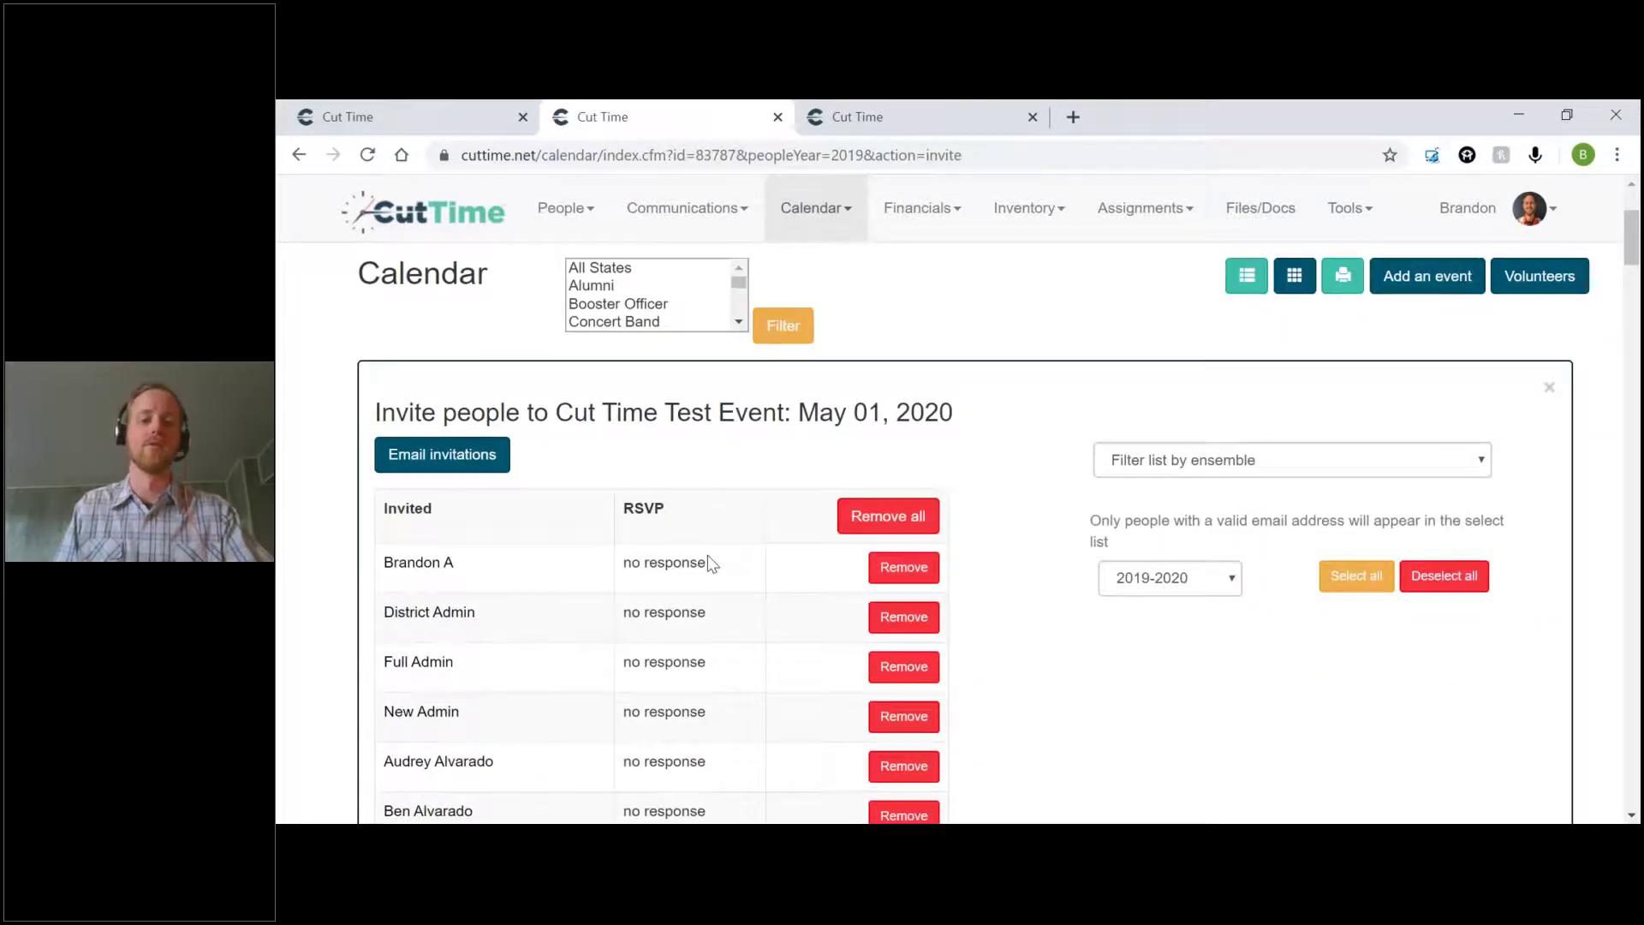
scroll(707, 555, "down", 3)
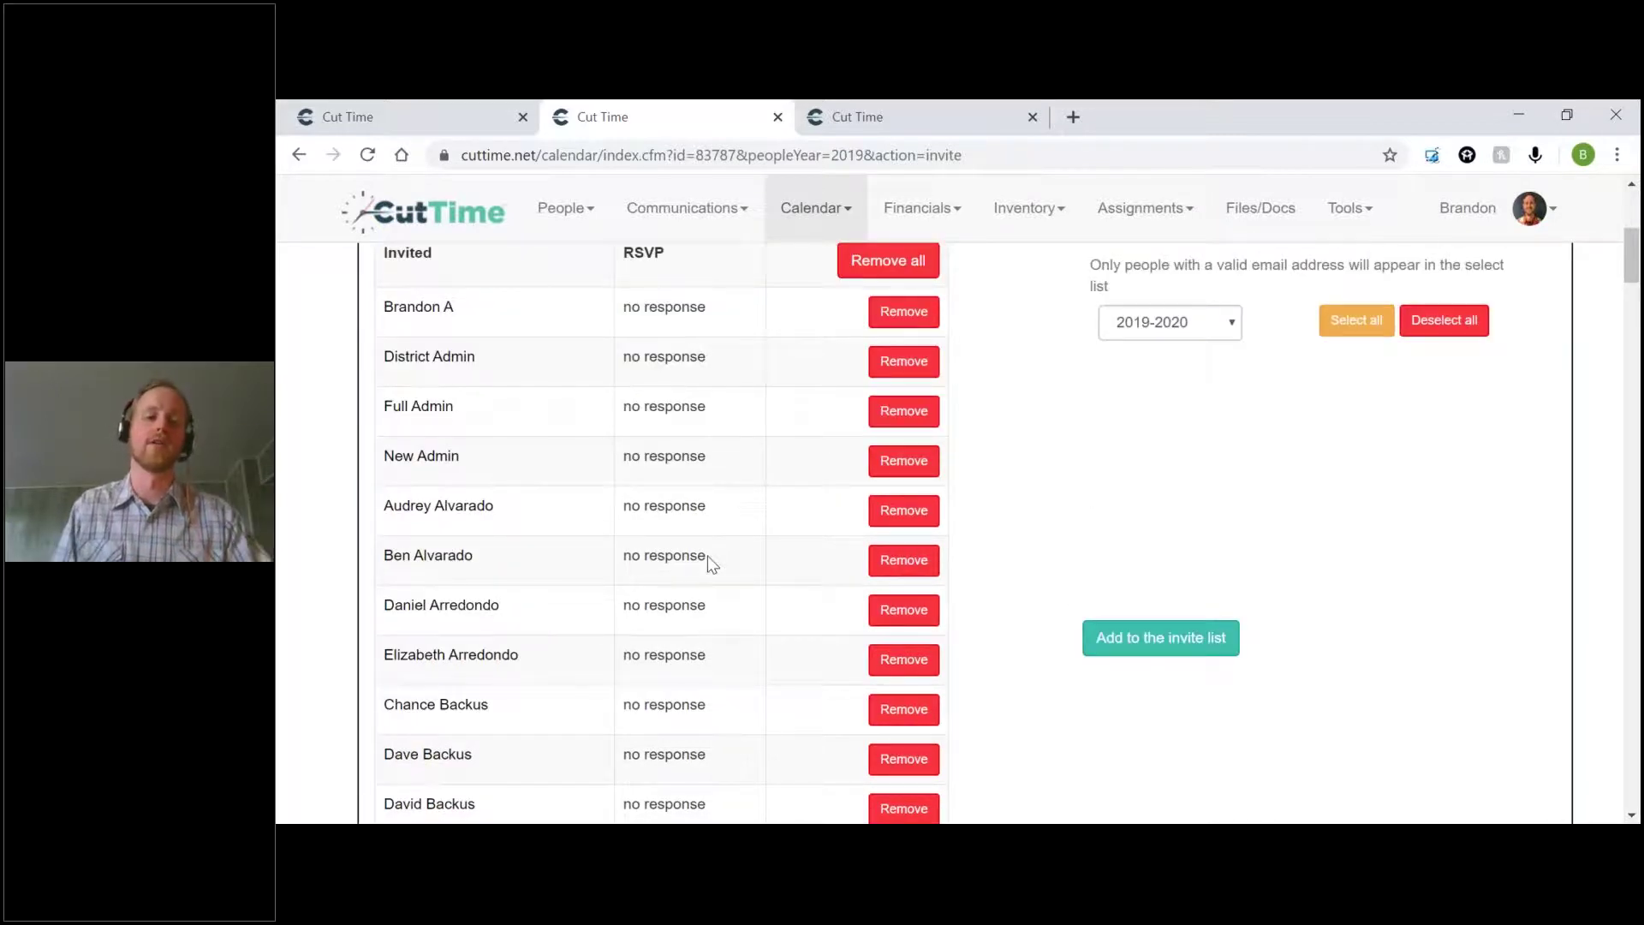
scroll(705, 403, "up", 1)
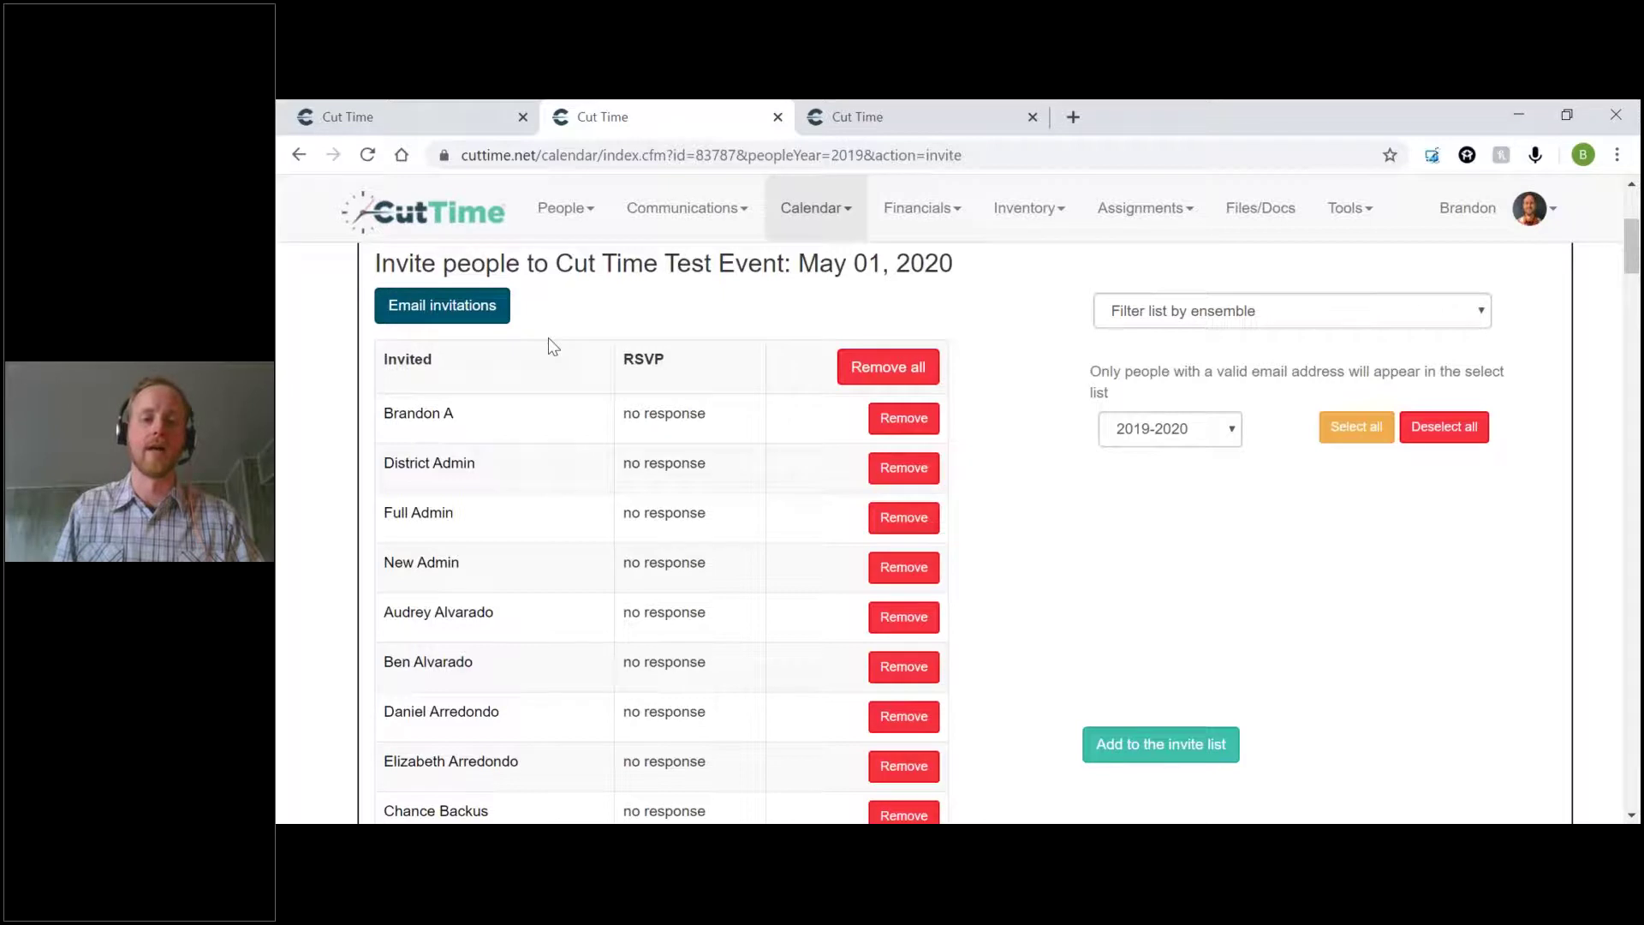
scroll(778, 324, "down", 1)
scroll(873, 382, "up", 3)
scroll(1020, 419, "down", 8)
scroll(1020, 413, "down", 5)
scroll(1020, 411, "up", 15)
scroll(1243, 386, "down", 4)
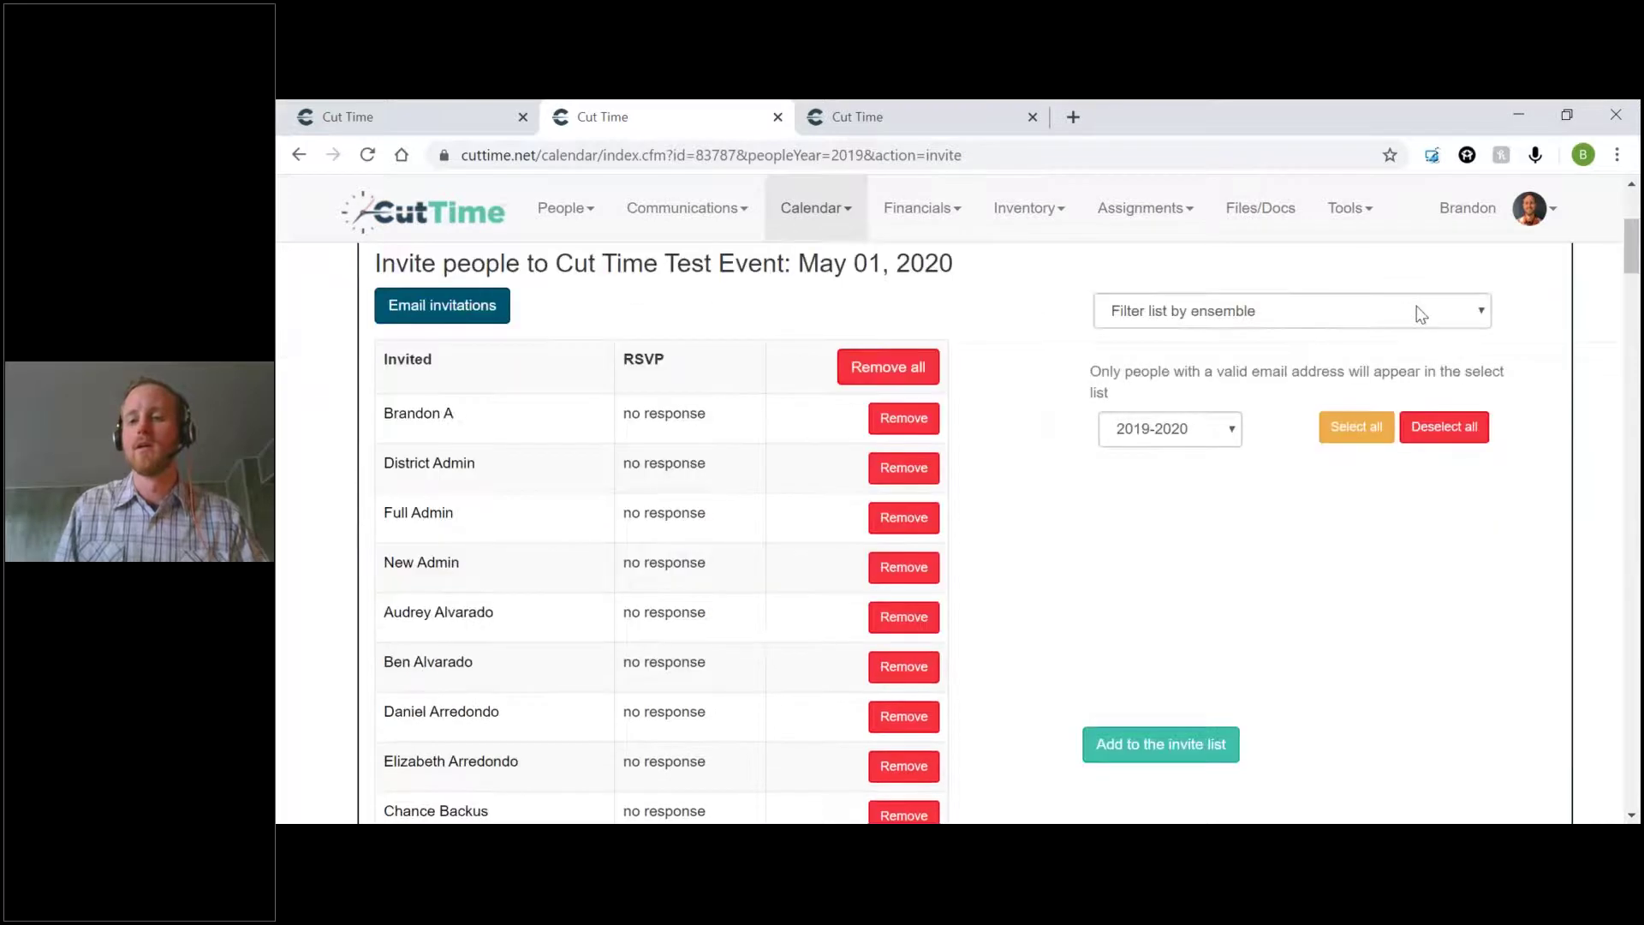
scroll(1162, 367, "up", 1)
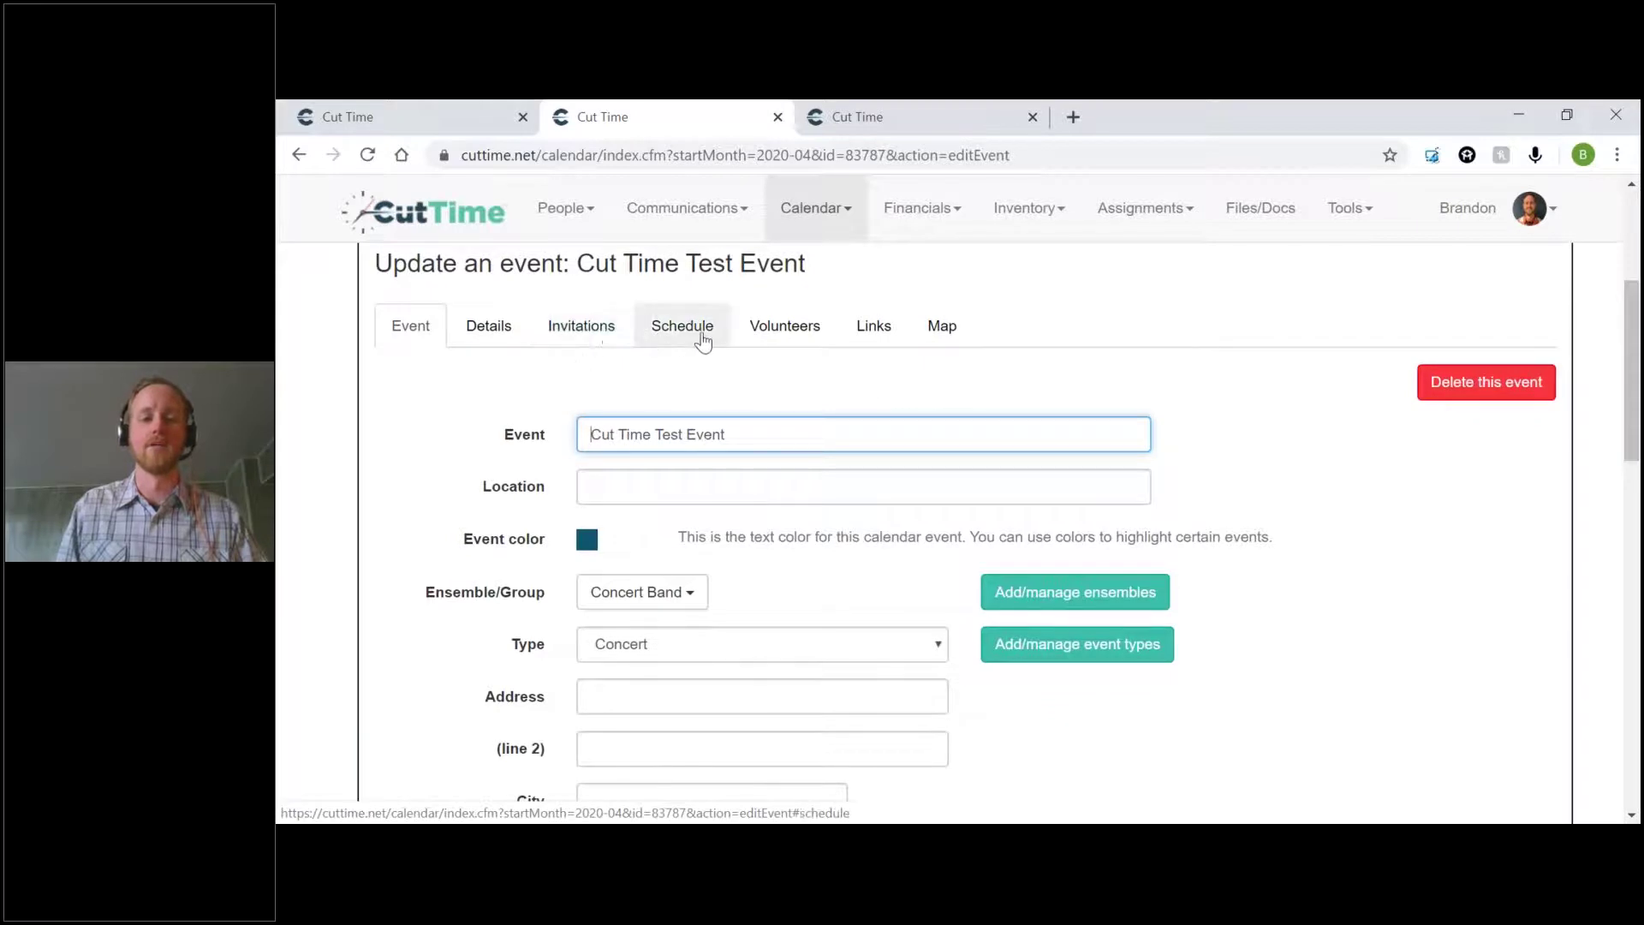
Open the schedule editor of the Cut Time Test Event
left_click(685, 342)
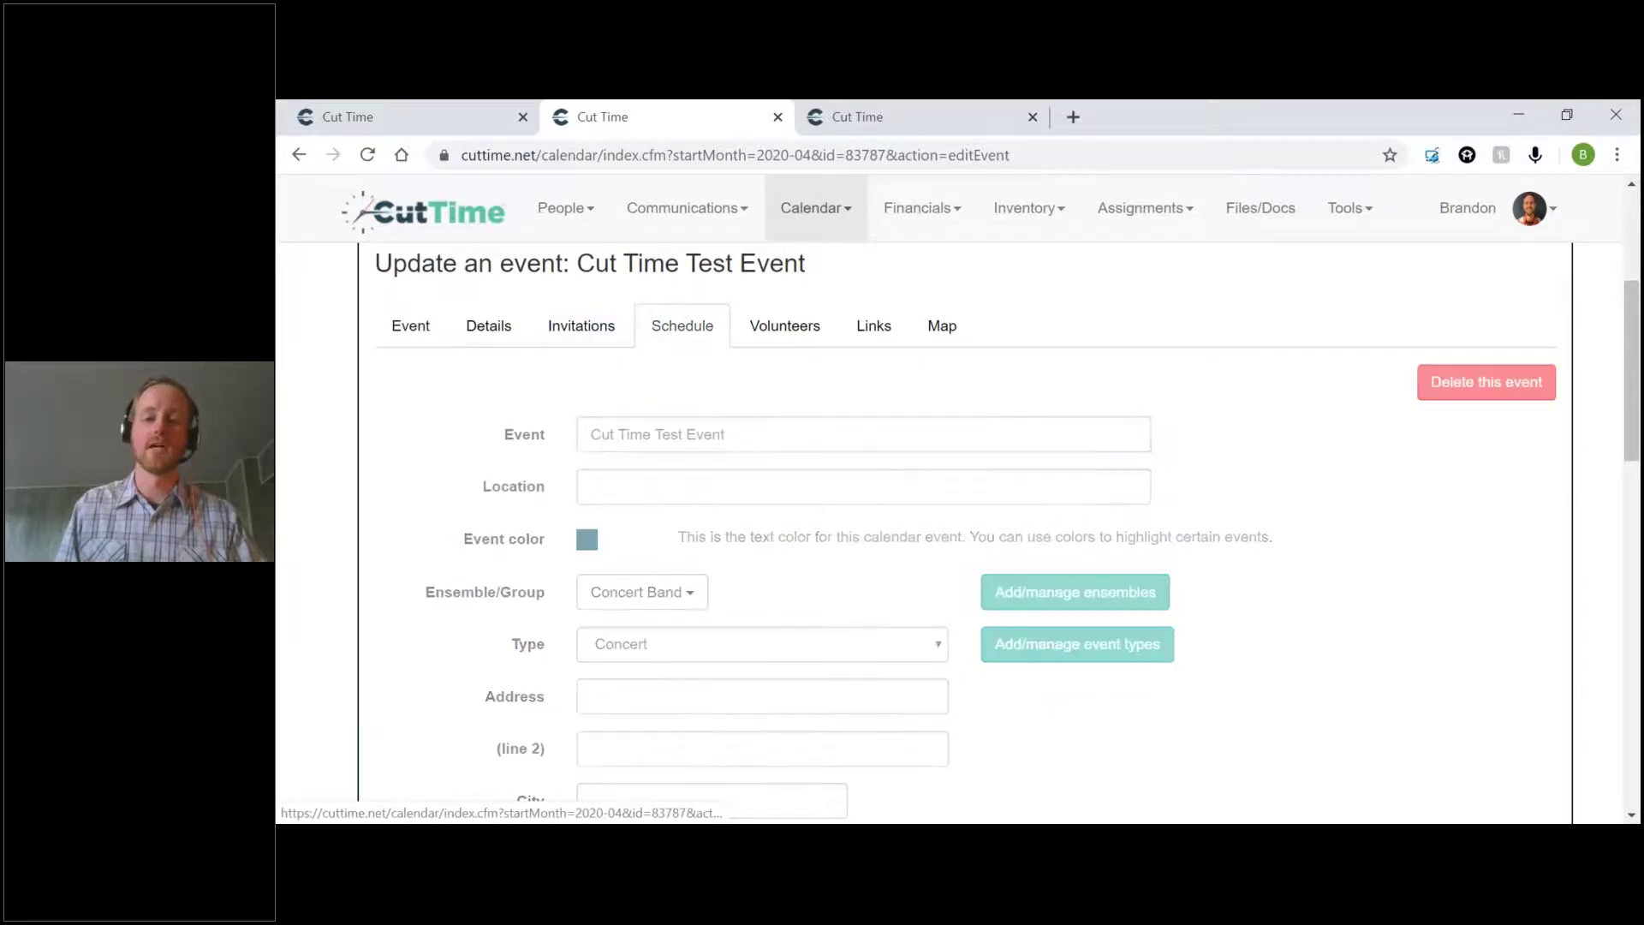
left_click(1452, 381)
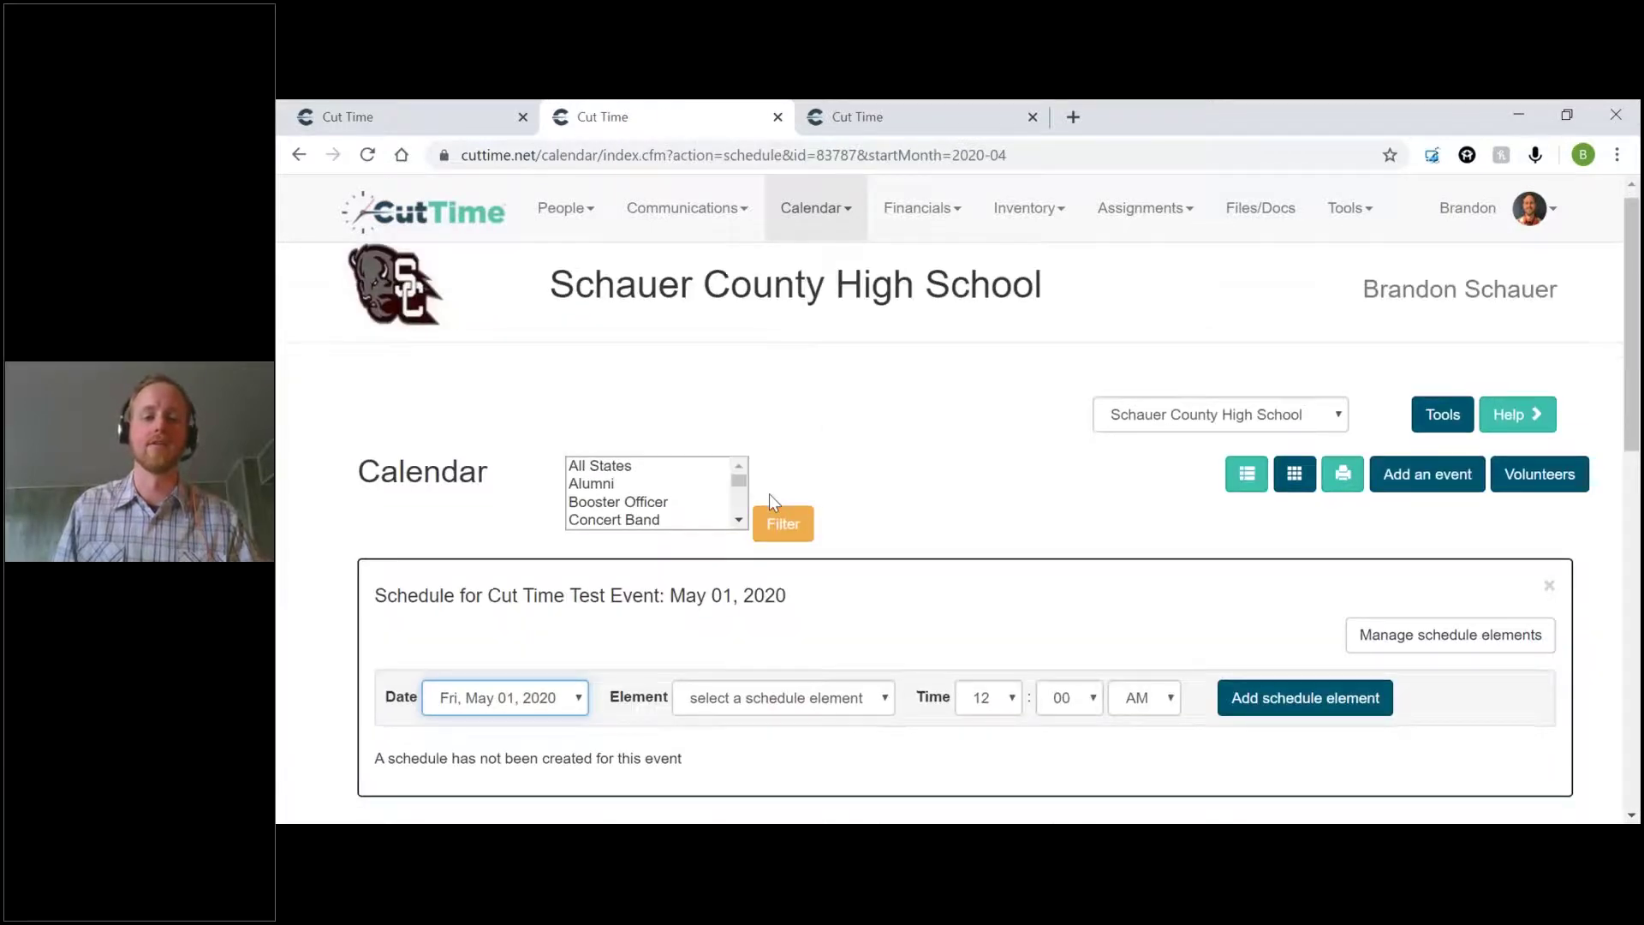
scroll(769, 495, "down", 3)
scroll(664, 544, "down", 1)
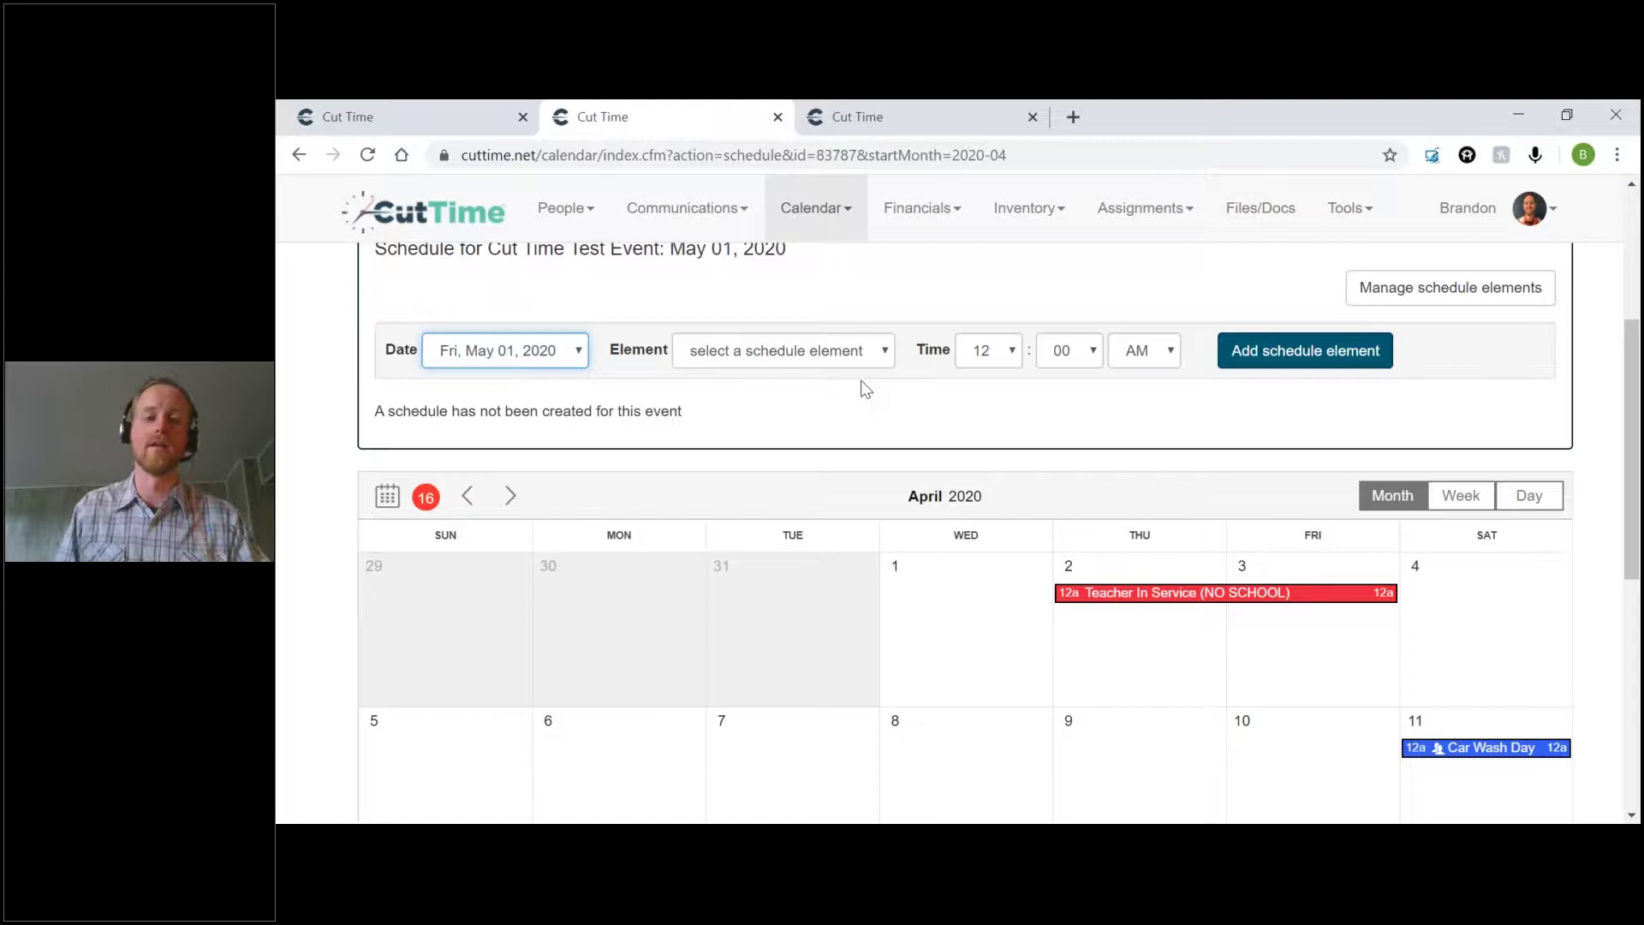
Examine the date choices and the full list of schedule elements in the event's schedule editor, and return to the event
left_click(581, 351)
left_click(579, 351)
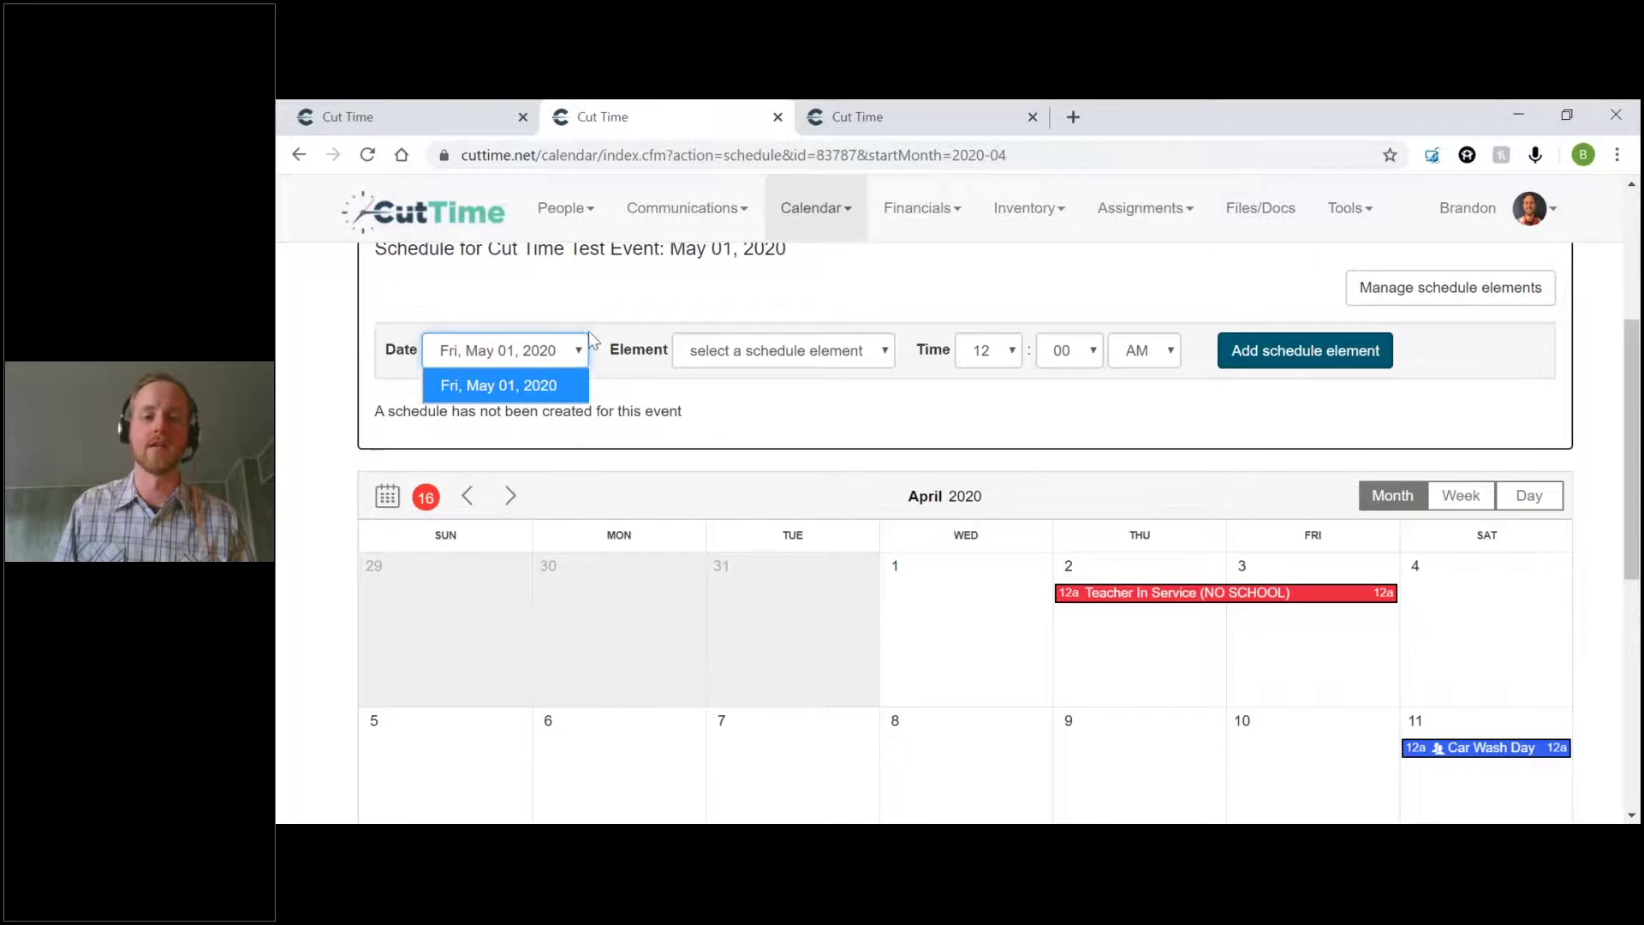
left_click(617, 340)
left_click(796, 358)
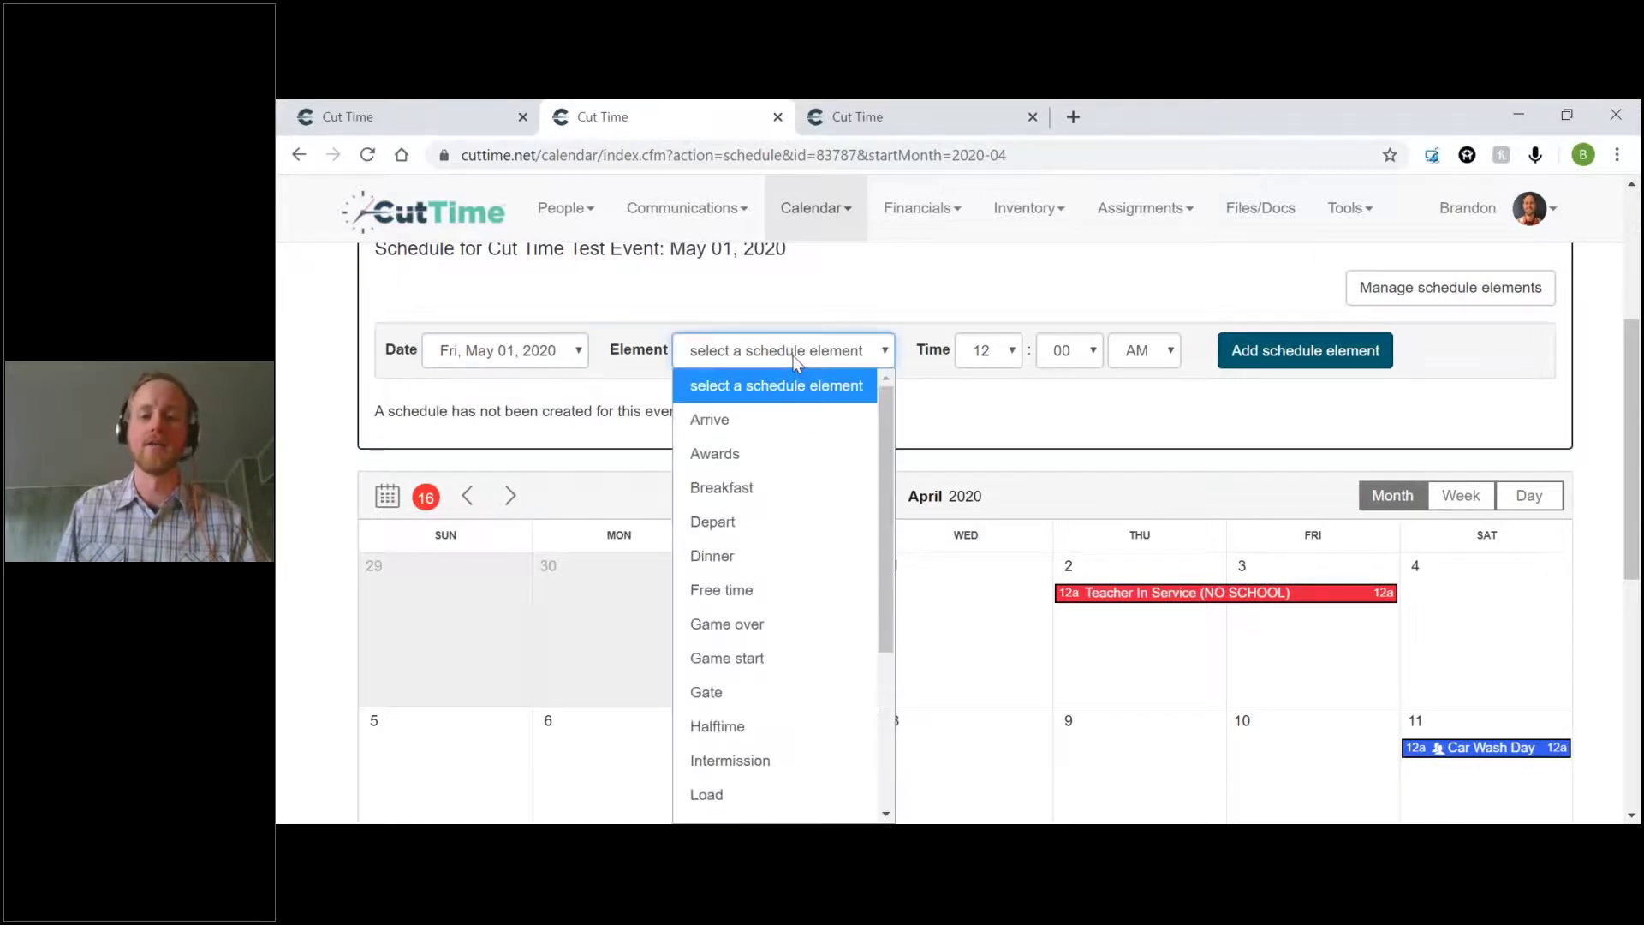
scroll(754, 505, "down", 2)
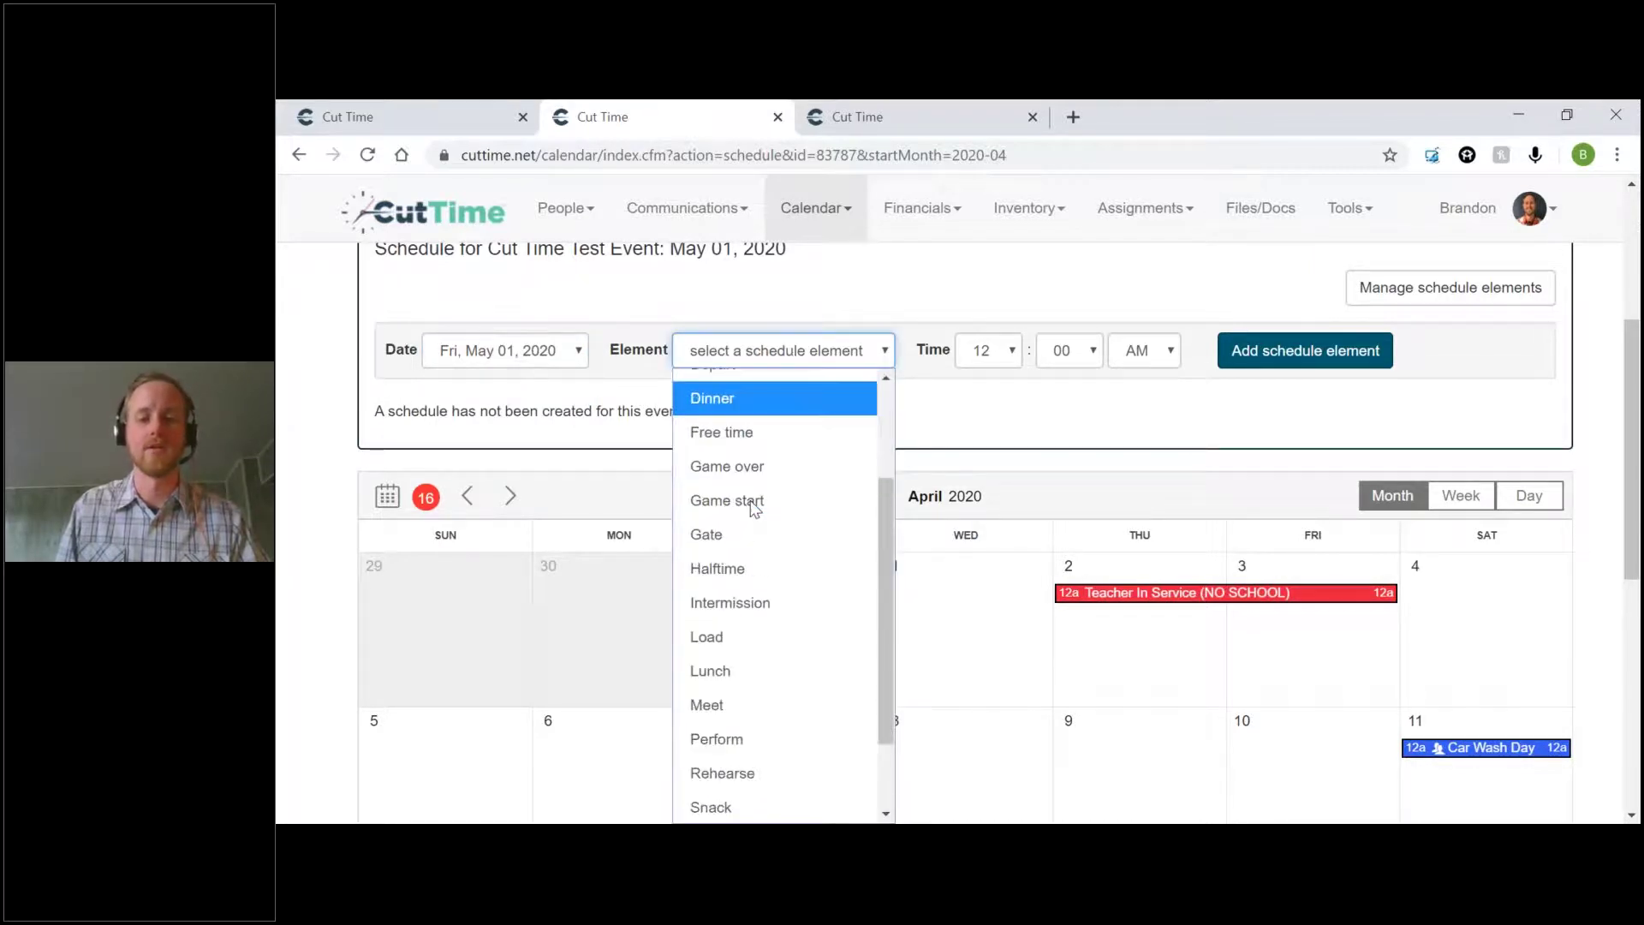
scroll(752, 477, "up", 2)
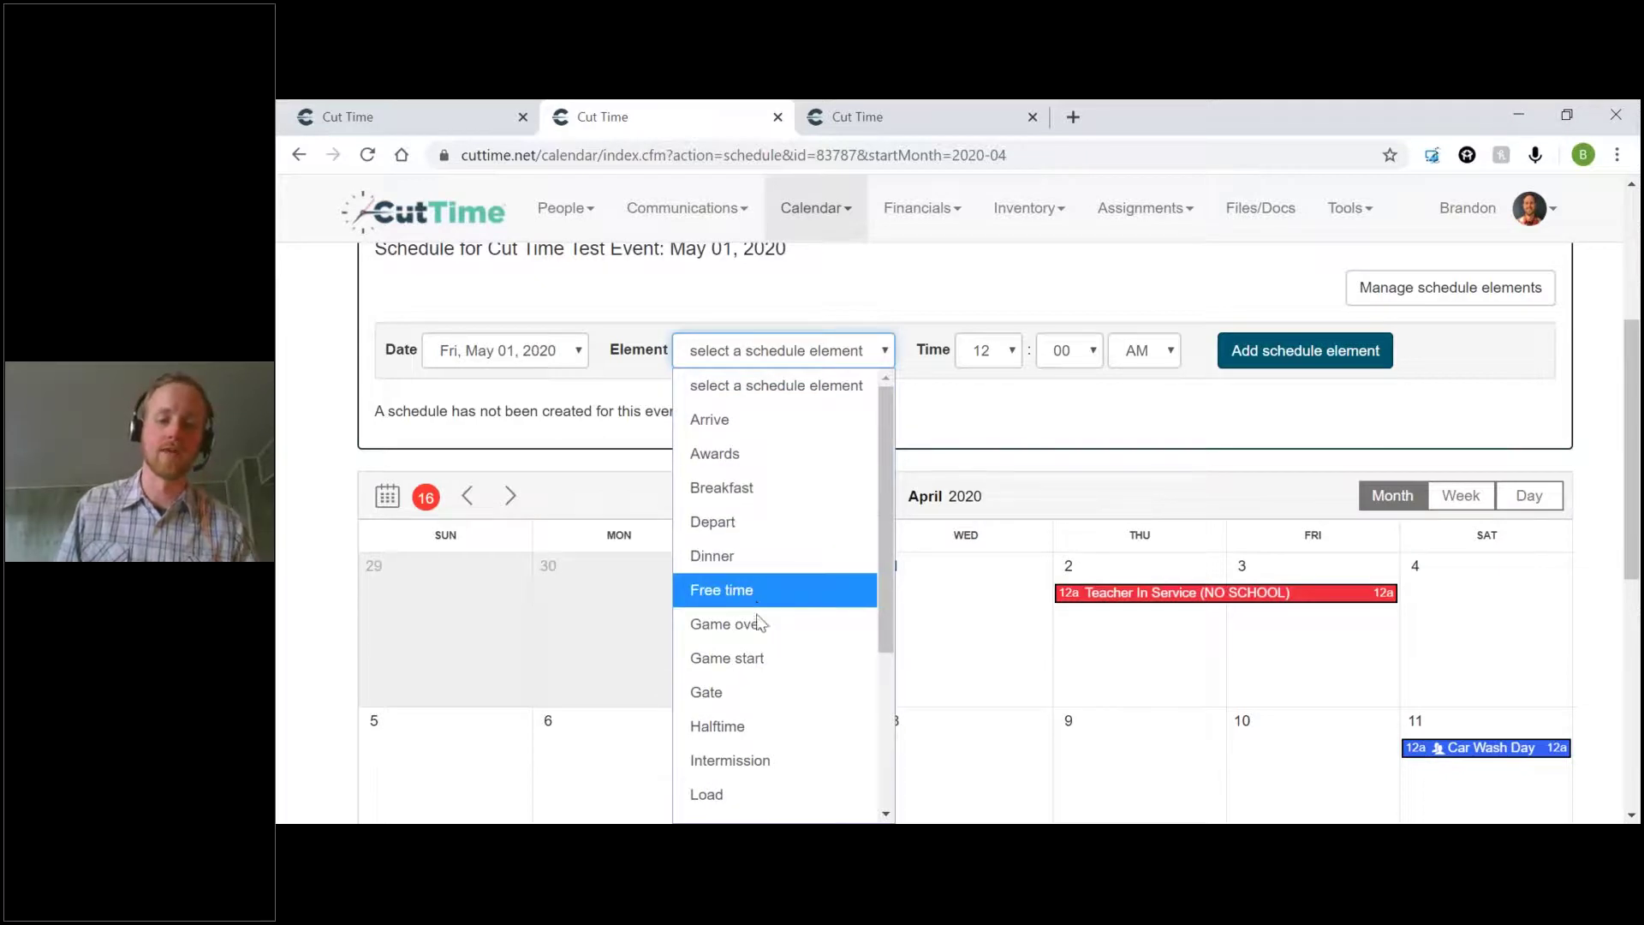
scroll(753, 681, "down", 3)
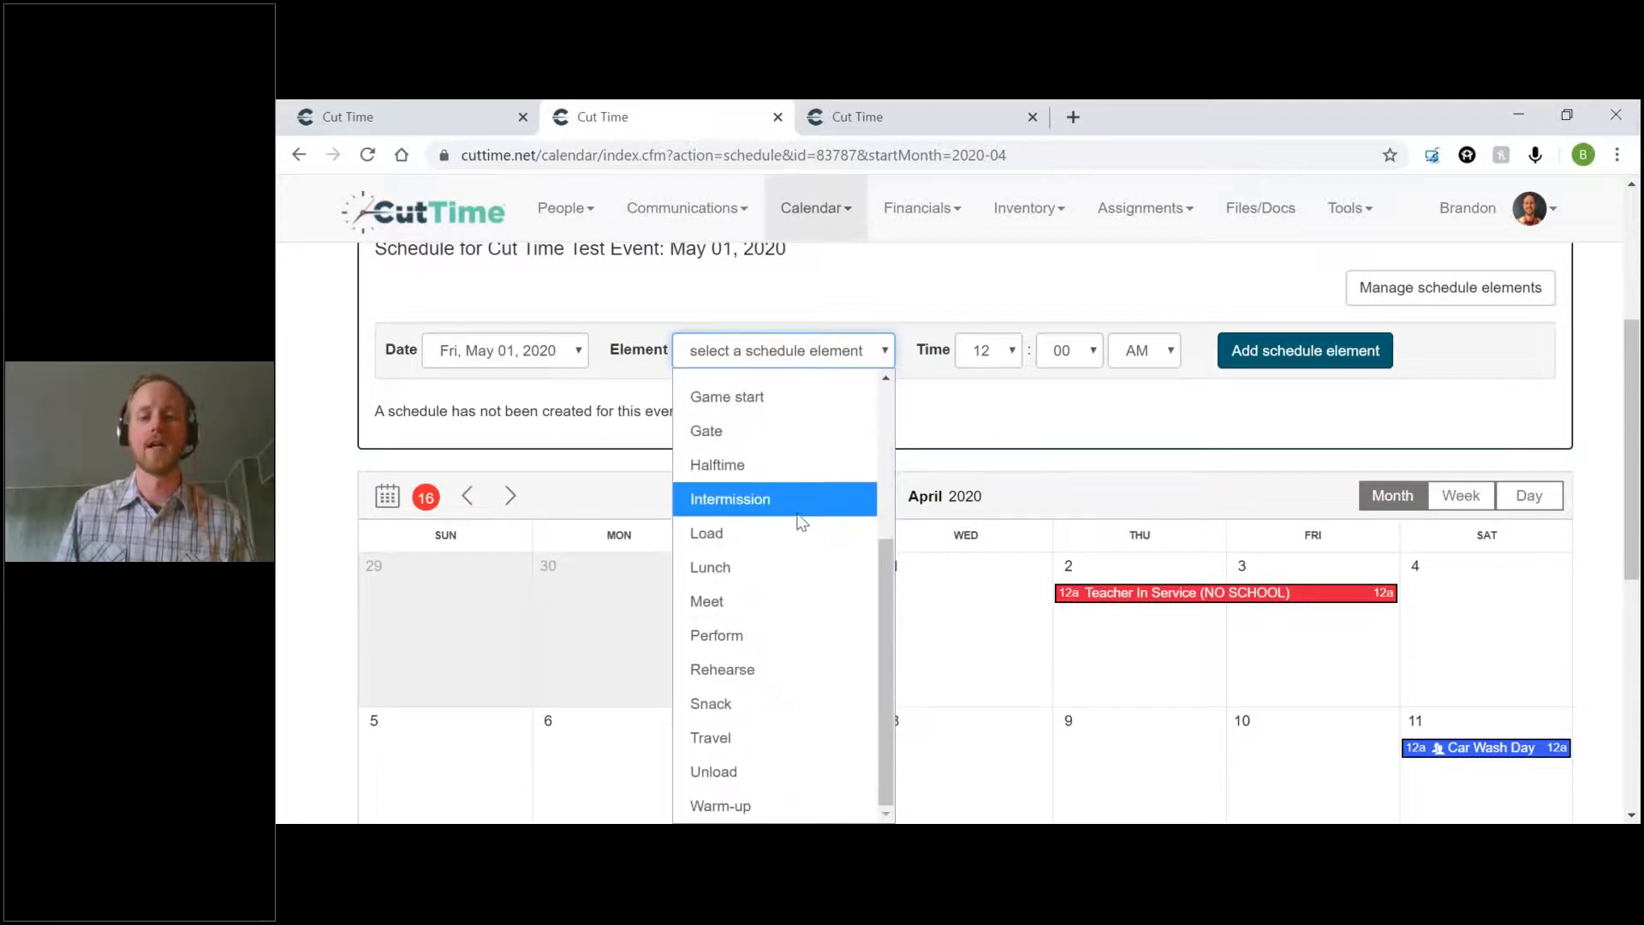
scroll(793, 435, "up", 3)
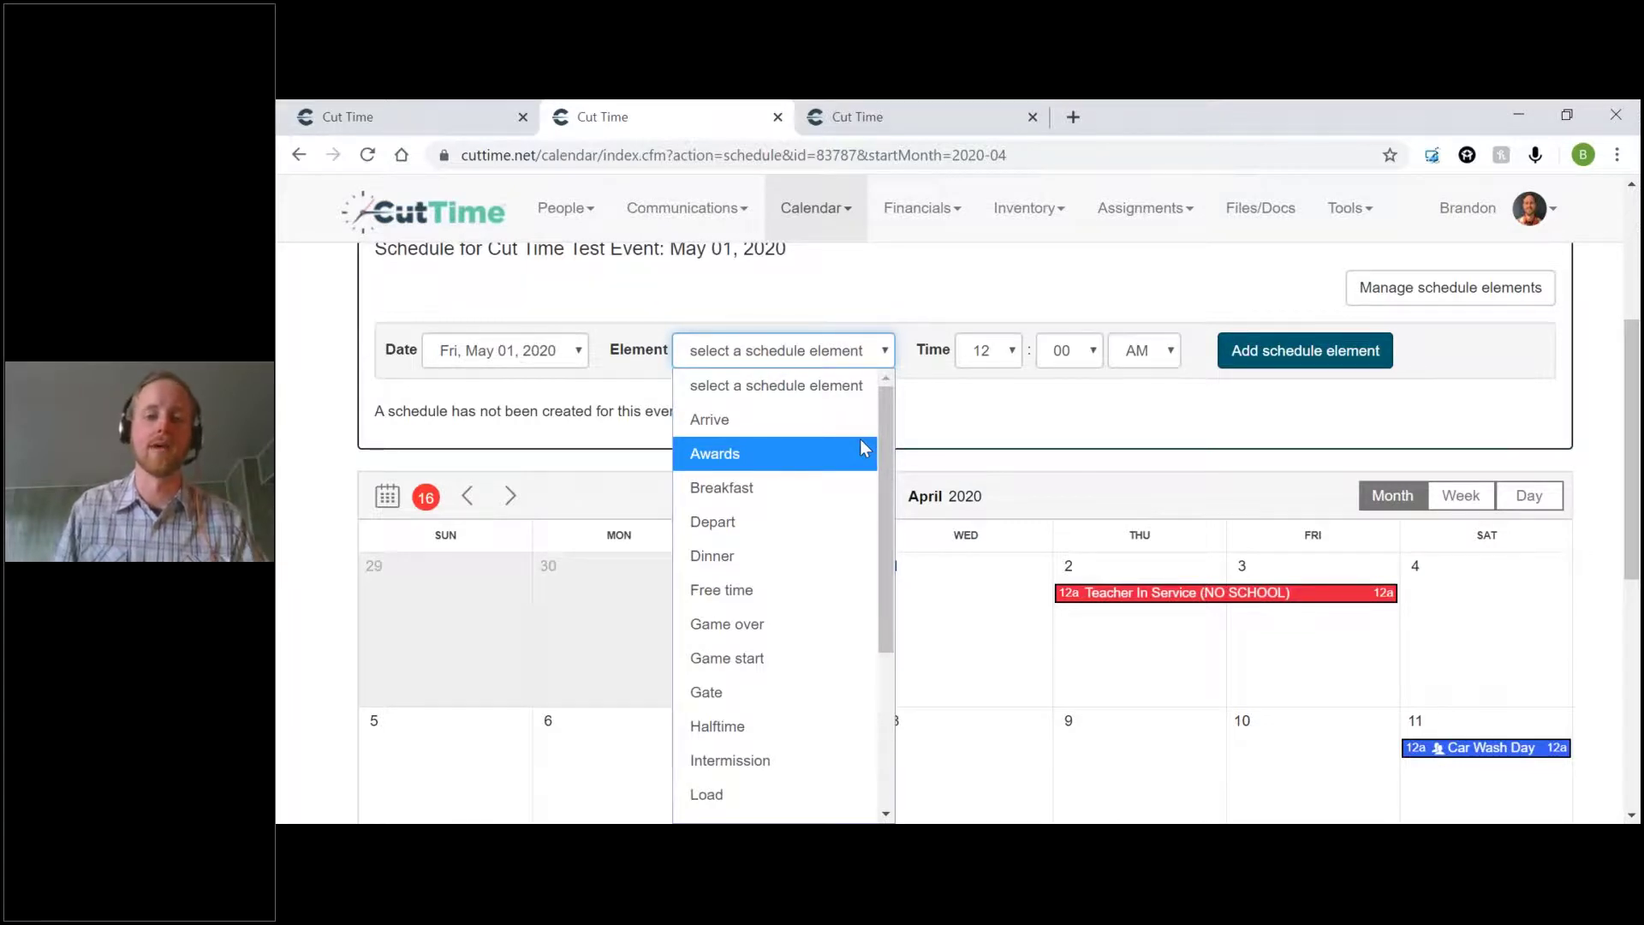
left_click(947, 440)
scroll(1119, 434, "up", 2)
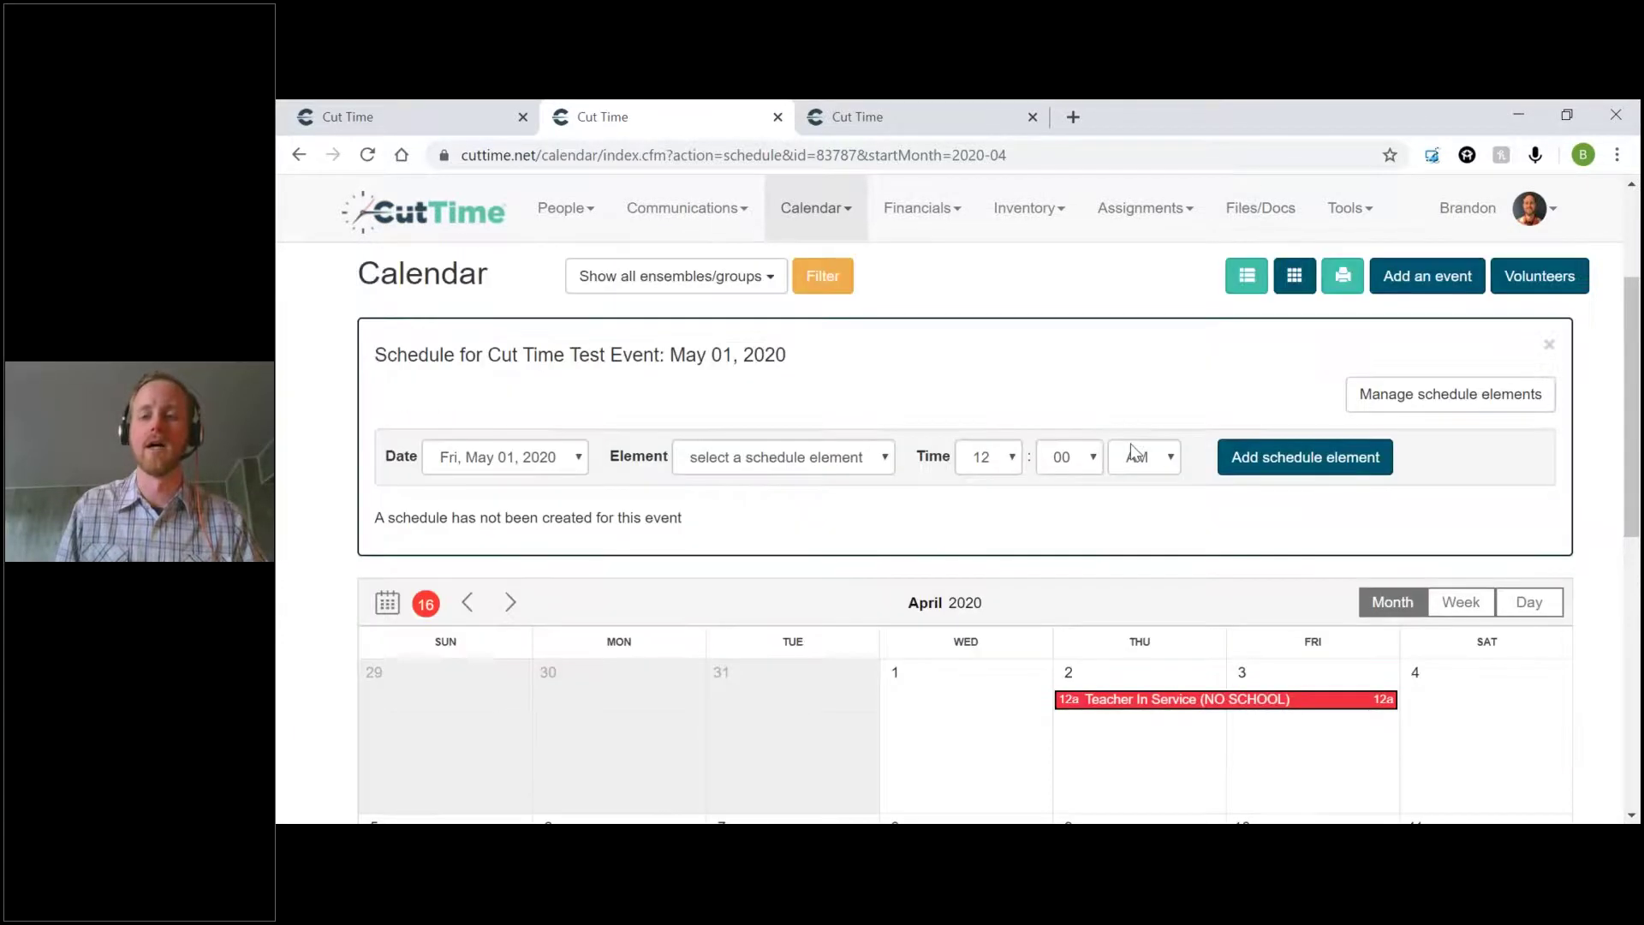
scroll(1199, 411, "down", 1)
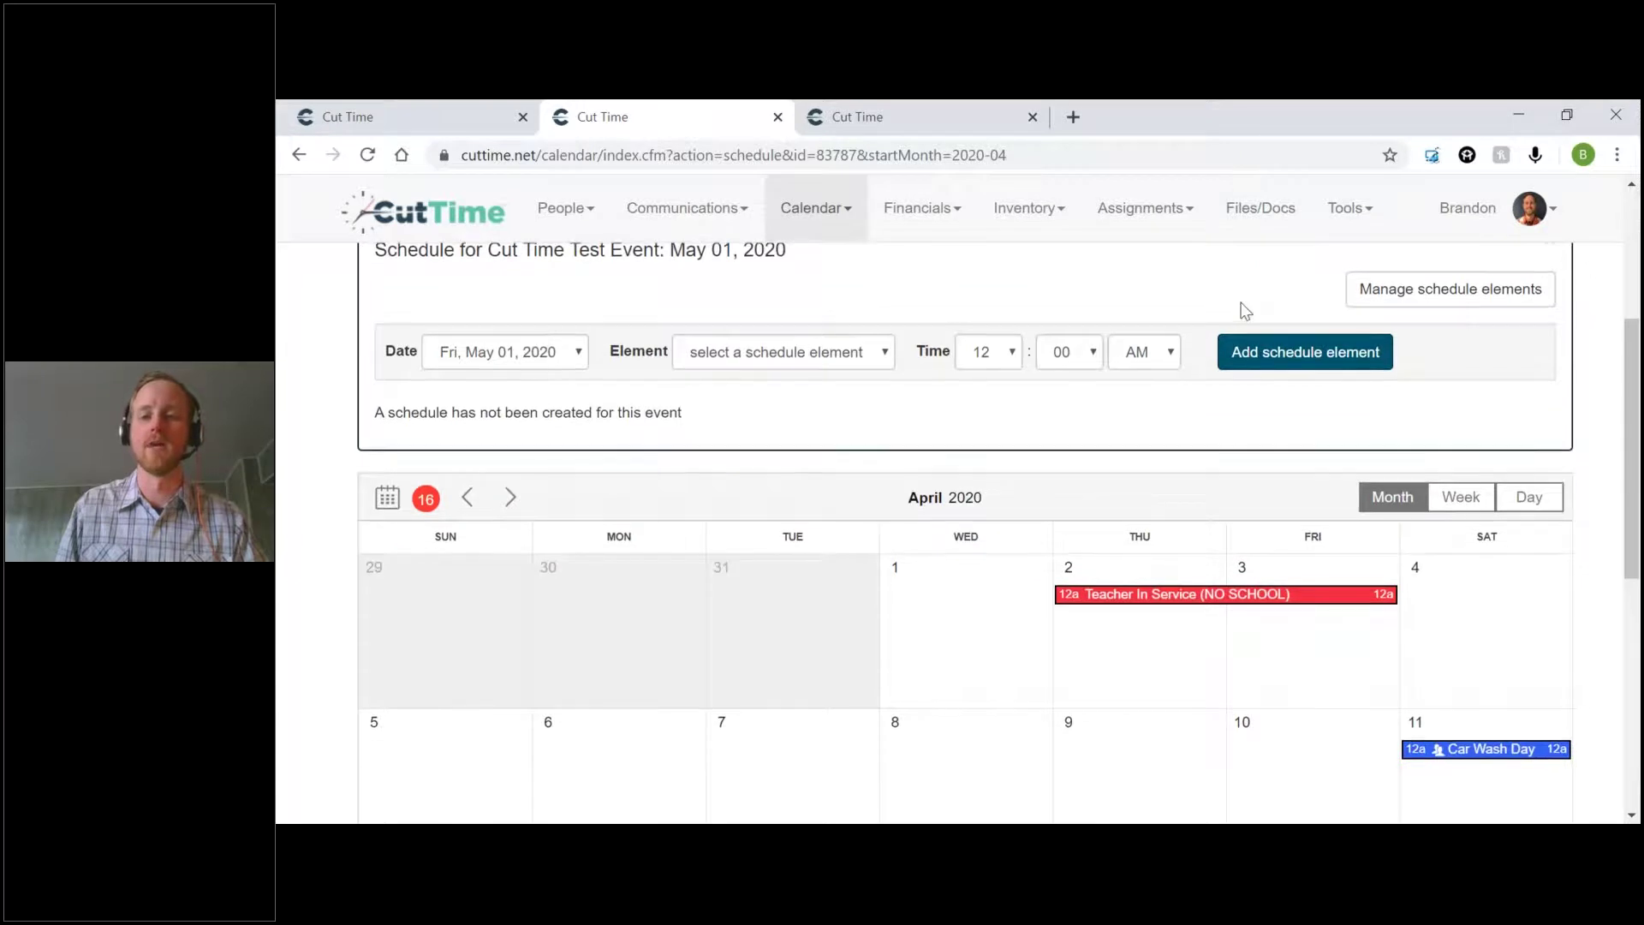
scroll(1244, 311, "up", 1)
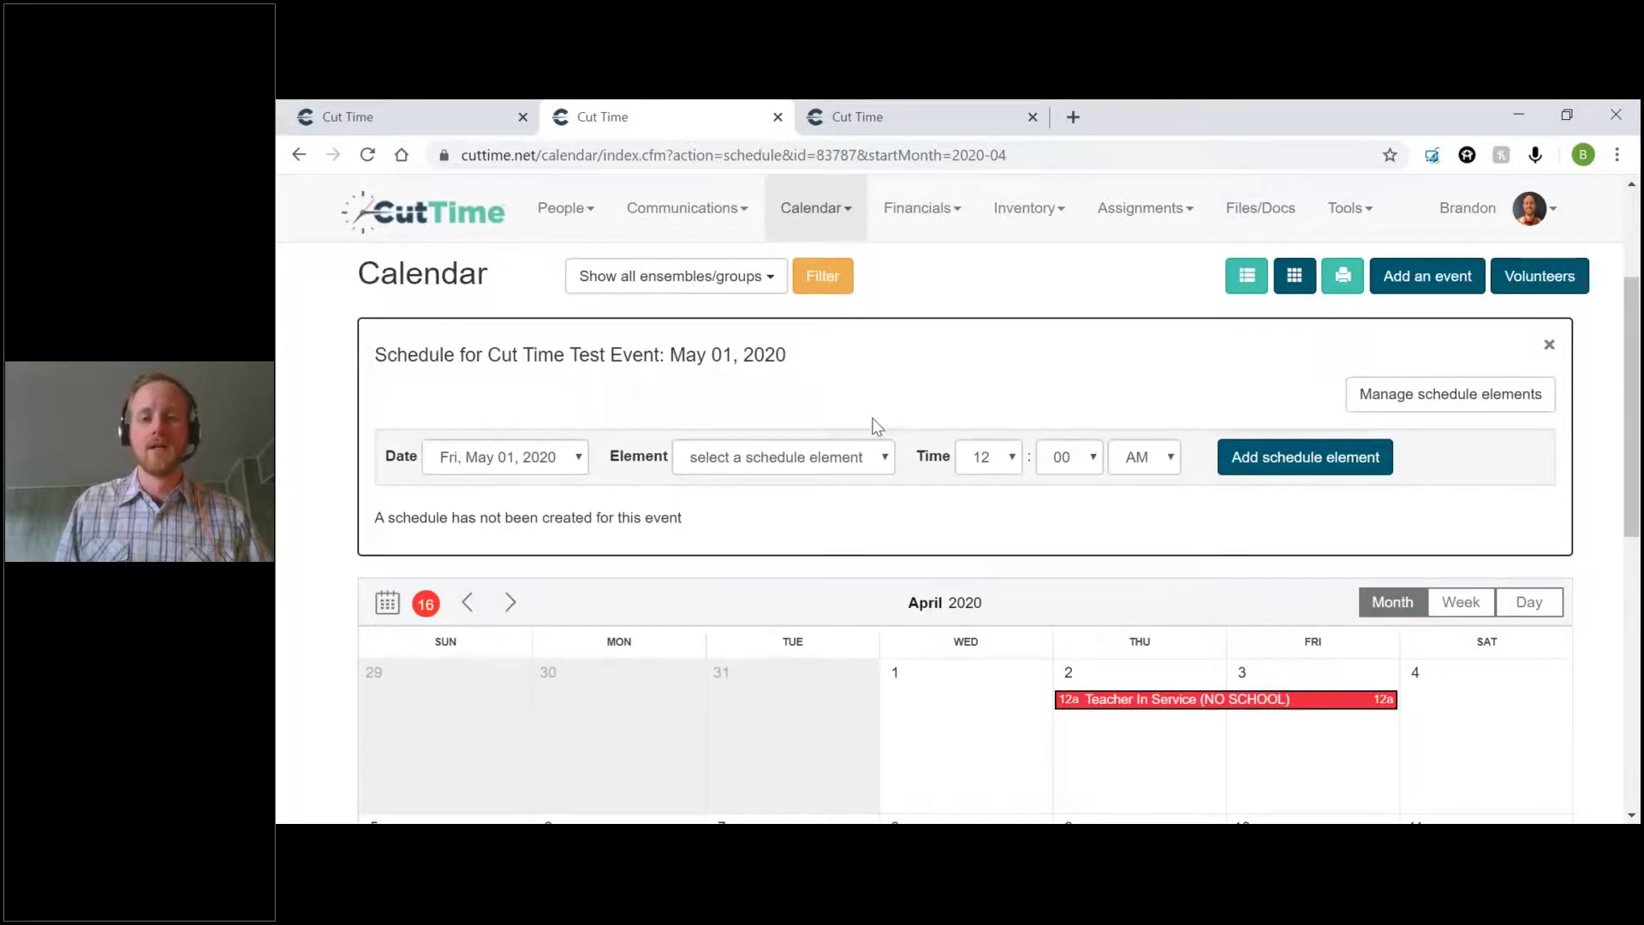
scroll(876, 426, "down", 1)
key("alt+Left")
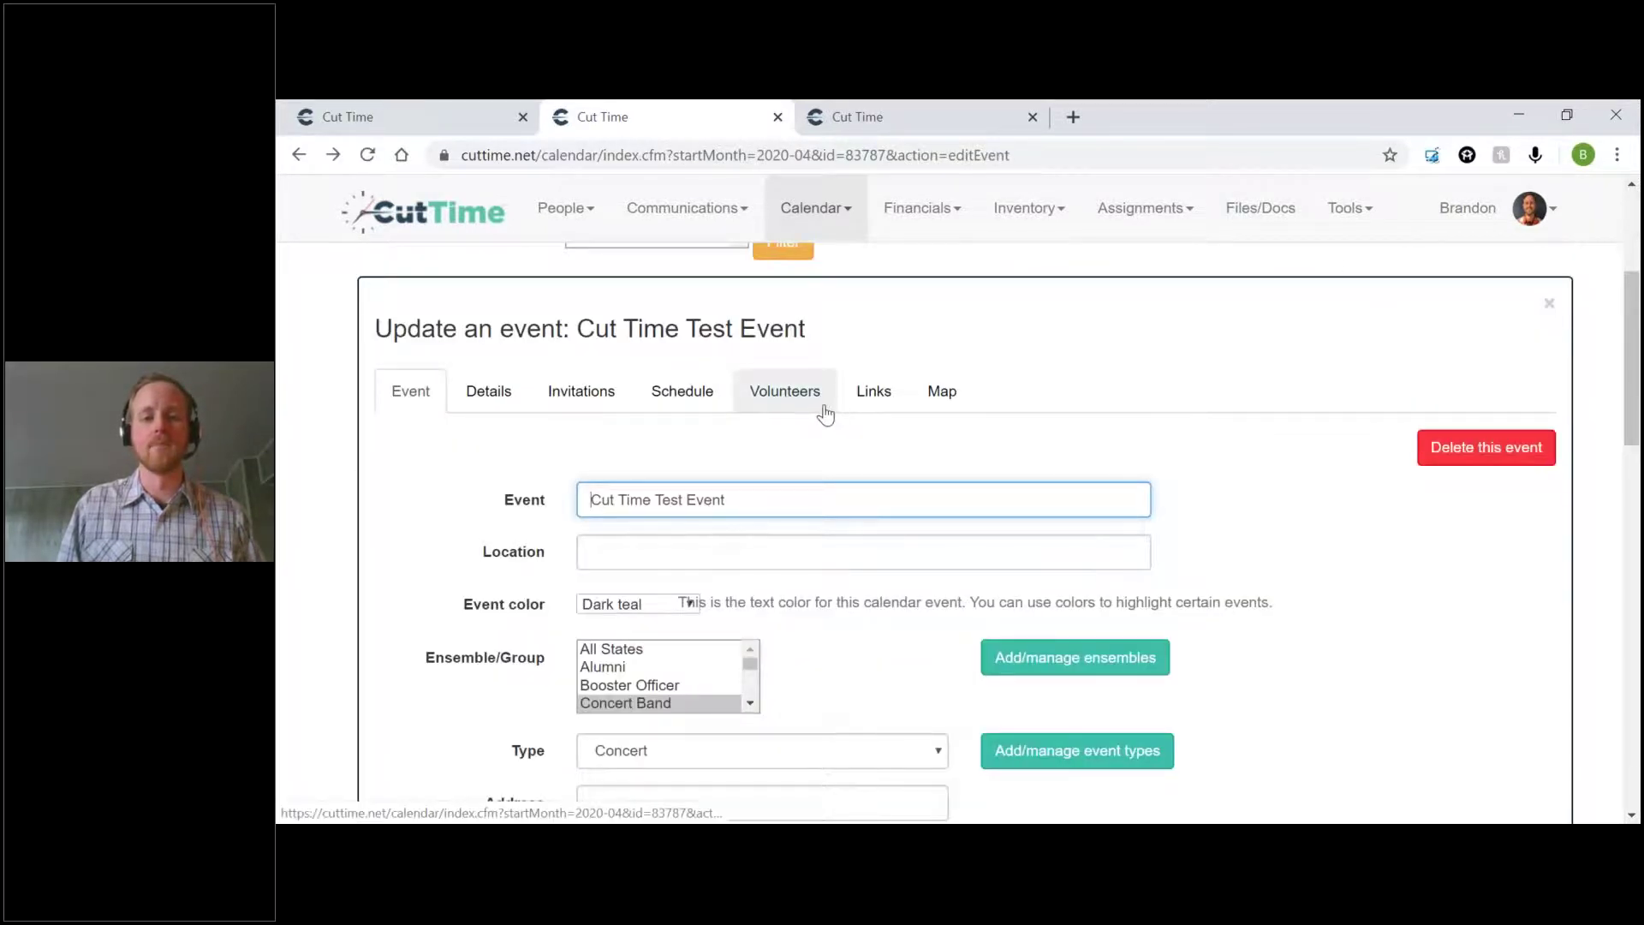
Review the event's volunteers and map sections, and close the event editor
left_click(797, 368)
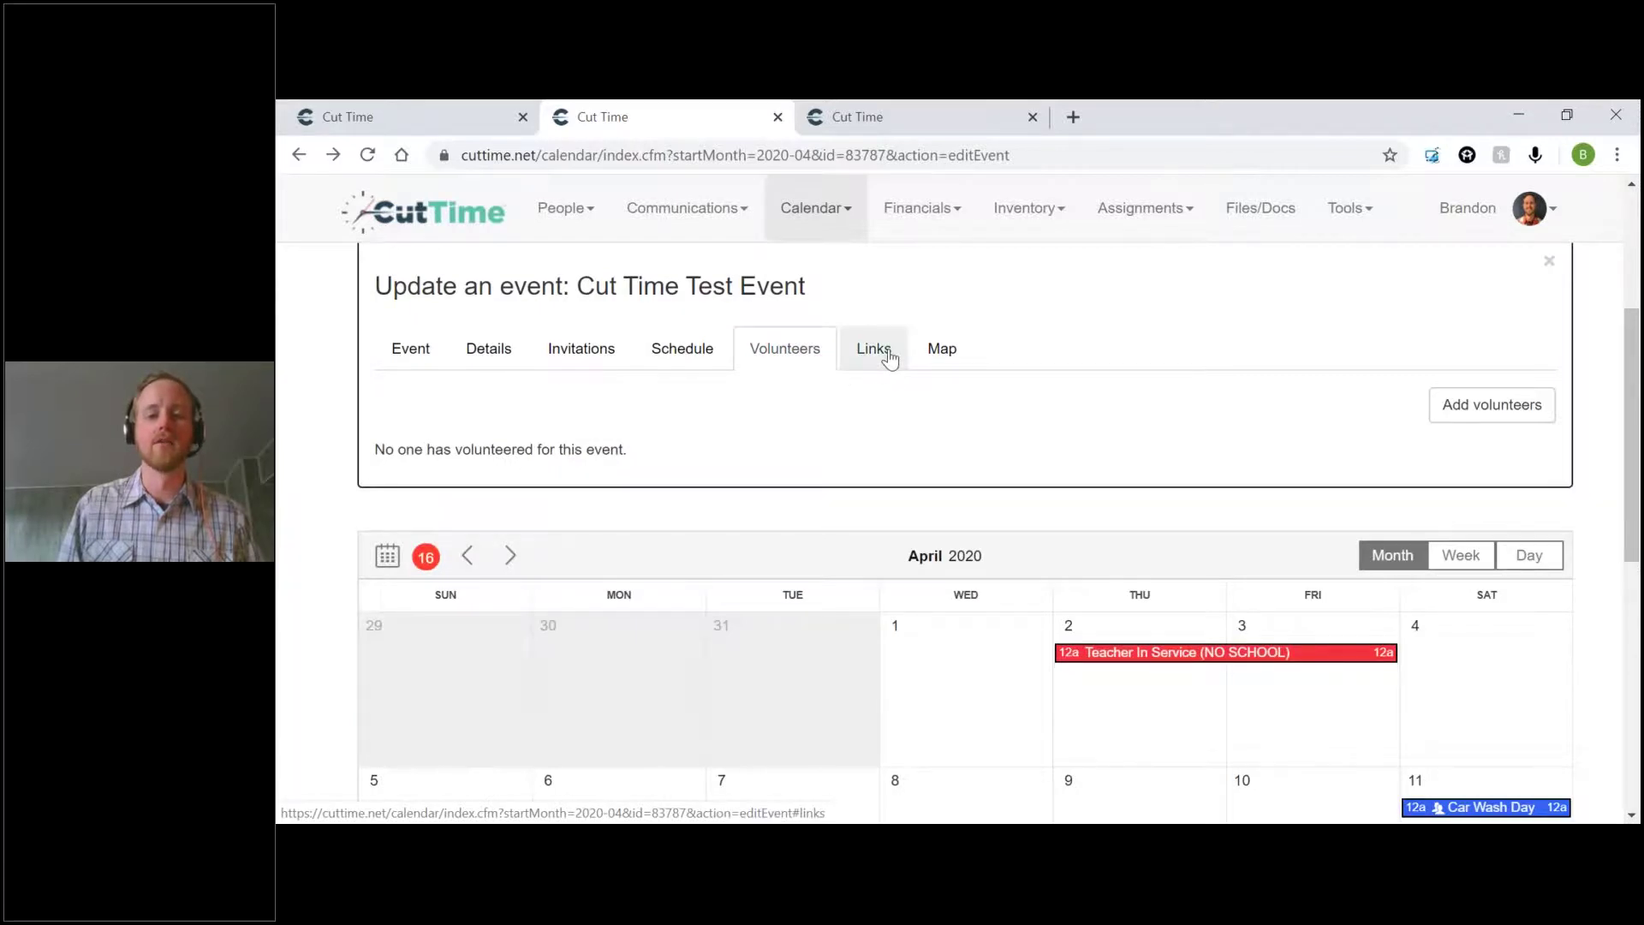
left_click(942, 350)
scroll(1097, 513, "down", 1)
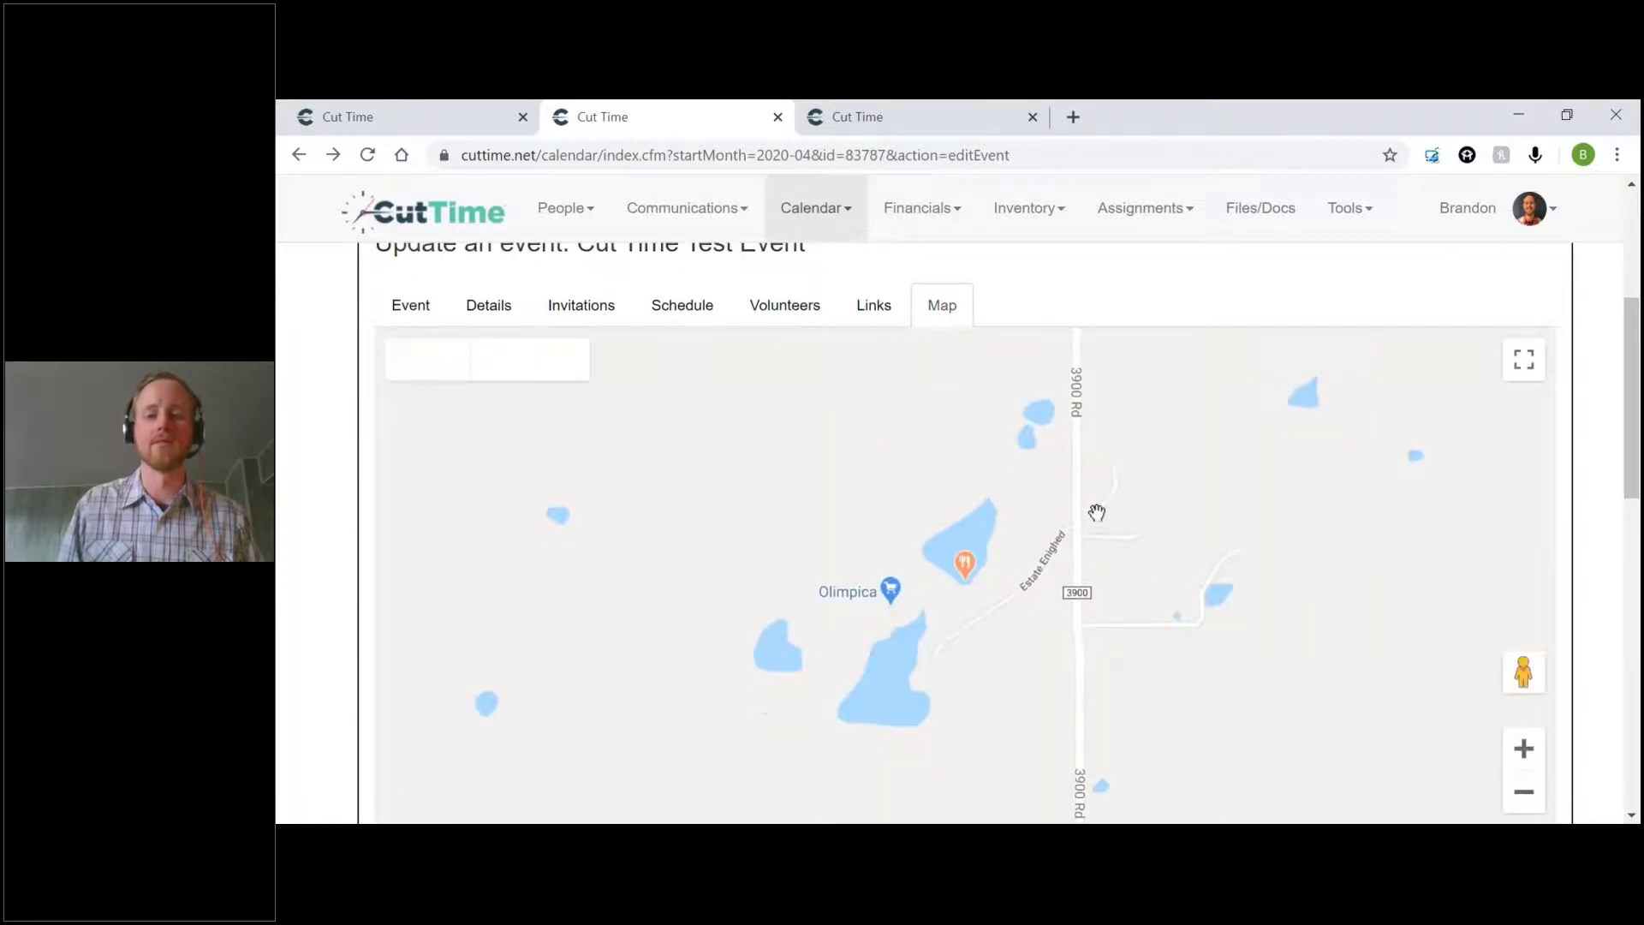
scroll(1095, 514, "down", 4)
scroll(1093, 514, "up", 5)
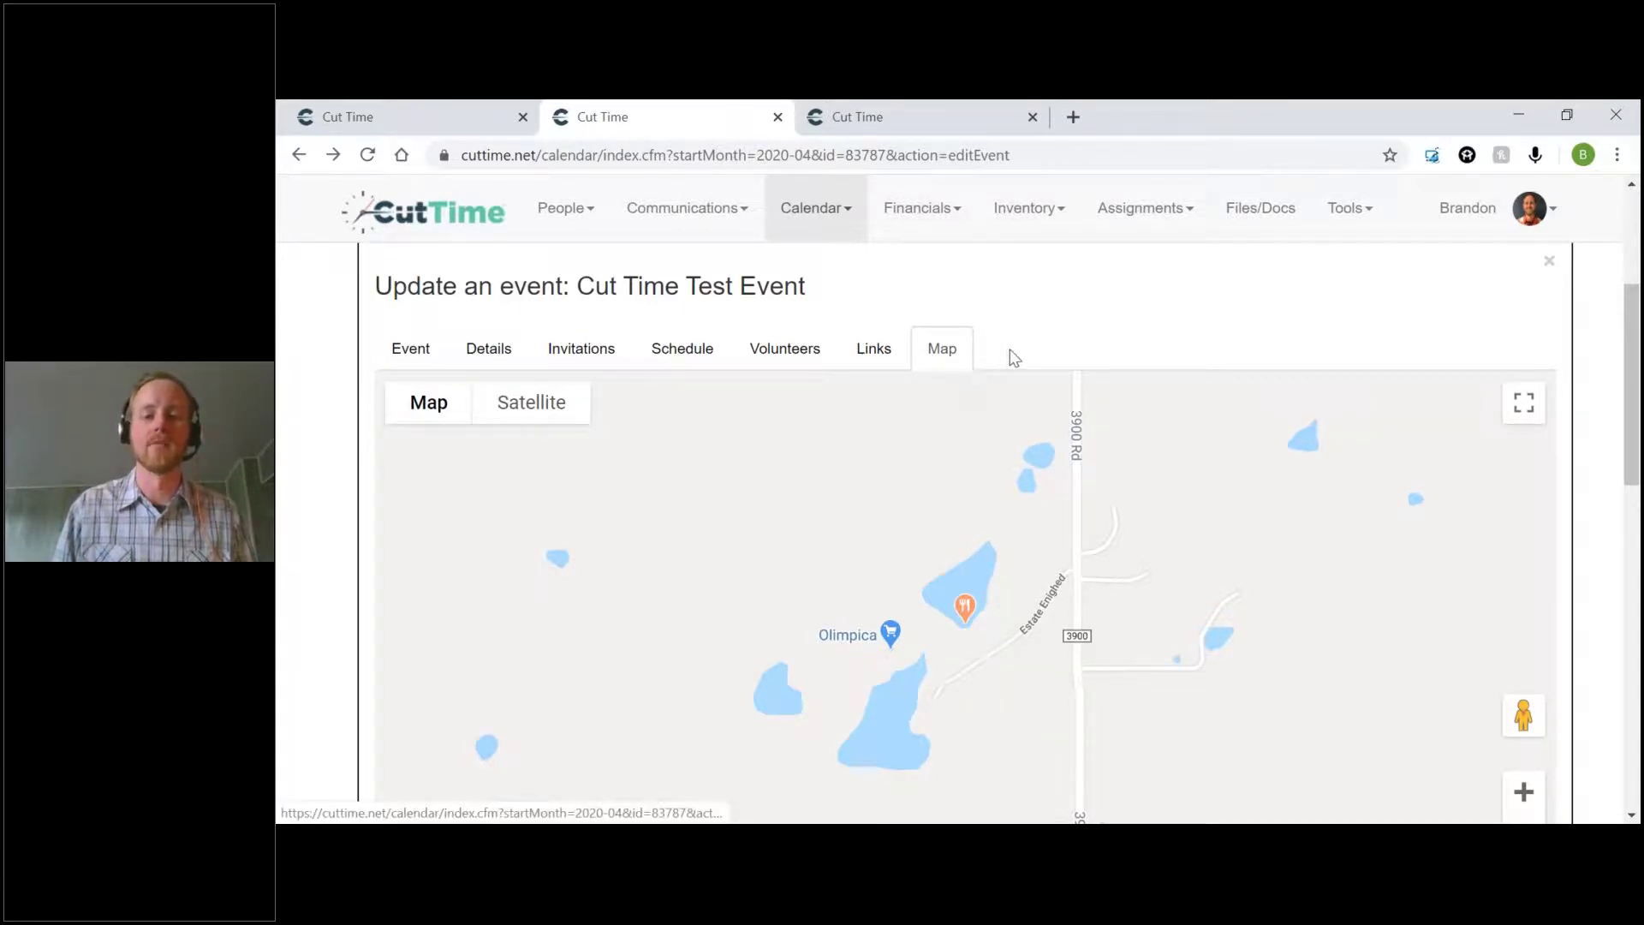
scroll(1026, 343, "up", 1)
scroll(1026, 346, "up", 4)
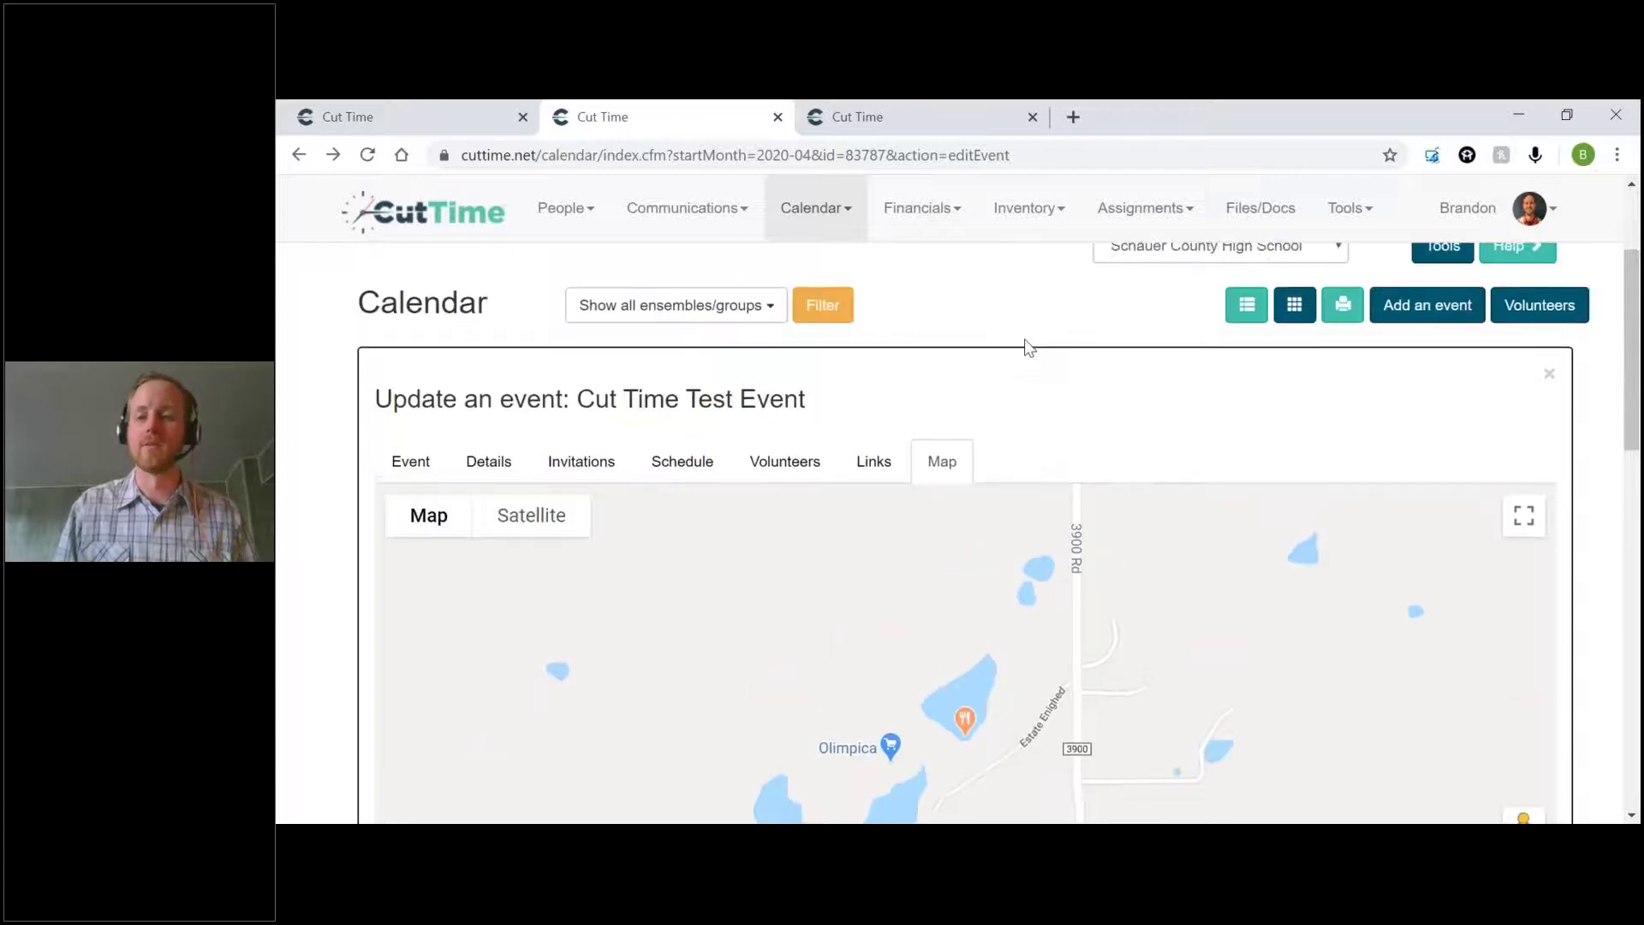
scroll(1219, 371, "down", 5)
scroll(1432, 257, "up", 3)
left_click(1551, 266)
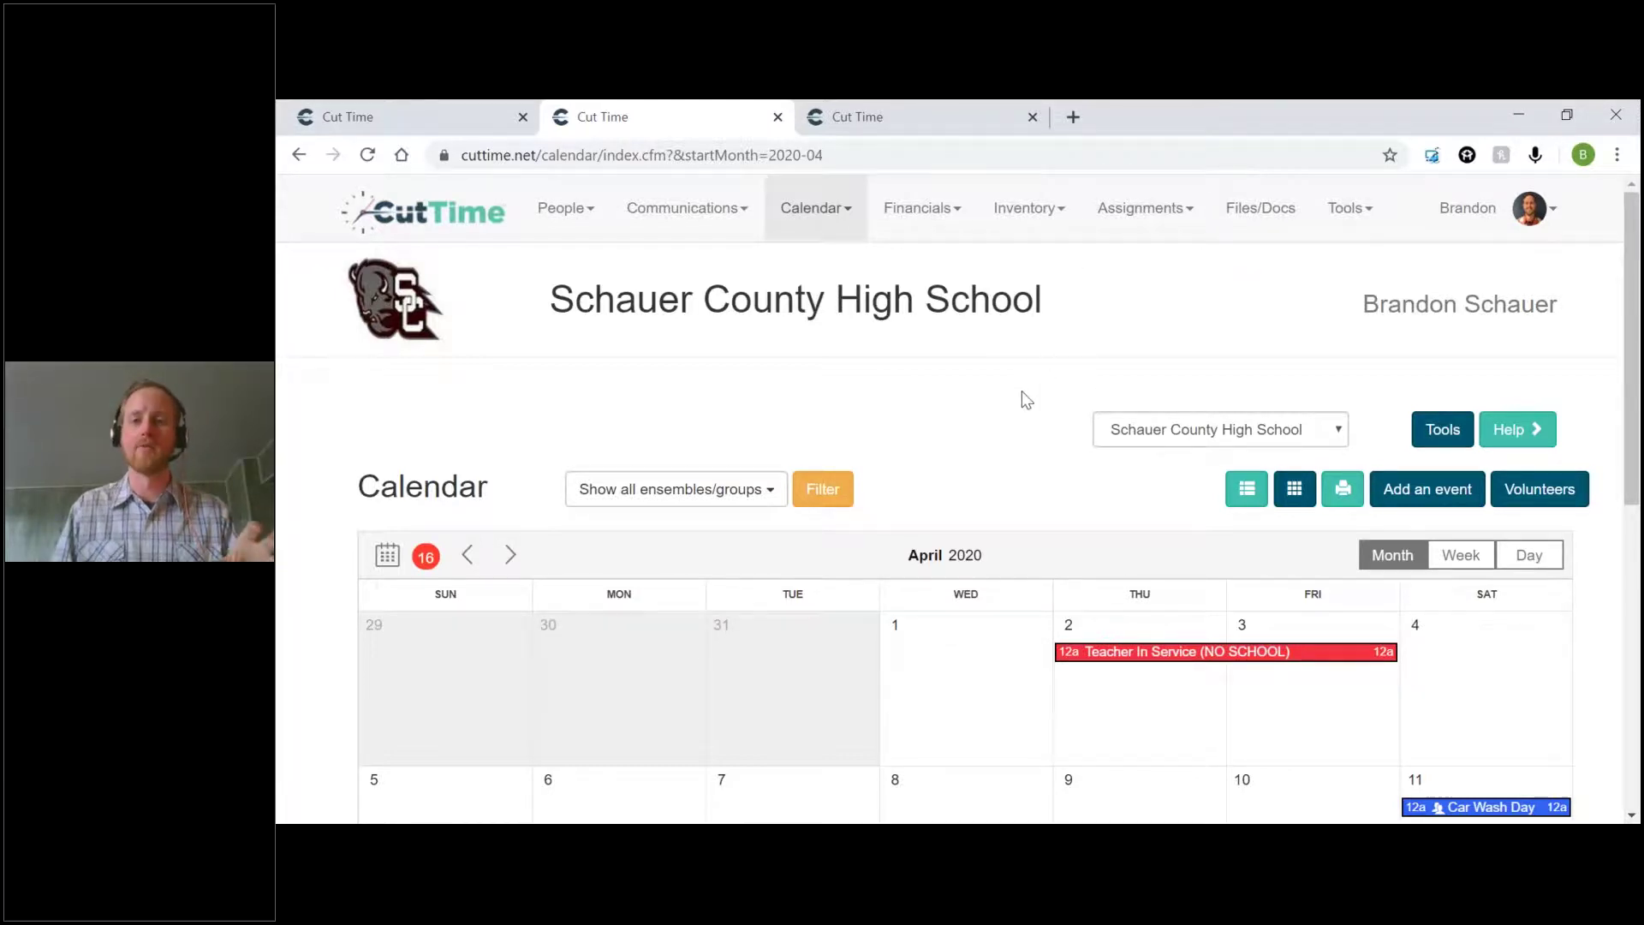
Open the event attendance report and select Cut Time Test Event (5-1-20) for the current year
left_click(828, 218)
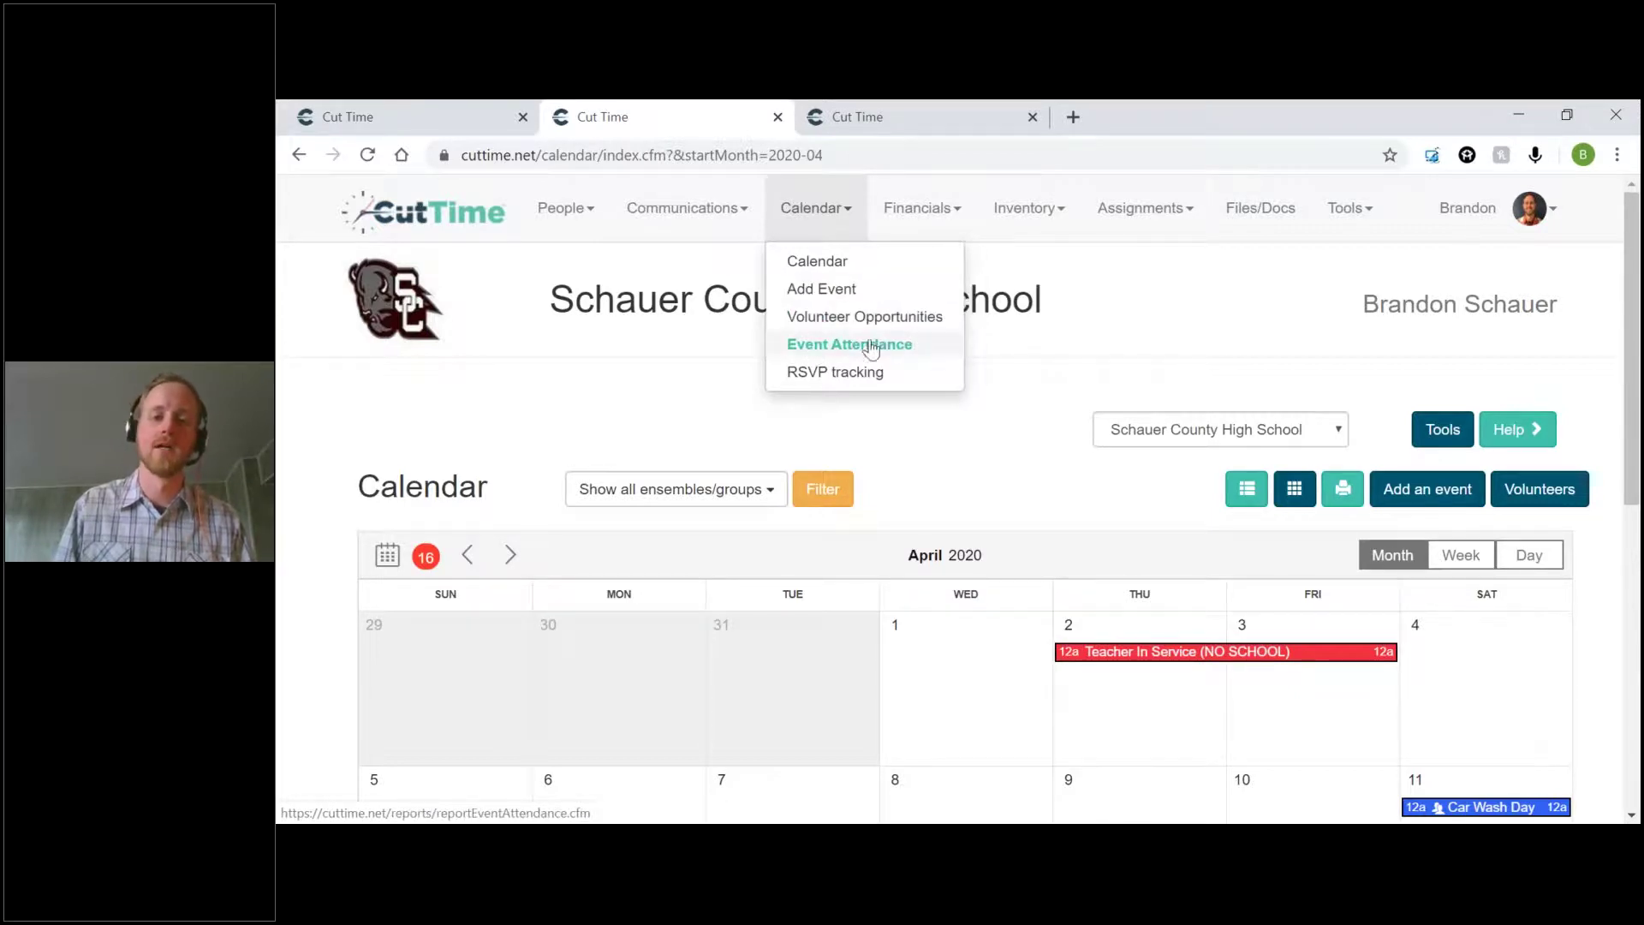
left_click(897, 346)
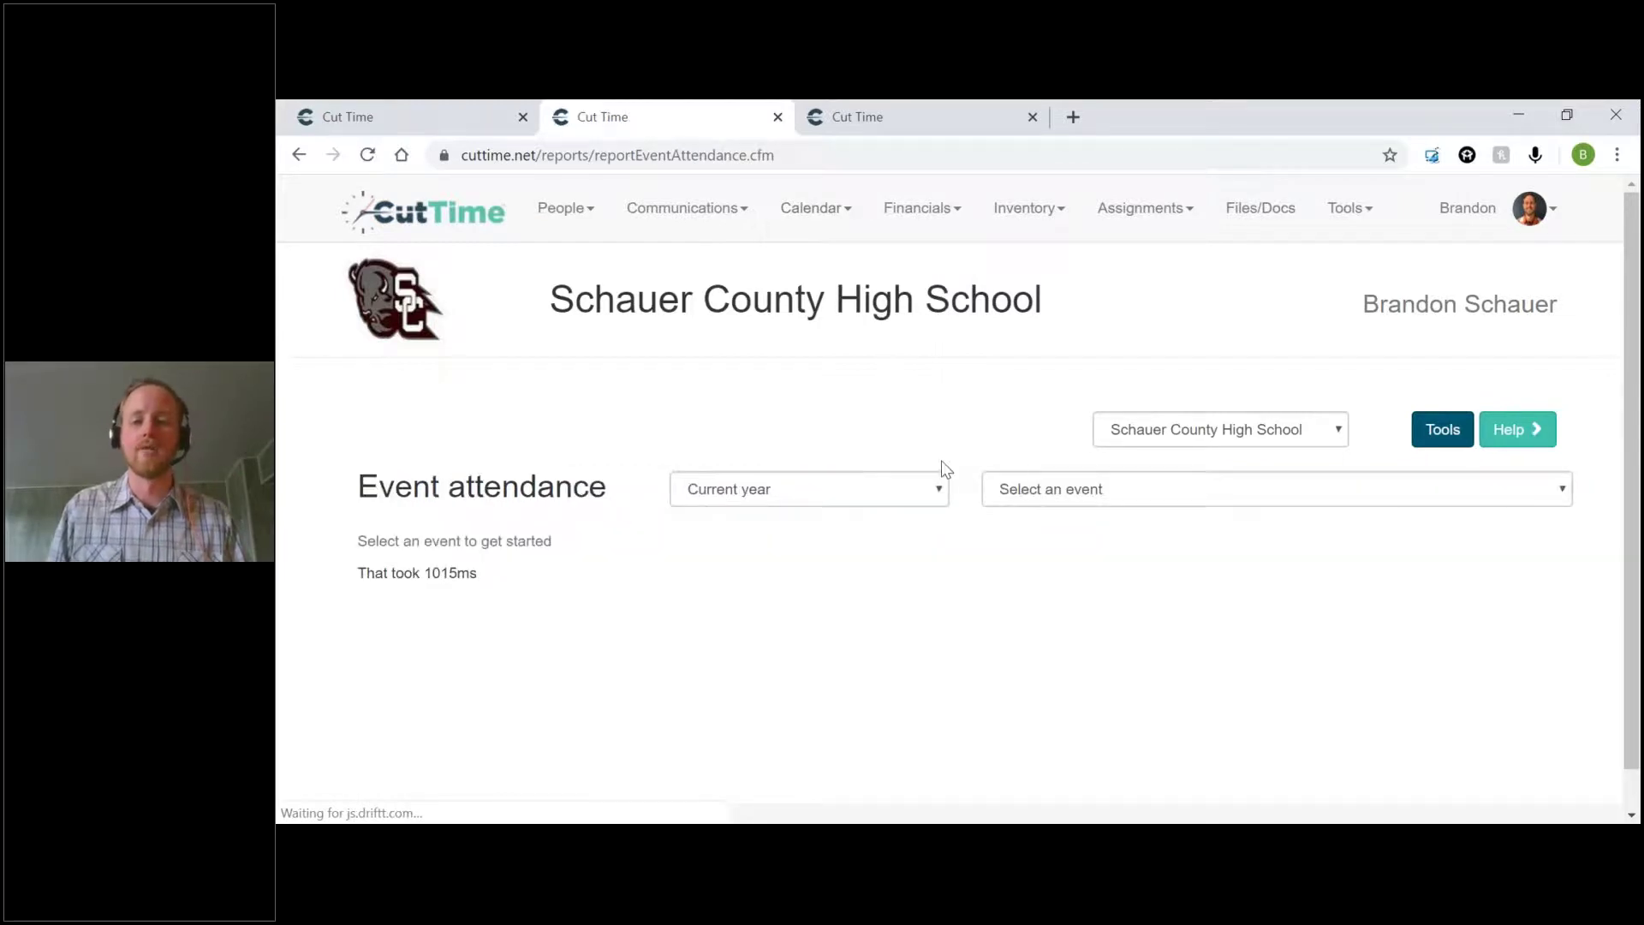
left_click(1045, 497)
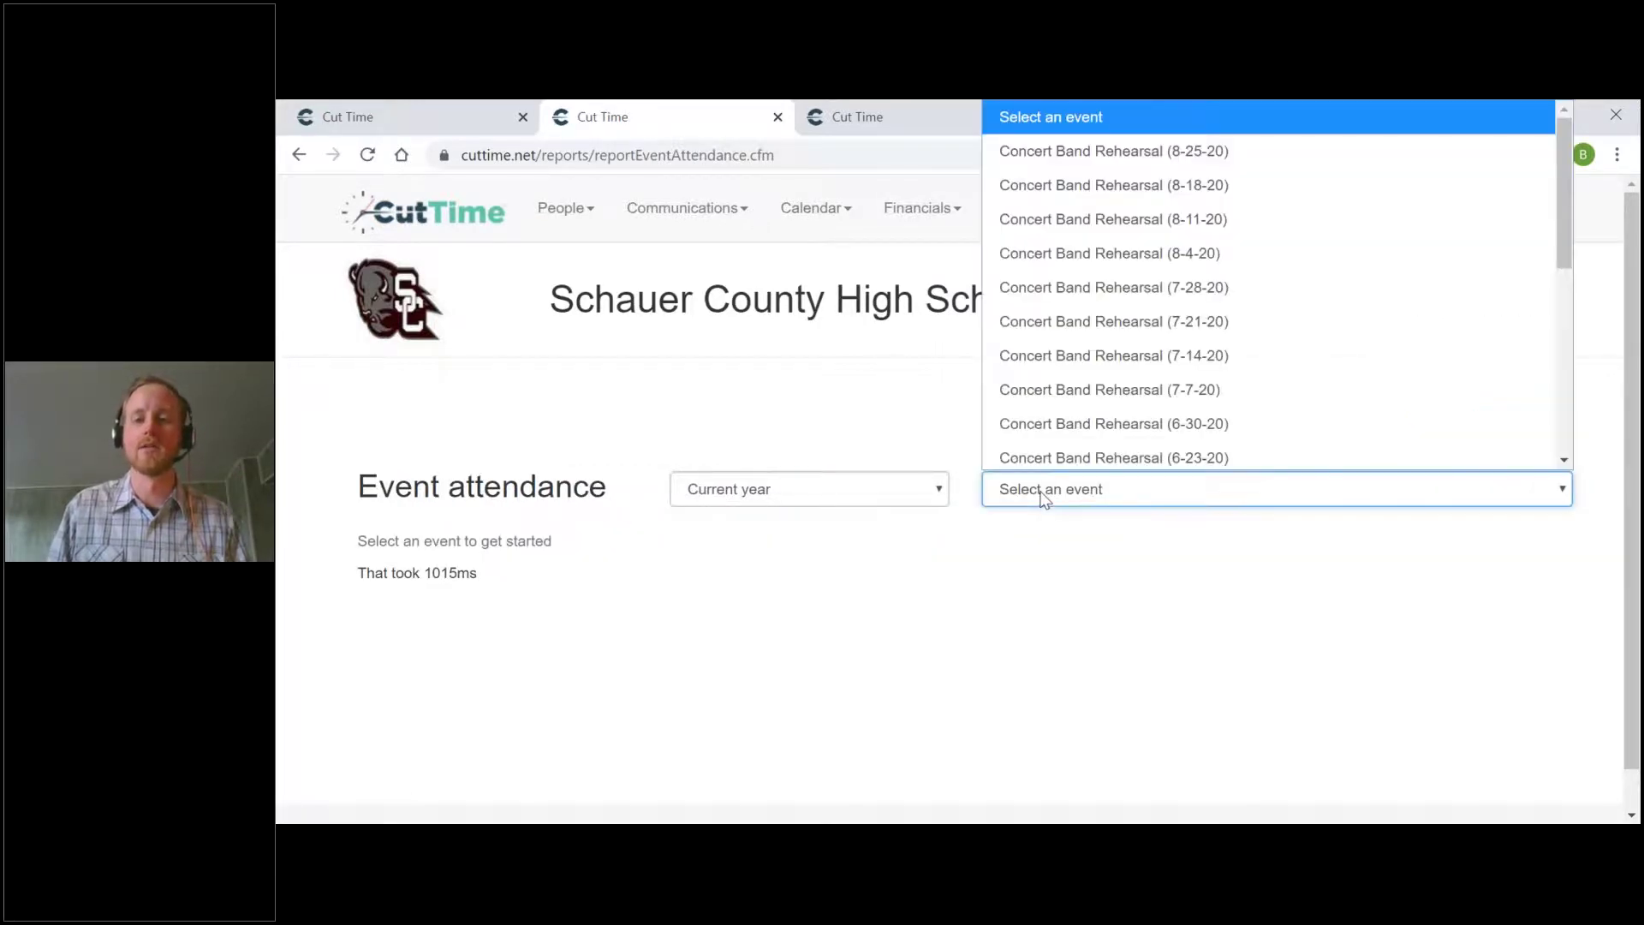
scroll(1053, 351, "down", 5)
scroll(1128, 360, "up", 3)
scroll(1105, 376, "down", 4)
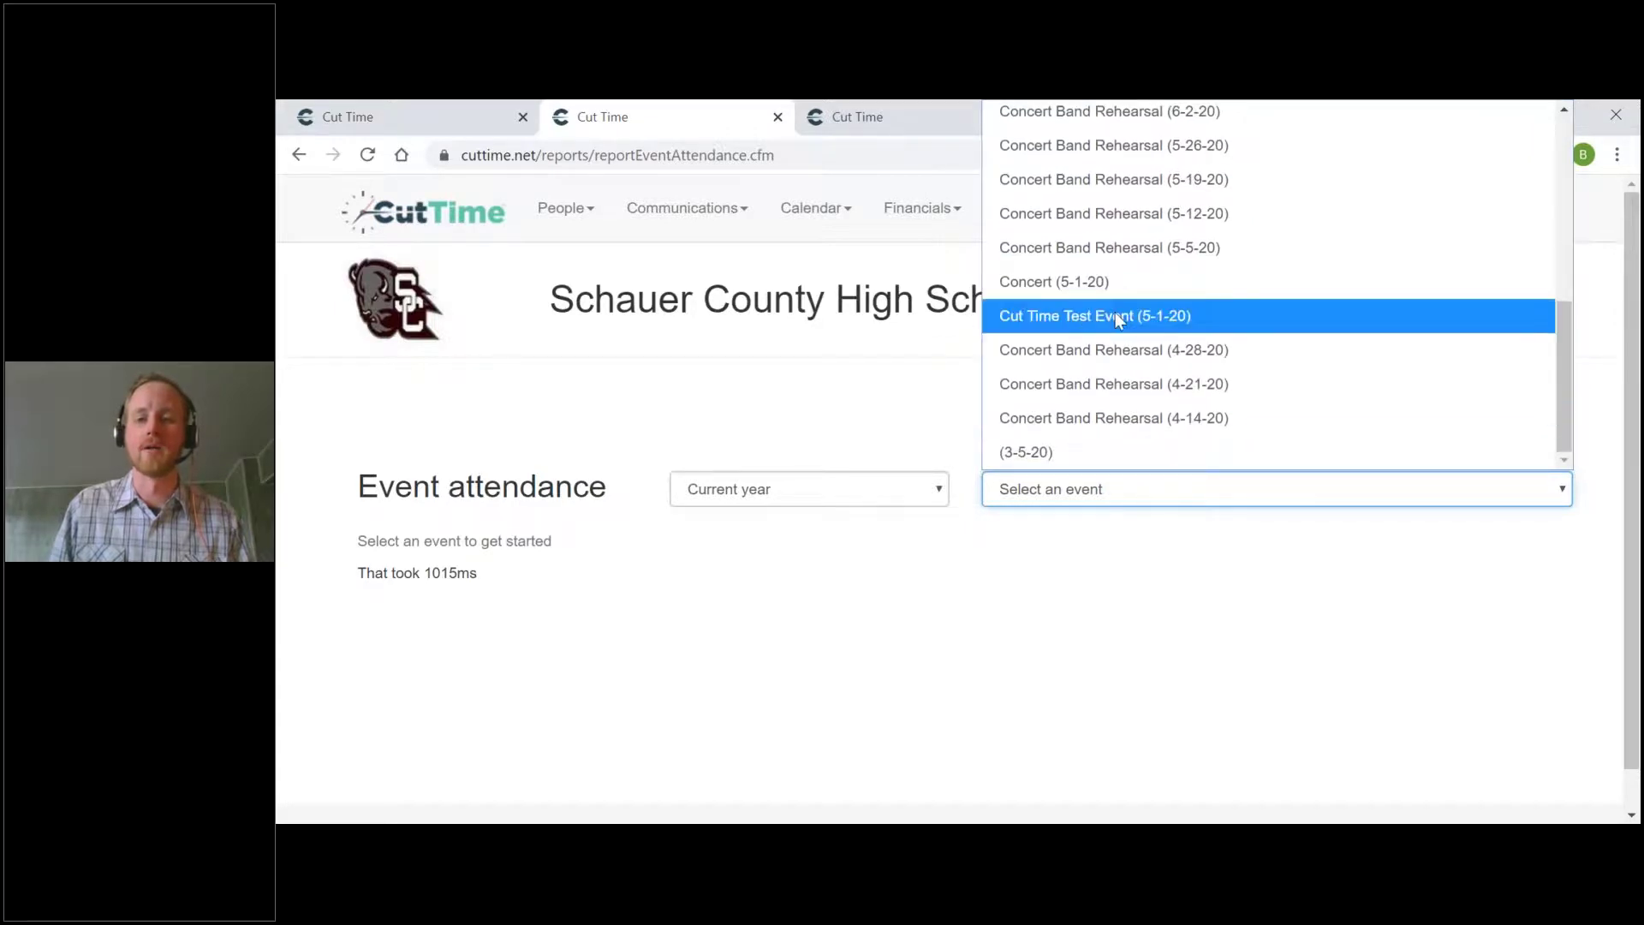
left_click(1118, 317)
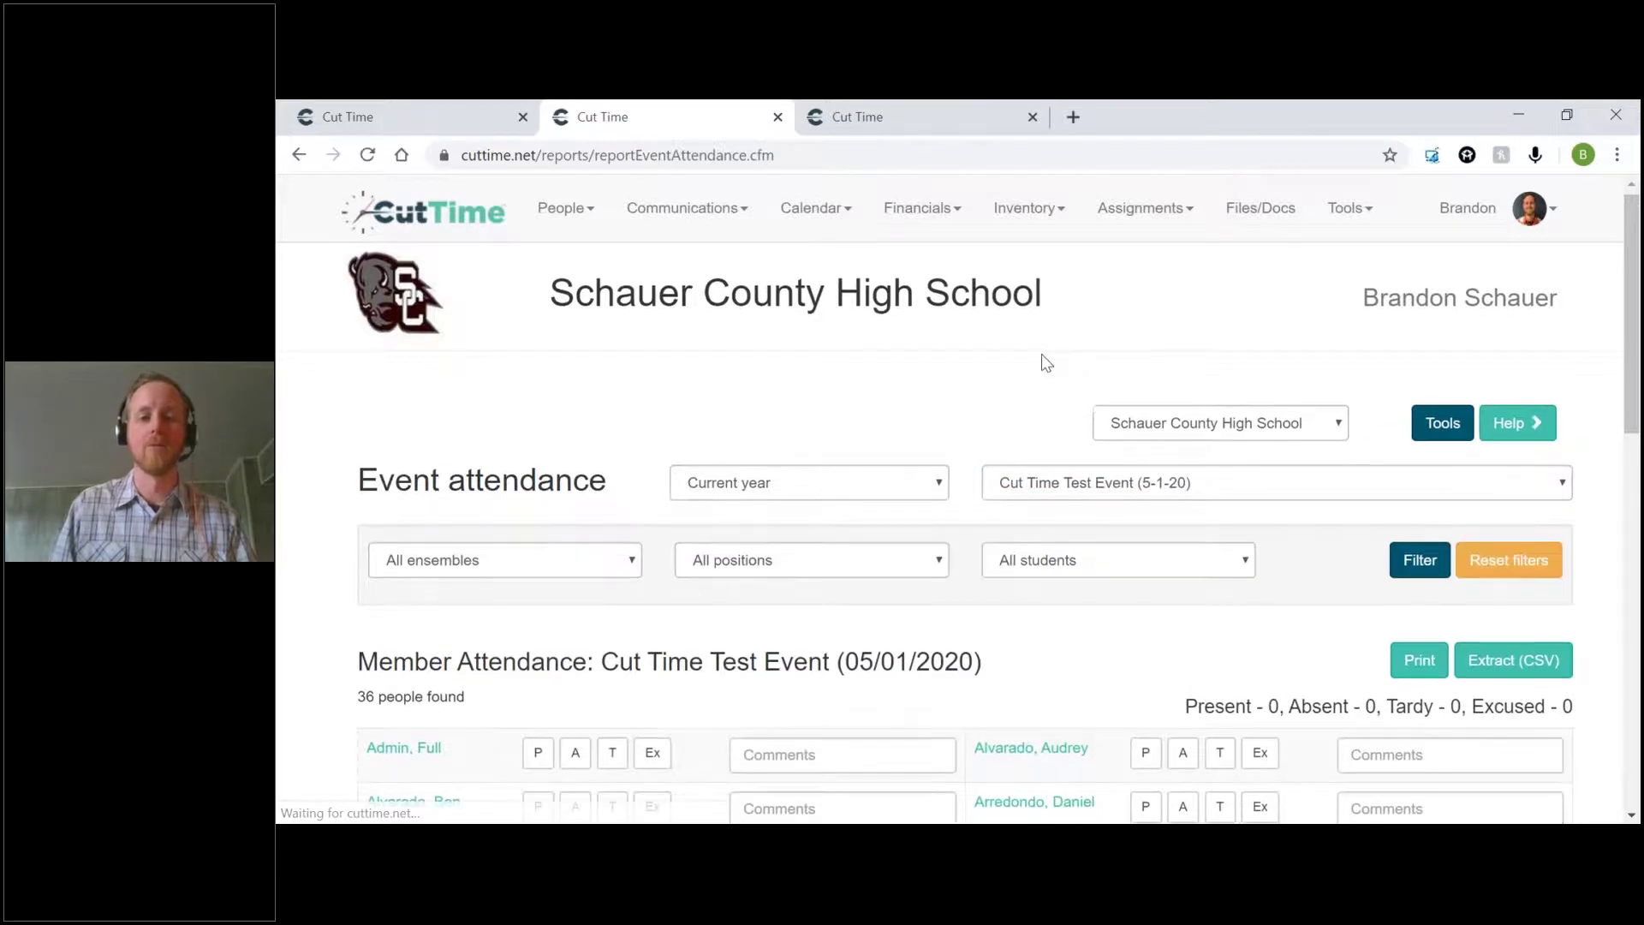
In the first attendance column, mark the first five members present, the next two absent, the eighth tardy and the ninth present
scroll(1038, 355, "down", 3)
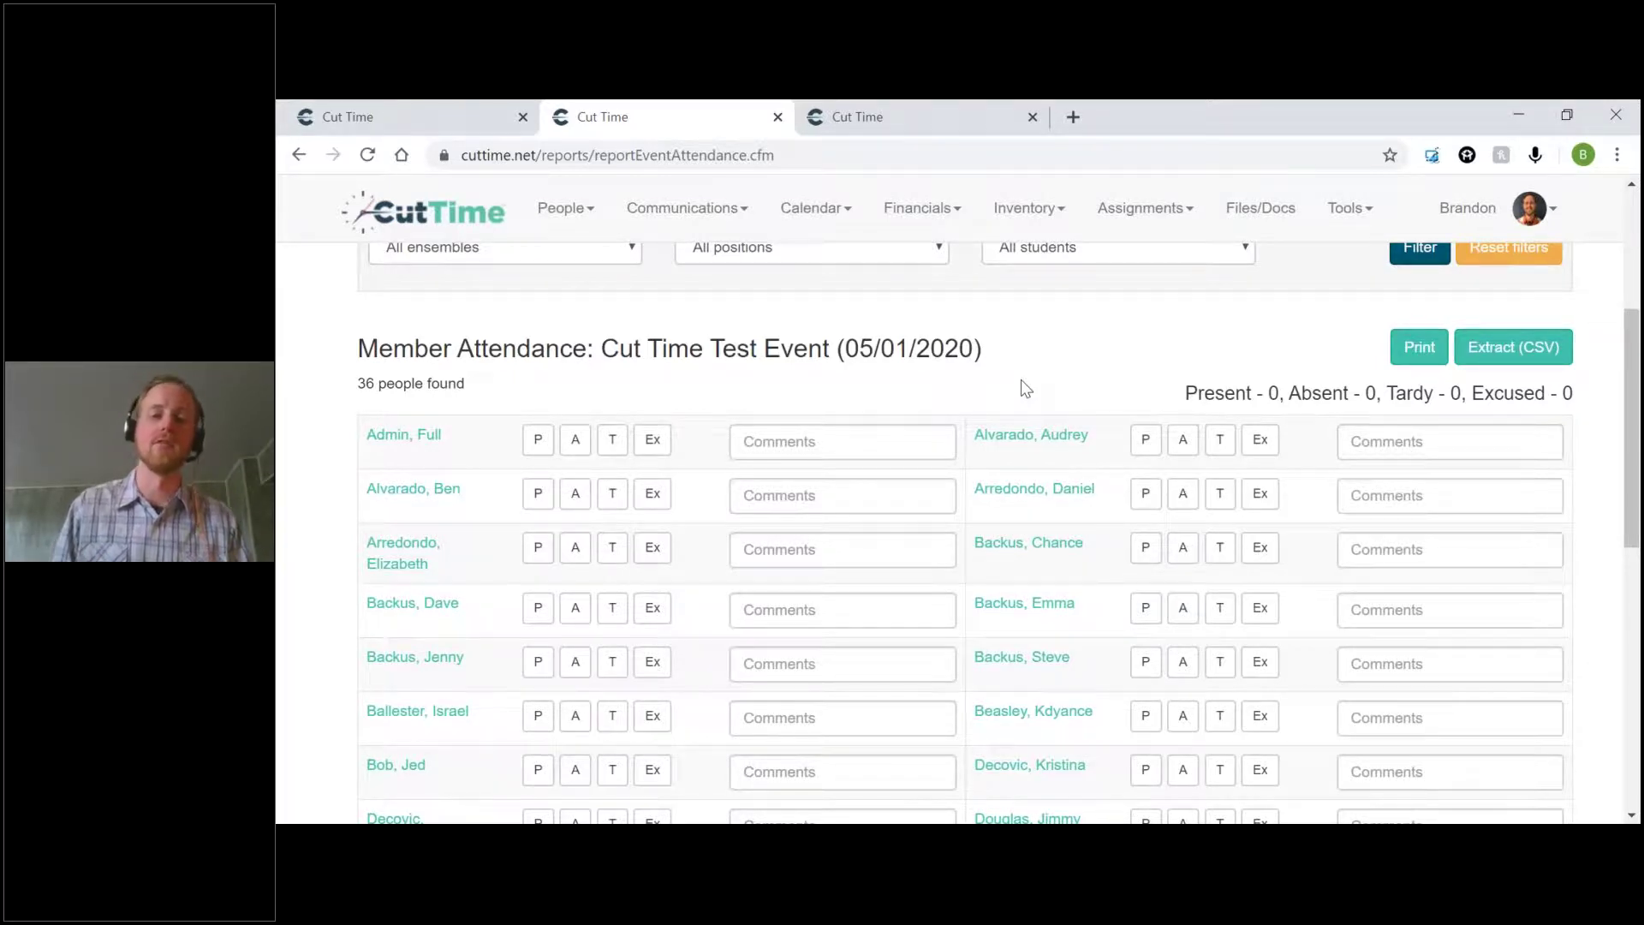
scroll(731, 345, "down", 1)
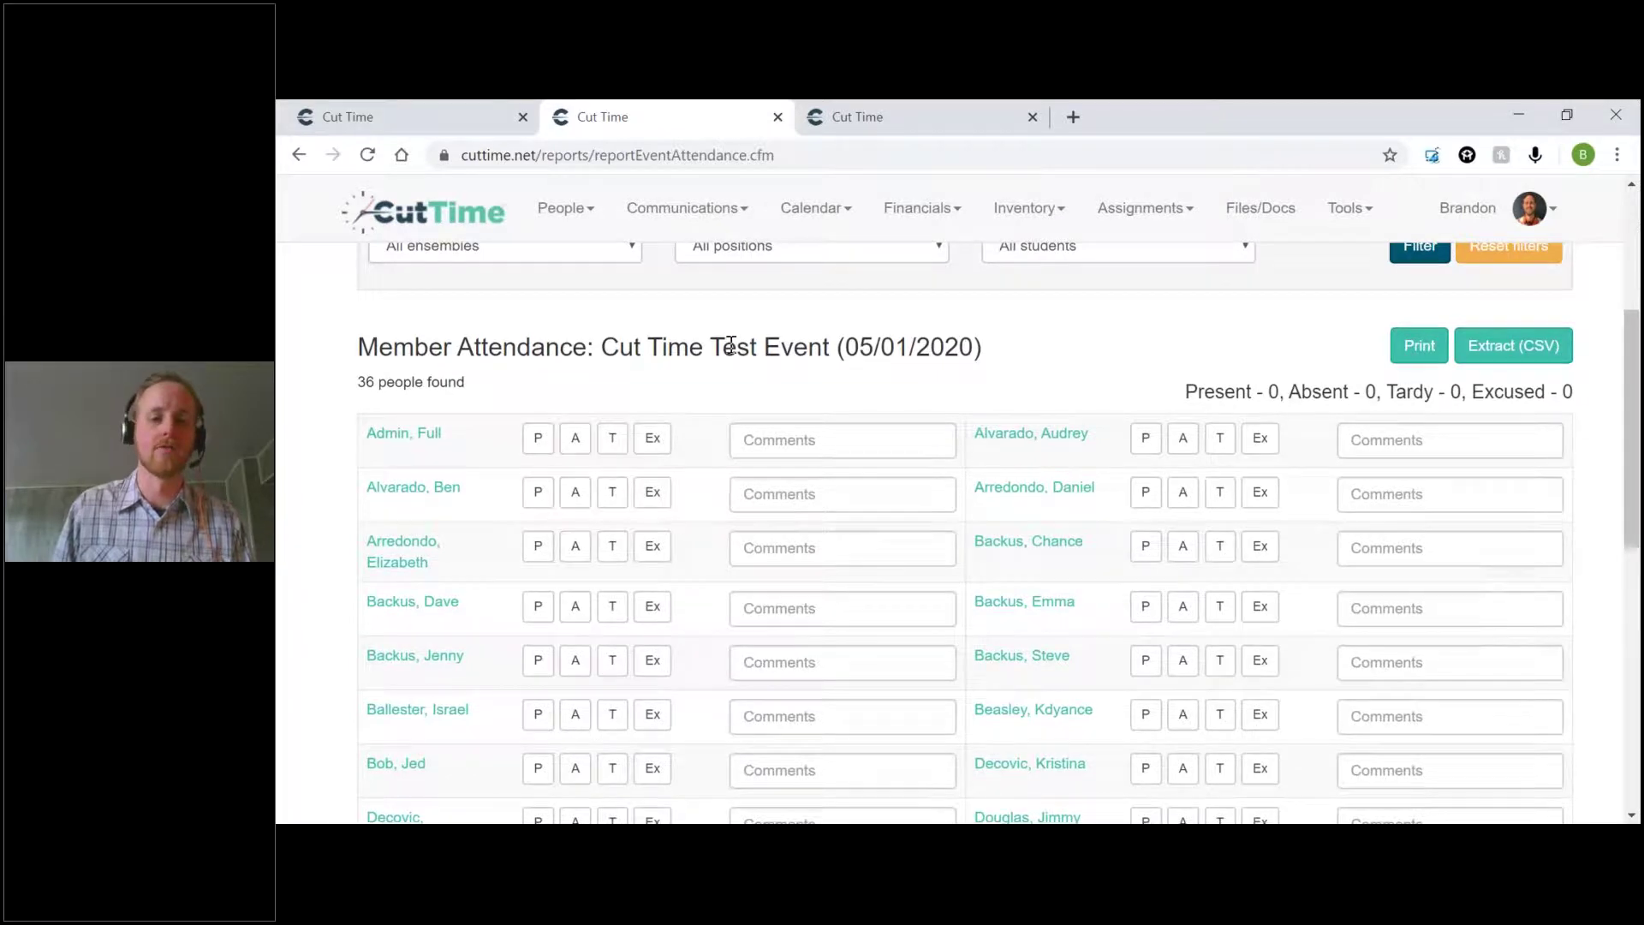
scroll(730, 345, "down", 1)
left_click(538, 332)
left_click(538, 440)
left_click(538, 501)
left_click(537, 555)
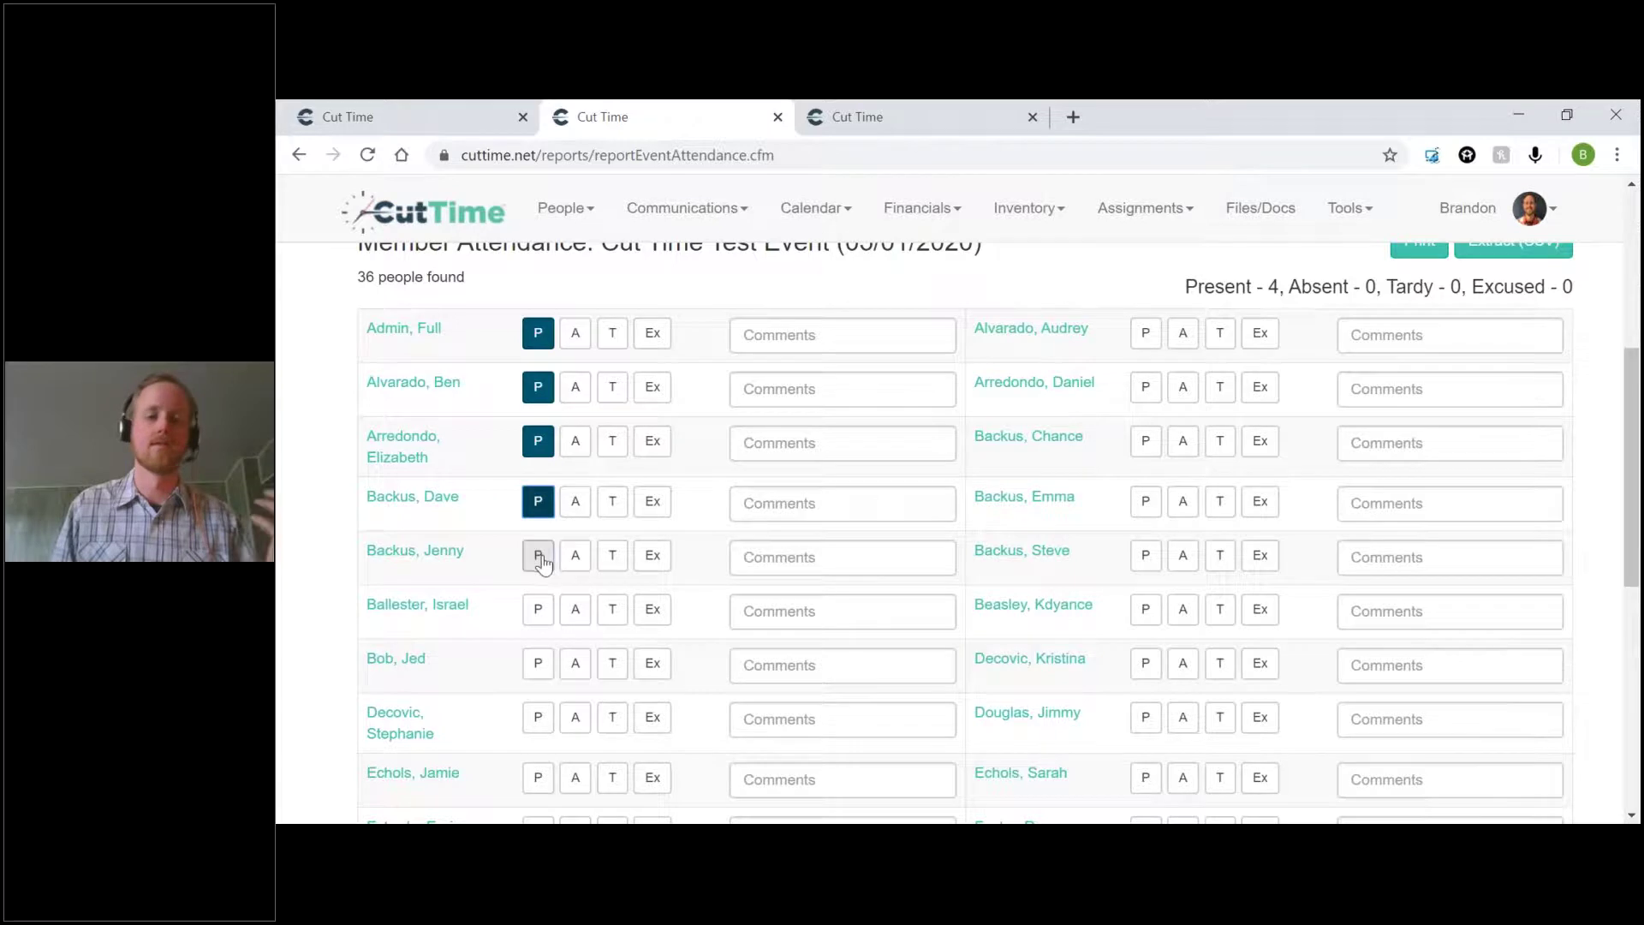
left_click(576, 611)
left_click(575, 664)
left_click(614, 722)
left_click(538, 781)
In the second attendance column, mark the fourth and third members absent and the second member present
scroll(538, 770, "down", 3)
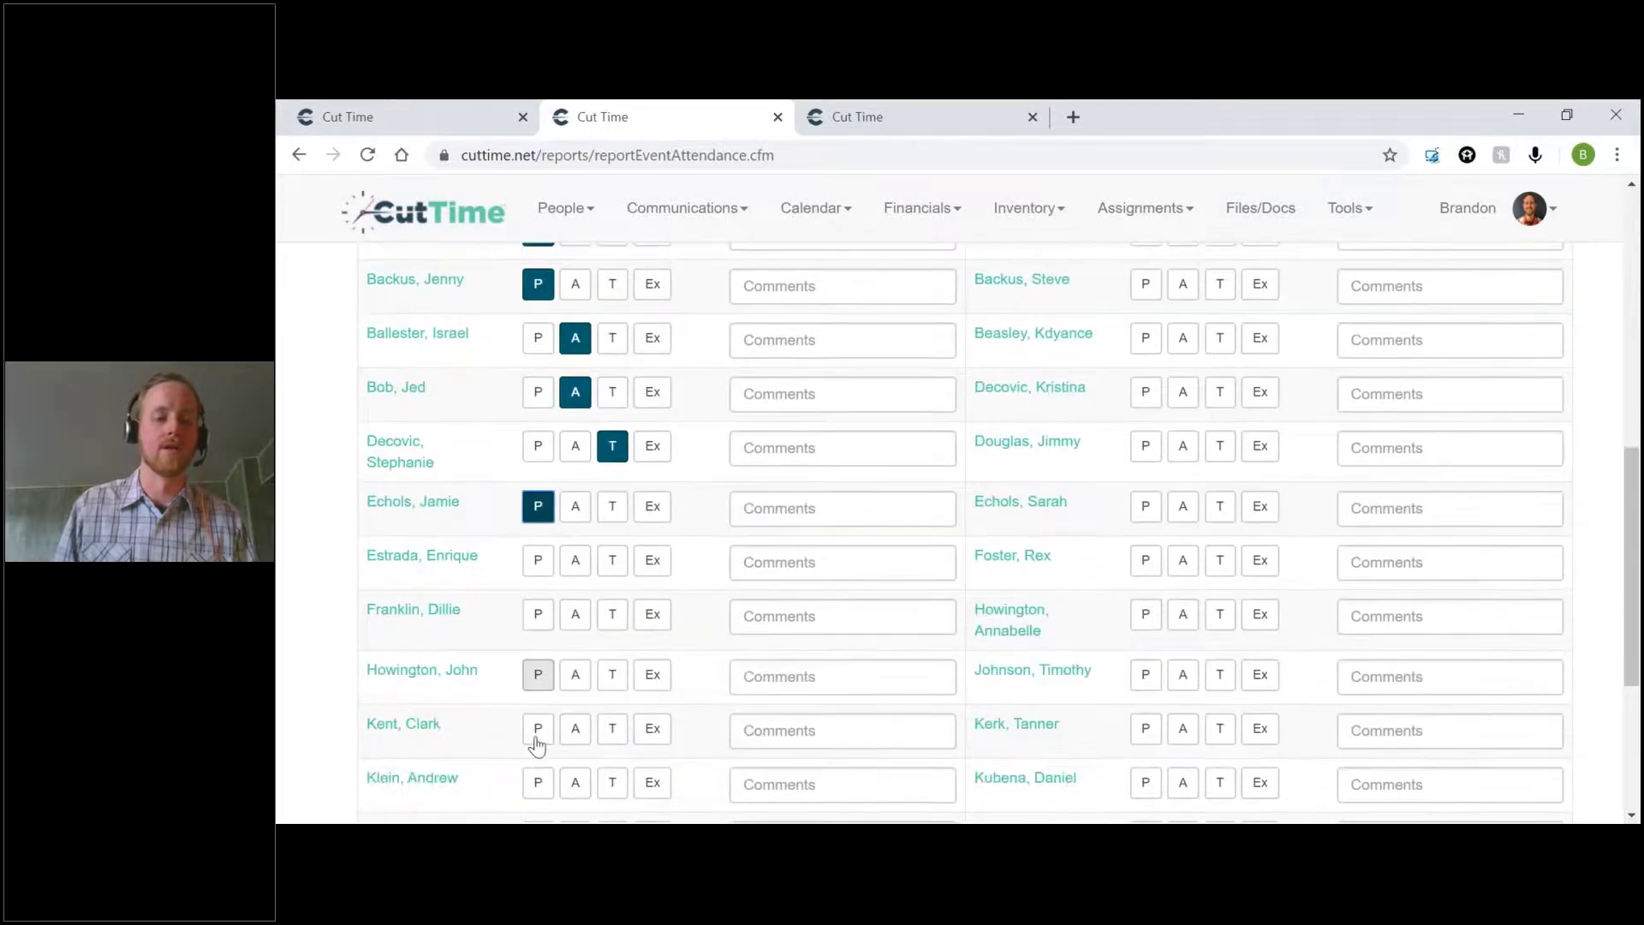
scroll(538, 745, "down", 2)
scroll(543, 709, "up", 5)
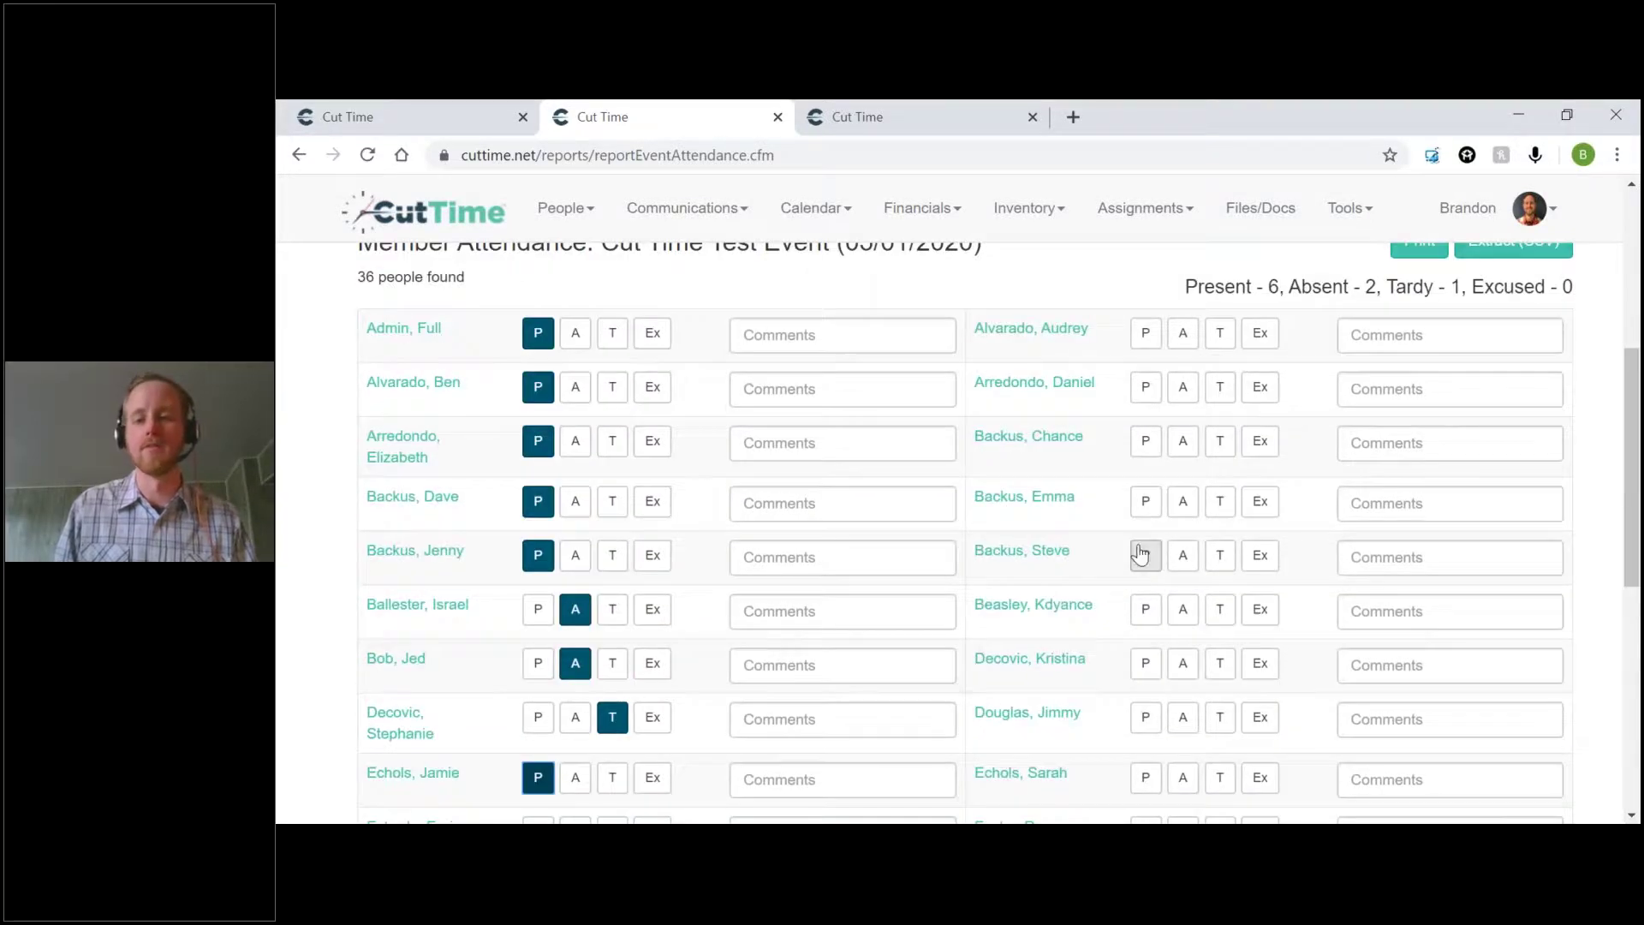
left_click(1183, 503)
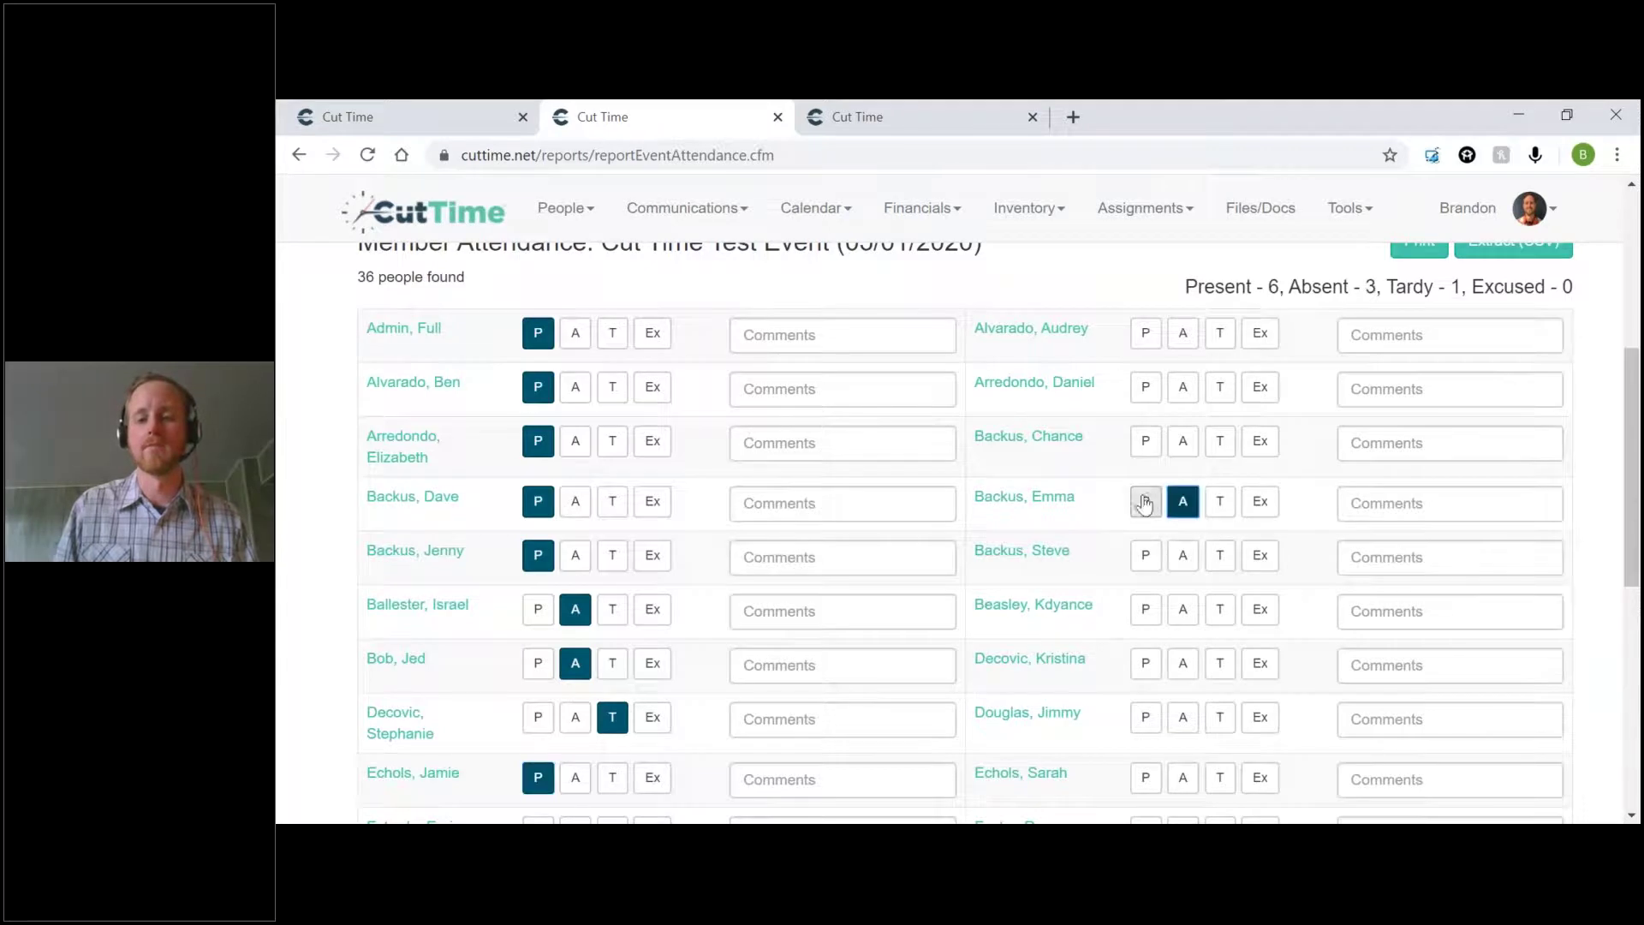
left_click(1183, 441)
left_click(1149, 389)
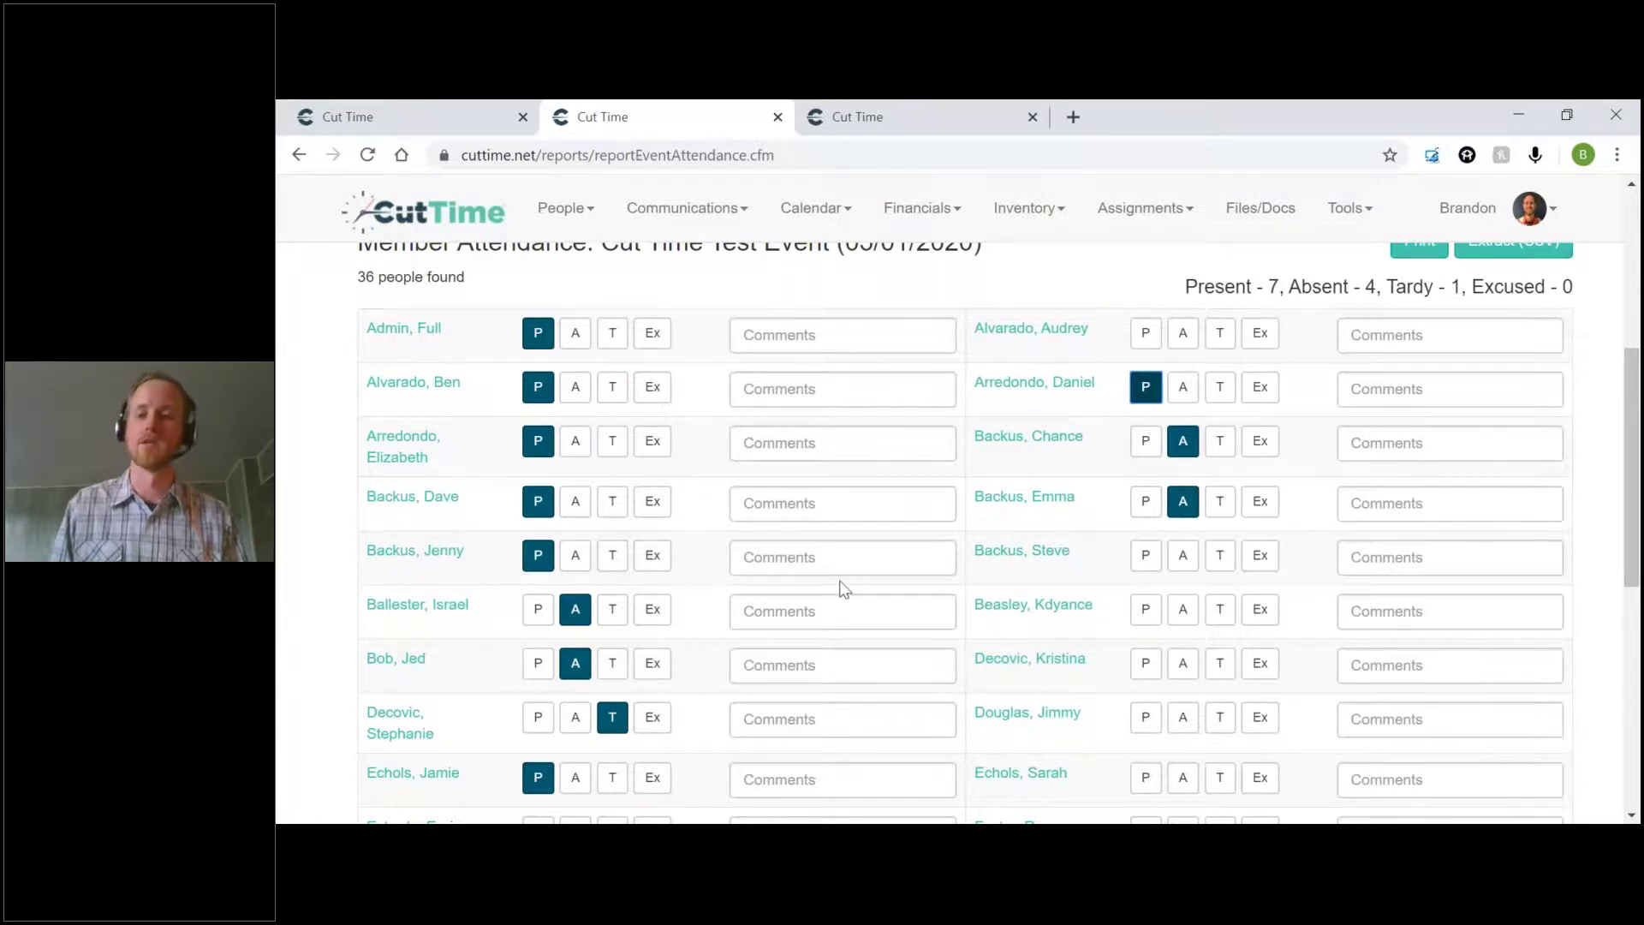
Look over the member attendance page, switch to the browser window with the parent portal, and view its sections
scroll(840, 579, "up", 2)
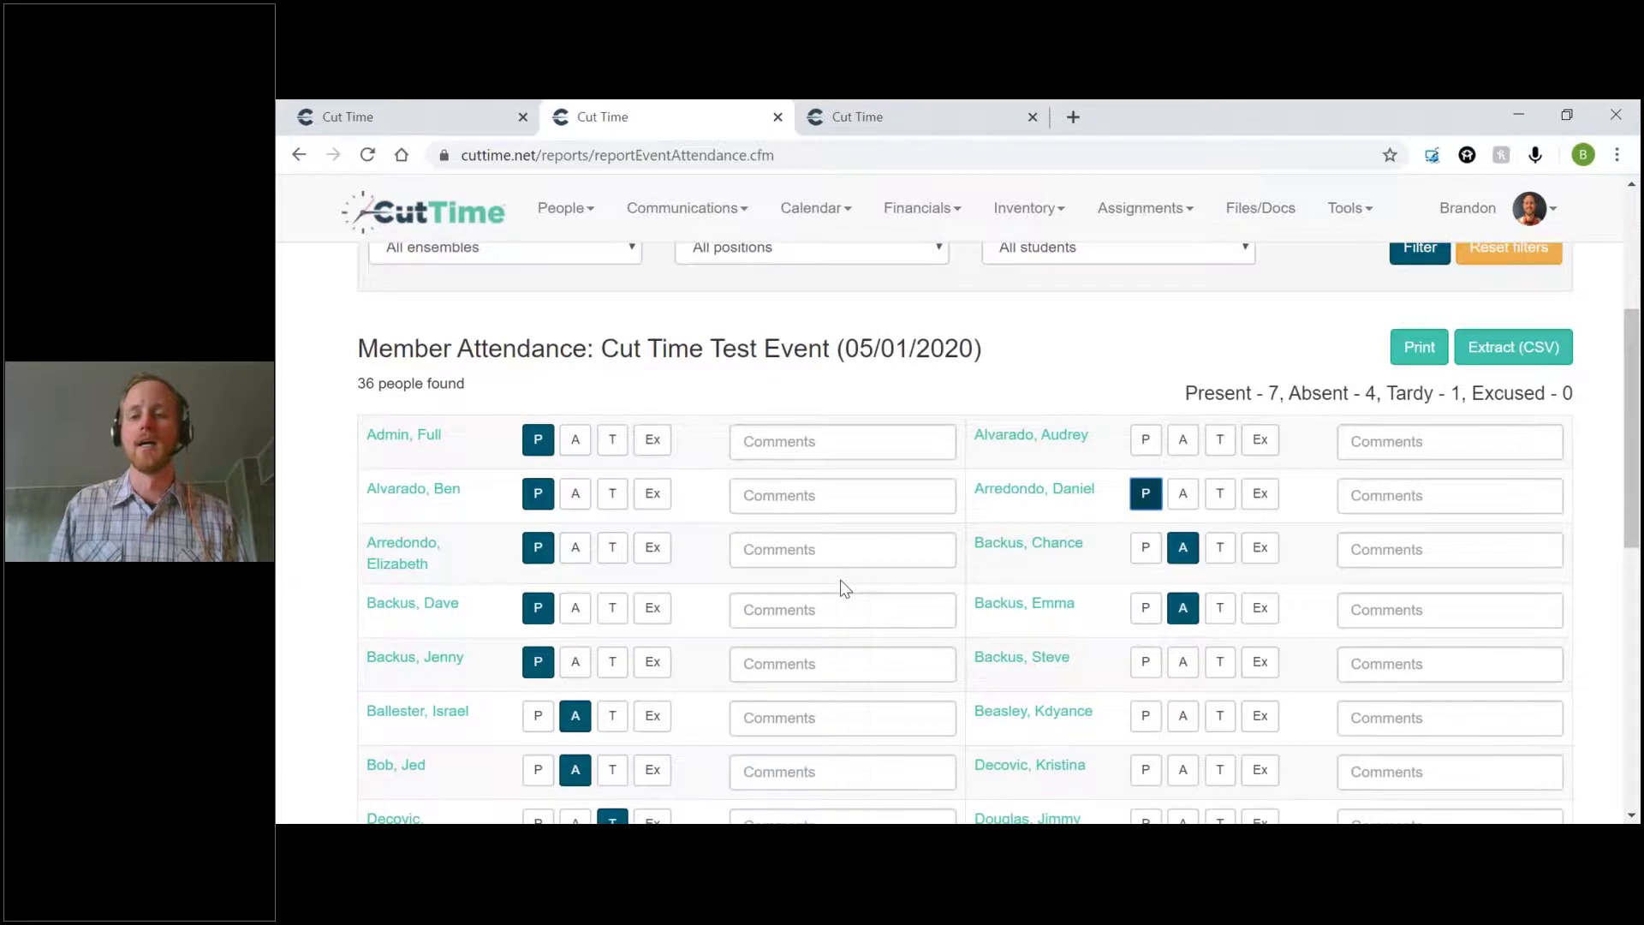
scroll(840, 579, "down", 2)
scroll(840, 579, "up", 2)
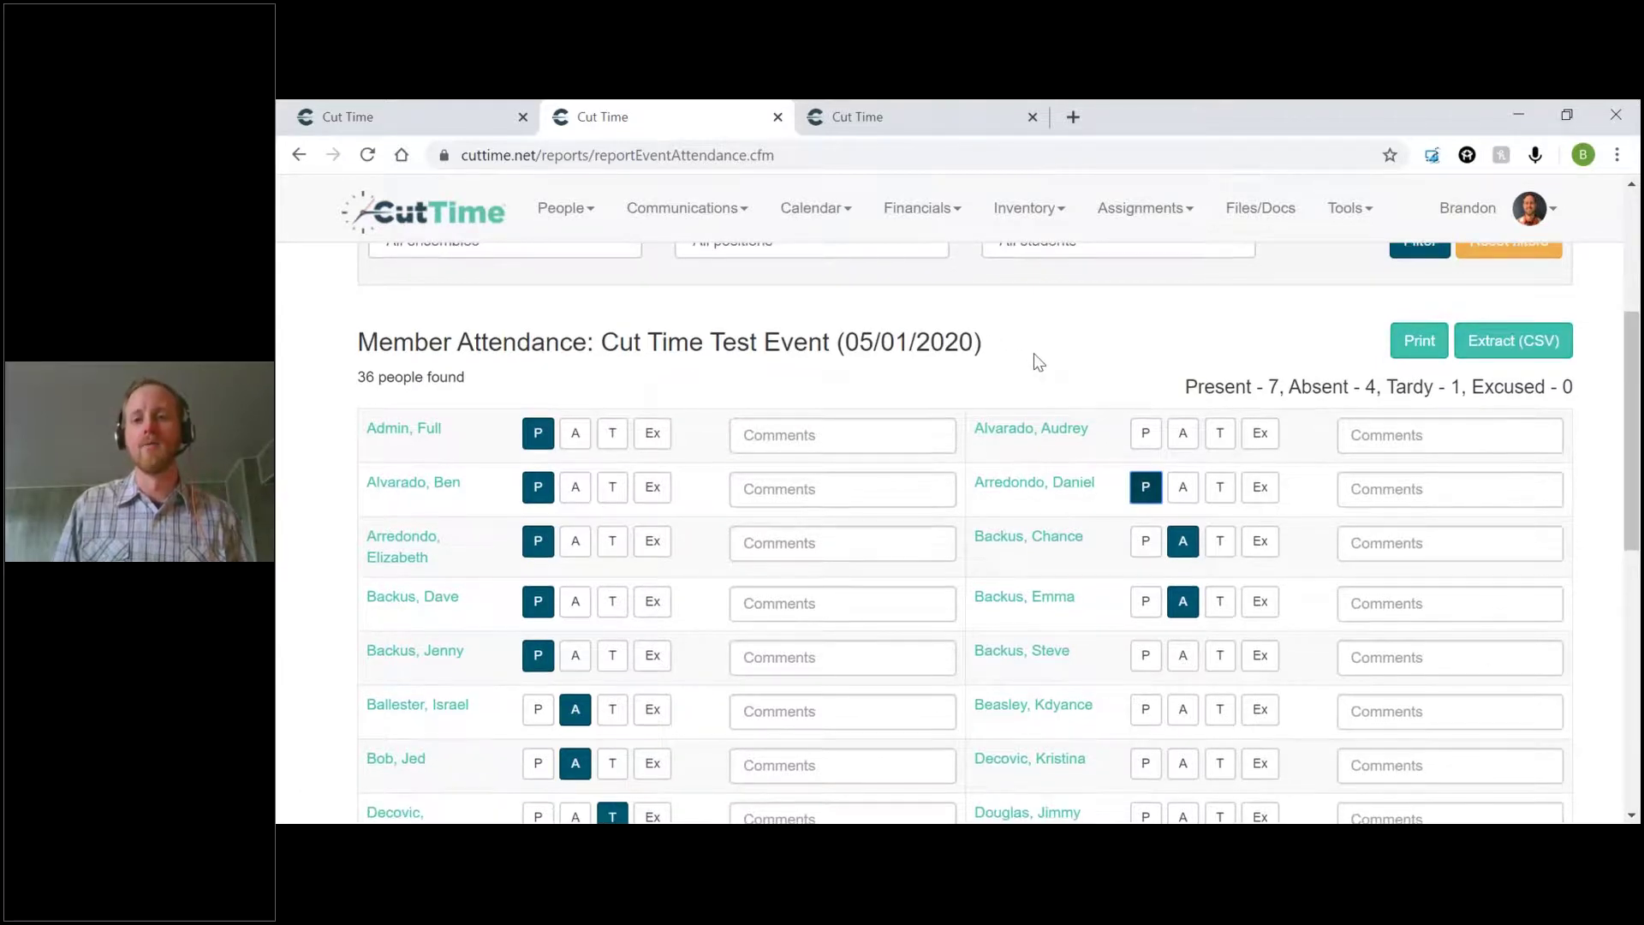
scroll(1038, 362, "down", 1)
scroll(1038, 361, "up", 3)
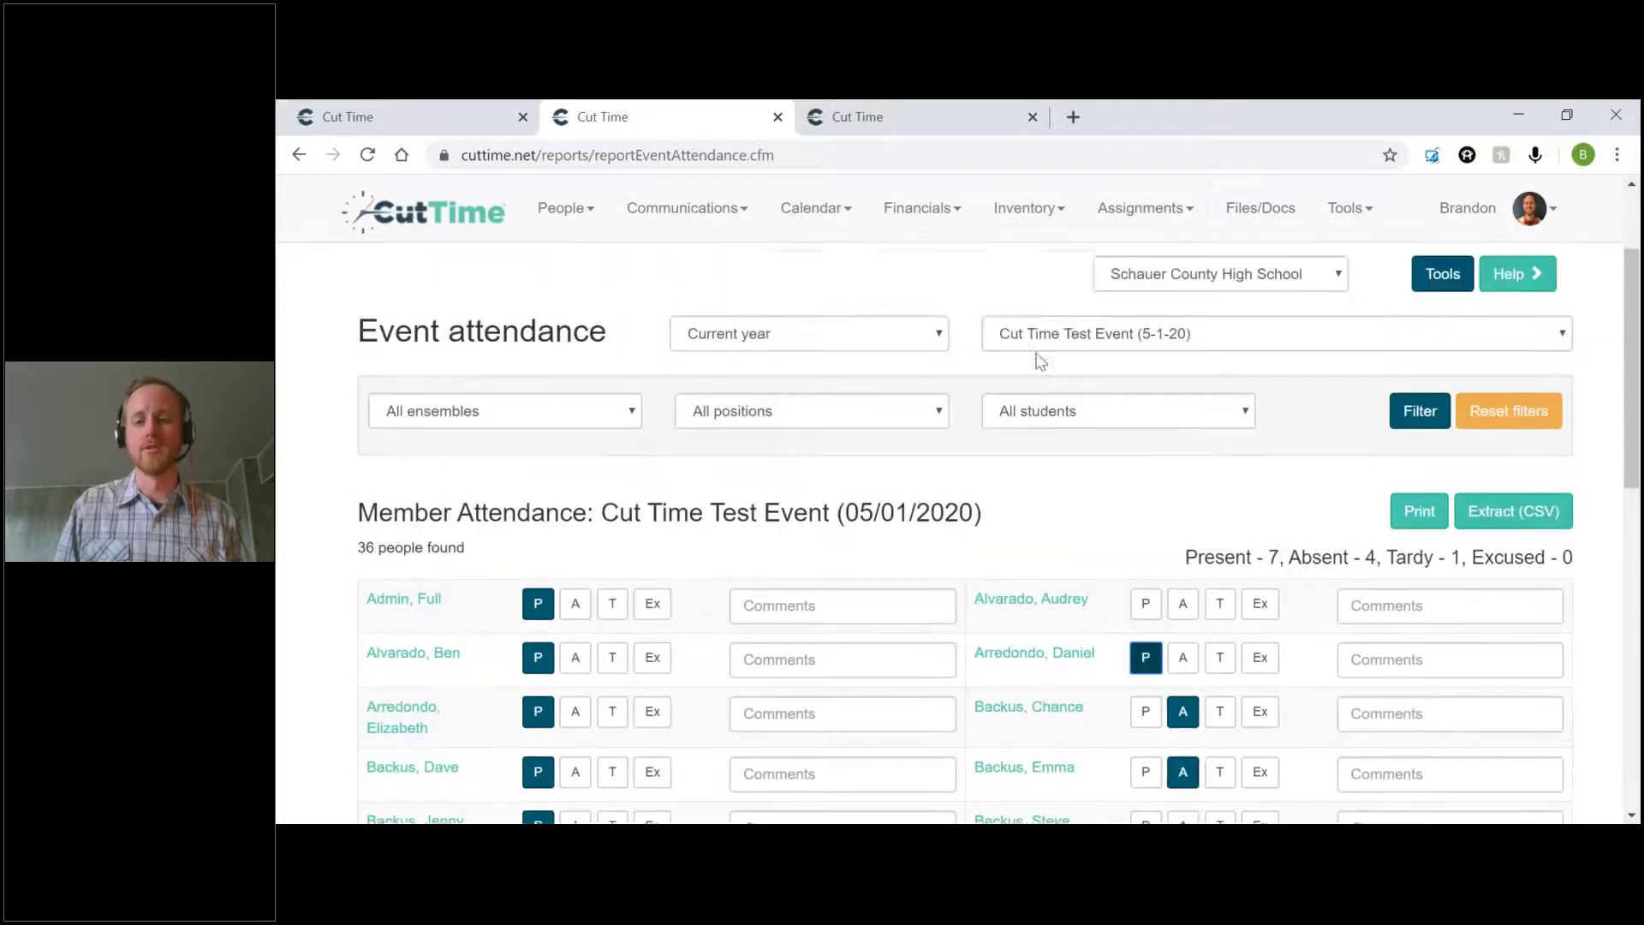
left_click(369, 154)
left_click(1136, 313)
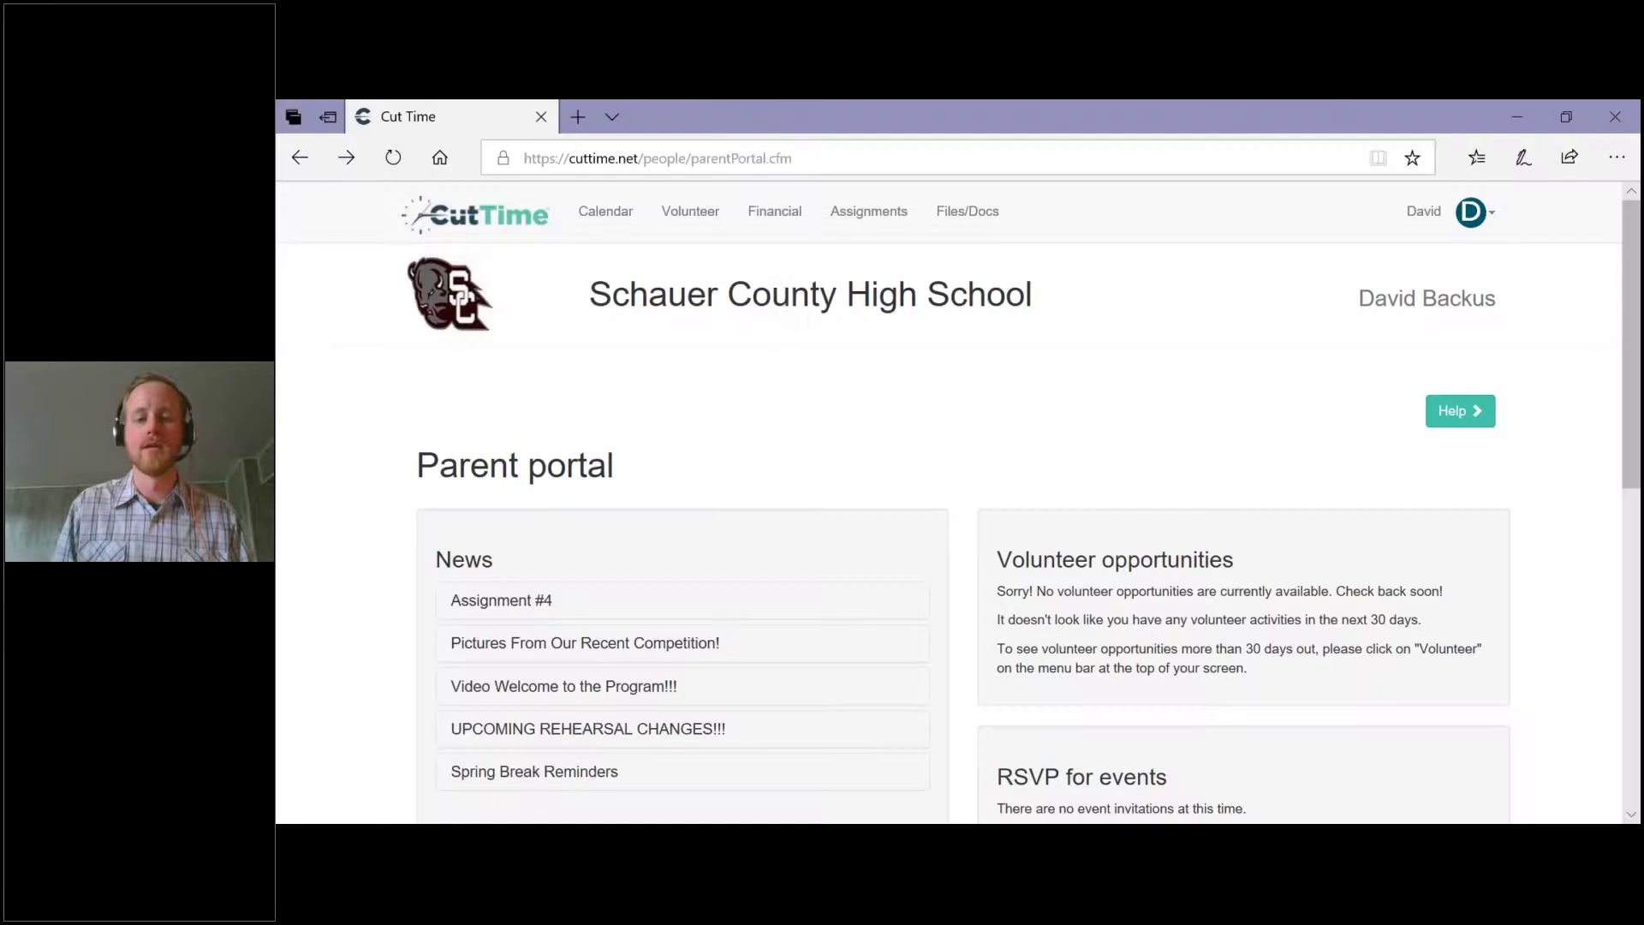
scroll(928, 517, "down", 3)
scroll(928, 517, "up", 3)
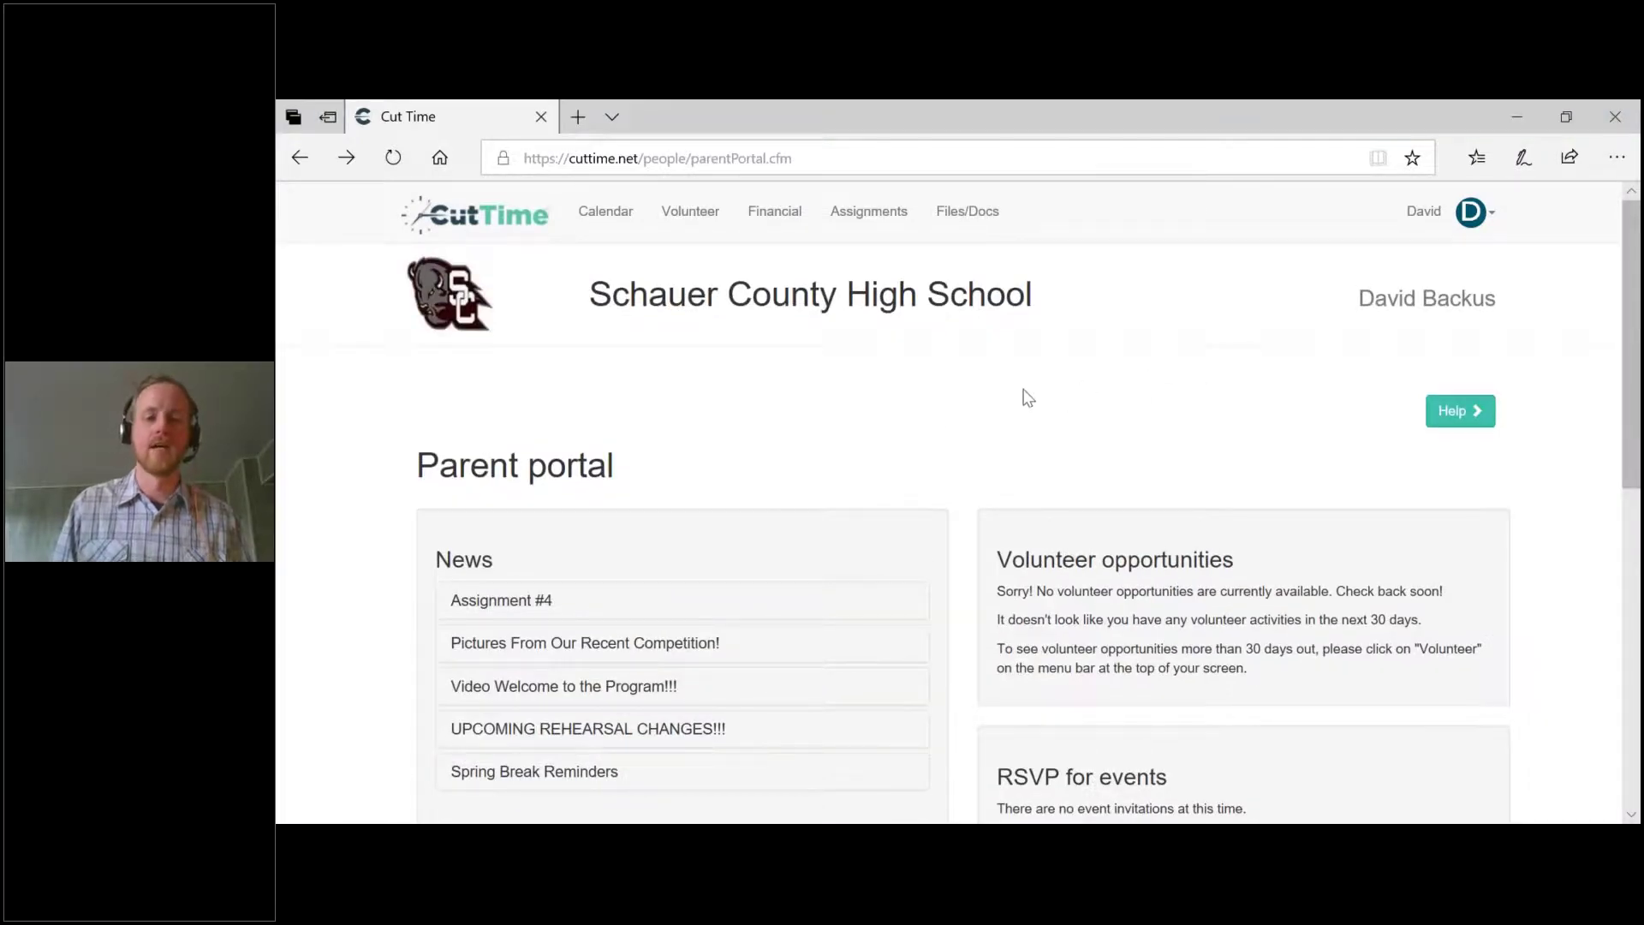
Open the child's event attendance record from the parent portal, review the entries, and return to the portal
scroll(1024, 396, "down", 5)
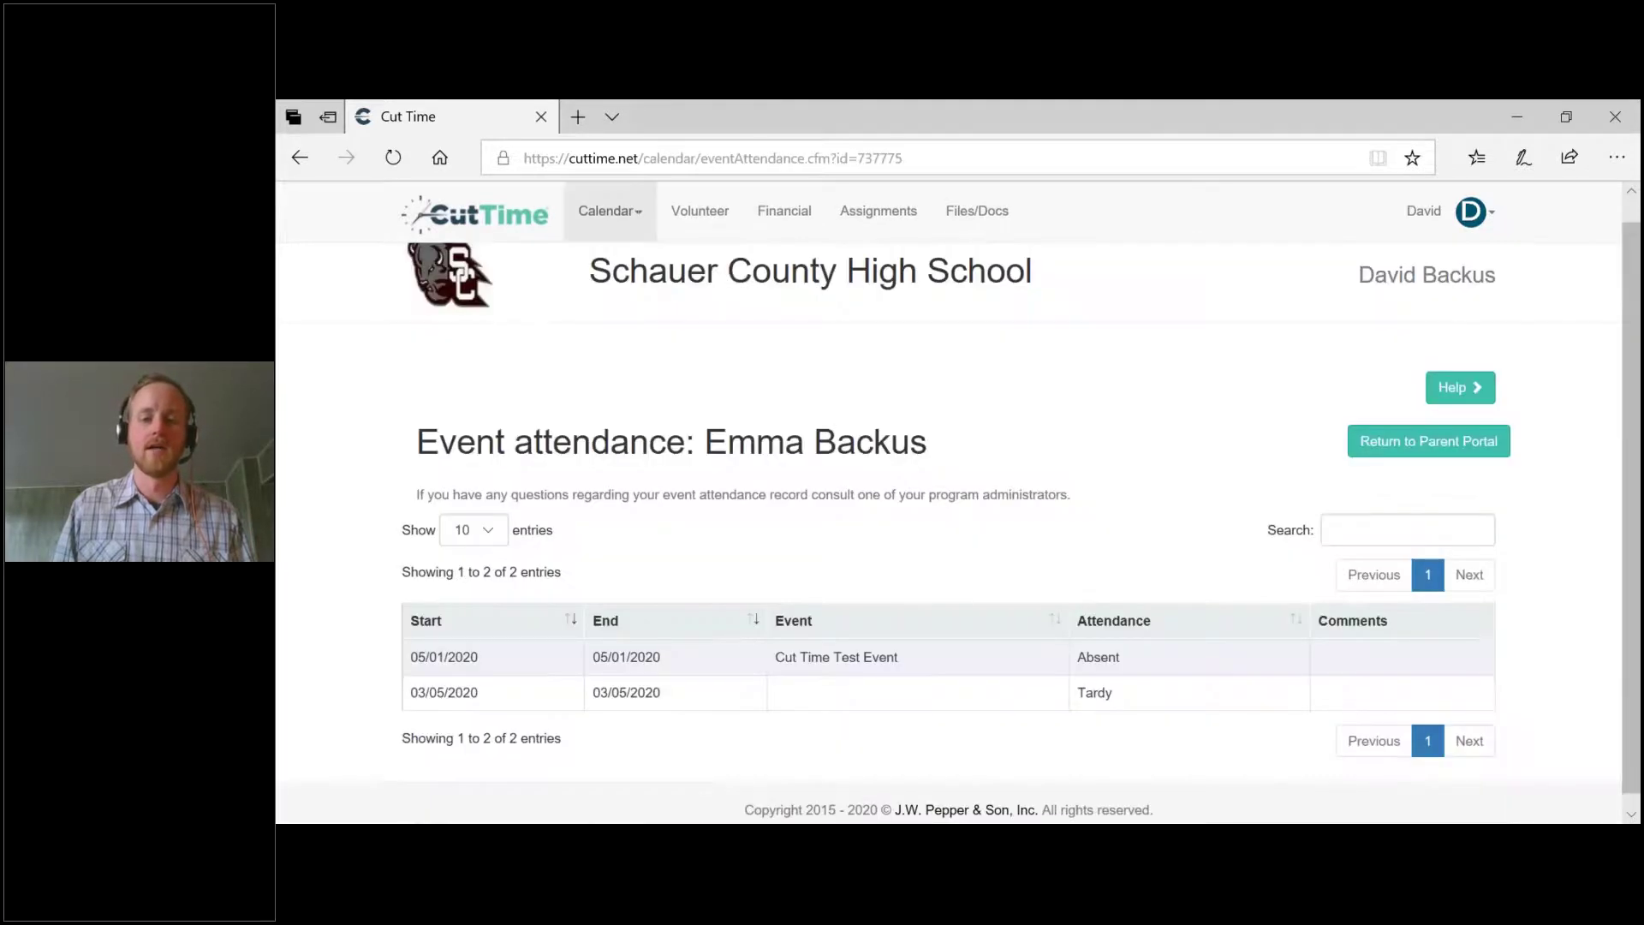
scroll(964, 634, "down", 1)
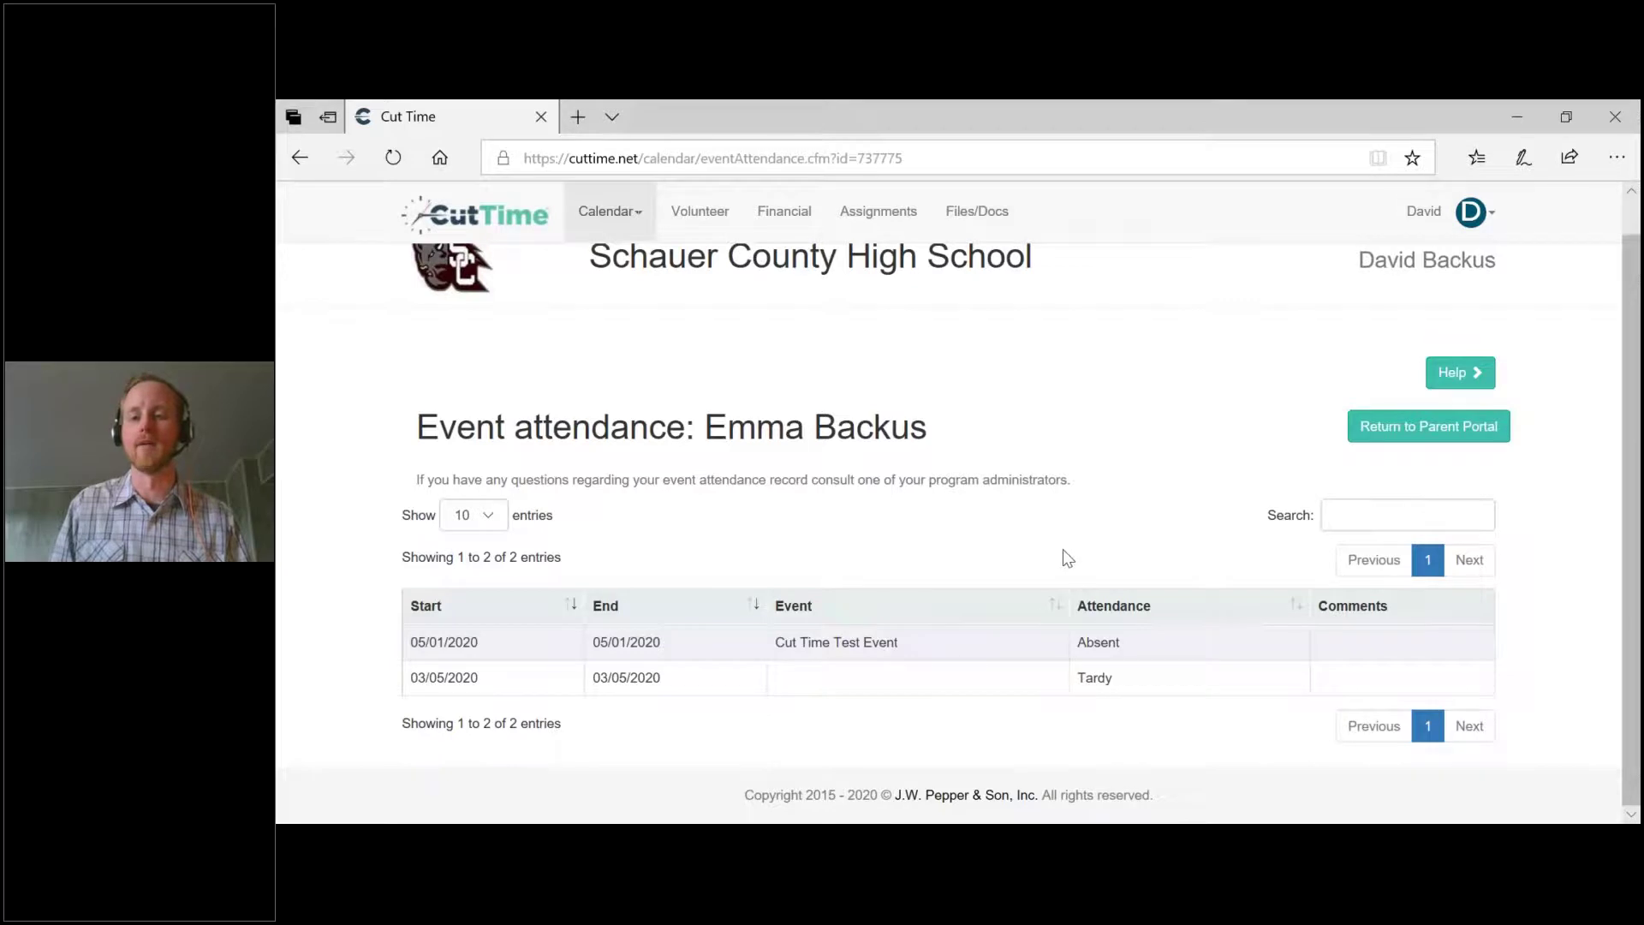
key("alt+Left")
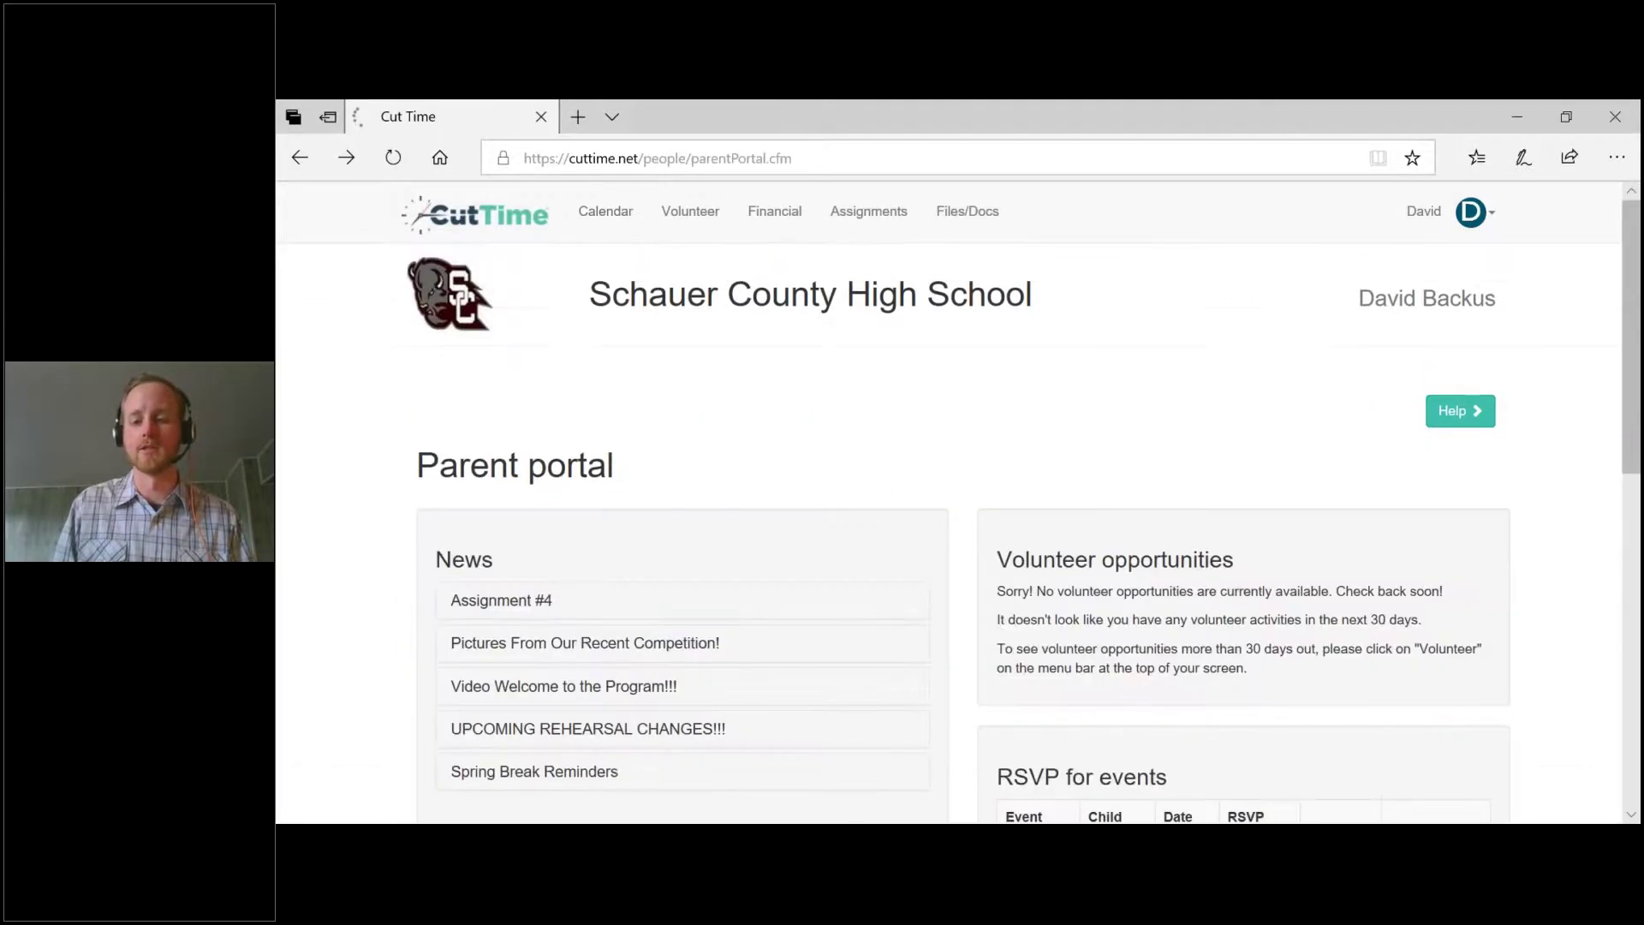
Finish viewing the parent portal, return to the director's browser window, open the calendar and look over the April 2020 events
scroll(1307, 771, "down", 8)
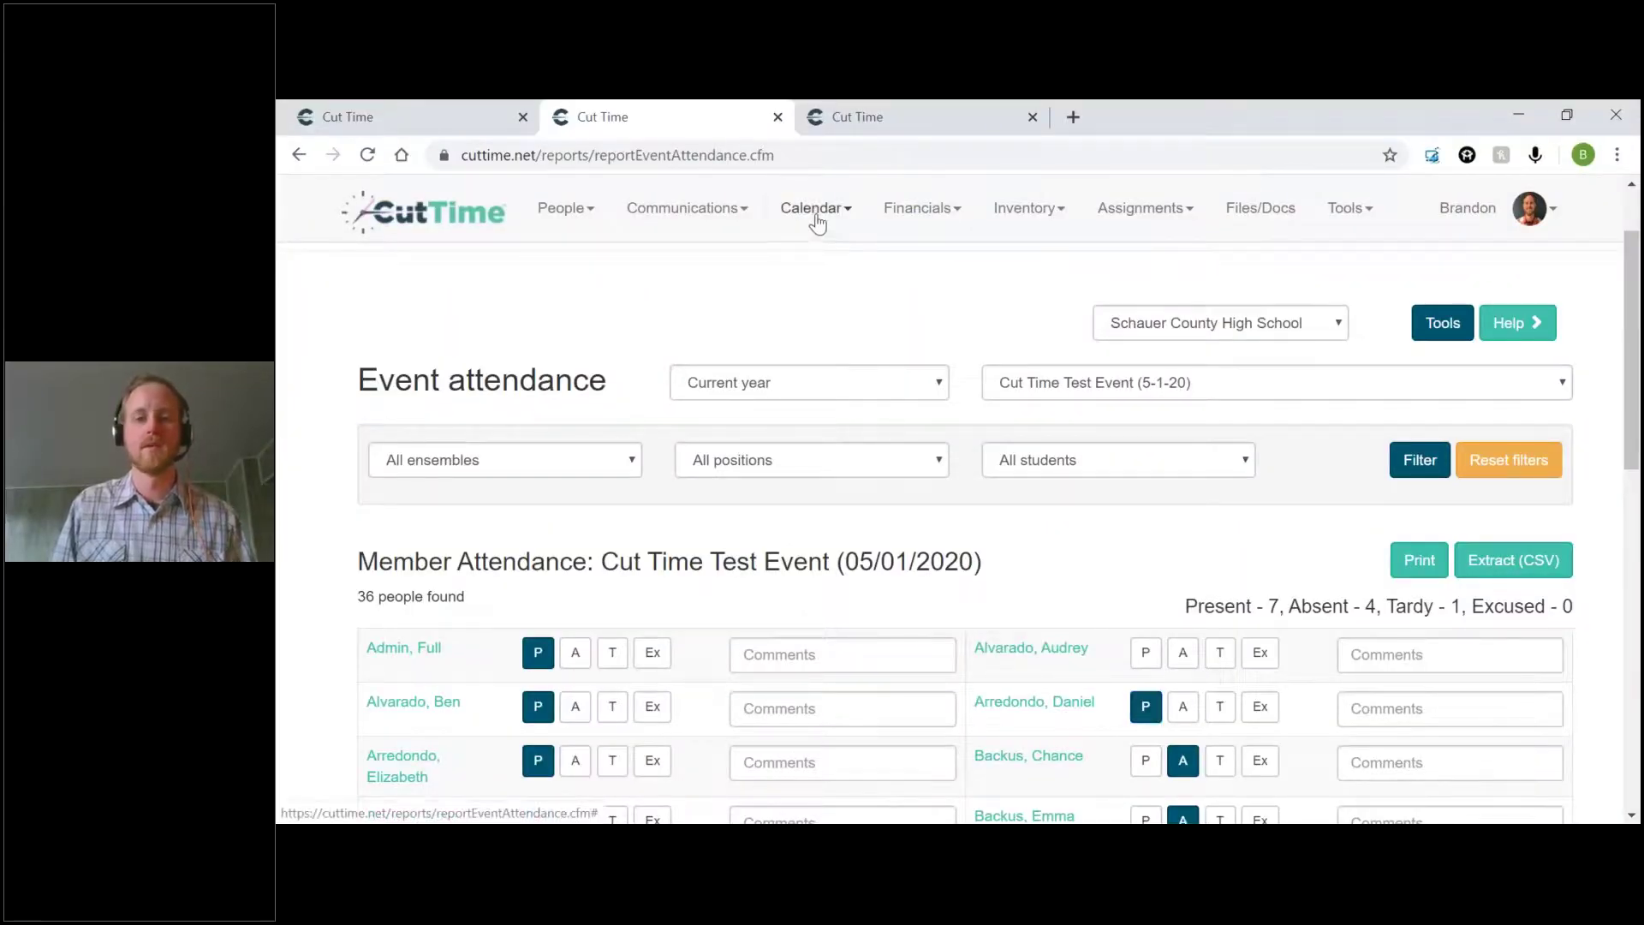
left_click(817, 221)
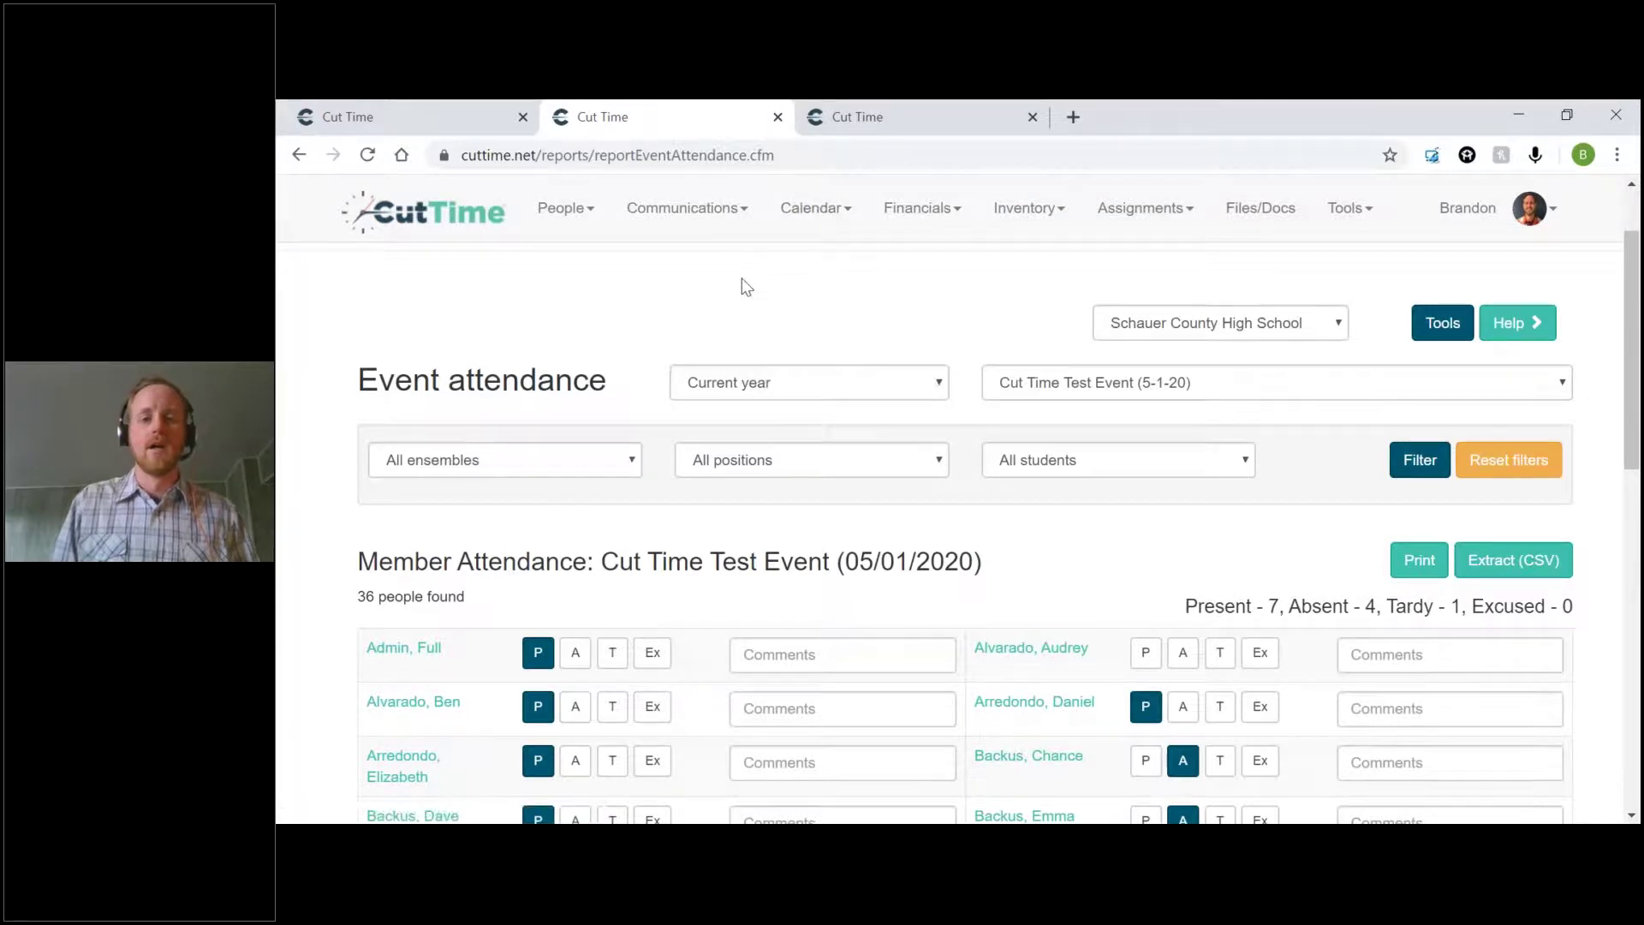
scroll(745, 287, "up", 1)
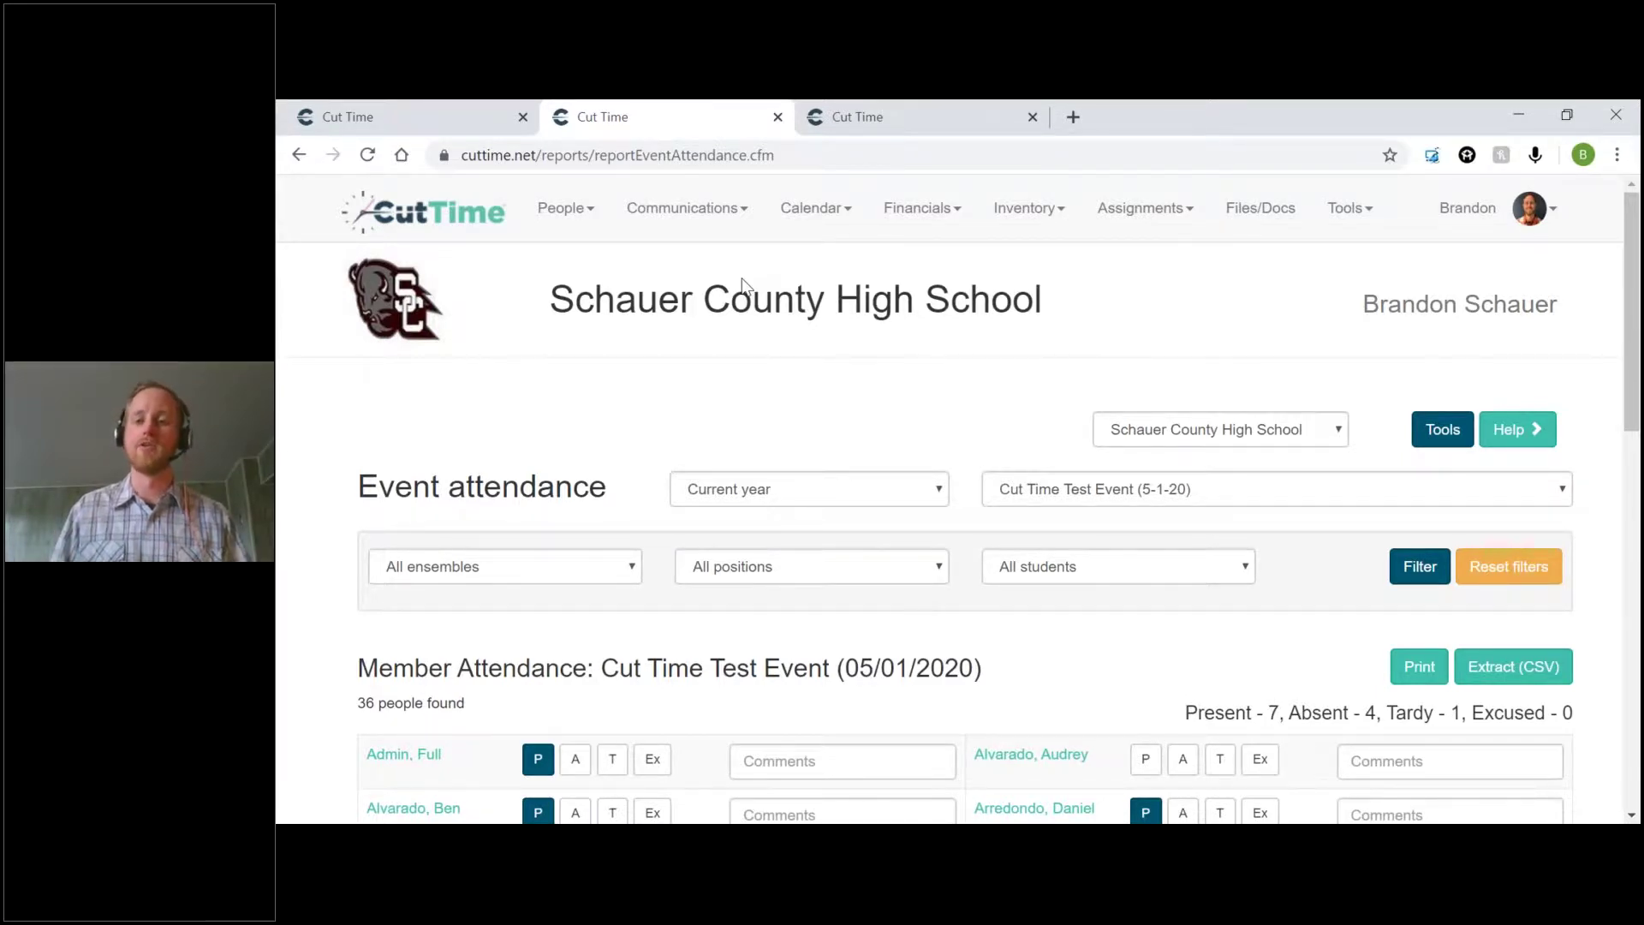
left_click(812, 208)
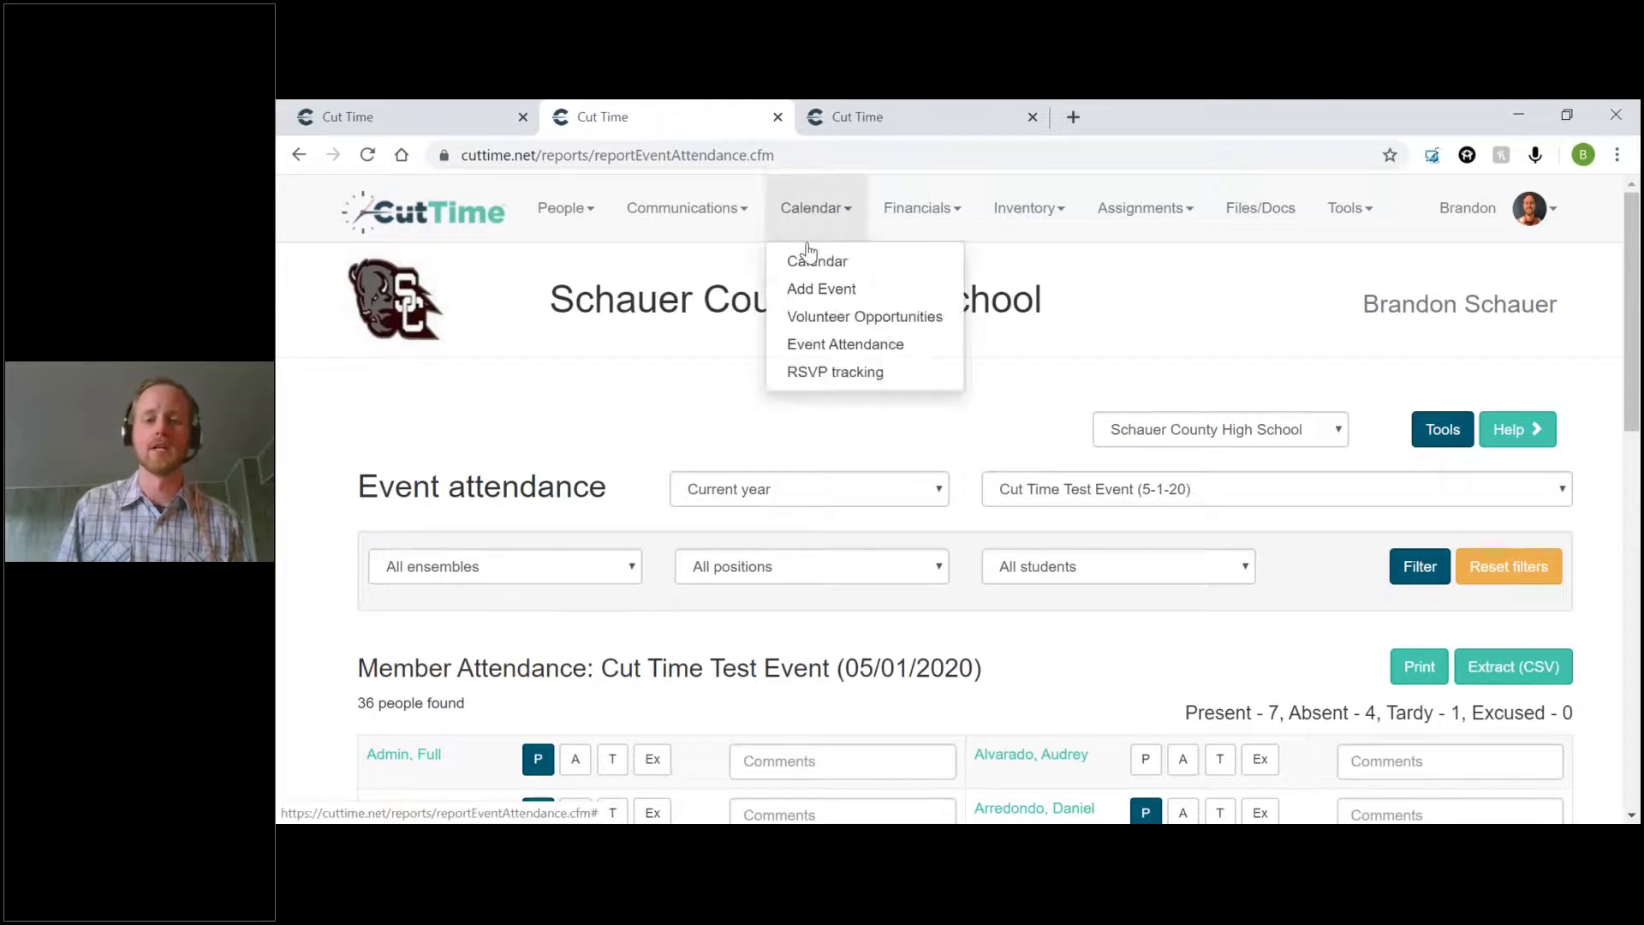
left_click(809, 262)
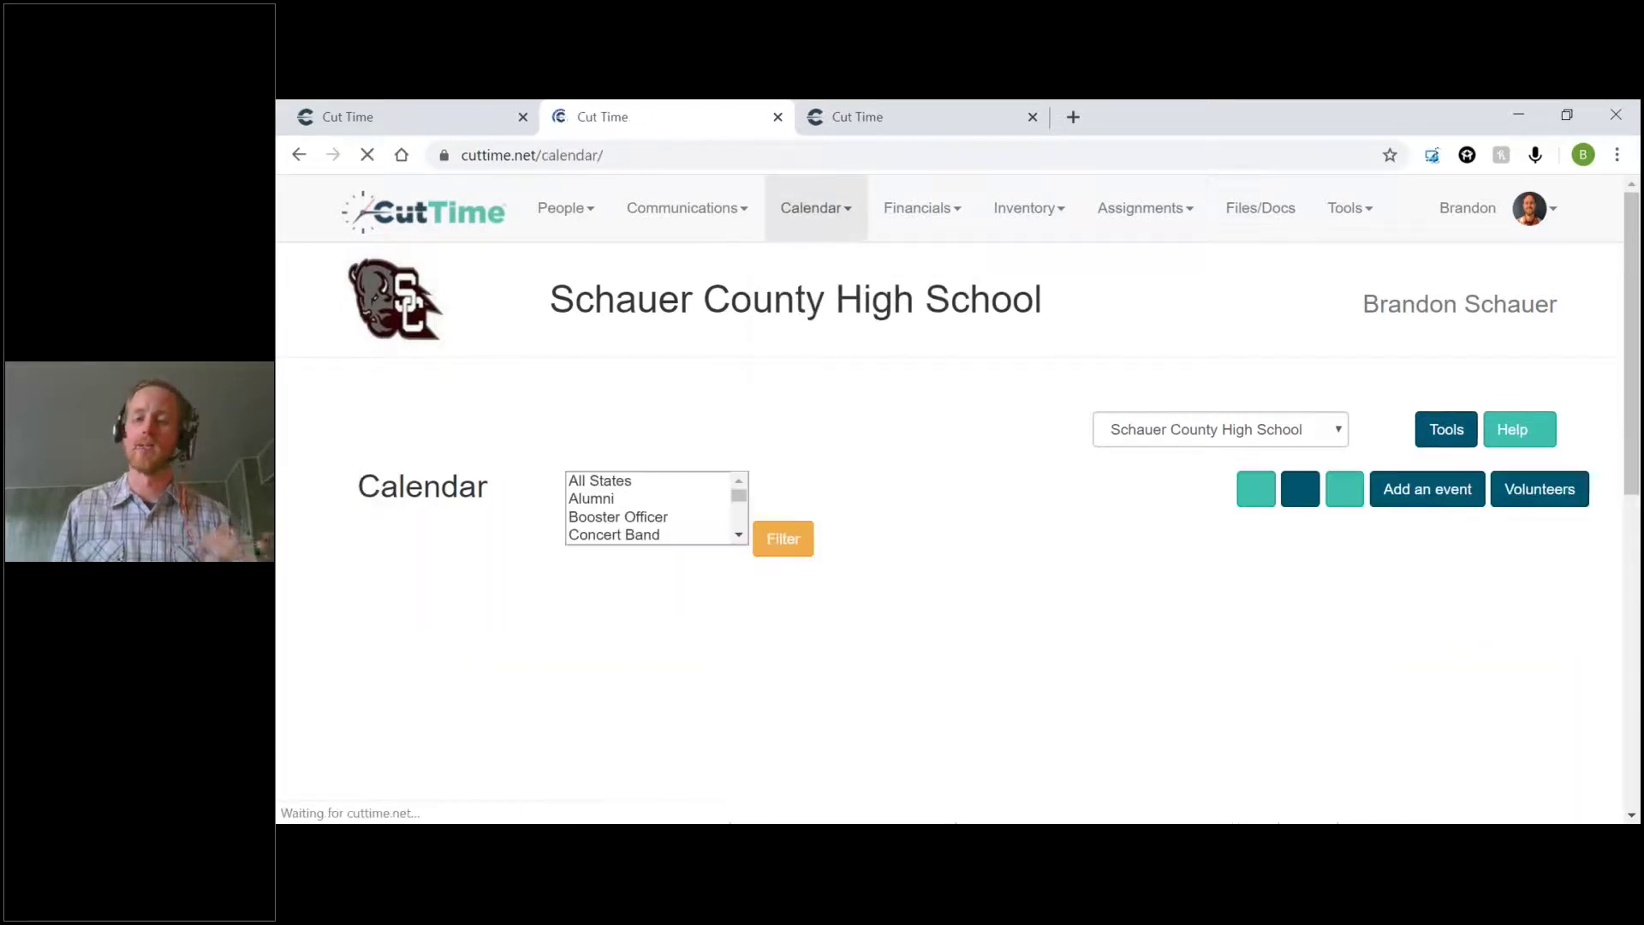
scroll(887, 378, "down", 5)
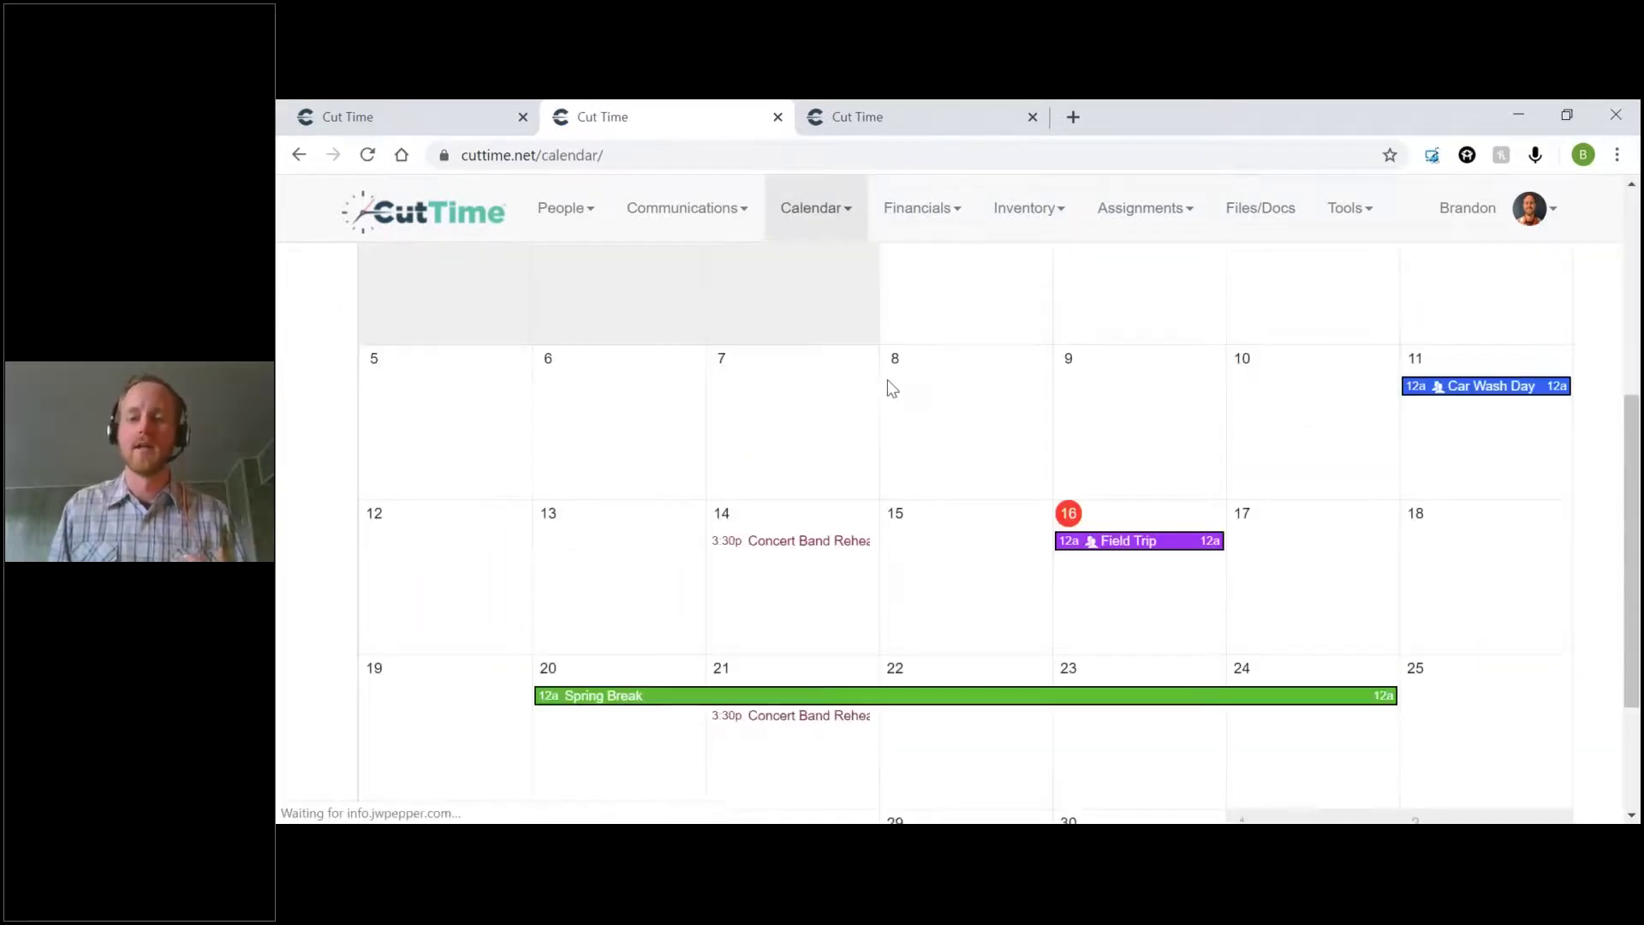
scroll(910, 387, "down", 1)
scroll(908, 381, "up", 2)
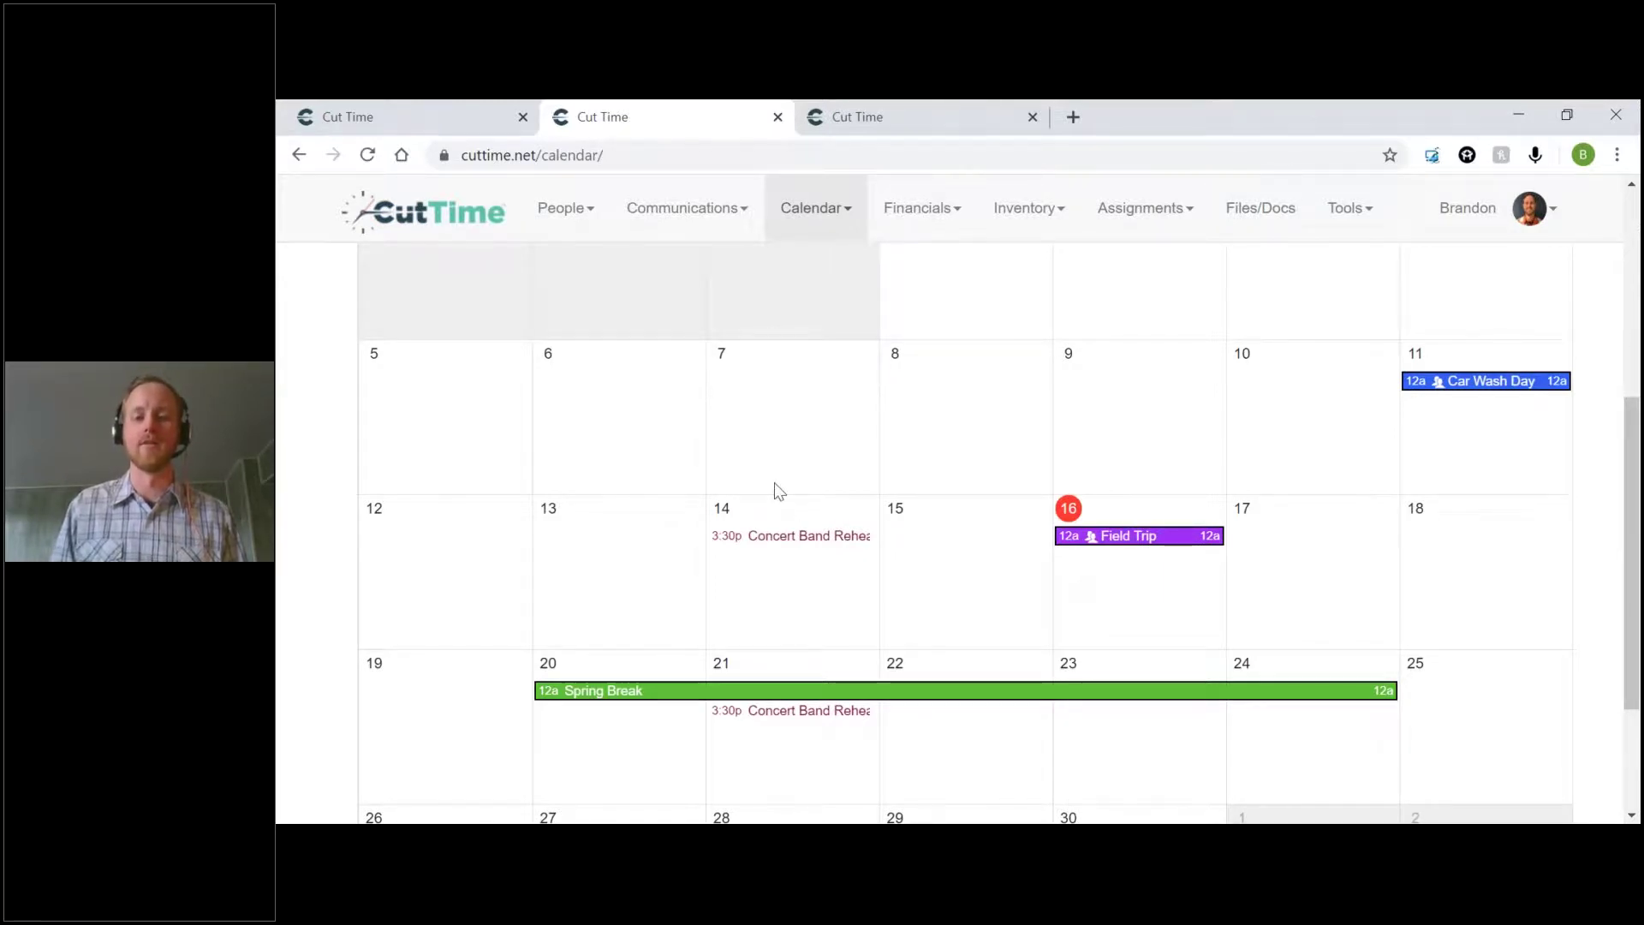
scroll(776, 489, "up", 5)
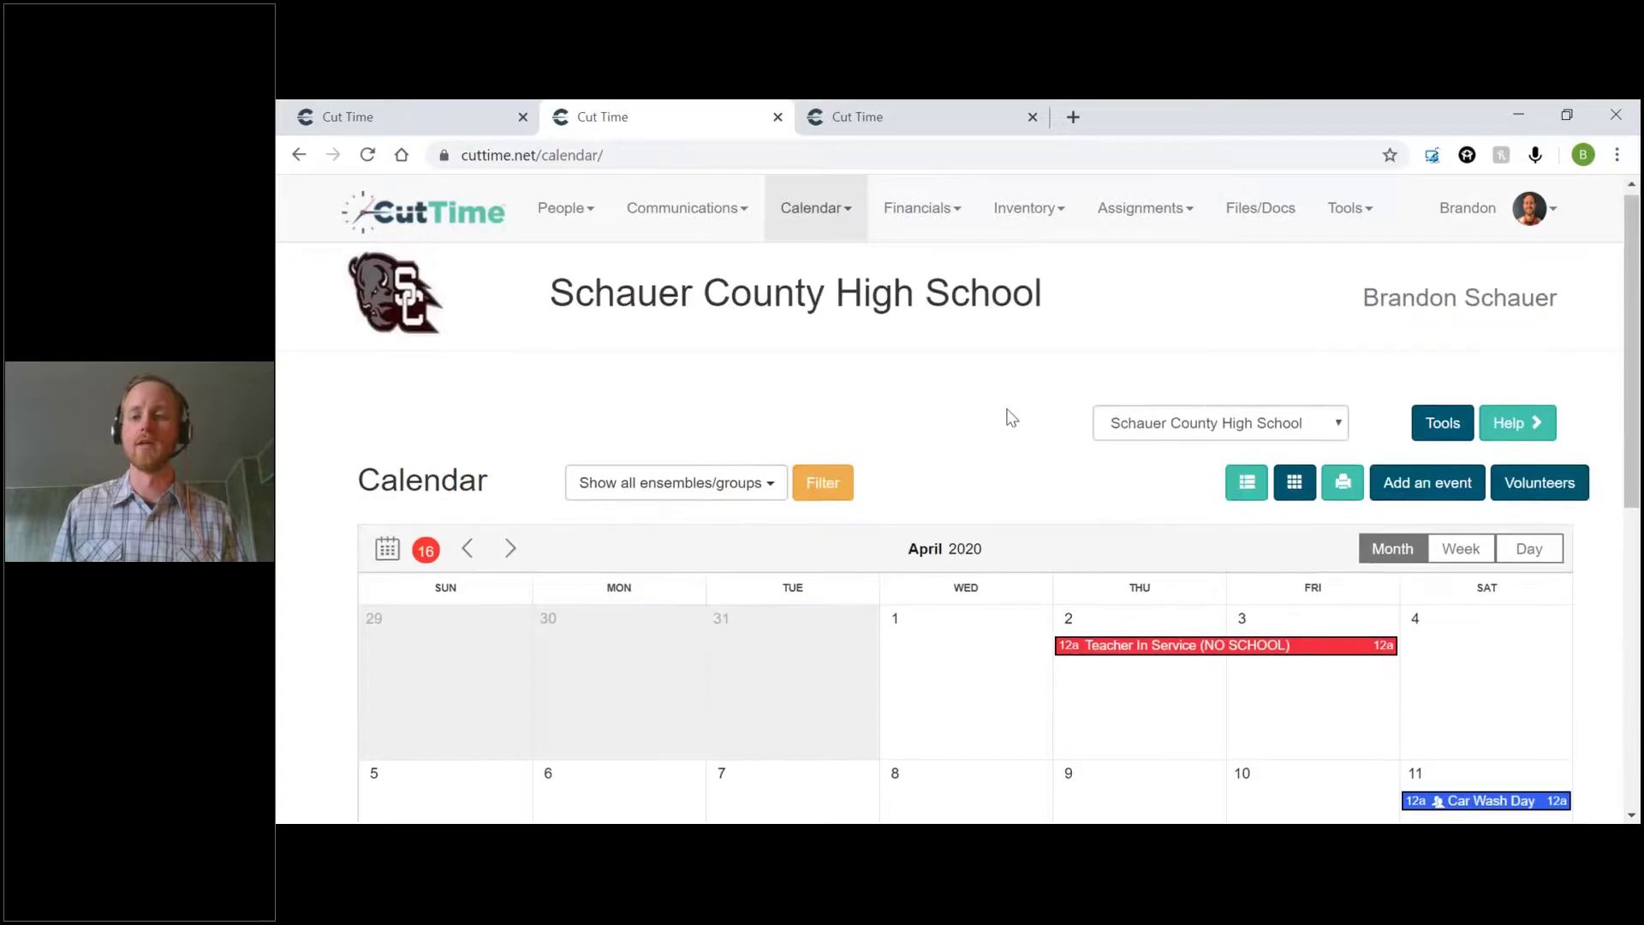
scroll(1011, 417, "down", 1)
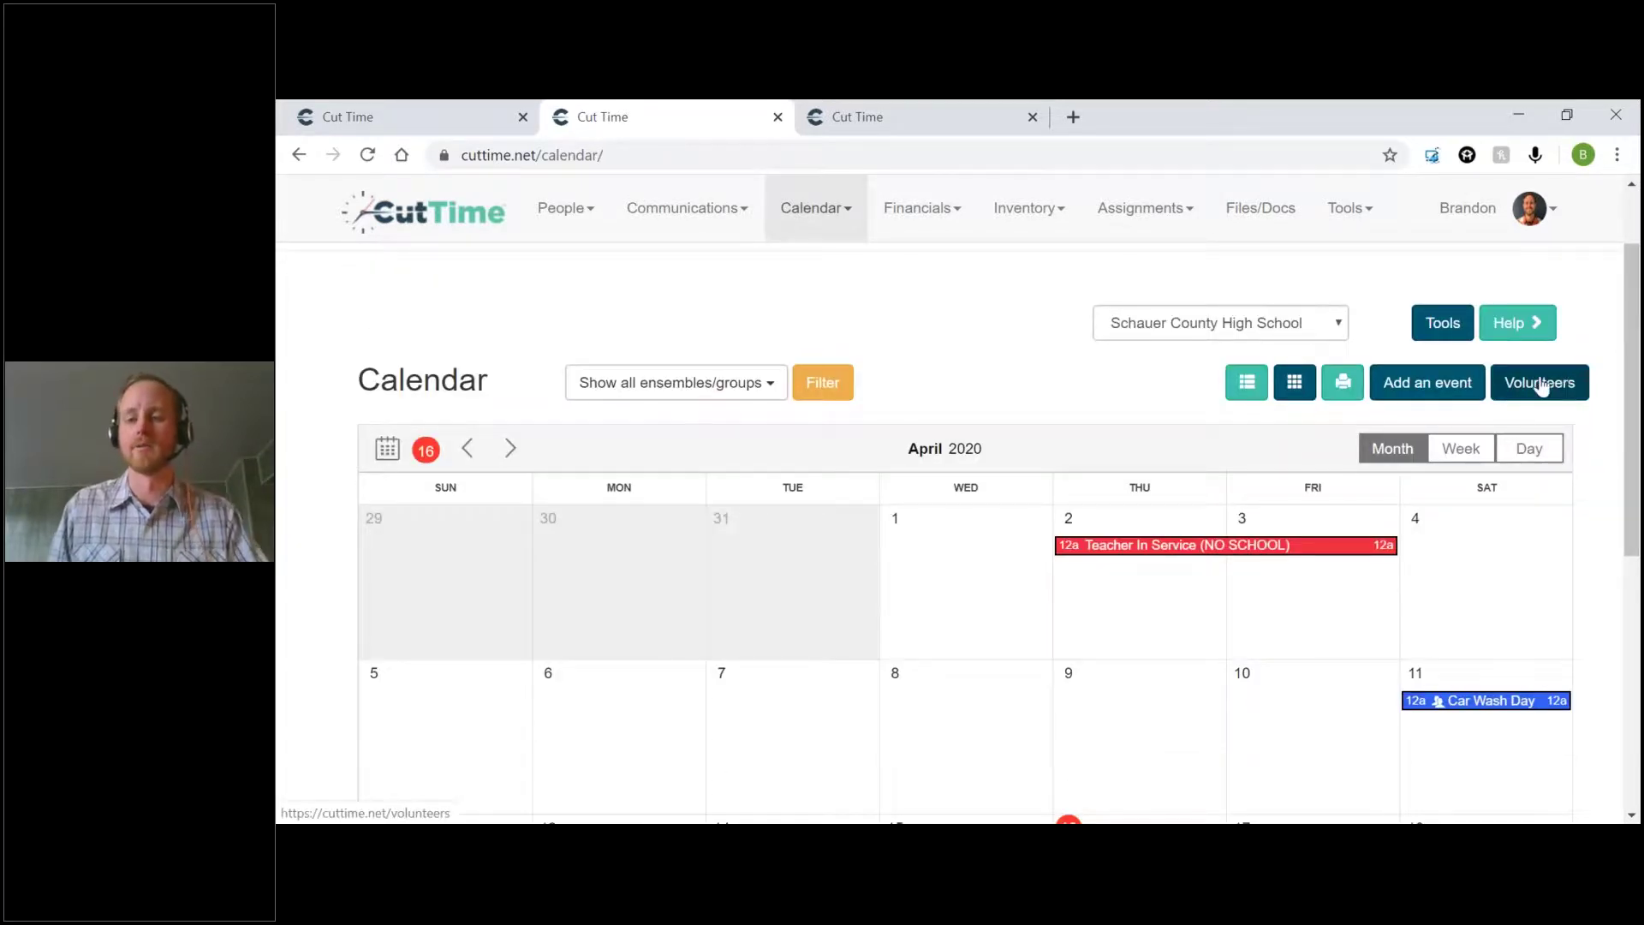
Open the volunteers list from the calendar and go to its volunteer opportunities
left_click(1547, 386)
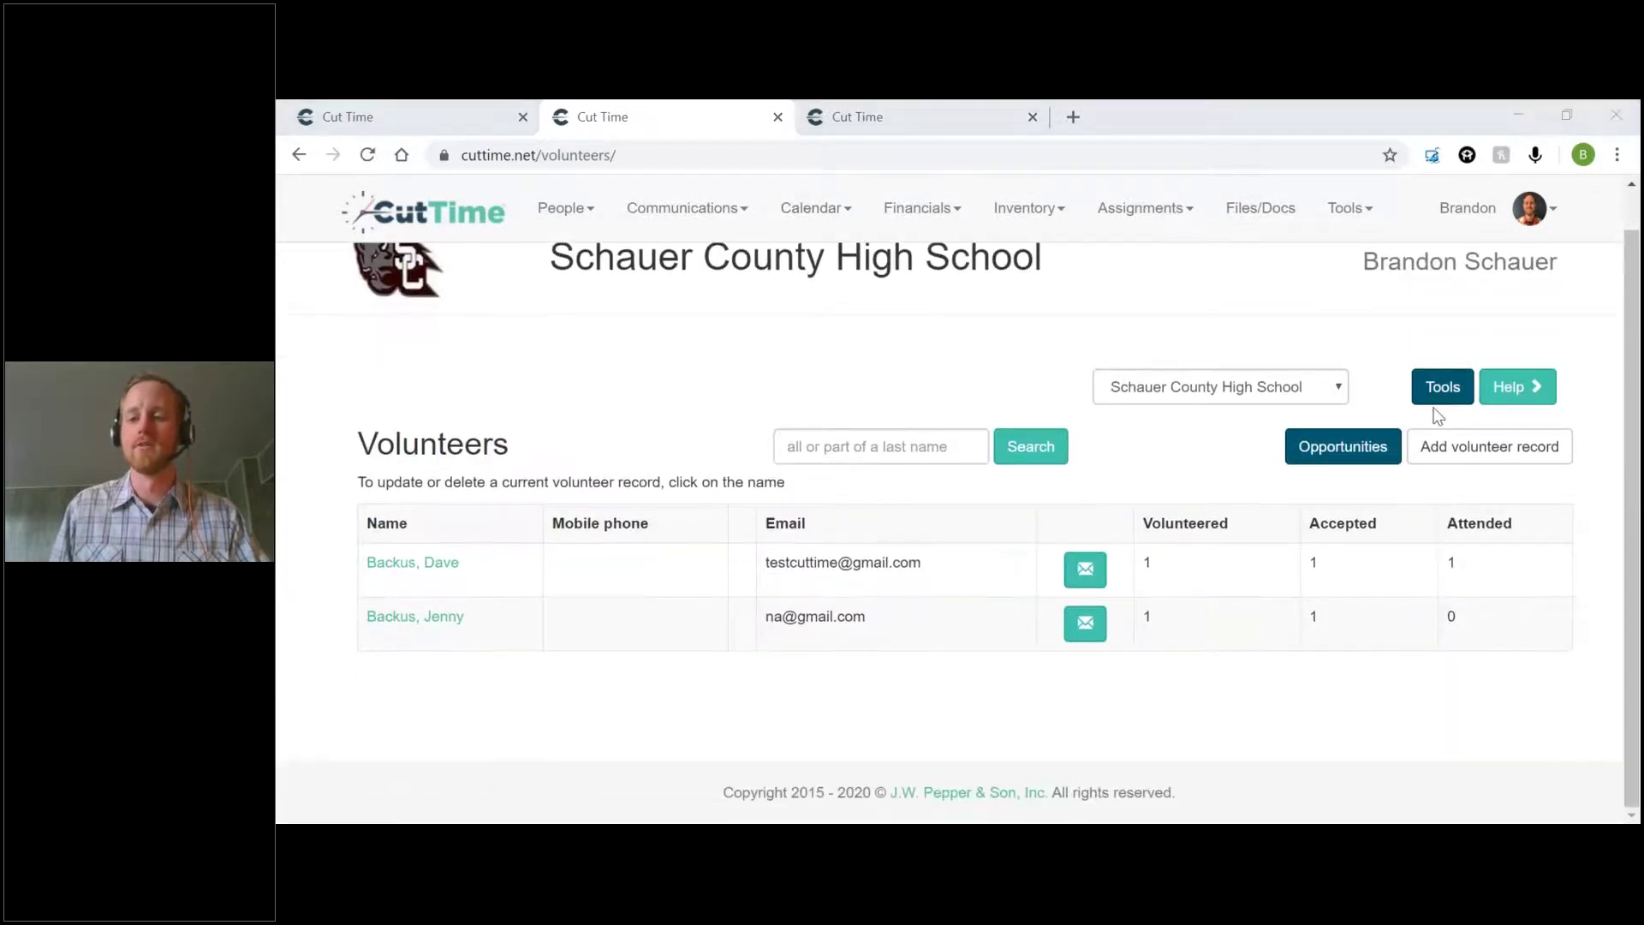
left_click(1211, 459)
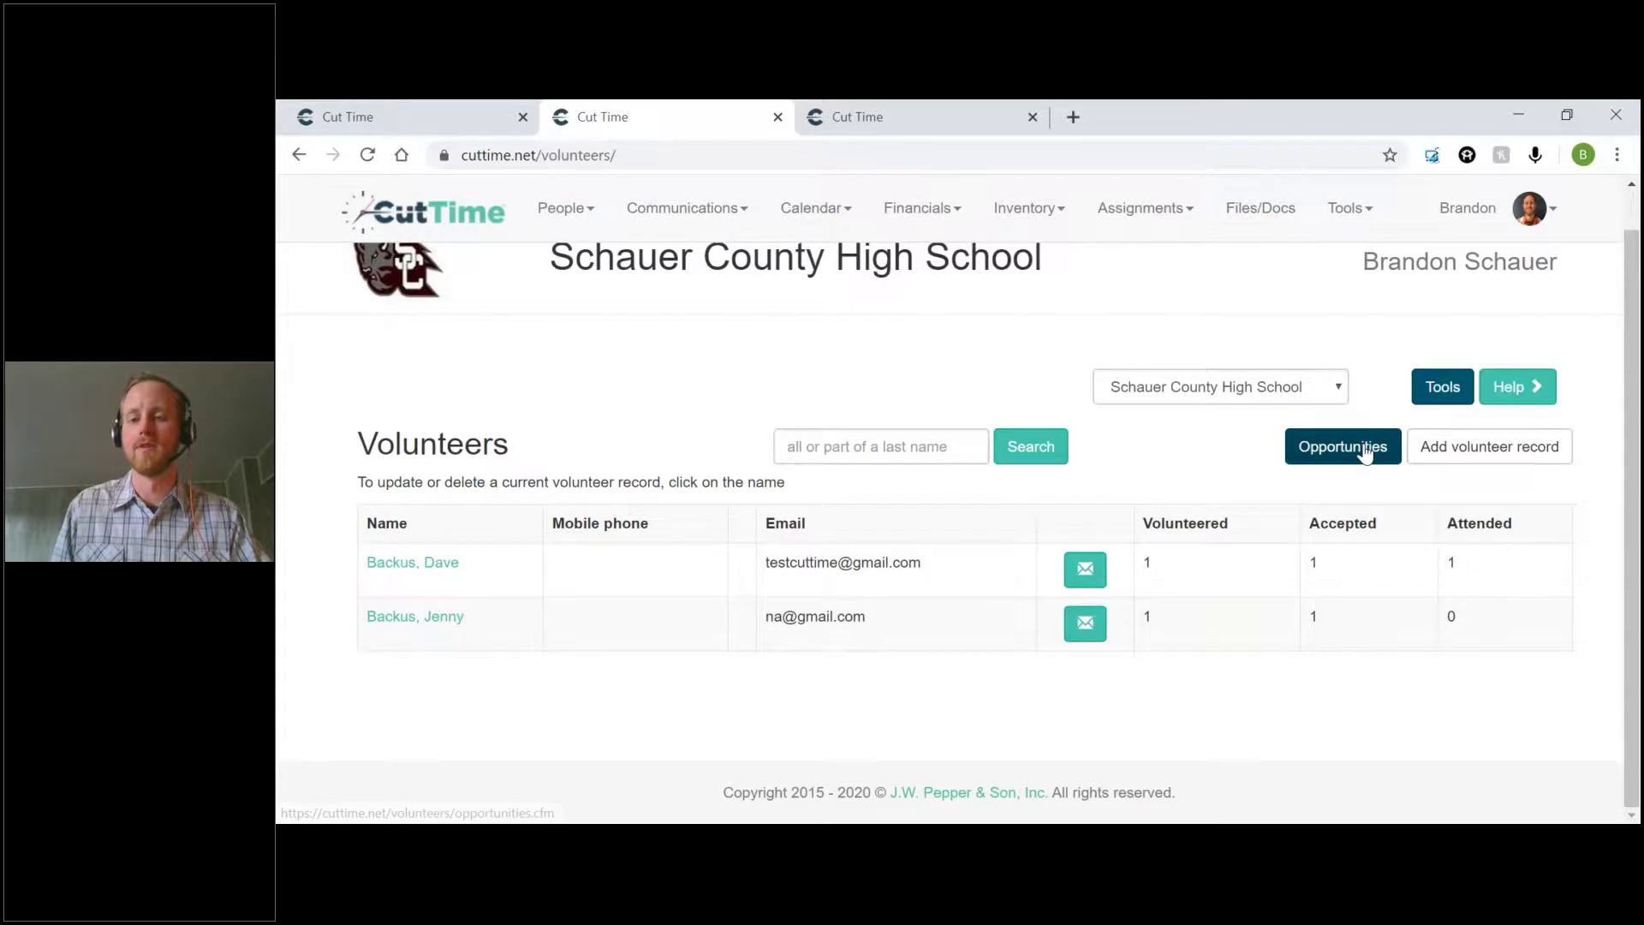
left_click(1343, 446)
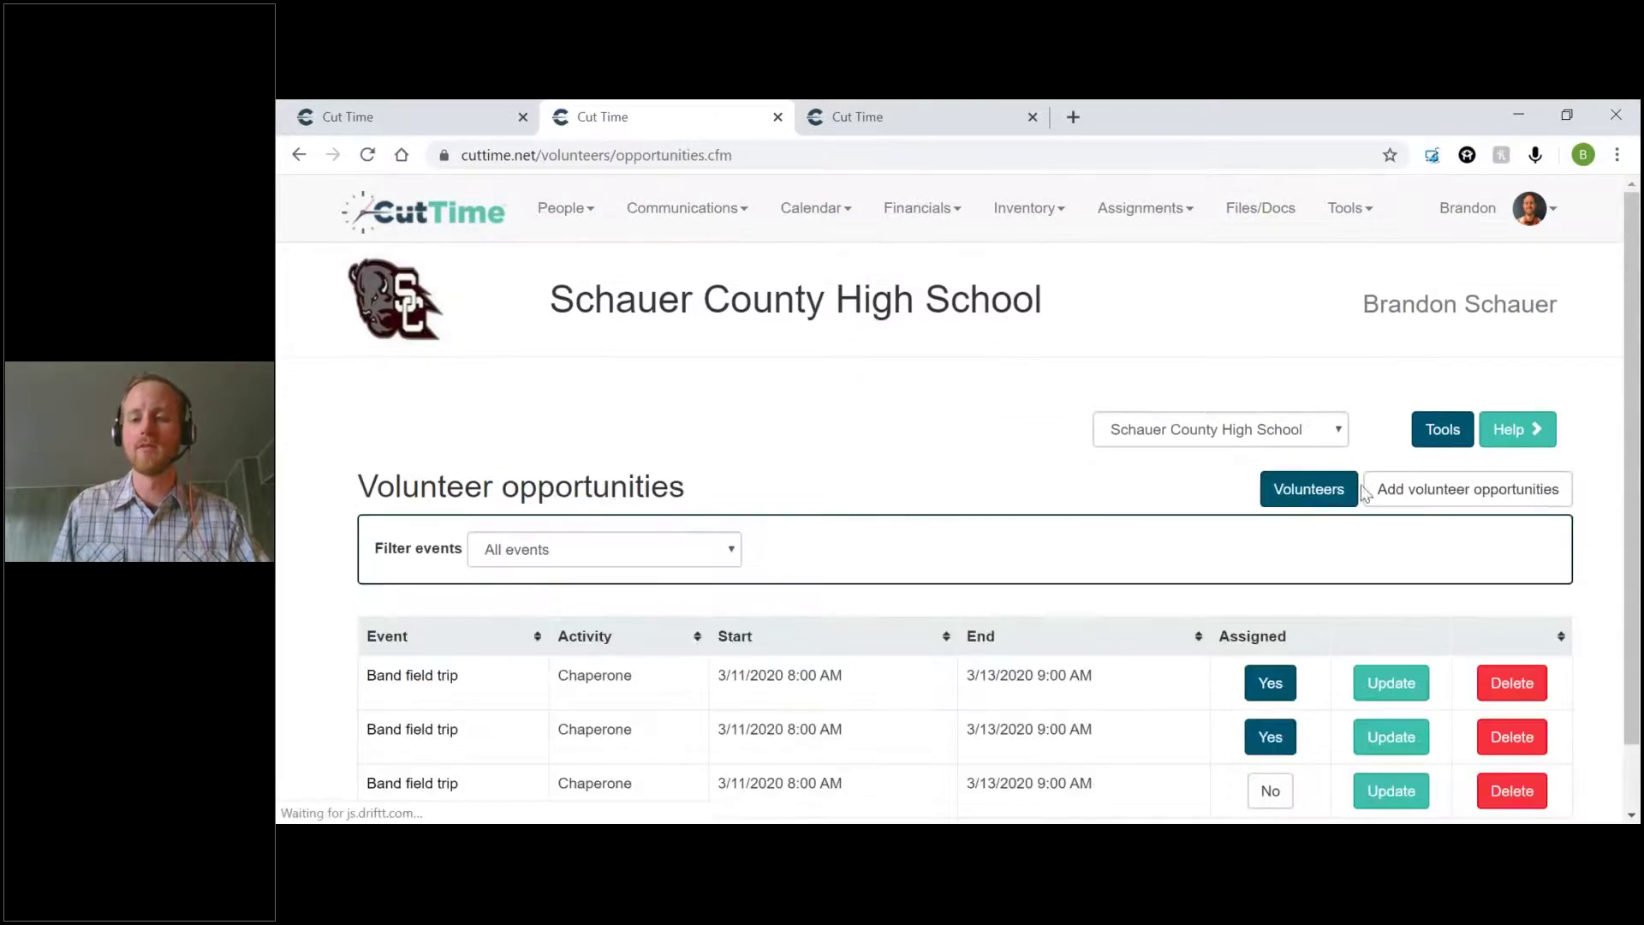
Start adding volunteer opportunities for the Field Trip event on April 16, 2020
left_click(1456, 495)
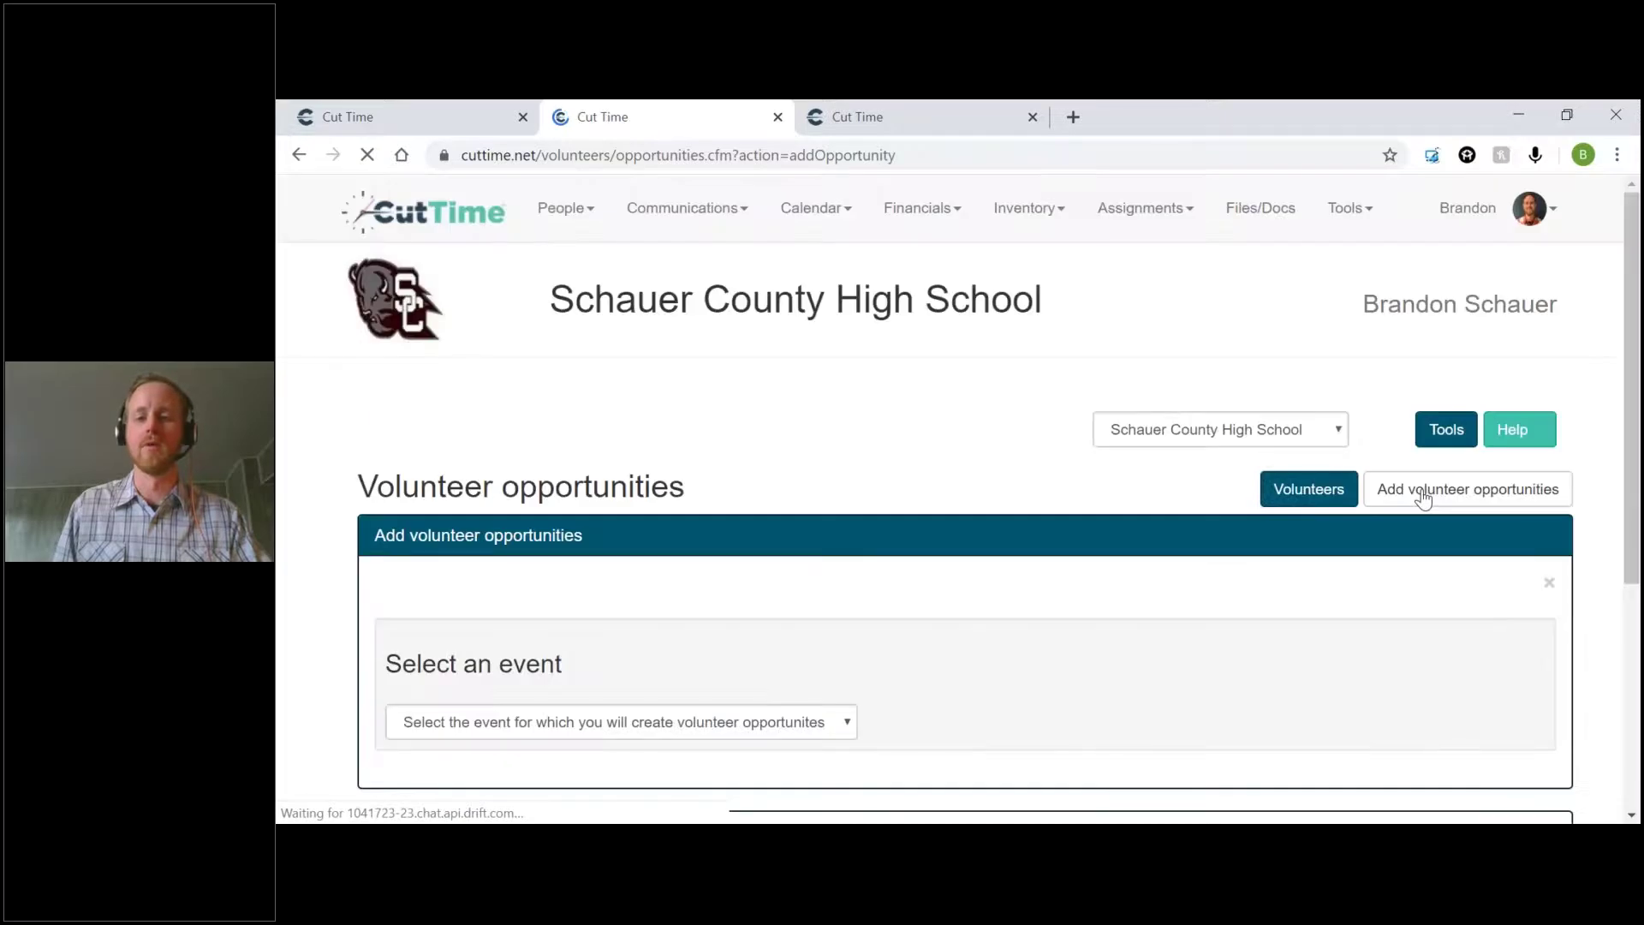
scroll(736, 668, "down", 2)
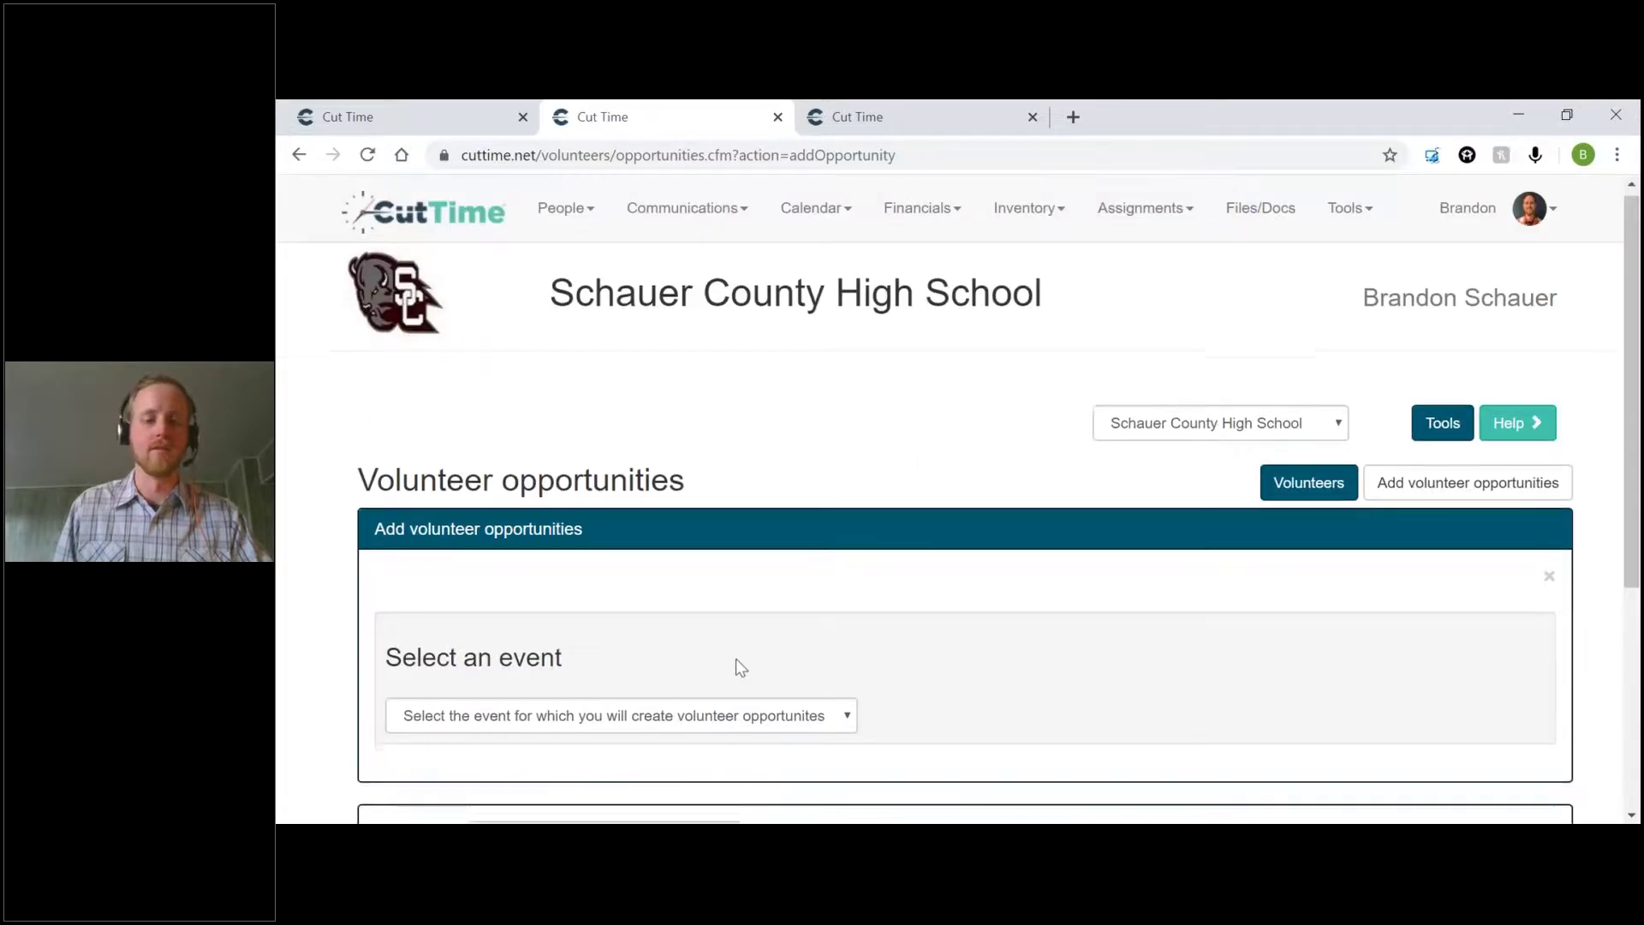
scroll(724, 616, "down", 1)
left_click(636, 410)
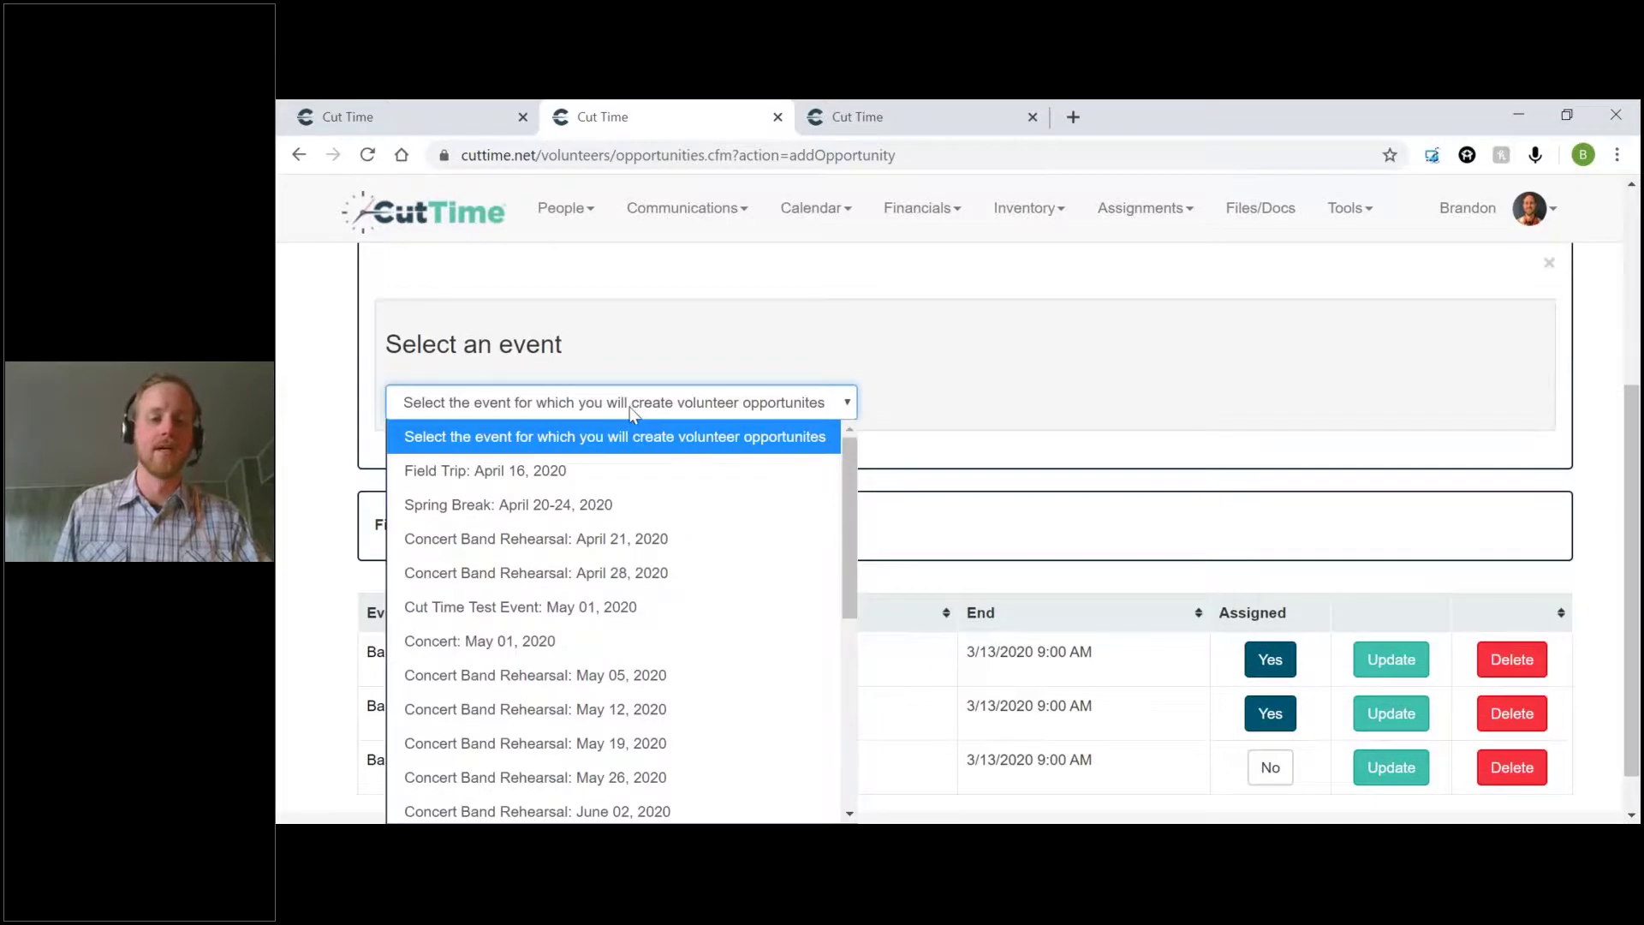
left_click(571, 474)
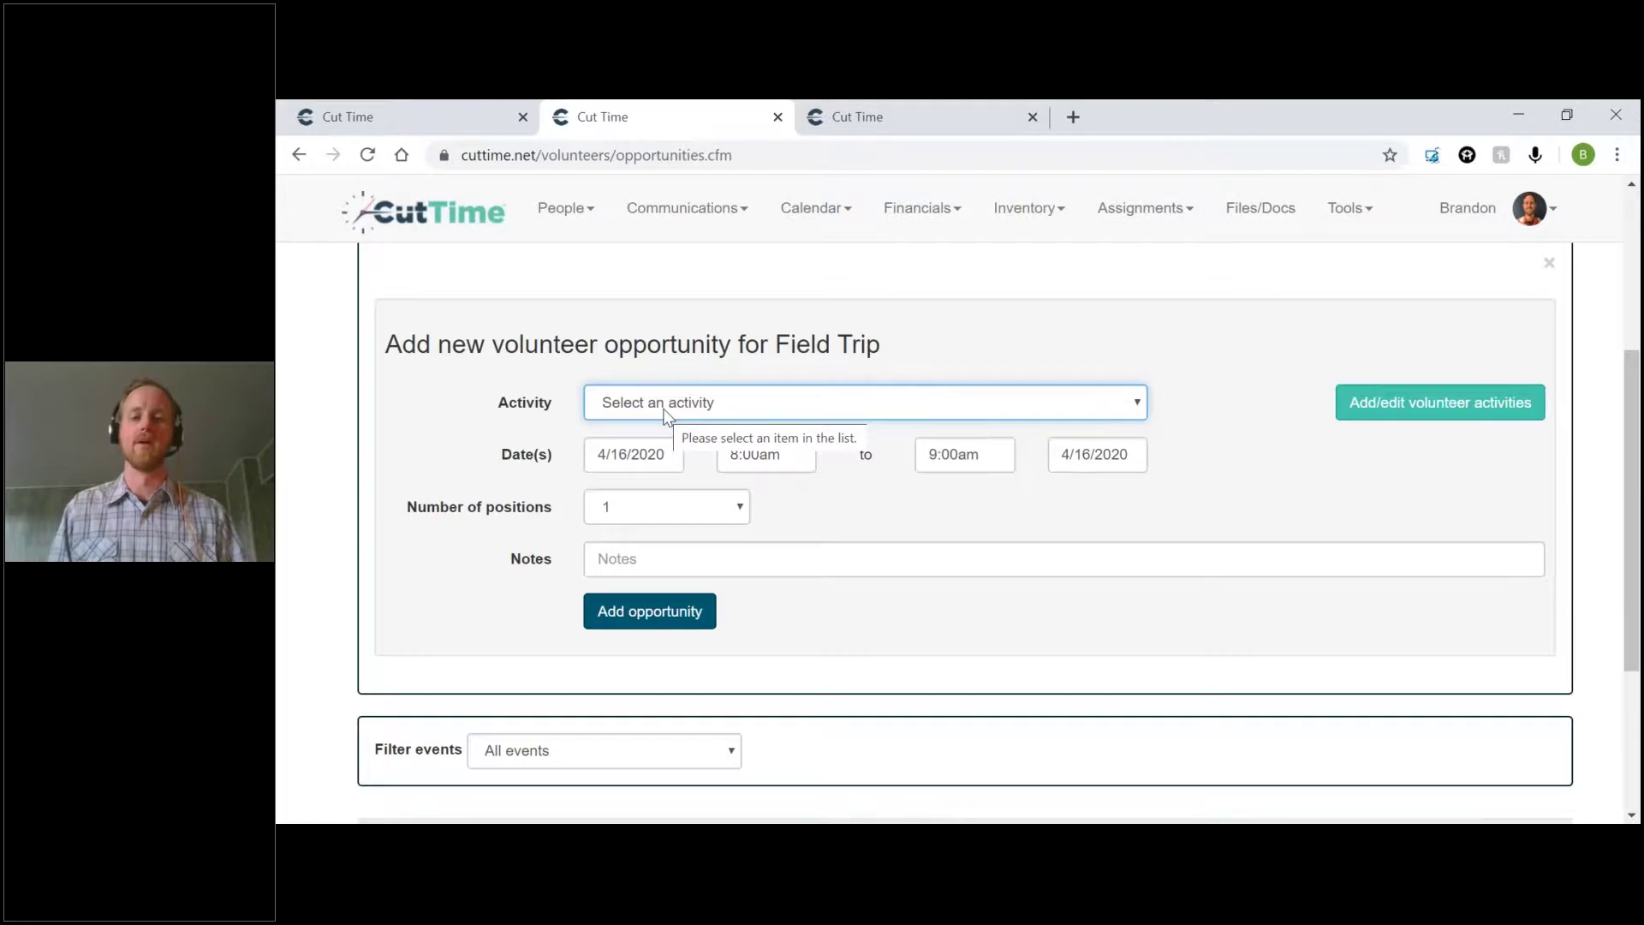
Browse the available volunteer activities and set the Field Trip opportunity's activity to Registration/Check-In
left_click(682, 410)
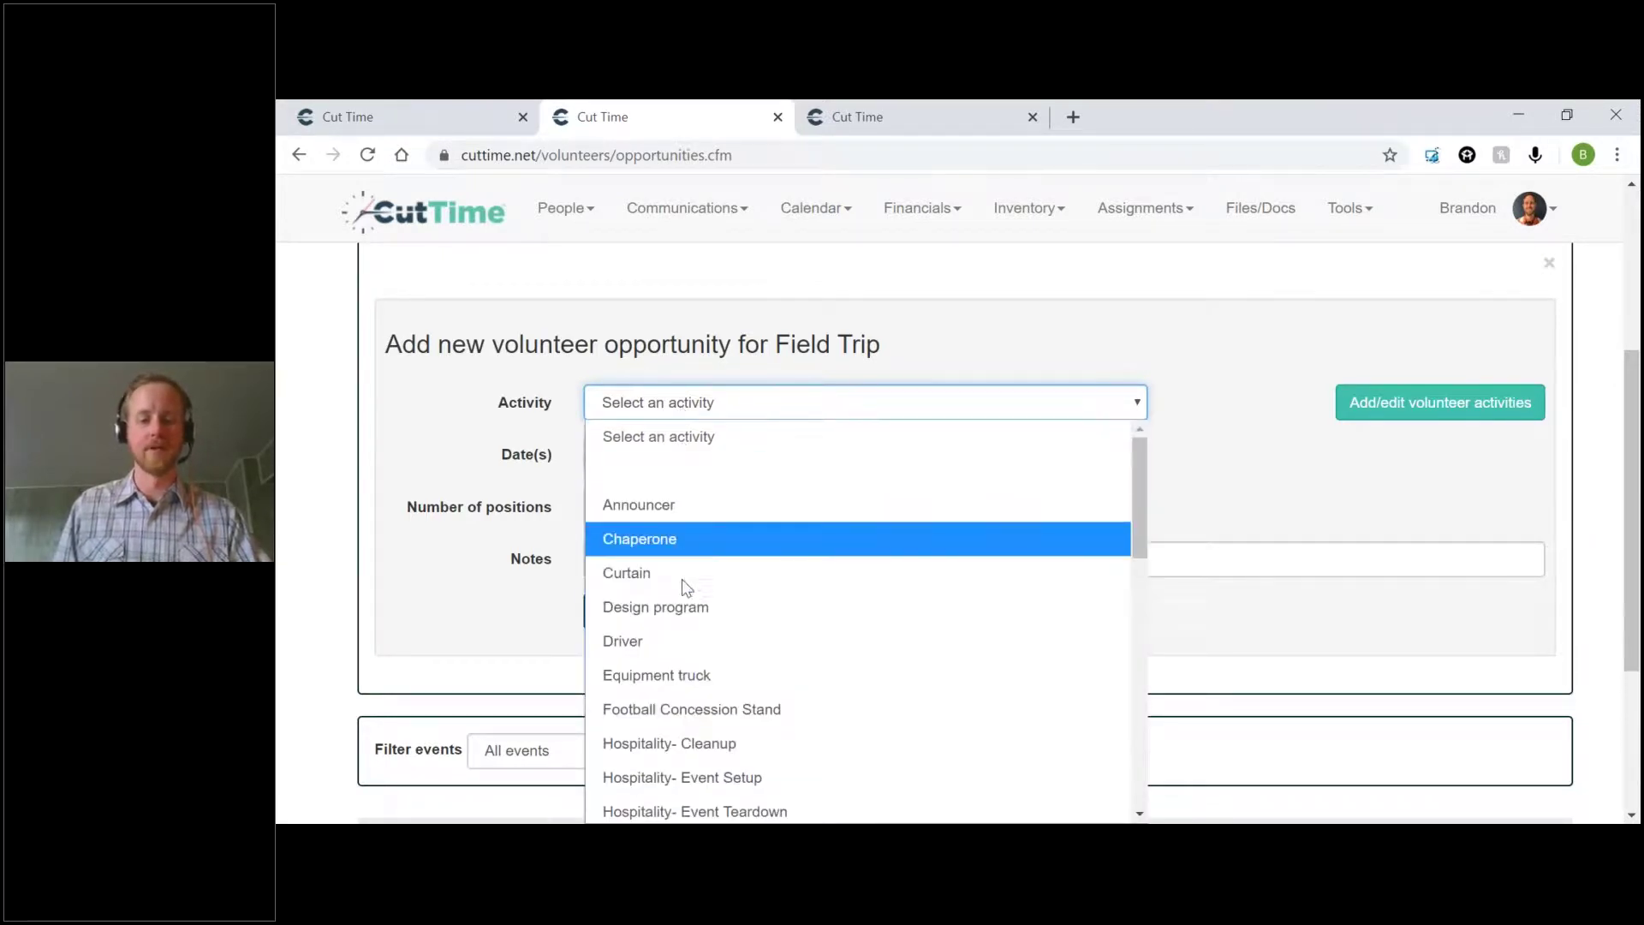
scroll(685, 675, "down", 4)
scroll(685, 565, "up", 2)
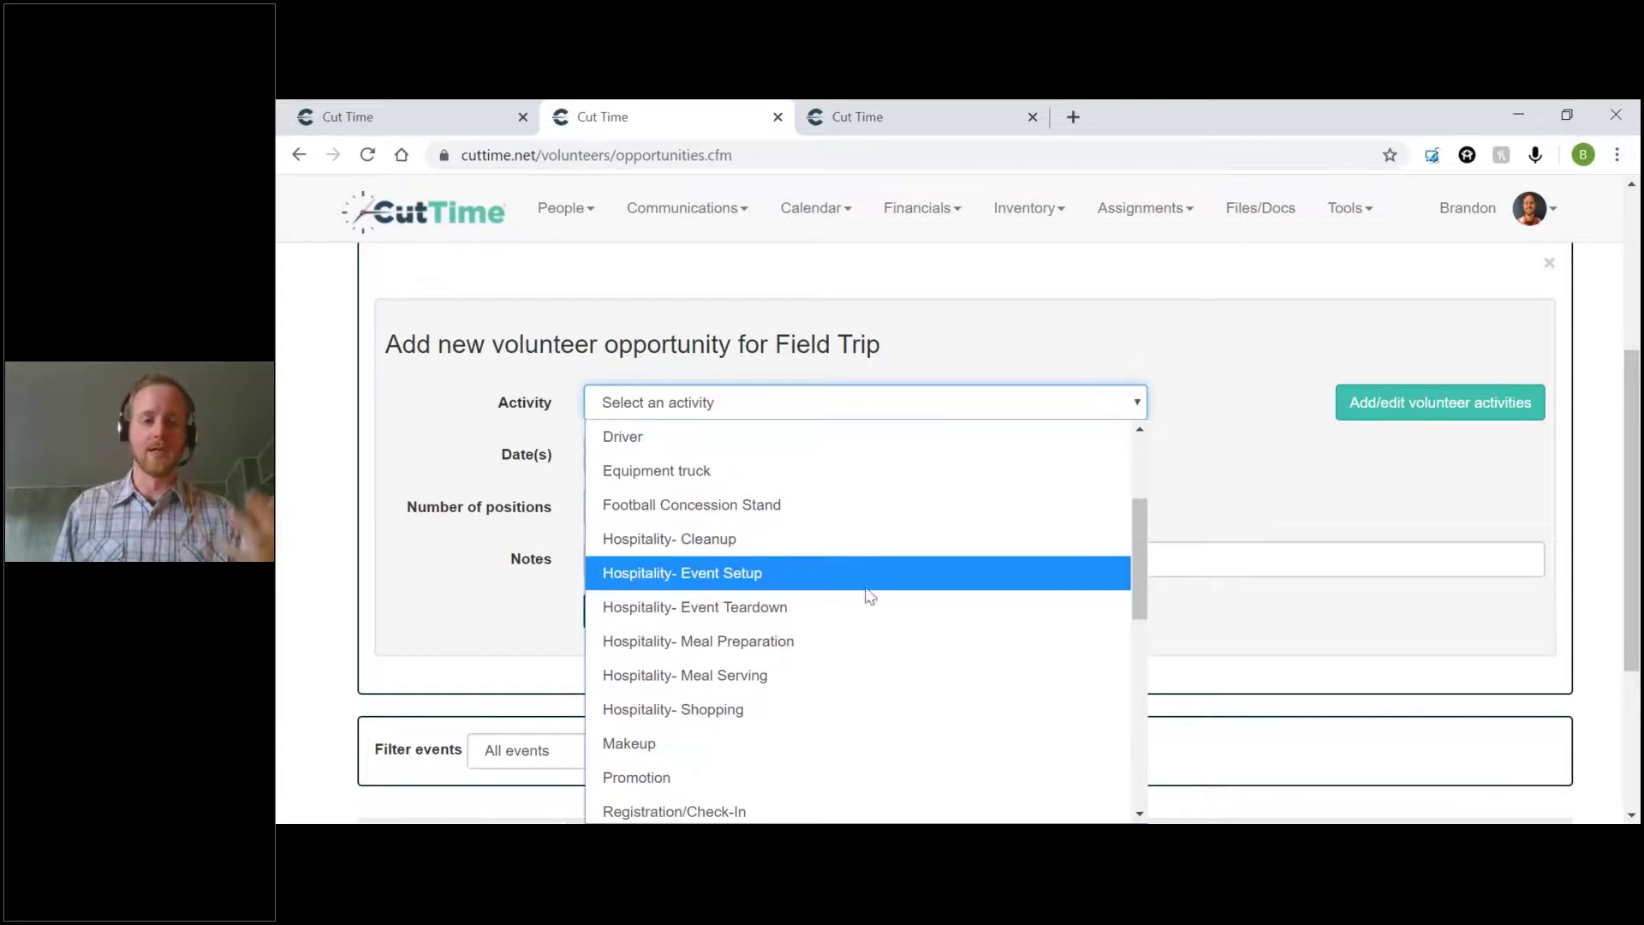
scroll(854, 586, "down", 3)
scroll(855, 583, "down", 2)
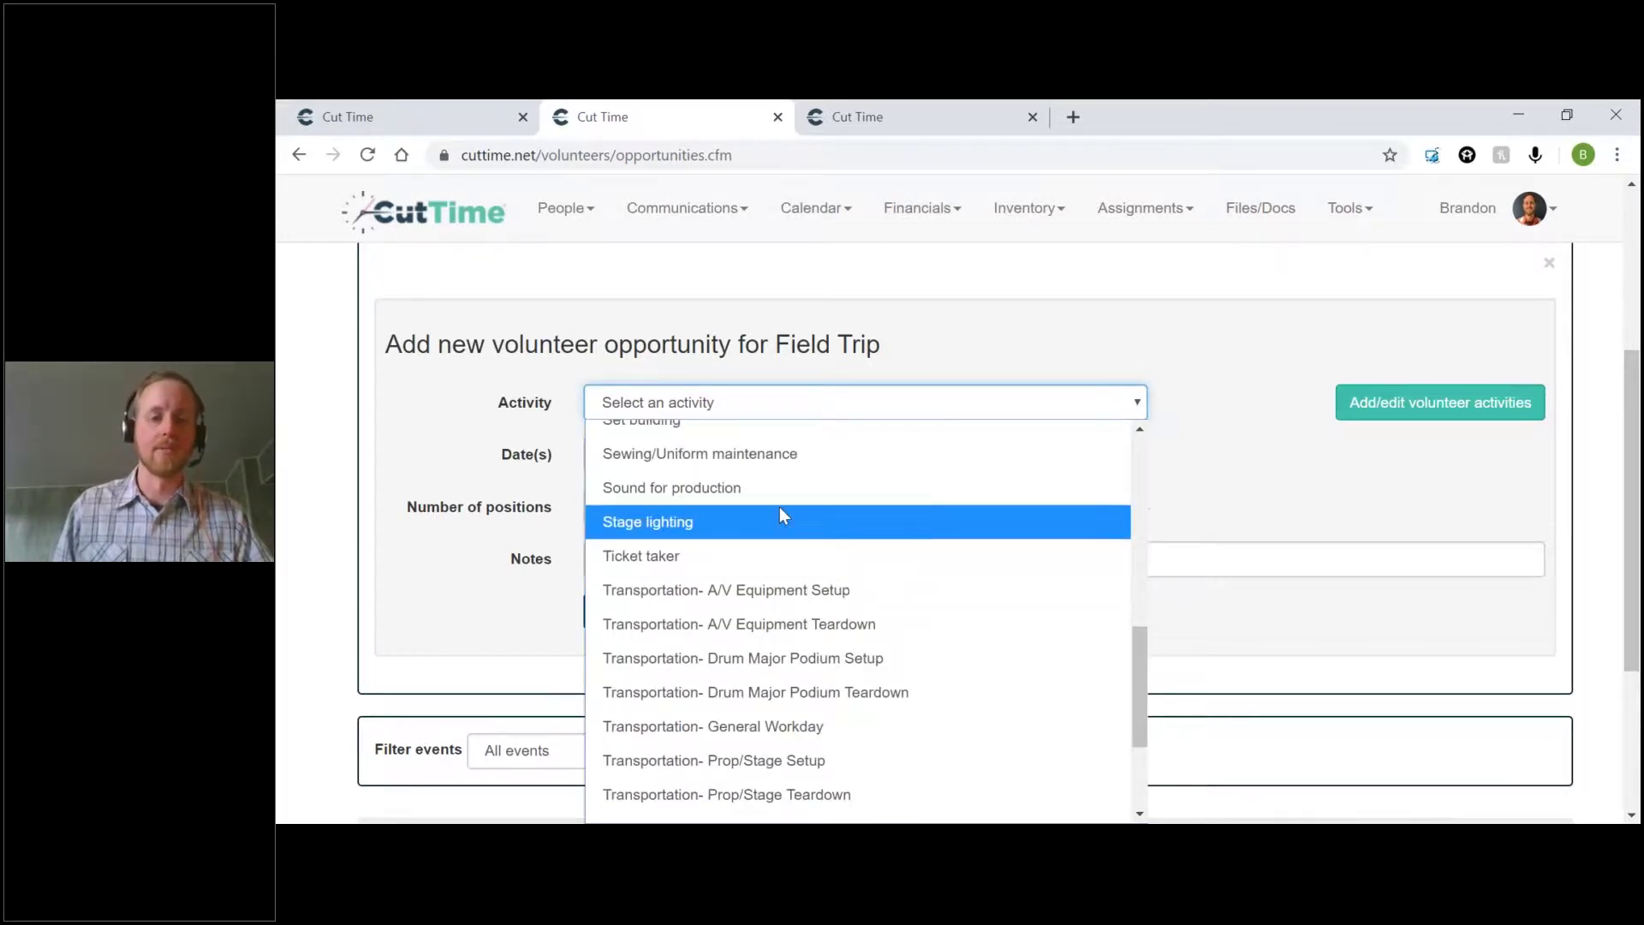
scroll(779, 514, "up", 3)
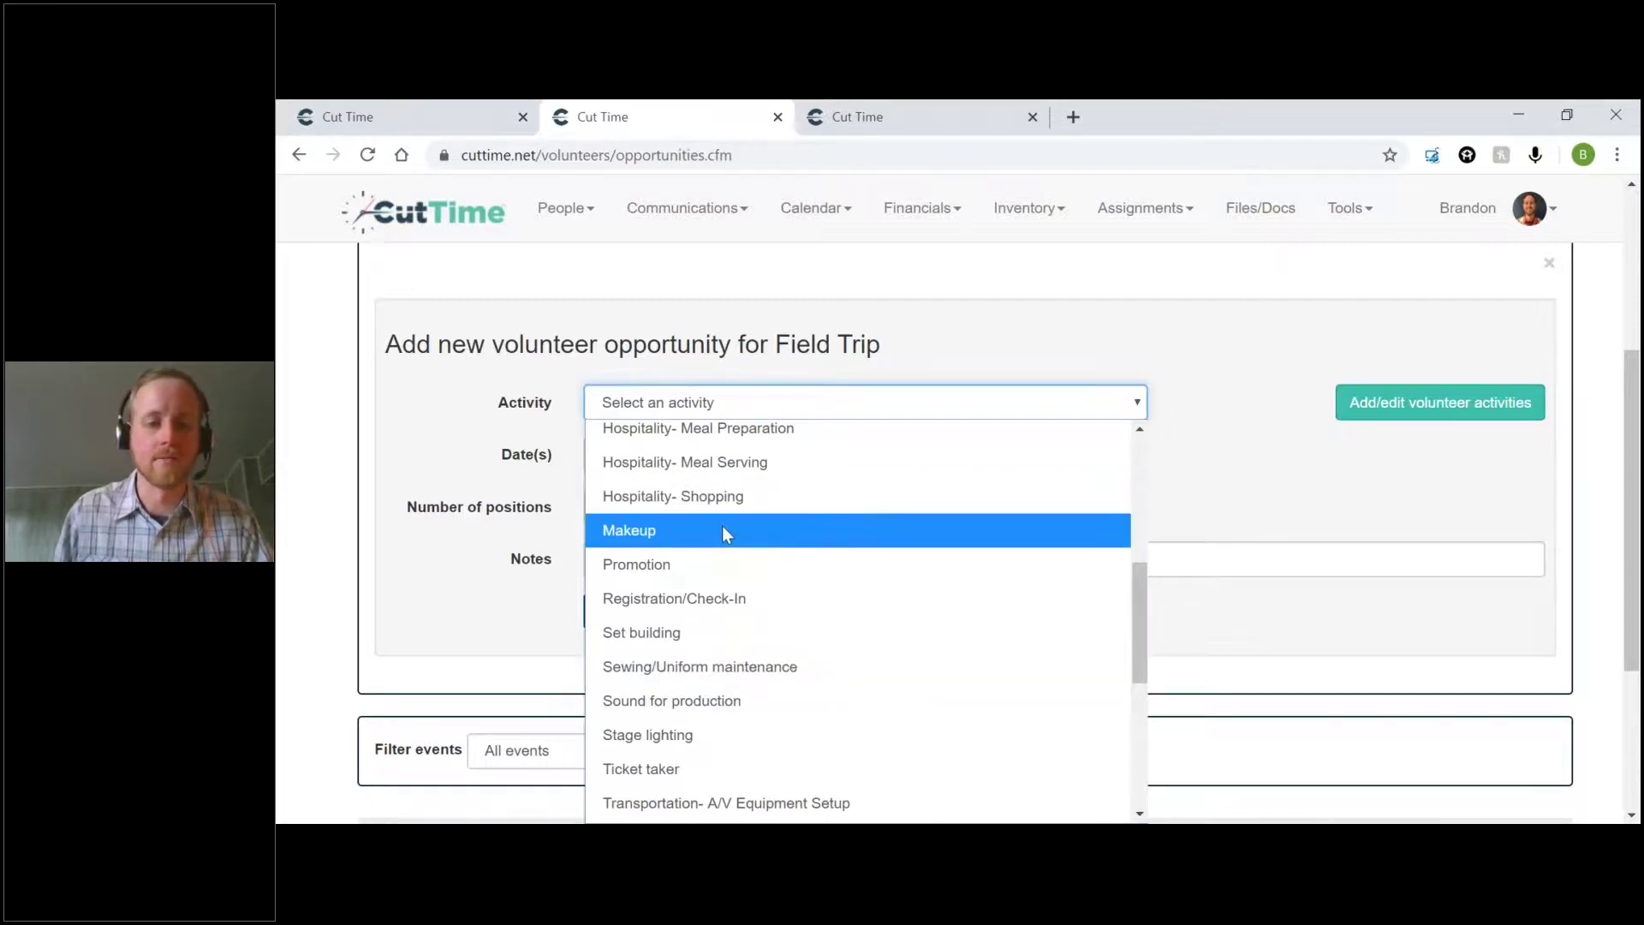
scroll(723, 531, "up", 3)
scroll(723, 535, "up", 3)
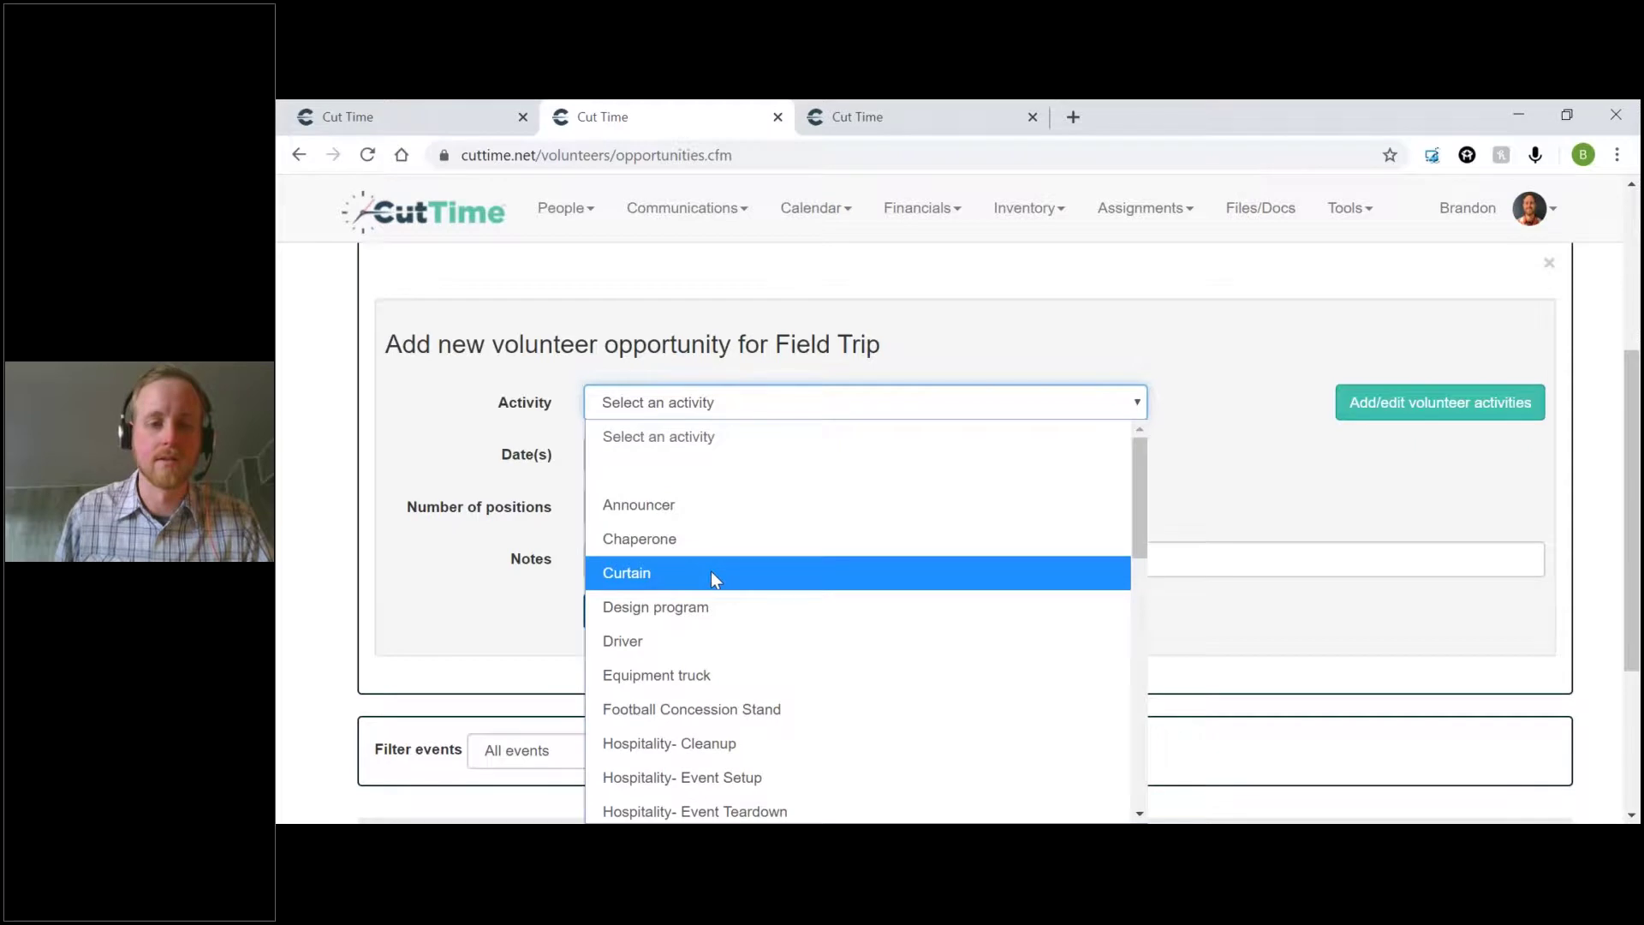
scroll(712, 603, "down", 9)
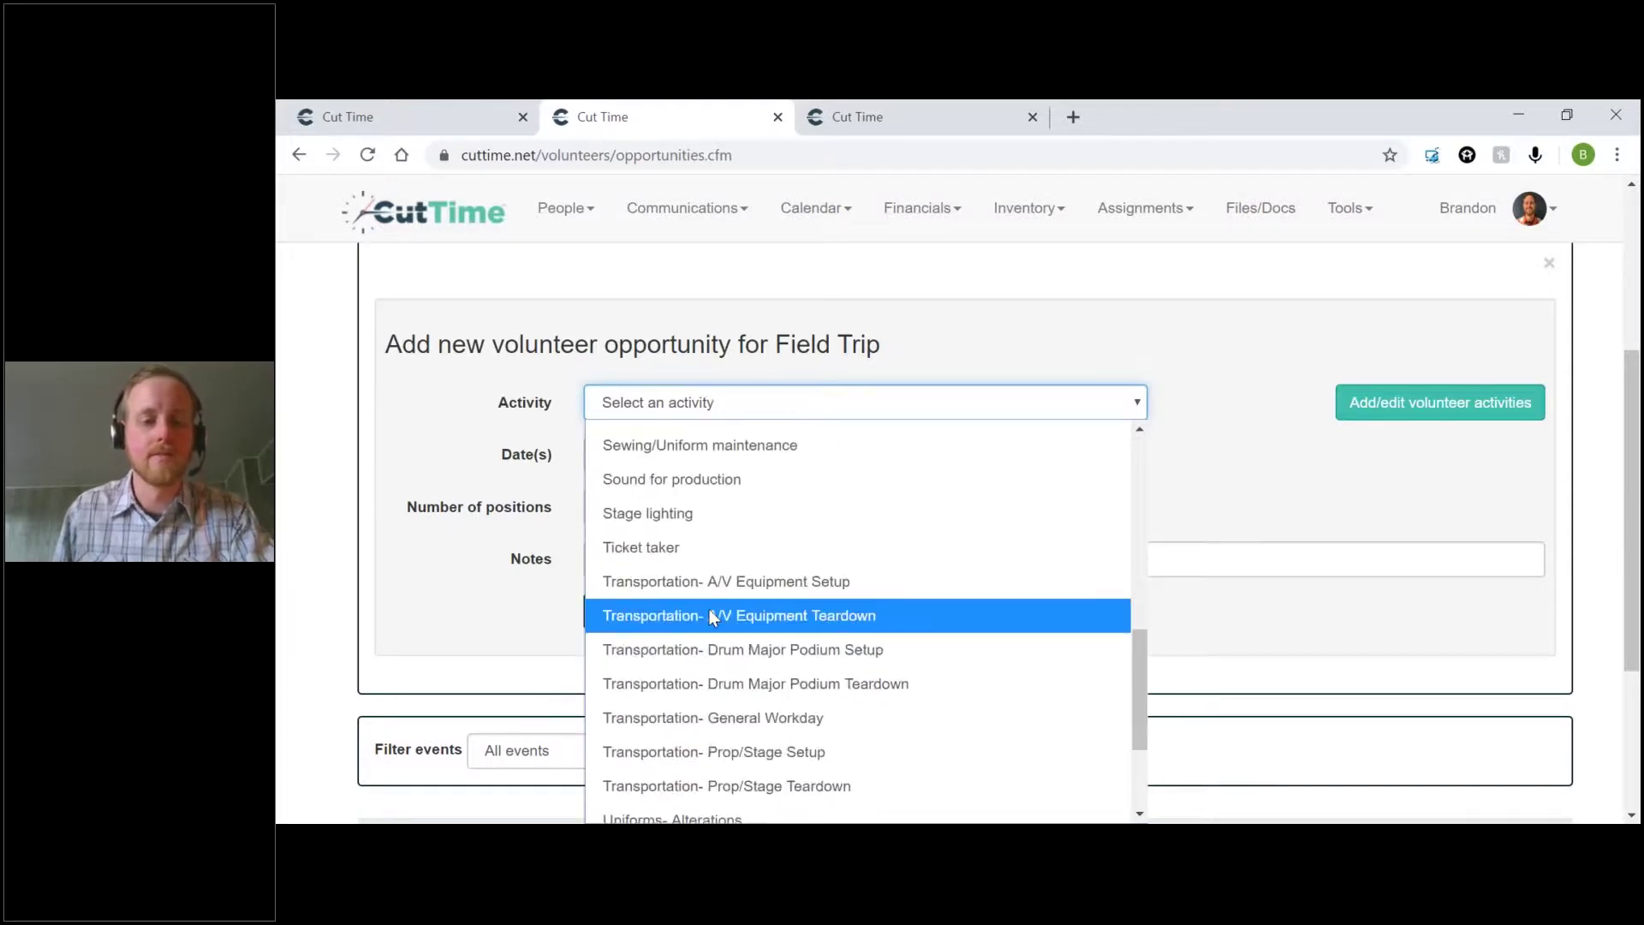
scroll(709, 609, "up", 3)
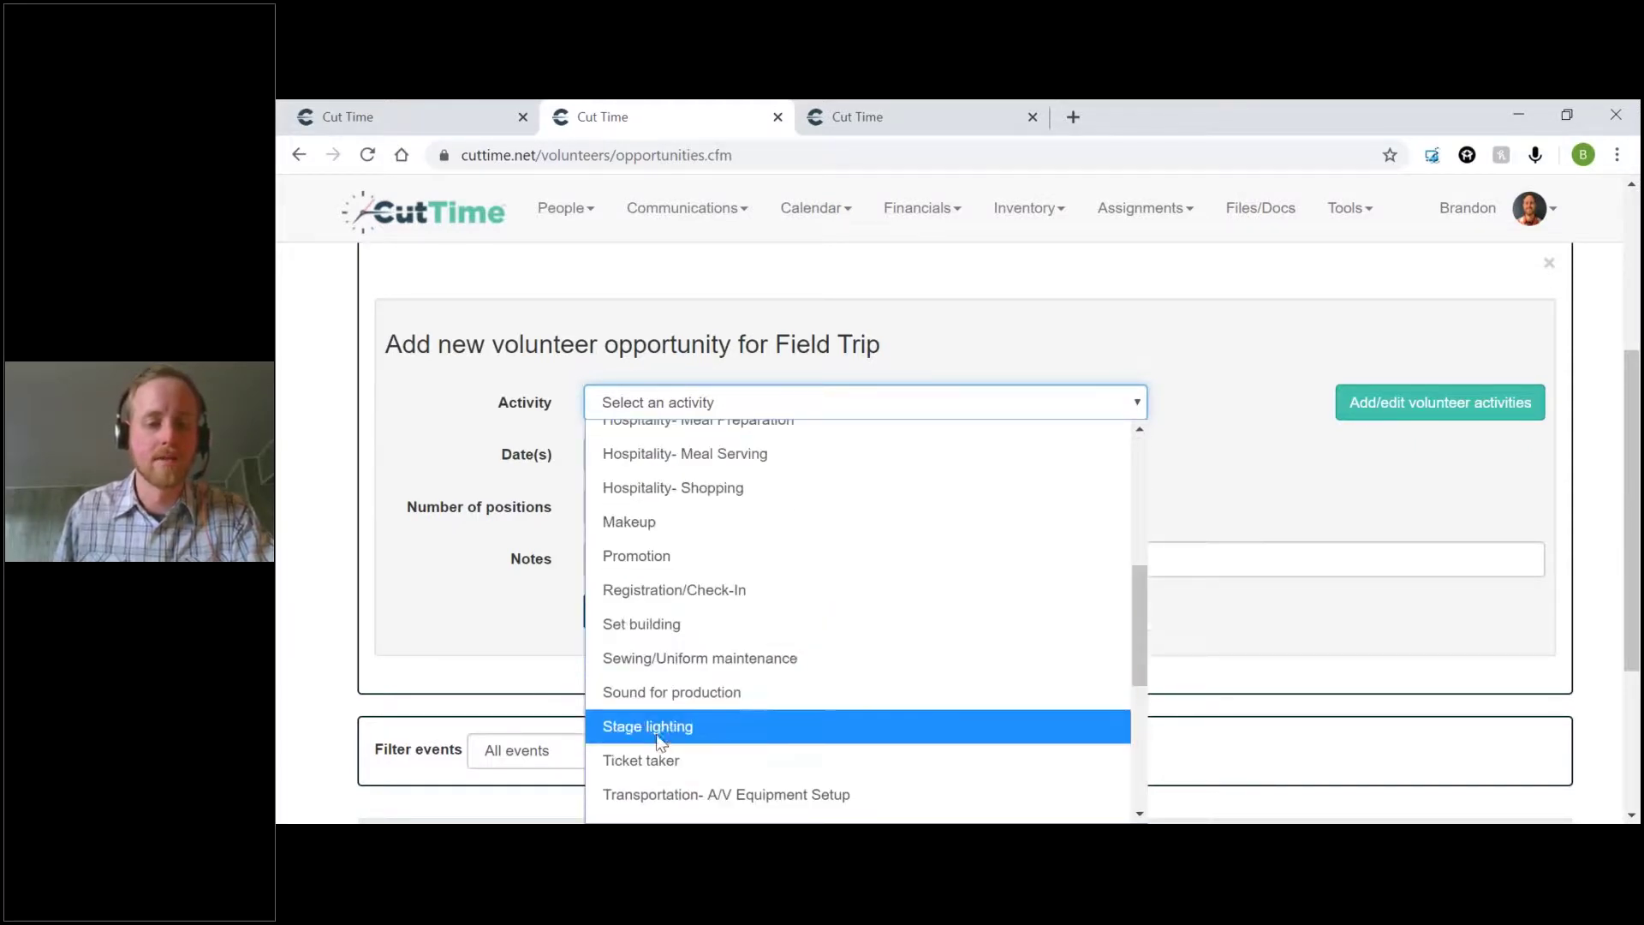
left_click(691, 593)
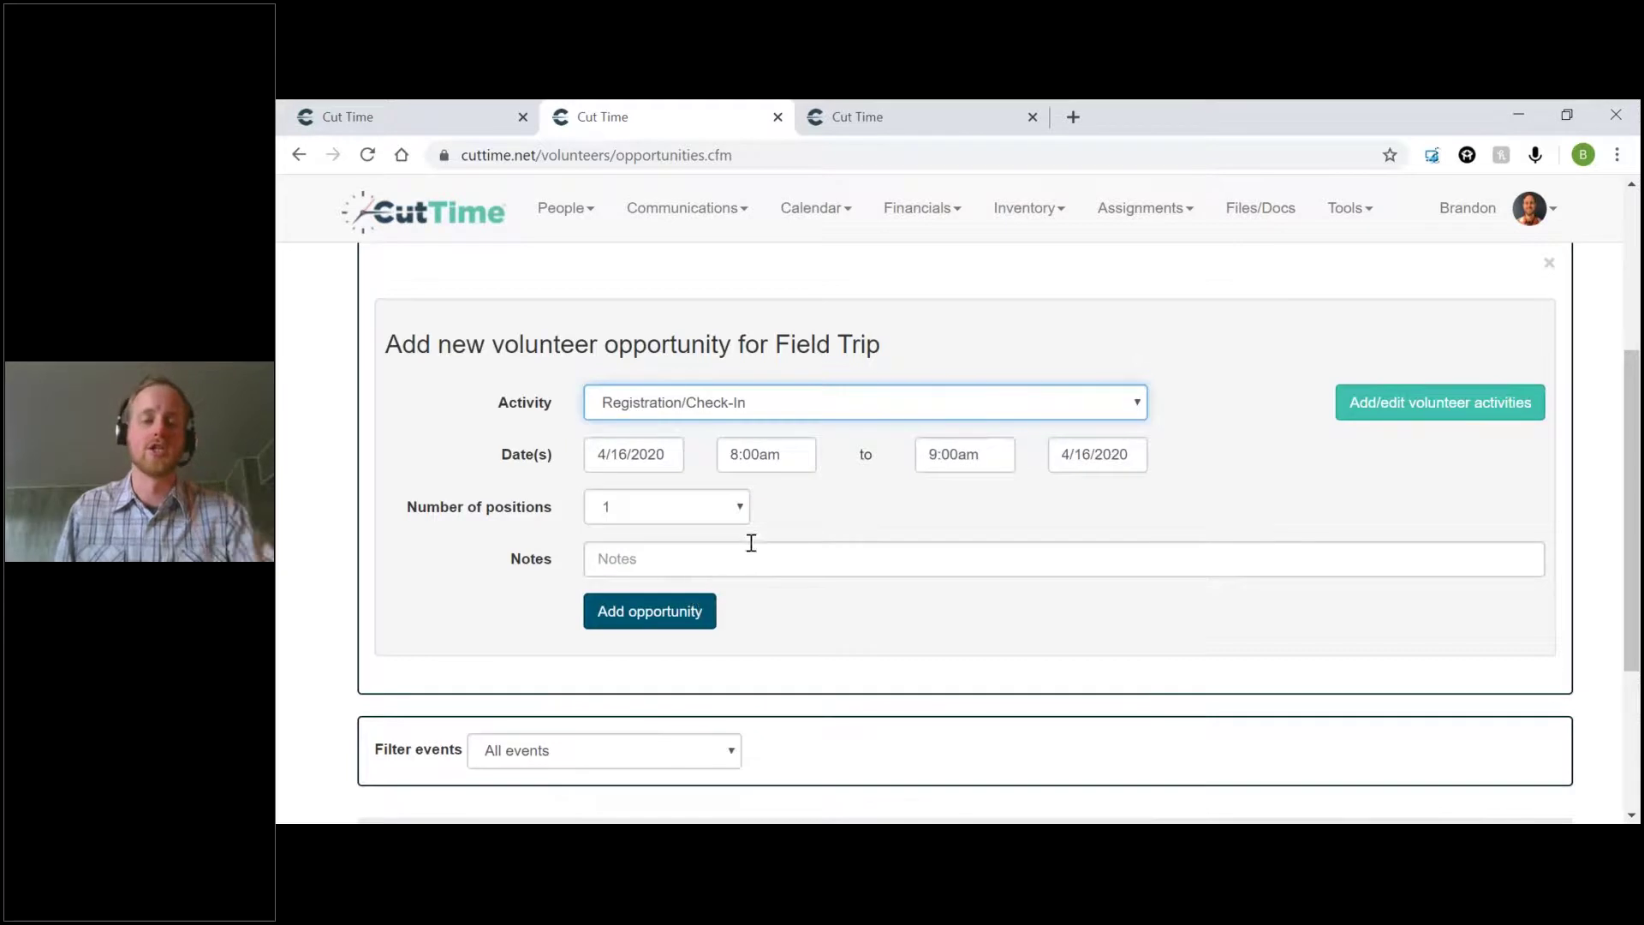
Set the number of positions to 3 and the start time to 6:00am, leave the notes empty, and add the opportunity
left_click(710, 509)
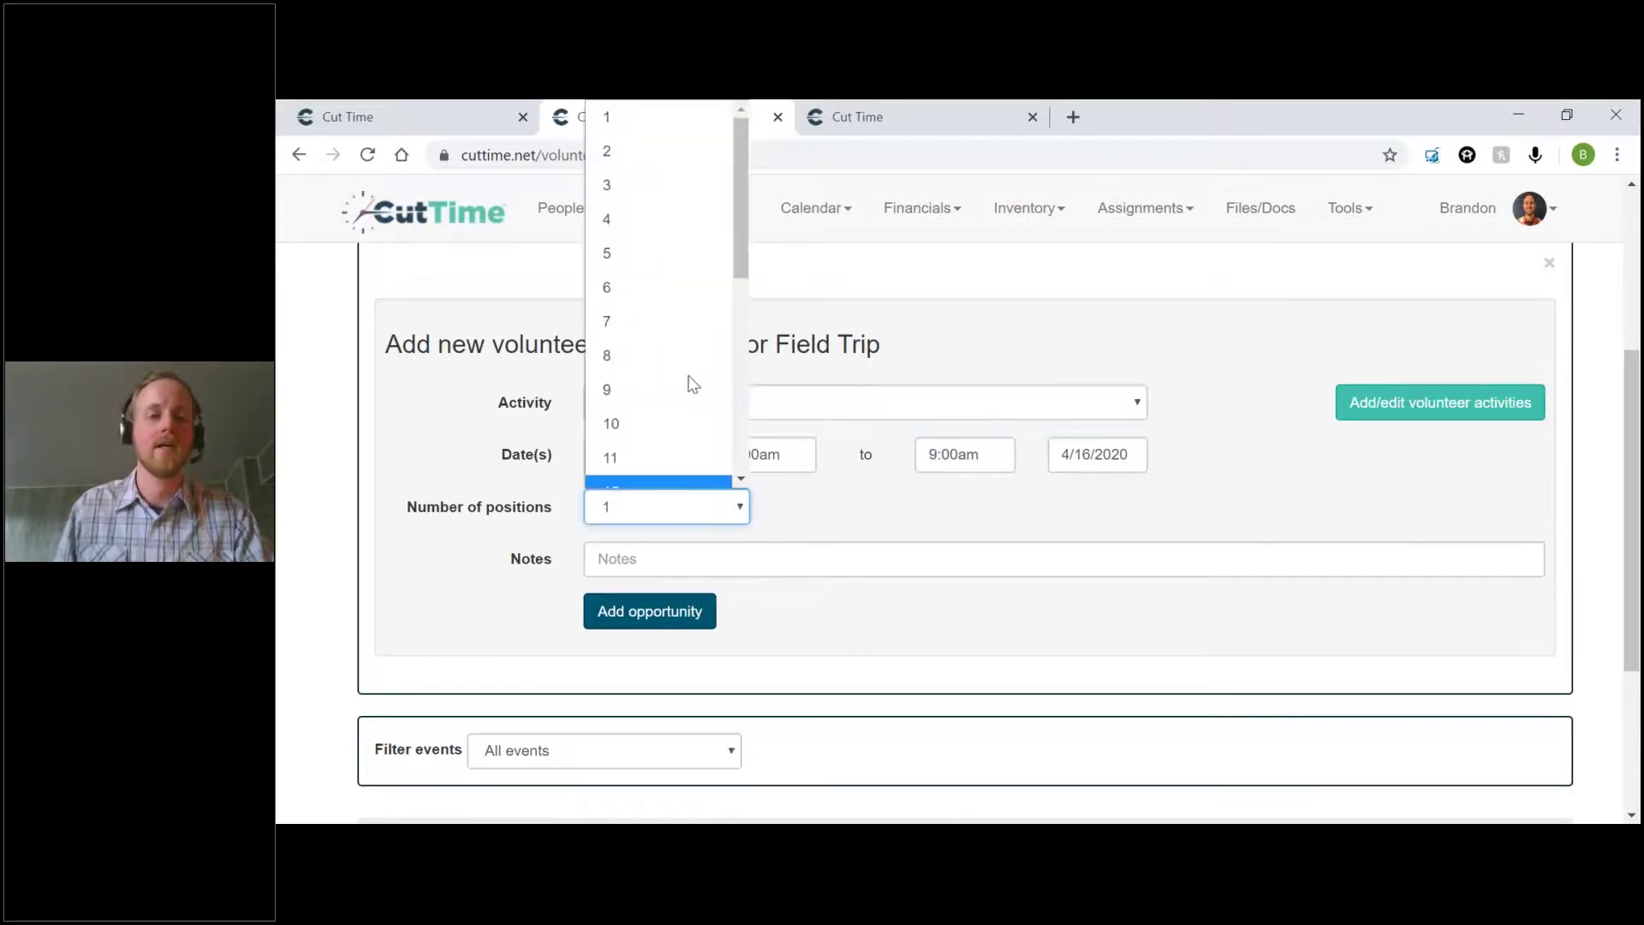
left_click(652, 172)
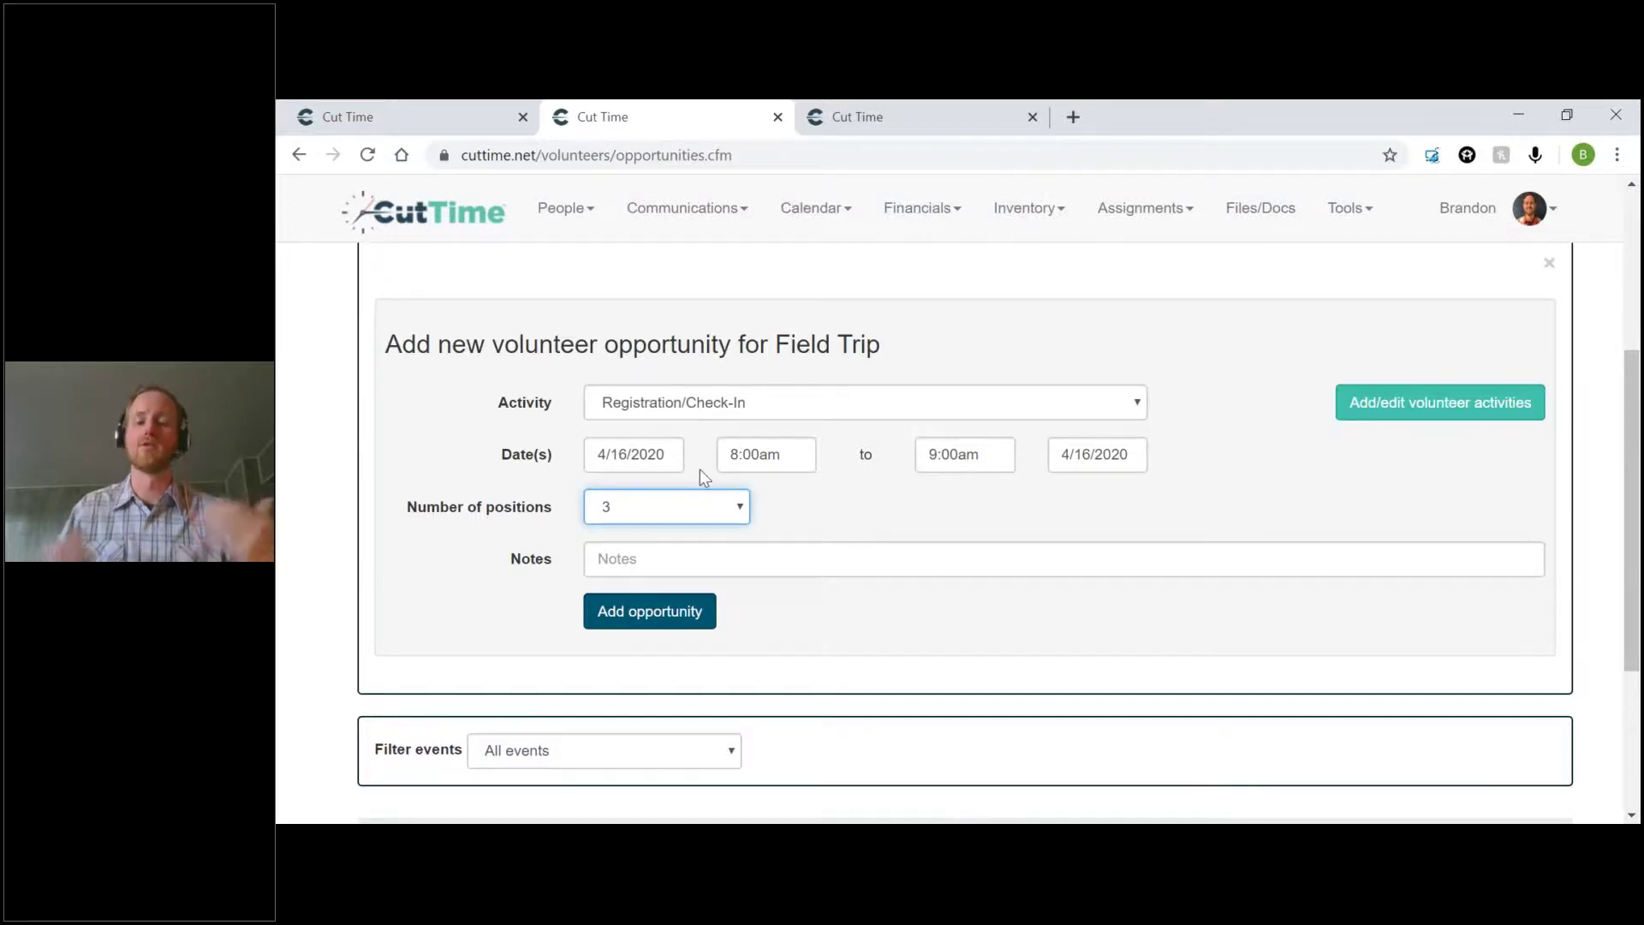
left_click(756, 456)
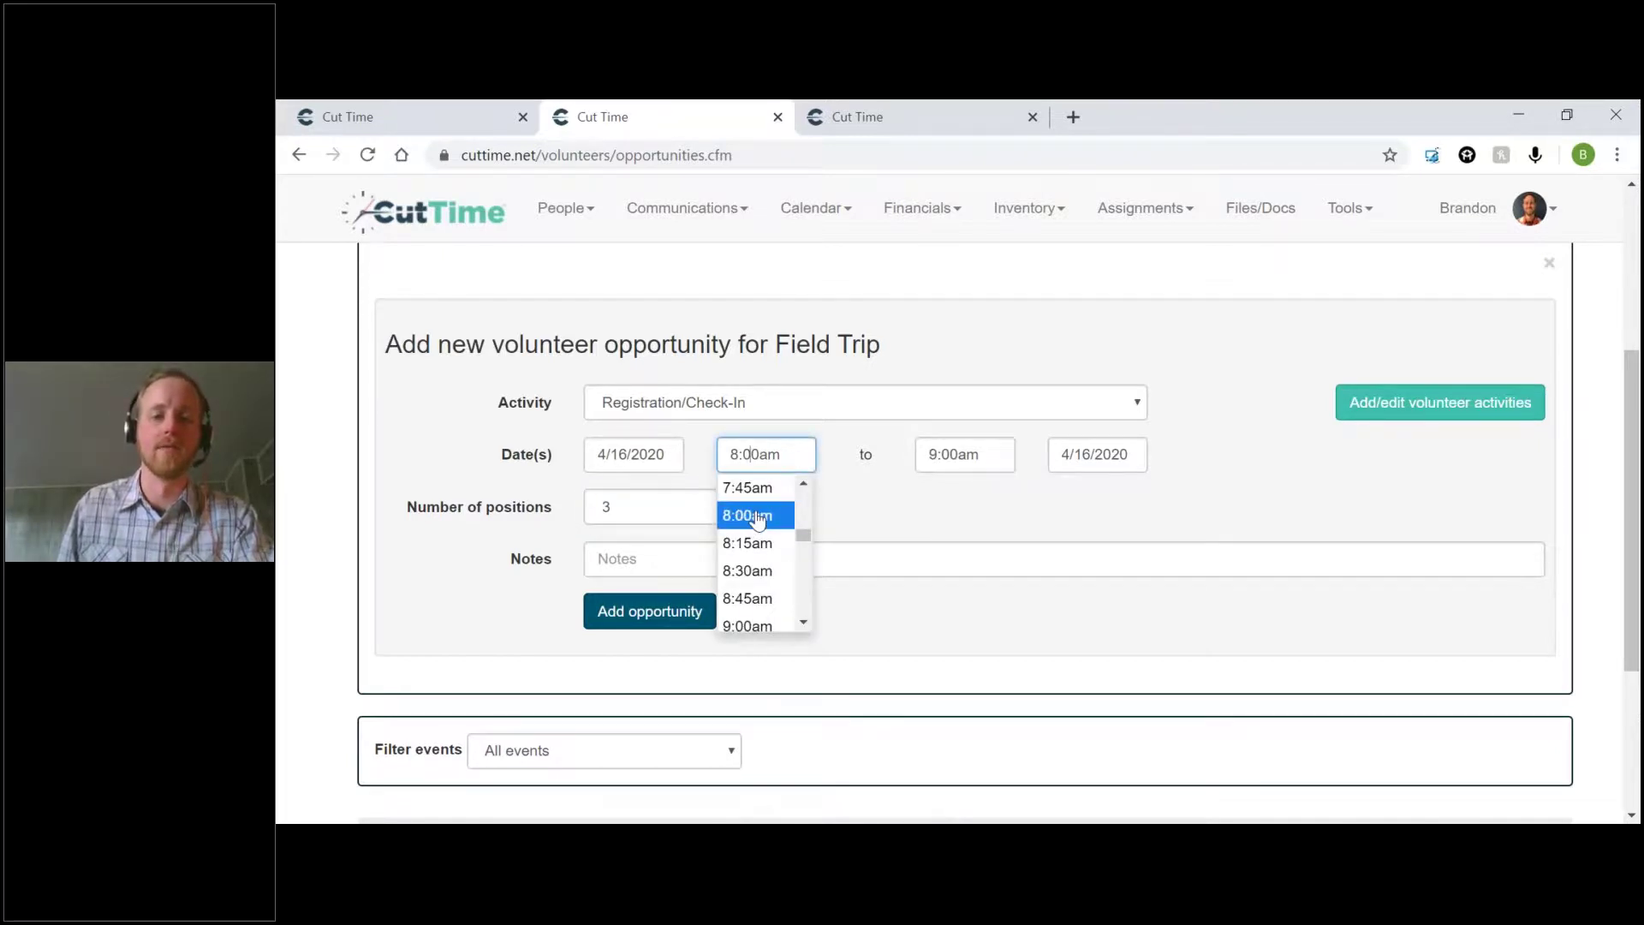
scroll(805, 483, "up", 2)
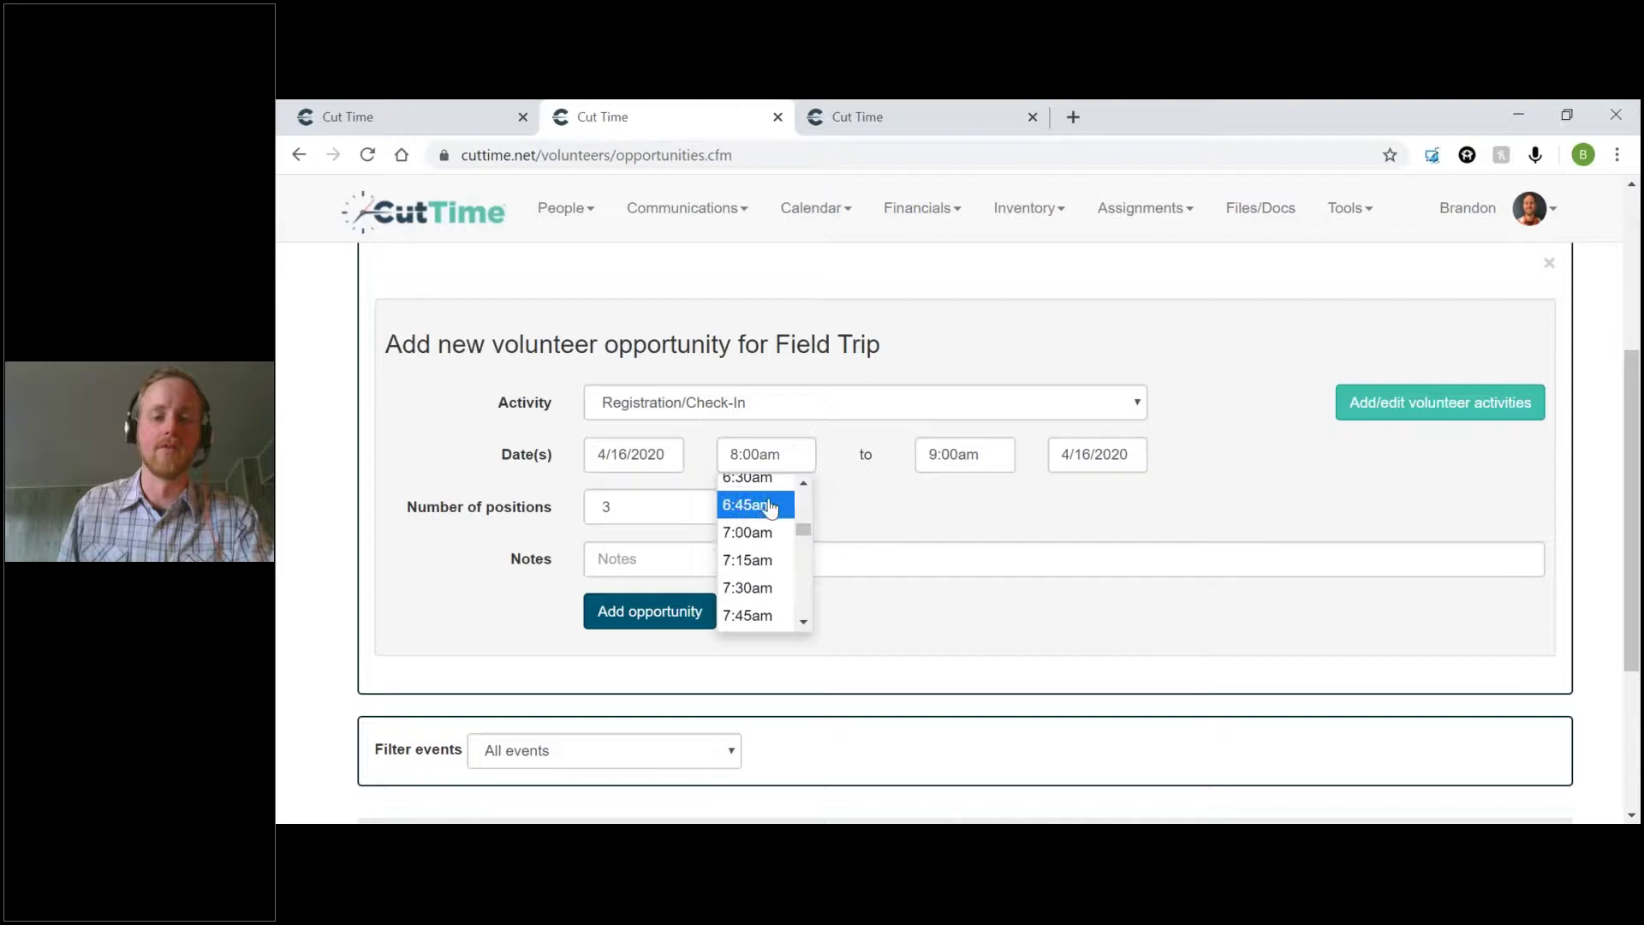
scroll(764, 507, "up", 2)
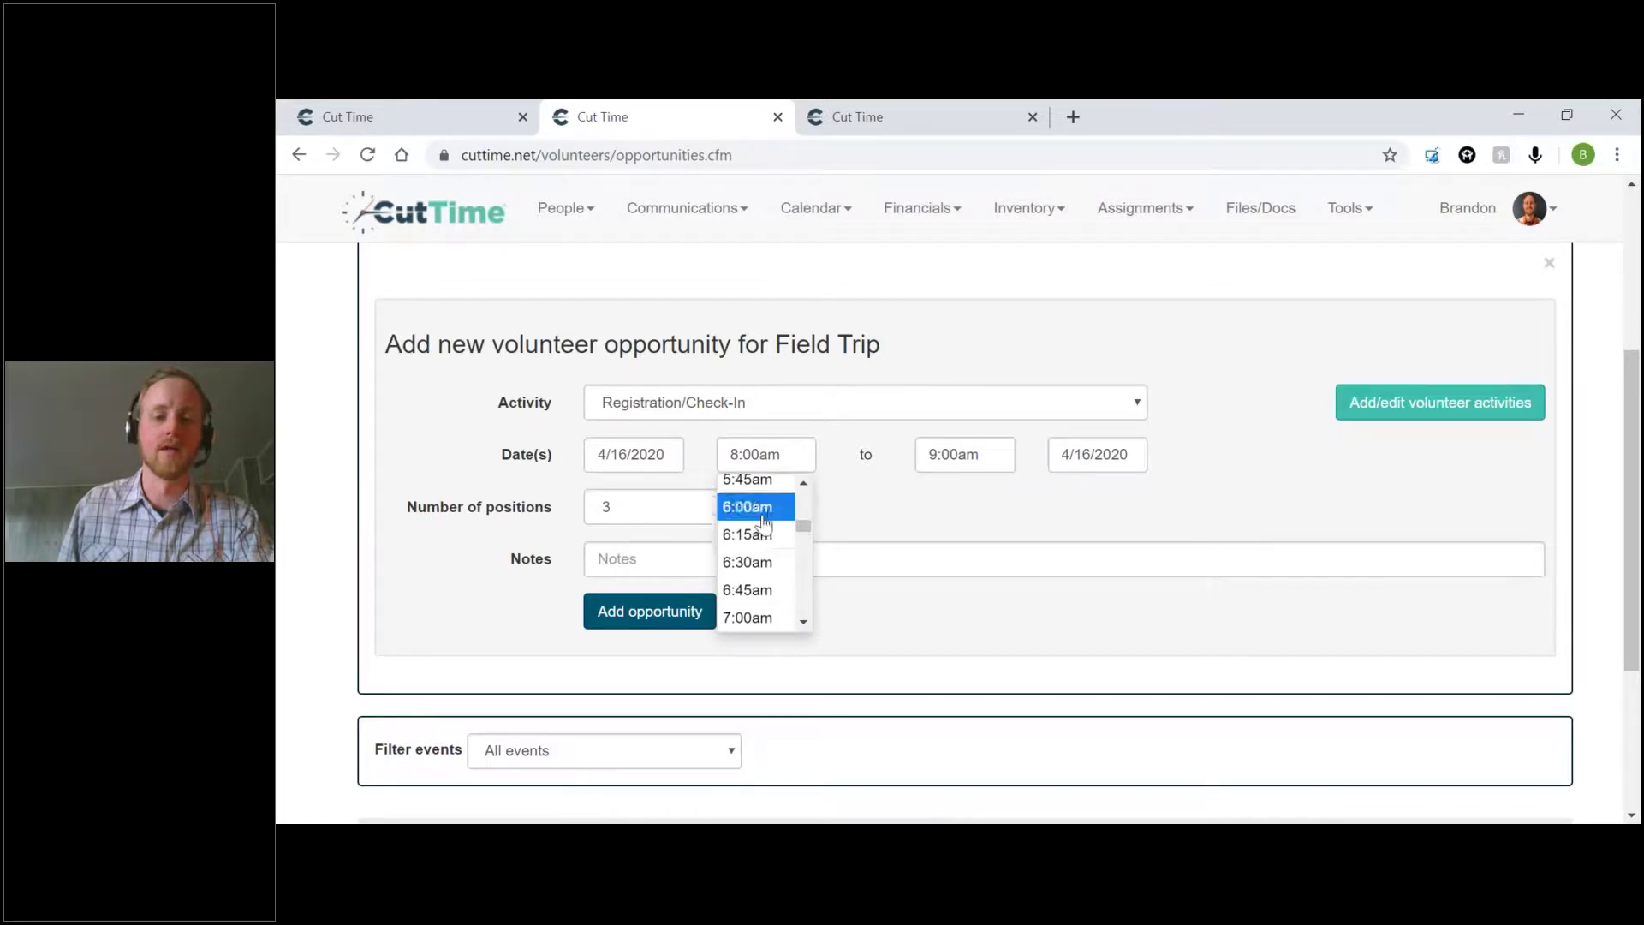
left_click(759, 512)
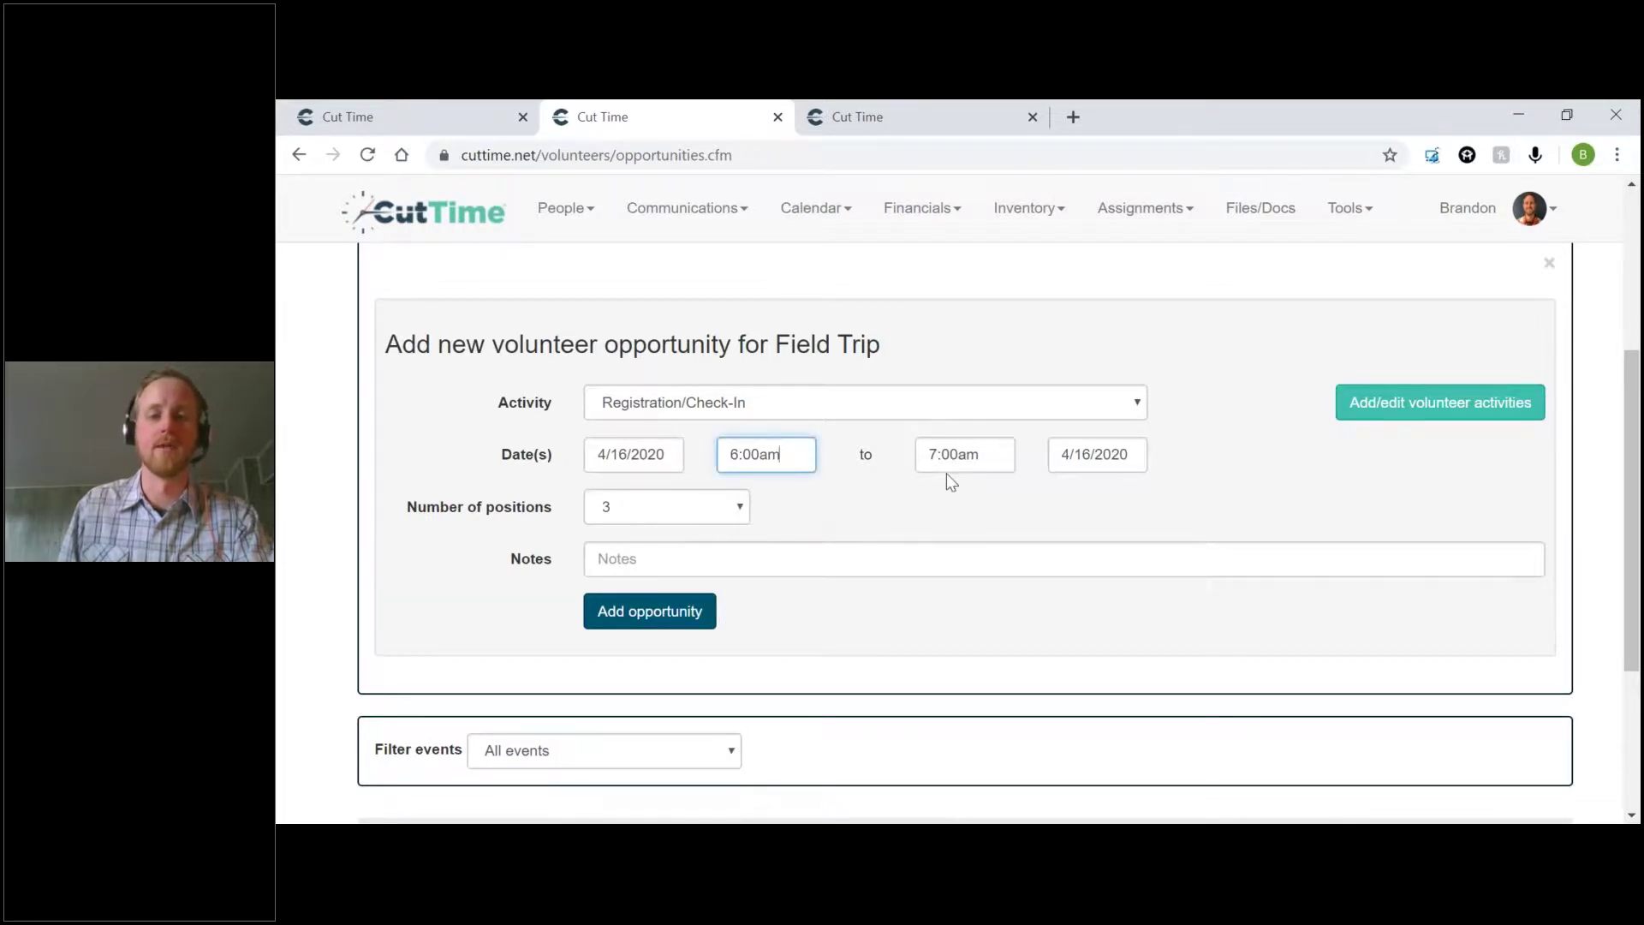
left_click(614, 561)
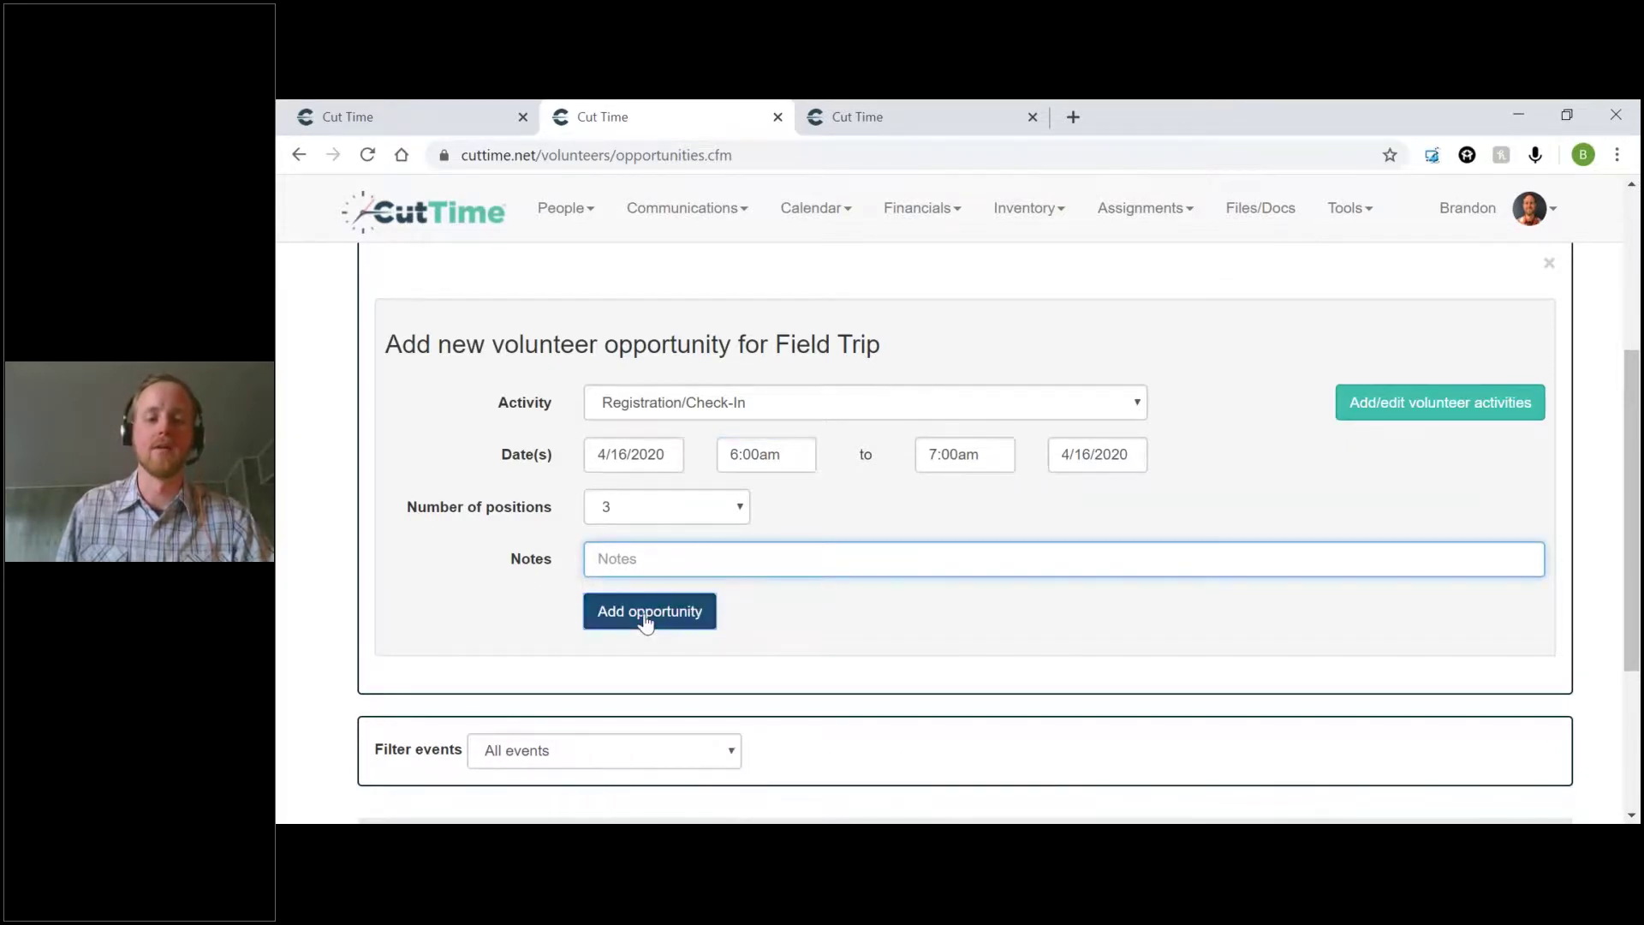
left_click(646, 621)
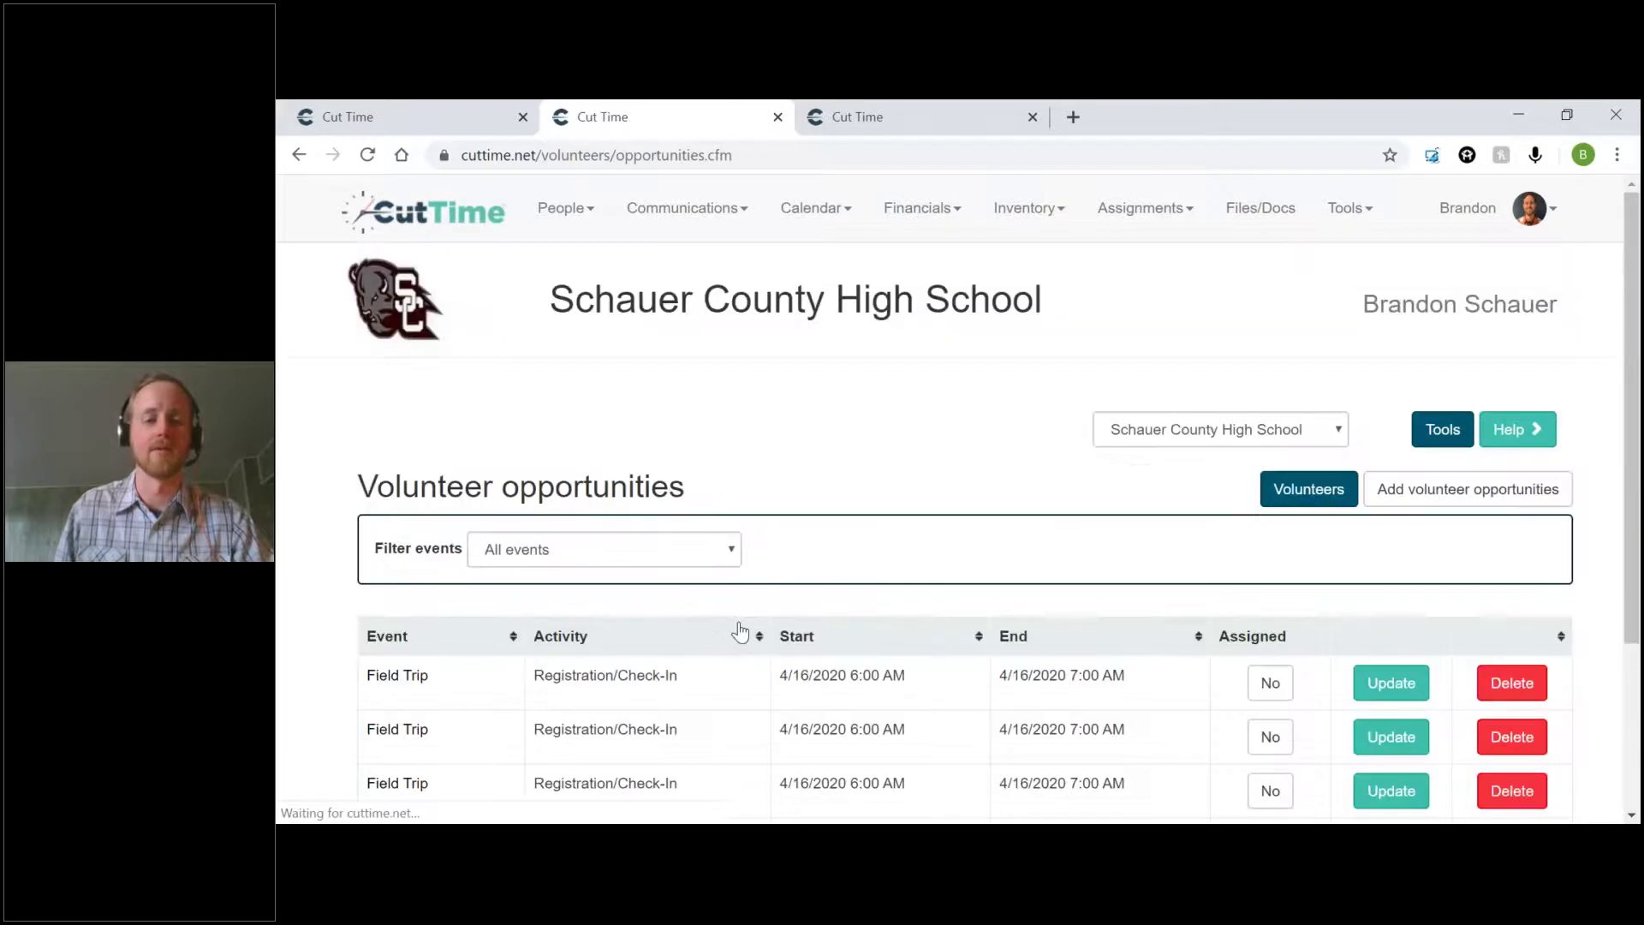
Look over the volunteer opportunities list and check who is assigned to the Band field trip chaperone positions
scroll(742, 634, "down", 3)
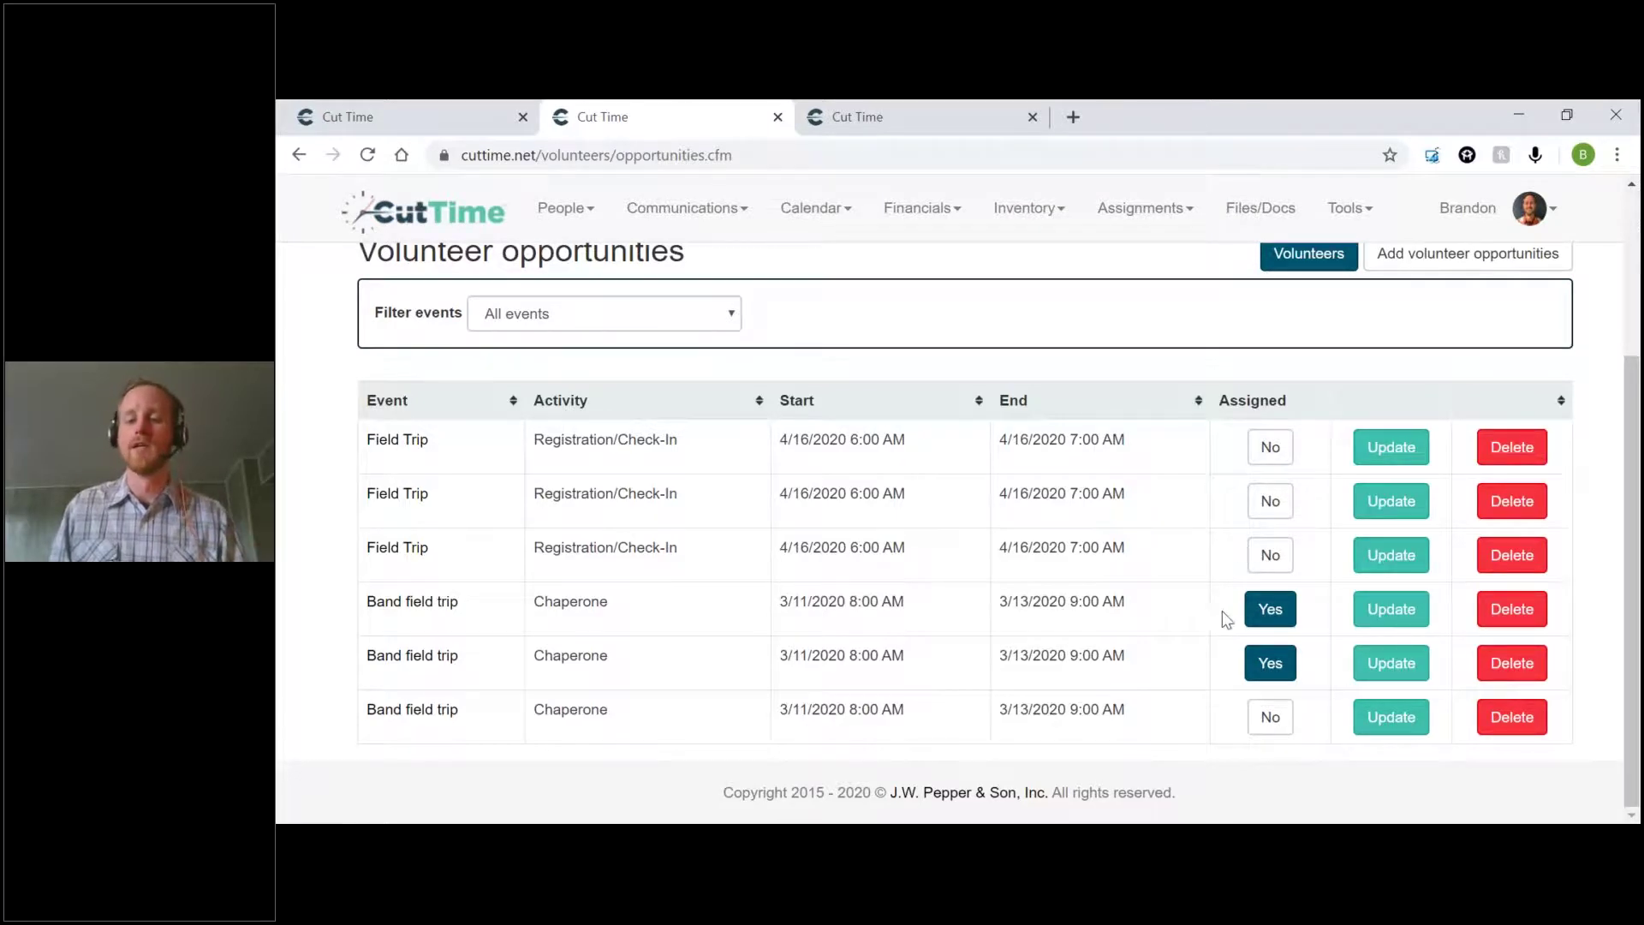
mouse_move(1282, 615)
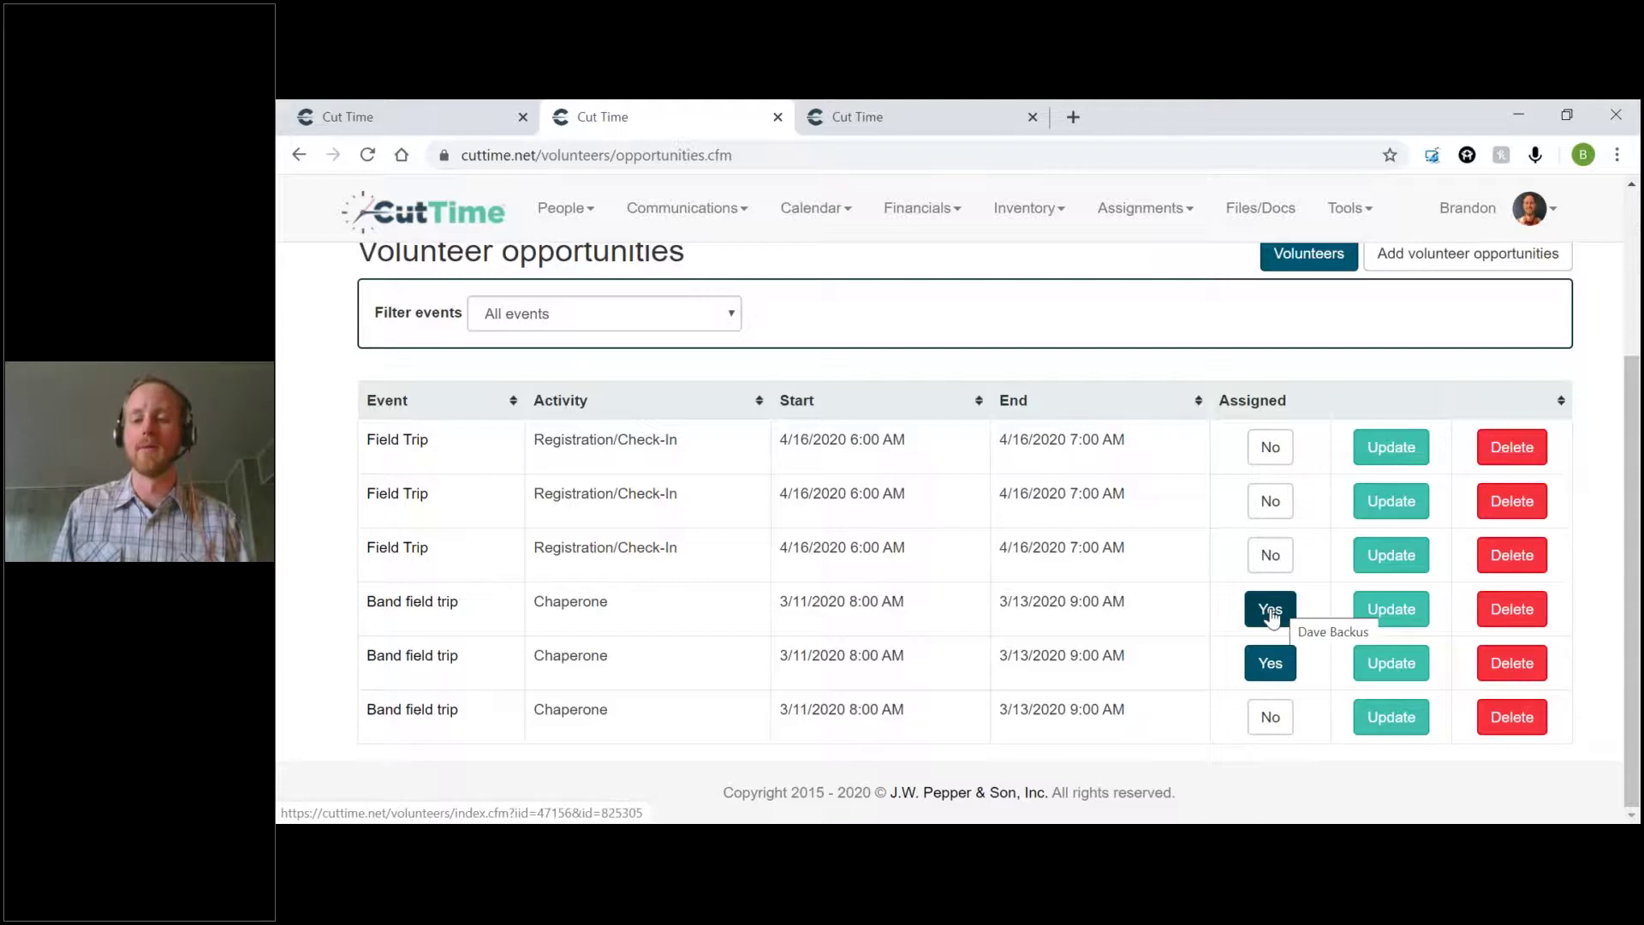
mouse_move(1273, 670)
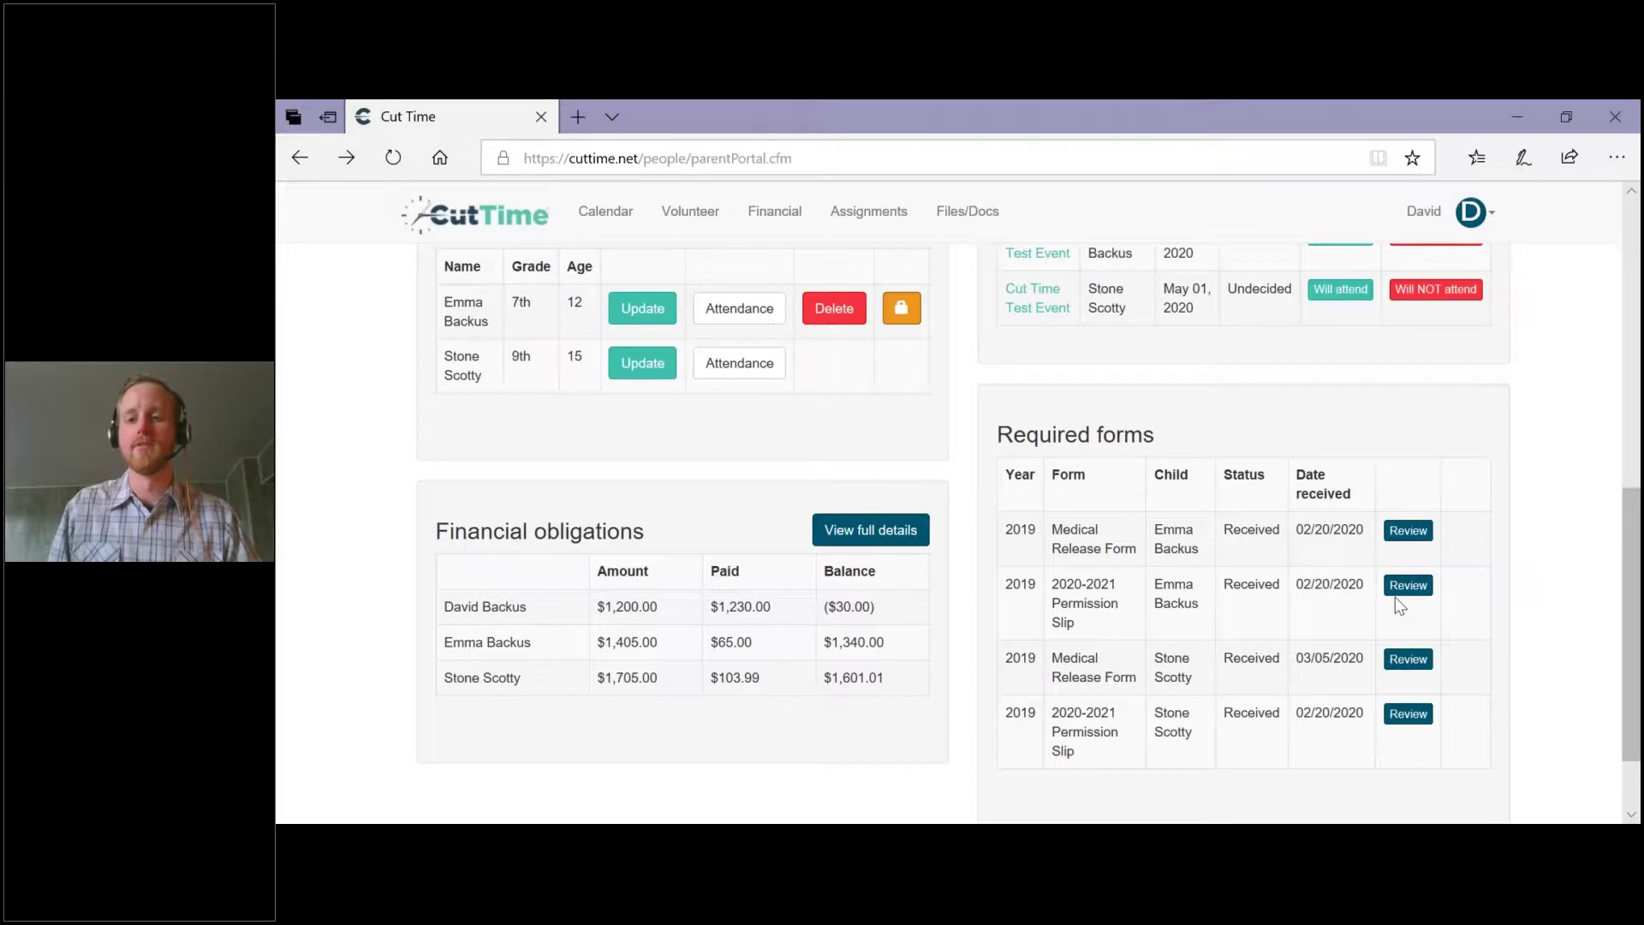
Look over the parent portal's news, volunteer opportunities, event RSVP and children sections
scroll(1196, 353, "up", 7)
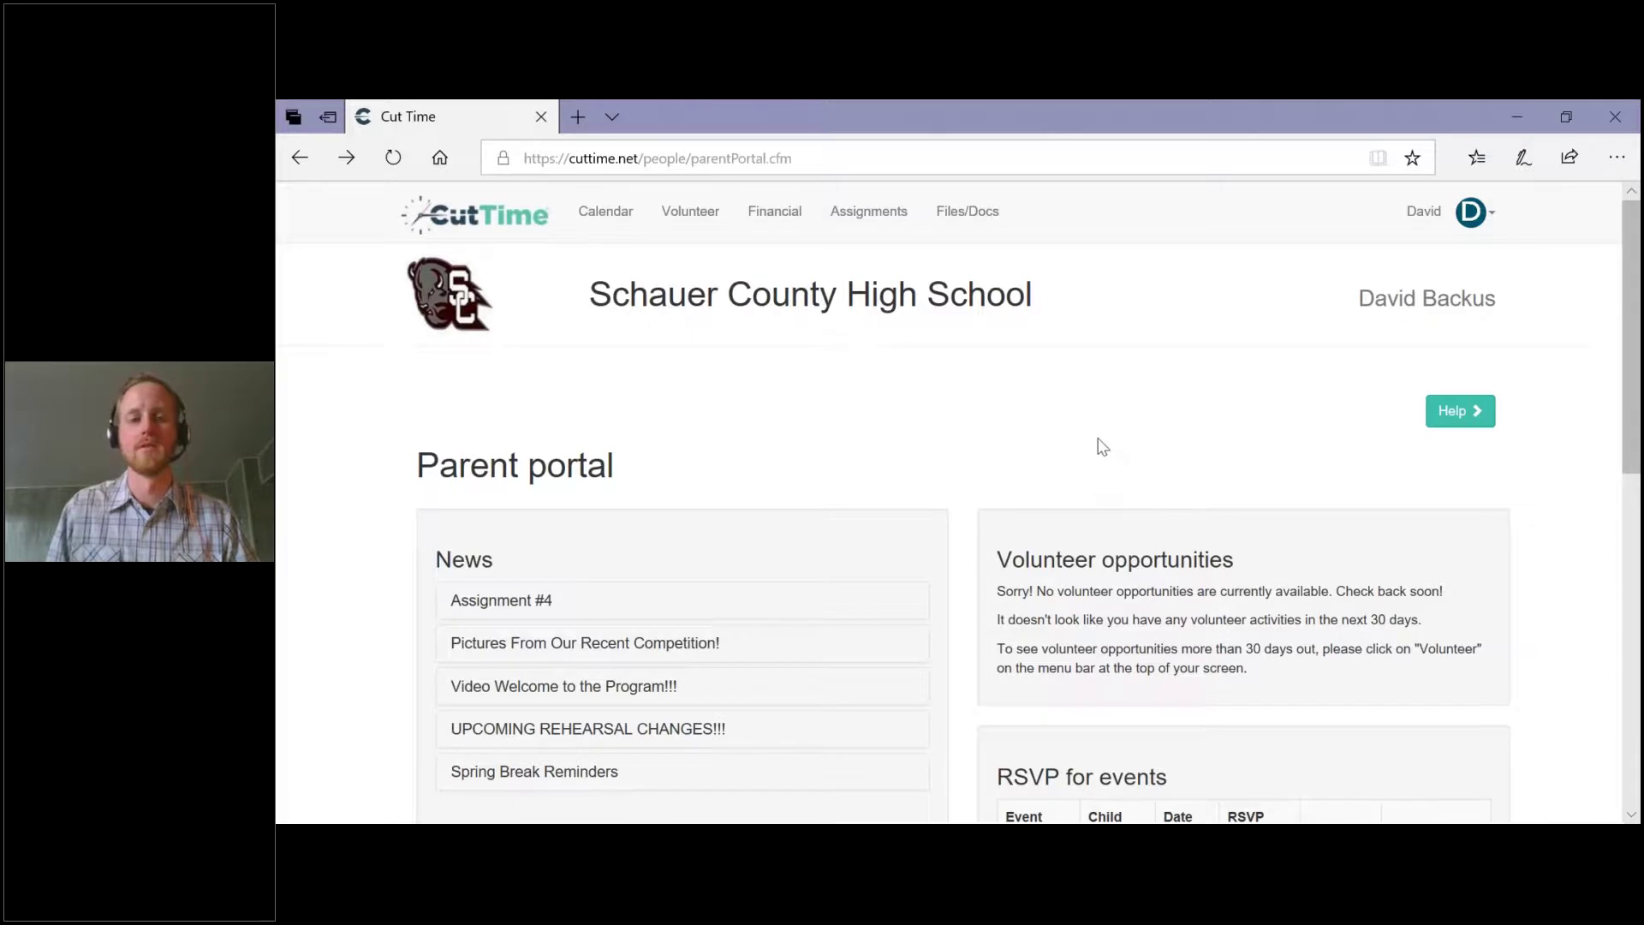
scroll(1118, 426, "down", 3)
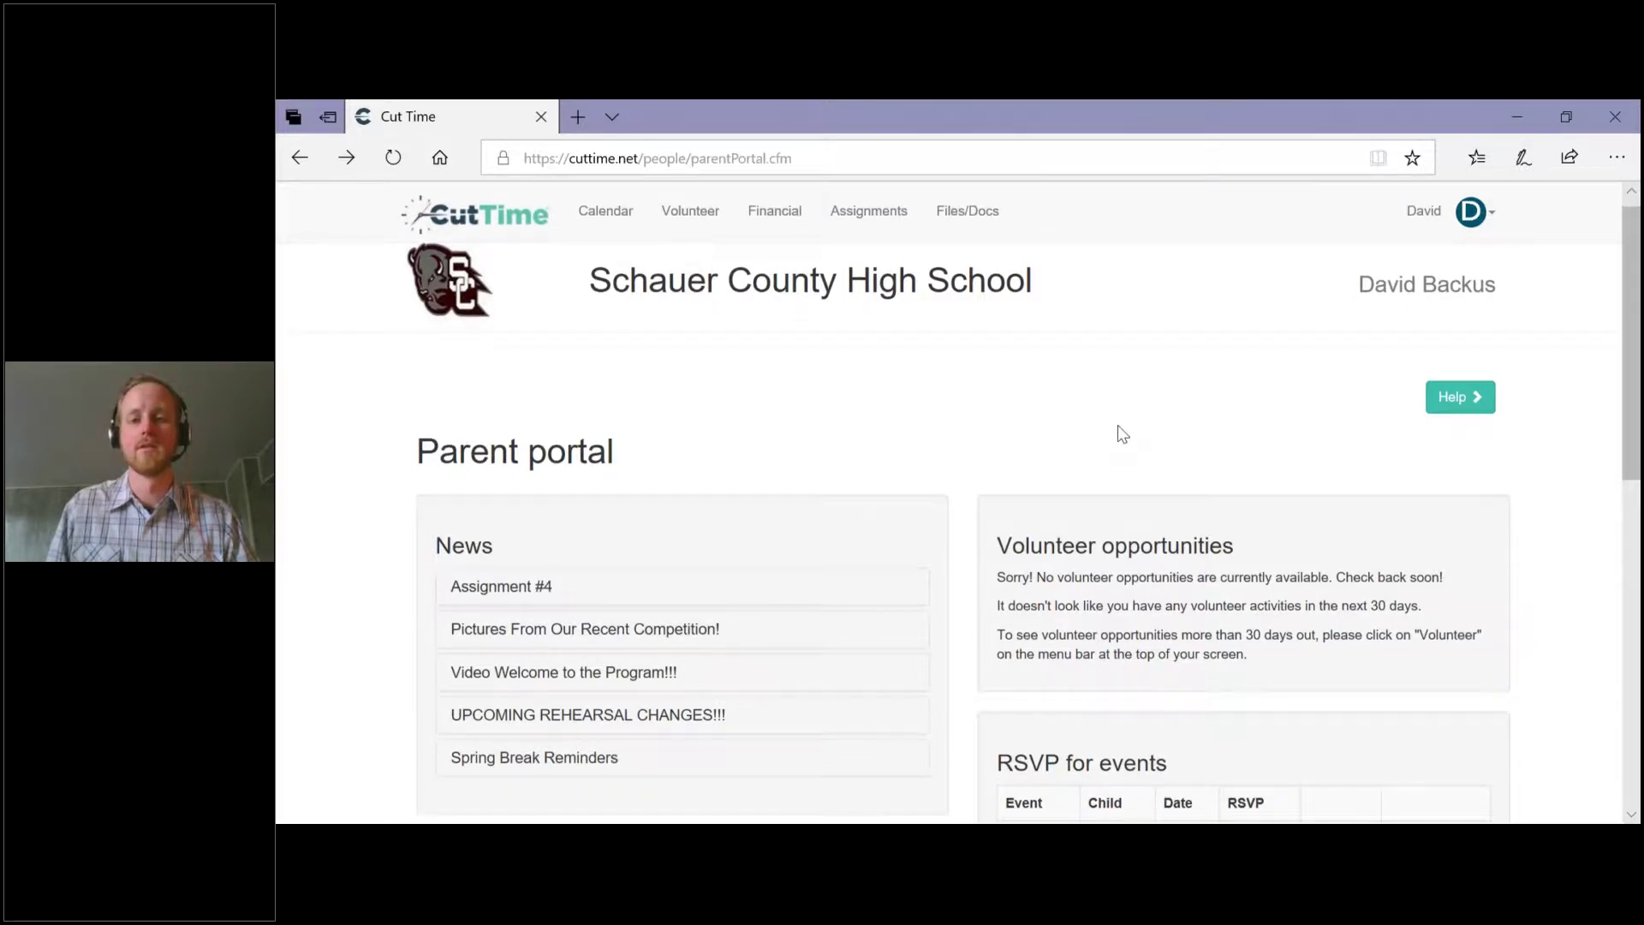
scroll(1117, 425, "down", 2)
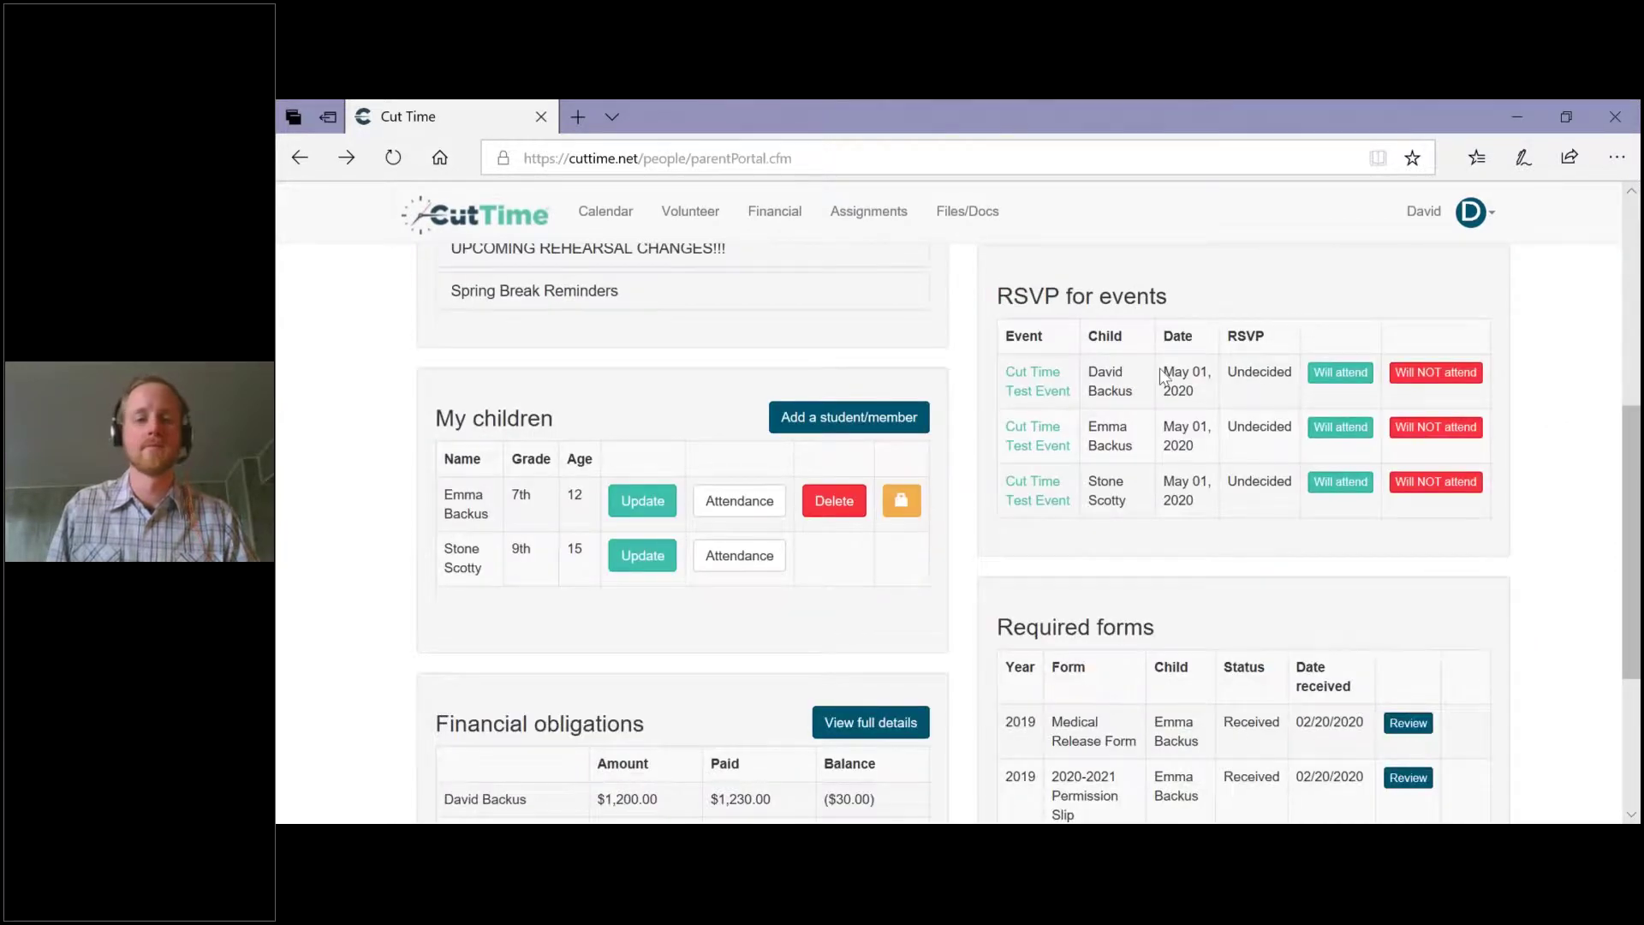
scroll(1163, 377, "up", 5)
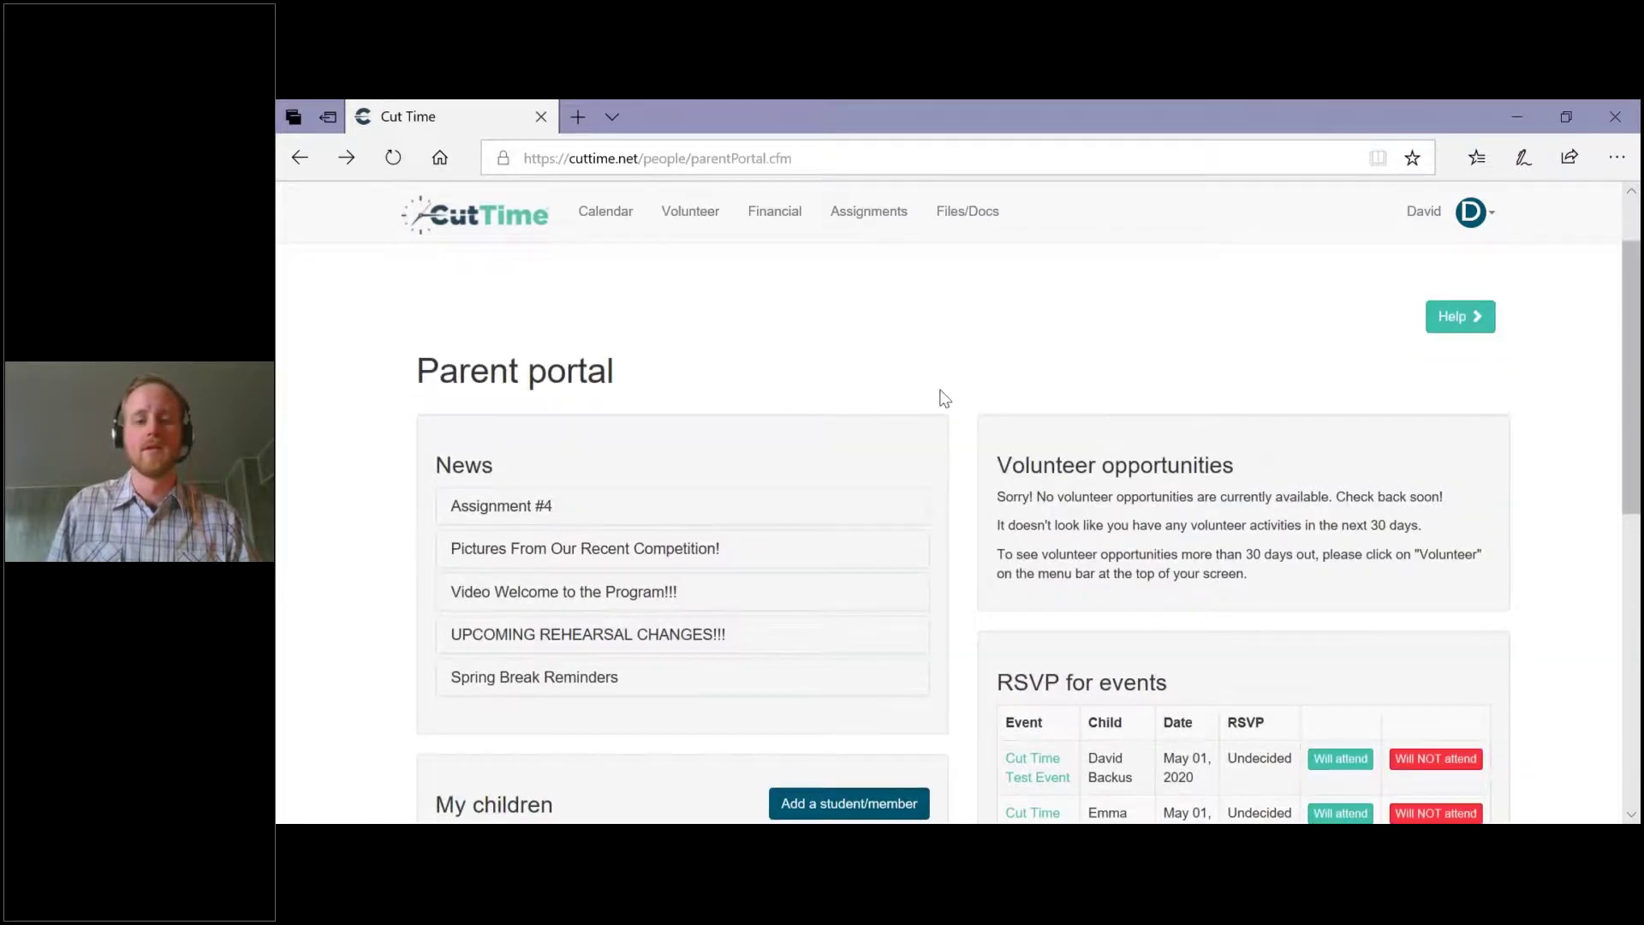
scroll(991, 477, "down", 2)
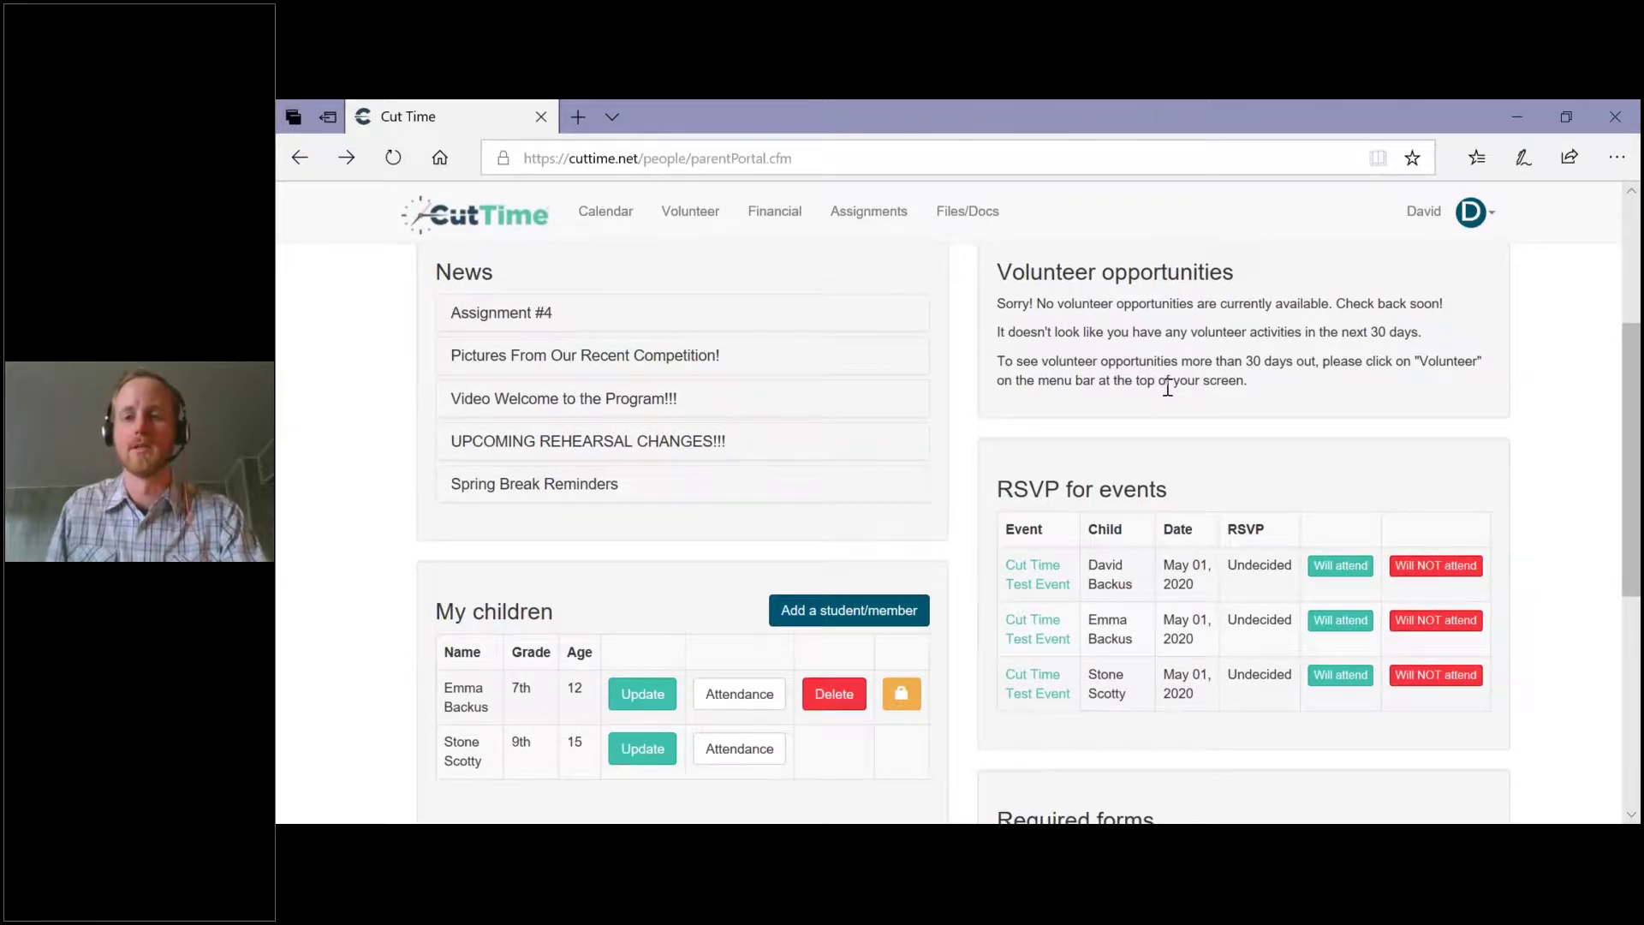
scroll(1168, 388, "up", 1)
scroll(1168, 388, "up", 2)
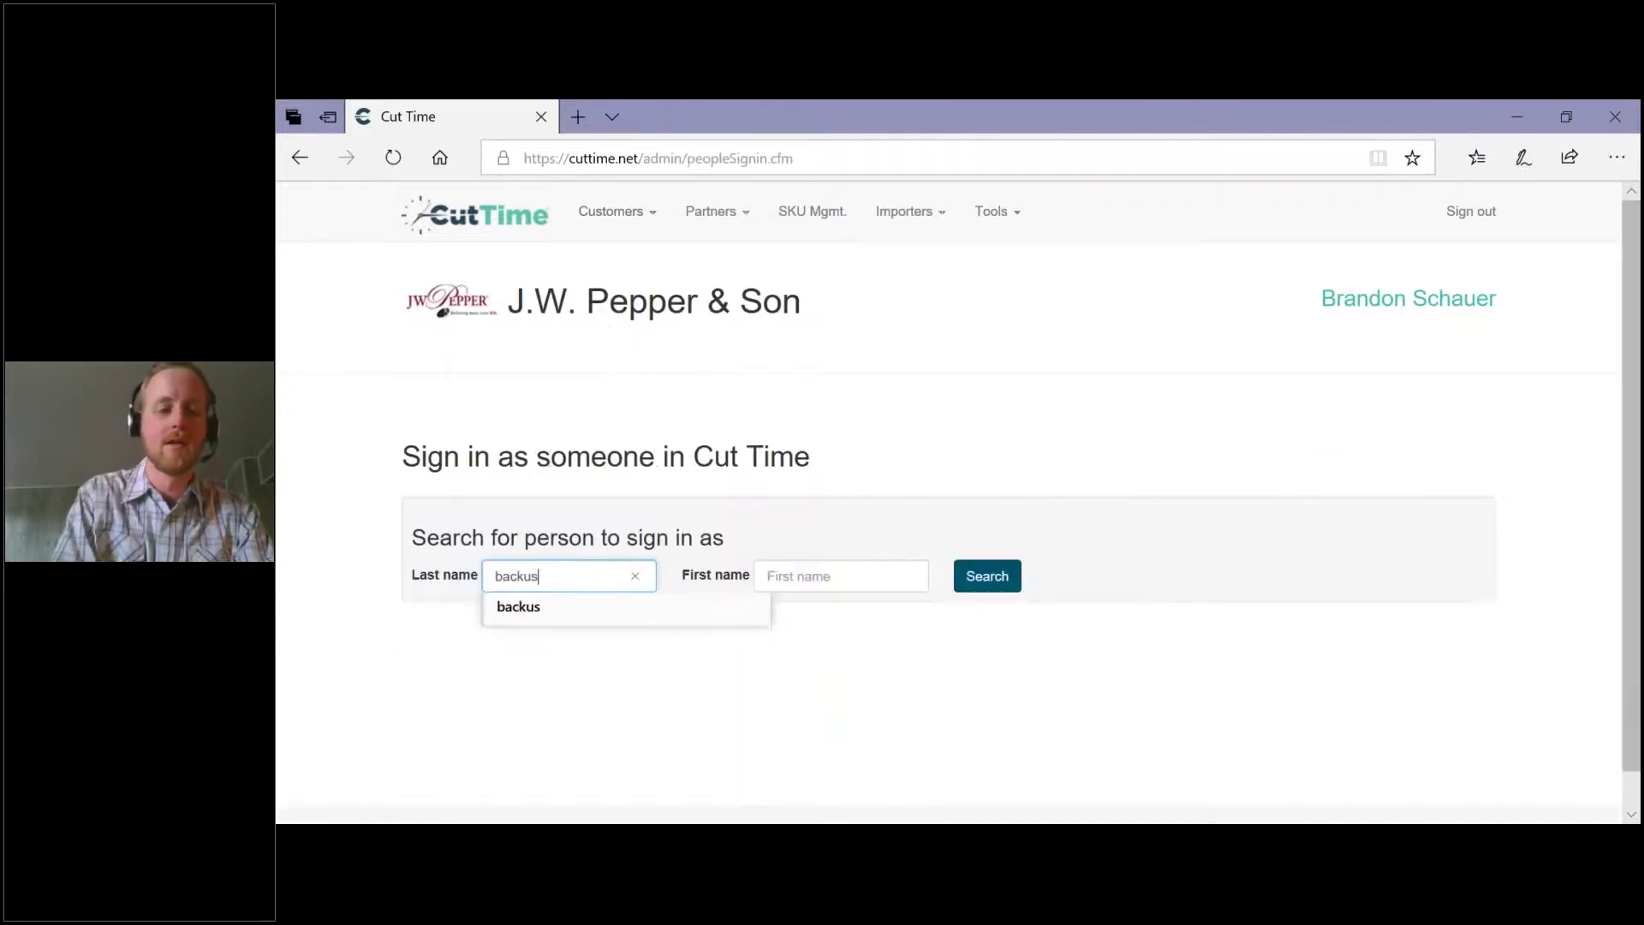
Search for another parent by last and first name, sign in as that parent, and view the volunteer opportunities in the parent portal
left_click(841, 575)
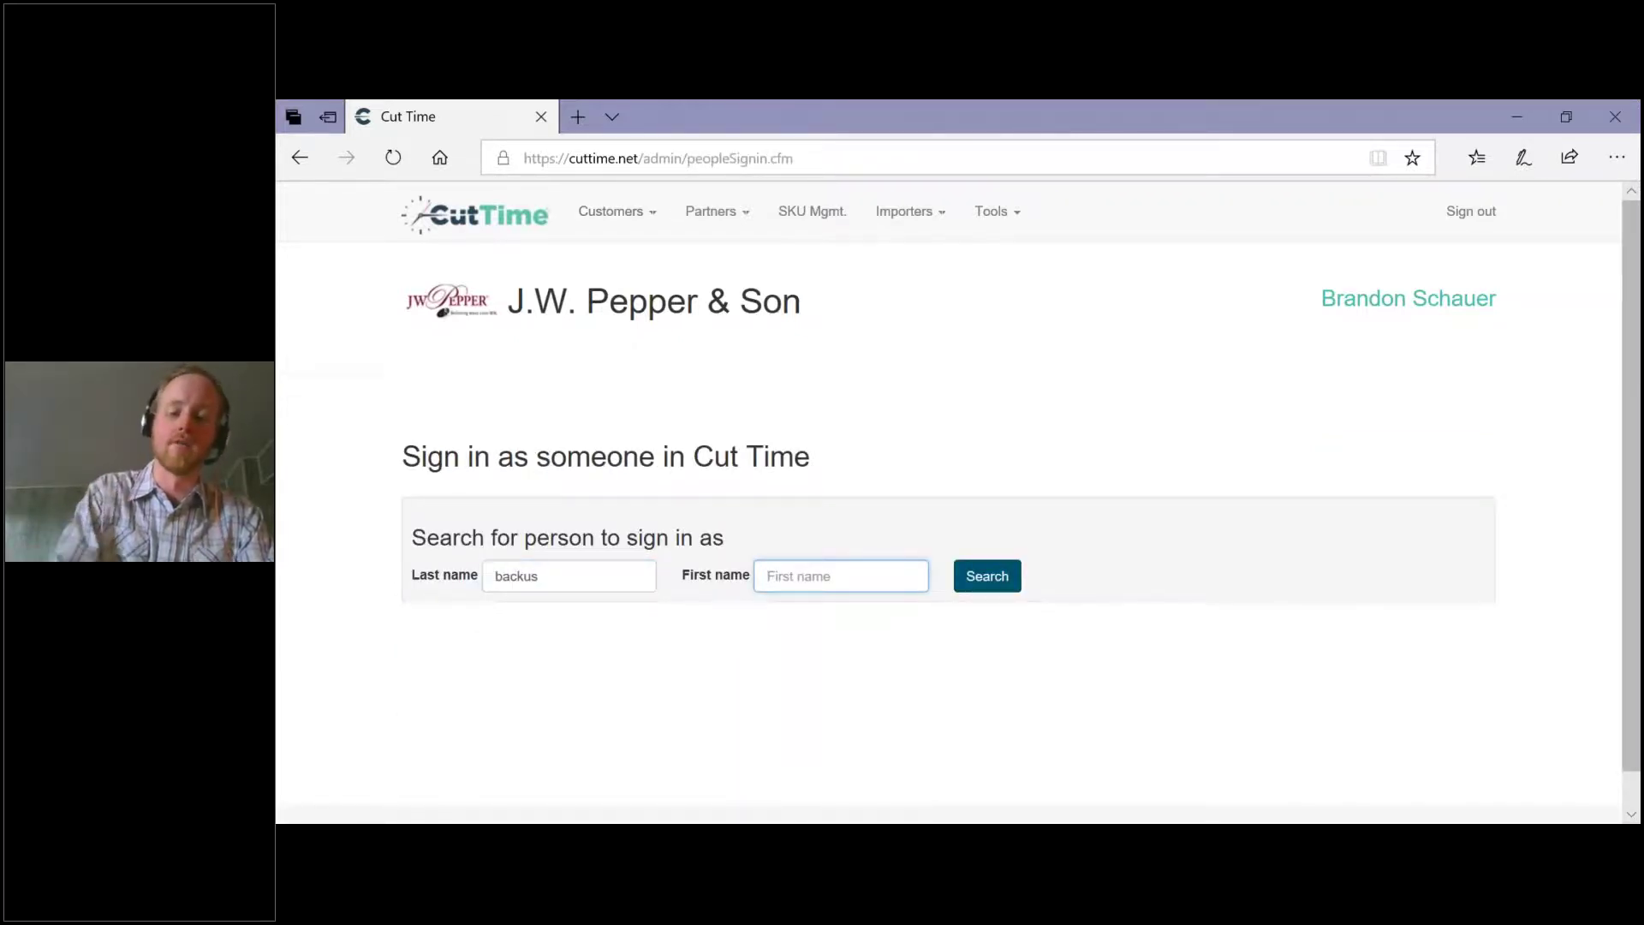
type("jenny")
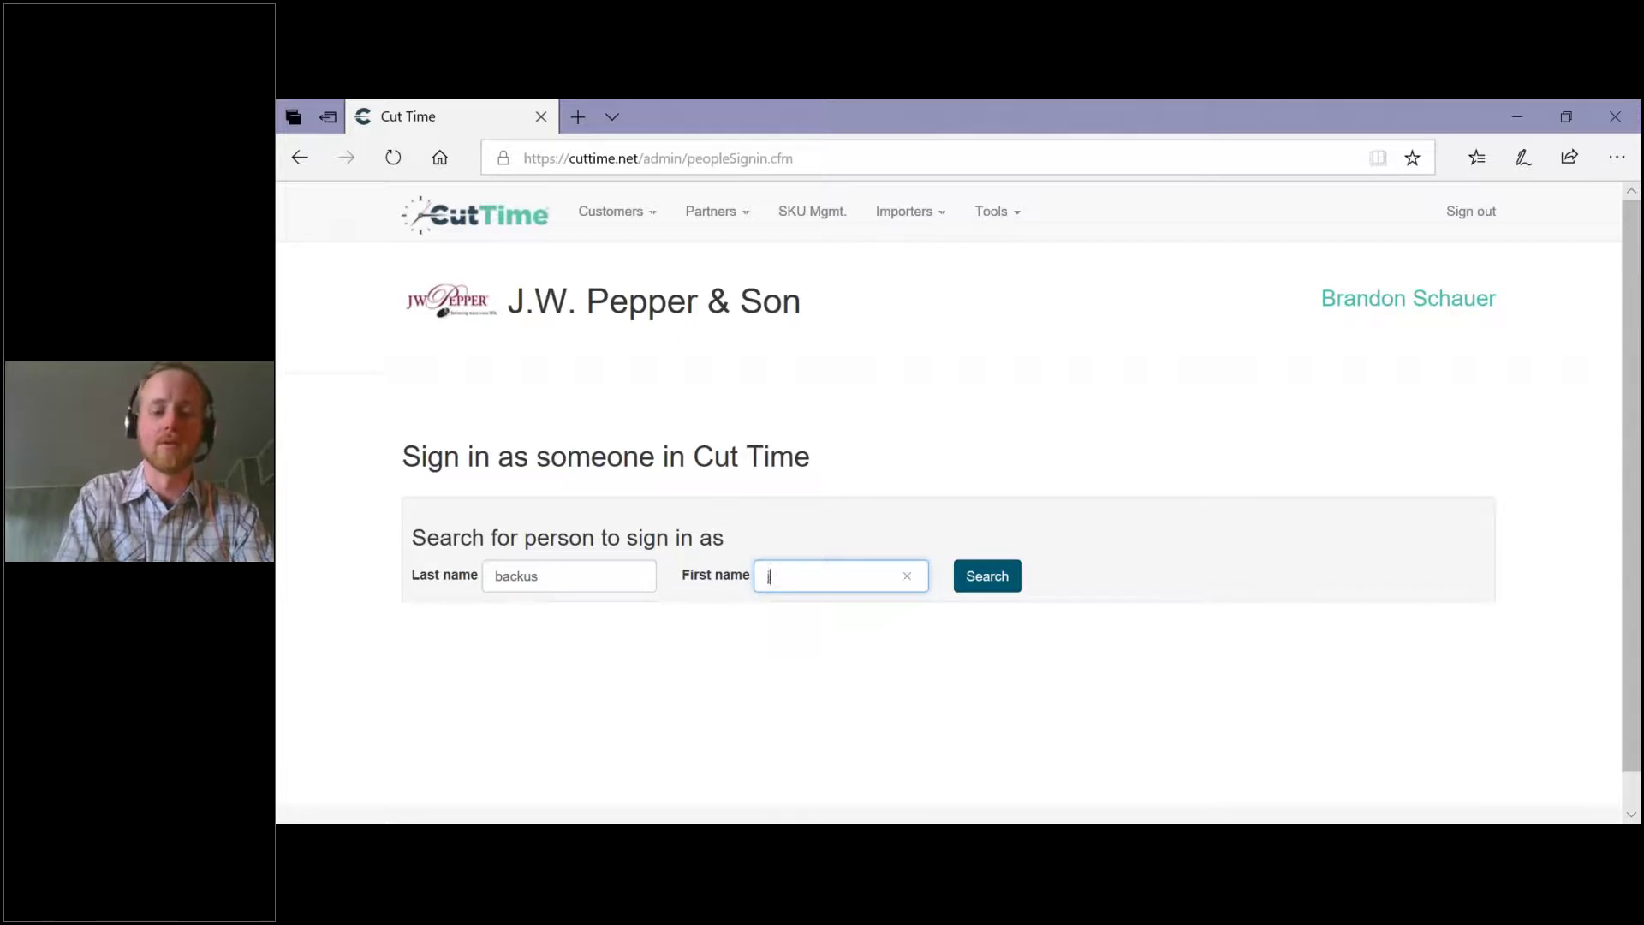
key("Return")
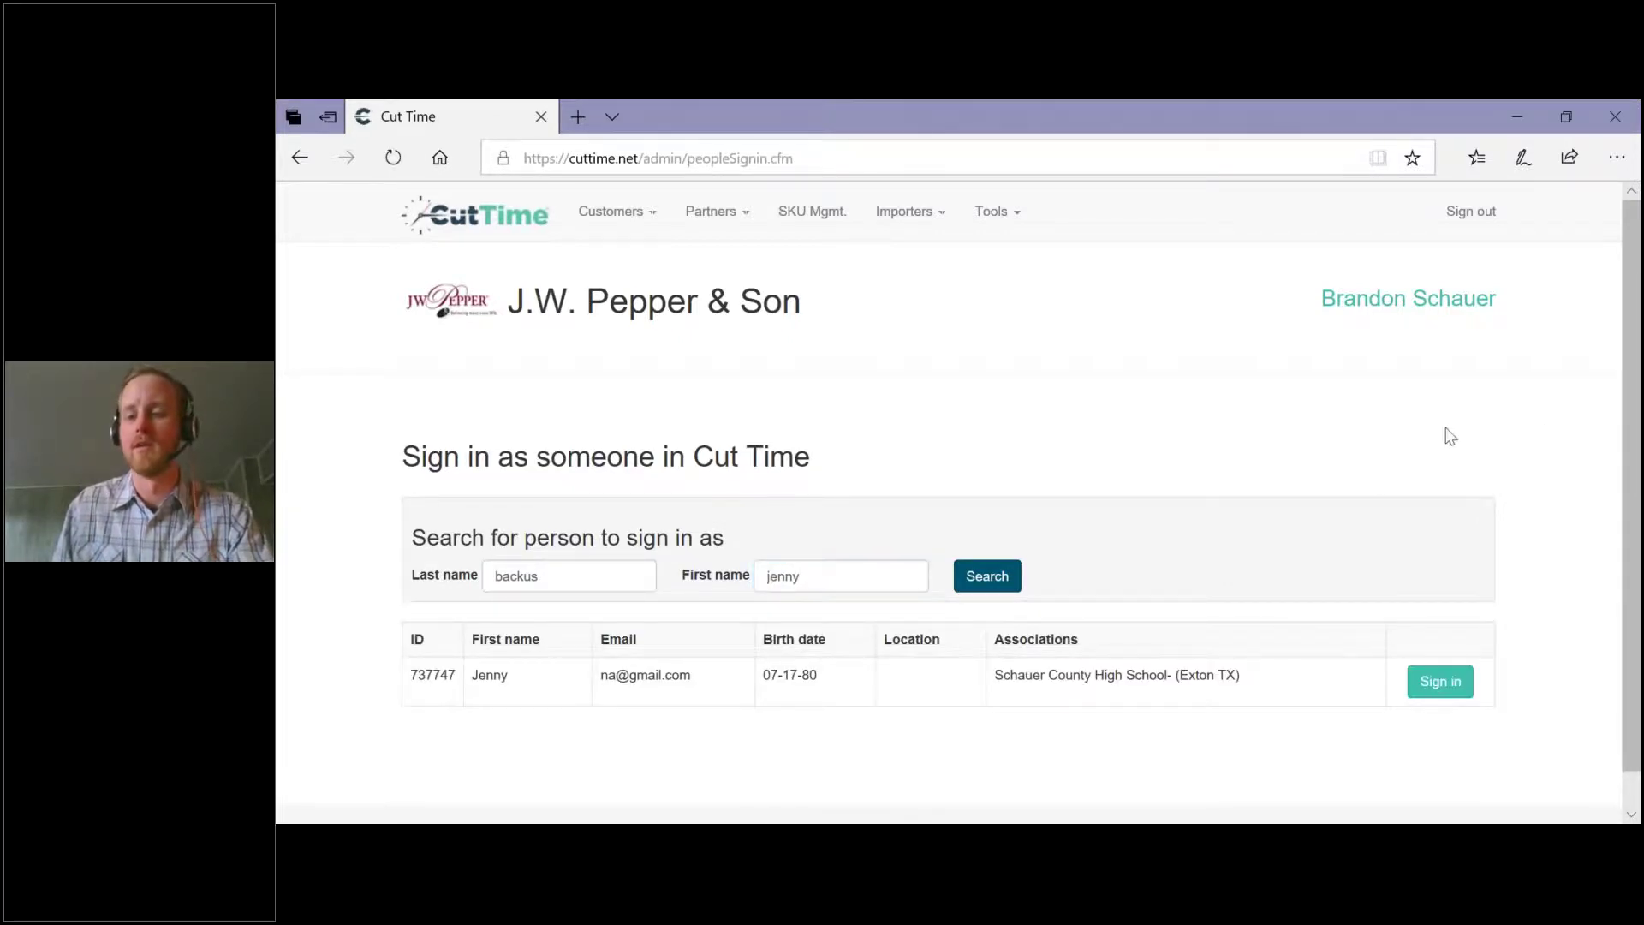
left_click(1435, 692)
scroll(1200, 521, "down", 3)
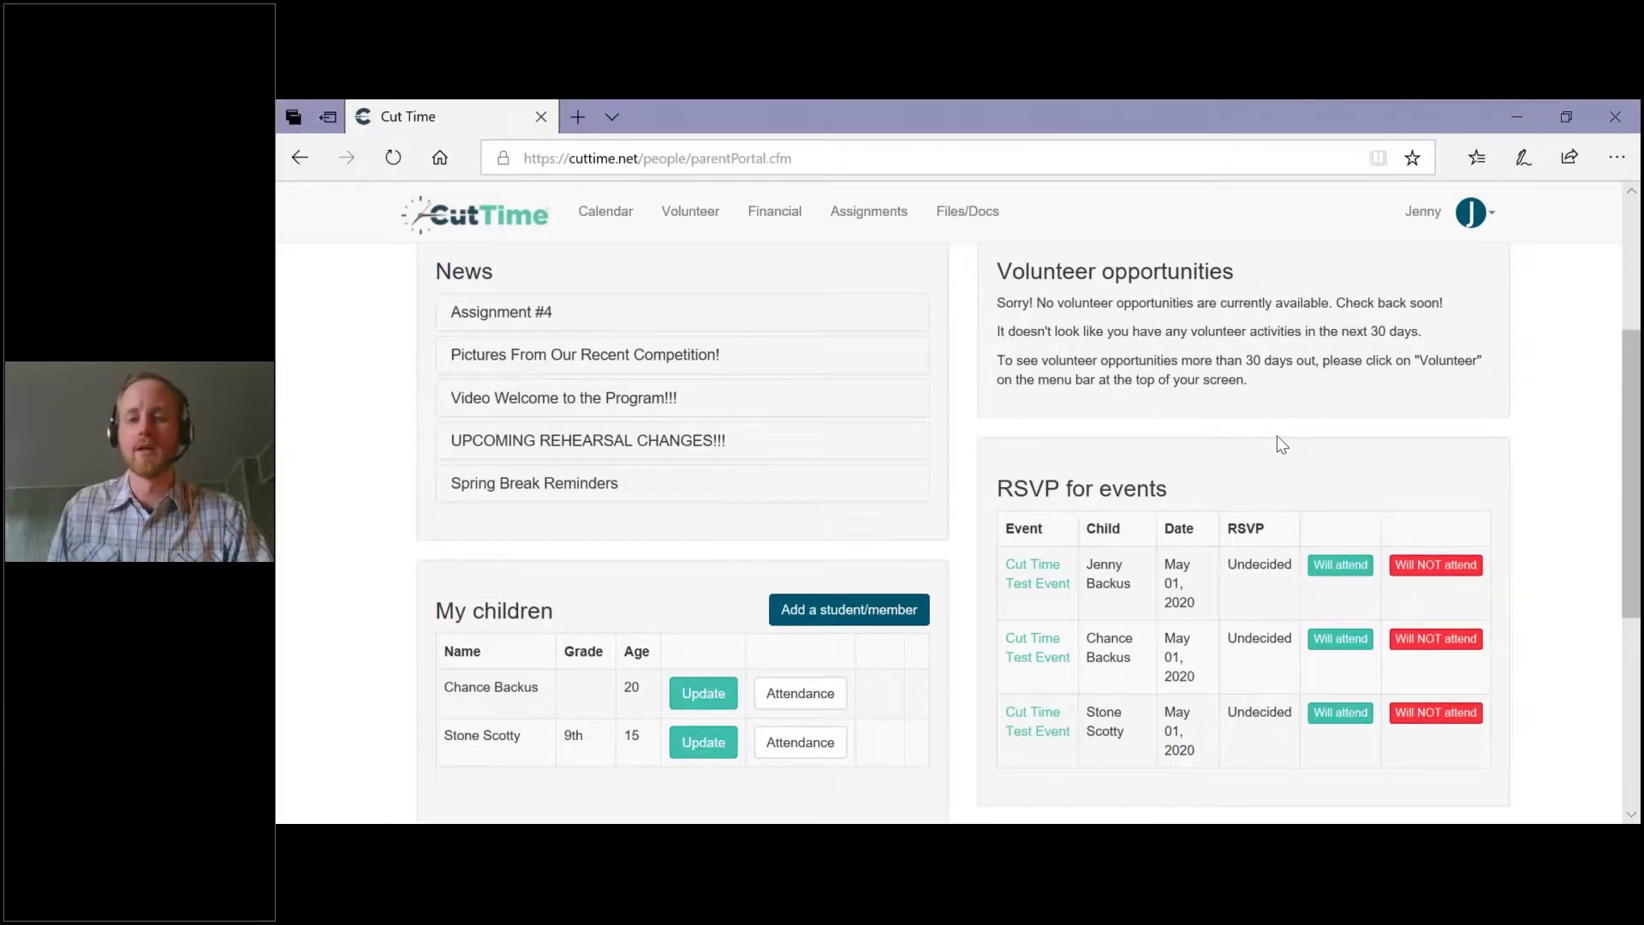
scroll(1279, 439, "up", 1)
scroll(1278, 437, "up", 1)
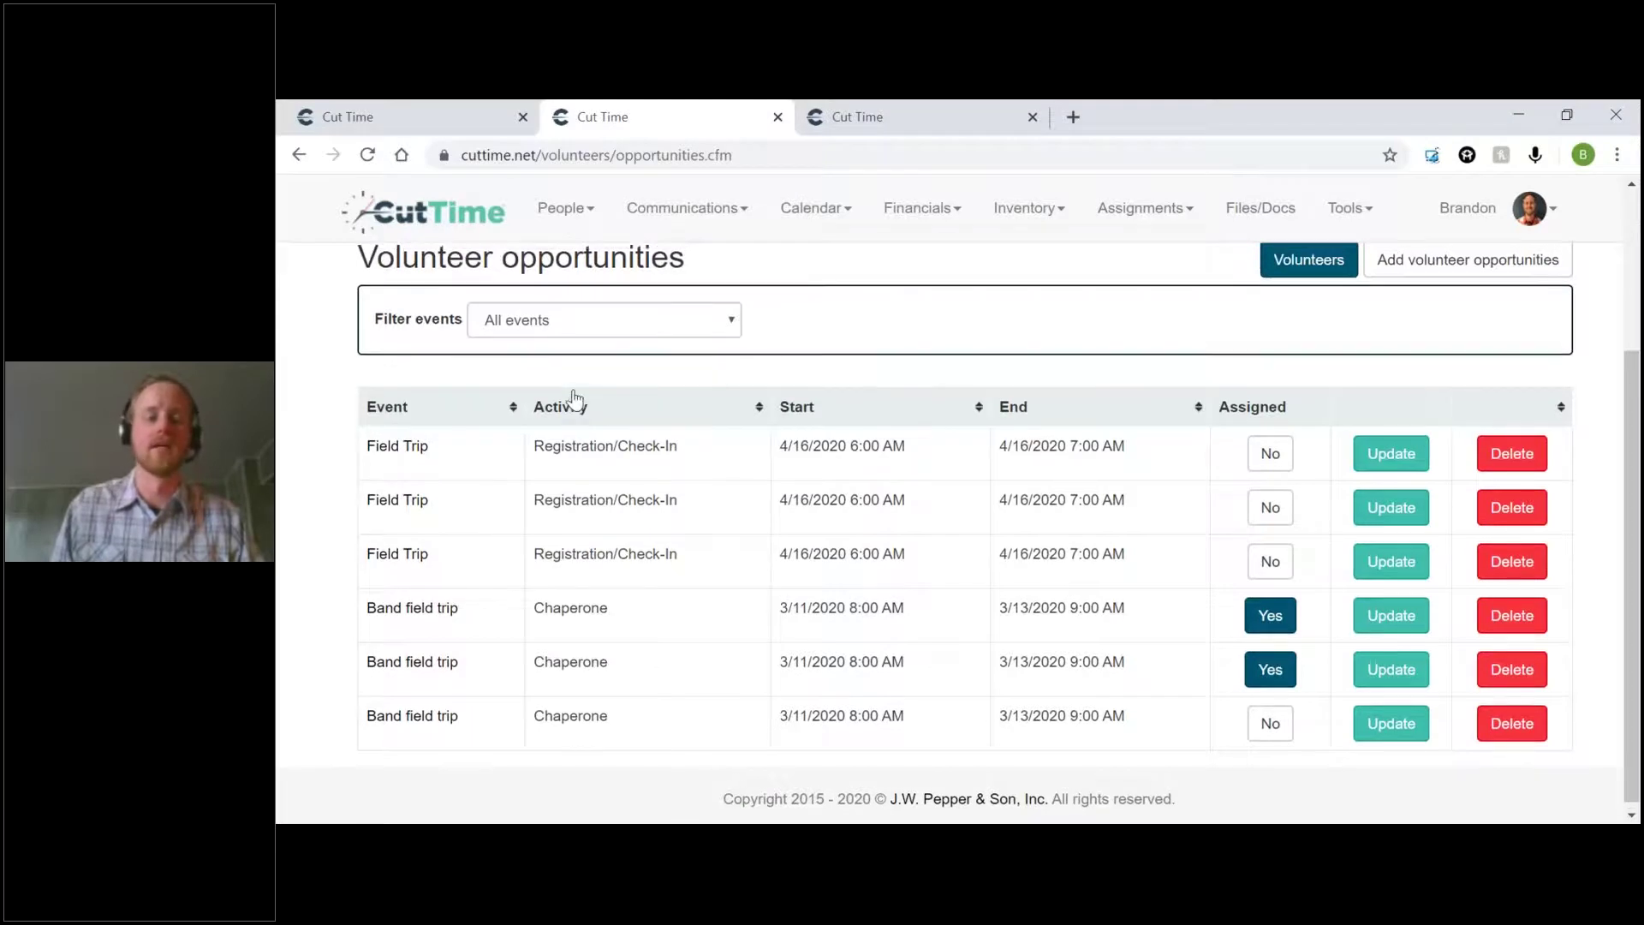
Switch to the director account's home page and check the Volunteers: Interest section for pending volunteers
scroll(515, 304, "up", 3)
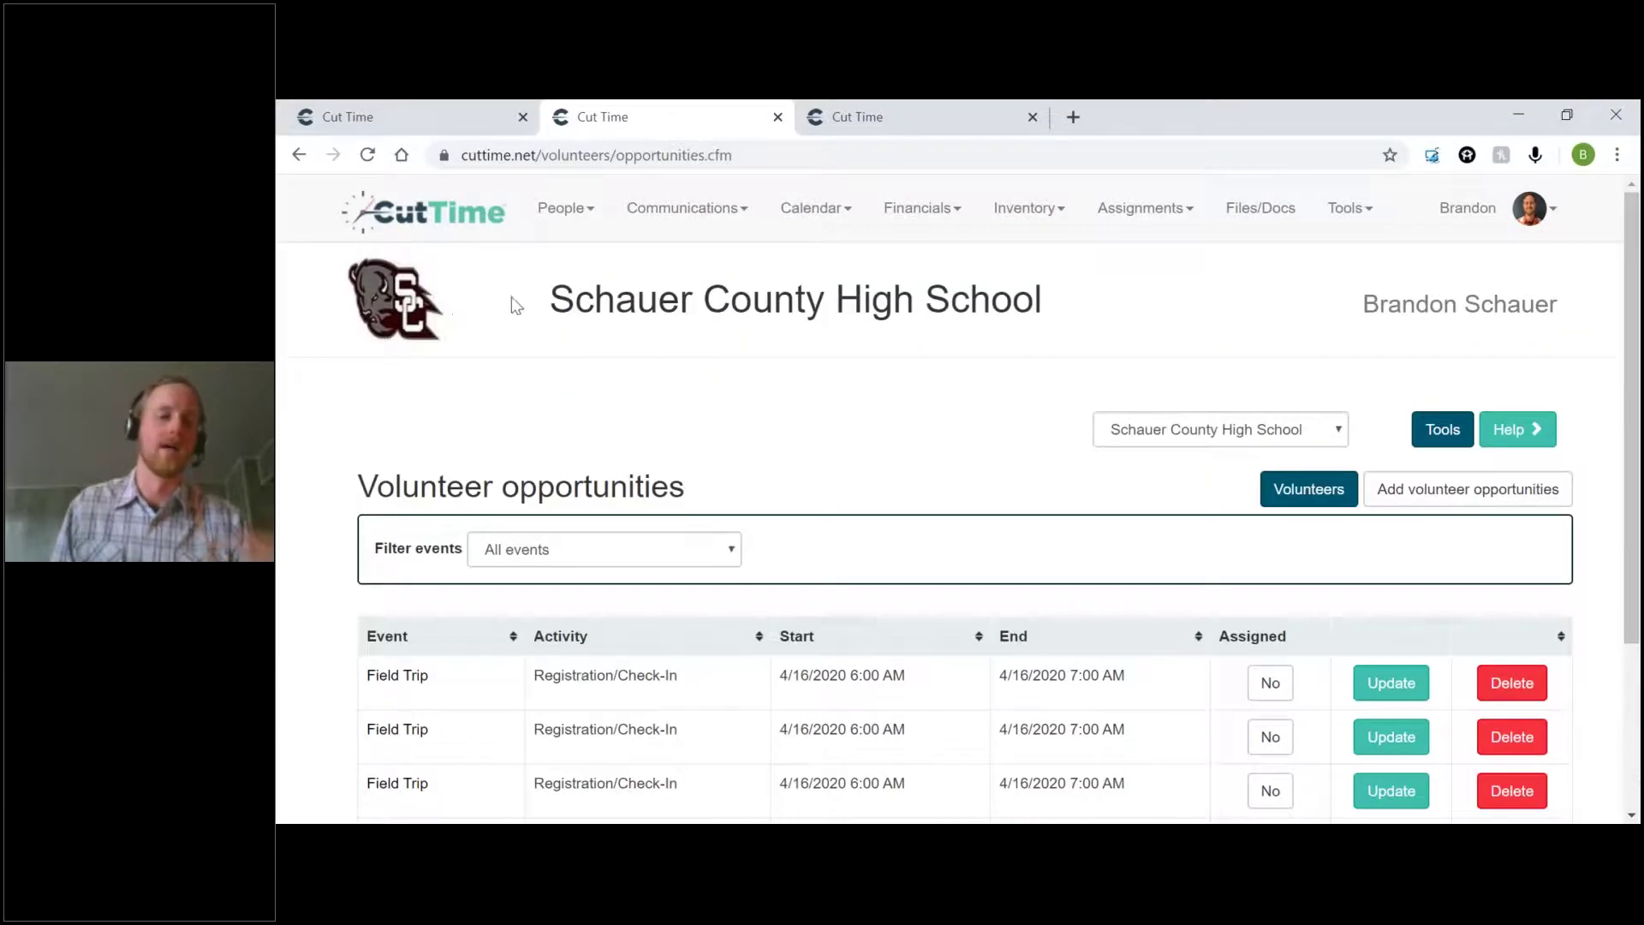
left_click(465, 226)
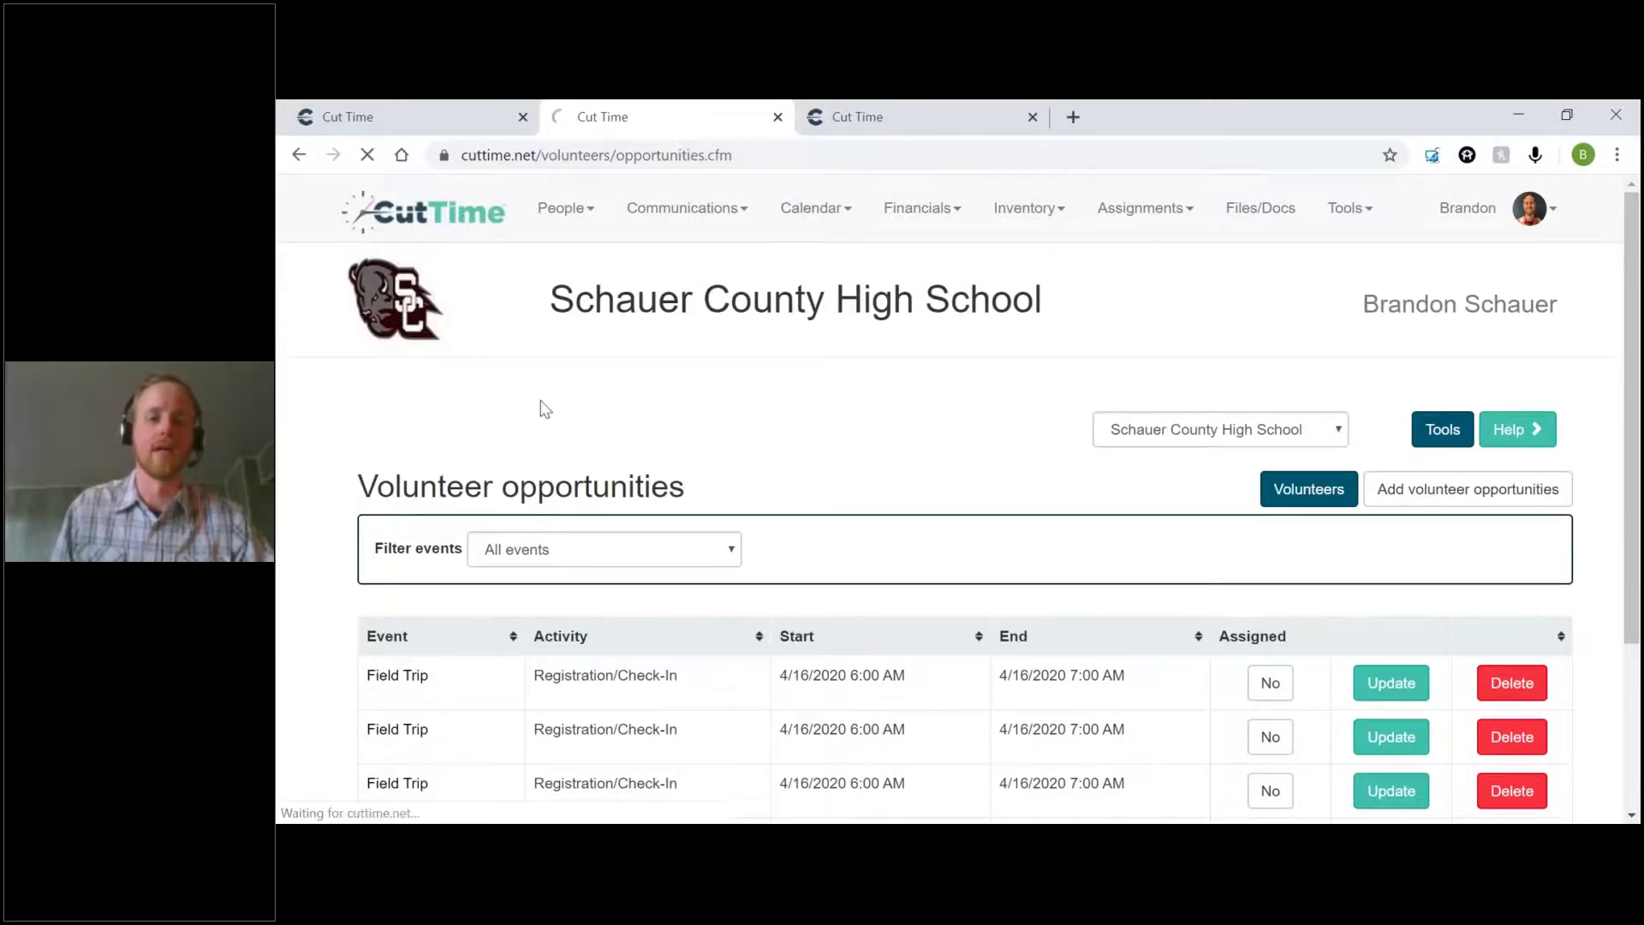
scroll(561, 394, "down", 5)
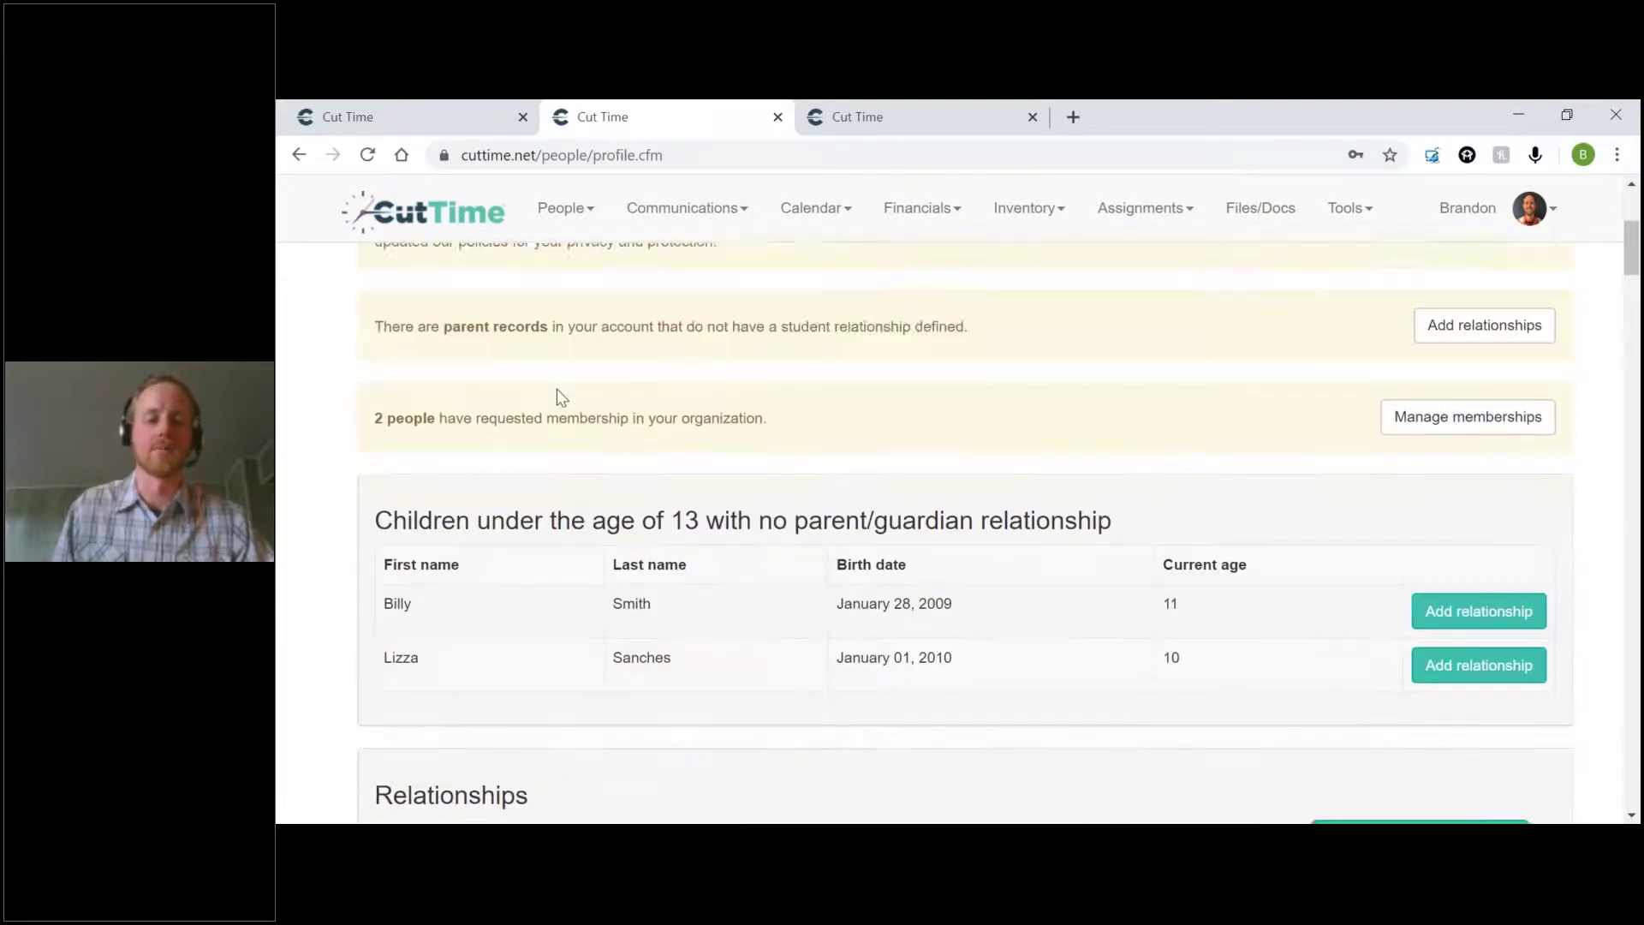
scroll(561, 396, "down", 6)
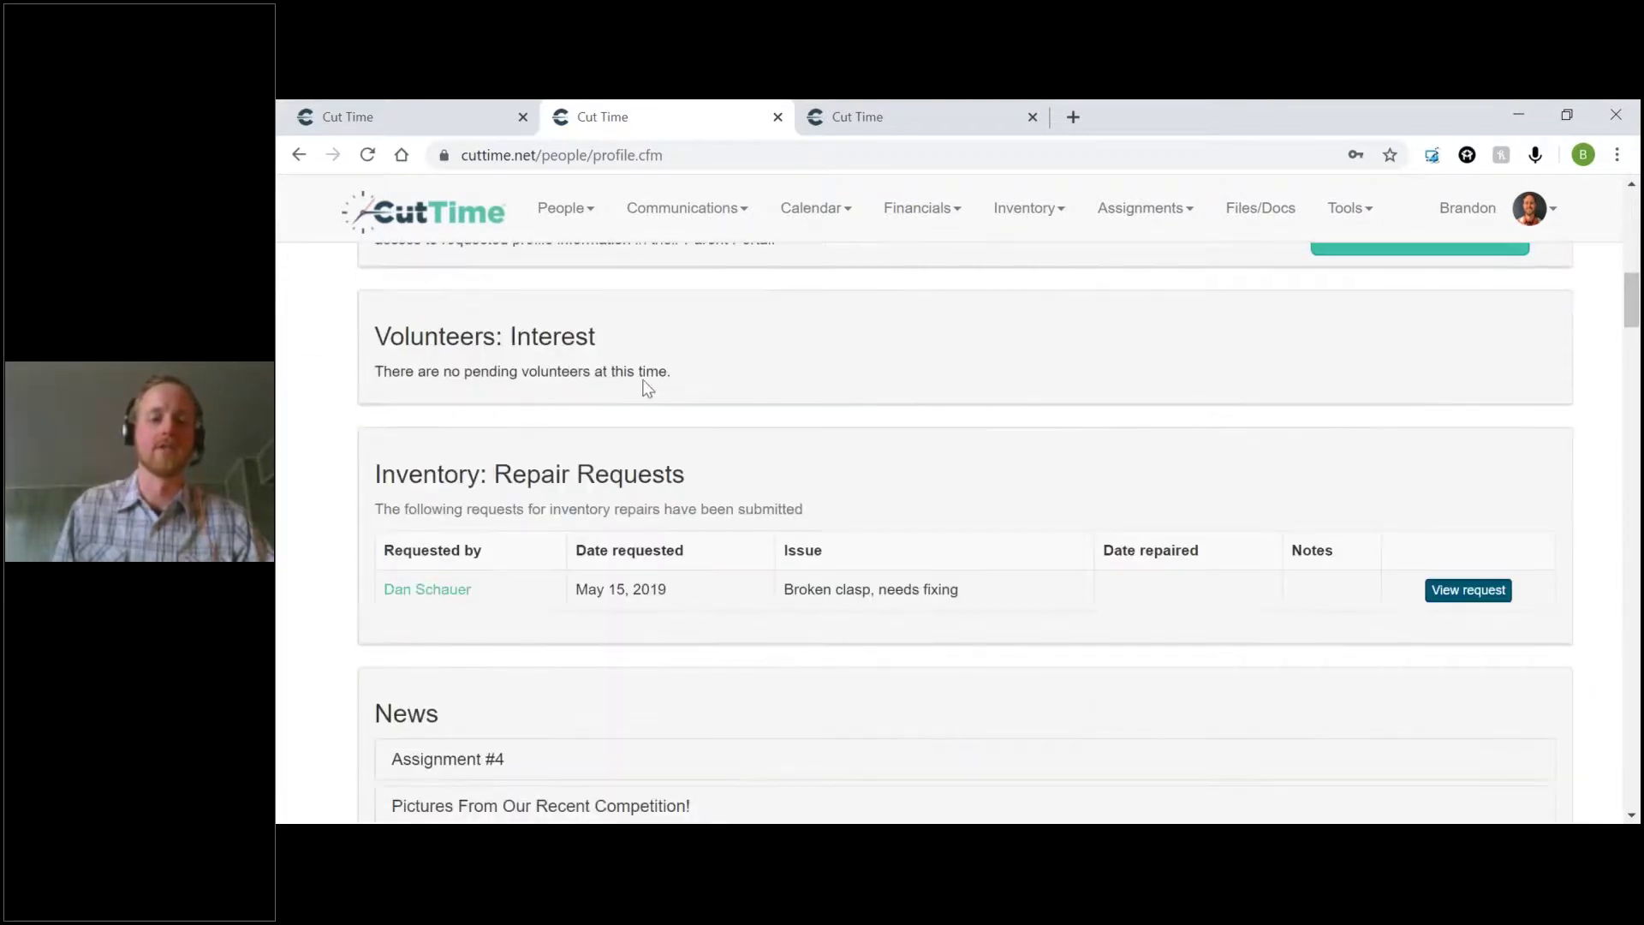
left_click_drag(634, 372, 400, 388)
left_click(461, 370)
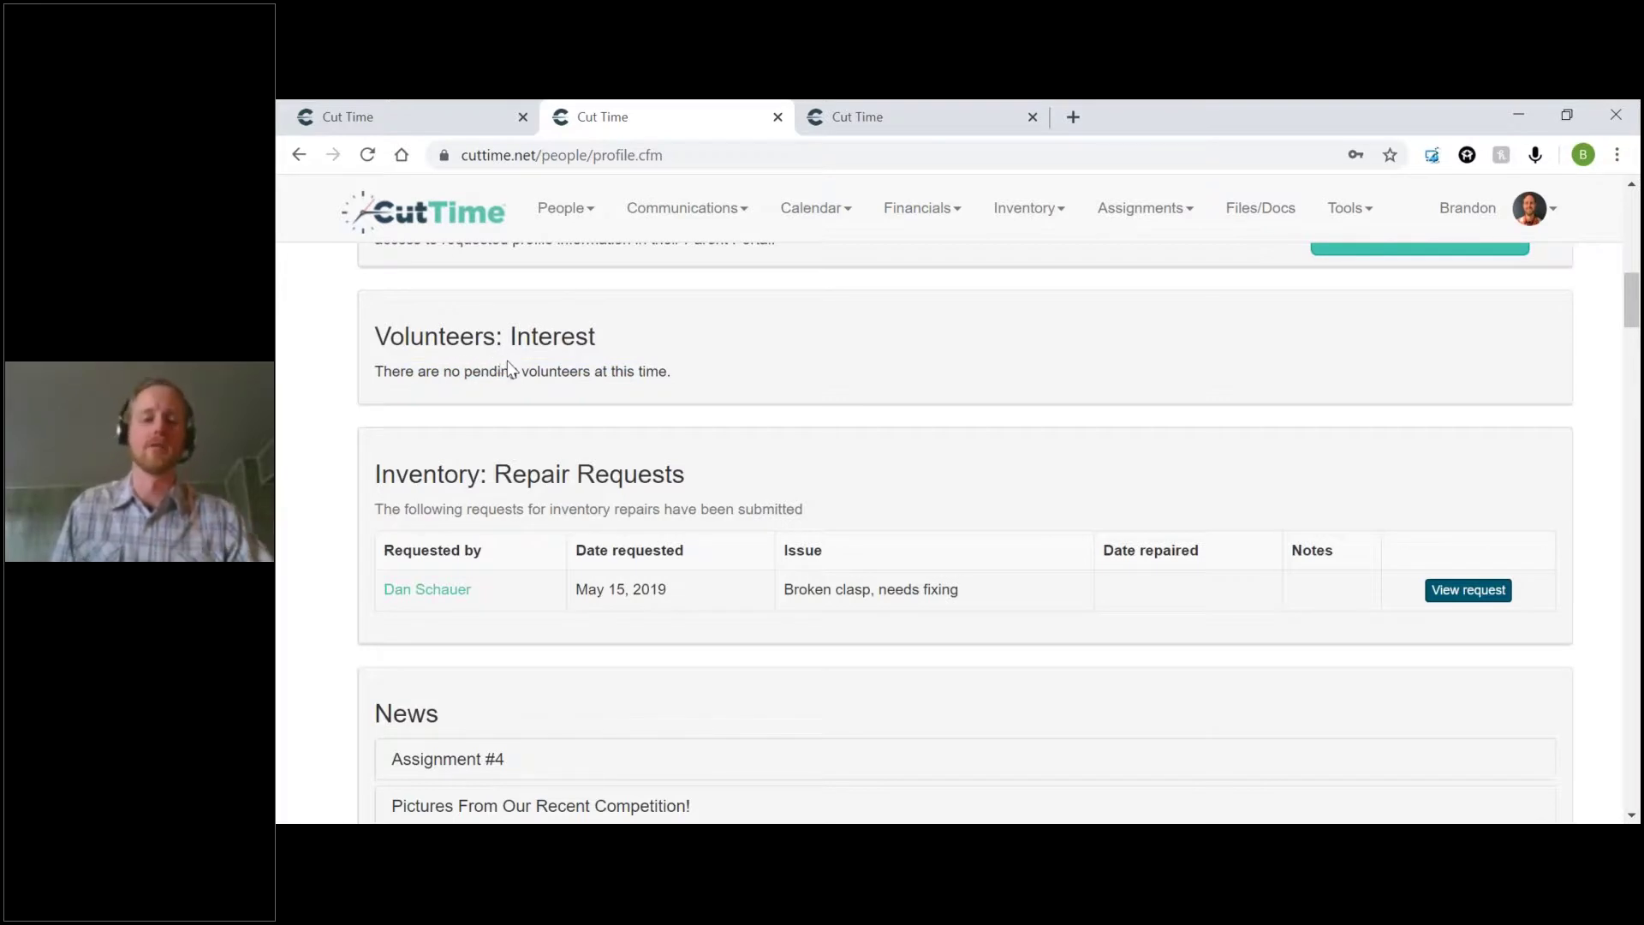
scroll(631, 370, "up", 1)
scroll(630, 370, "up", 1)
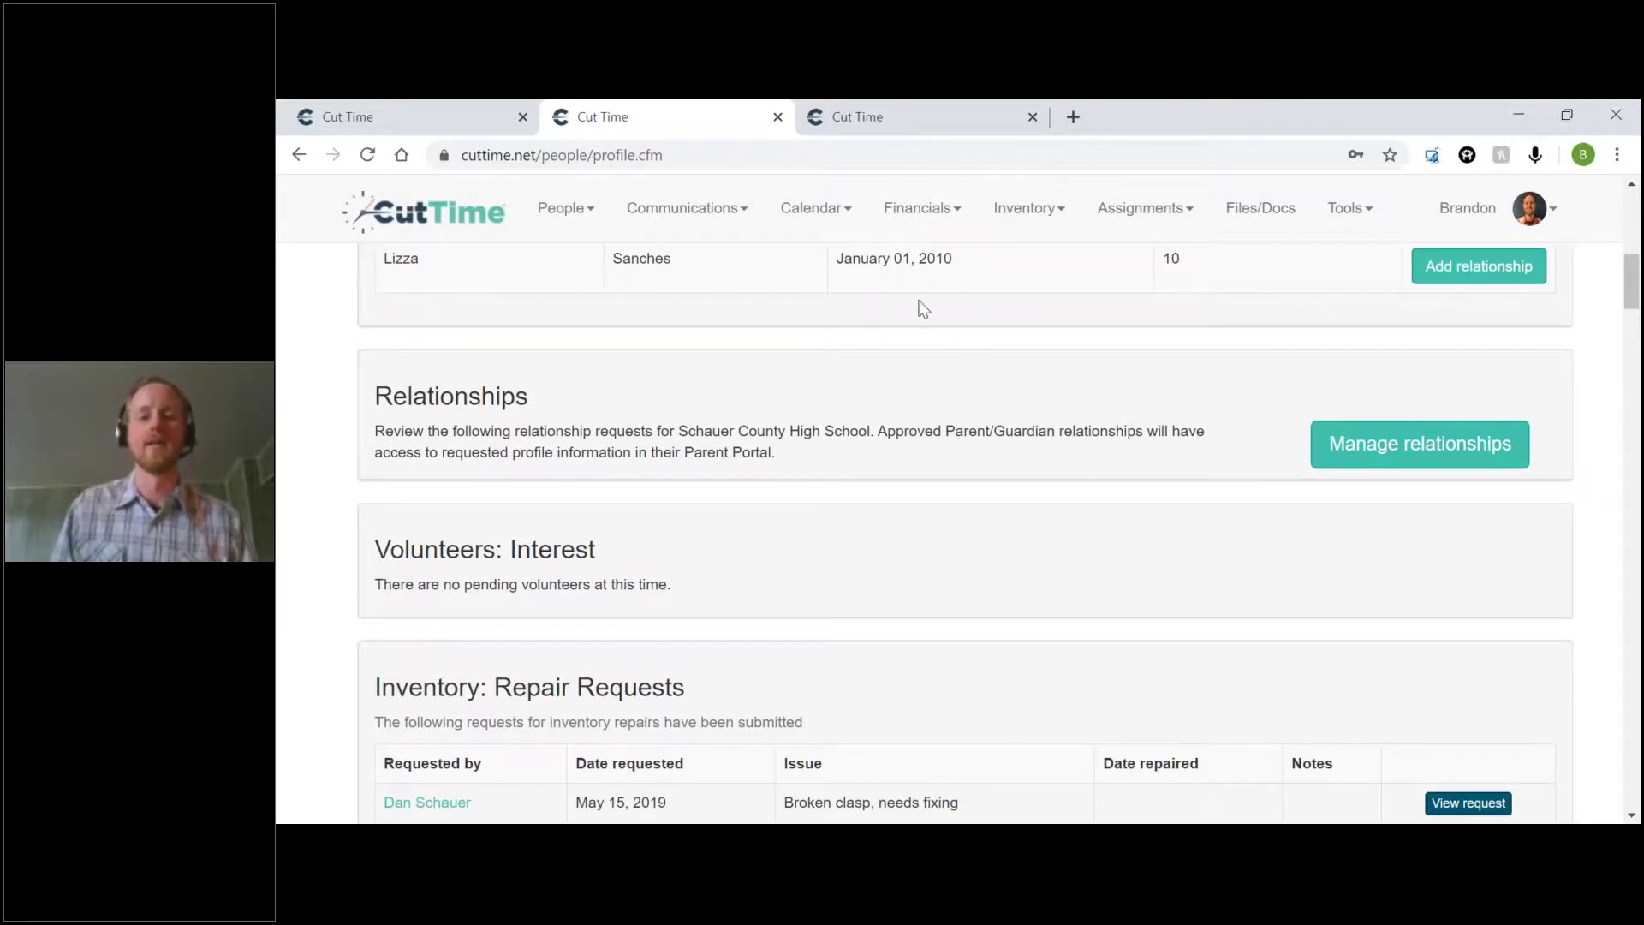
Open the volunteer opportunities page and review the assignment status of the Field Trip and Band field trip positions
left_click(835, 210)
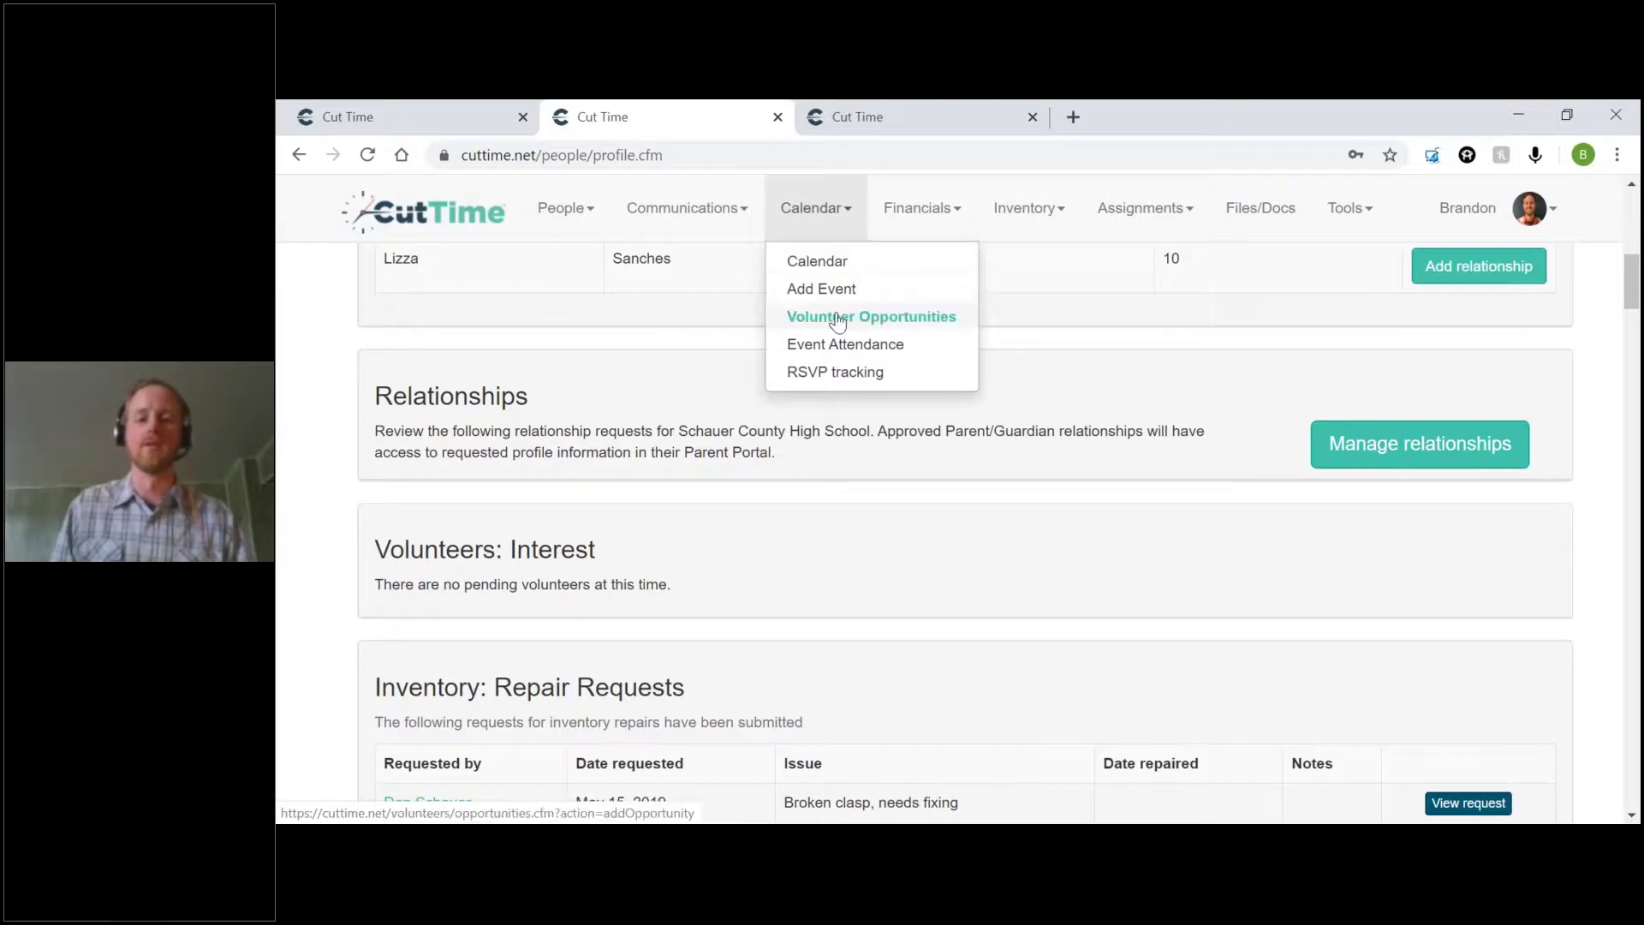
left_click(839, 321)
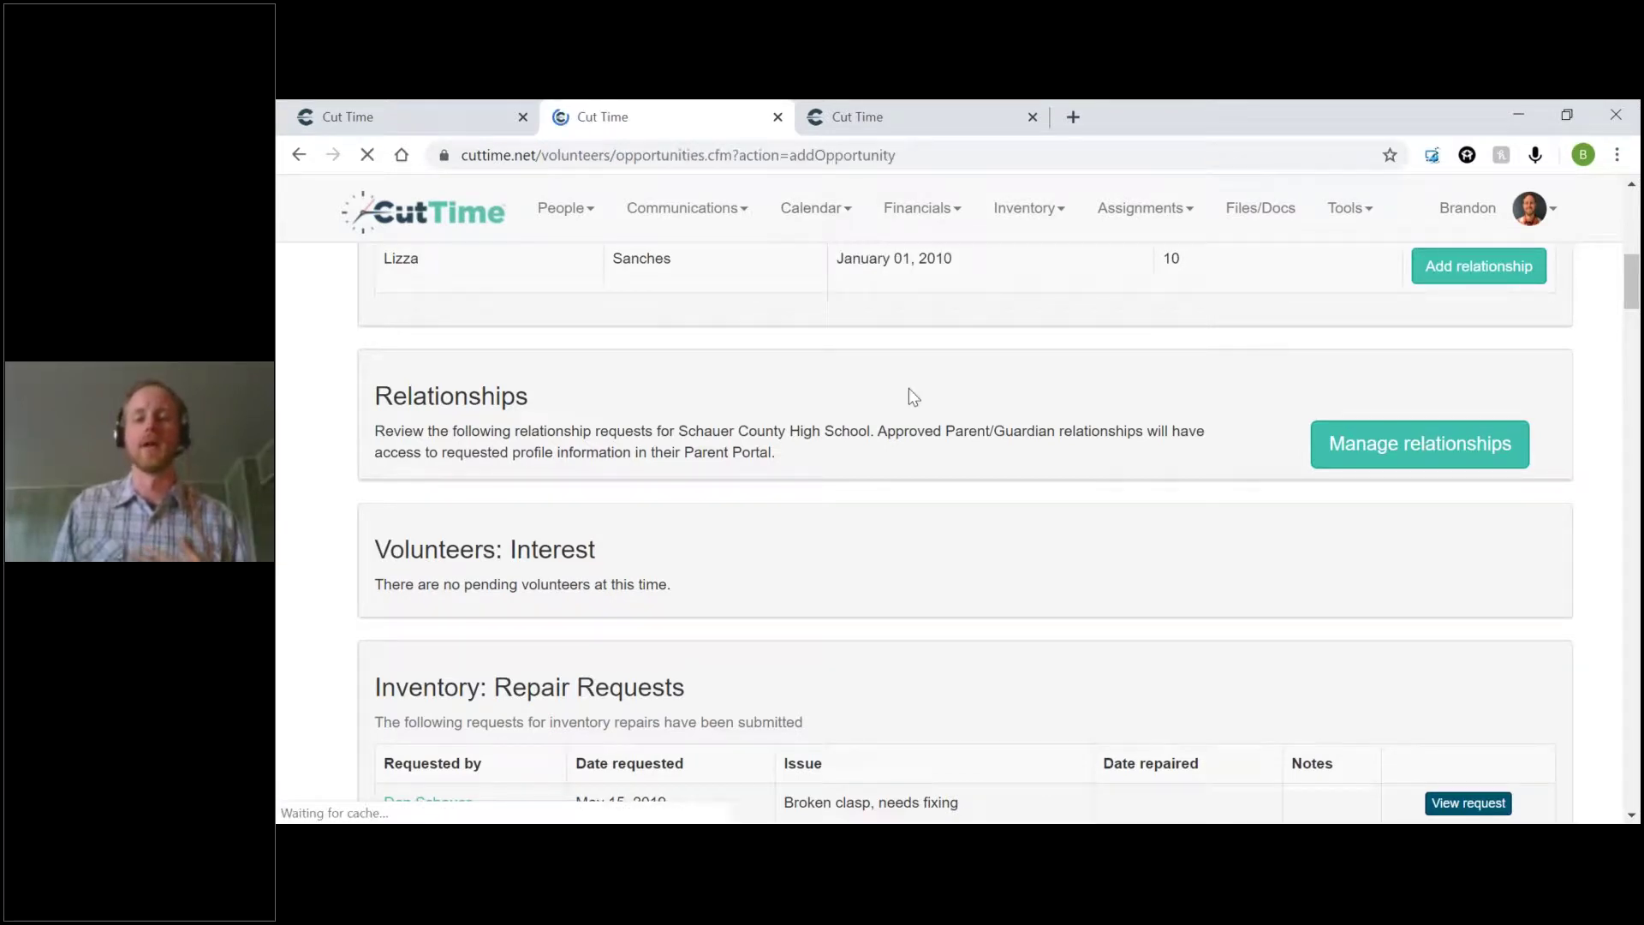
scroll(1130, 510, "down", 5)
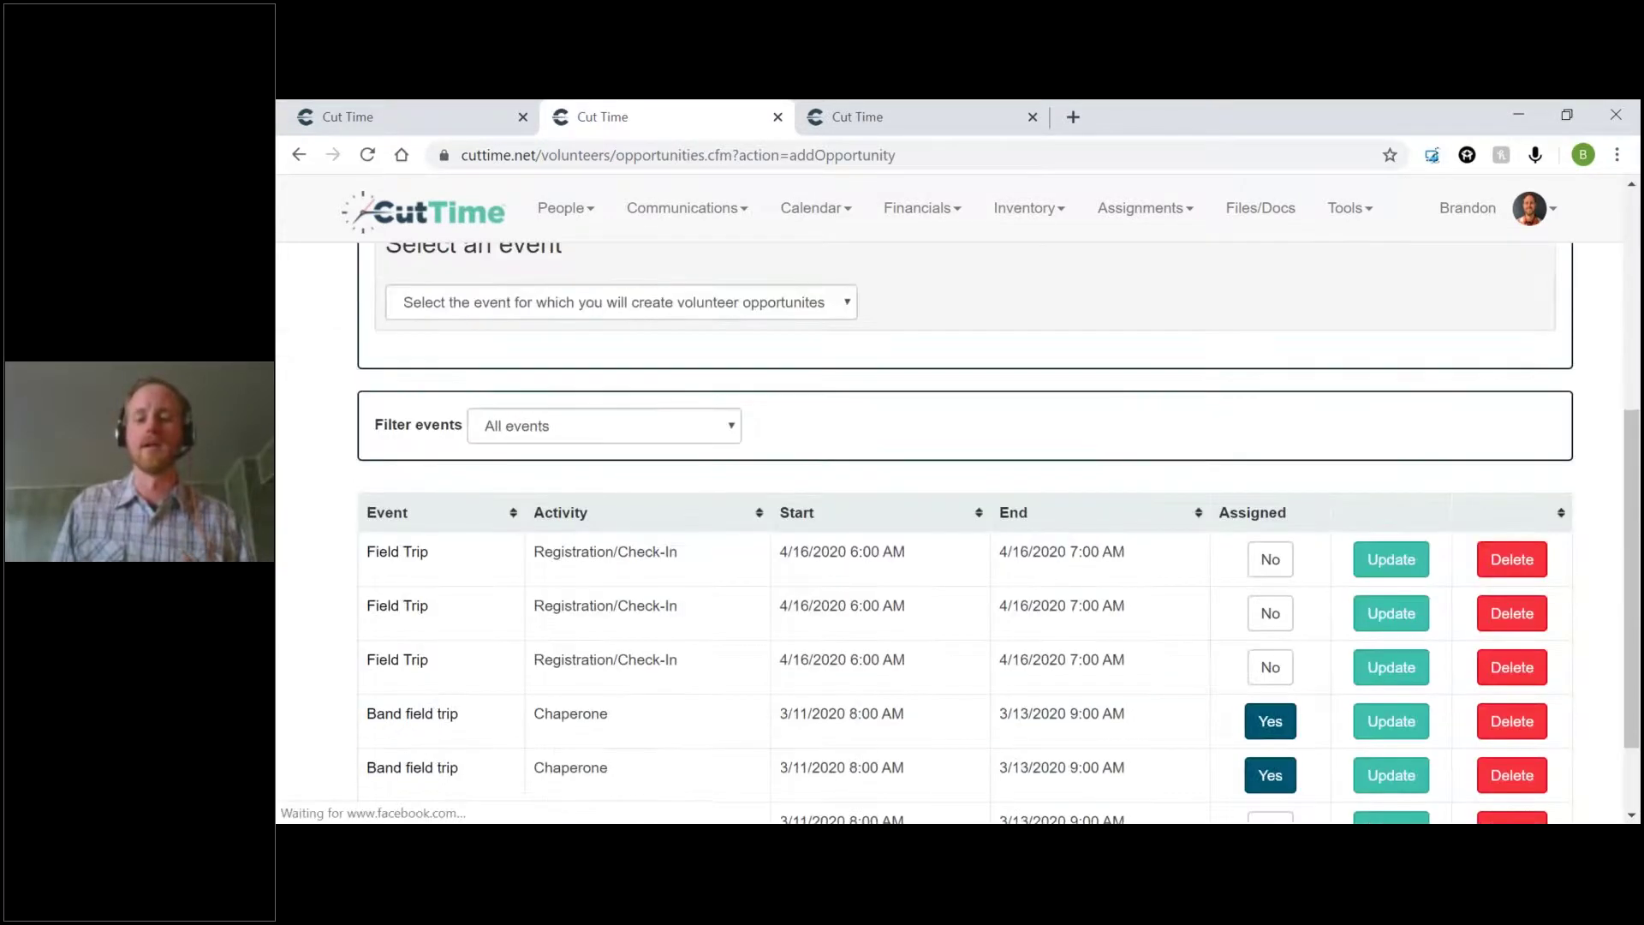
scroll(1273, 631, "down", 2)
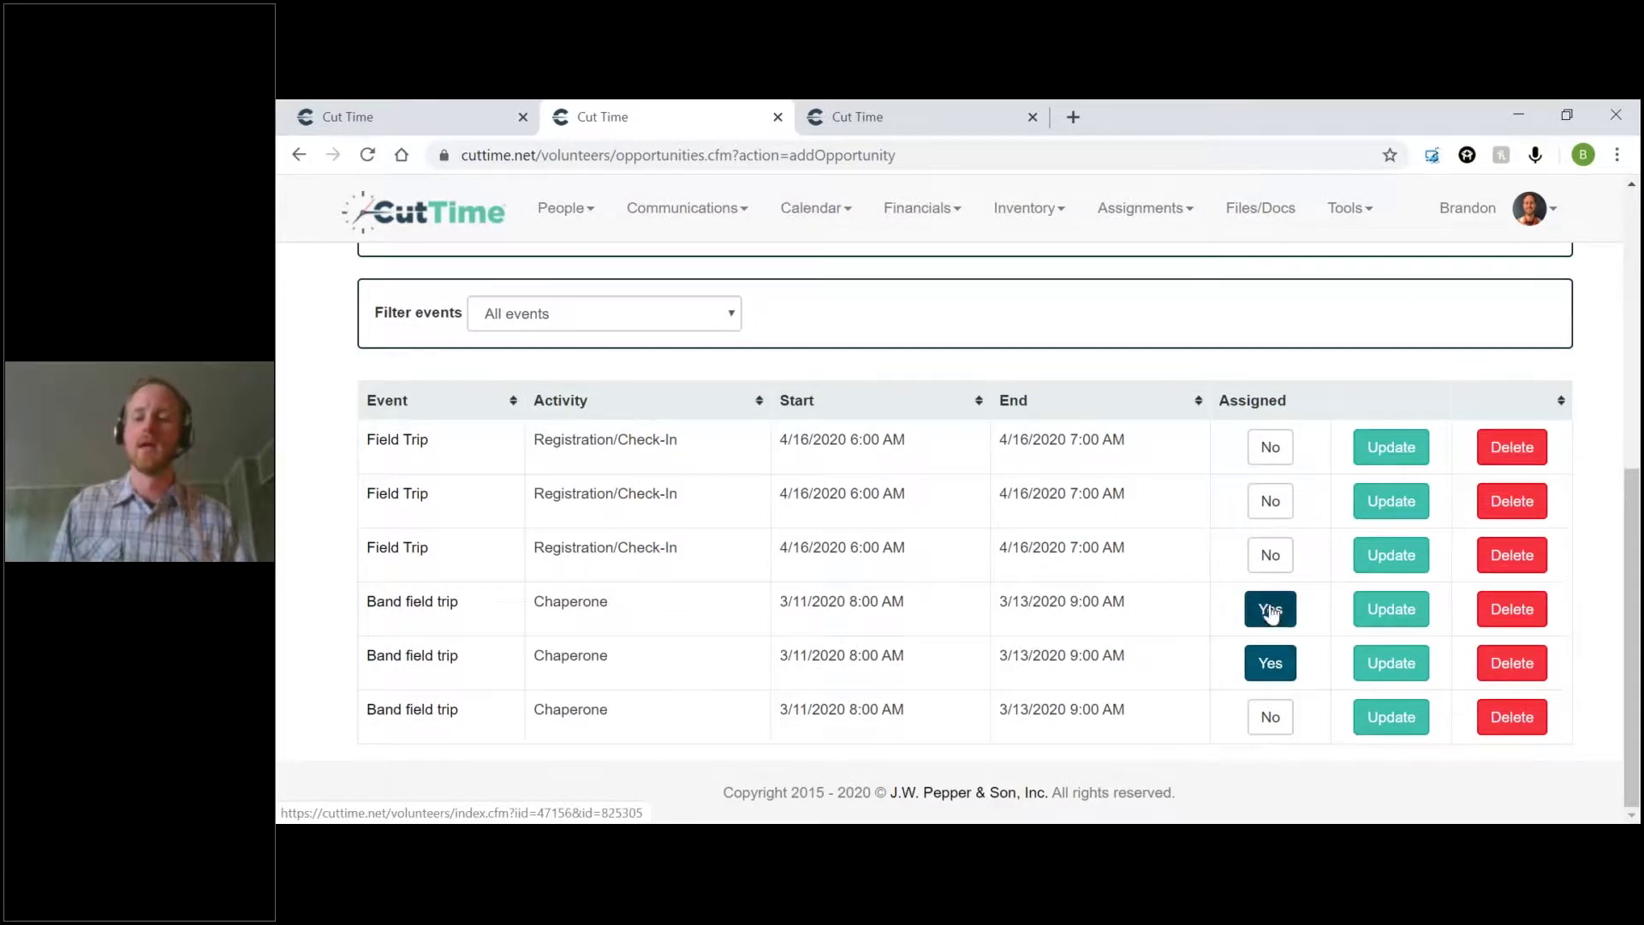
scroll(1201, 596, "up", 1)
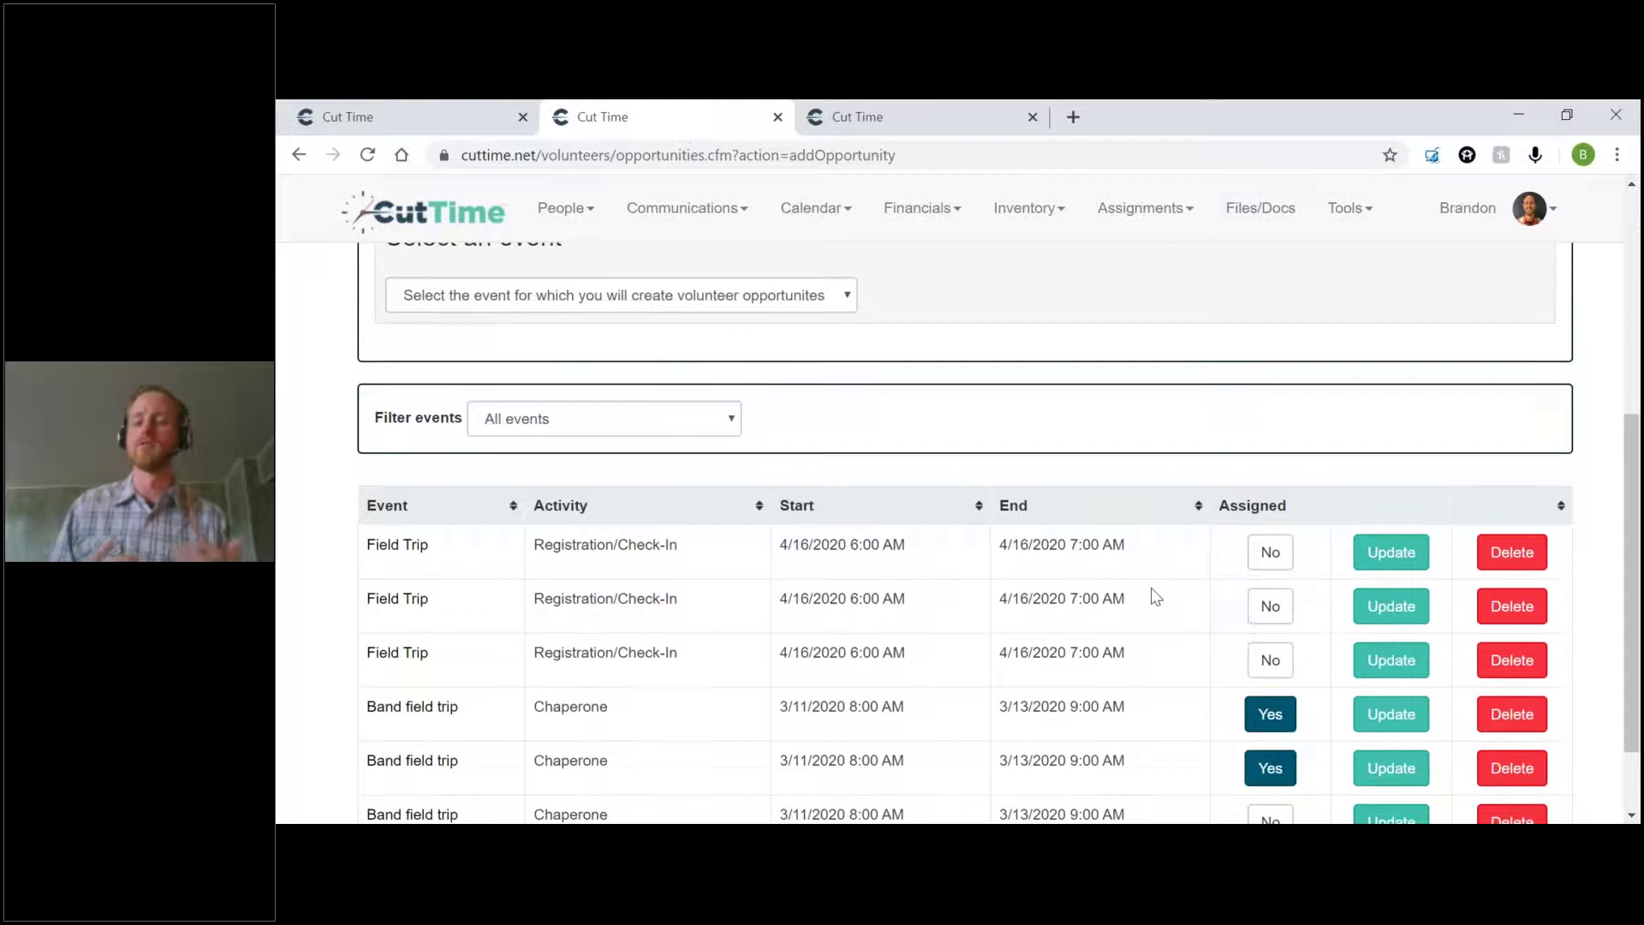
scroll(1151, 595, "down", 1)
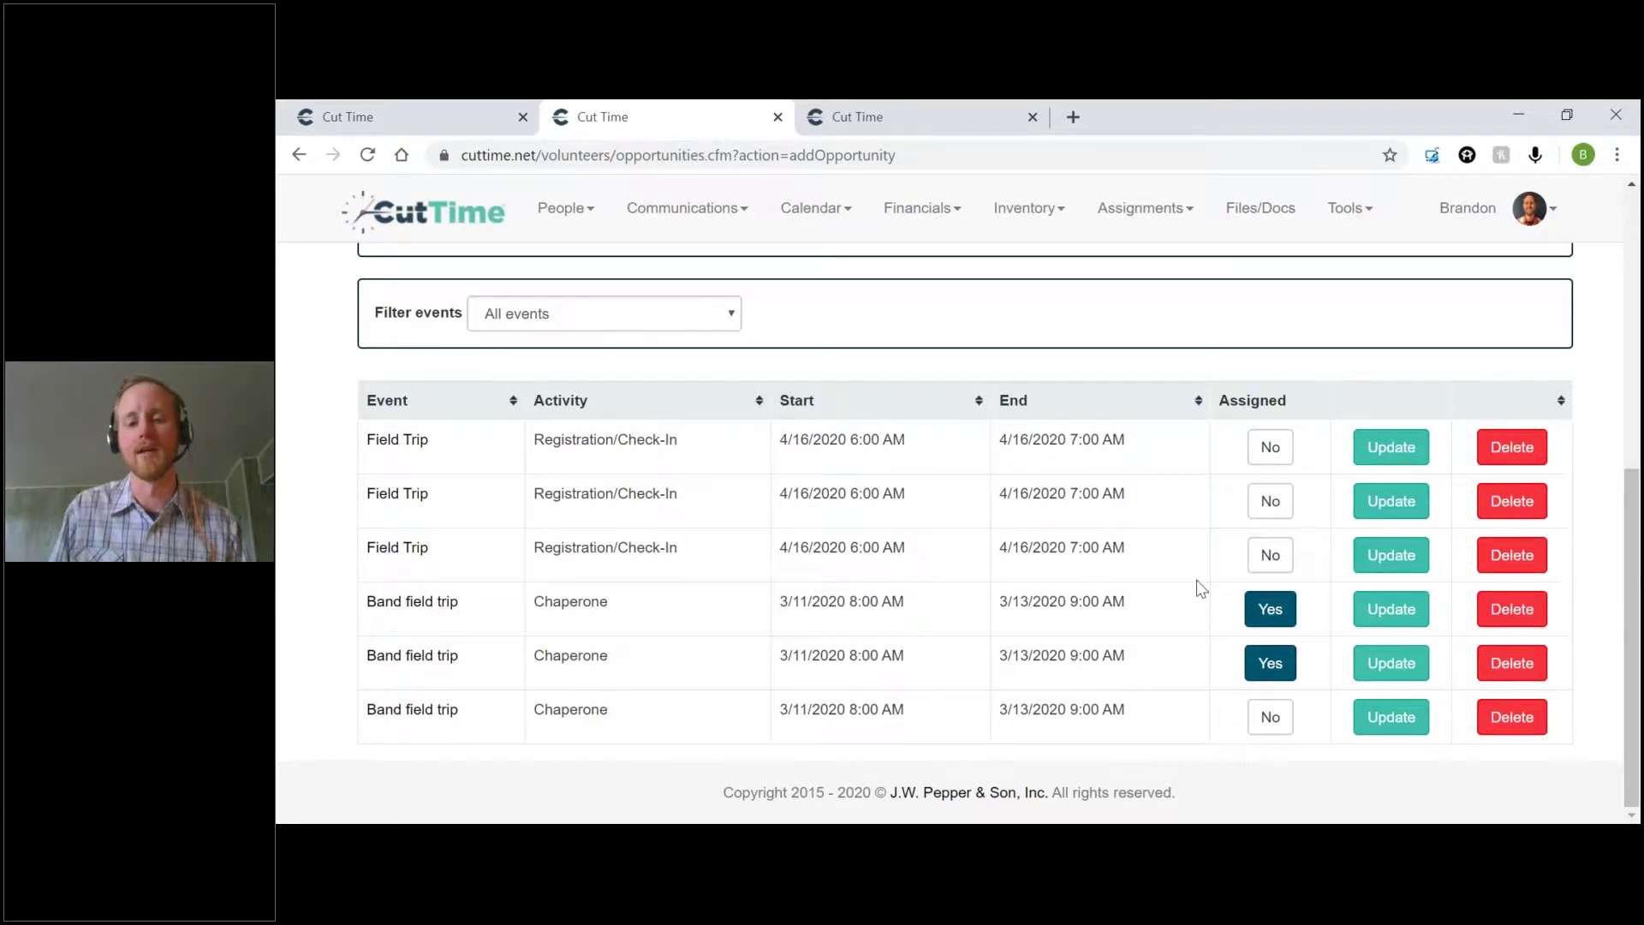
scroll(1195, 579, "up", 3)
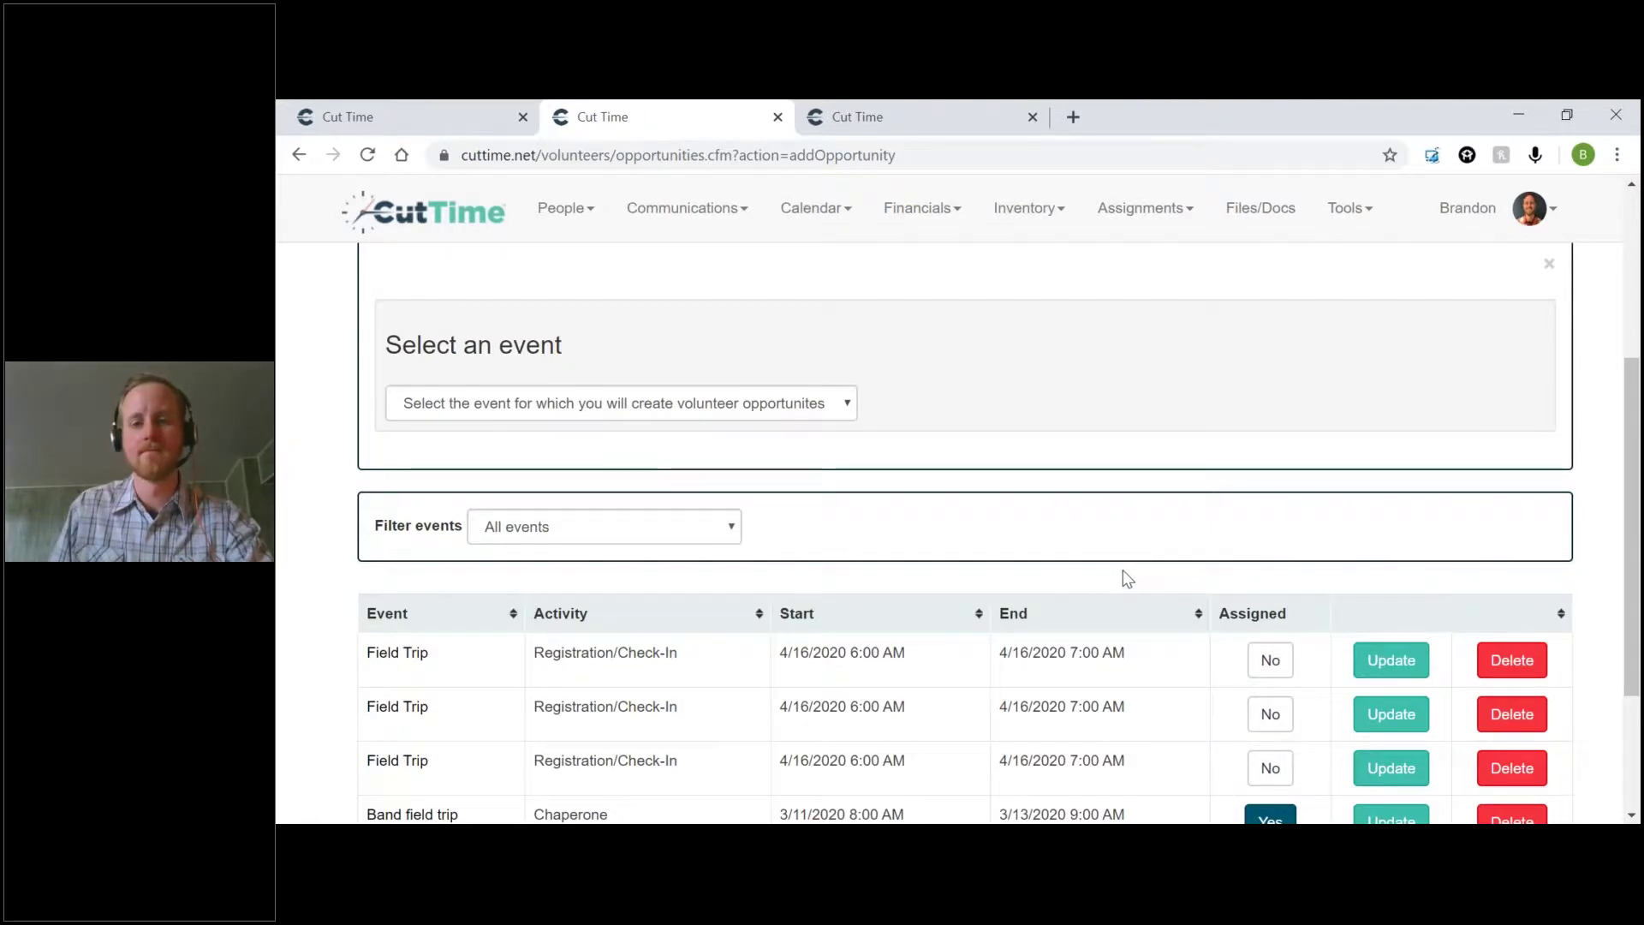
scroll(1127, 579, "up", 1)
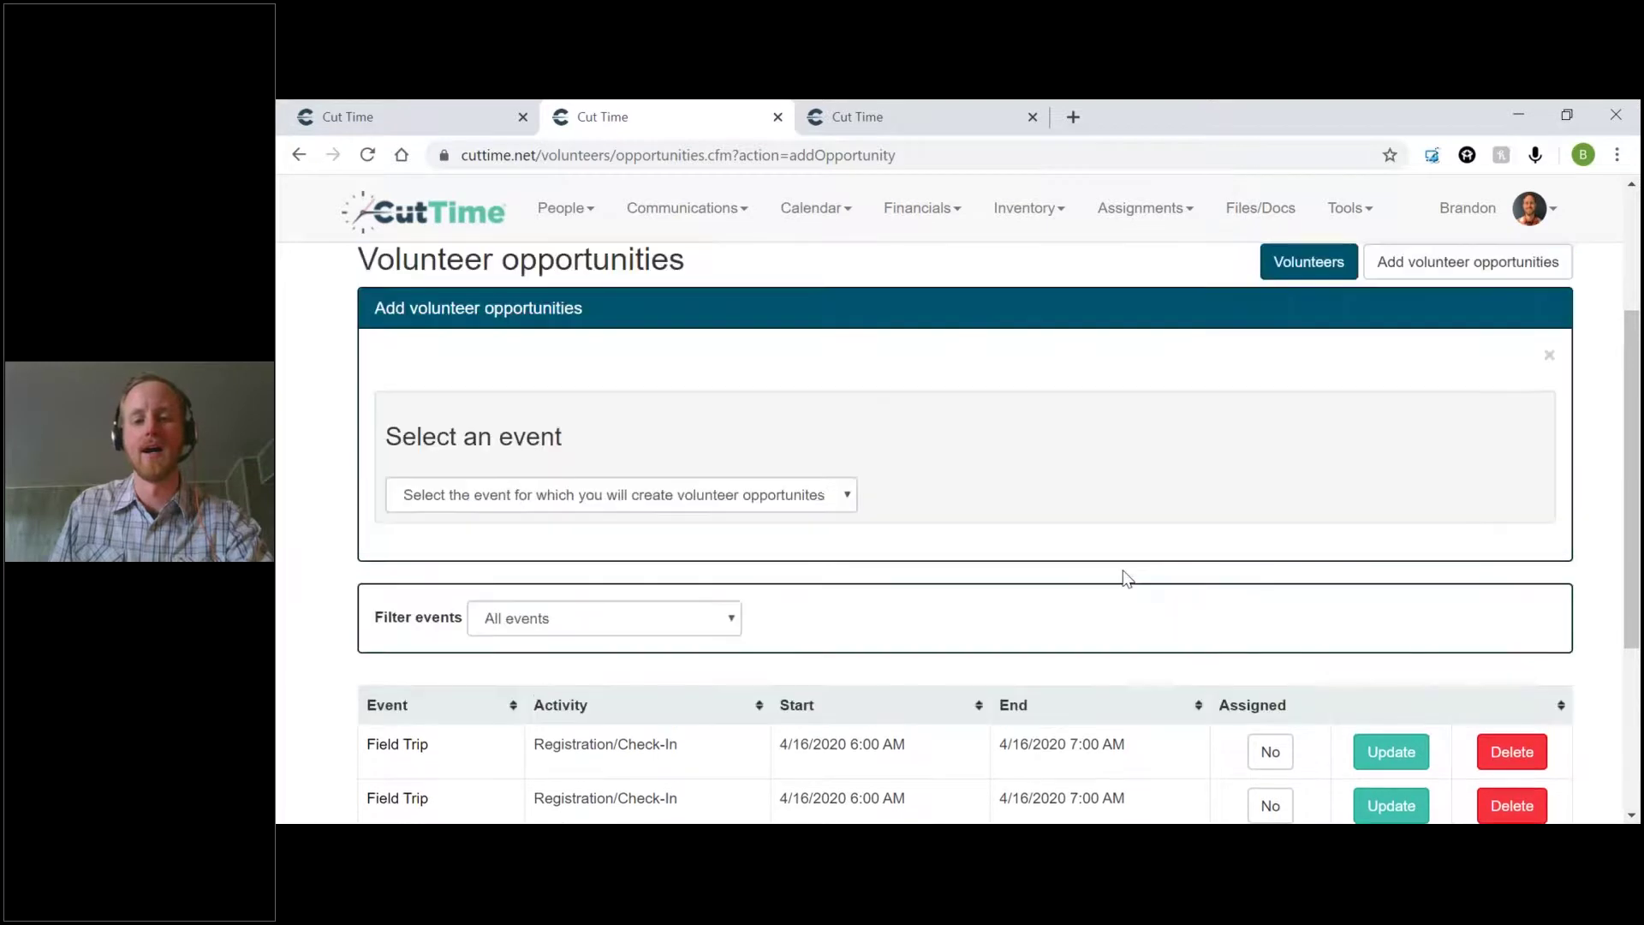
scroll(1125, 577, "down", 4)
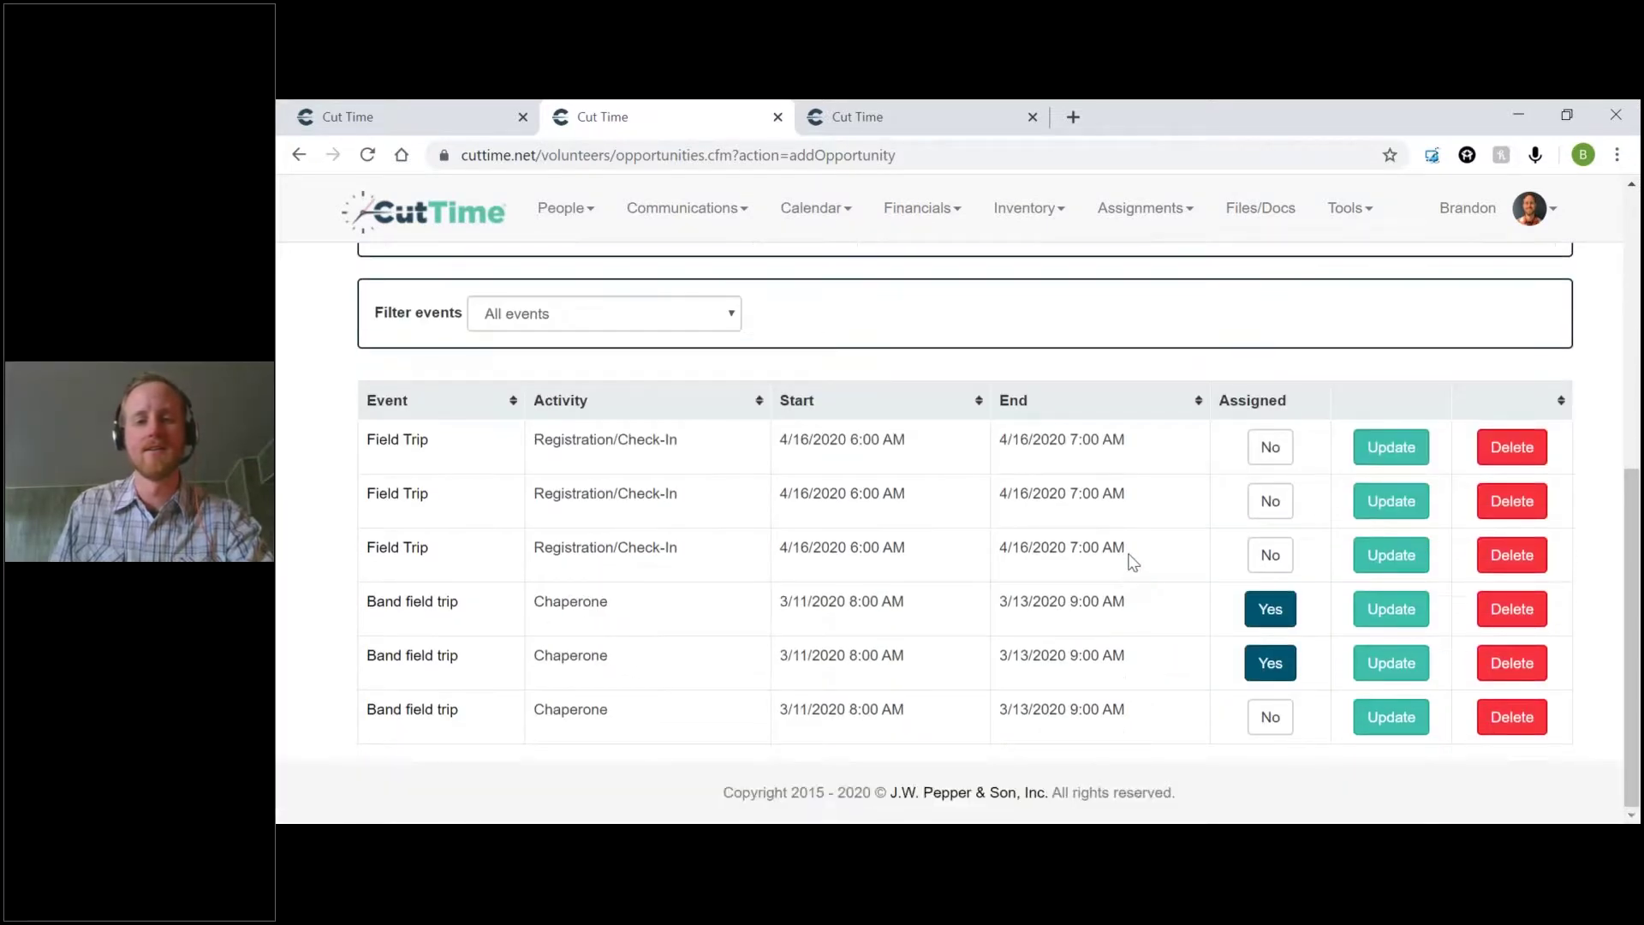
scroll(1102, 523, "up", 3)
scroll(1137, 444, "down", 1)
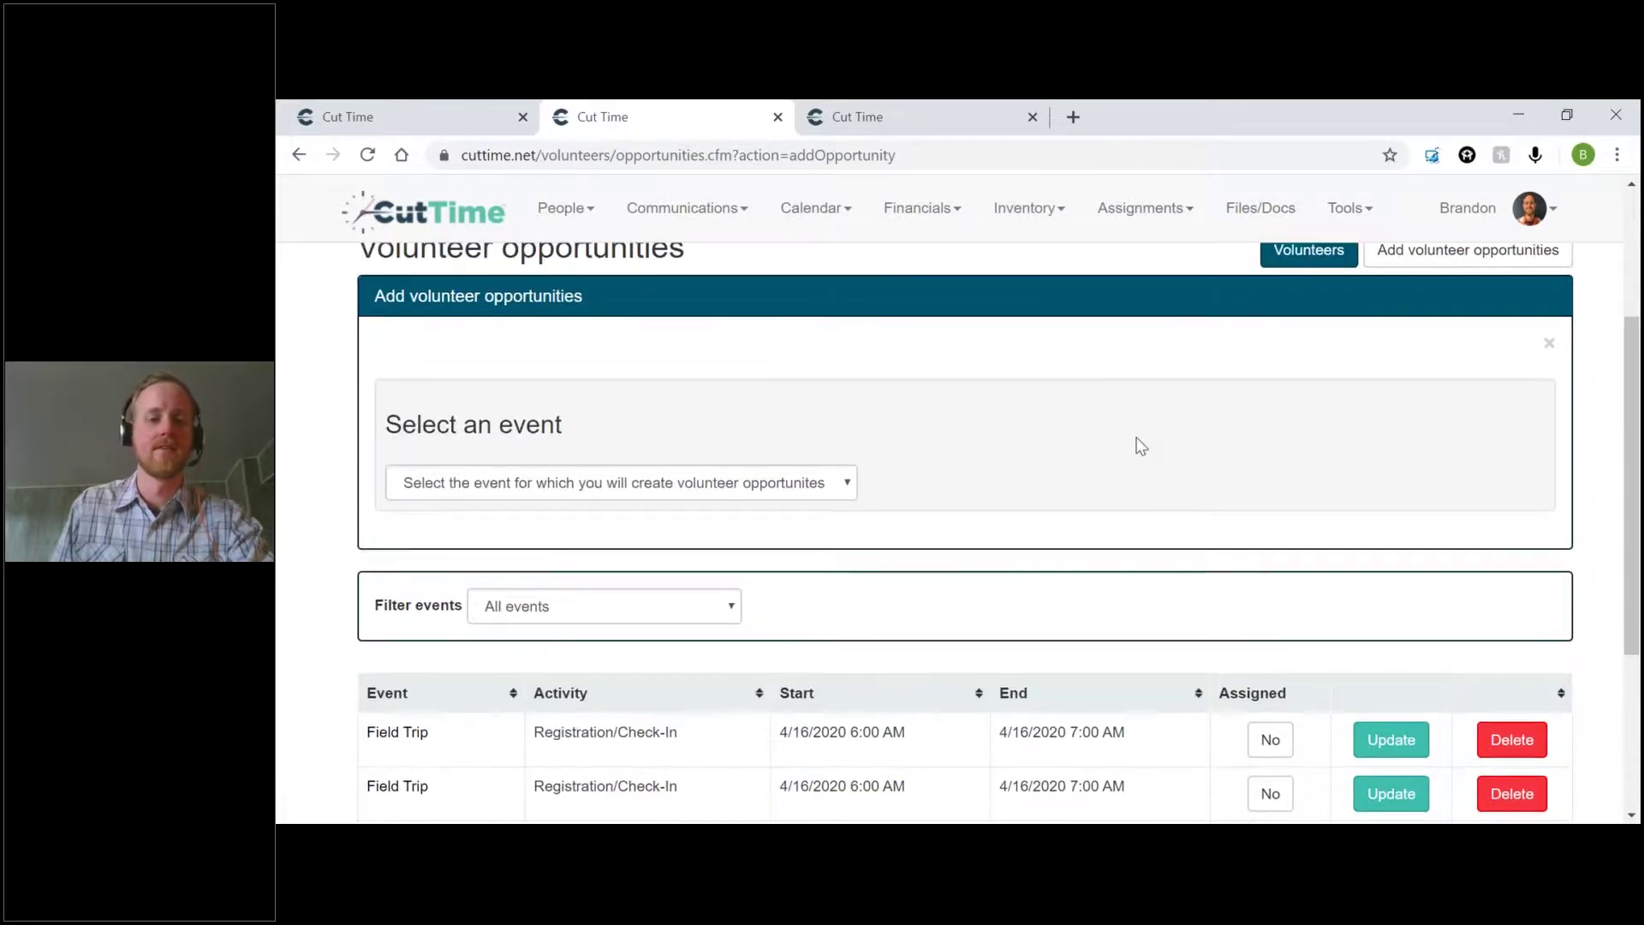
Start adding a volunteer opportunity for the Spring Break event on April 20-24, 2020
left_click(640, 396)
scroll(587, 415, "down", 1)
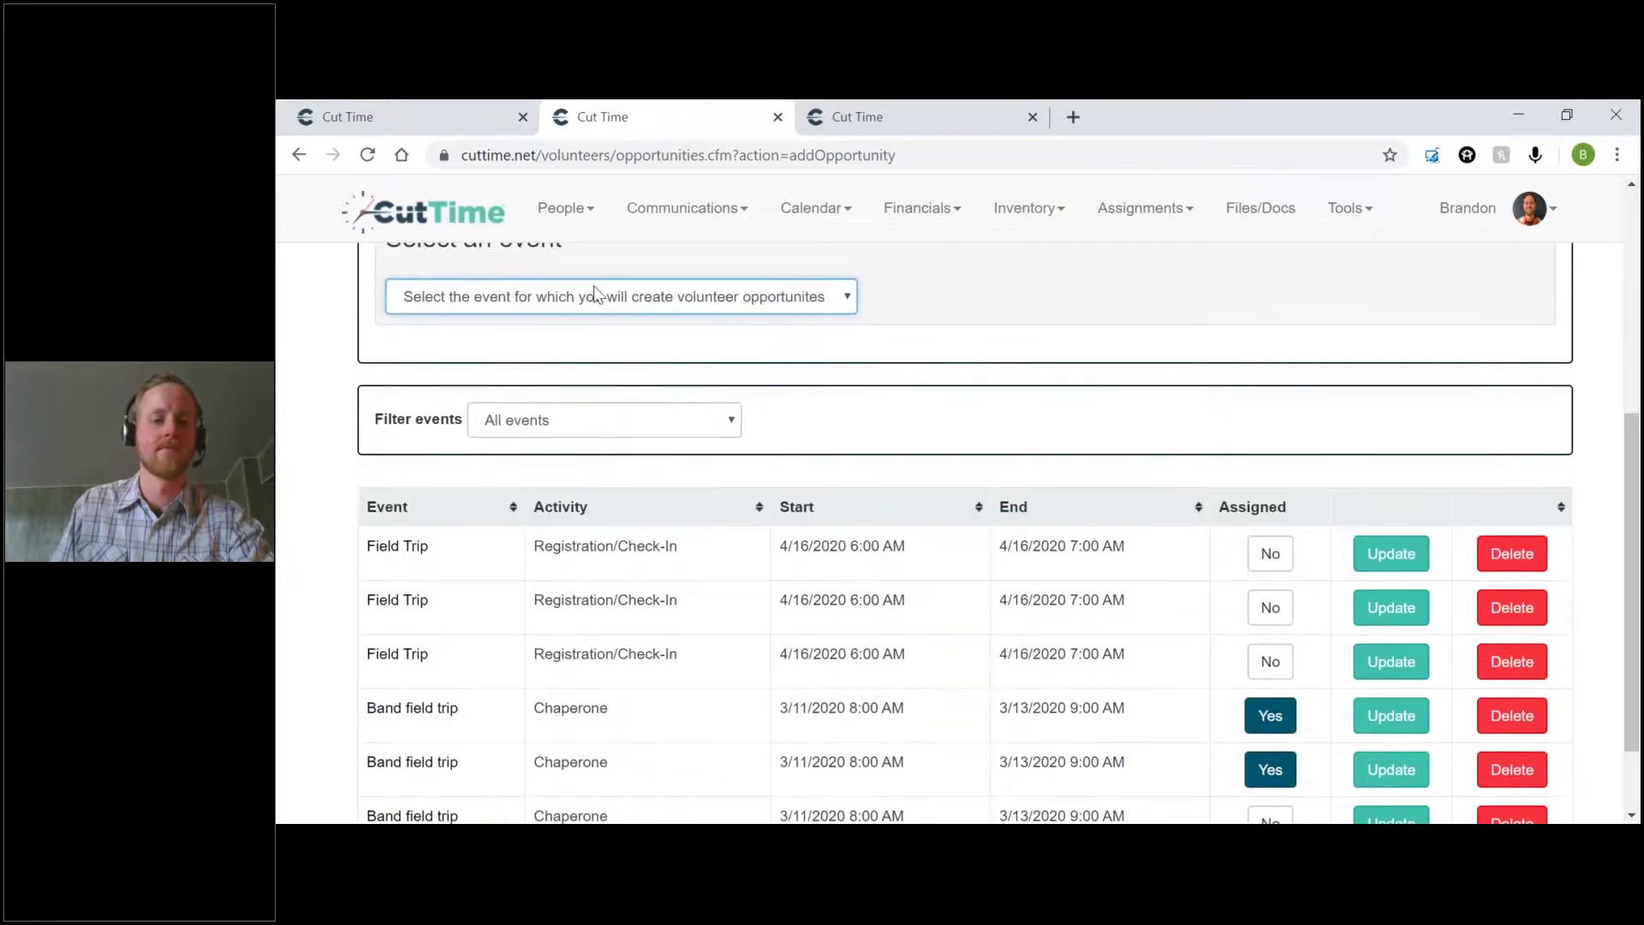
left_click(590, 308)
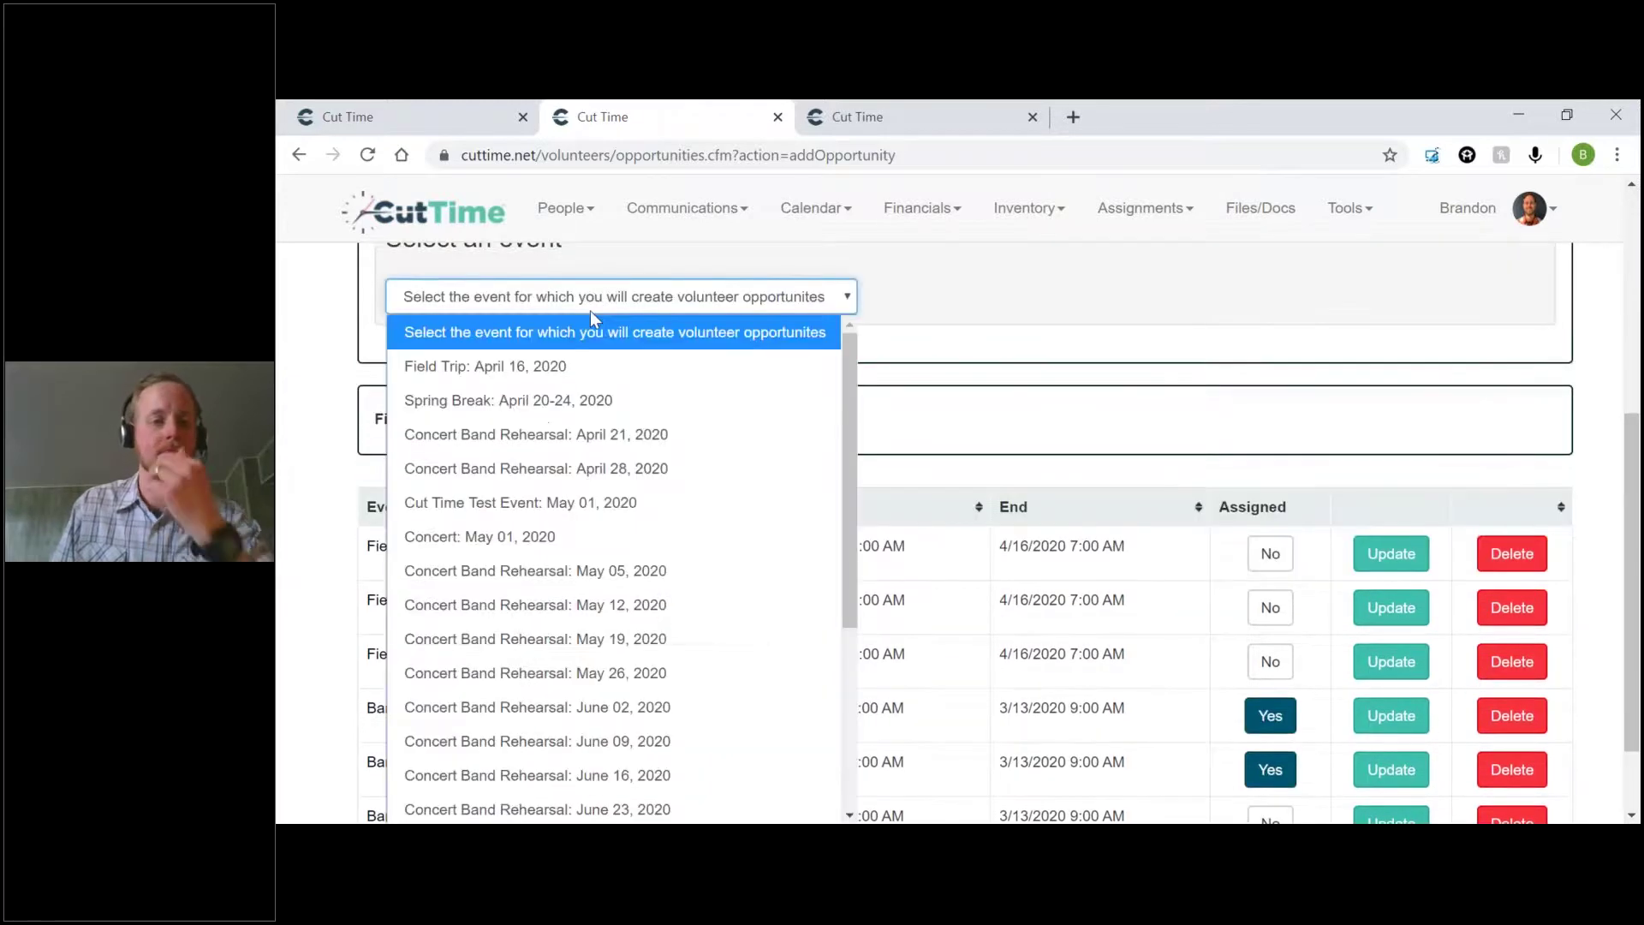
left_click(520, 403)
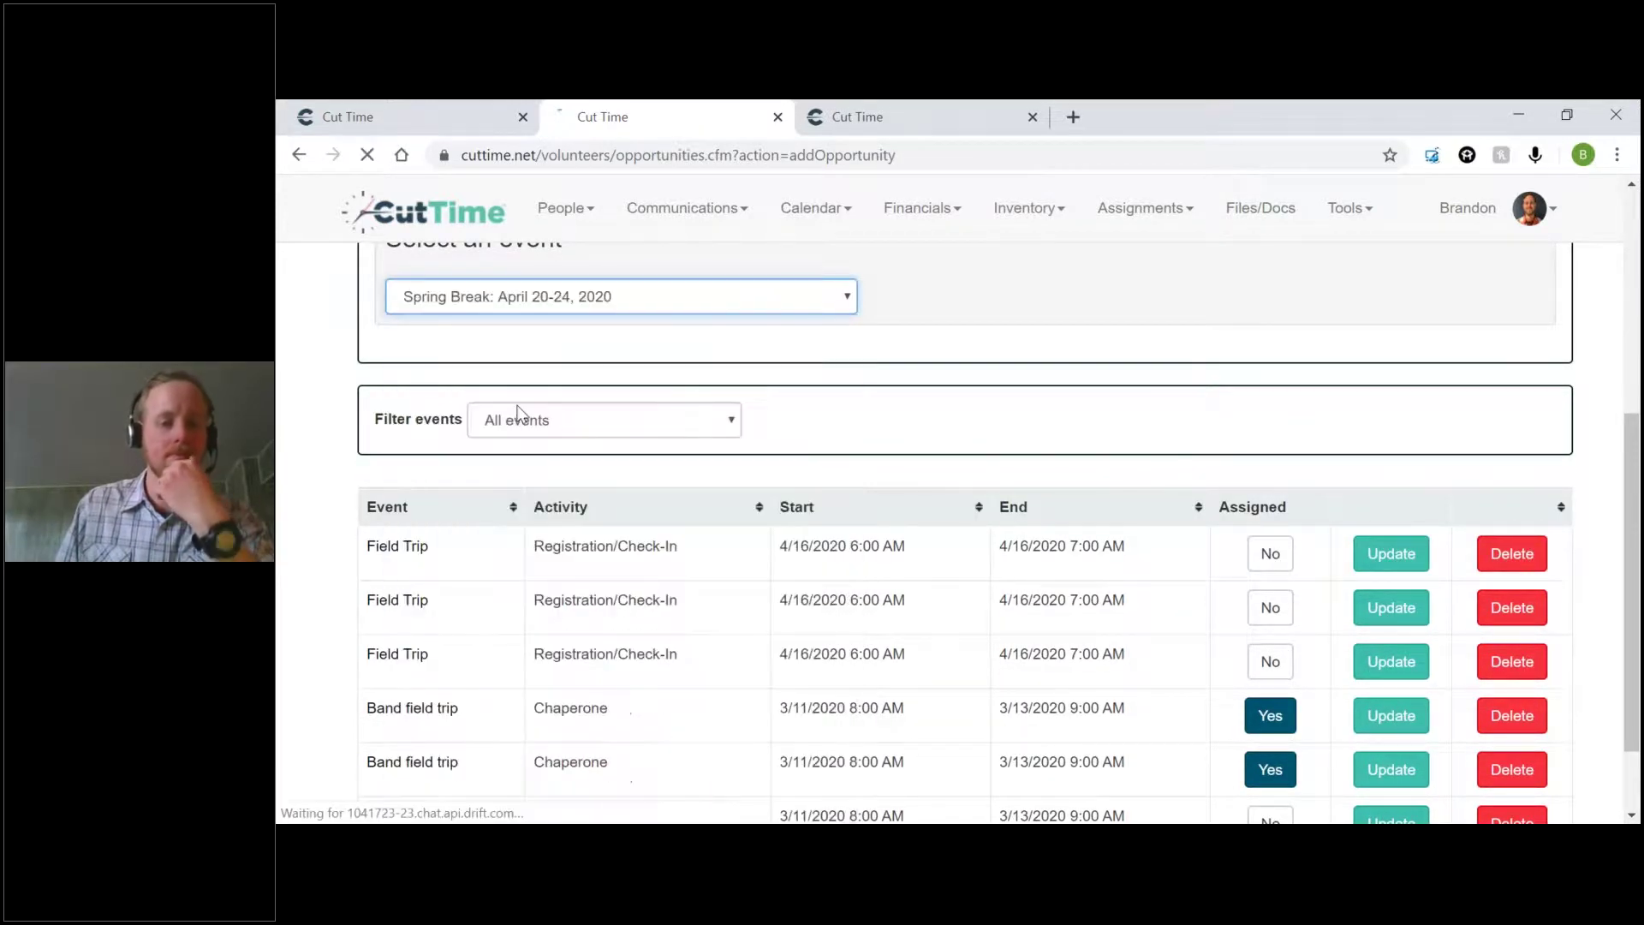
Set the Spring Break opportunity's activity to Hospitality- Meal Serving, keep the default dates and single position, and add the opportunity
scroll(574, 420, "down", 5)
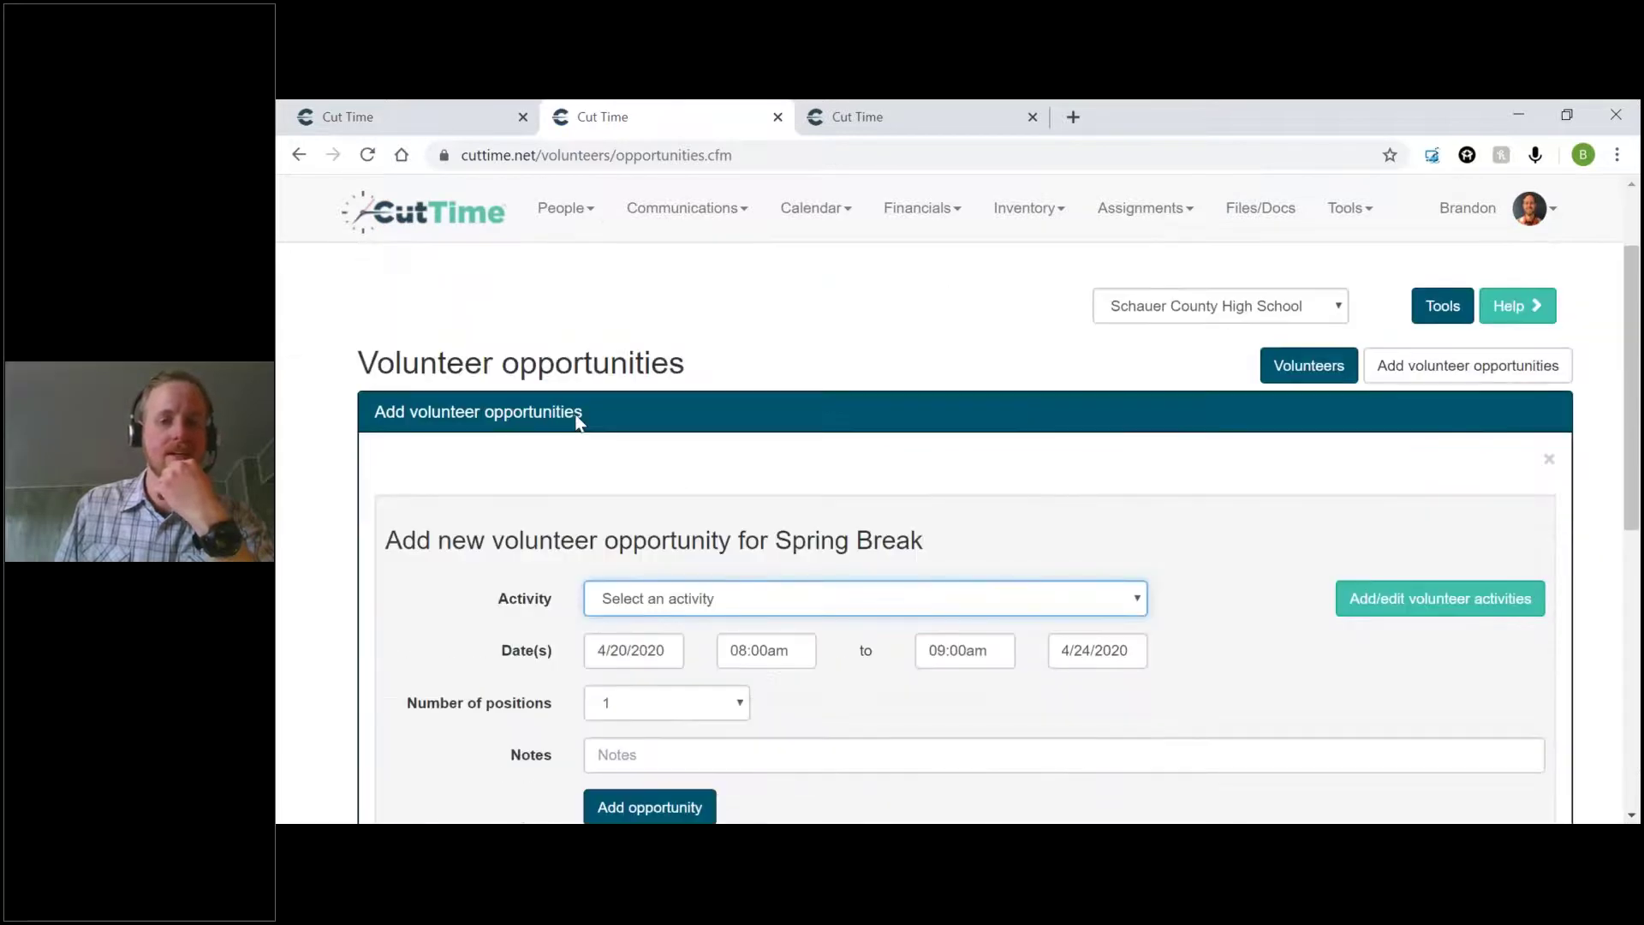
left_click(656, 298)
scroll(620, 360, "down", 5)
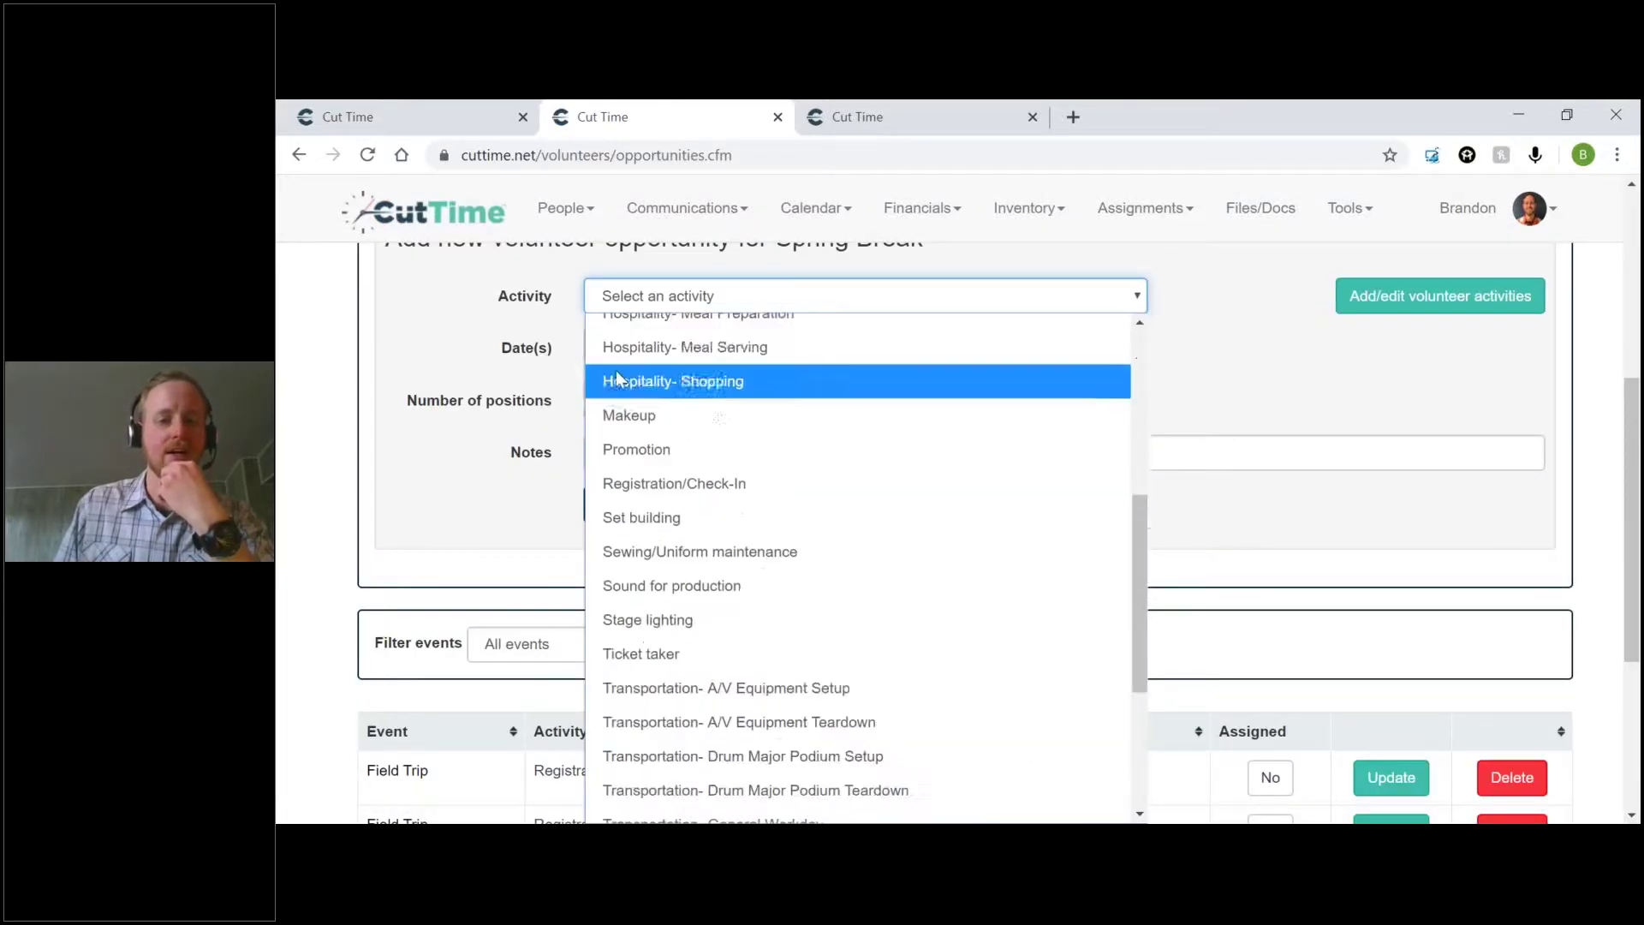
left_click(629, 353)
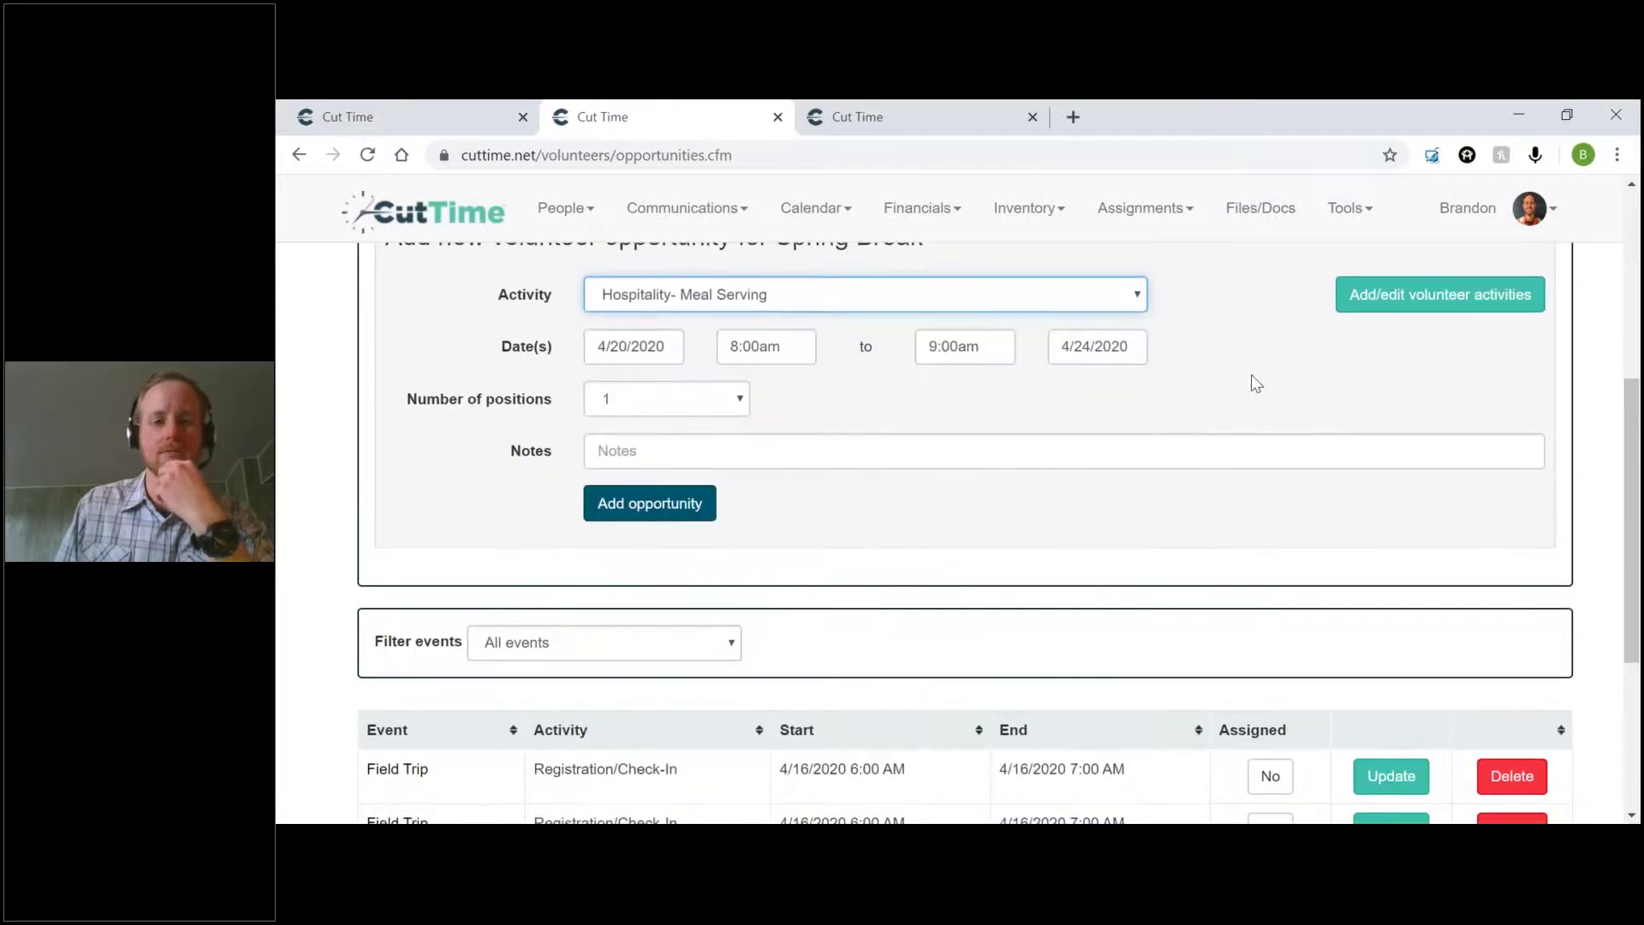
scroll(1251, 374, "down", 1)
scroll(1248, 387, "down", 1)
left_click(650, 286)
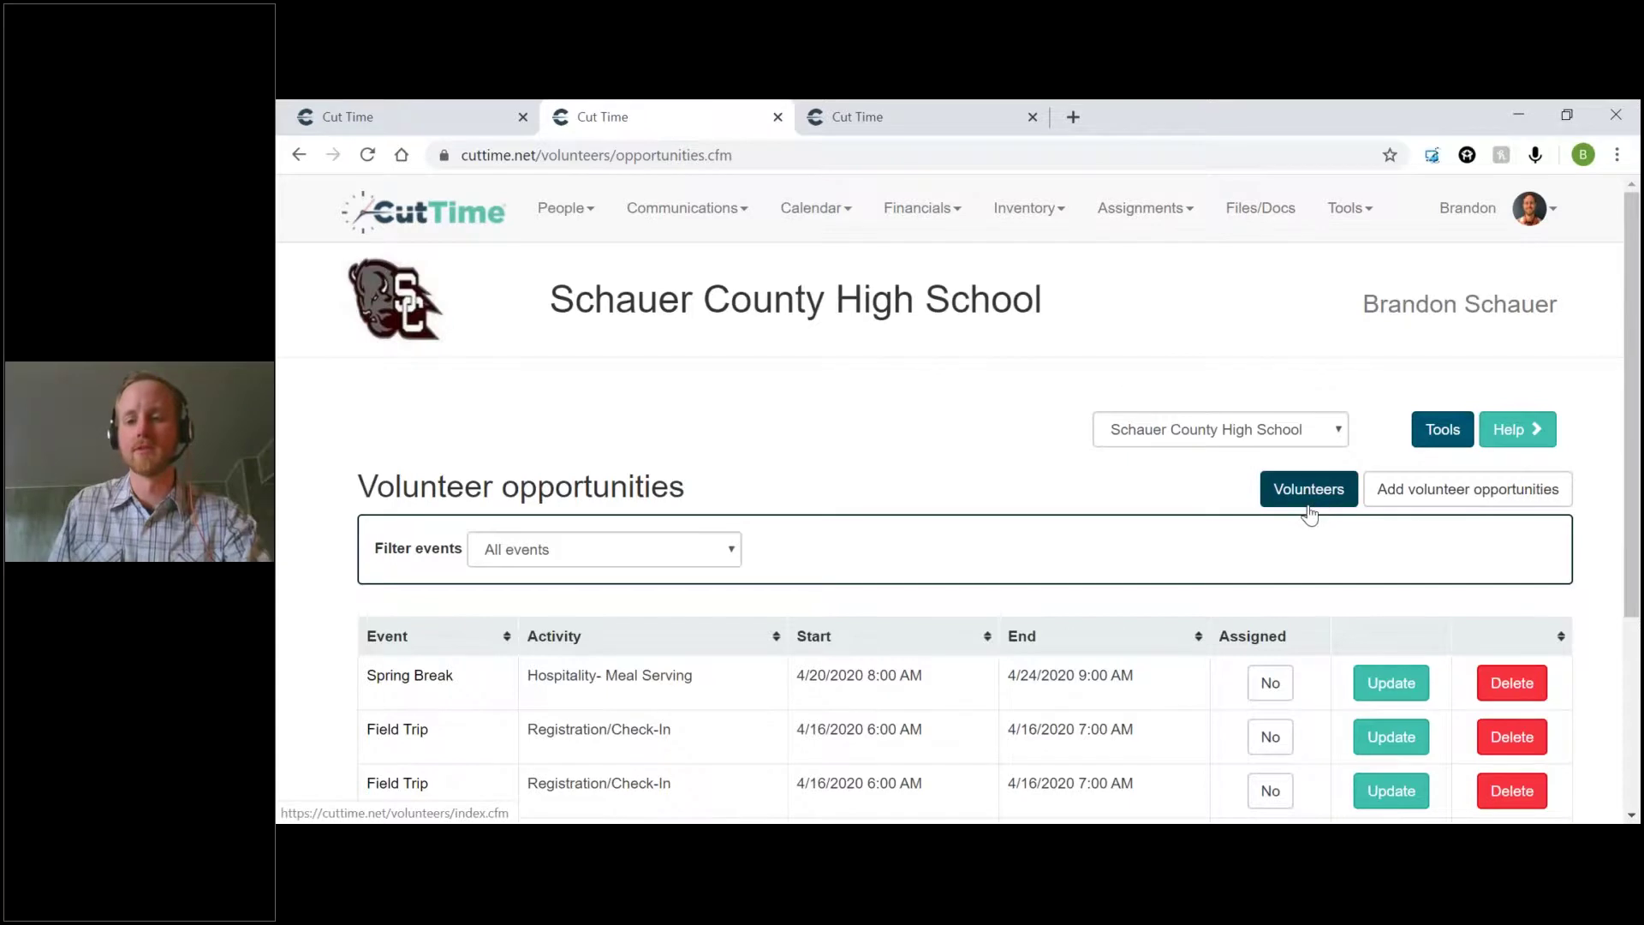
Refresh the parent portal and submit the parent's interest in the Spring Break Hospitality- Meal Serving volunteer opportunity
scroll(1143, 540, "down", 1)
scroll(1143, 539, "down", 3)
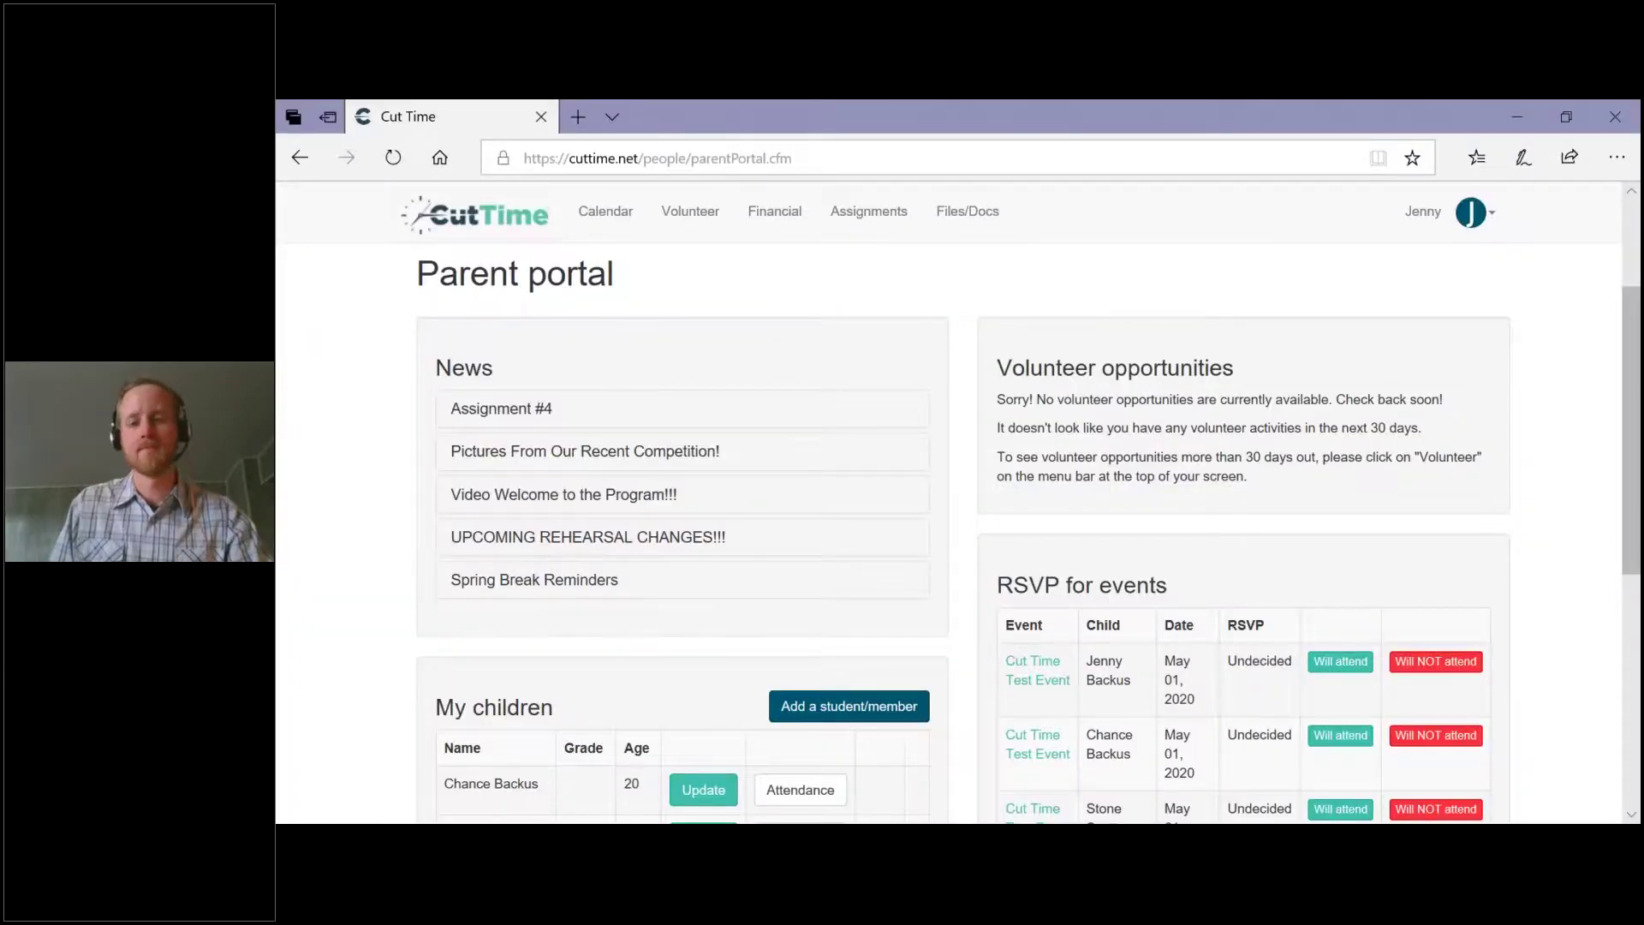
key("F5")
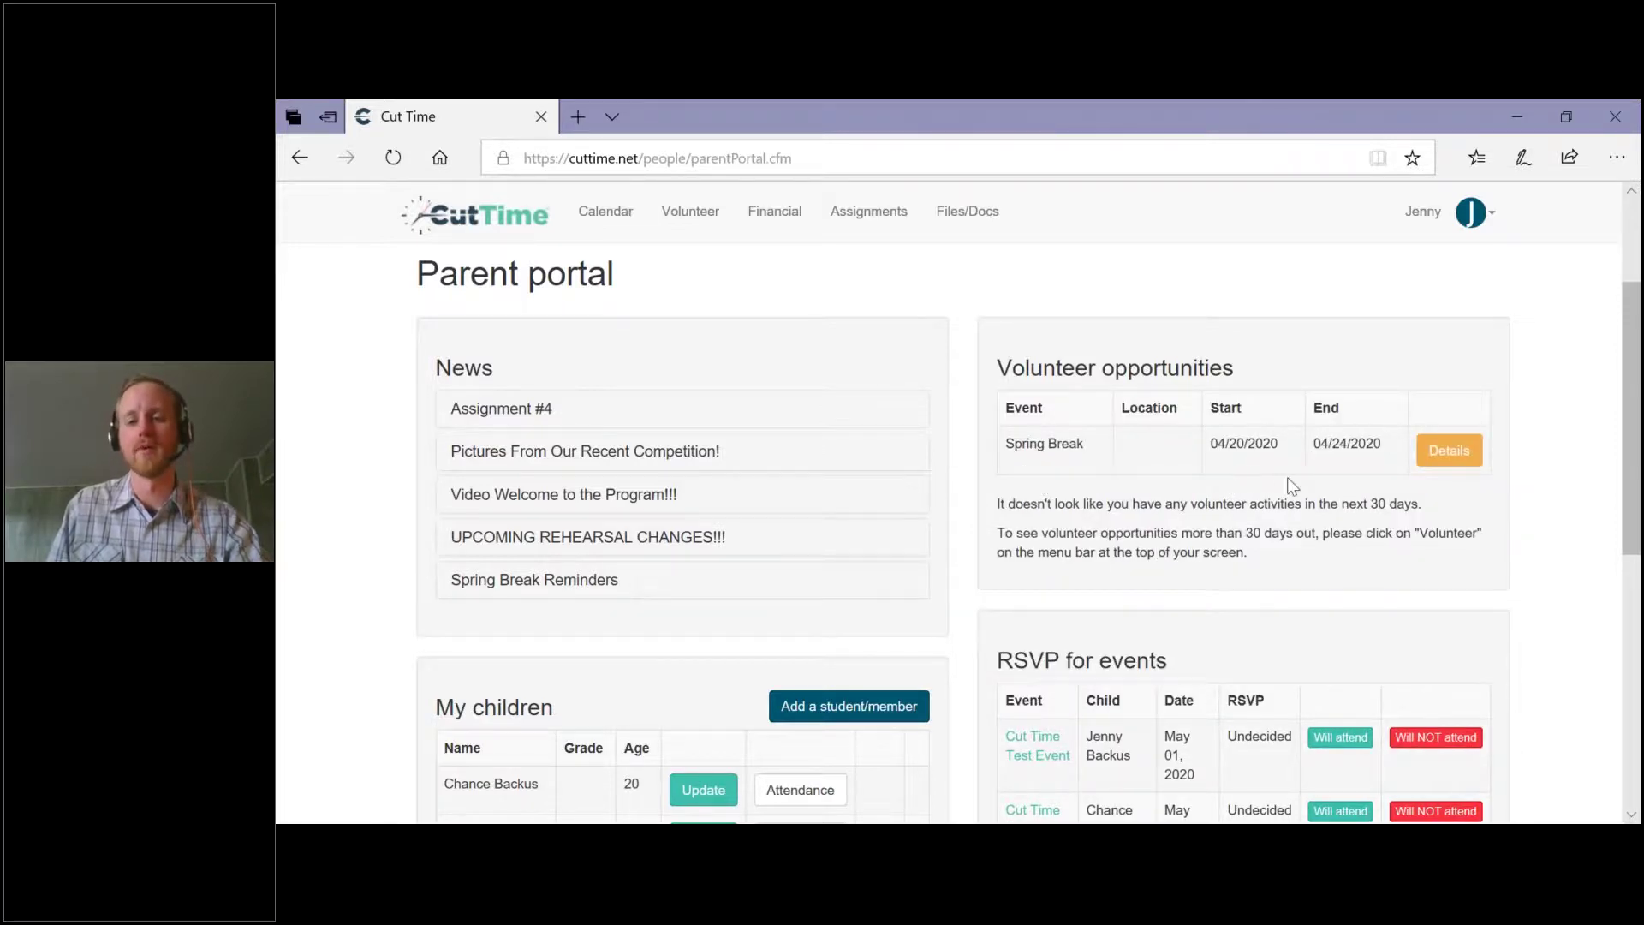
left_click(1449, 452)
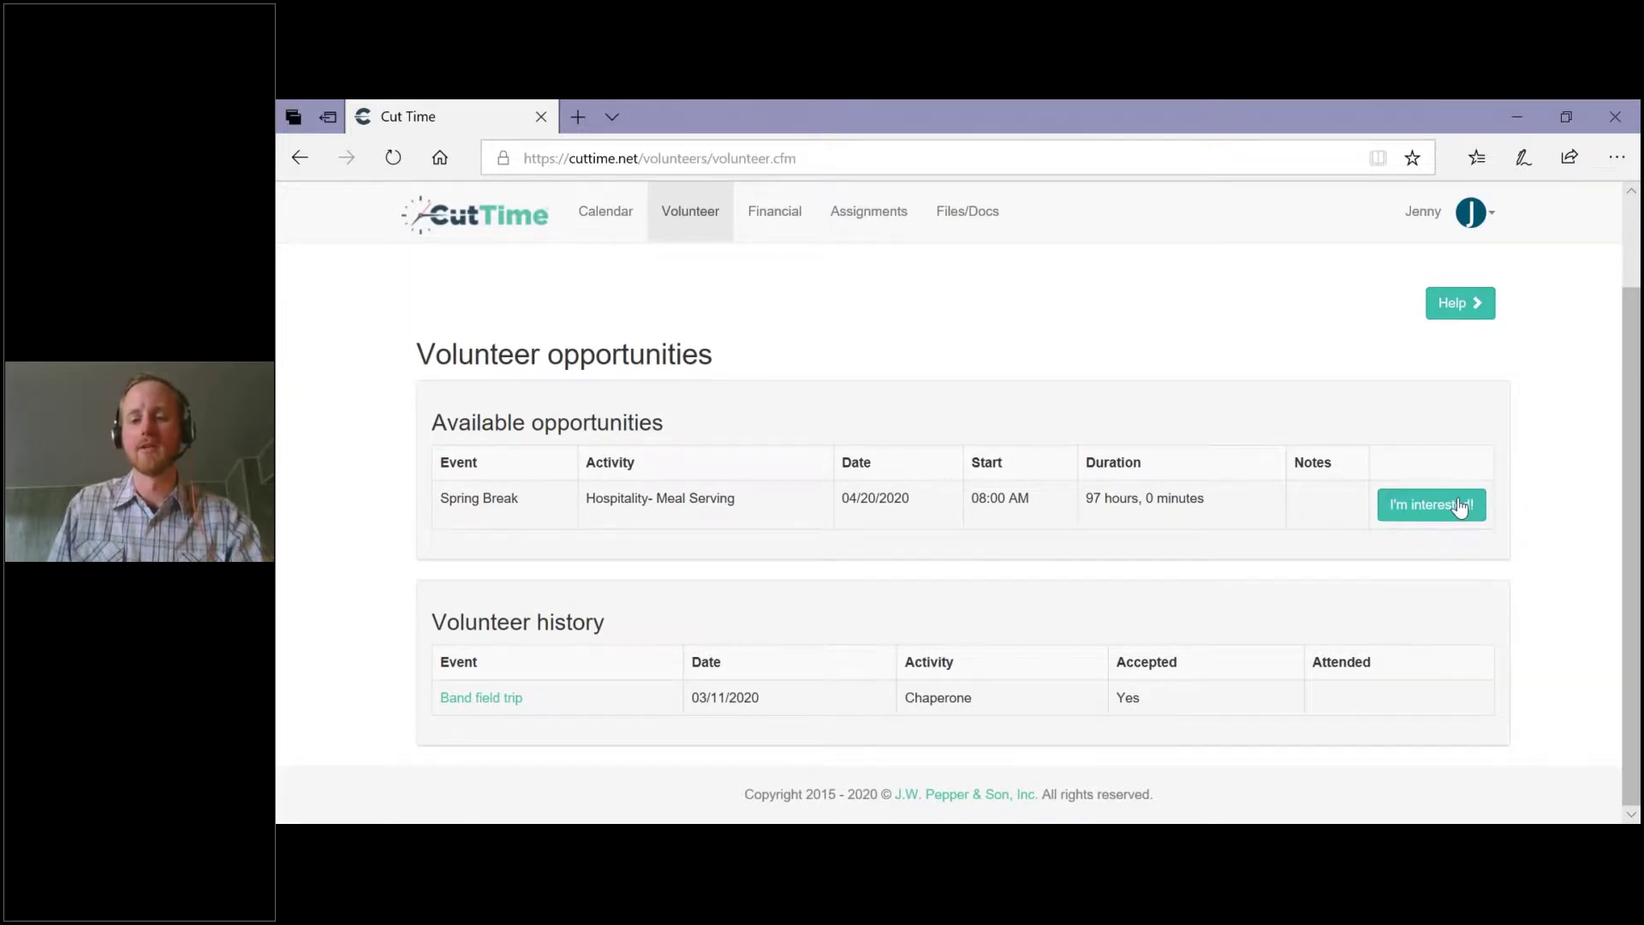
left_click(1461, 508)
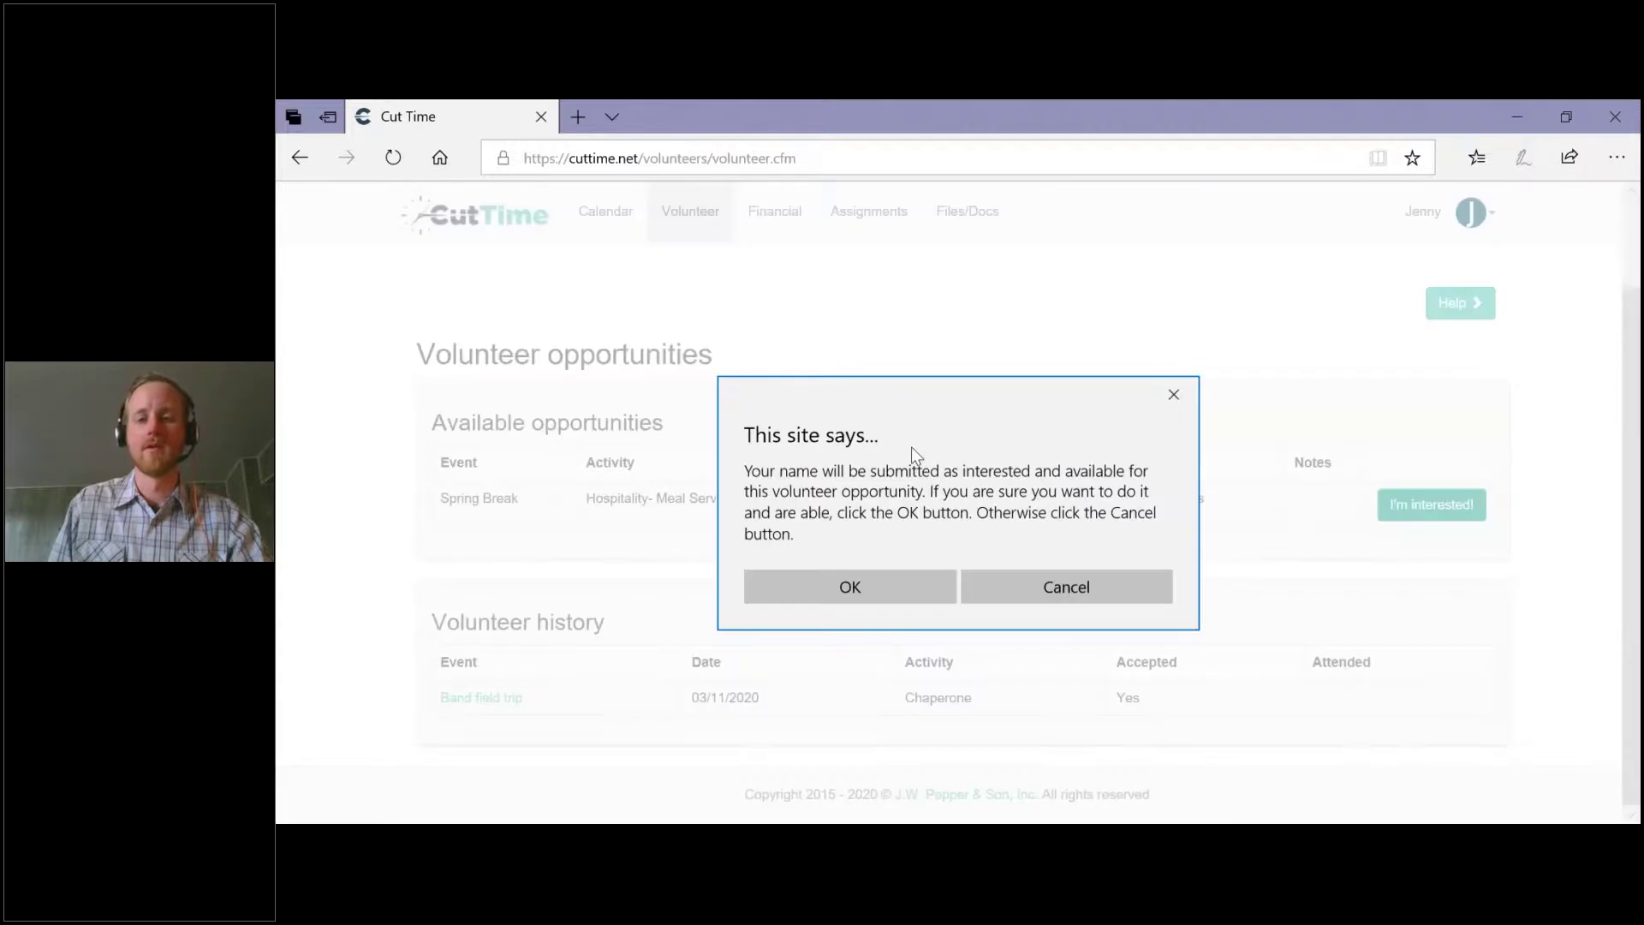
left_click(842, 599)
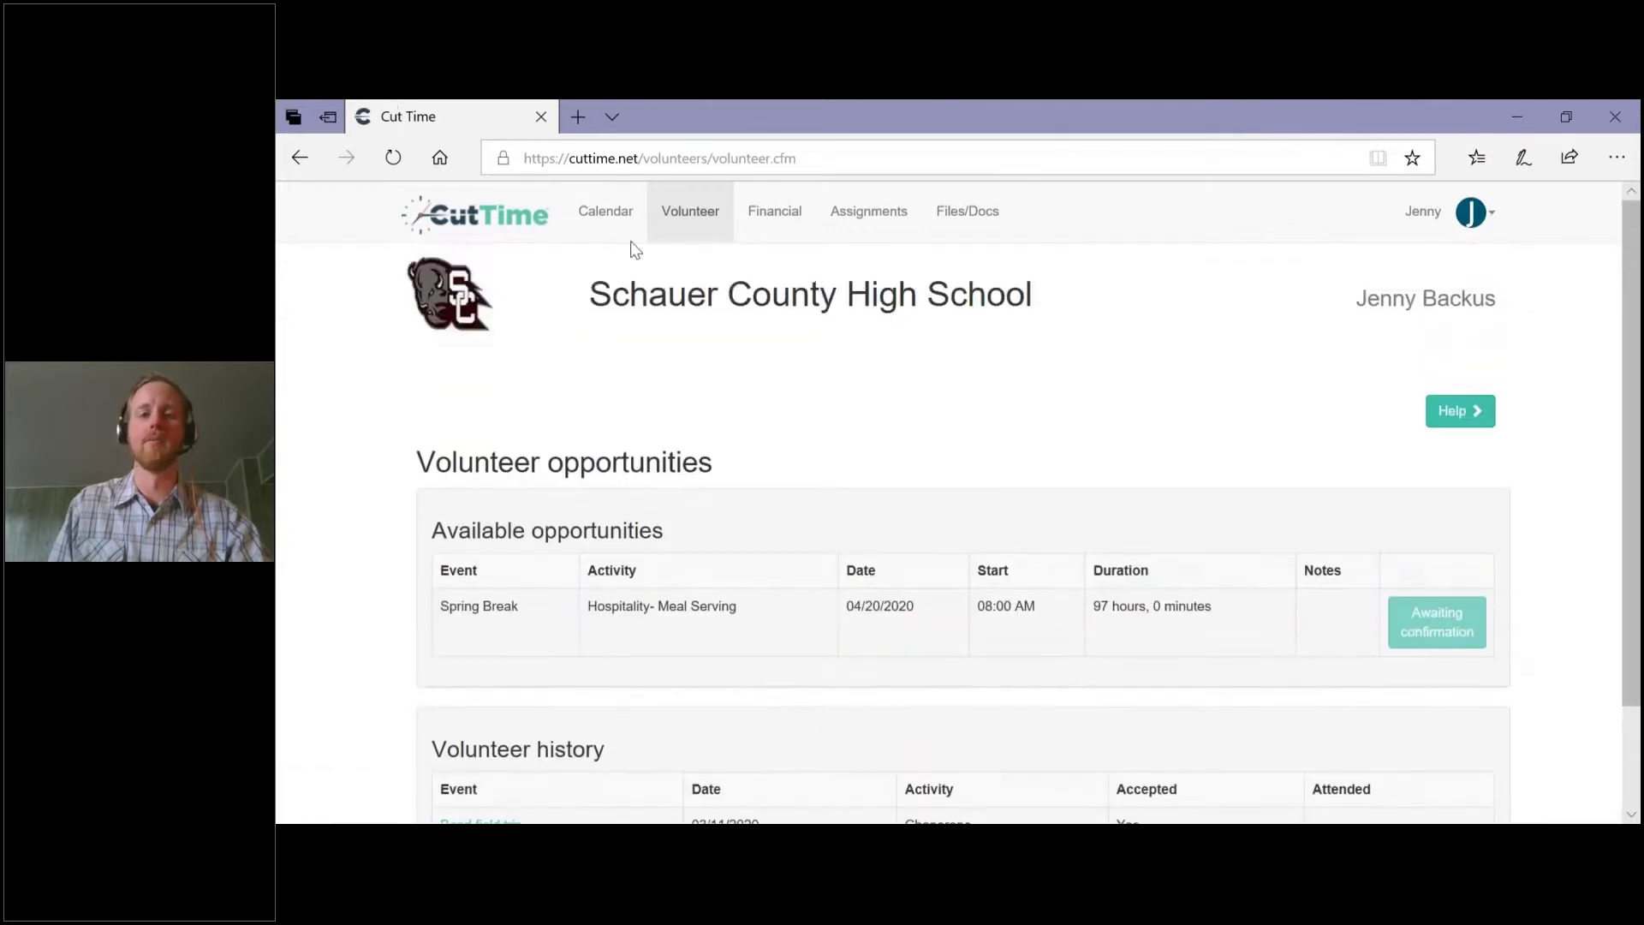
Return to the parent portal home and RSVP that the parent will attend the May 01, 2020 Cut Time Test Event
left_click(511, 225)
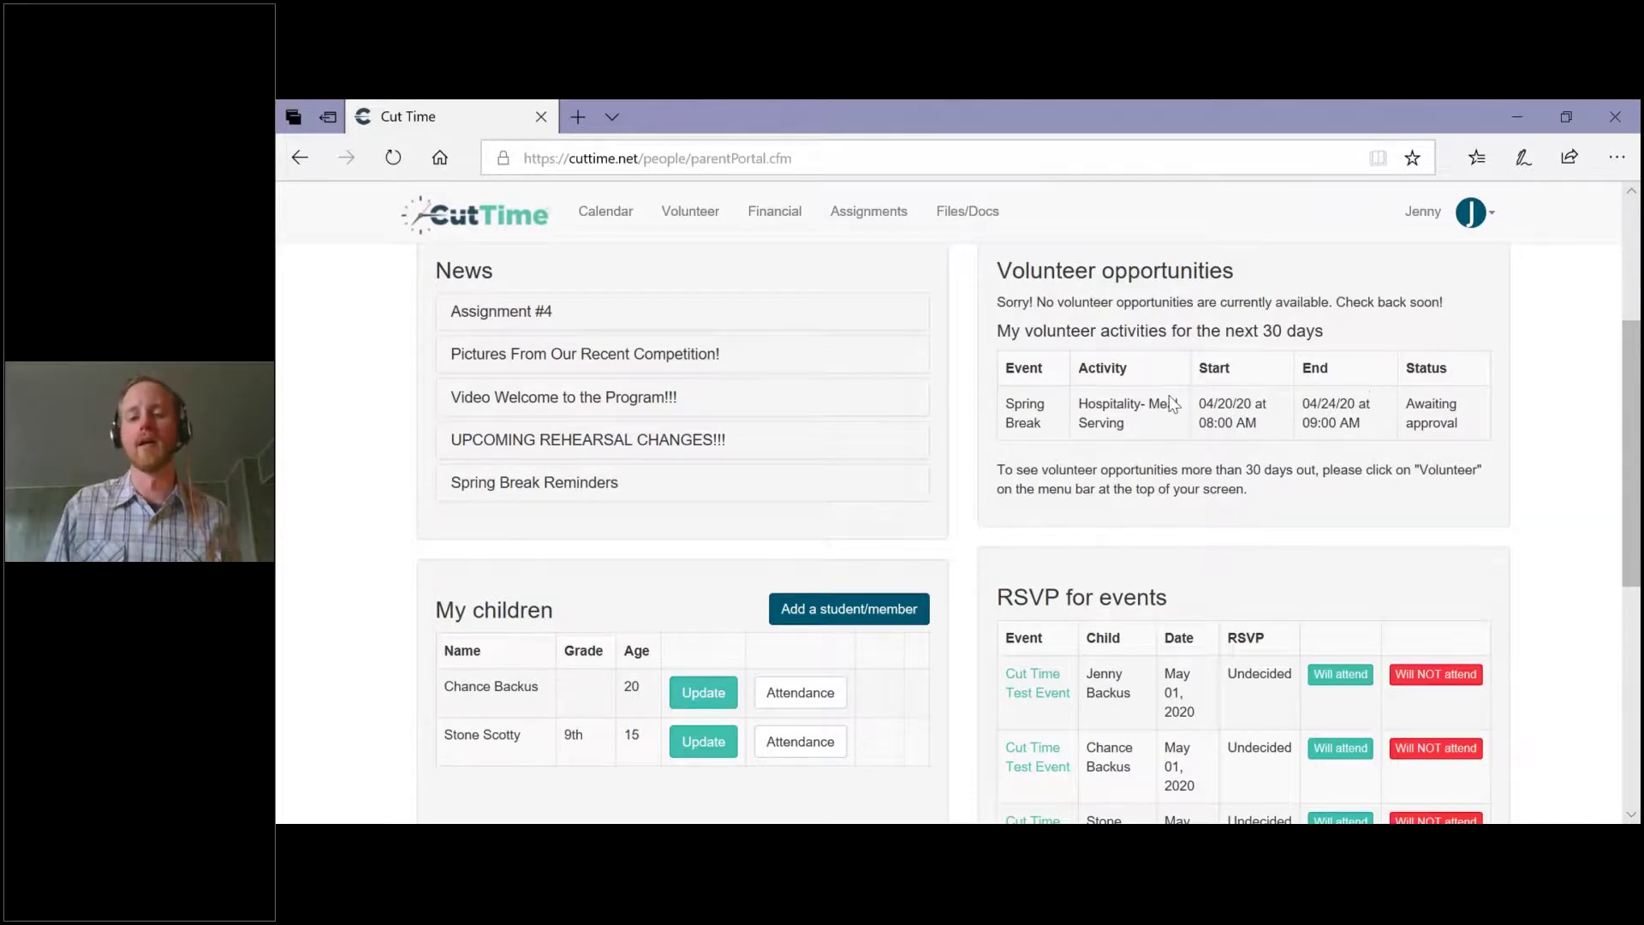
scroll(1173, 405, "down", 4)
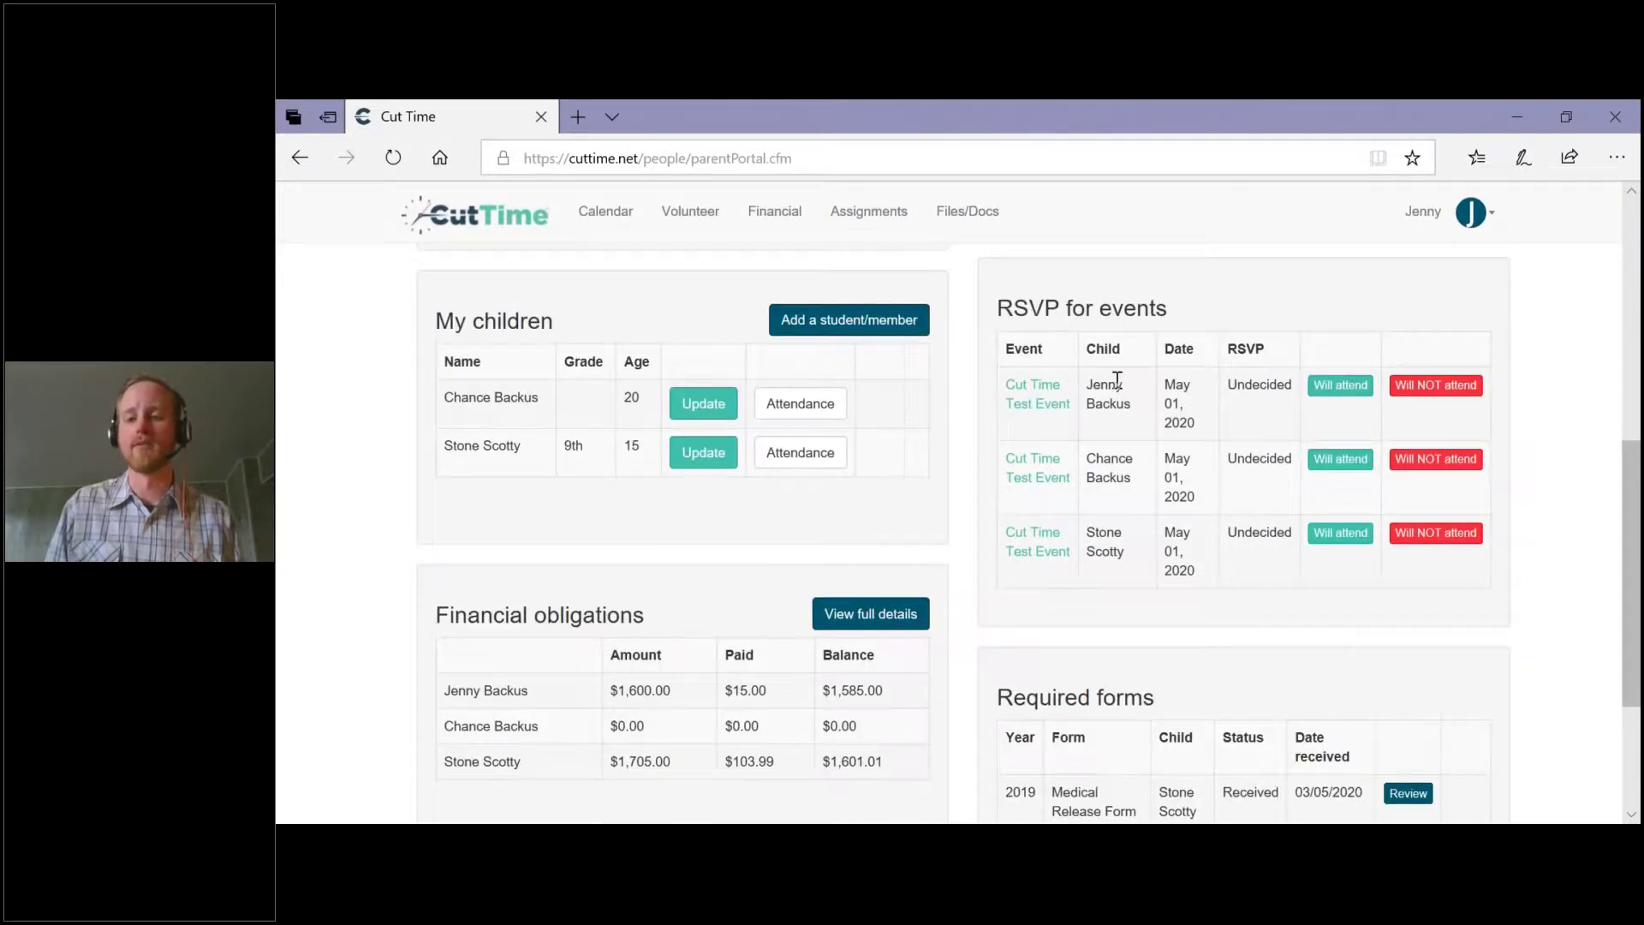
scroll(1113, 368, "up", 1)
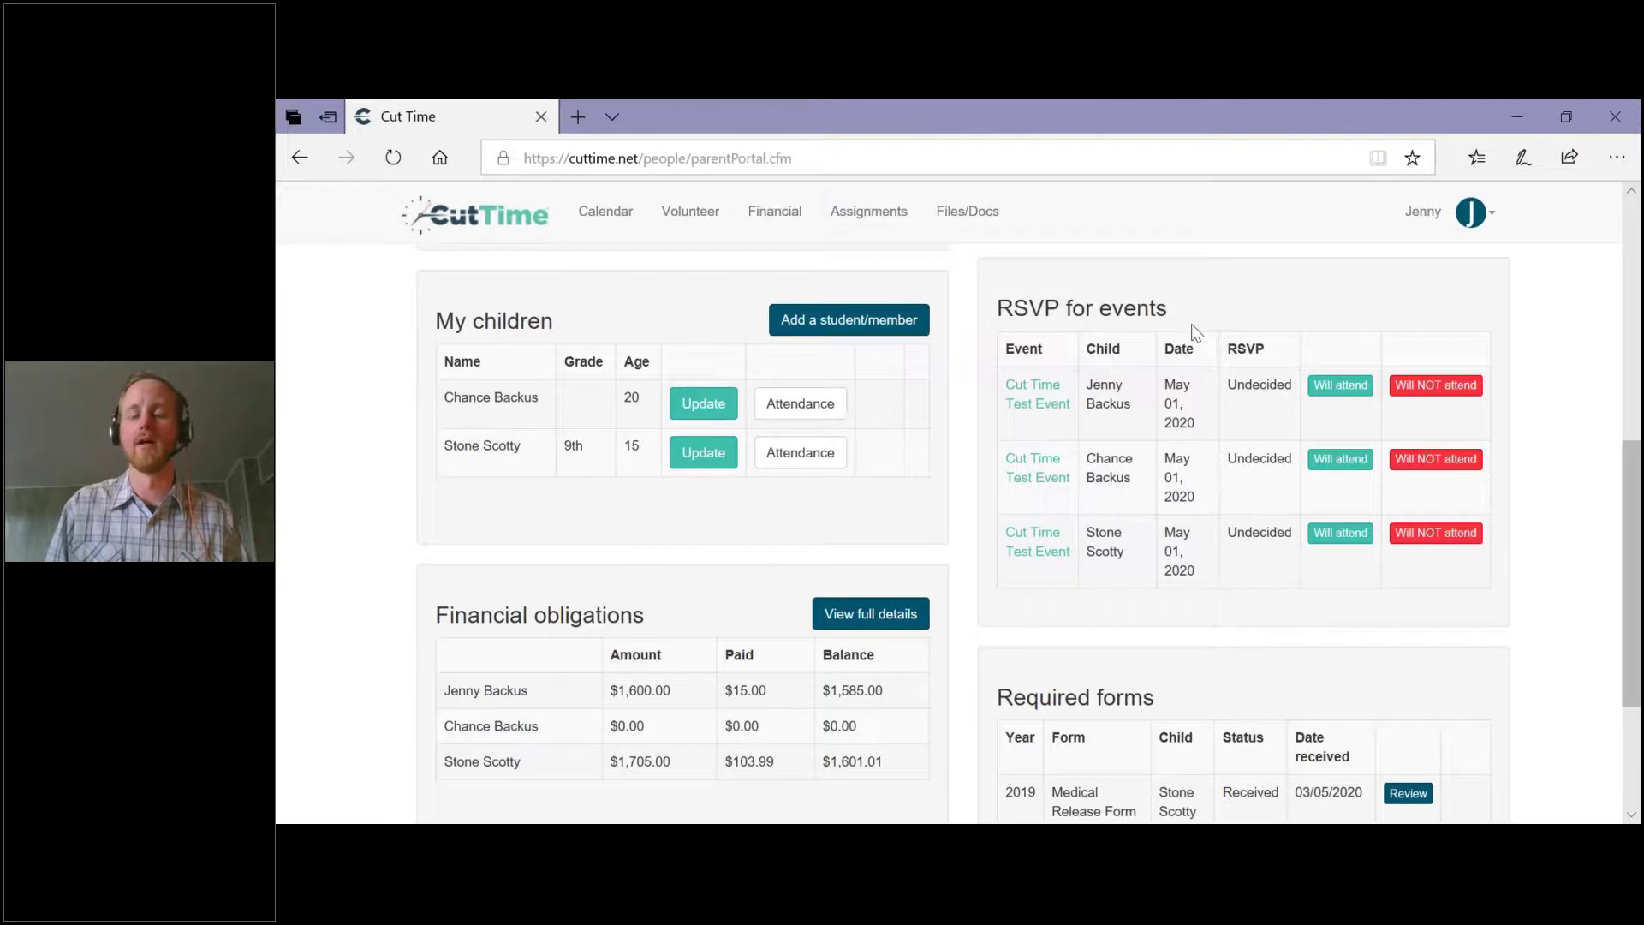
scroll(1323, 356, "down", 1)
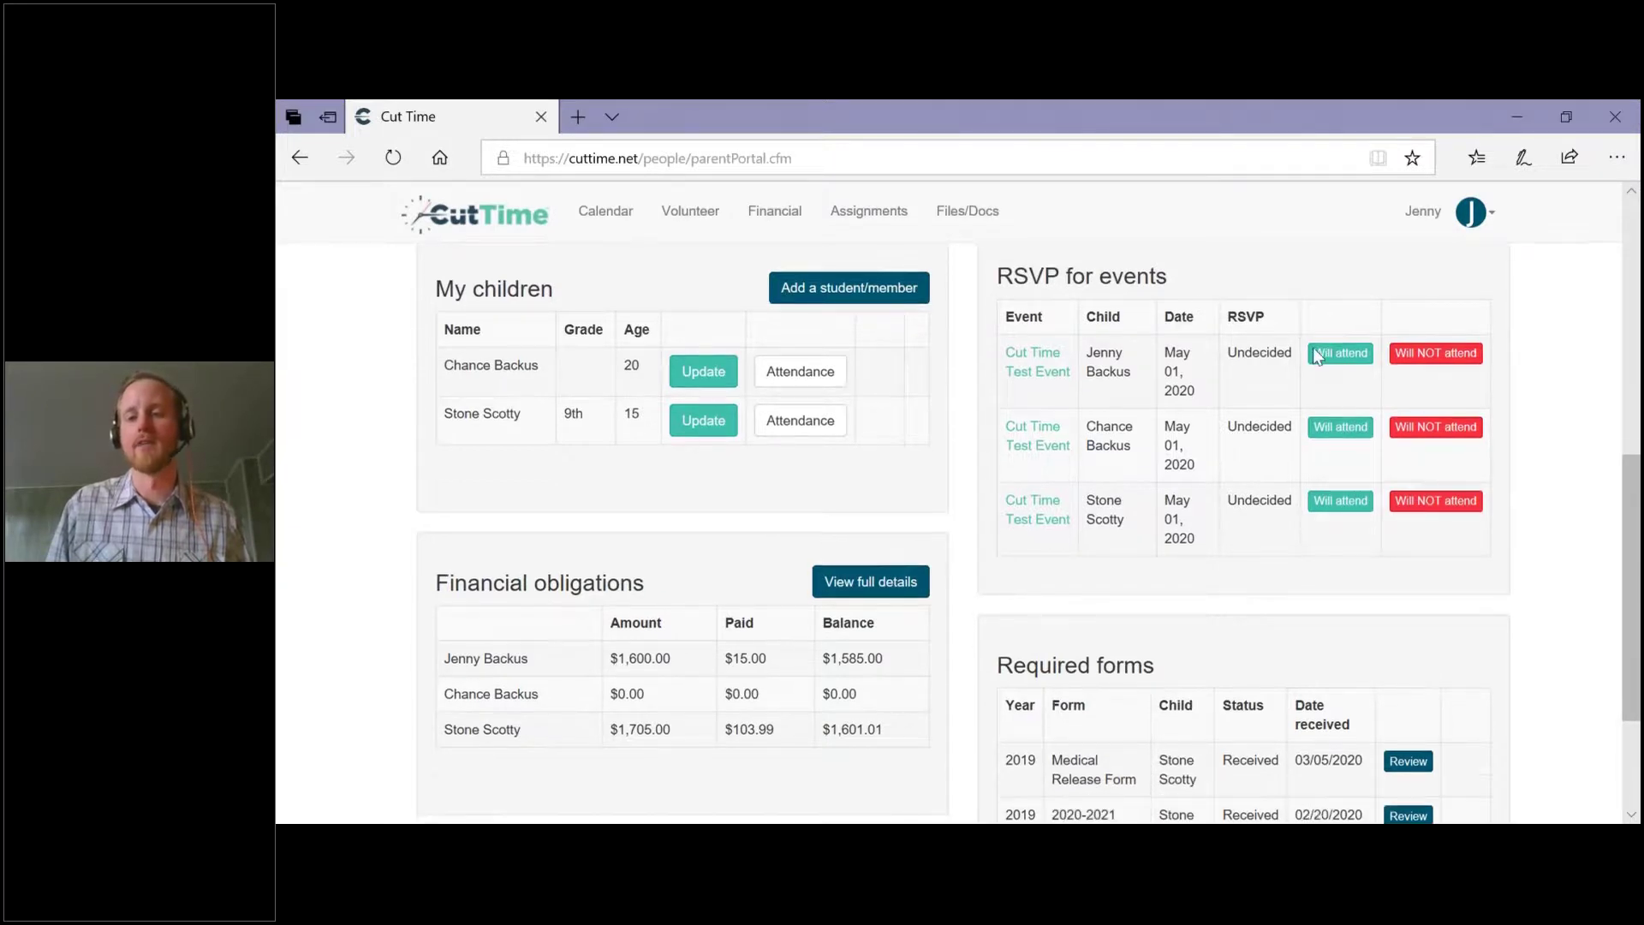
scroll(1317, 358, "down", 2)
scroll(1251, 337, "up", 1)
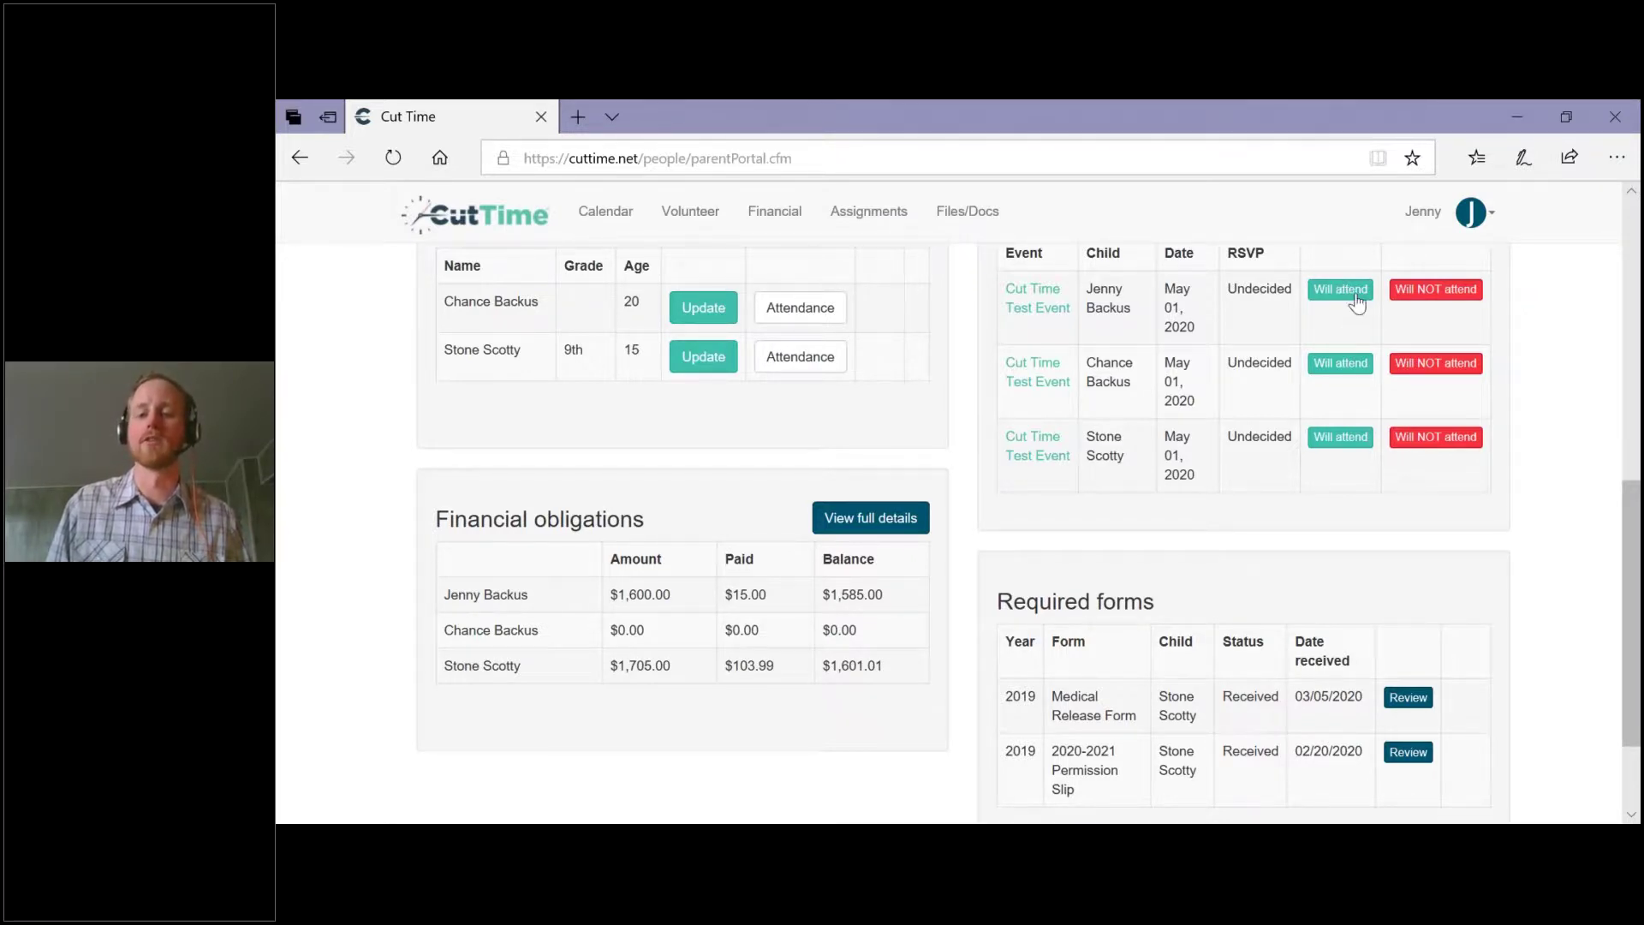
left_click(1355, 296)
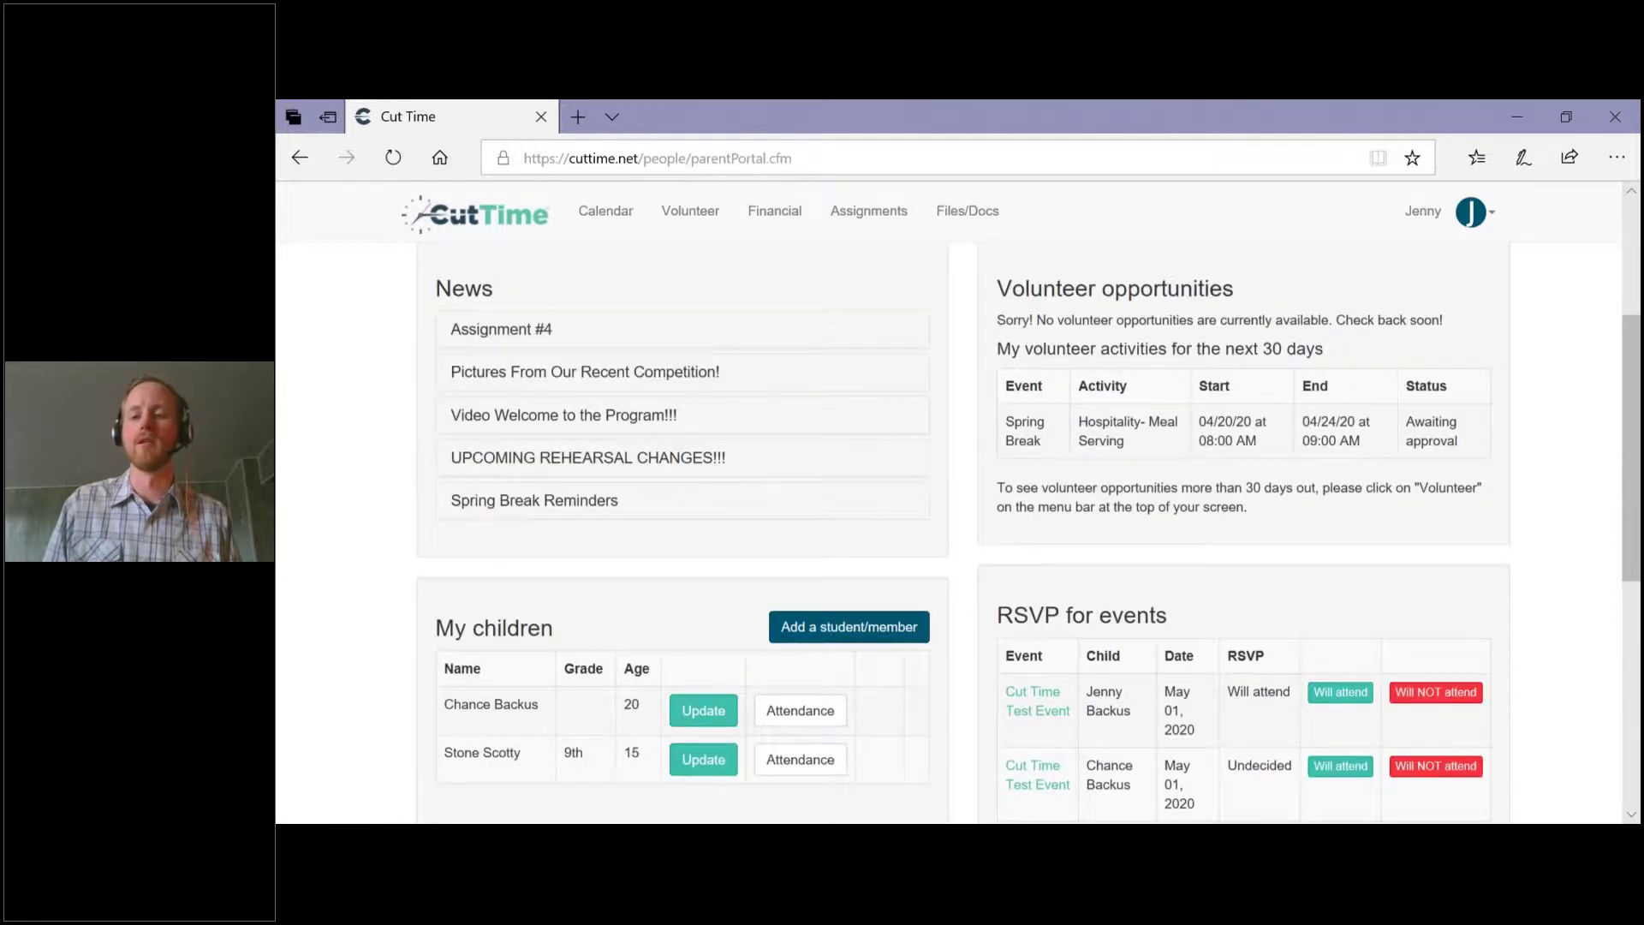
scroll(1343, 361, "down", 5)
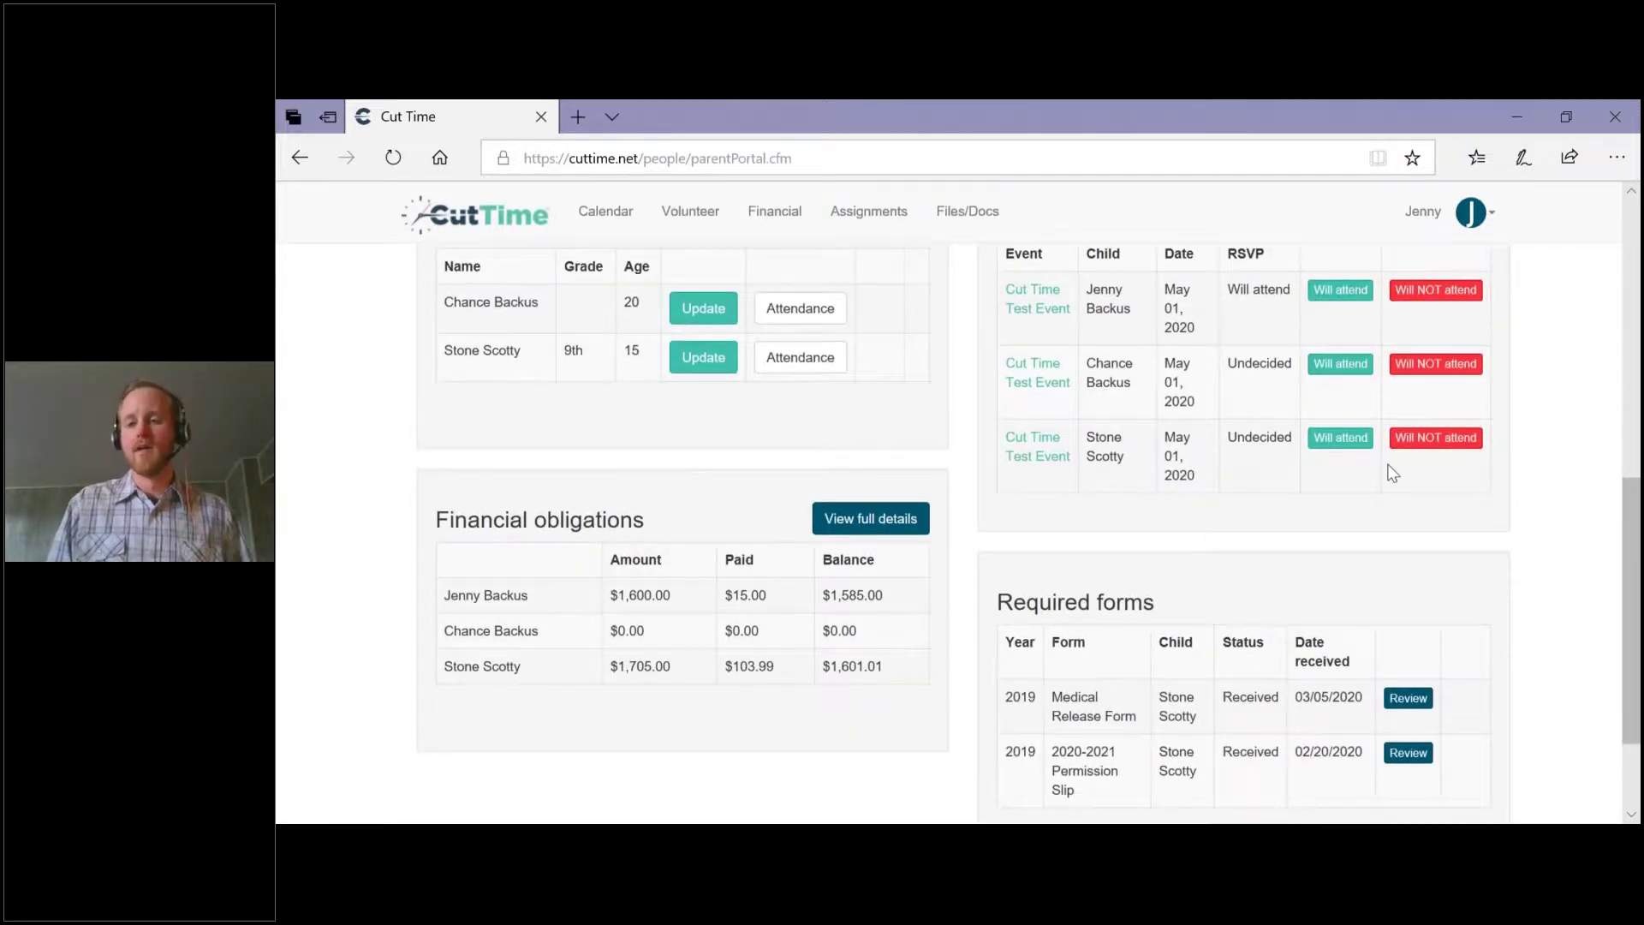
scroll(1436, 476, "down", 1)
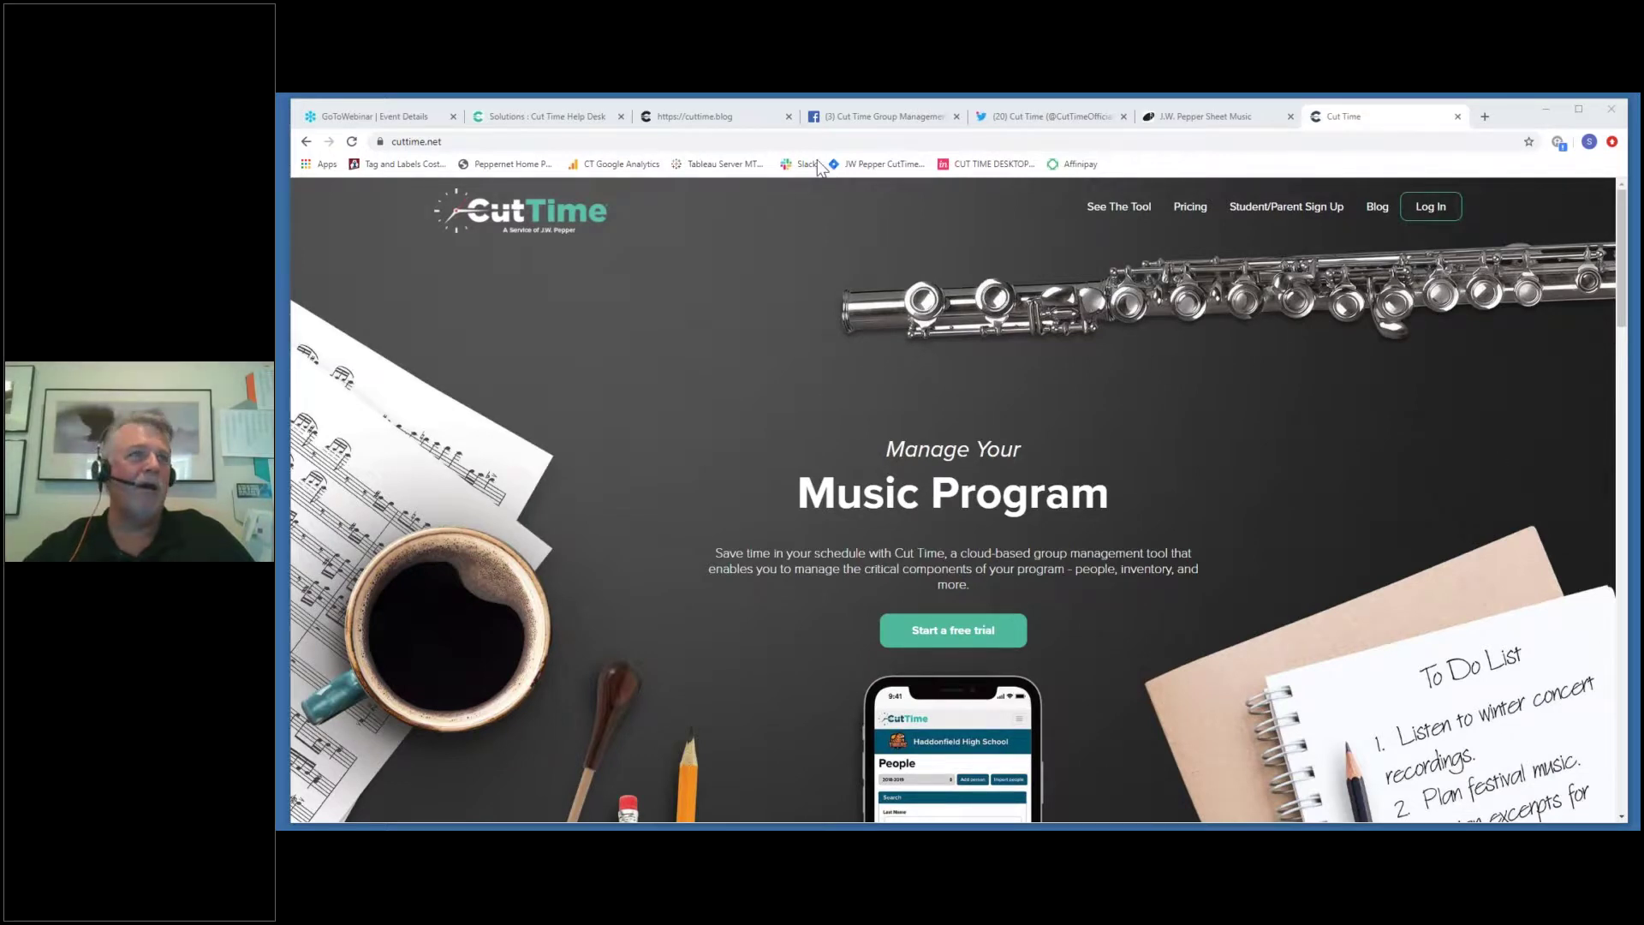
Switch to the Cut Time blog and open the full "Keep Your Music Program Moving Forward" post
left_click(702, 118)
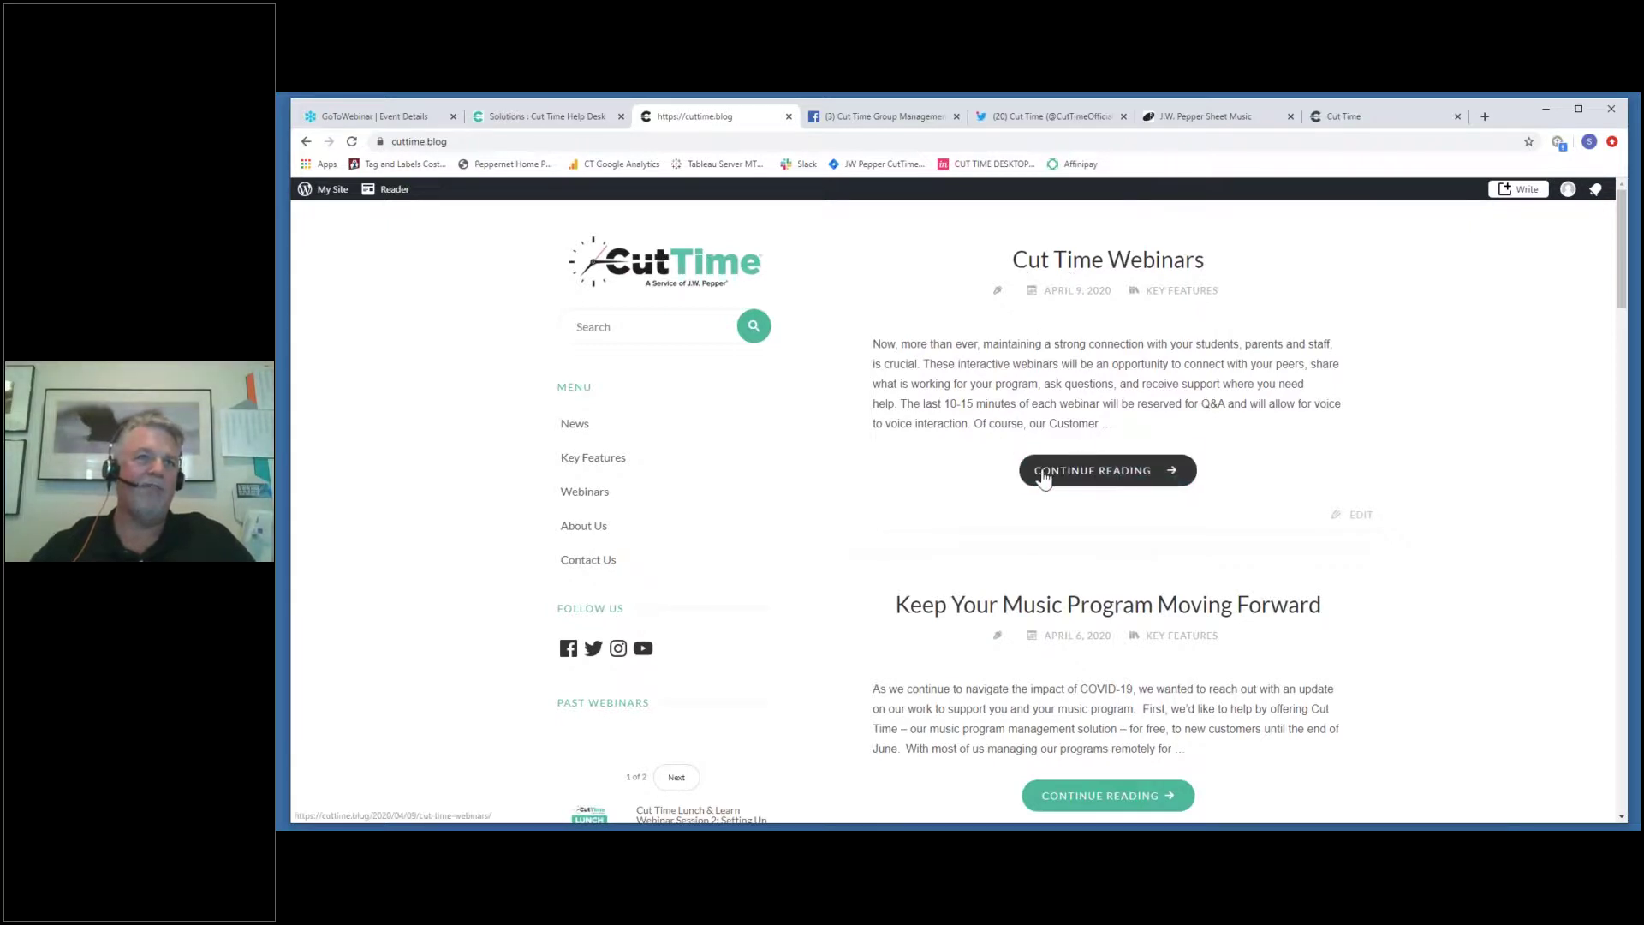
scroll(949, 501, "down", 1)
scroll(948, 501, "down", 1)
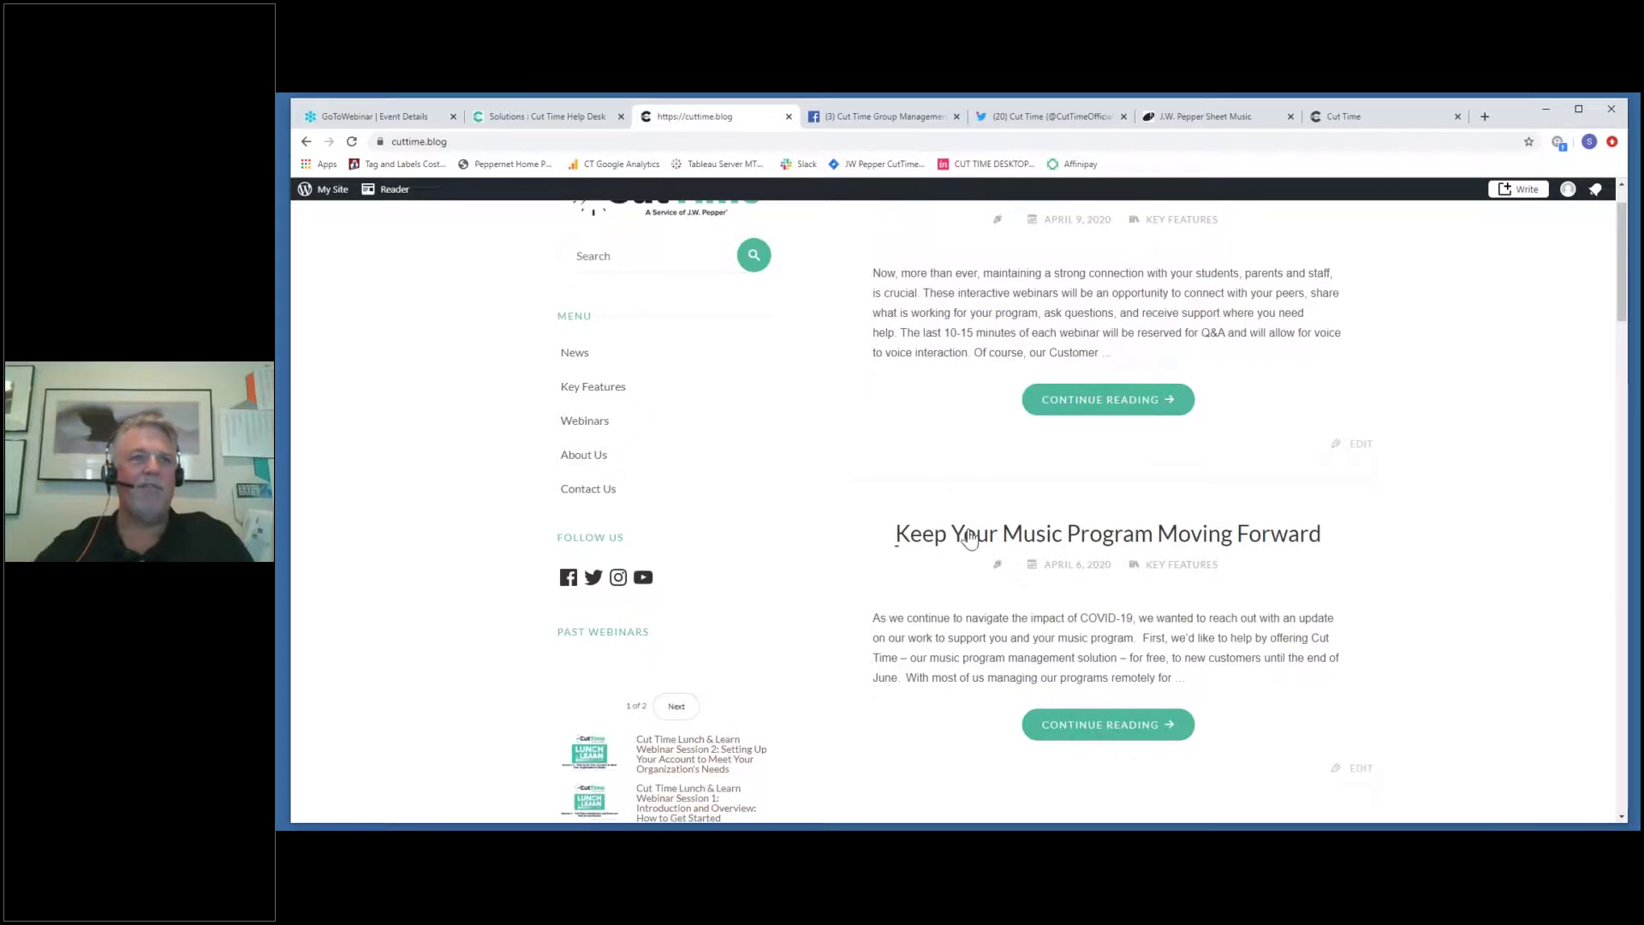
scroll(953, 565, "down", 1)
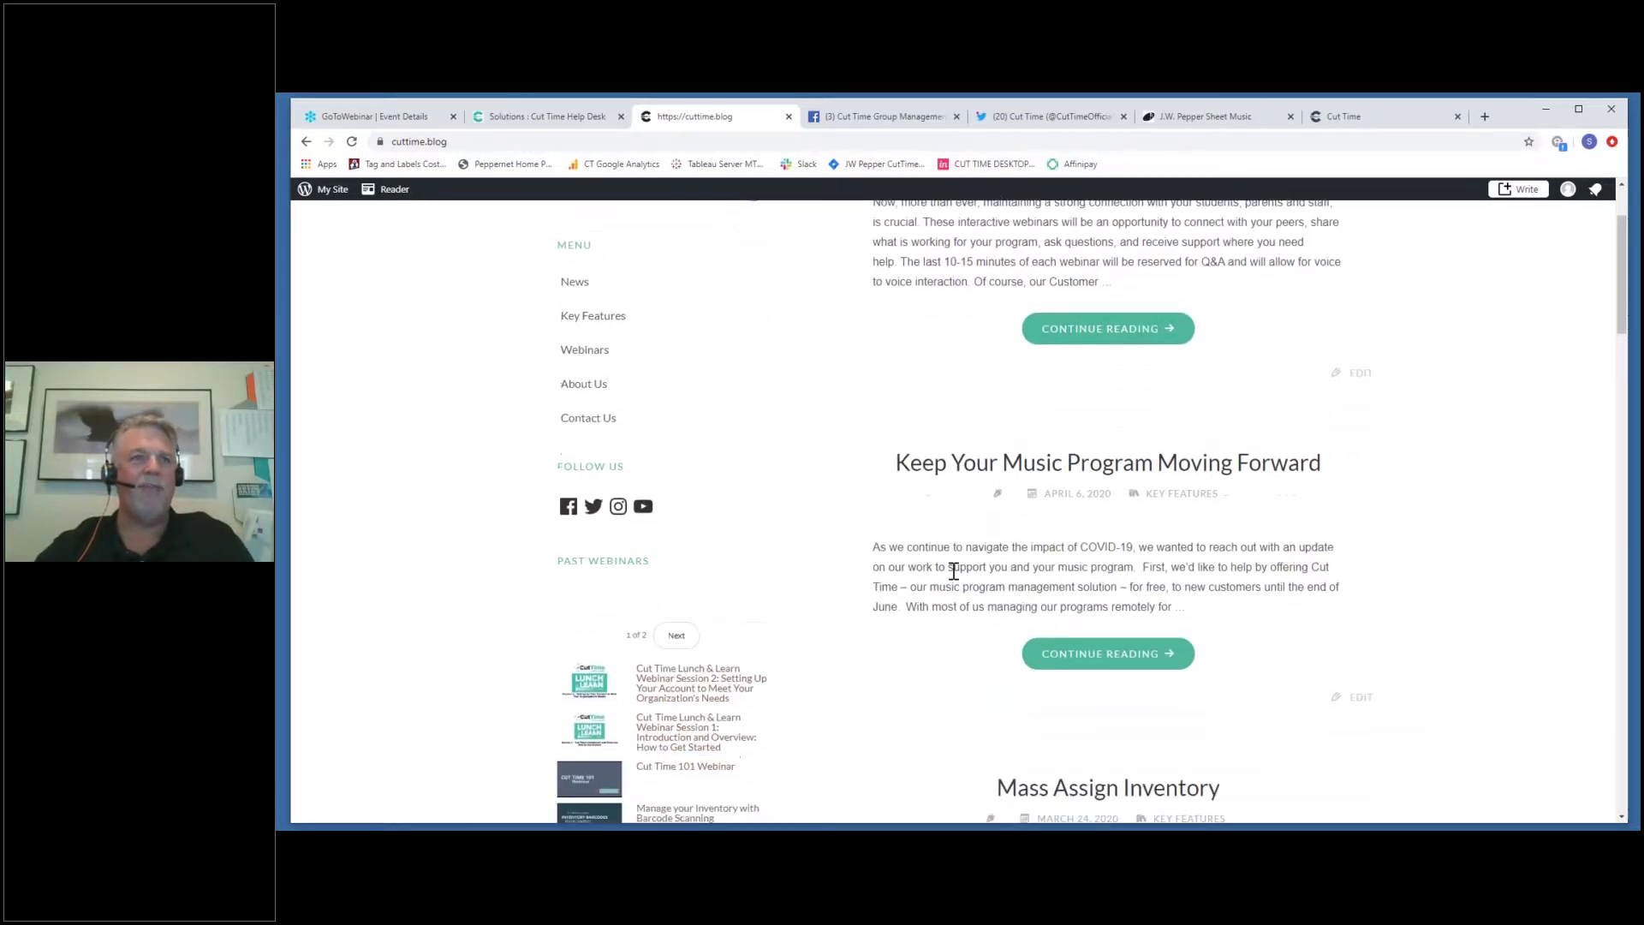
left_click(1111, 655)
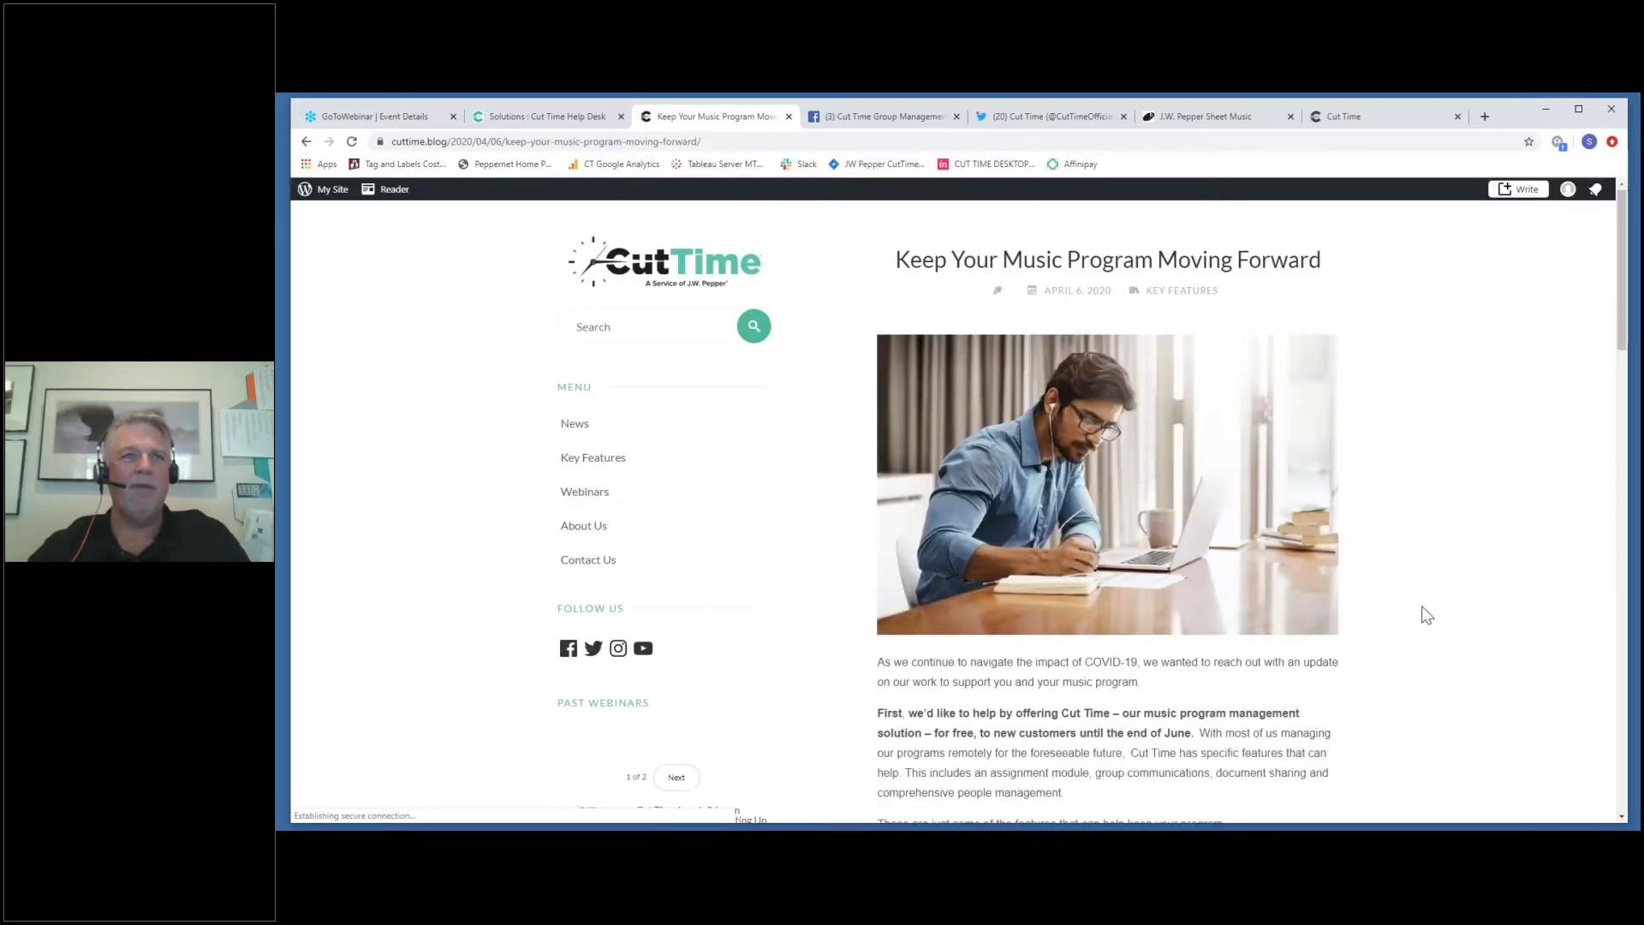
Review the post's free subscription offer, support services and Lunch & Learn webinar schedule
scroll(1420, 611, "down", 1)
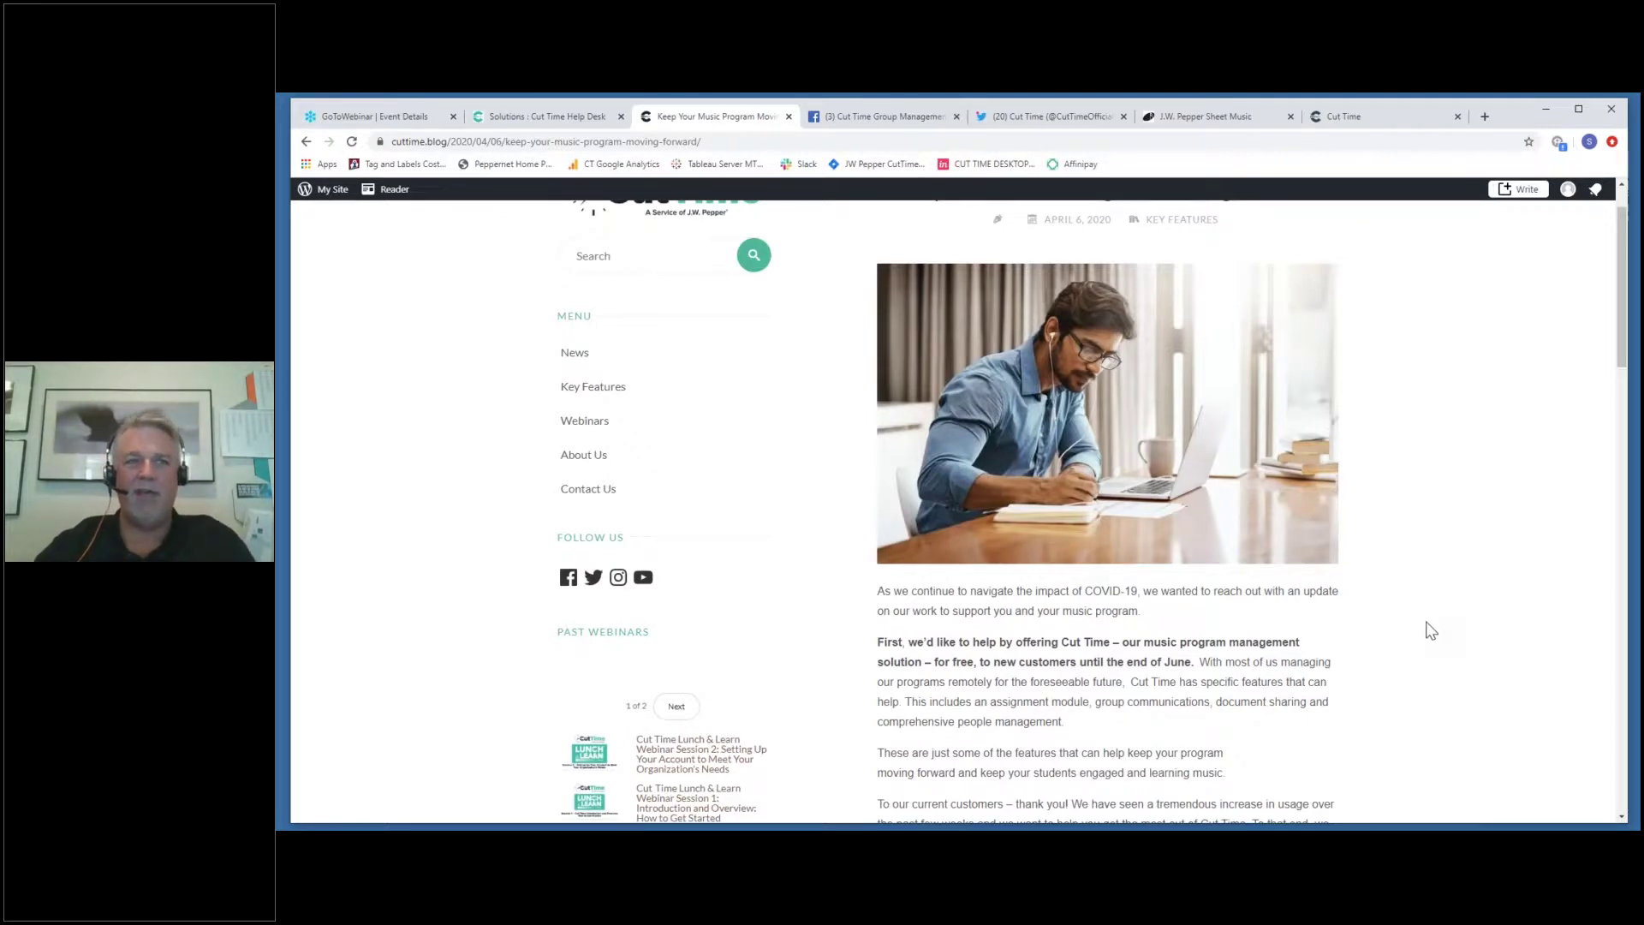
scroll(1420, 637, "down", 1)
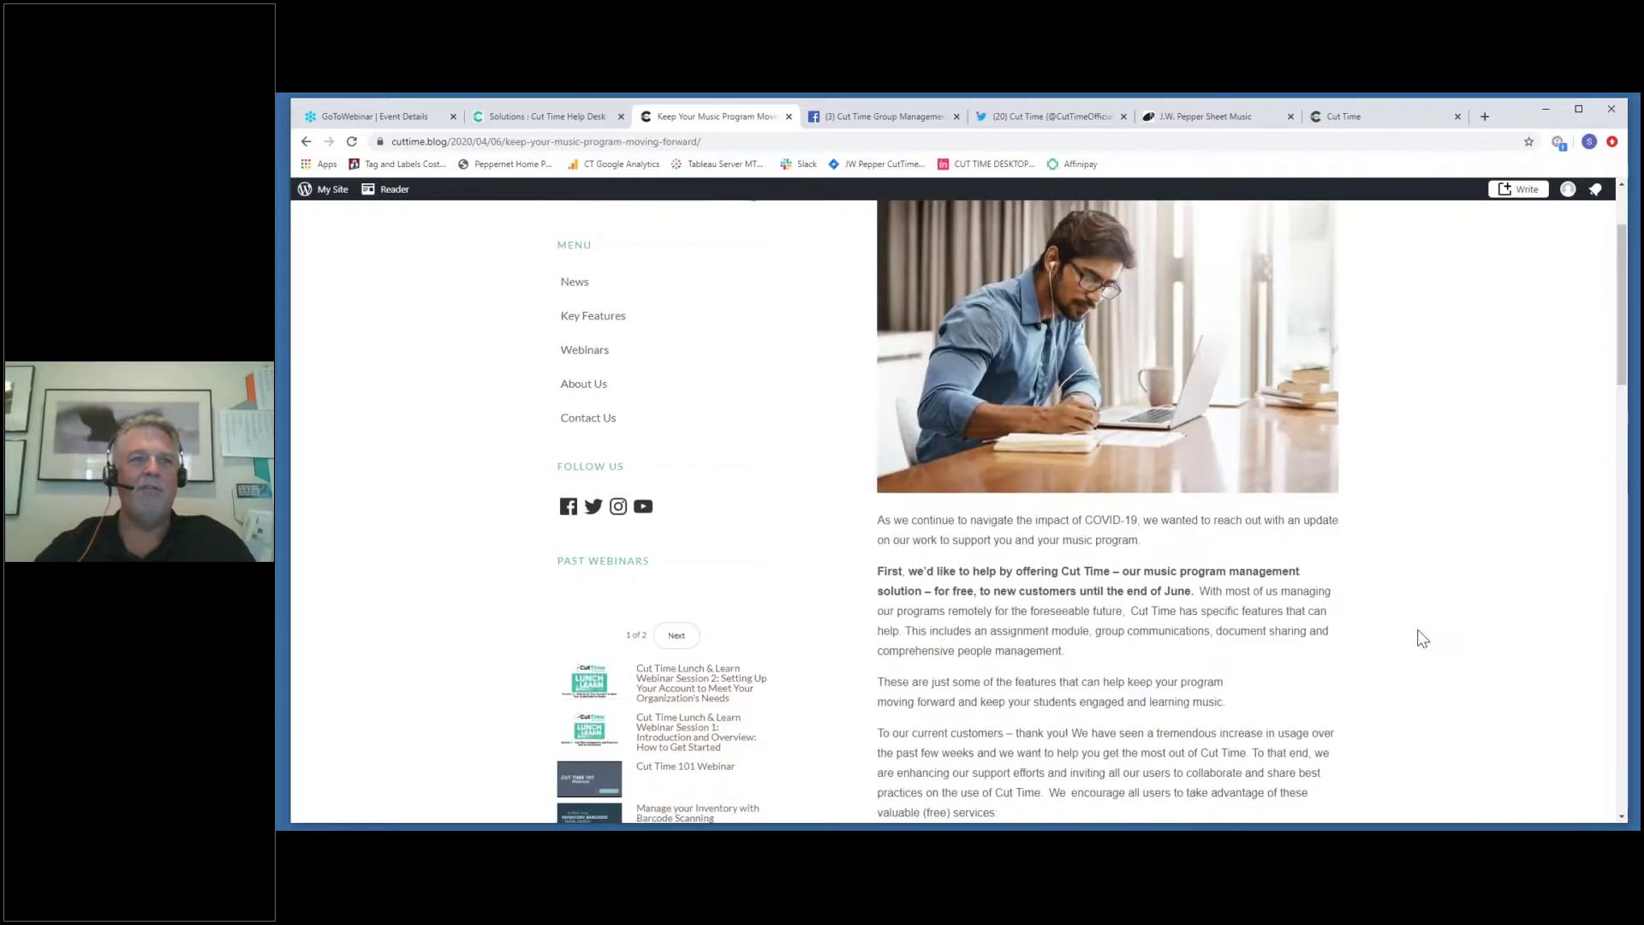
scroll(1421, 638, "down", 4)
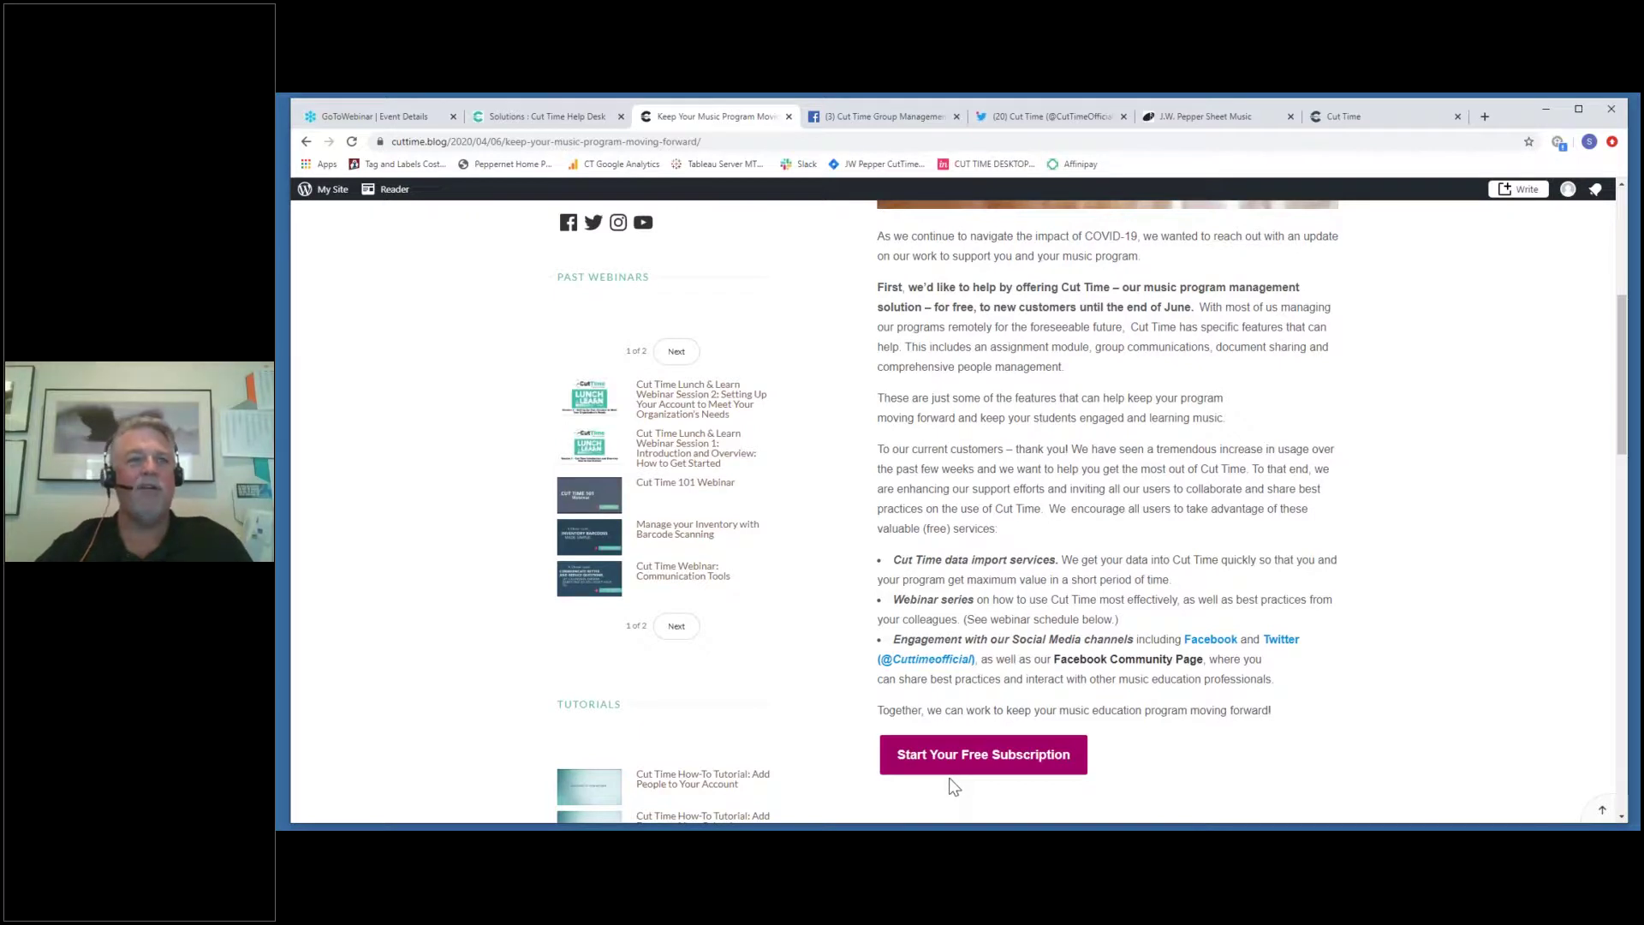
scroll(950, 783, "down", 7)
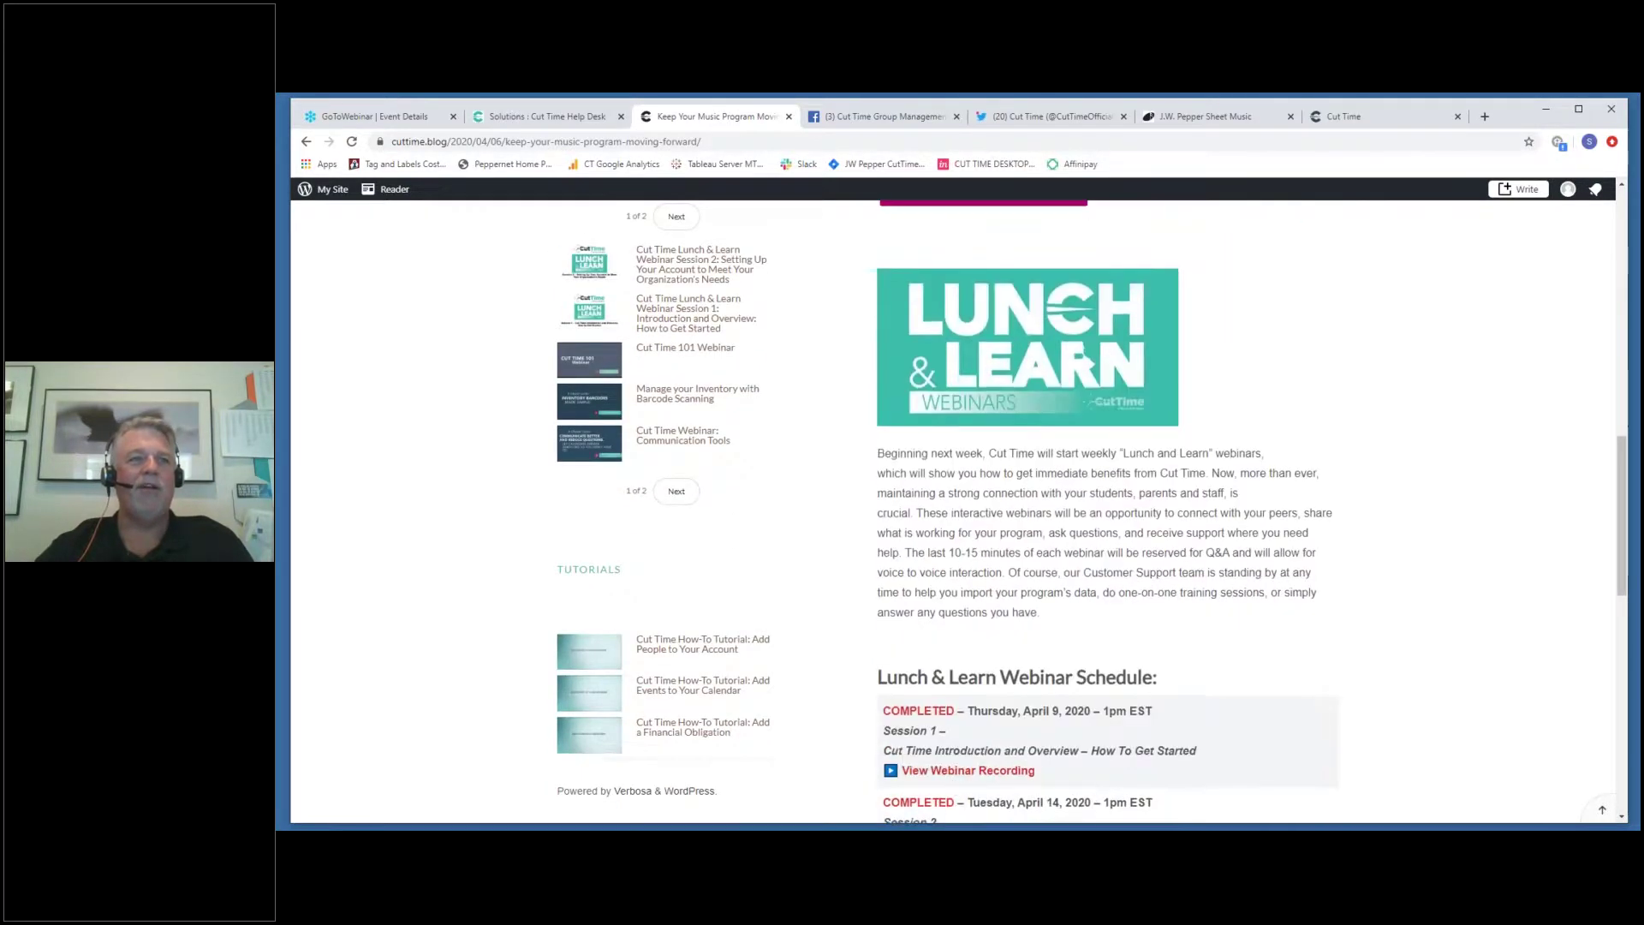
scroll(1156, 762, "down", 3)
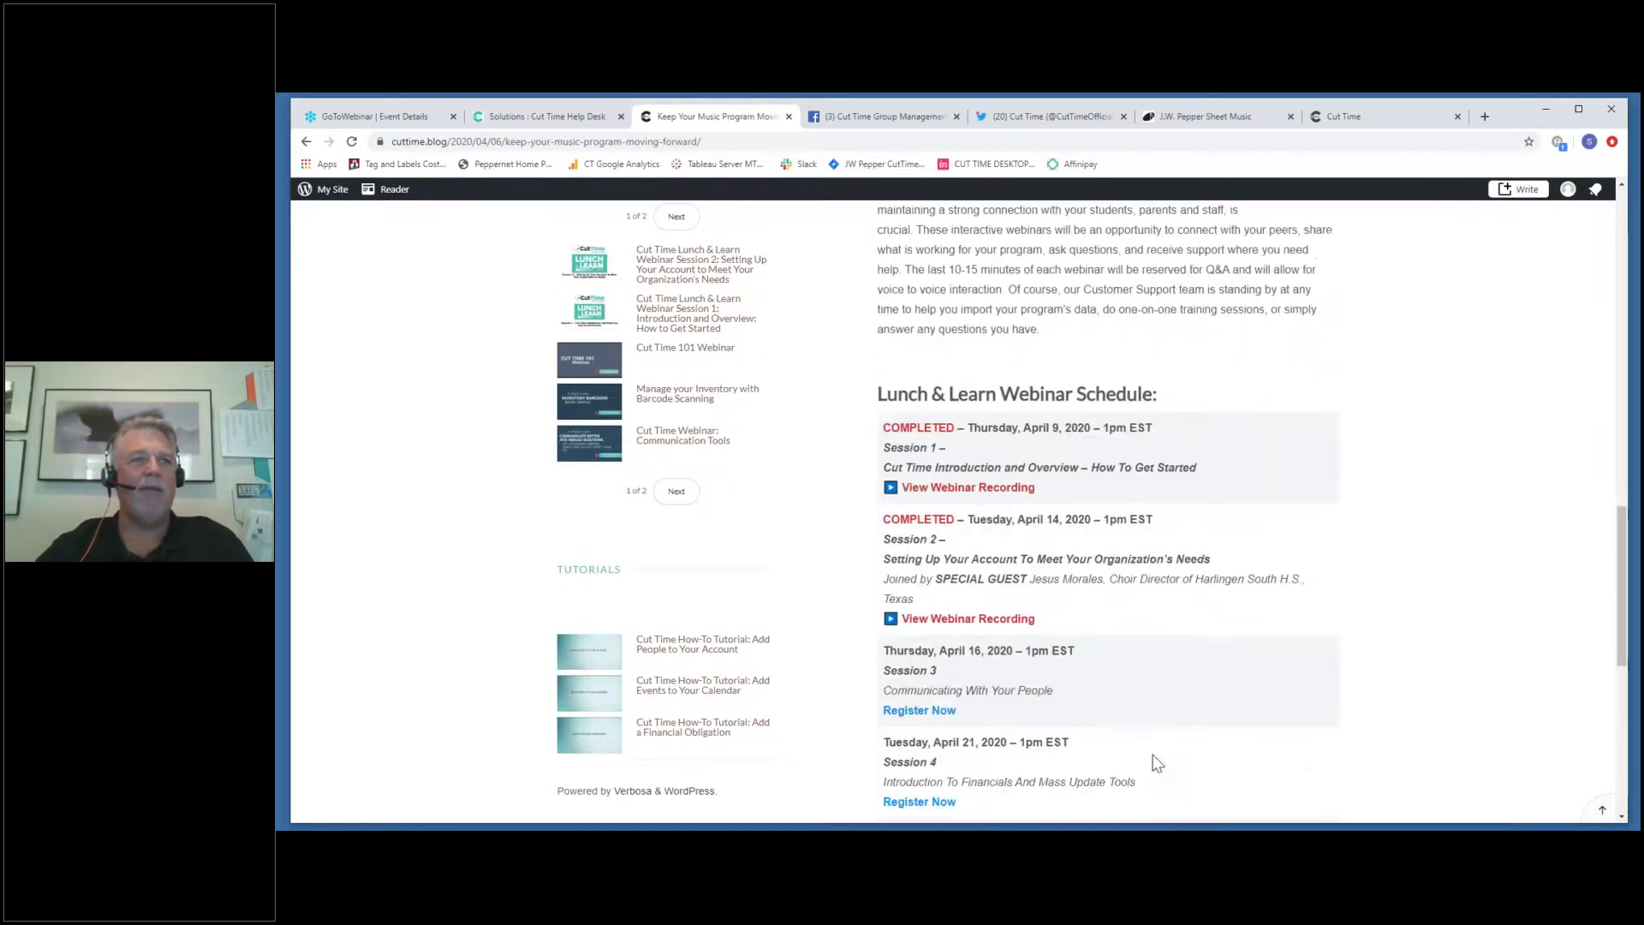
scroll(1151, 762, "down", 2)
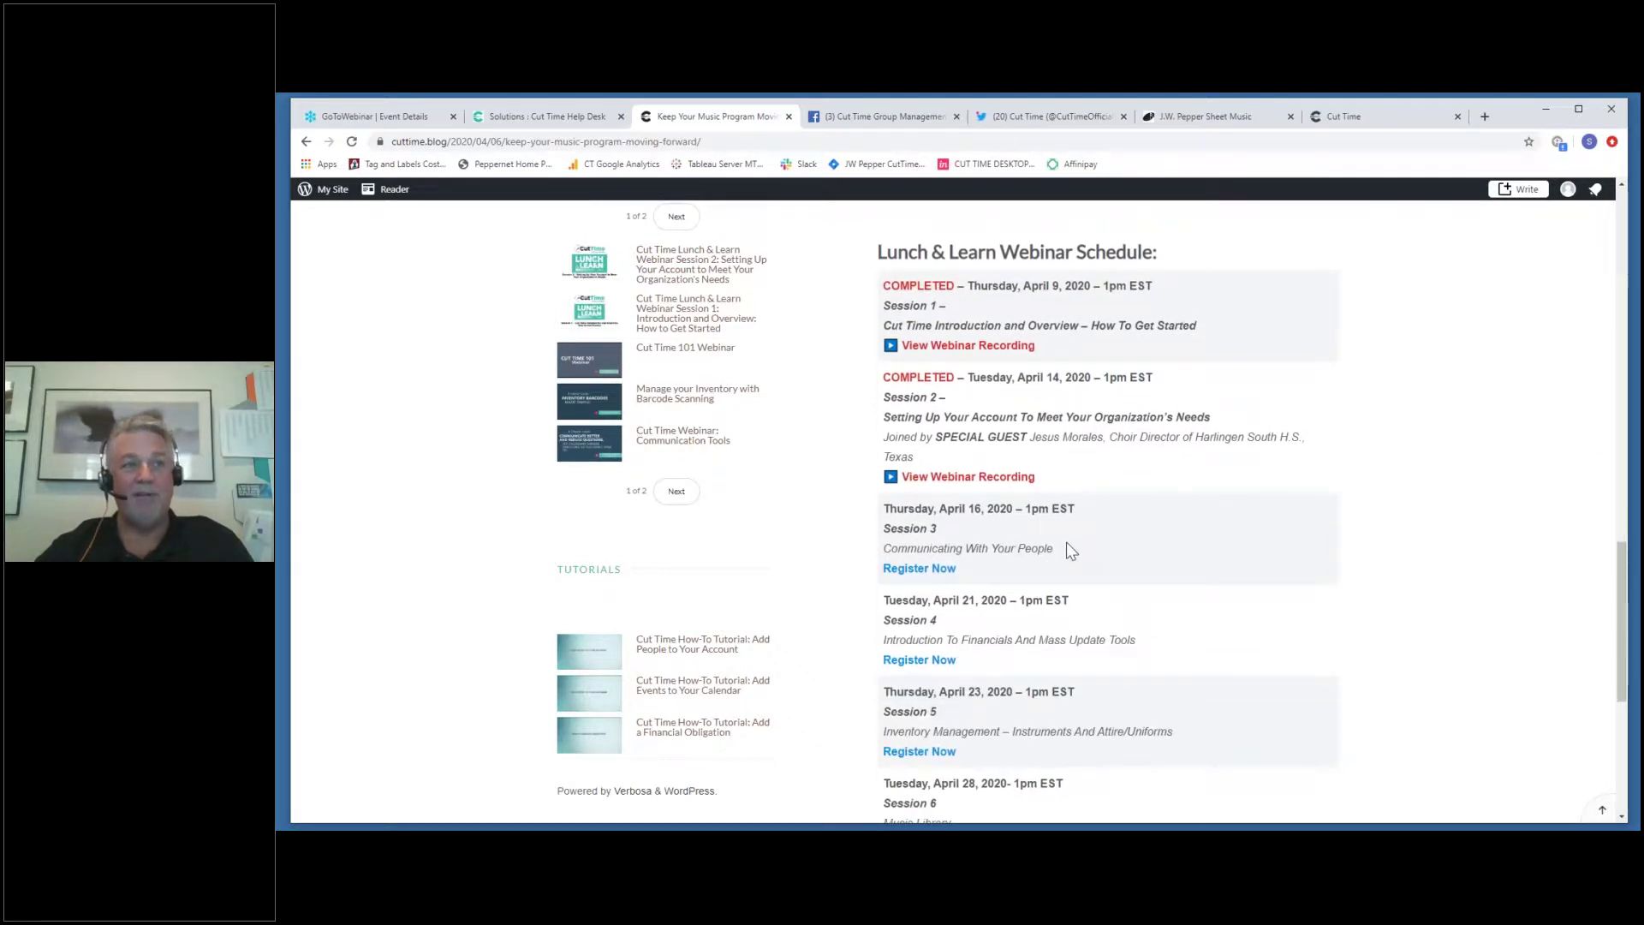
scroll(1066, 542, "down", 2)
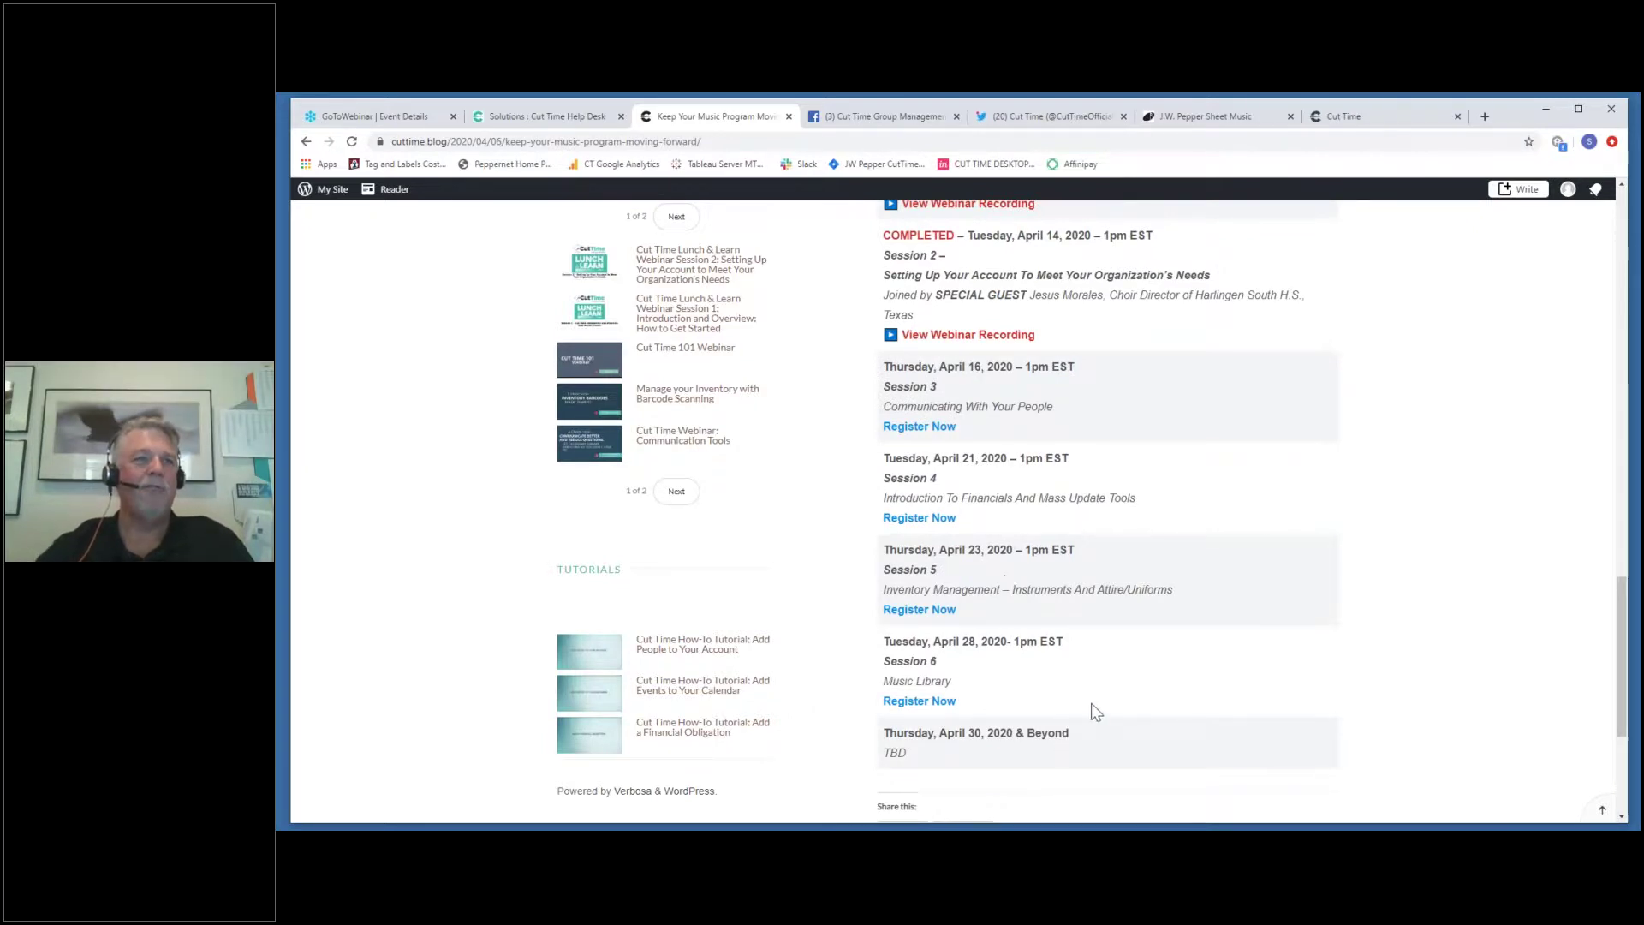
scroll(1092, 700, "up", 3)
scroll(1095, 700, "up", 6)
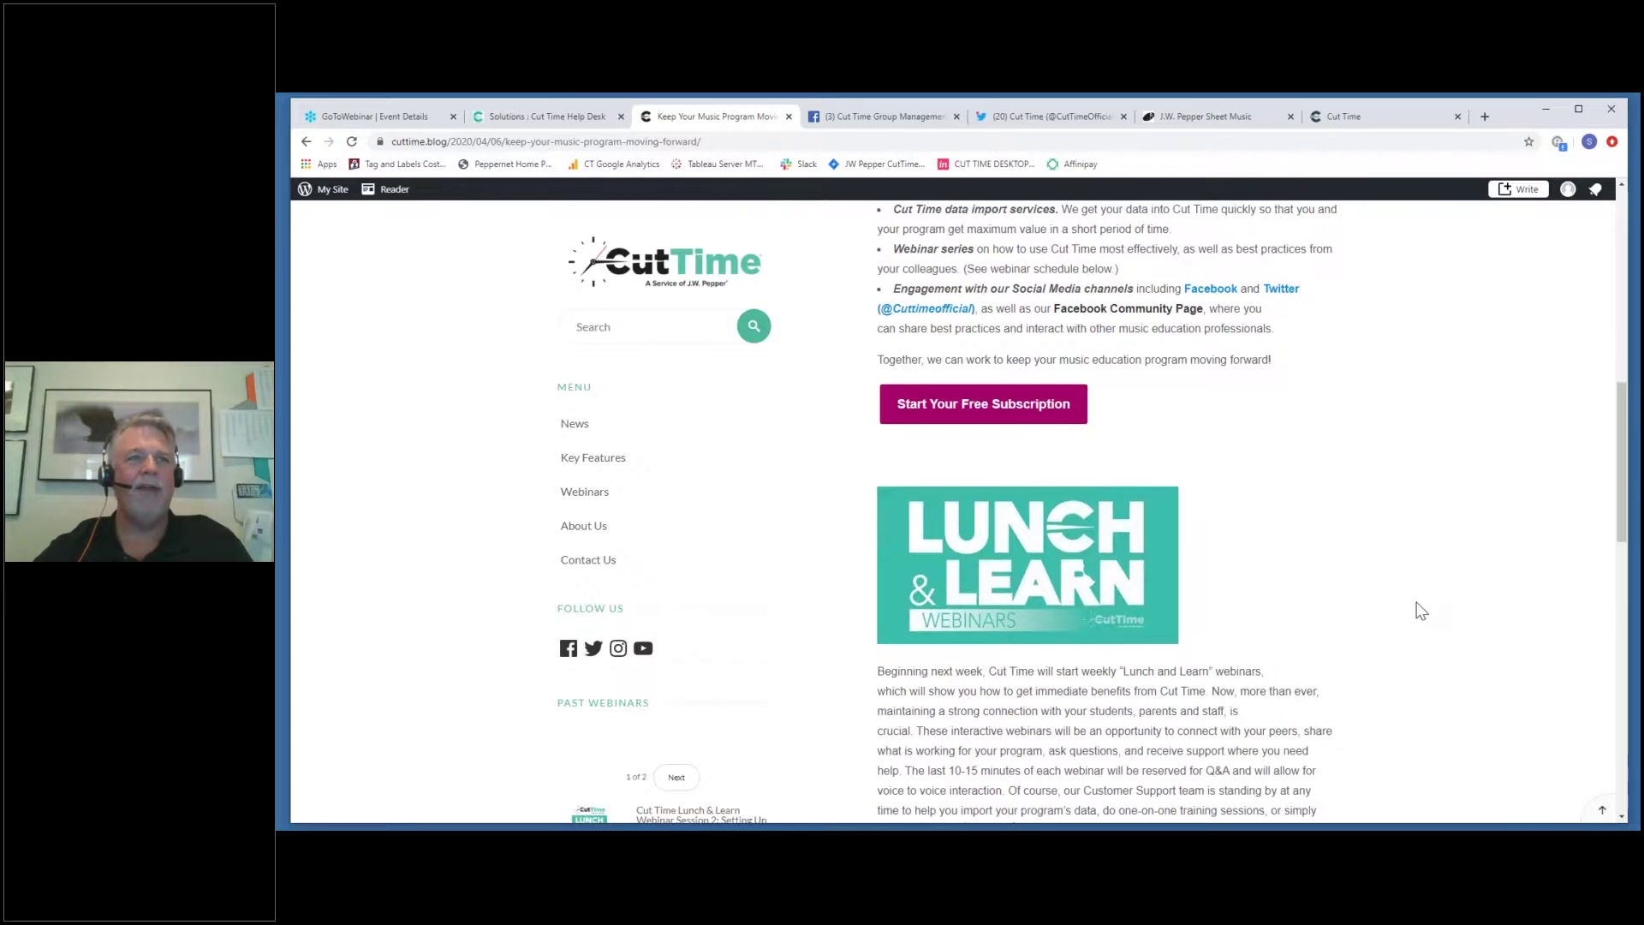
scroll(1424, 608, "up", 3)
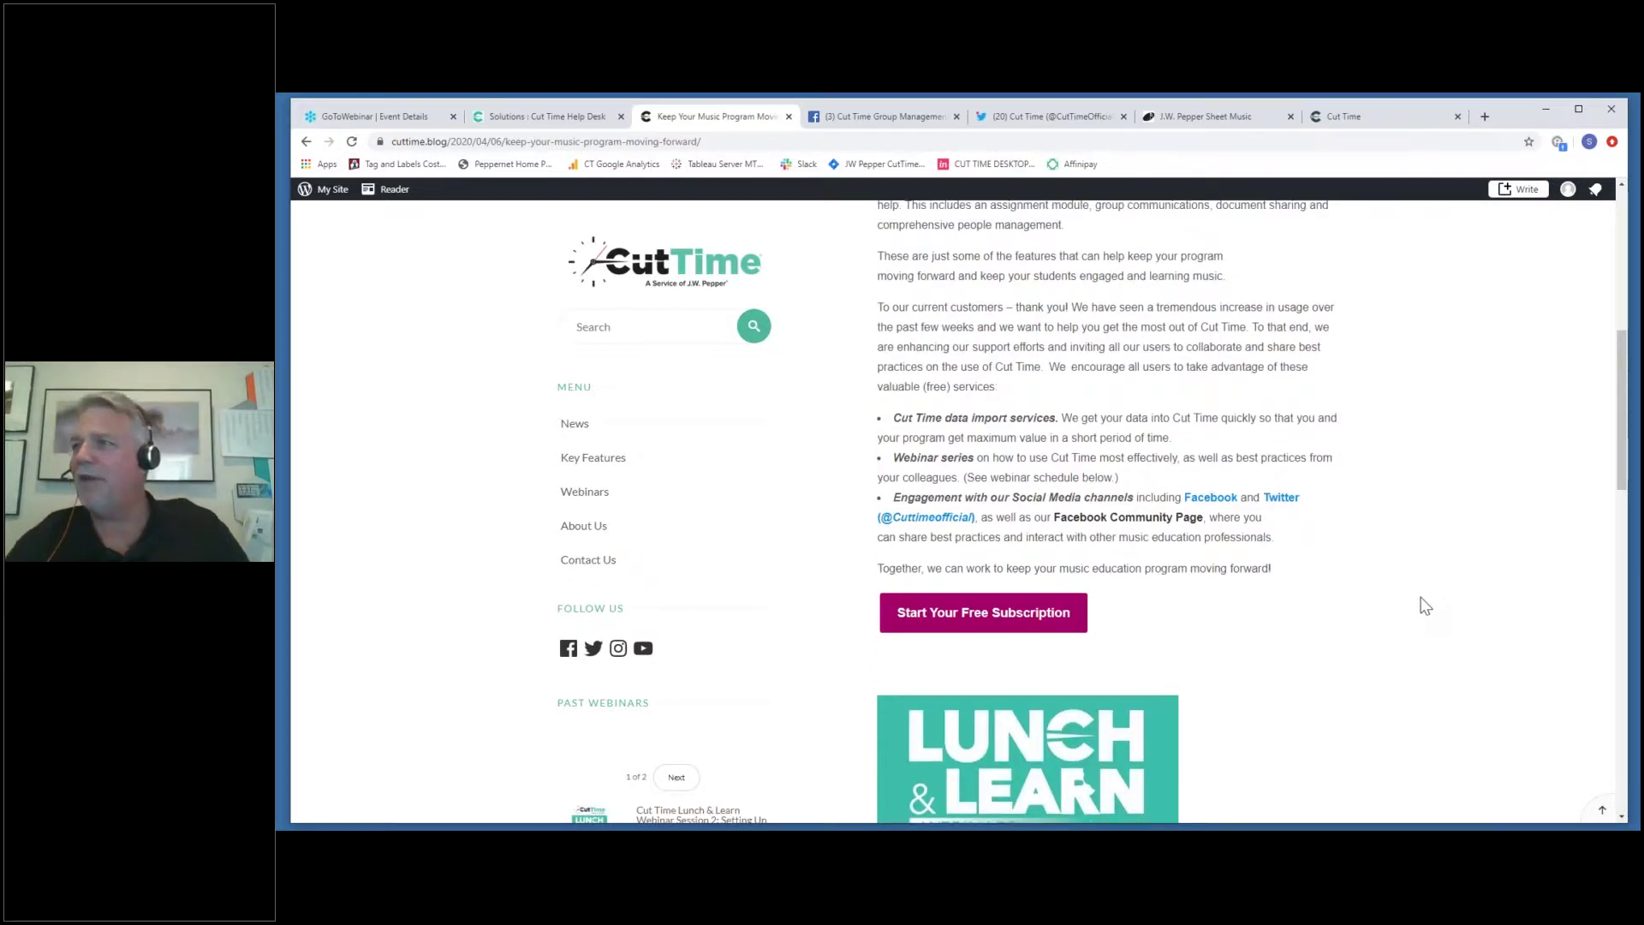
scroll(1423, 606, "up", 3)
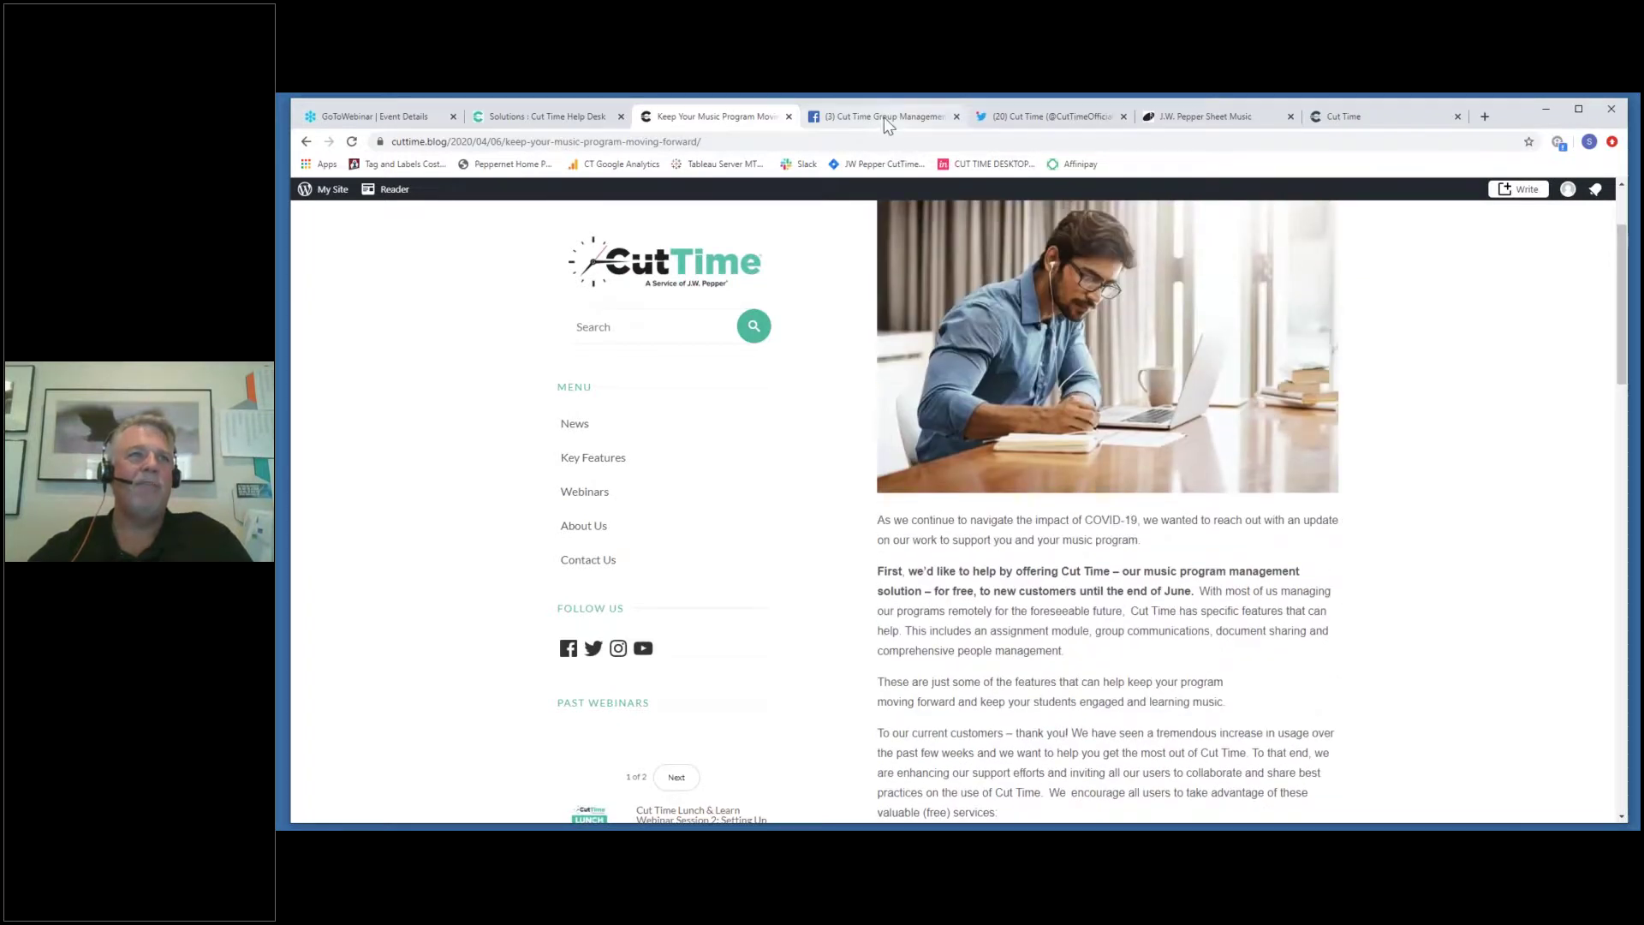
View Cut Time's Facebook page and Twitter profile, and return to the blog post
left_click(888, 120)
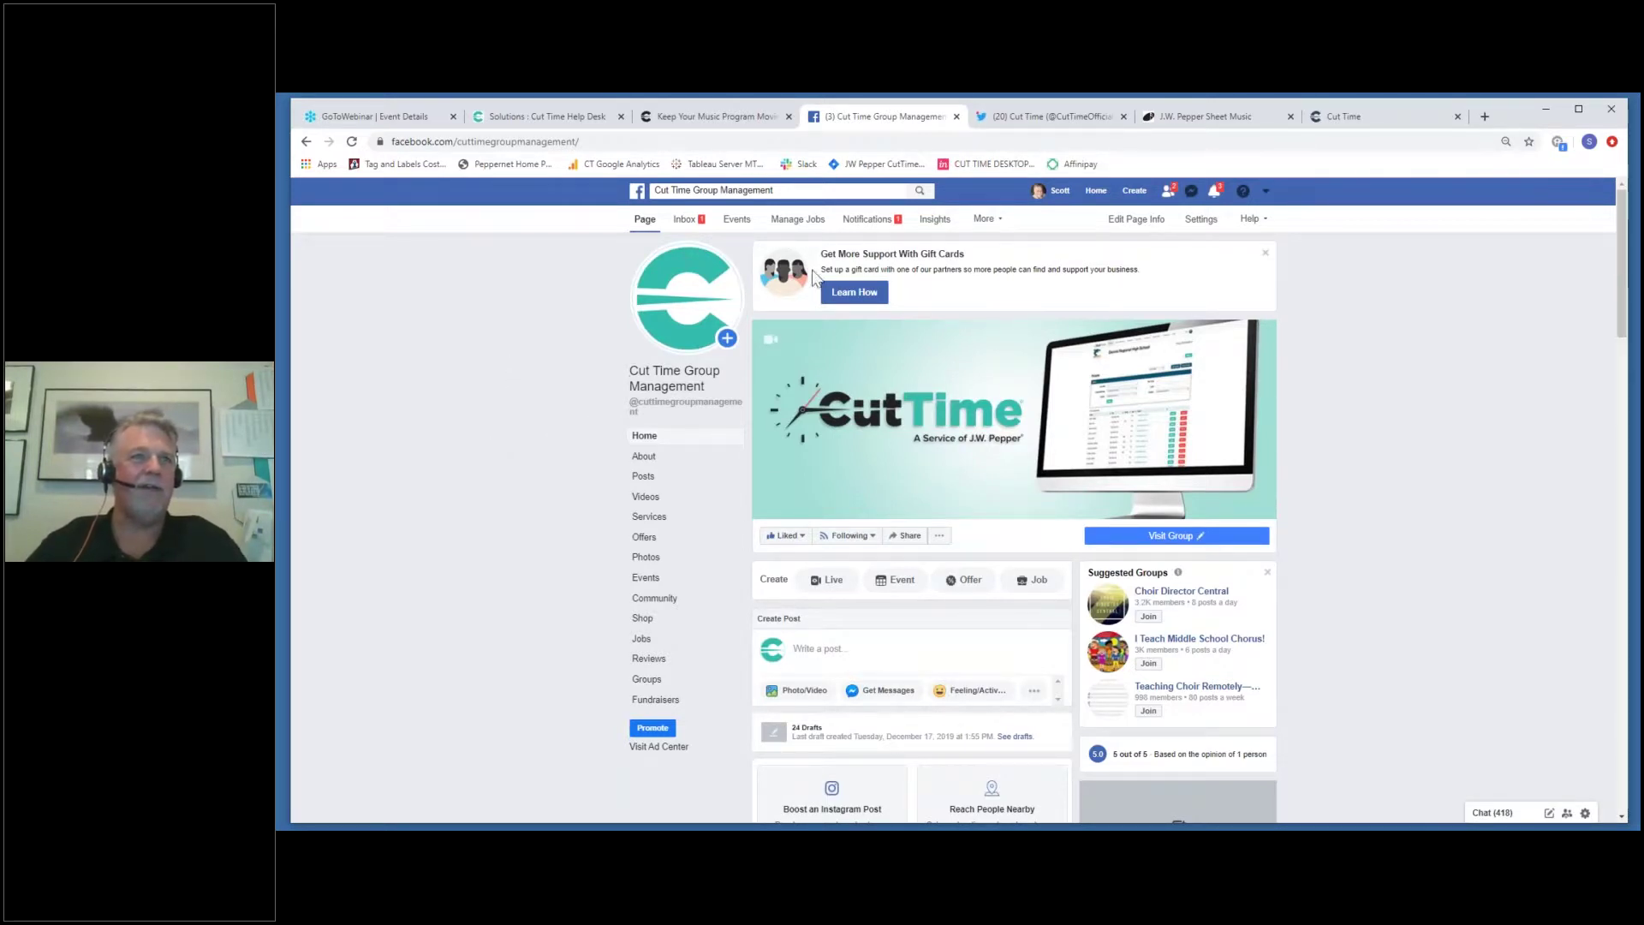
left_click(1037, 118)
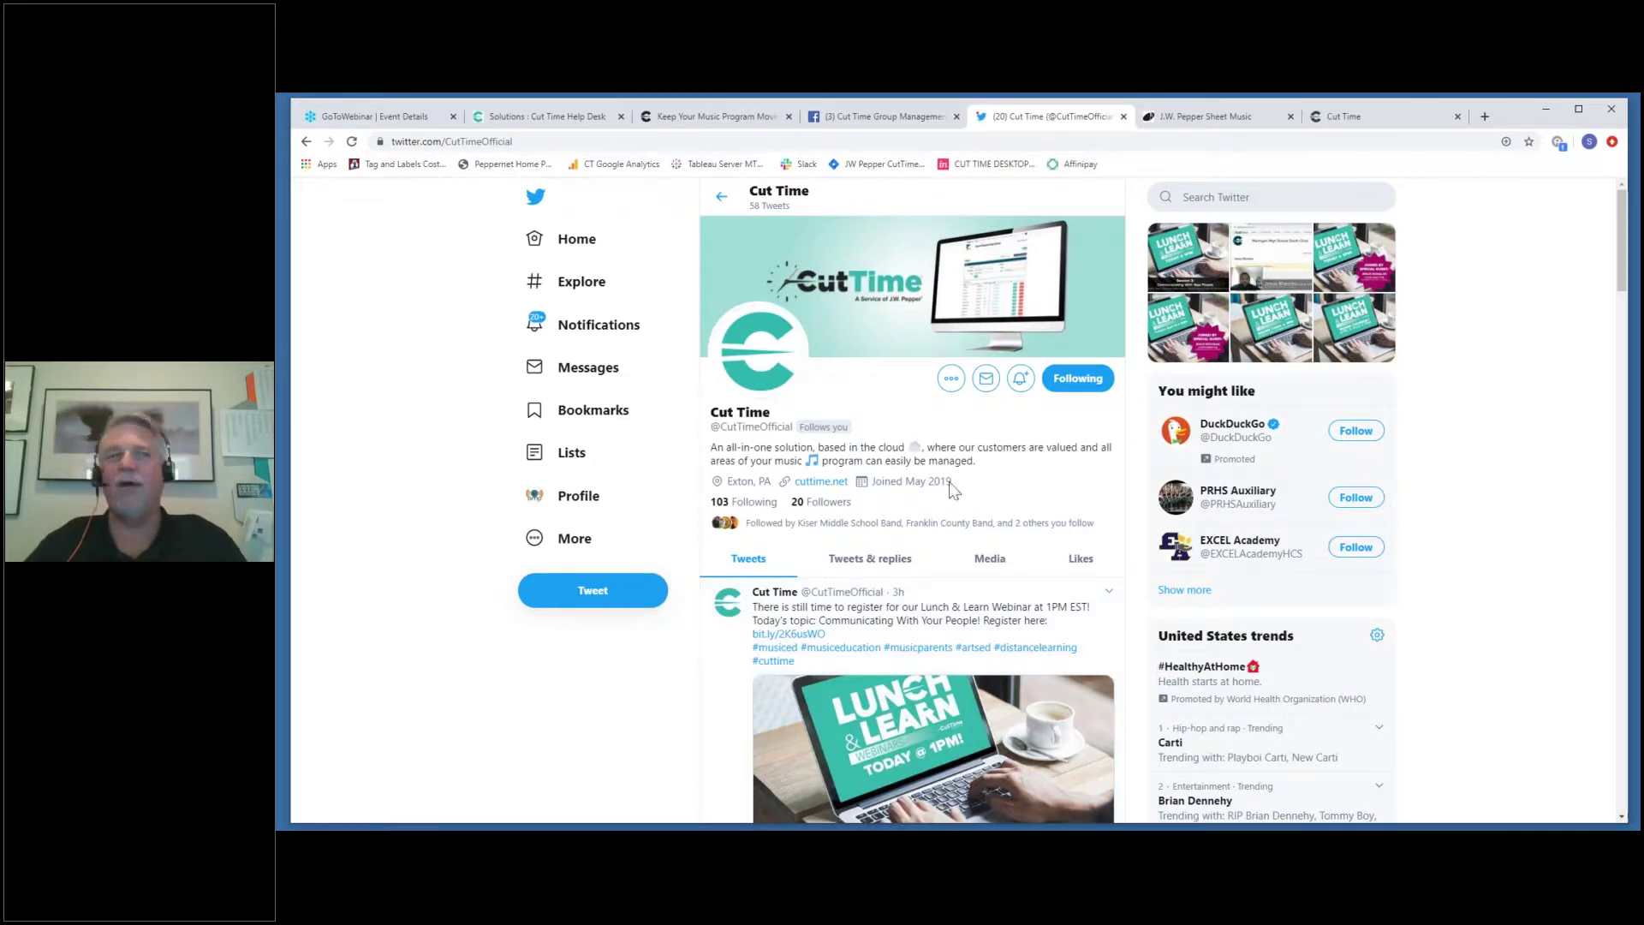
left_click(733, 119)
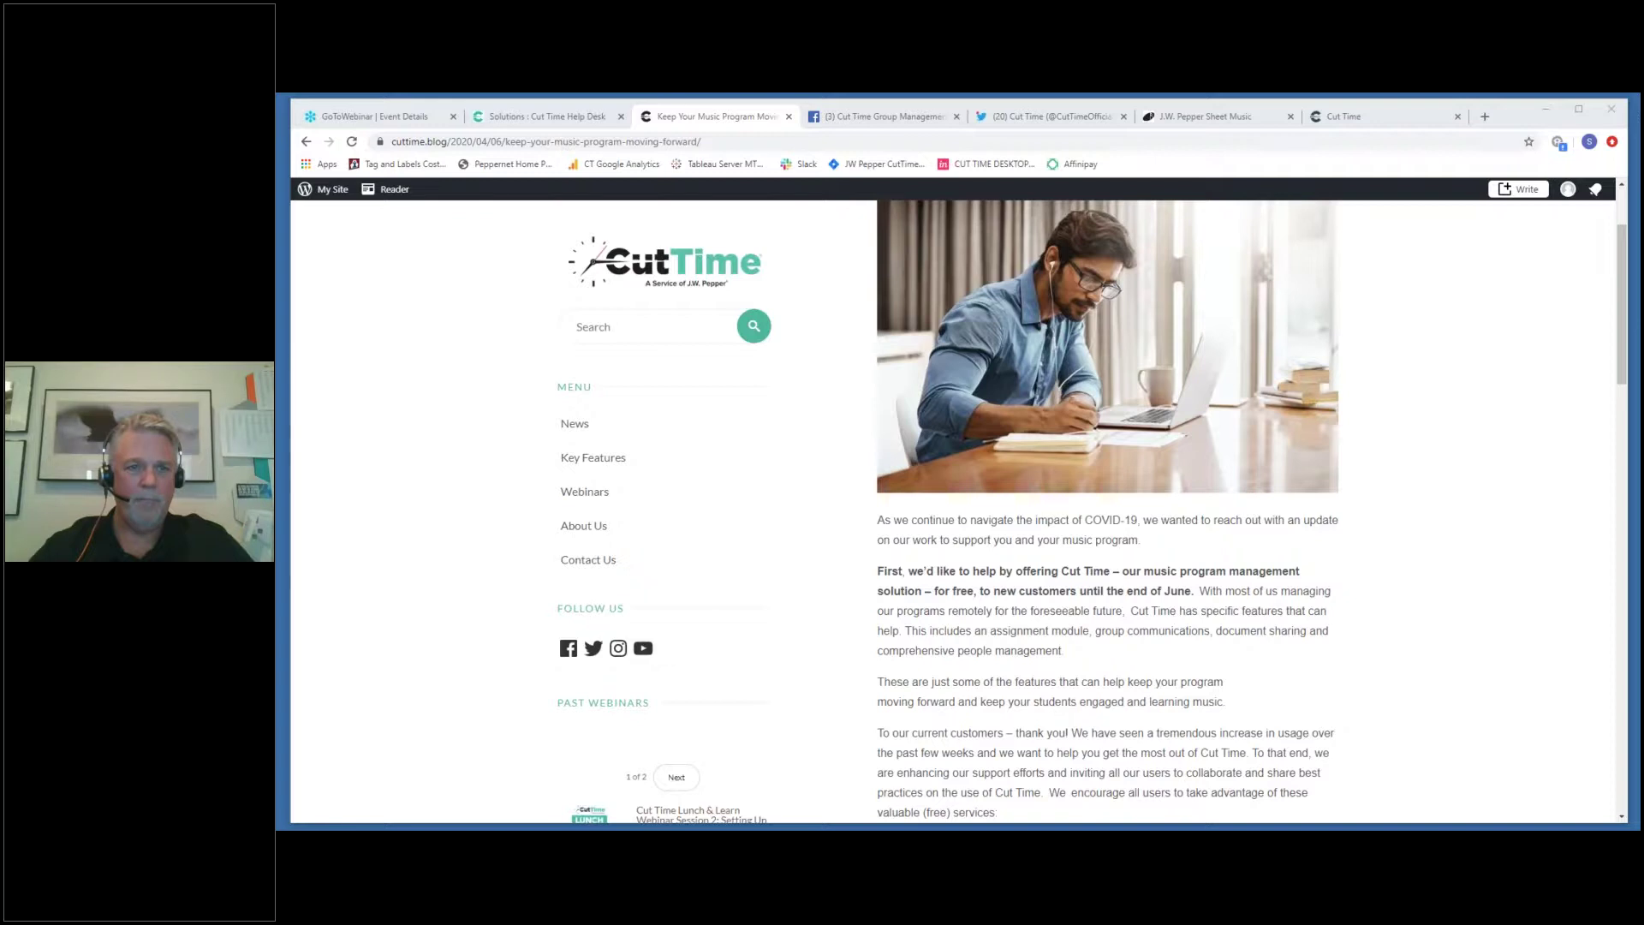
key("alt+Tab")
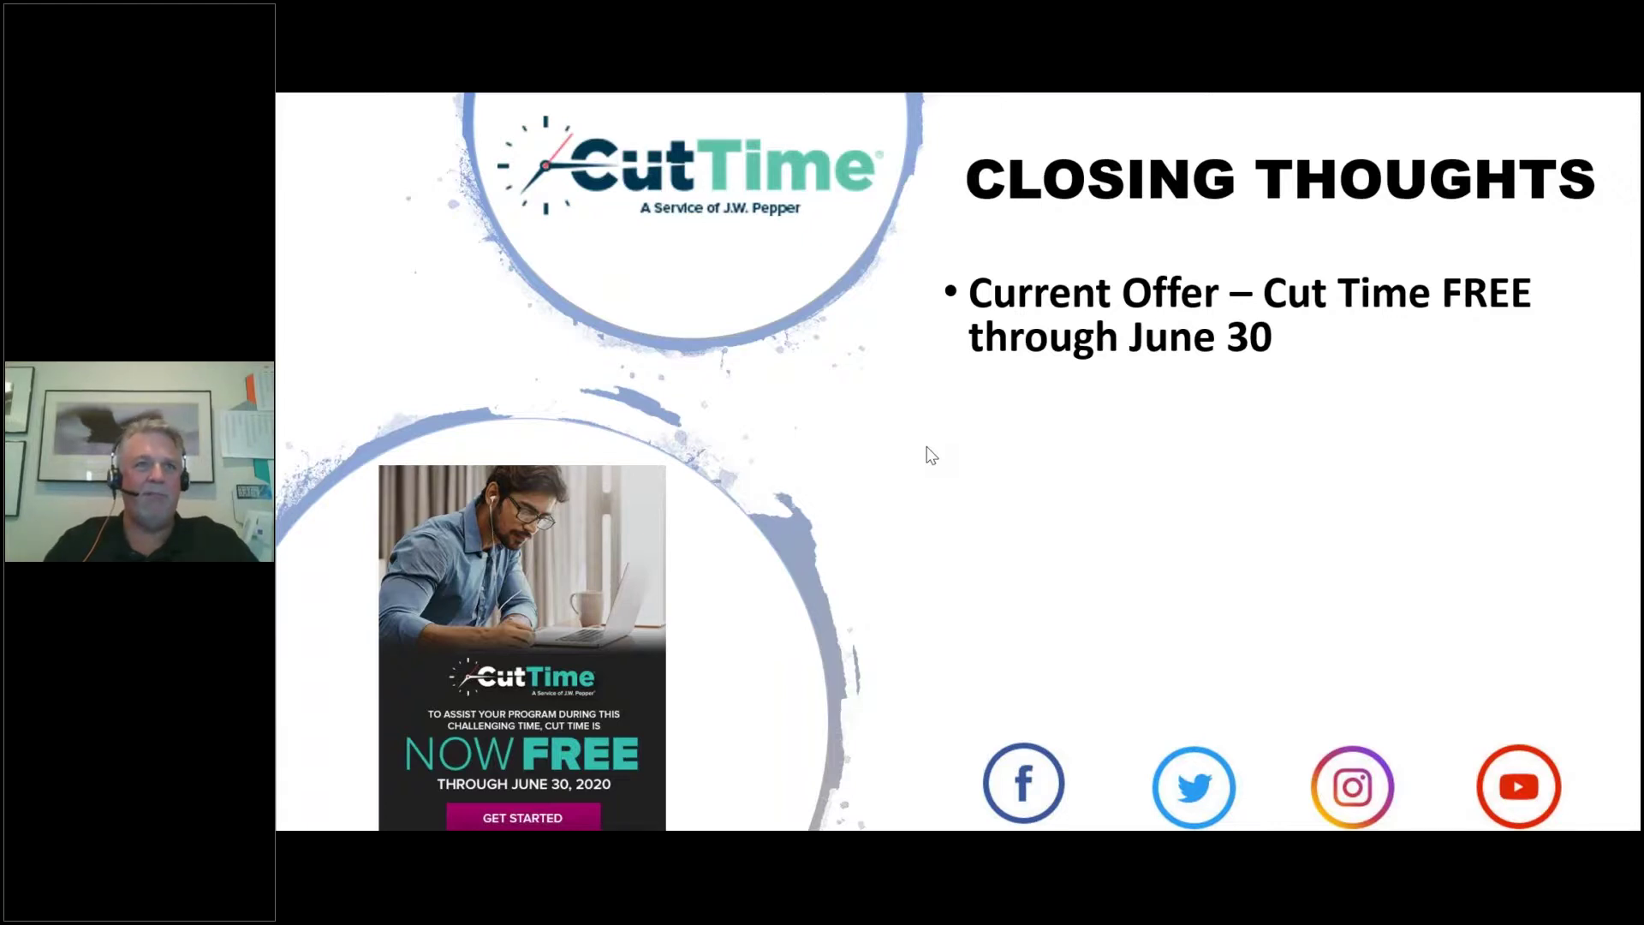
key("Right")
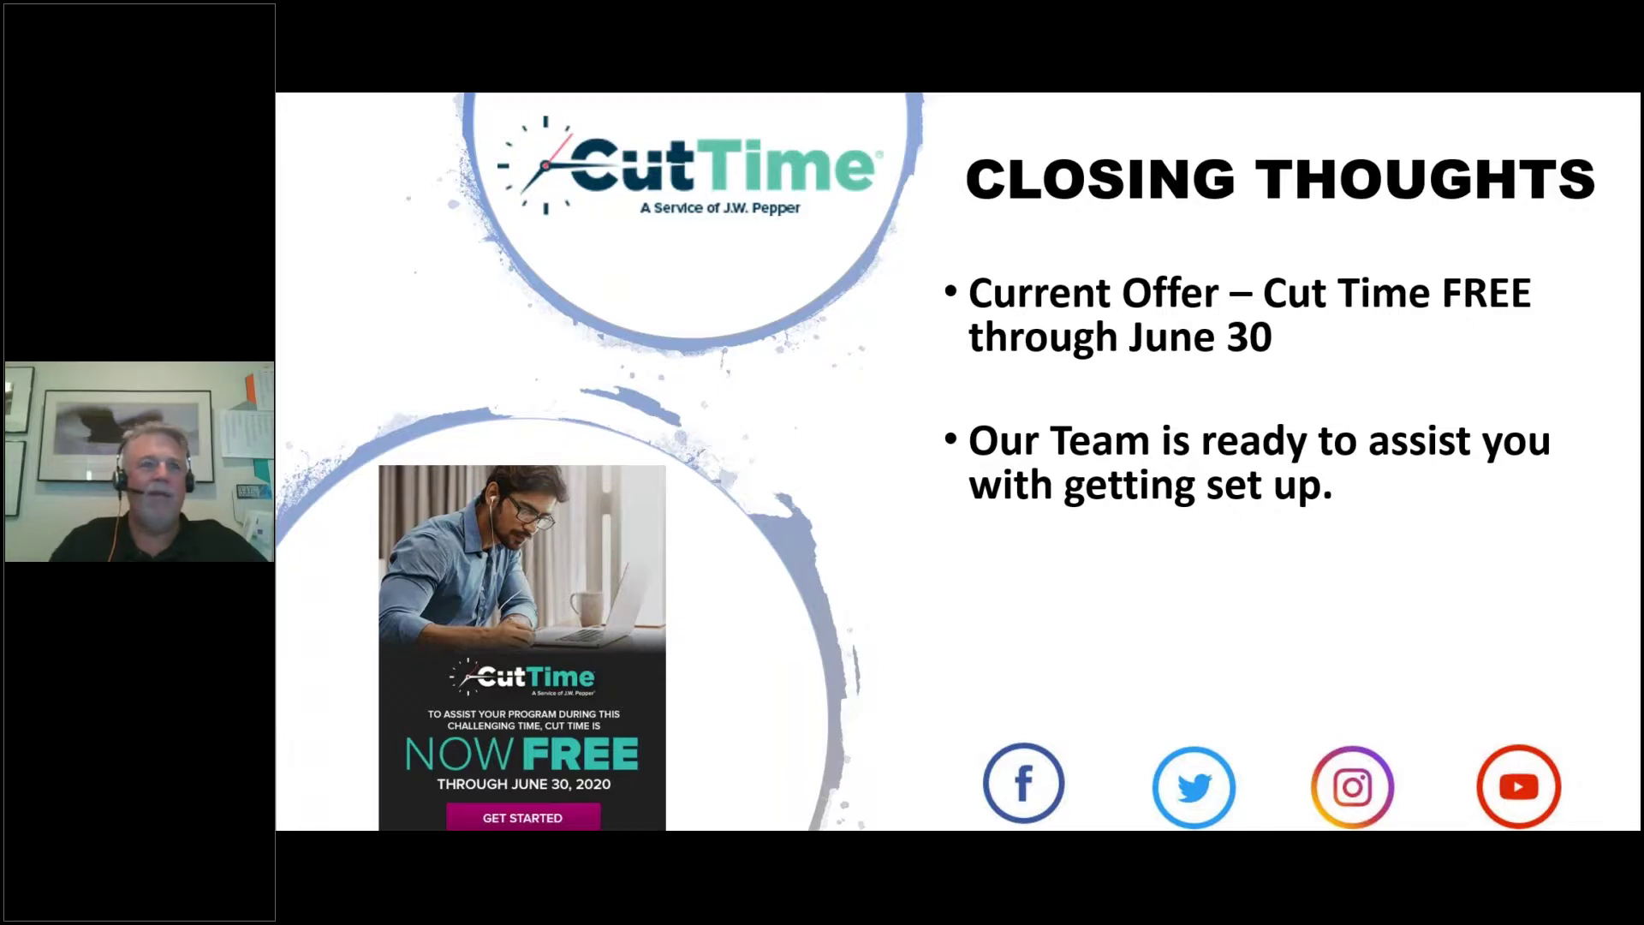
key("Right")
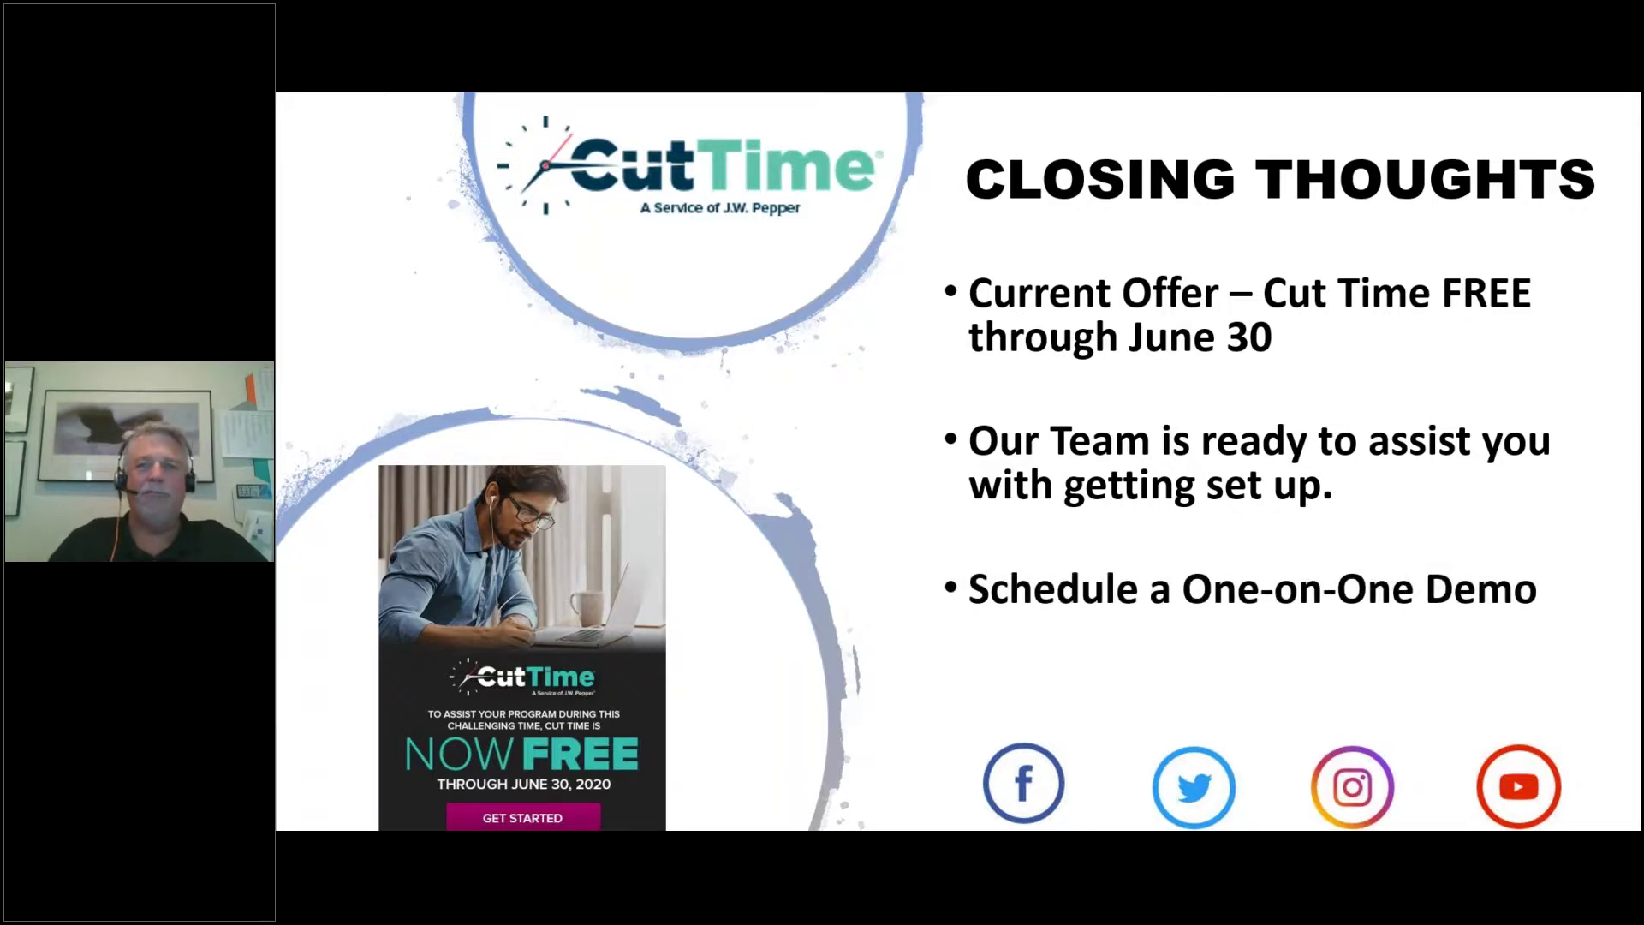